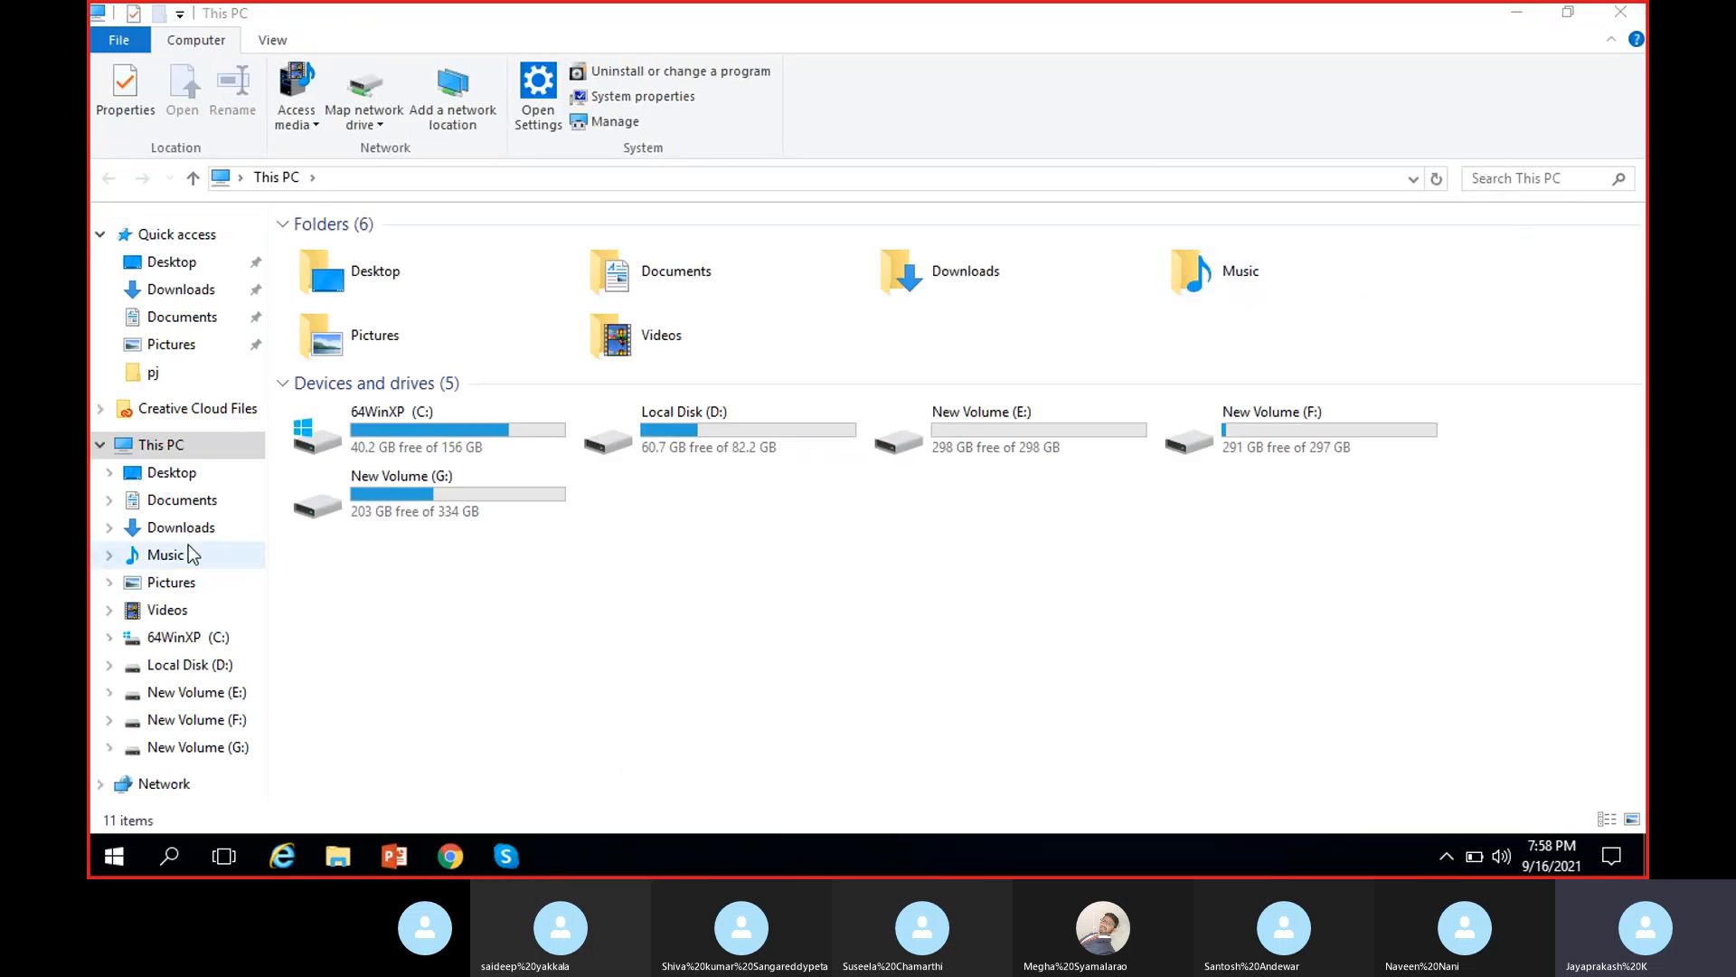
- Open the MS Dynamics 8 PM Word document from the Documents folder
{"action": "left_click", "coordinate": [186, 529]}
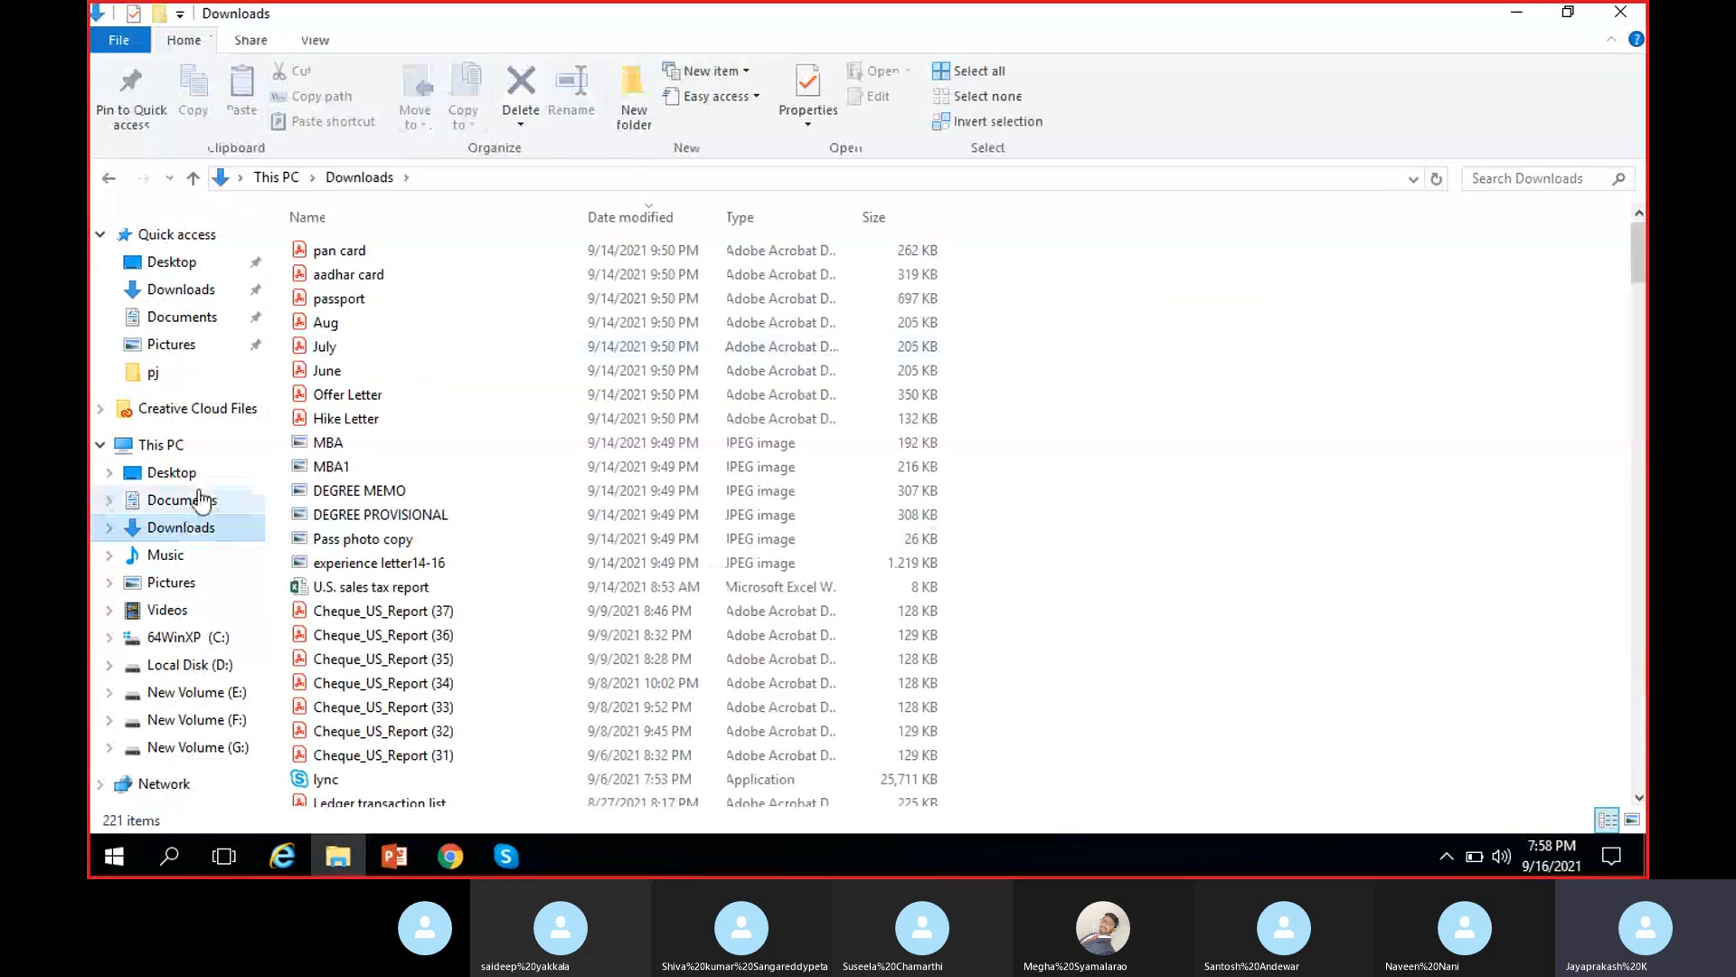
{"action": "left_click", "coordinate": [180, 500]}
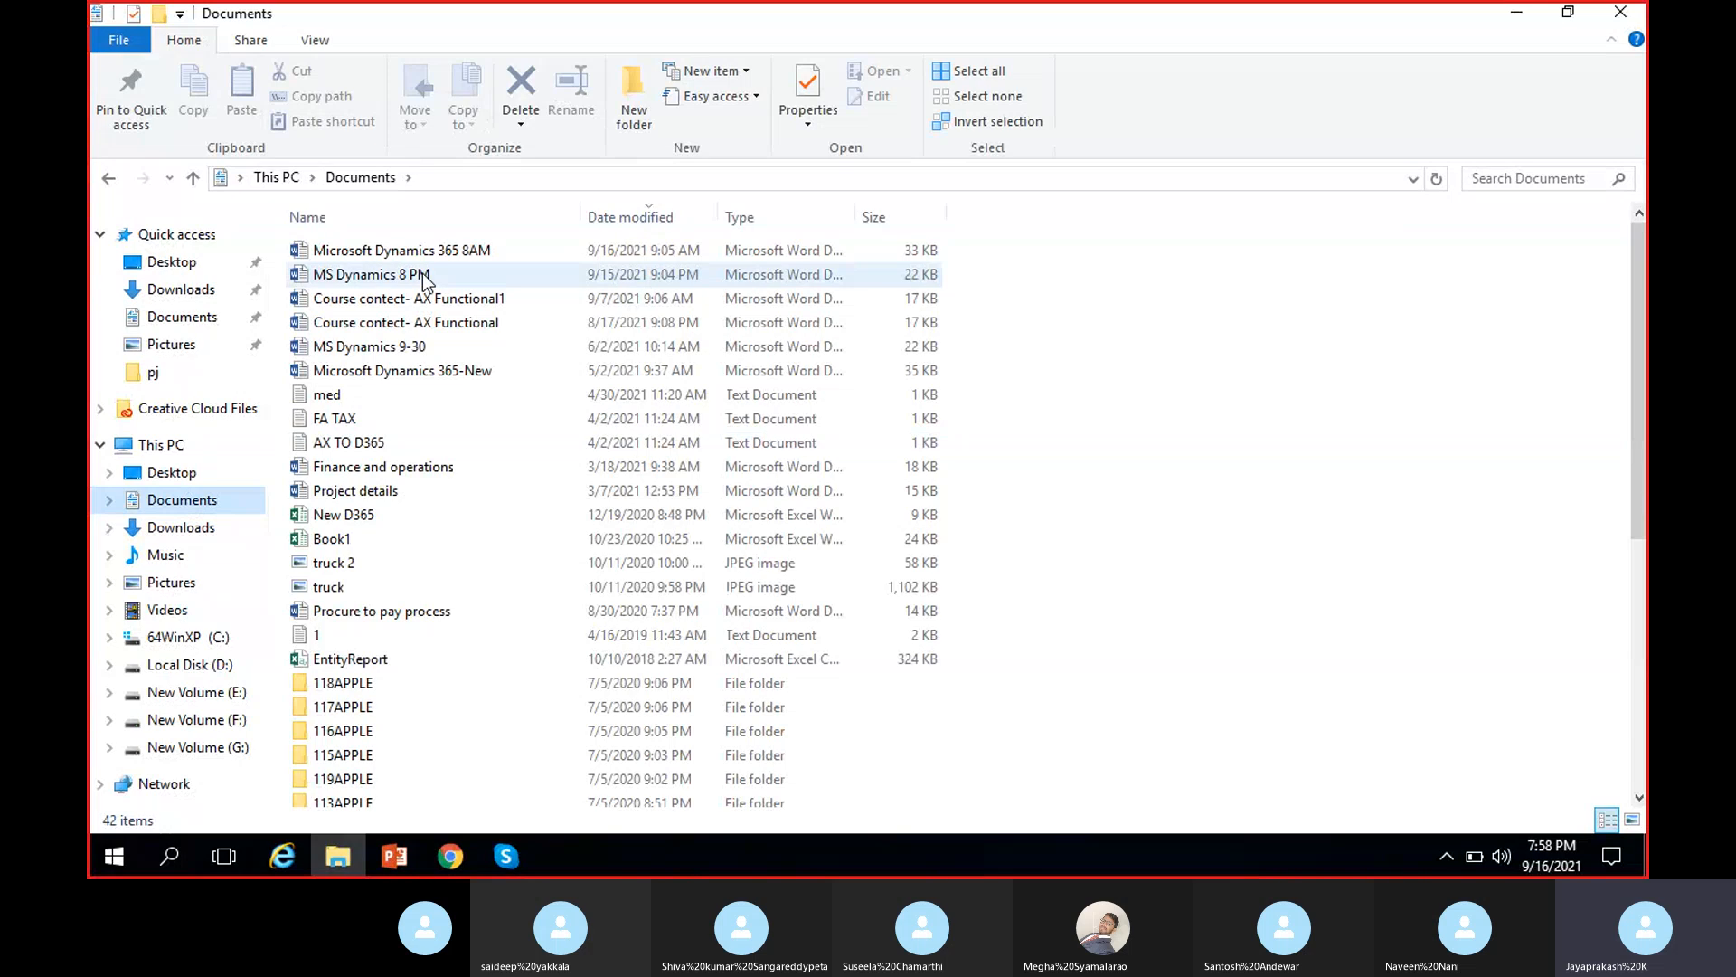
{"action": "double_click", "coordinate": [409, 274]}
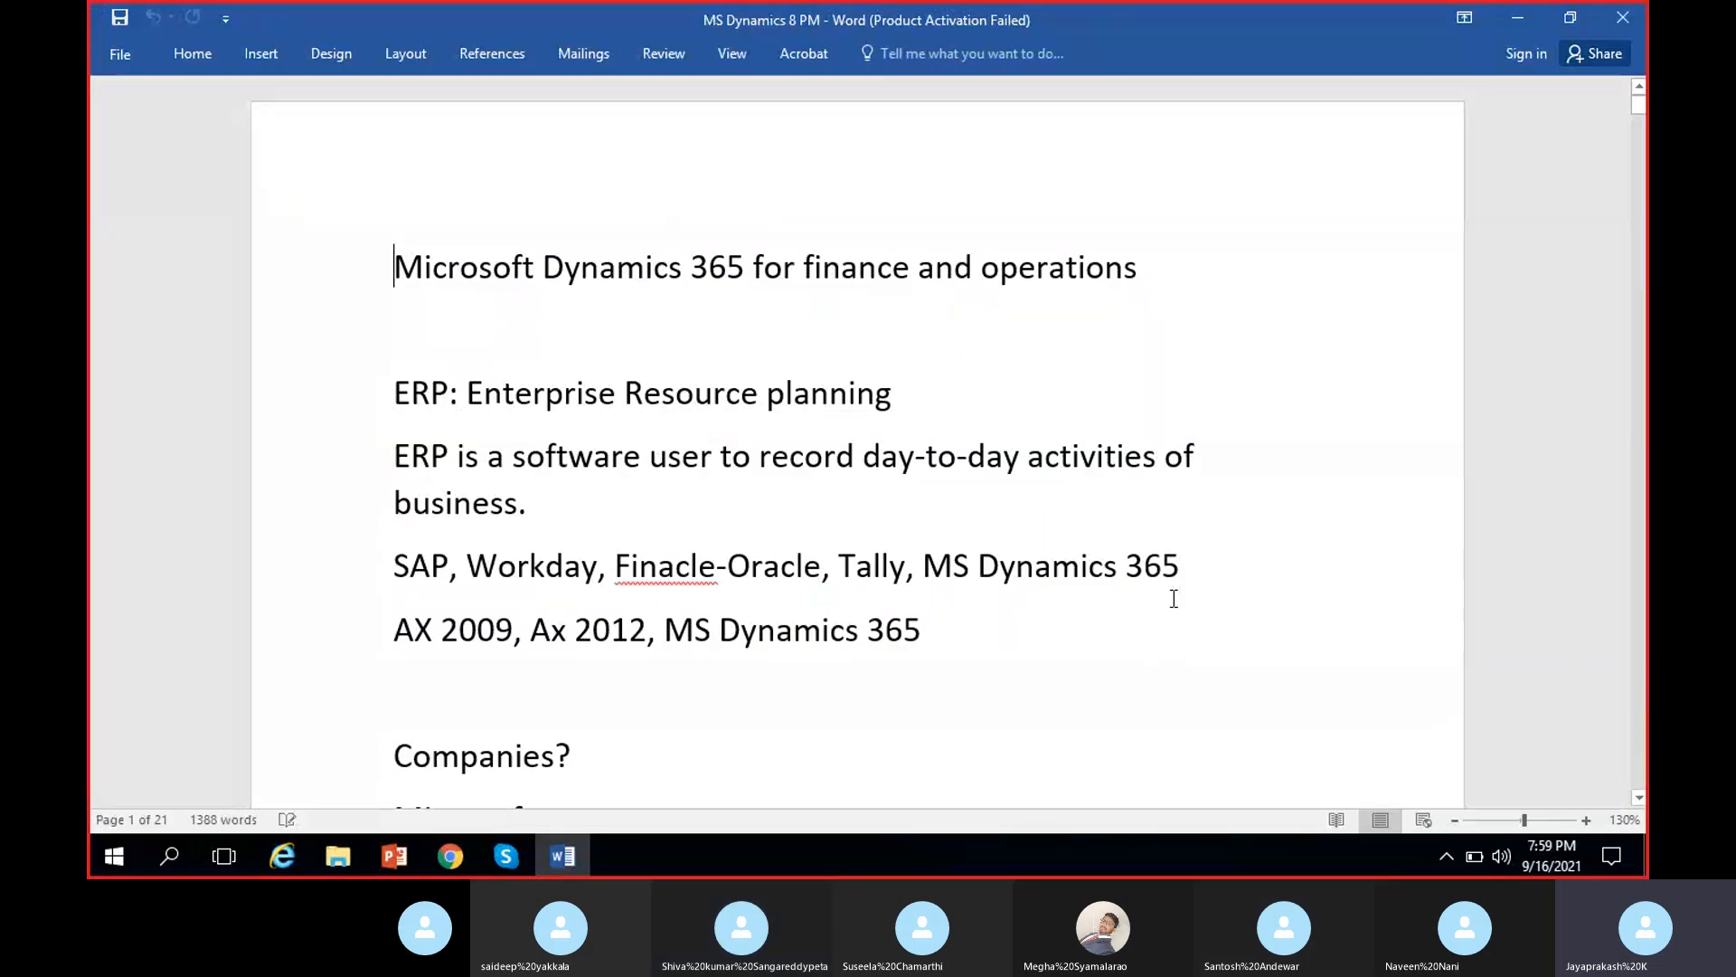
- Look through the course notes from the first page to the payment entries at the end, dismissing the Office activation wizard
{"action": "scroll", "coordinate": [1174, 596], "scroll_direction": "down", "scroll_amount": 2}
{"action": "scroll", "coordinate": [1044, 592], "scroll_direction": "down", "scroll_amount": 3}
{"action": "scroll", "coordinate": [1044, 592], "scroll_direction": "down", "scroll_amount": 4}
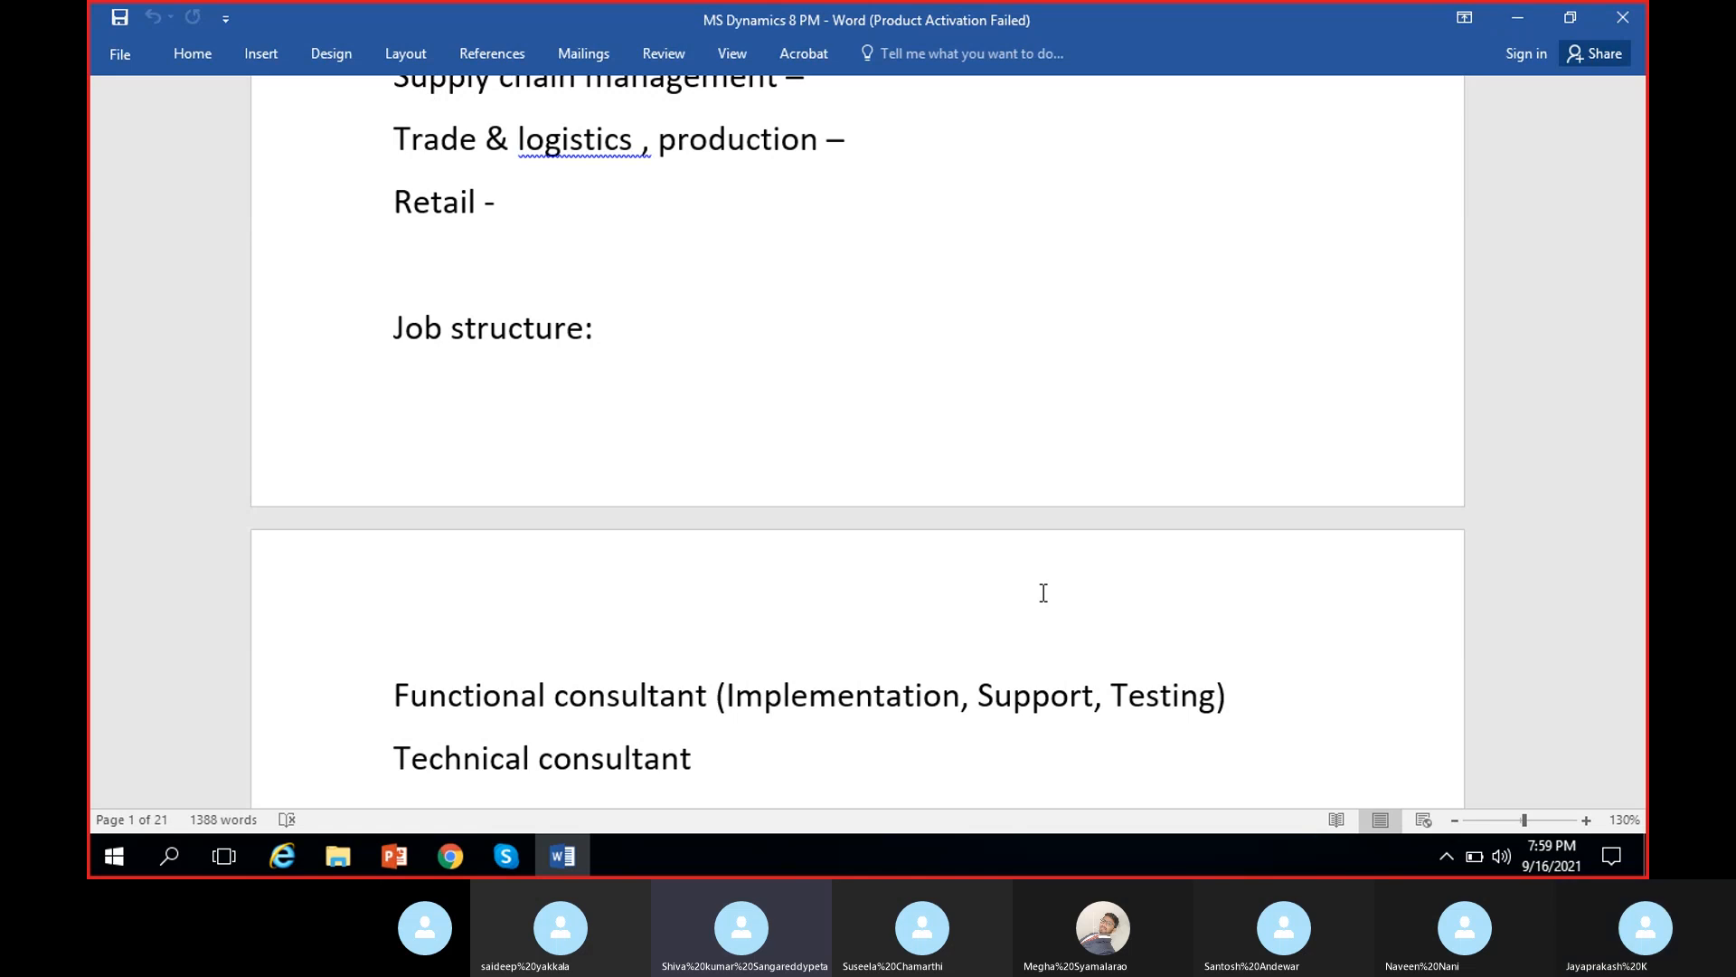
{"action": "scroll", "coordinate": [1002, 507], "scroll_direction": "down", "scroll_amount": 8}
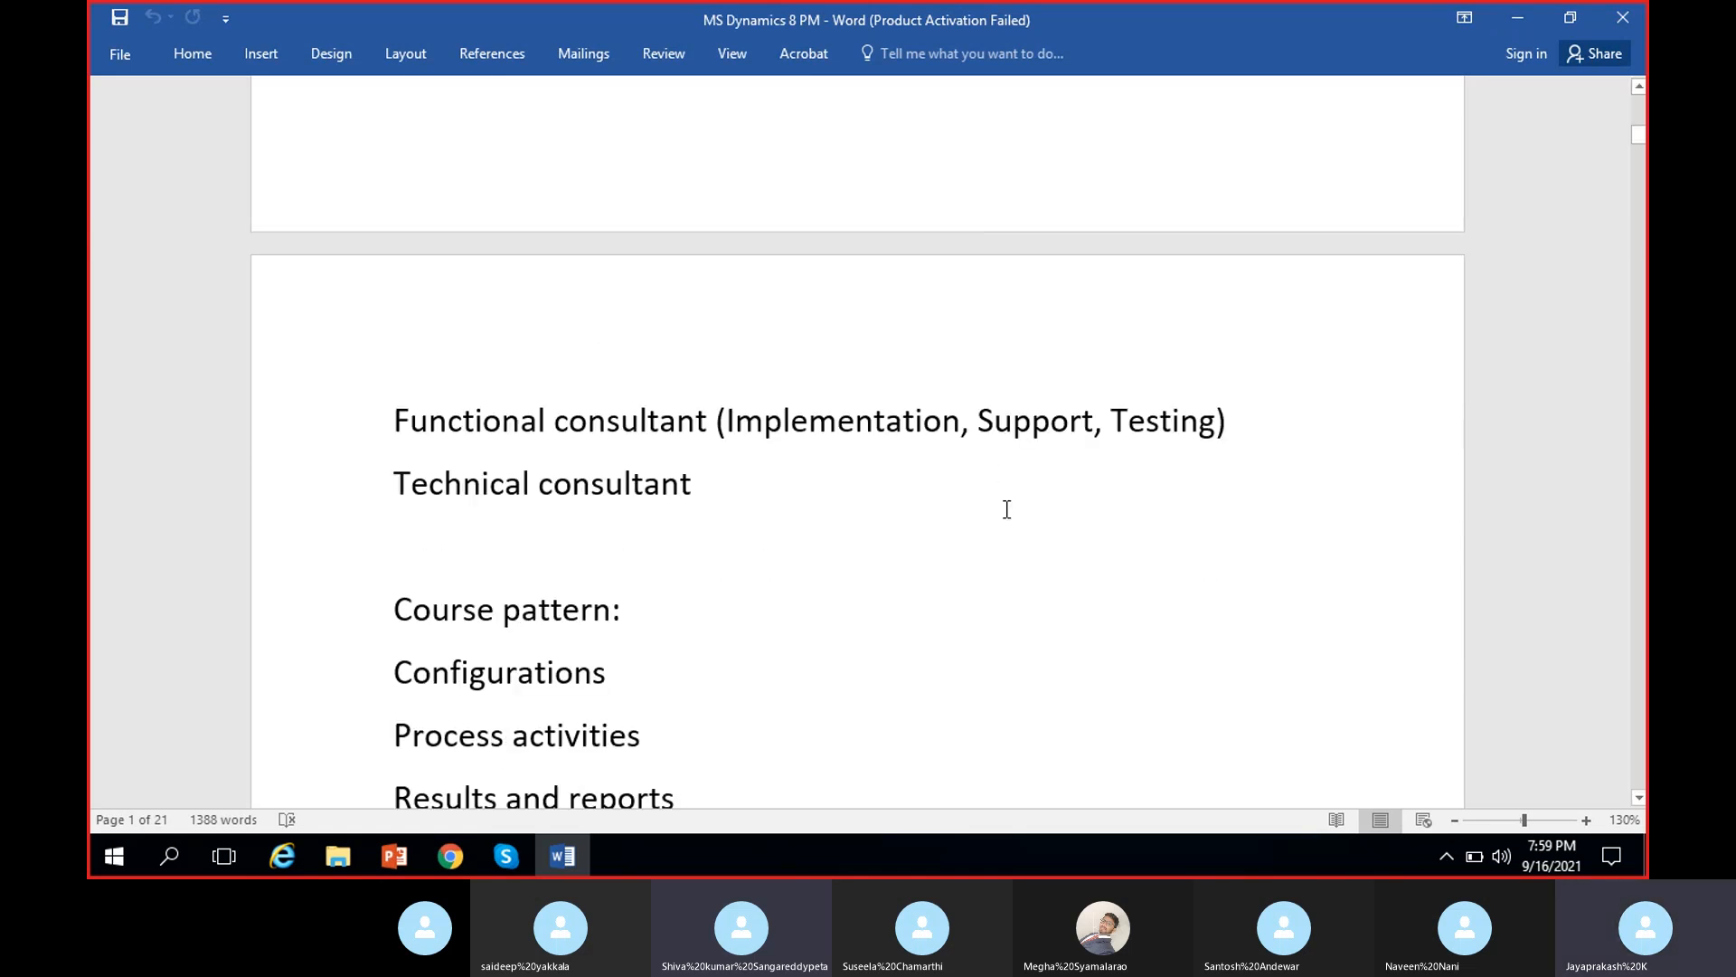
{"action": "scroll", "coordinate": [1004, 513], "scroll_direction": "down", "scroll_amount": 10}
{"action": "left_click_drag", "start_coordinate": [1636, 246], "coordinate": [1619, 854]}
{"action": "scroll", "coordinate": [733, 539], "scroll_direction": "up", "scroll_amount": 15}
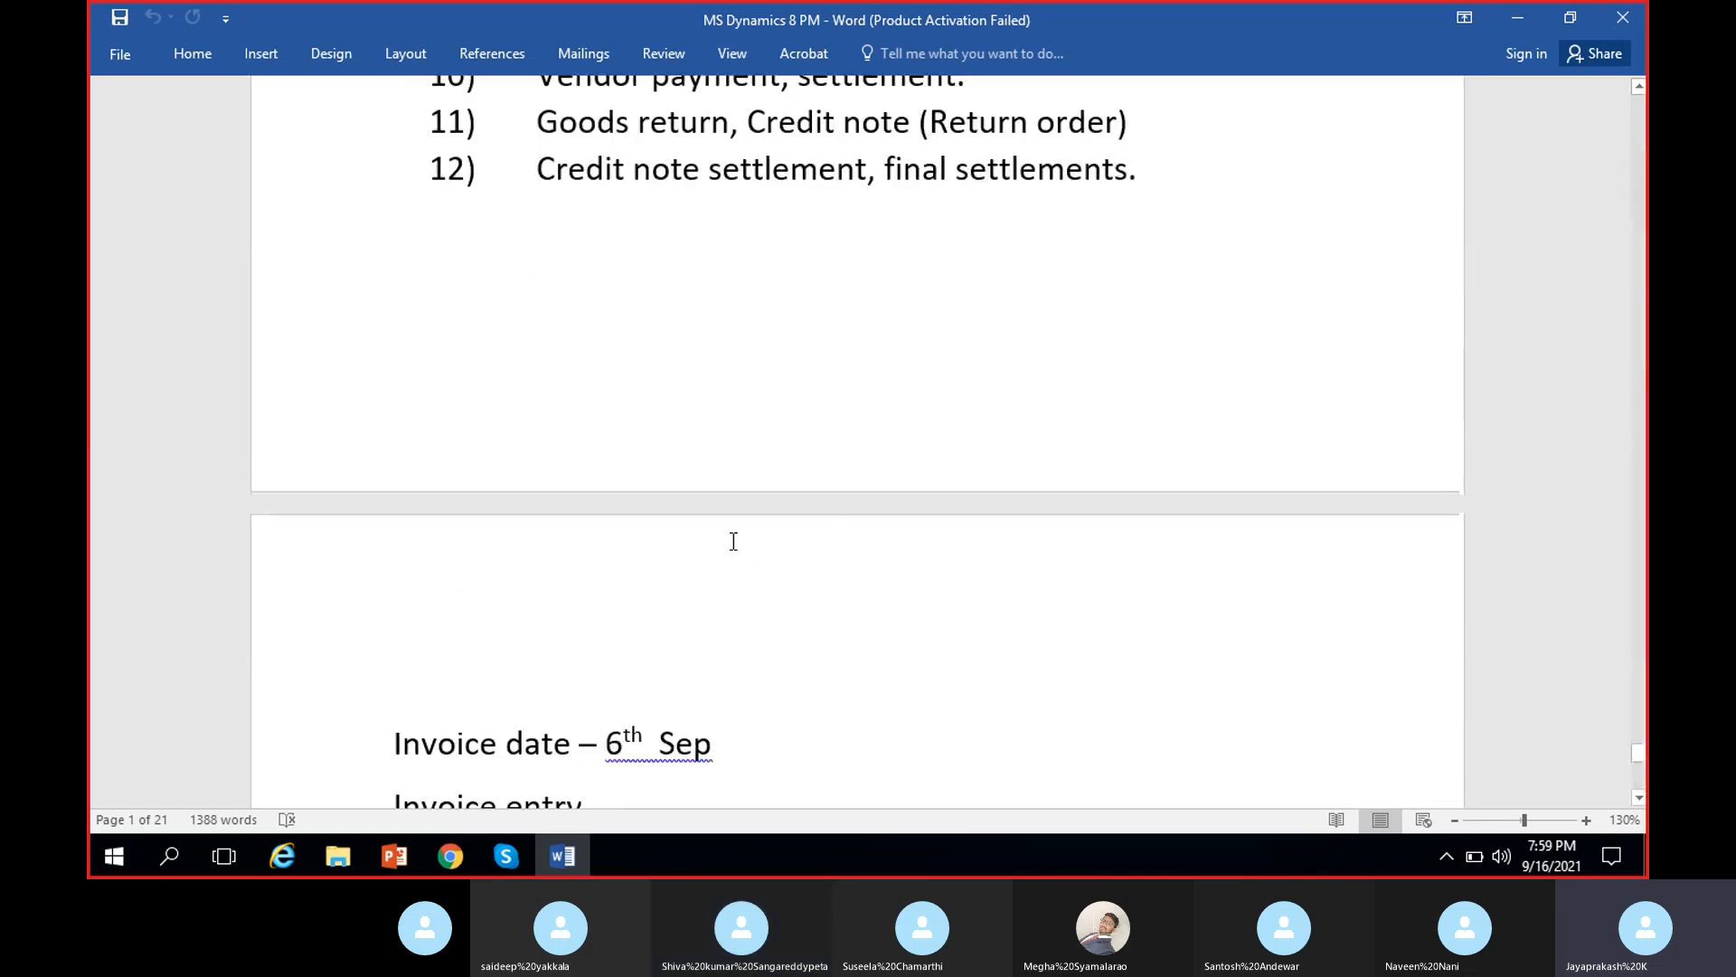
{"action": "scroll", "coordinate": [734, 541], "scroll_direction": "up", "scroll_amount": 3}
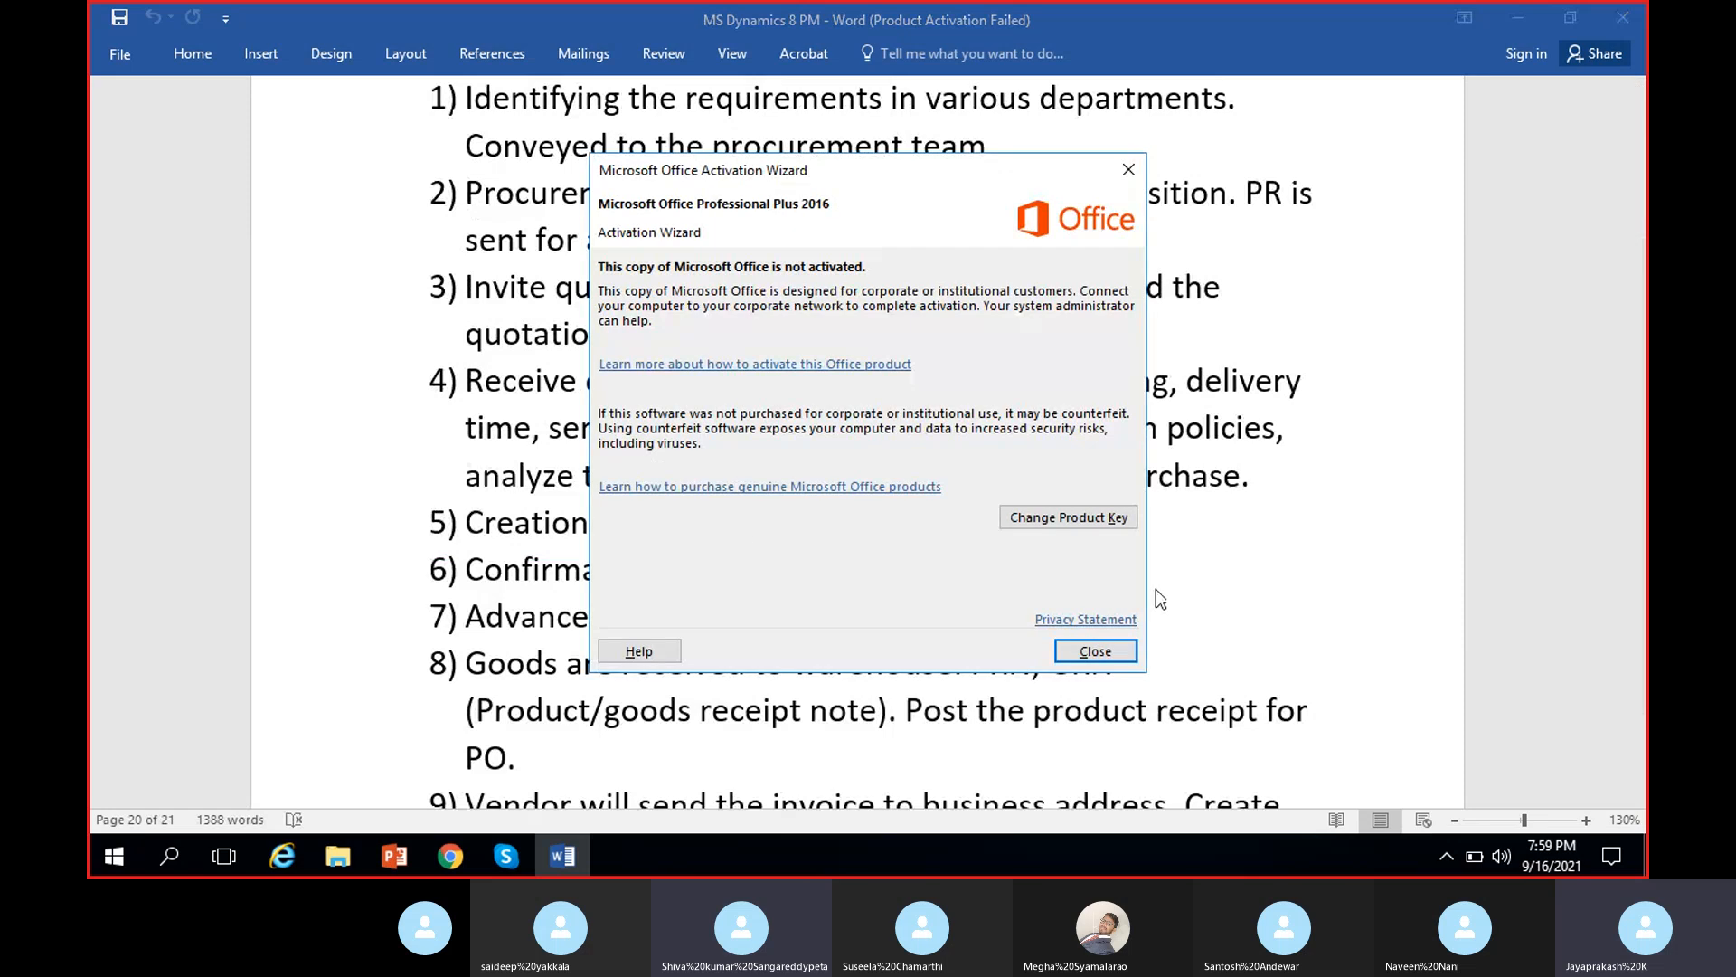
{"action": "left_click", "coordinate": [1095, 651]}
{"action": "scroll", "coordinate": [925, 593], "scroll_direction": "down", "scroll_amount": 20}
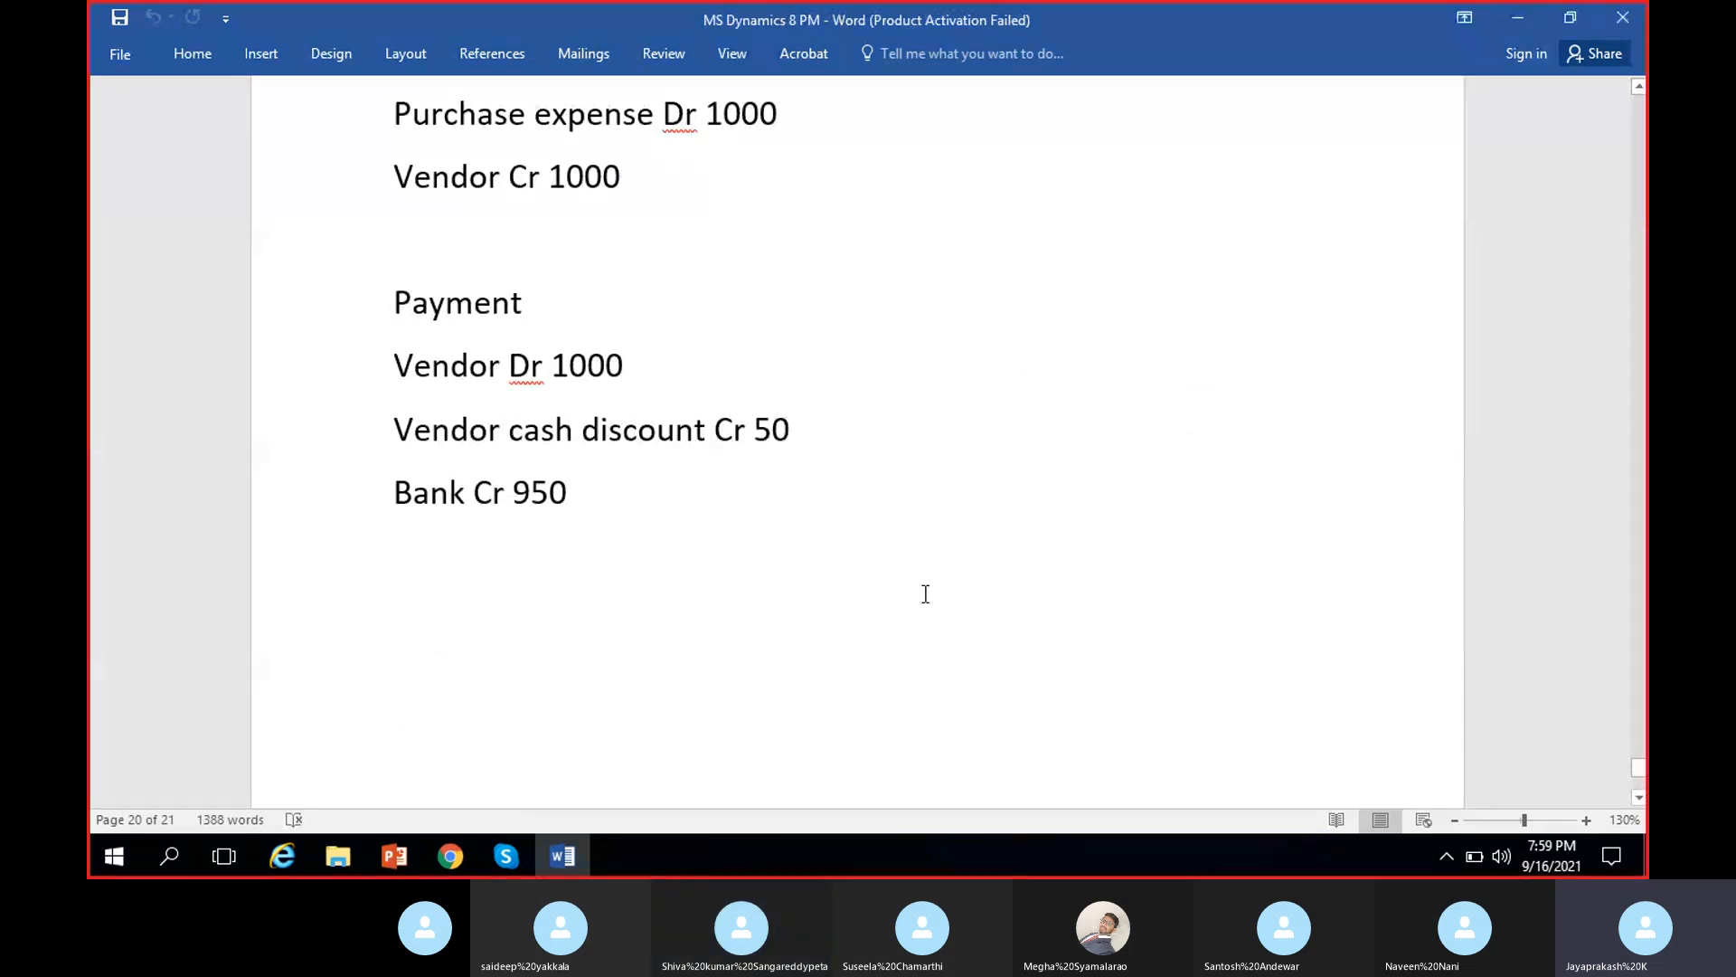
{"action": "scroll", "coordinate": [773, 571], "scroll_direction": "up", "scroll_amount": 1}
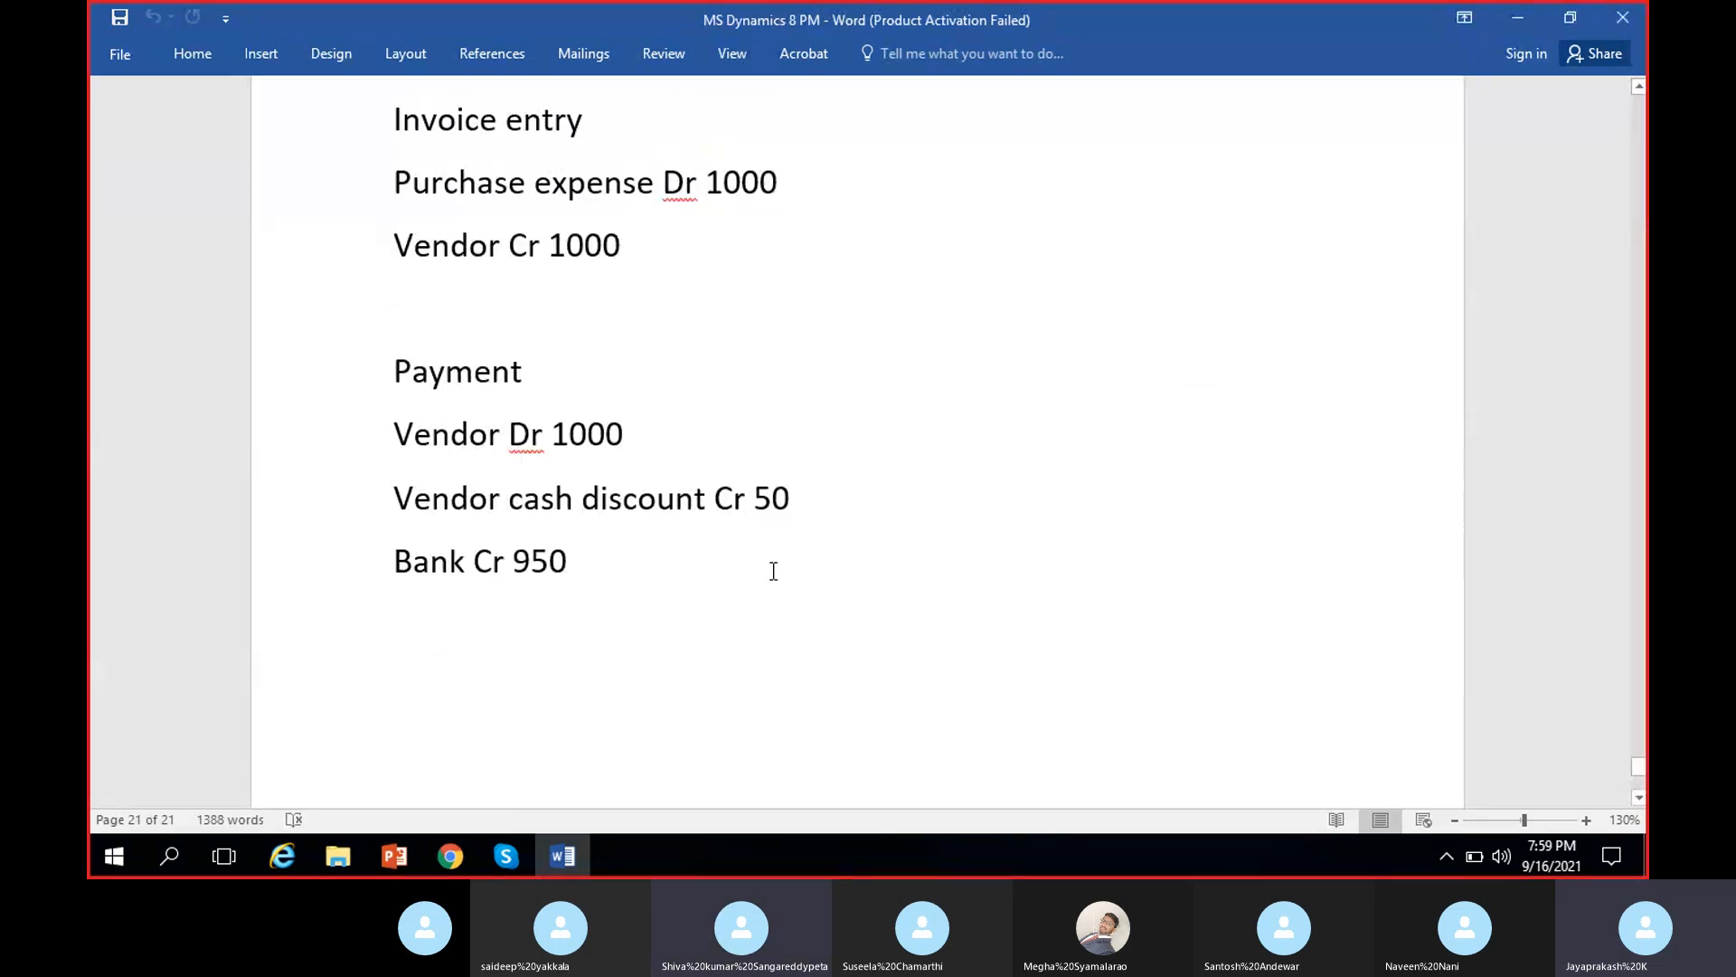
- Review the numbered procurement process steps, focusing on the advance payments and pre-payments item
{"action": "scroll", "coordinate": [773, 571], "scroll_direction": "up", "scroll_amount": 10}
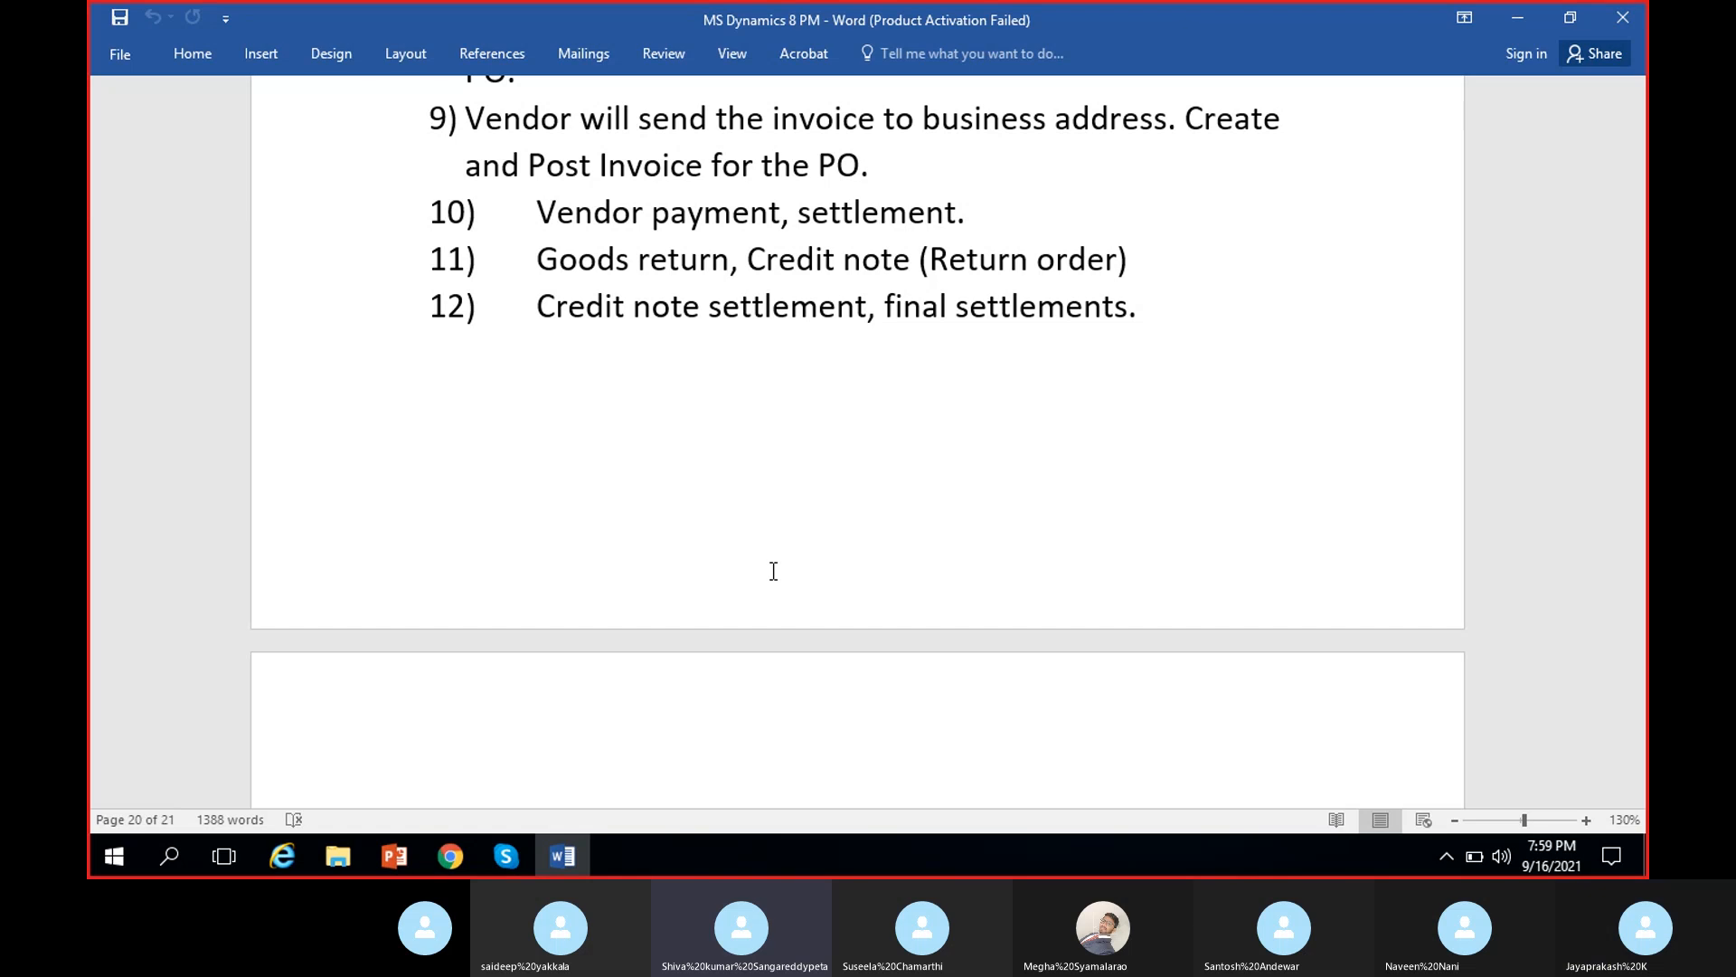
{"action": "scroll", "coordinate": [788, 529], "scroll_direction": "up", "scroll_amount": 3}
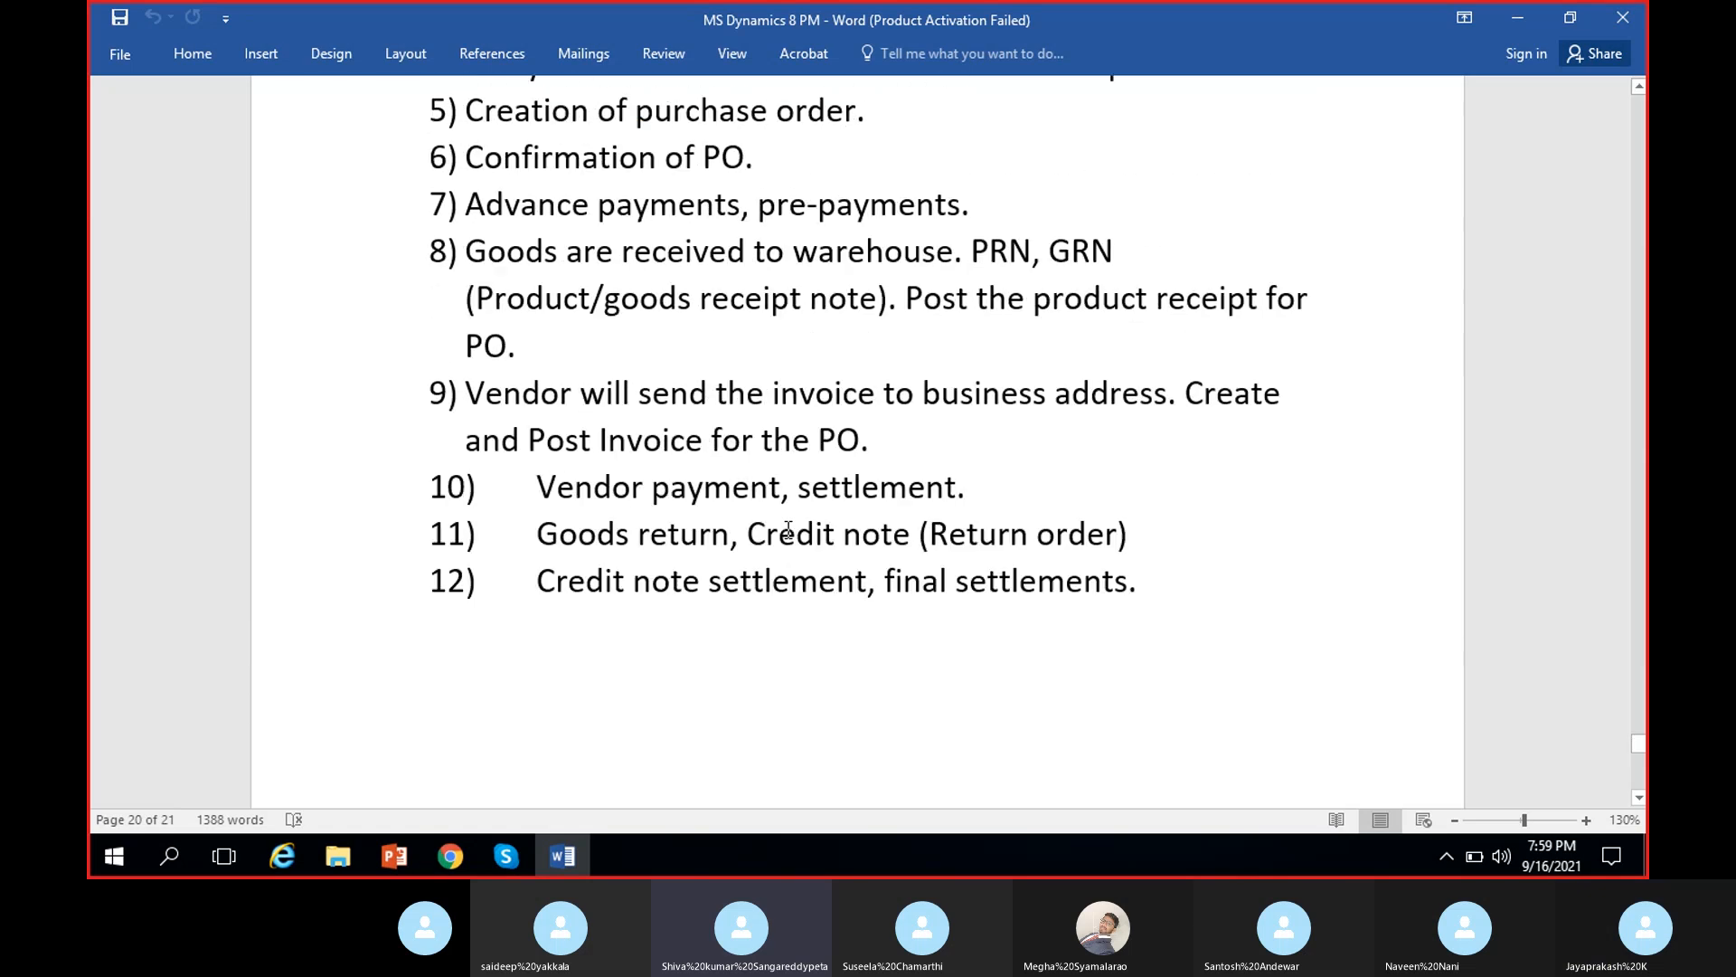
{"action": "scroll", "coordinate": [788, 530], "scroll_direction": "up", "scroll_amount": 2}
{"action": "left_click_drag", "start_coordinate": [987, 413], "coordinate": [507, 409]}
{"action": "left_click", "coordinate": [972, 413]}
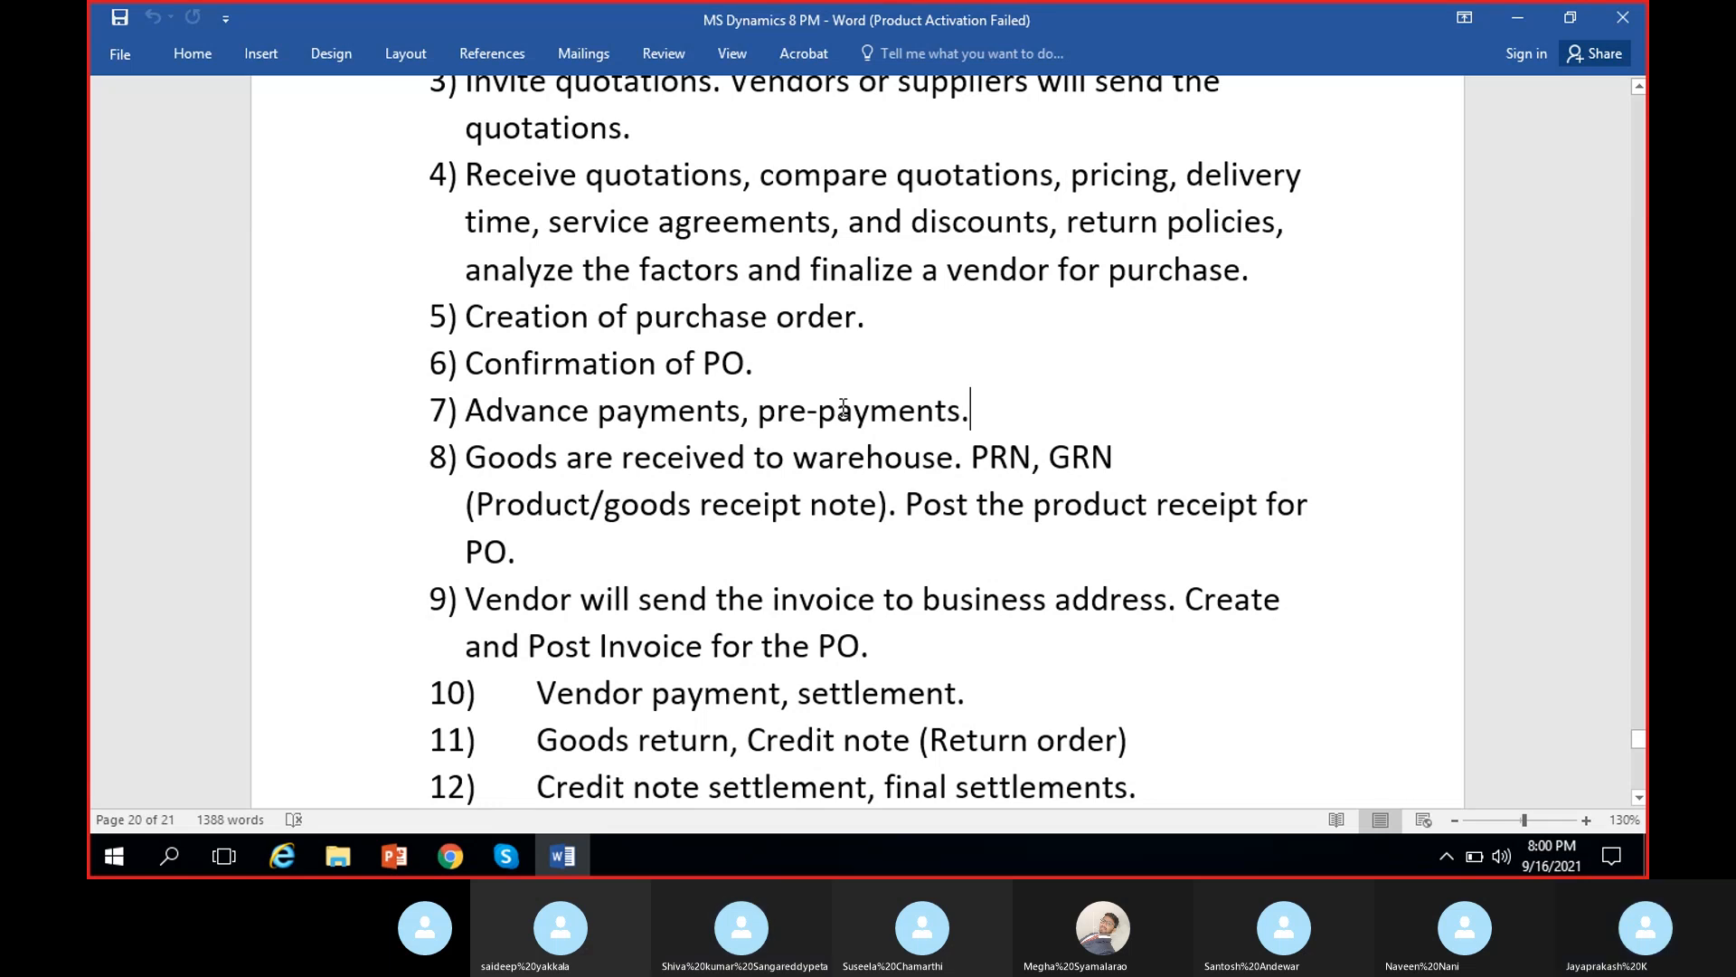
- Add the heading "Payment schedules:" below the "Bank Cr 950" line, separated by a blank line and followed by an empty line
{"action": "scroll", "coordinate": [844, 497], "scroll_direction": "down", "scroll_amount": 10}
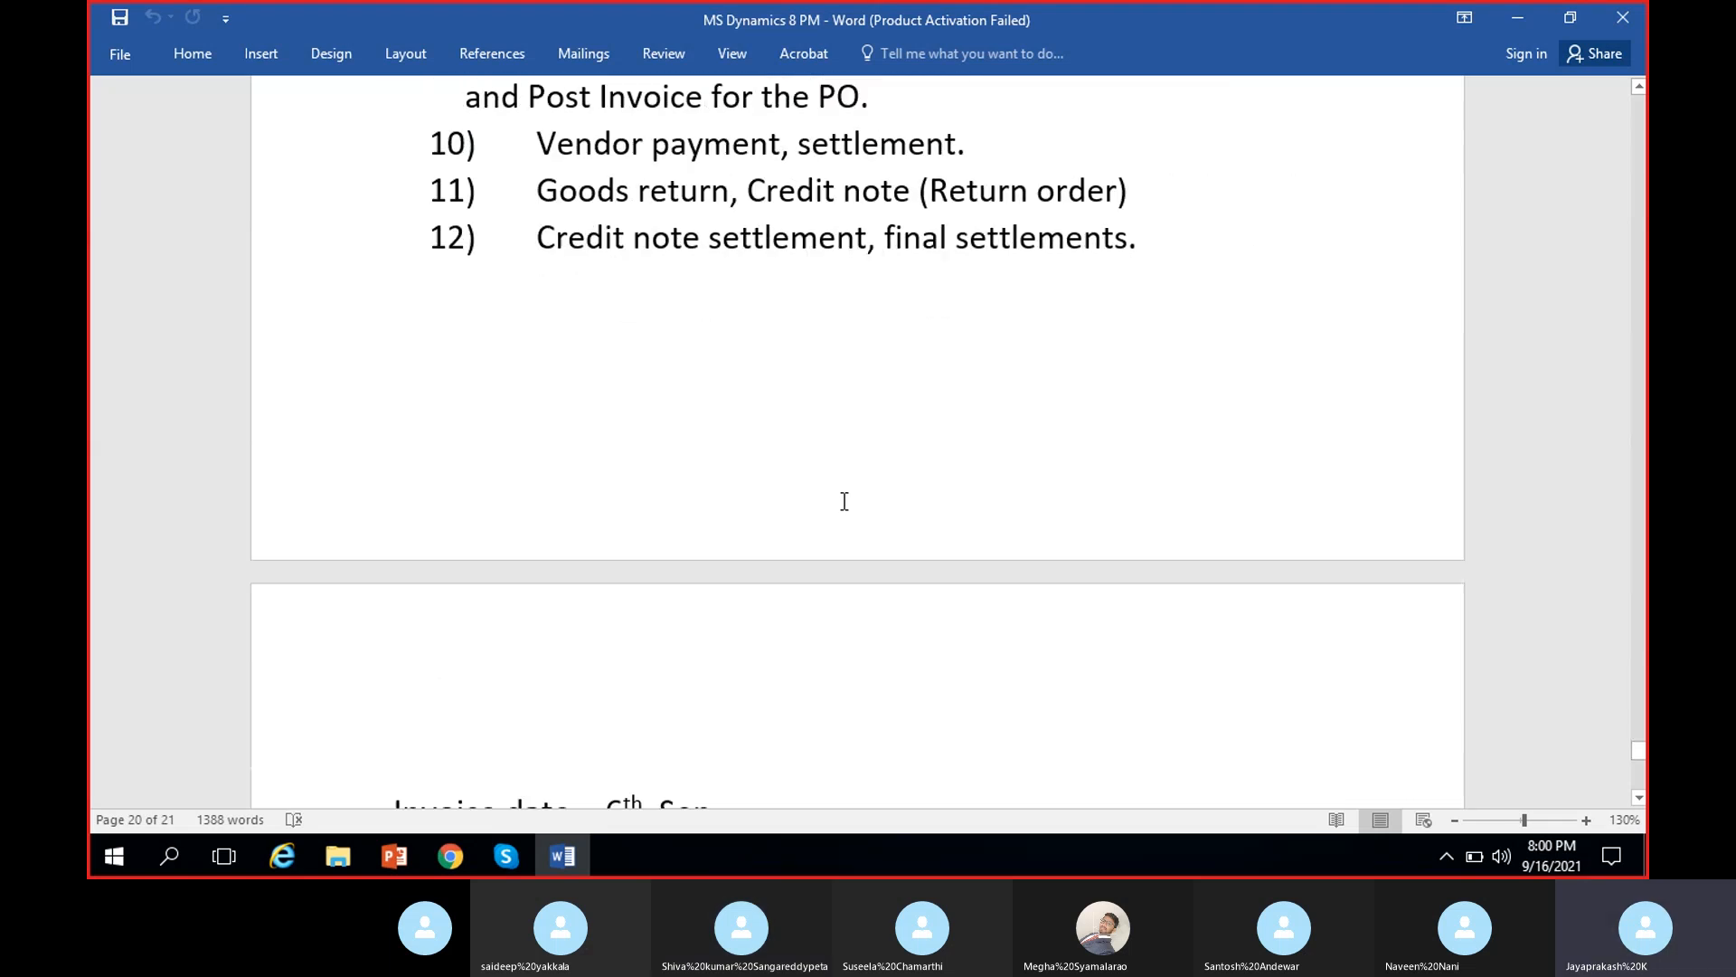
{"action": "scroll", "coordinate": [844, 505], "scroll_direction": "up", "scroll_amount": 8}
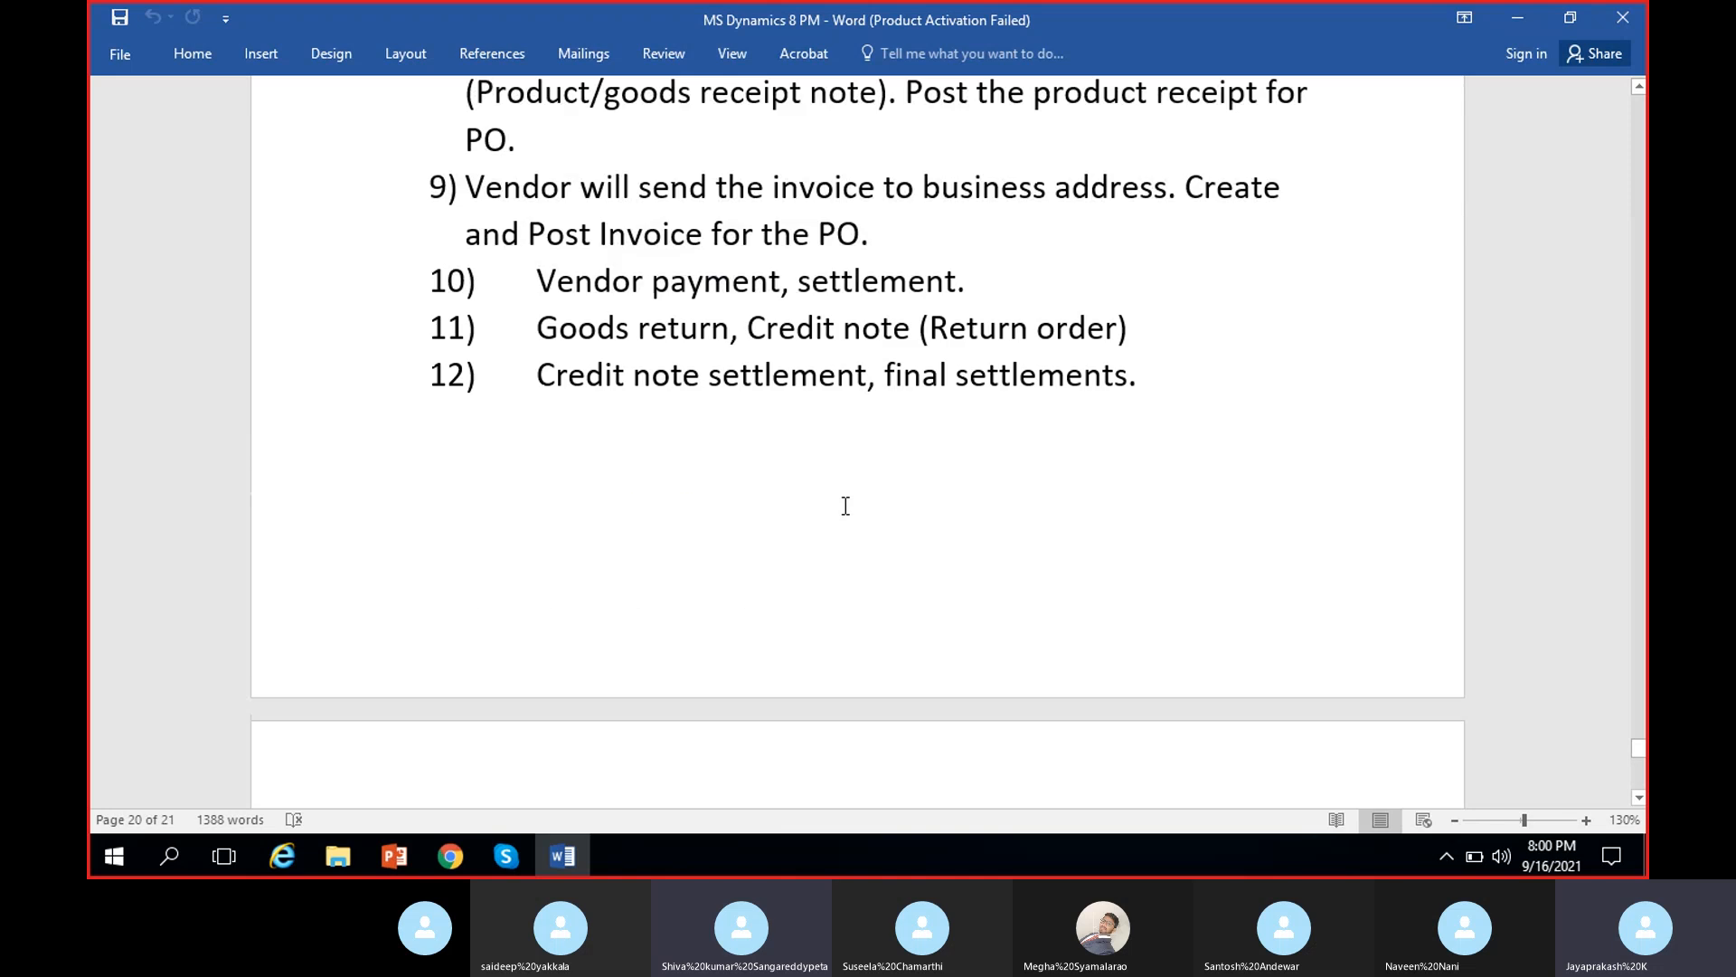
{"action": "scroll", "coordinate": [845, 507], "scroll_direction": "down", "scroll_amount": 10}
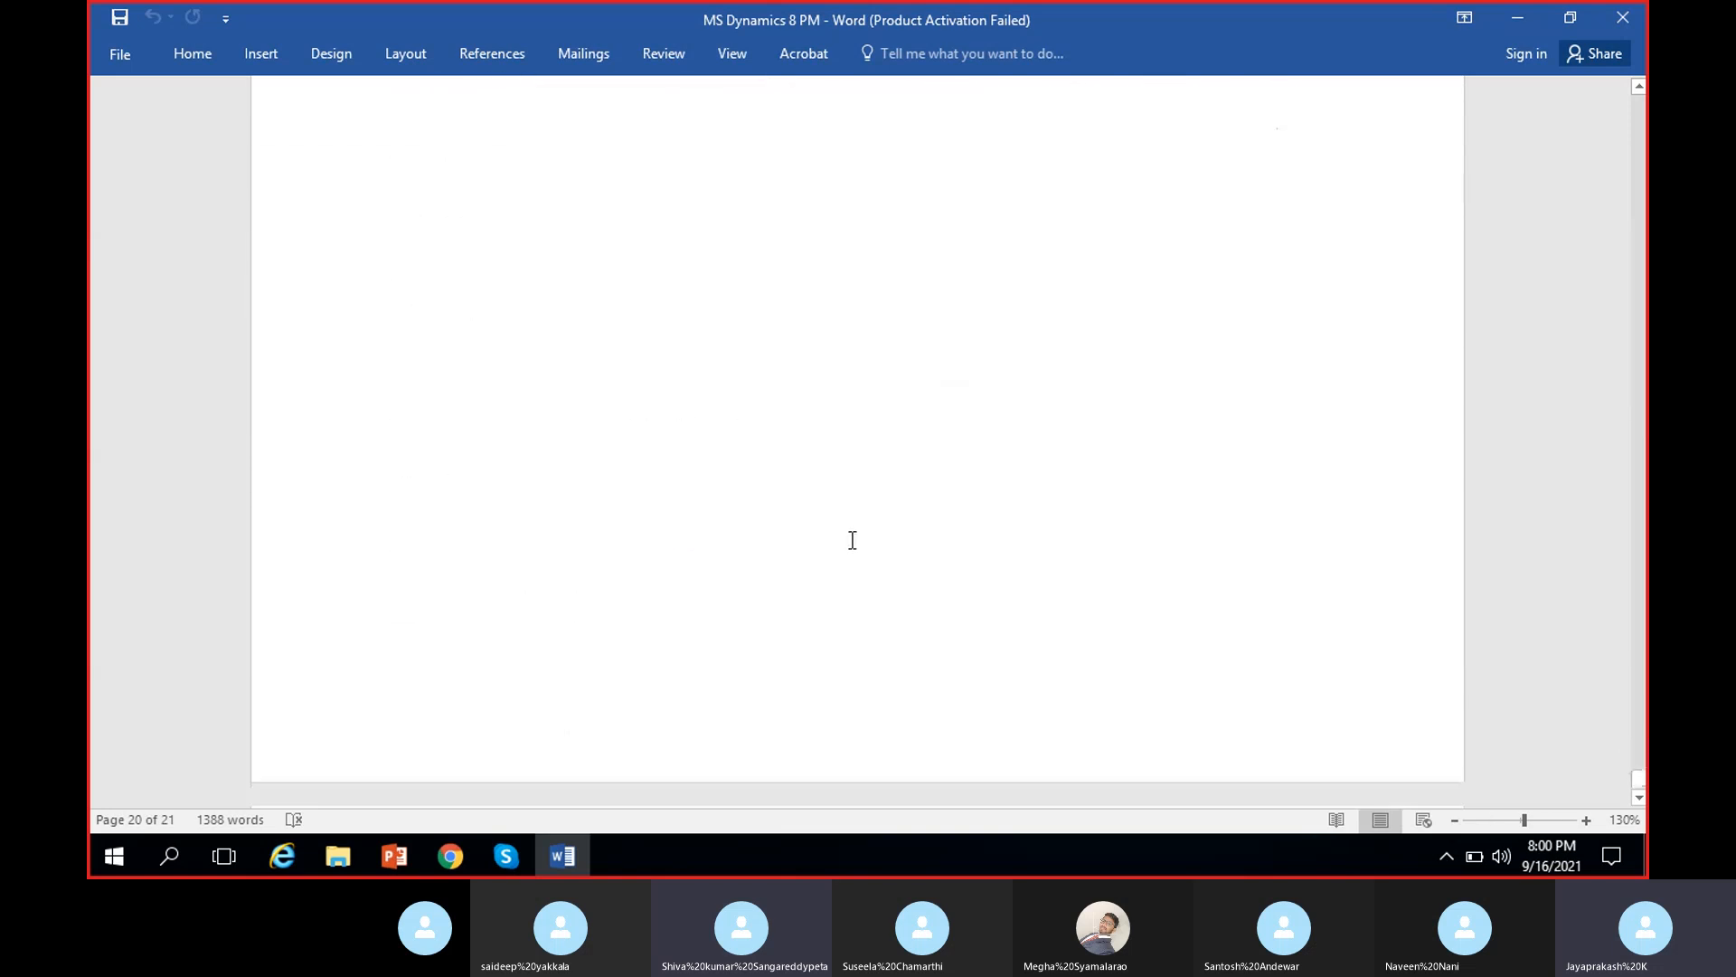
{"action": "scroll", "coordinate": [852, 540], "scroll_direction": "up", "scroll_amount": 3}
{"action": "scroll", "coordinate": [851, 540], "scroll_direction": "up", "scroll_amount": 4}
{"action": "scroll", "coordinate": [764, 601], "scroll_direction": "down", "scroll_amount": 3}
{"action": "left_click", "coordinate": [986, 575]}
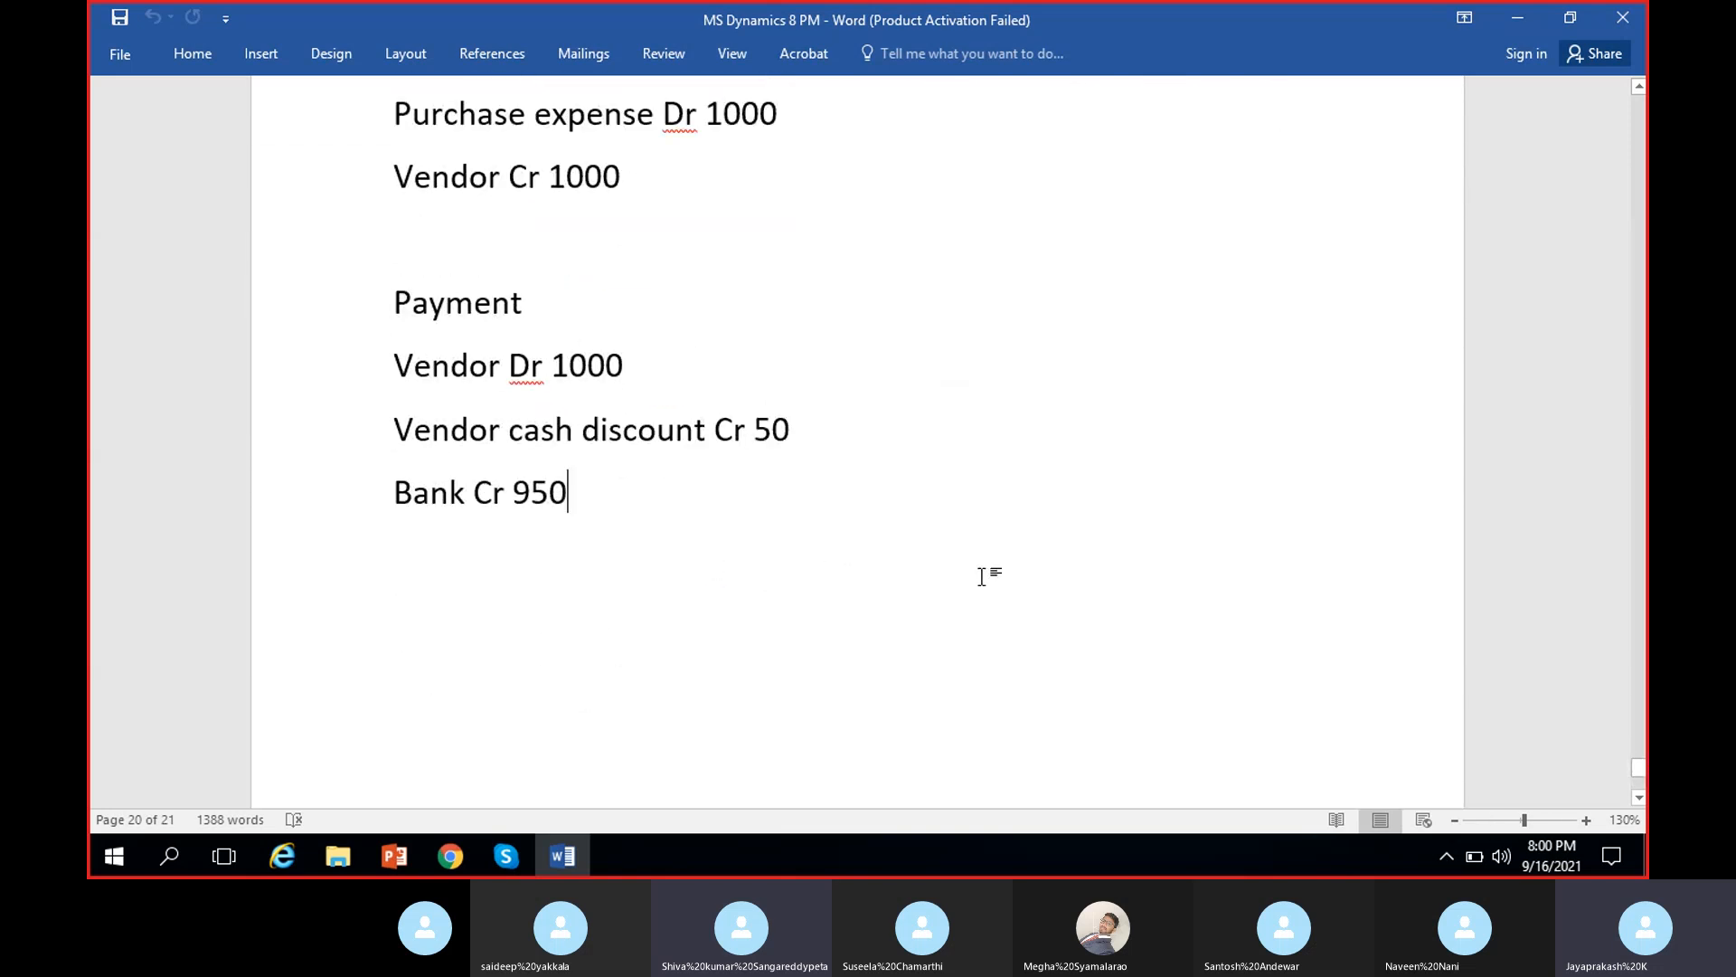
{"action": "key", "text": "Return"}
{"action": "key", "text": "Return"}
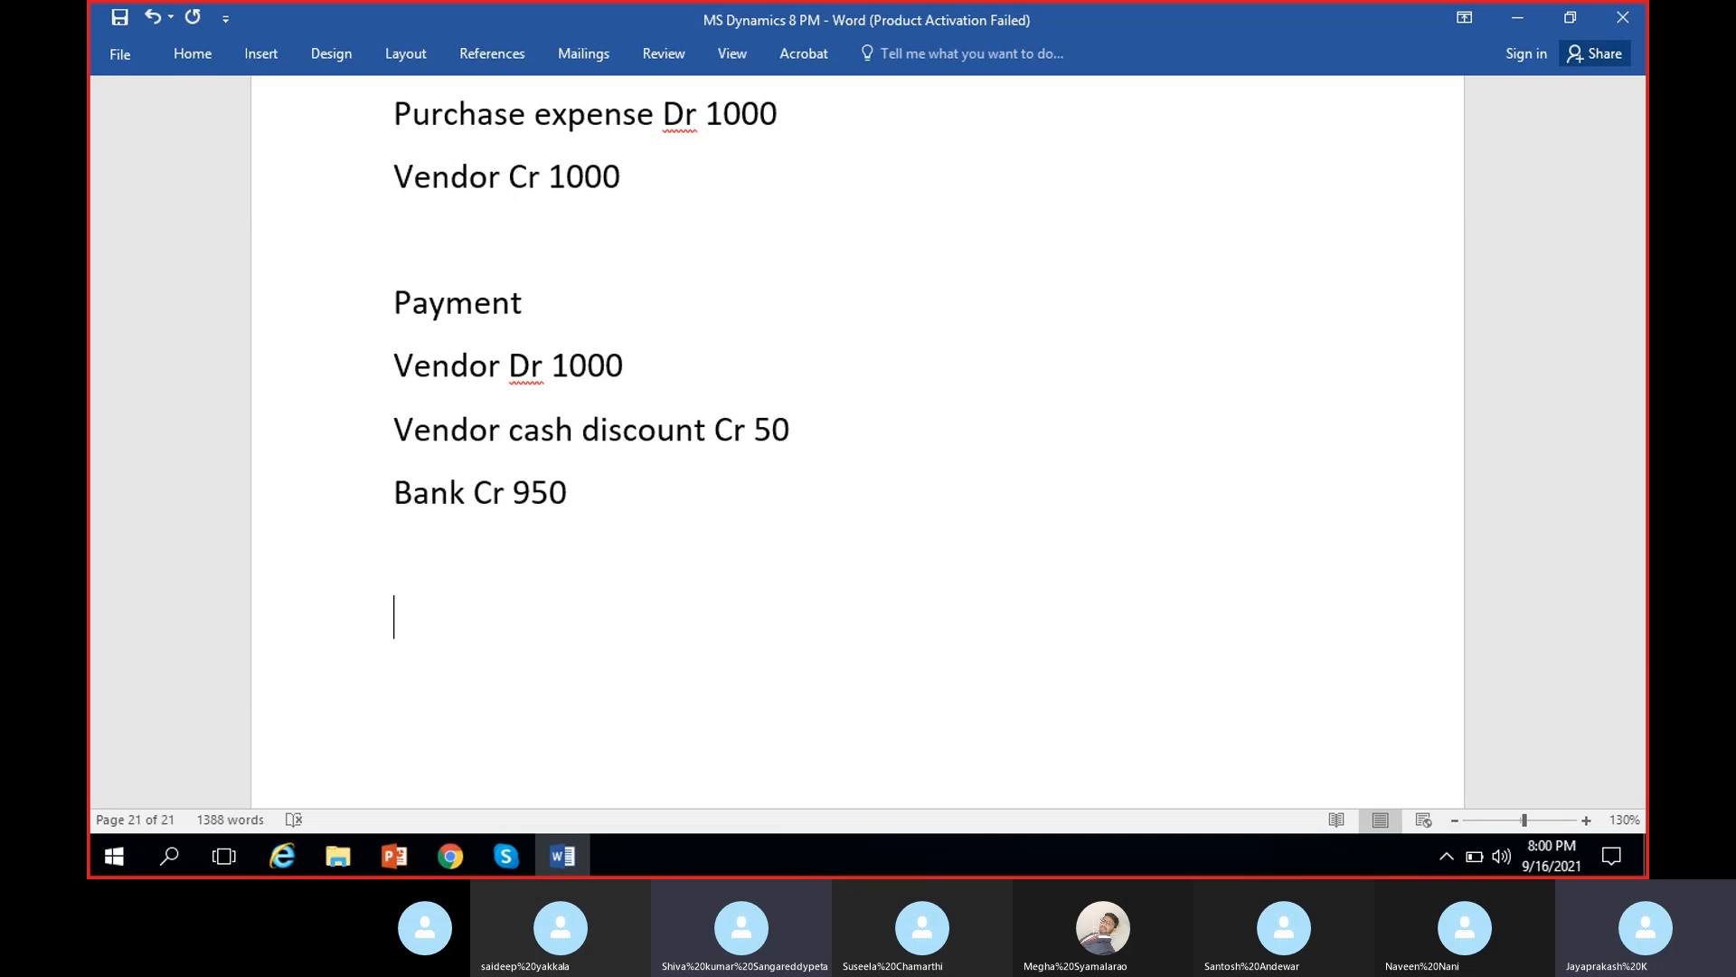
{"action": "type", "text": "Payment sch"}
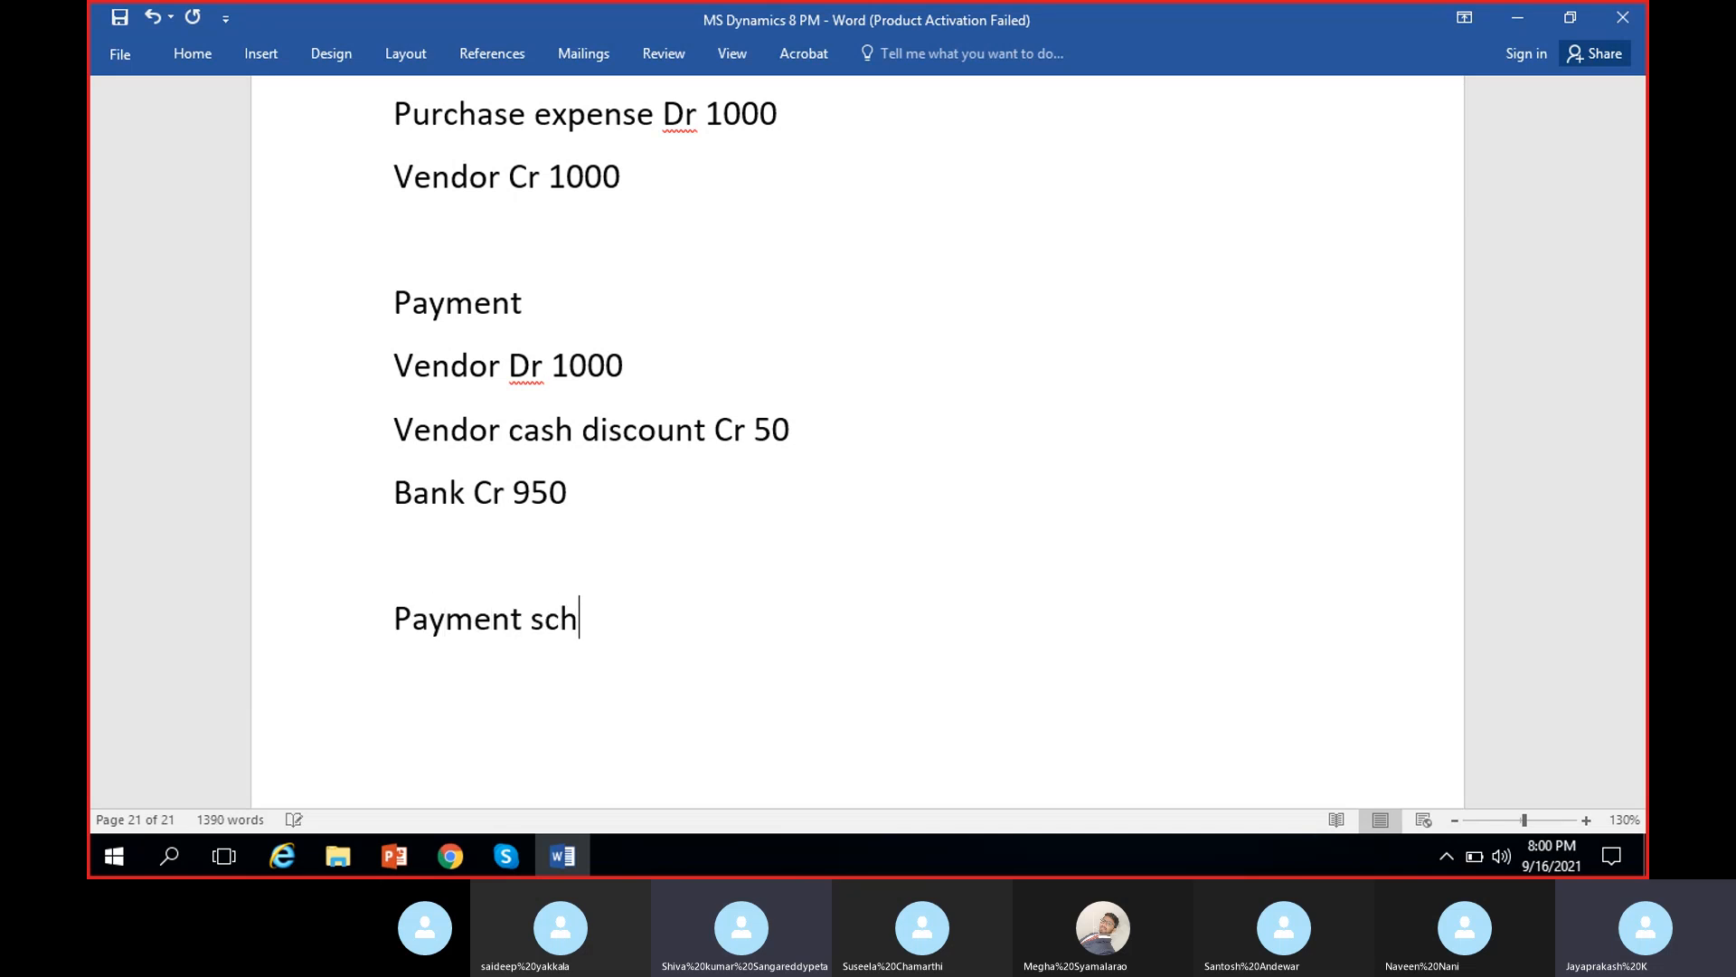
{"action": "type", "text": "edules:"}
{"action": "key", "text": "Return"}
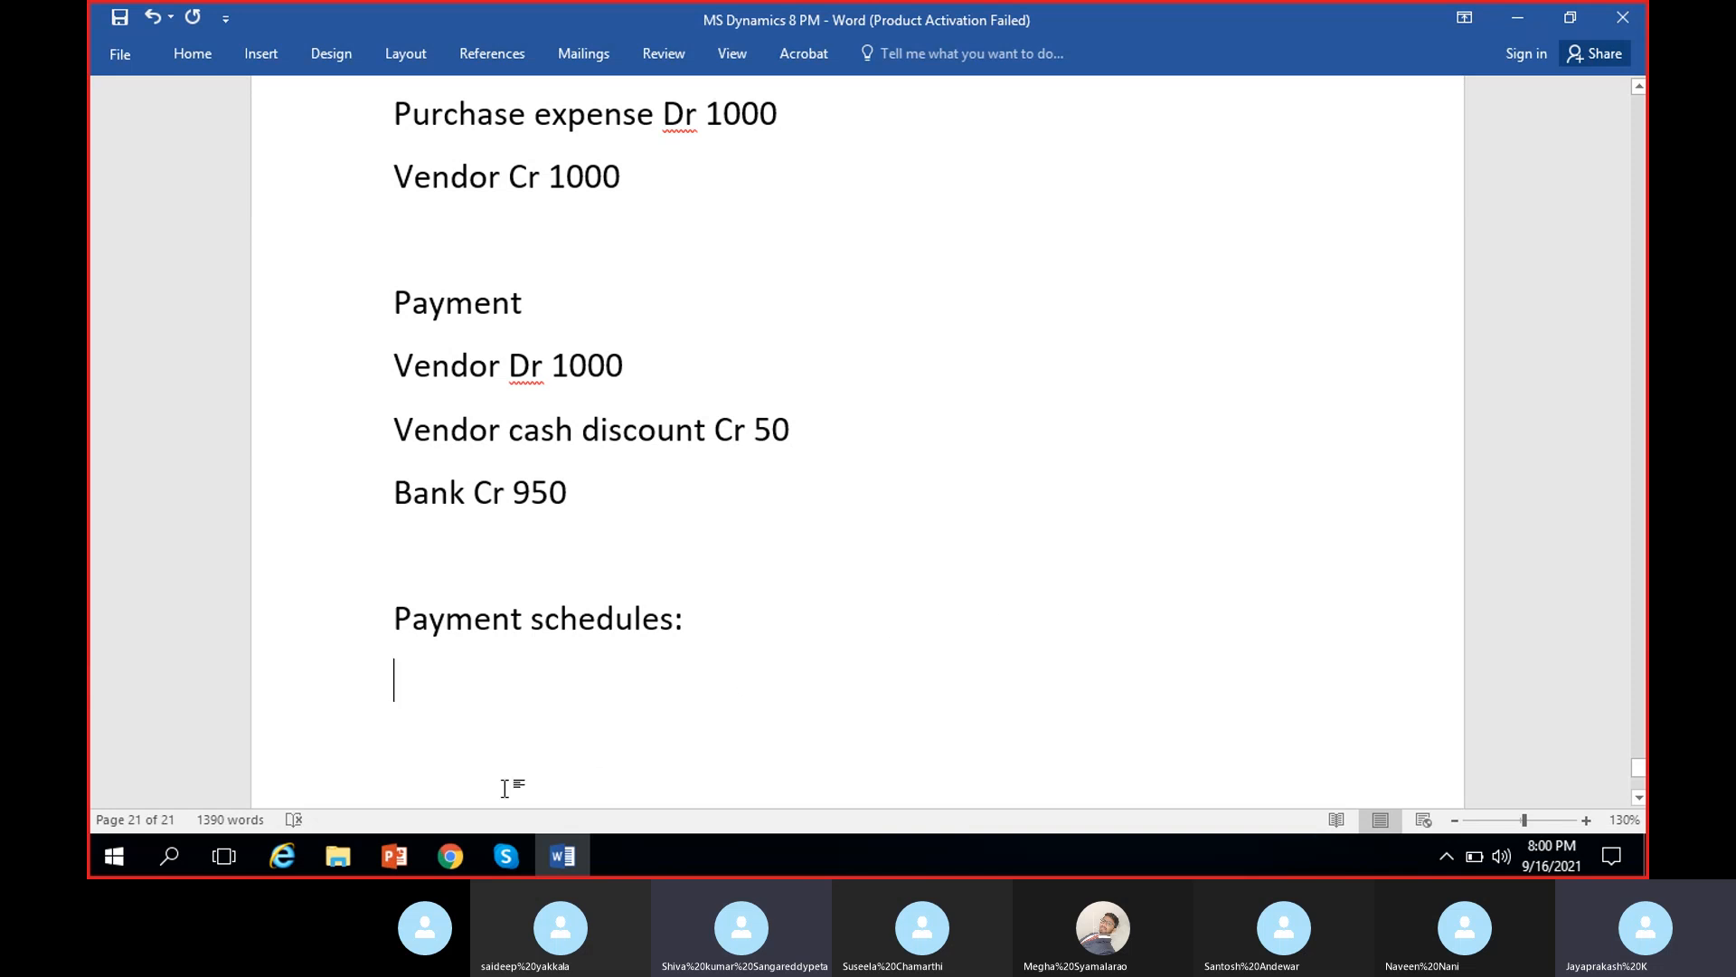
- Switch to Skype to check the group call window and return to the Word document
{"action": "left_click", "coordinate": [507, 855]}
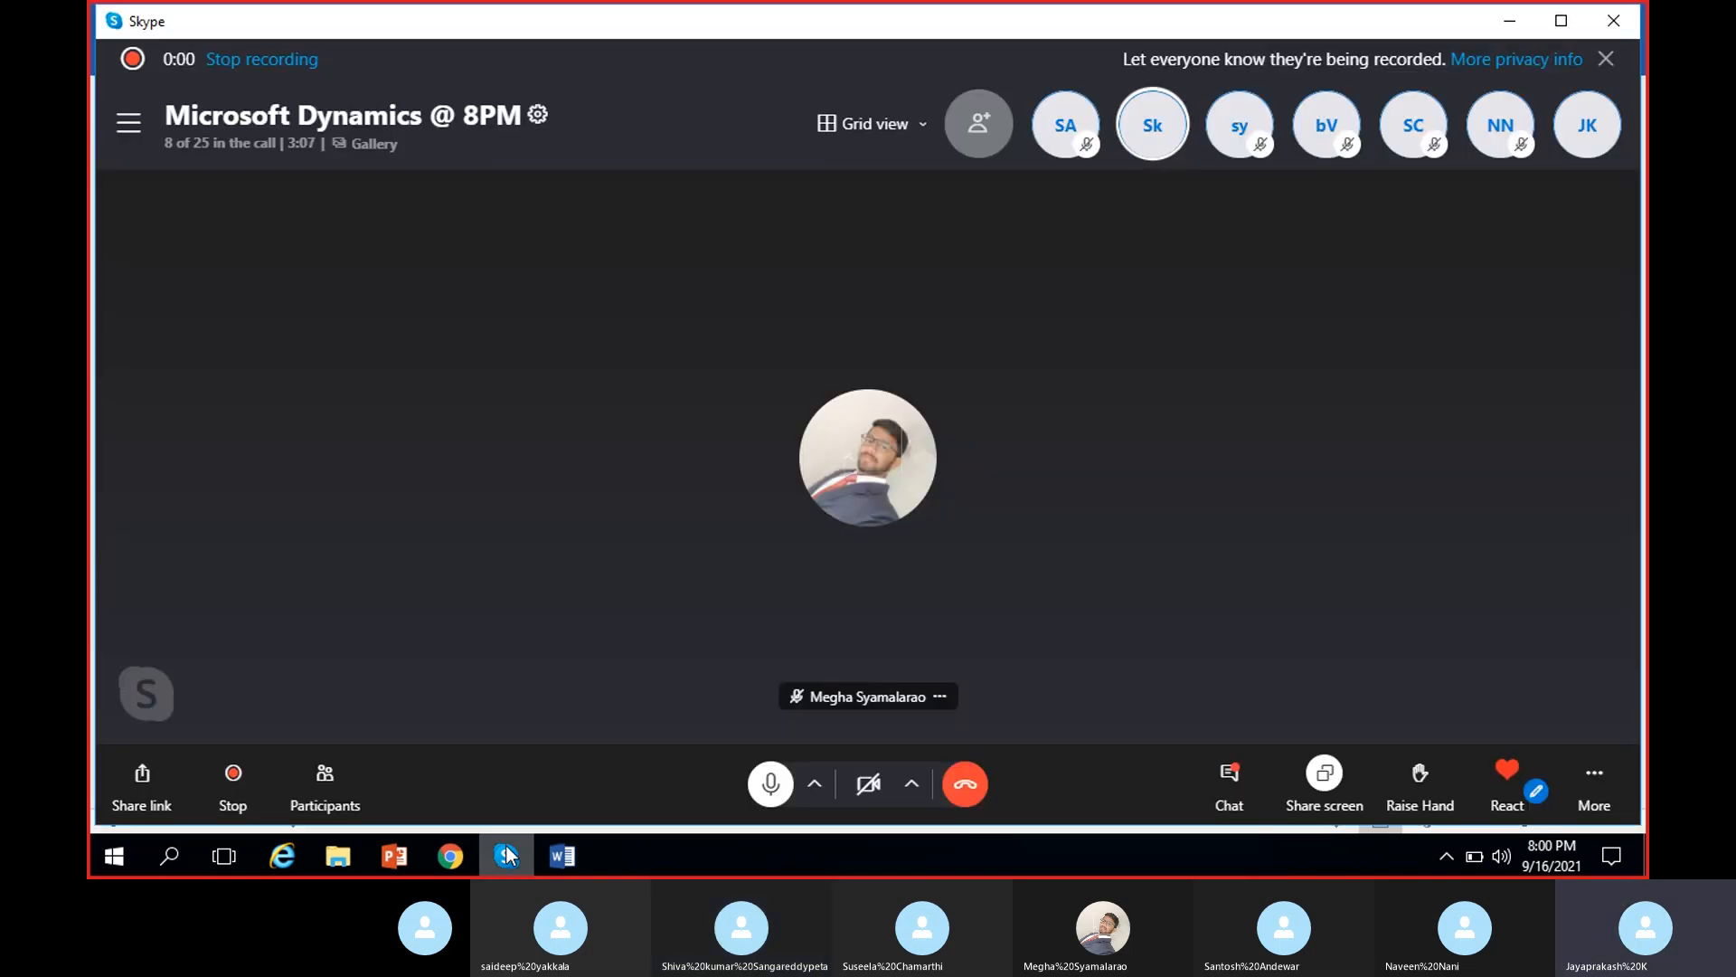
{"action": "left_click", "coordinate": [506, 855]}
{"action": "left_click", "coordinate": [1487, 178]}
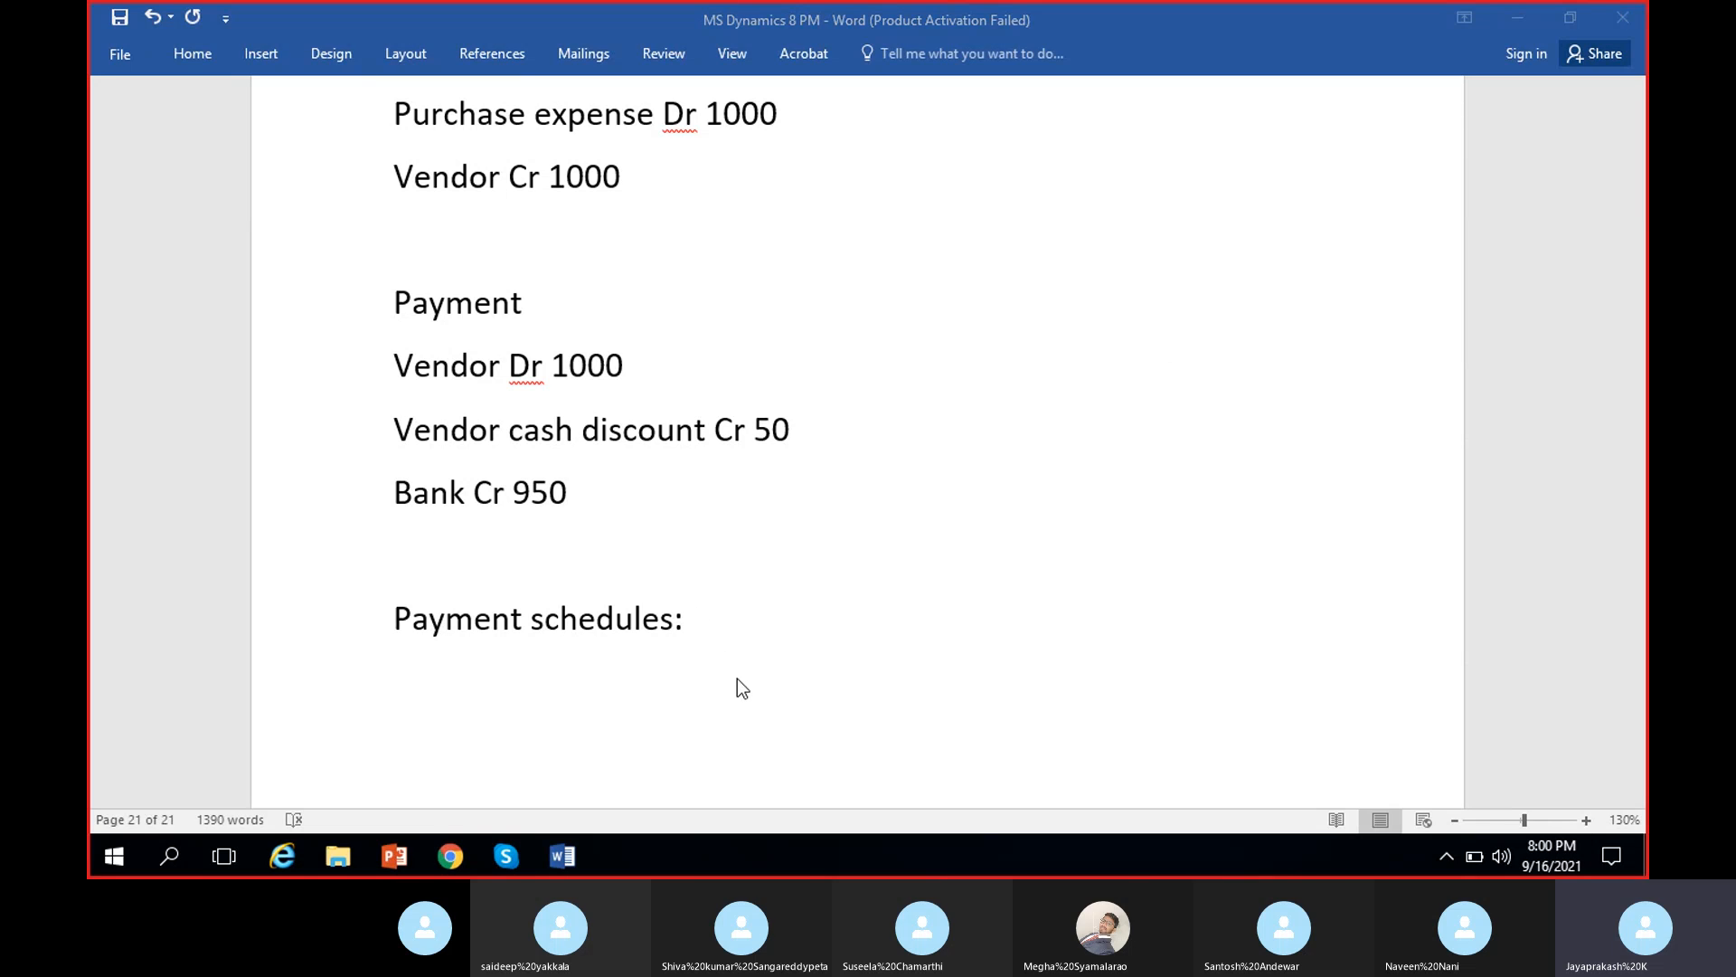
- Insert the line "Invoice – 10,000" directly above the "Payment schedules:" heading
{"action": "left_click", "coordinate": [447, 670]}
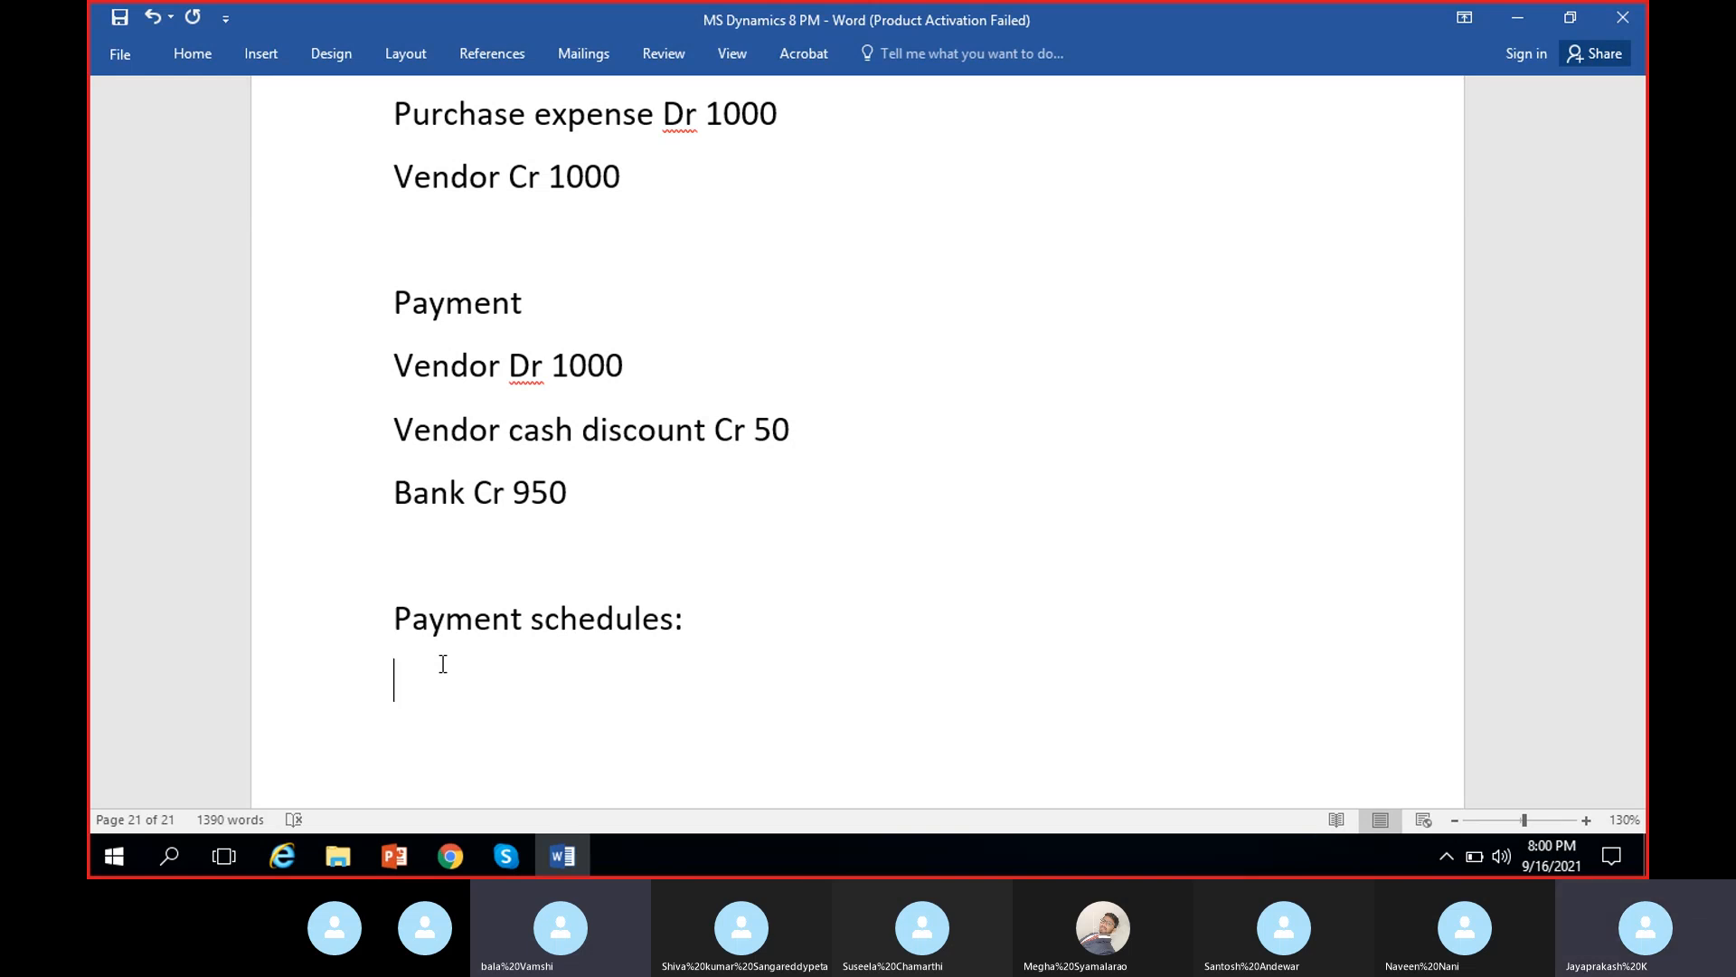
{"action": "left_click", "coordinate": [445, 564]}
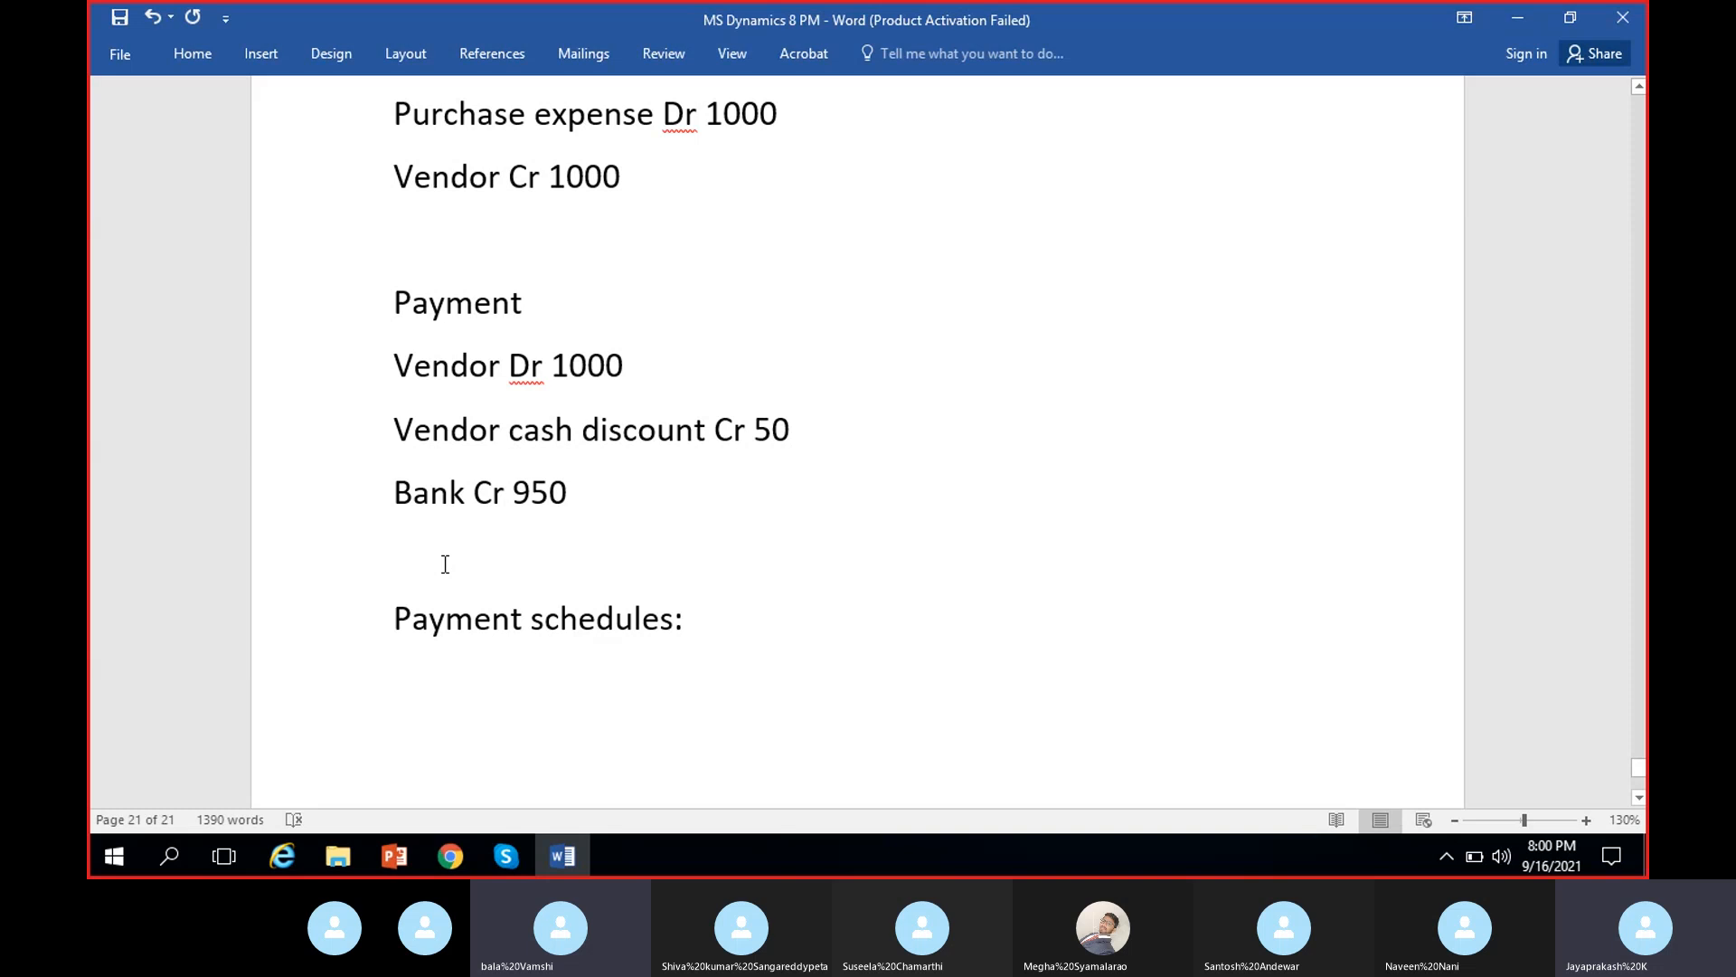
{"action": "key", "text": "Return"}
{"action": "type", "text": "Invoice "}
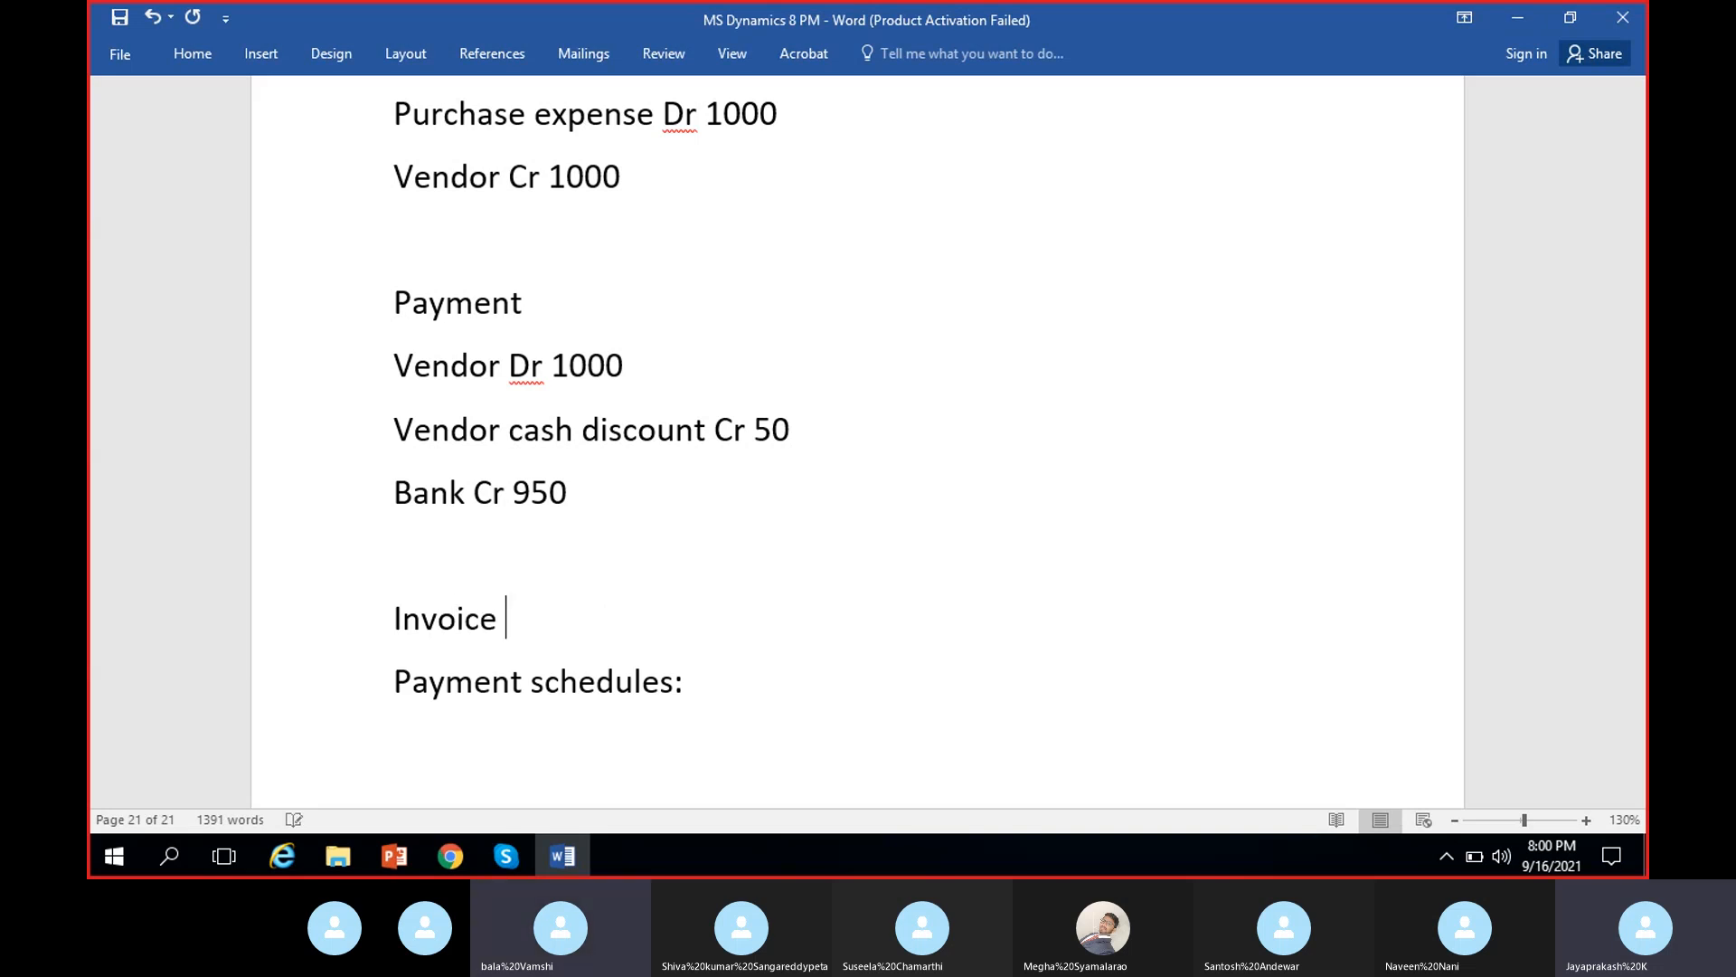
{"action": "type", "text": "- 1"}
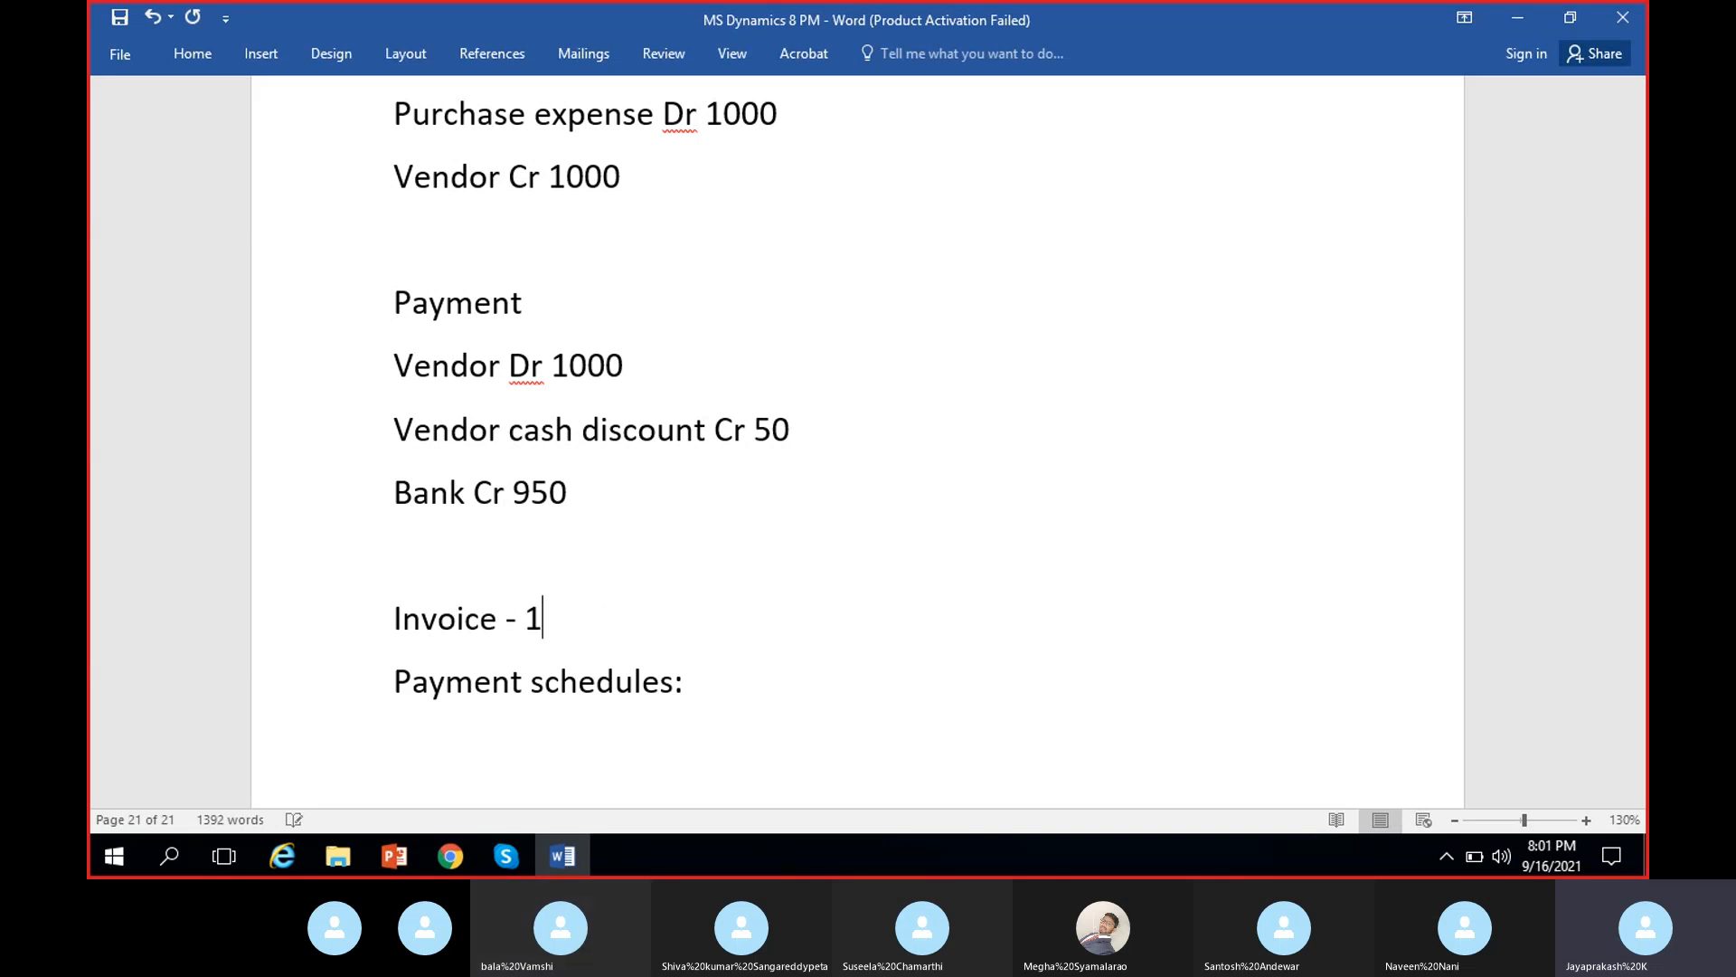
{"action": "type", "text": "0,000"}
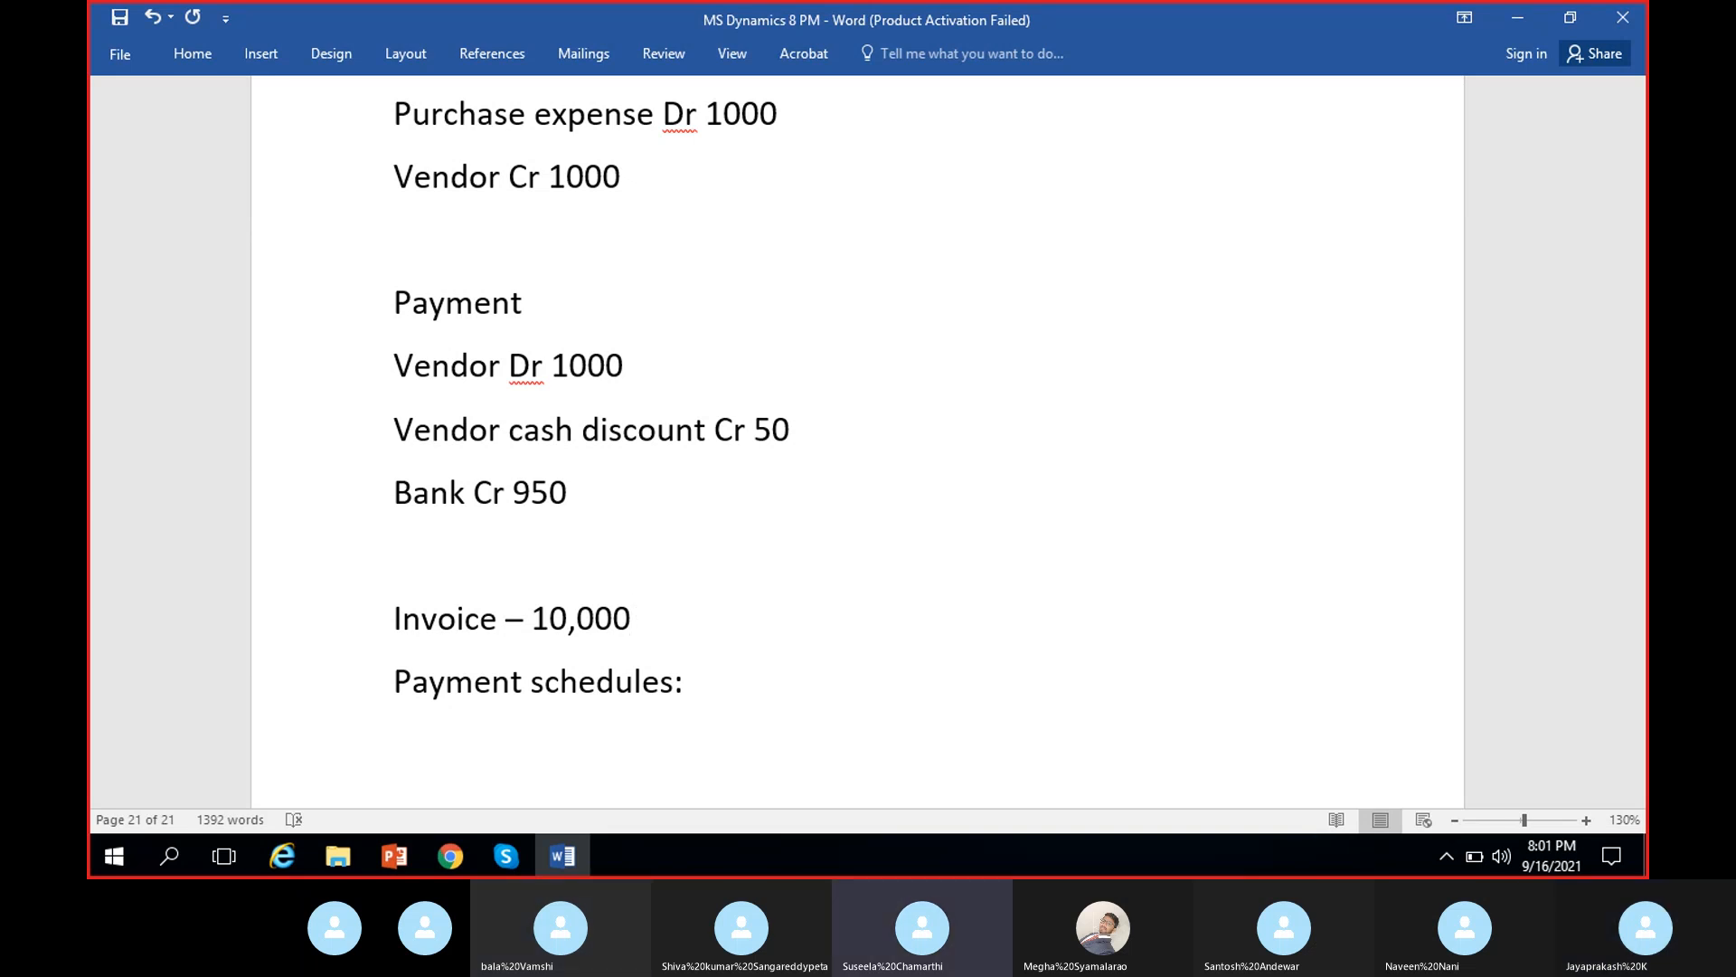
- Extend the invoice line with the payment split "– 50% - 50%"
{"action": "type", "text": "- 5"}
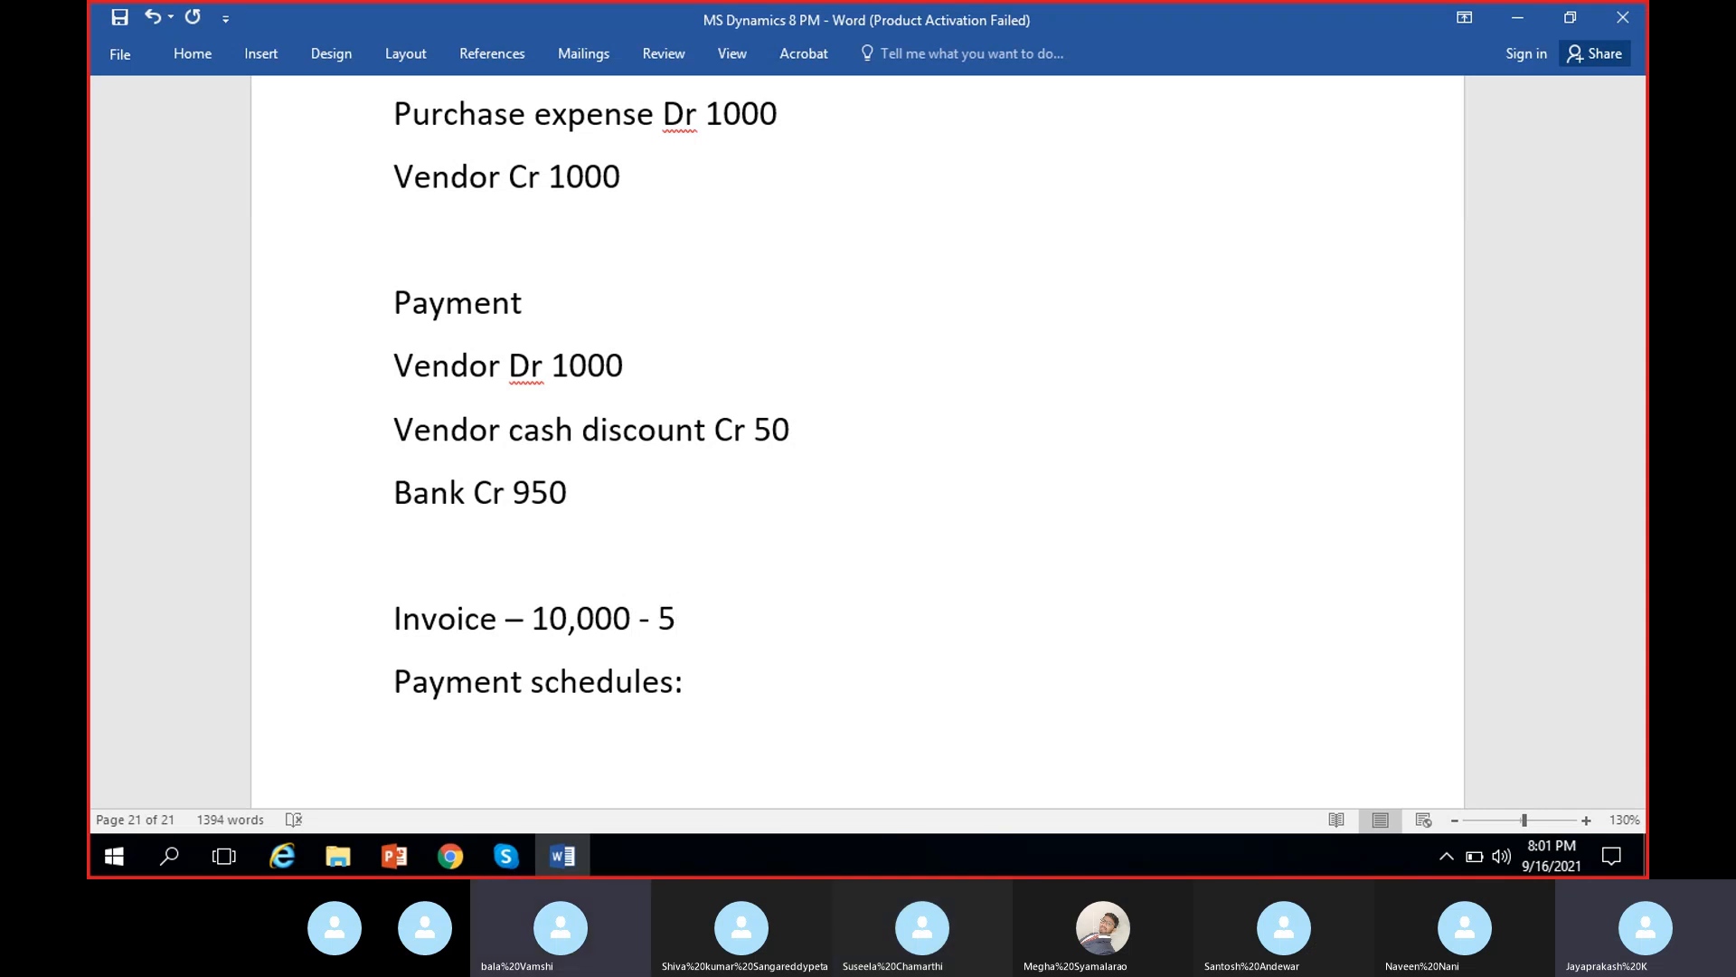
{"action": "type", "text": "07"}
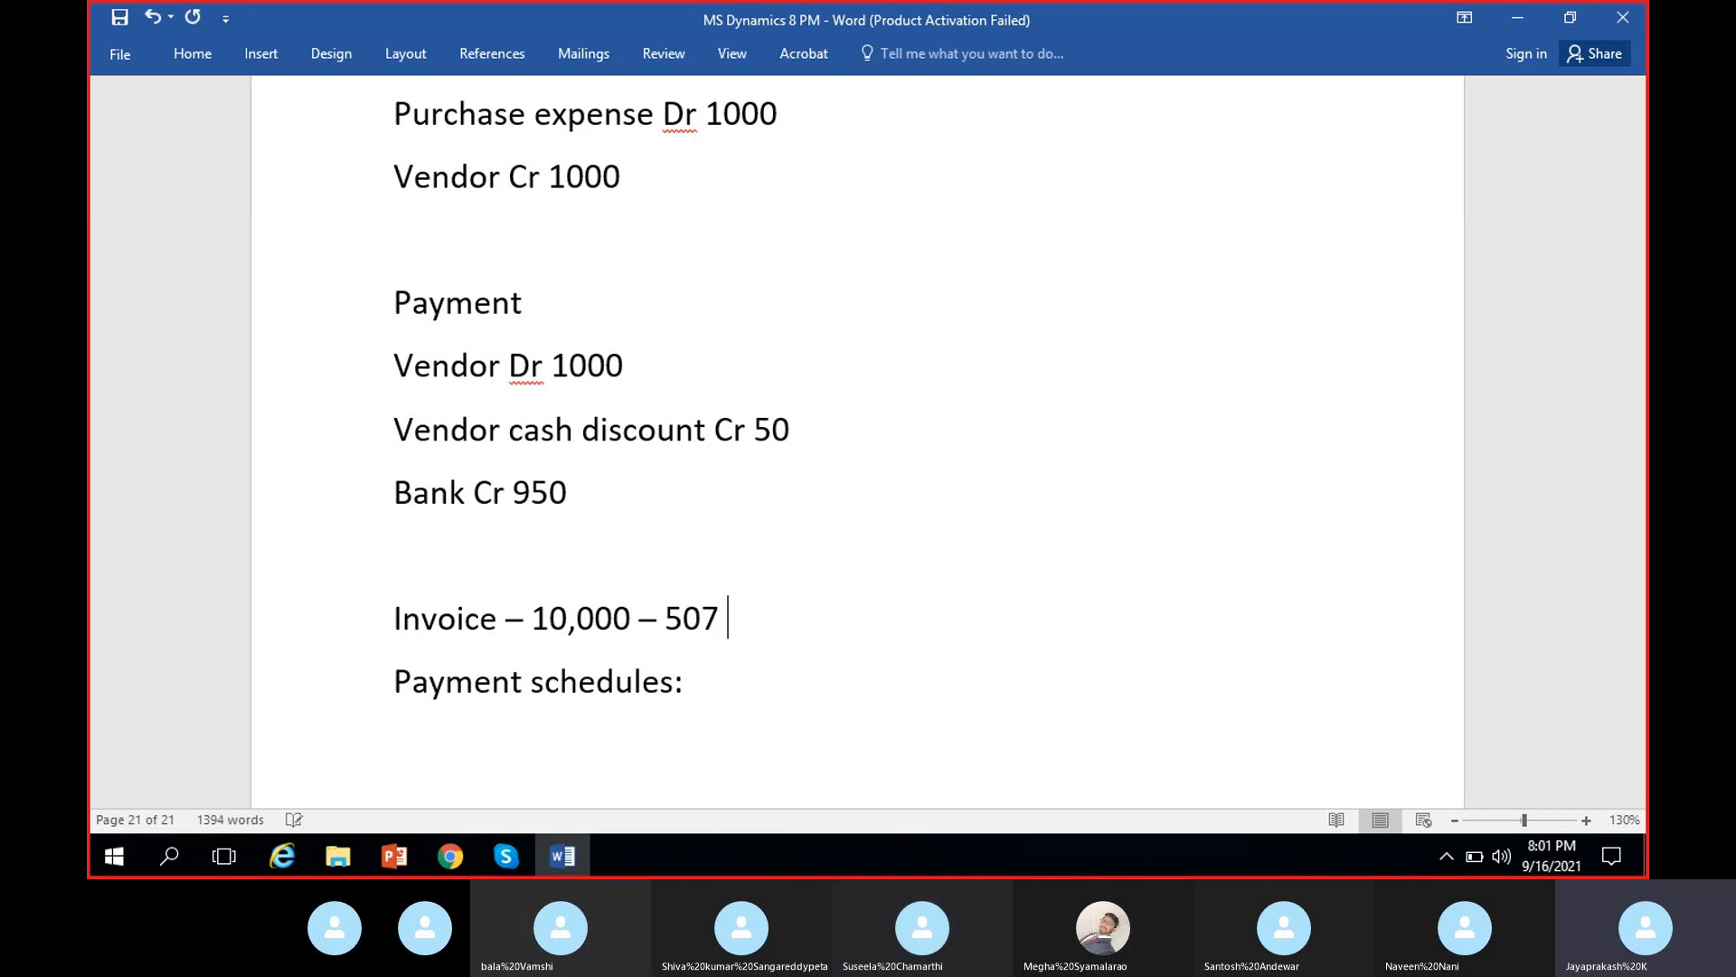
{"action": "key", "text": "BackSpace"}
{"action": "key", "text": "BackSpace"}
{"action": "type", "text": "5"}
{"action": "key", "text": "BackSpace"}
{"action": "type", "text": "% - 50%"}
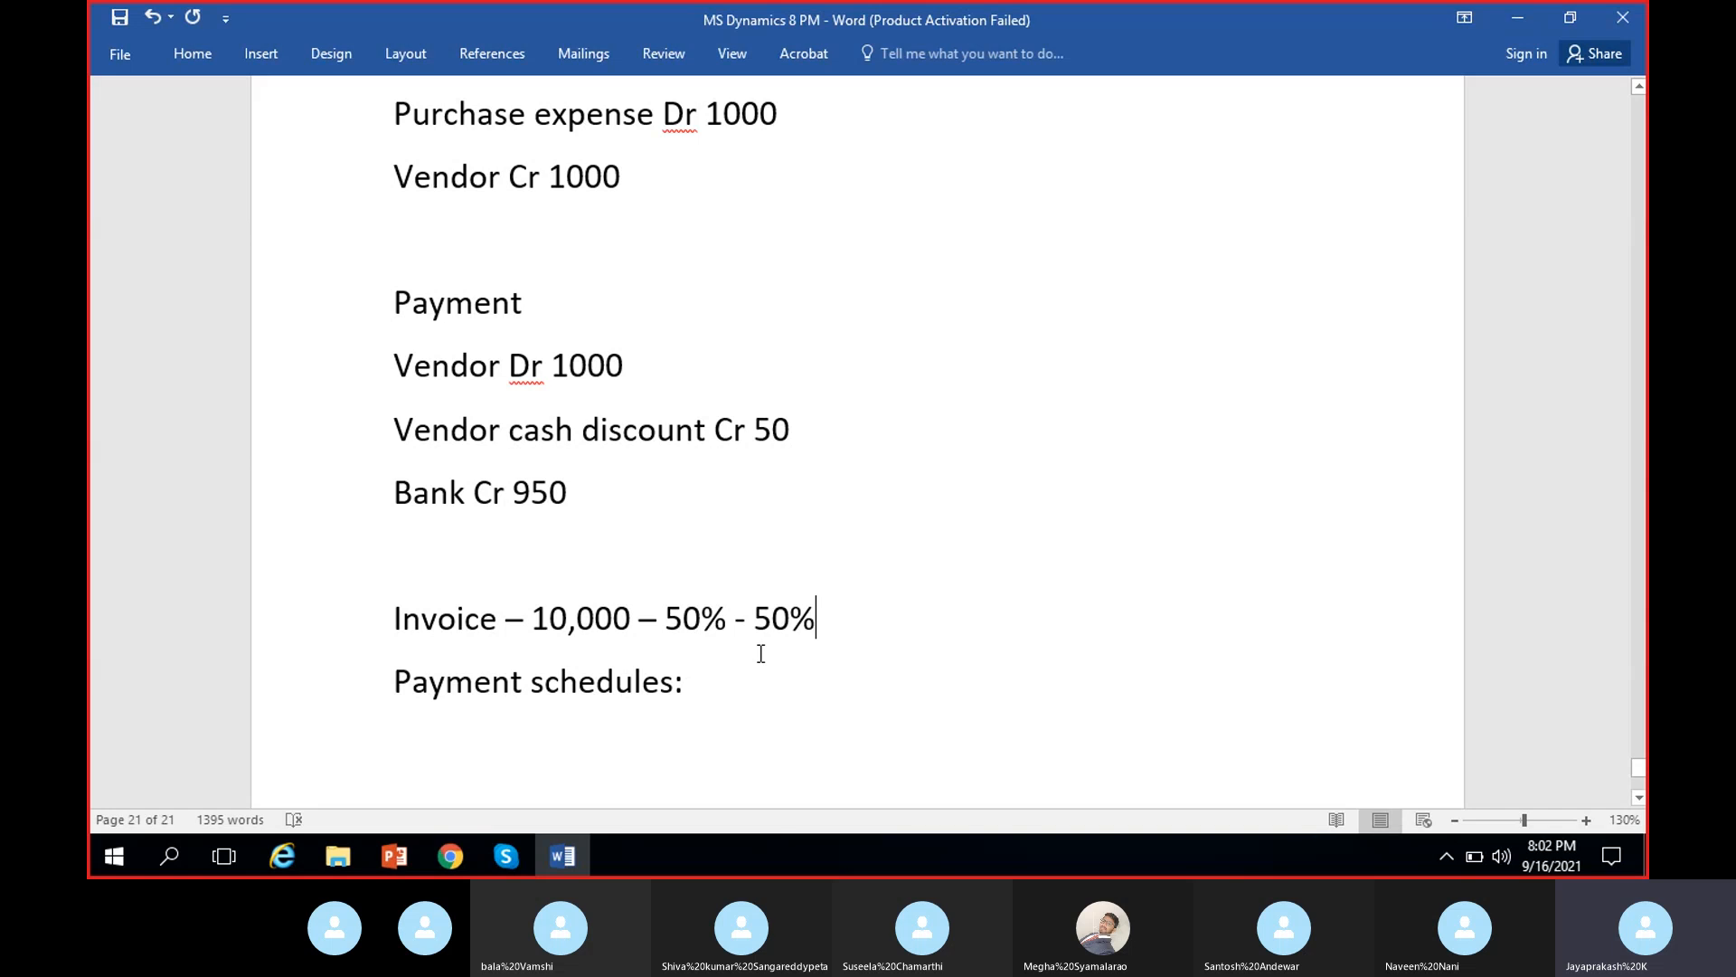
- Replace the "50% - 50%" split so the invoice line reads "Invoice – 10,000 – 1,000"
{"action": "left_click_drag", "start_coordinate": [666, 618], "coordinate": [861, 616]}
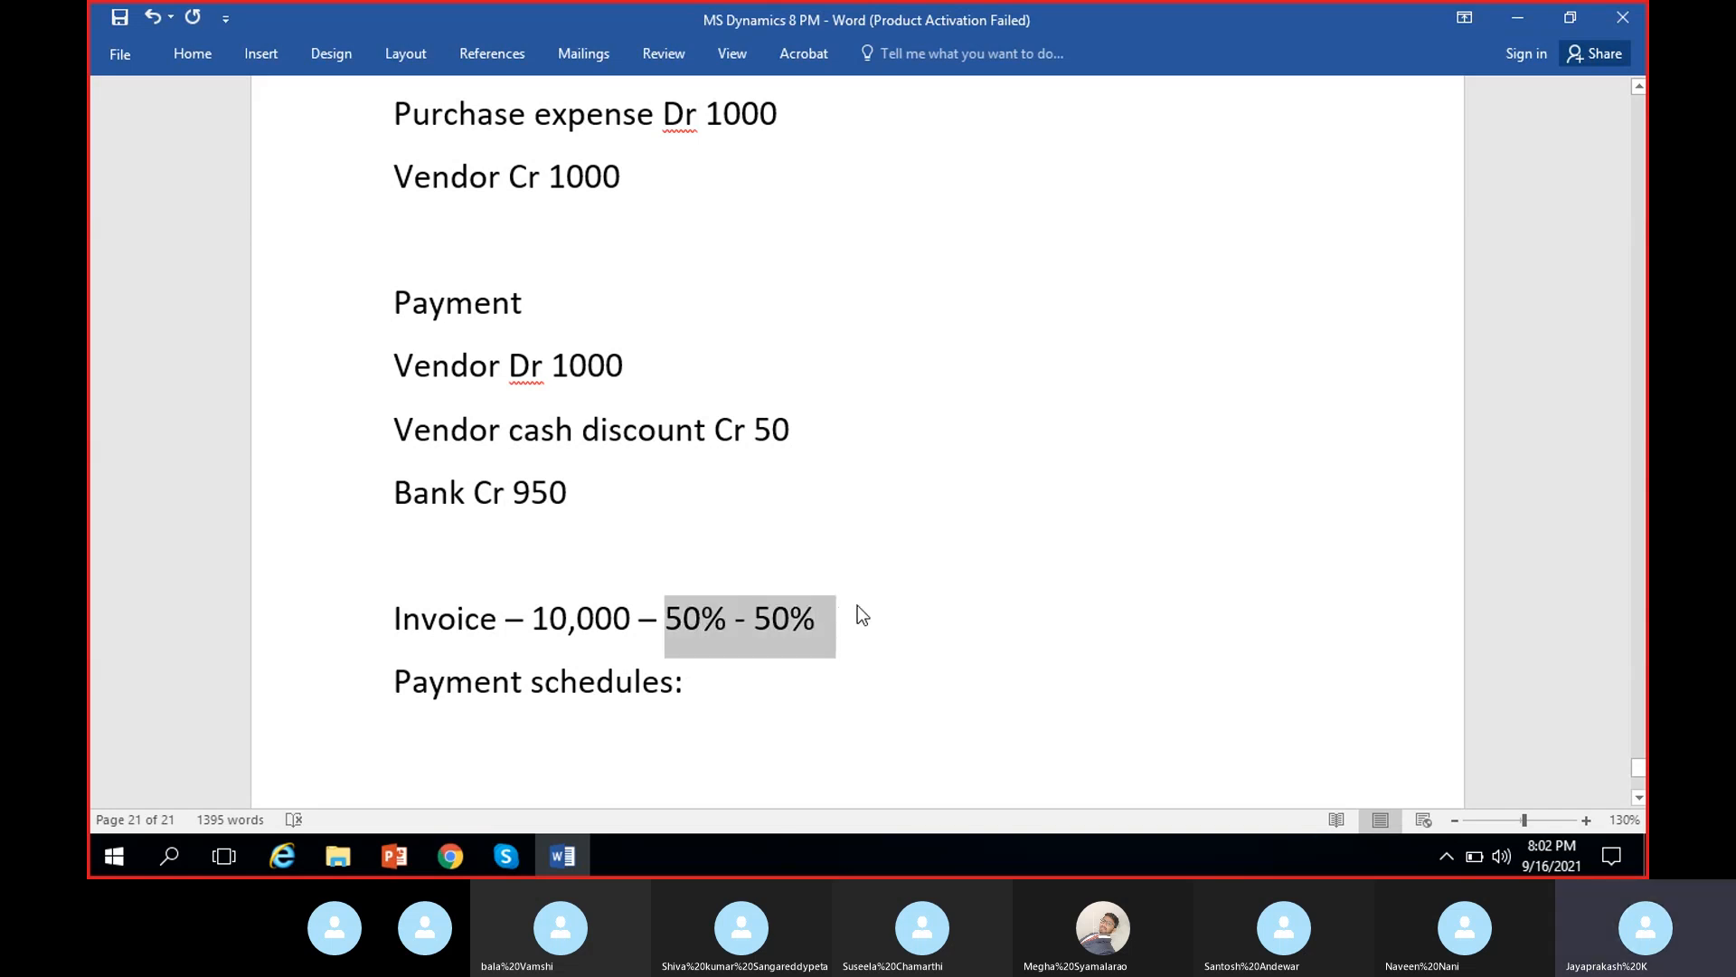
{"action": "key", "text": "Delete"}
{"action": "key", "text": "Return"}
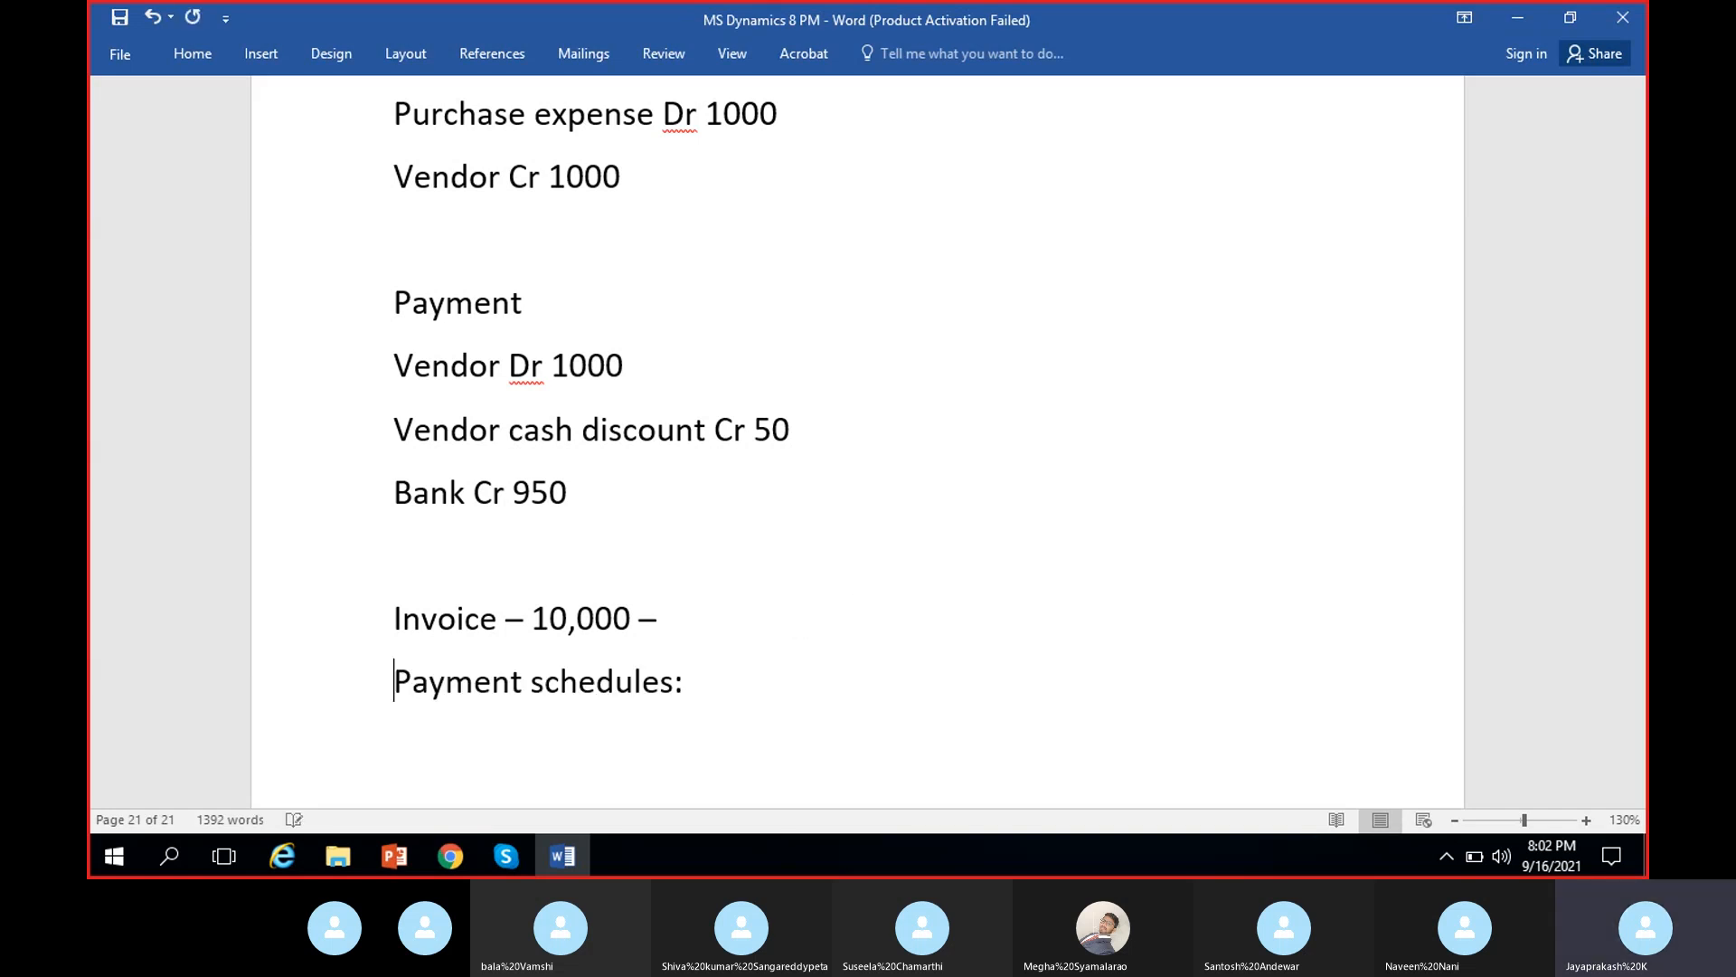
{"action": "left_click", "coordinate": [714, 619]}
{"action": "type", "text": "1,"}
{"action": "type", "text": "000"}
{"action": "scroll", "coordinate": [719, 687], "scroll_direction": "down", "scroll_amount": 1}
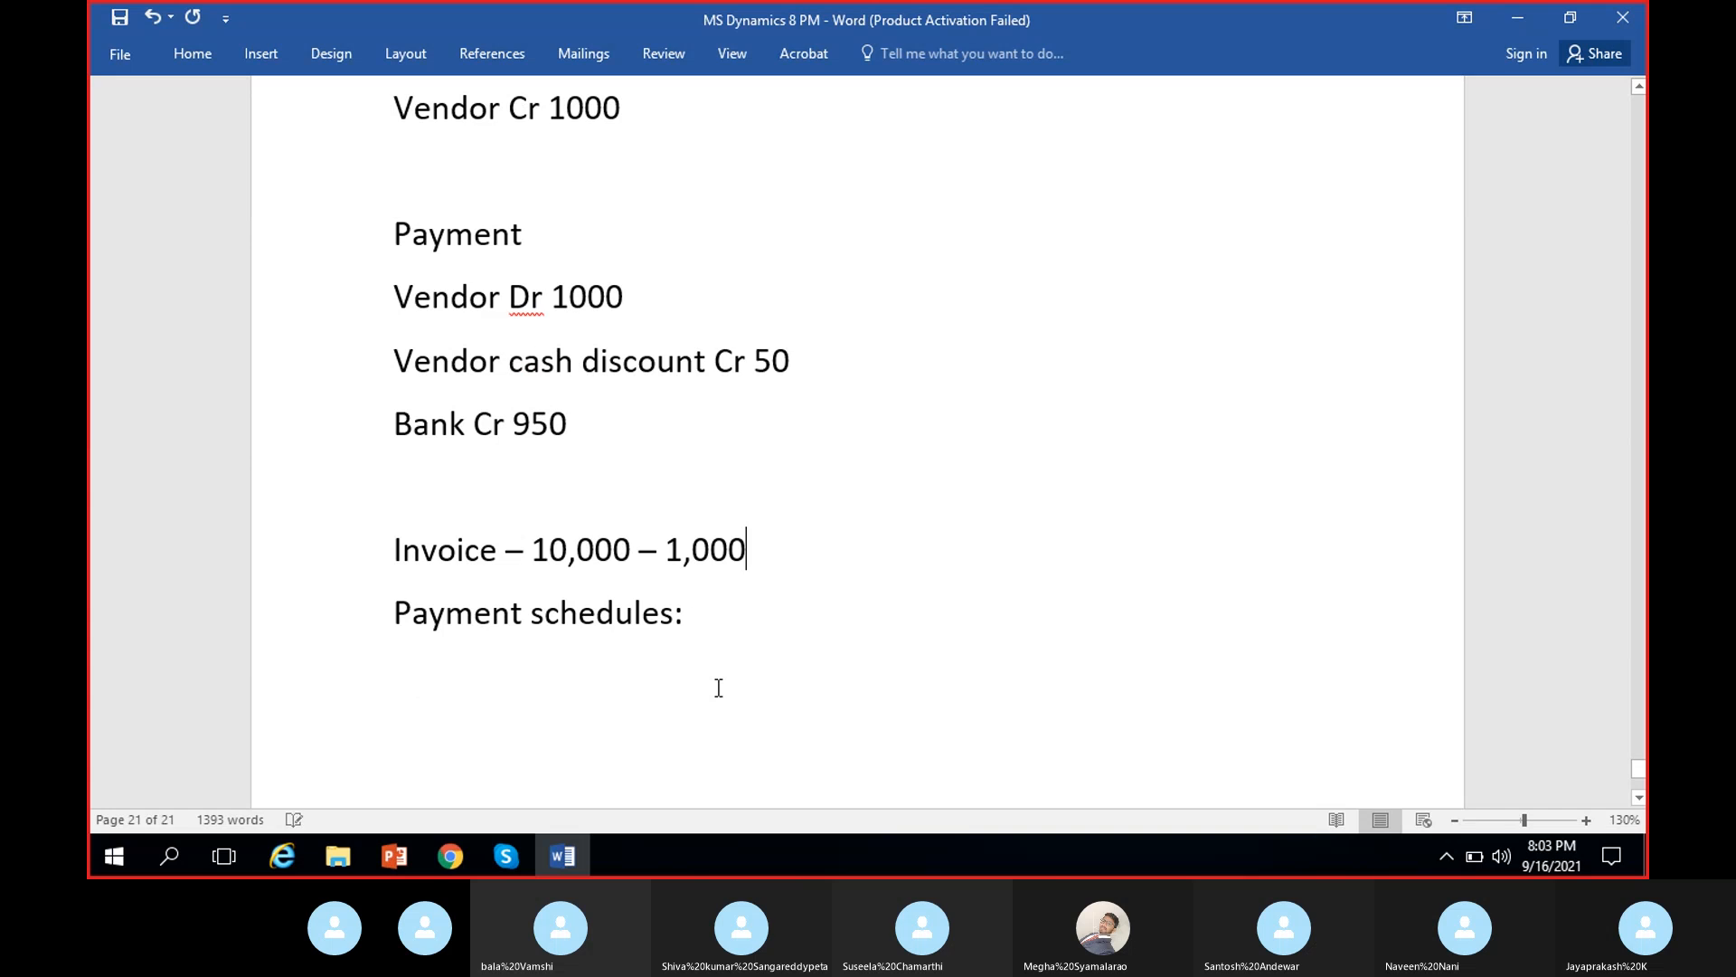
{"action": "scroll", "coordinate": [719, 688], "scroll_direction": "up", "scroll_amount": 2}
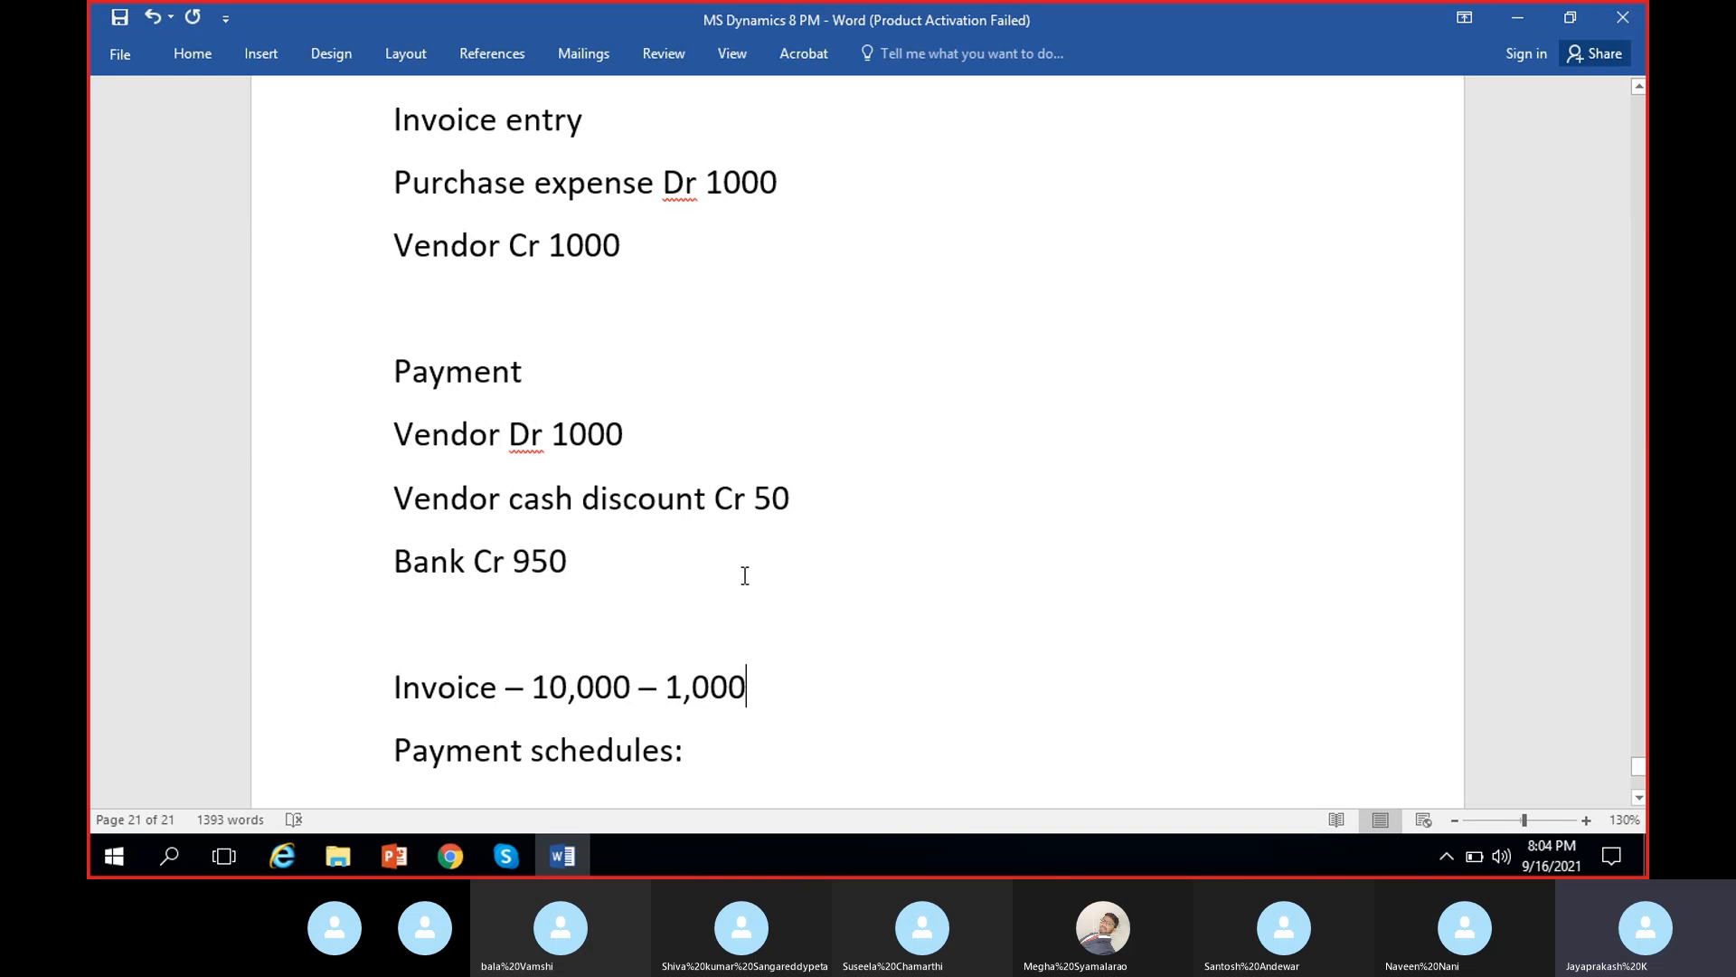
{"action": "scroll", "coordinate": [744, 576], "scroll_direction": "down", "scroll_amount": 2}
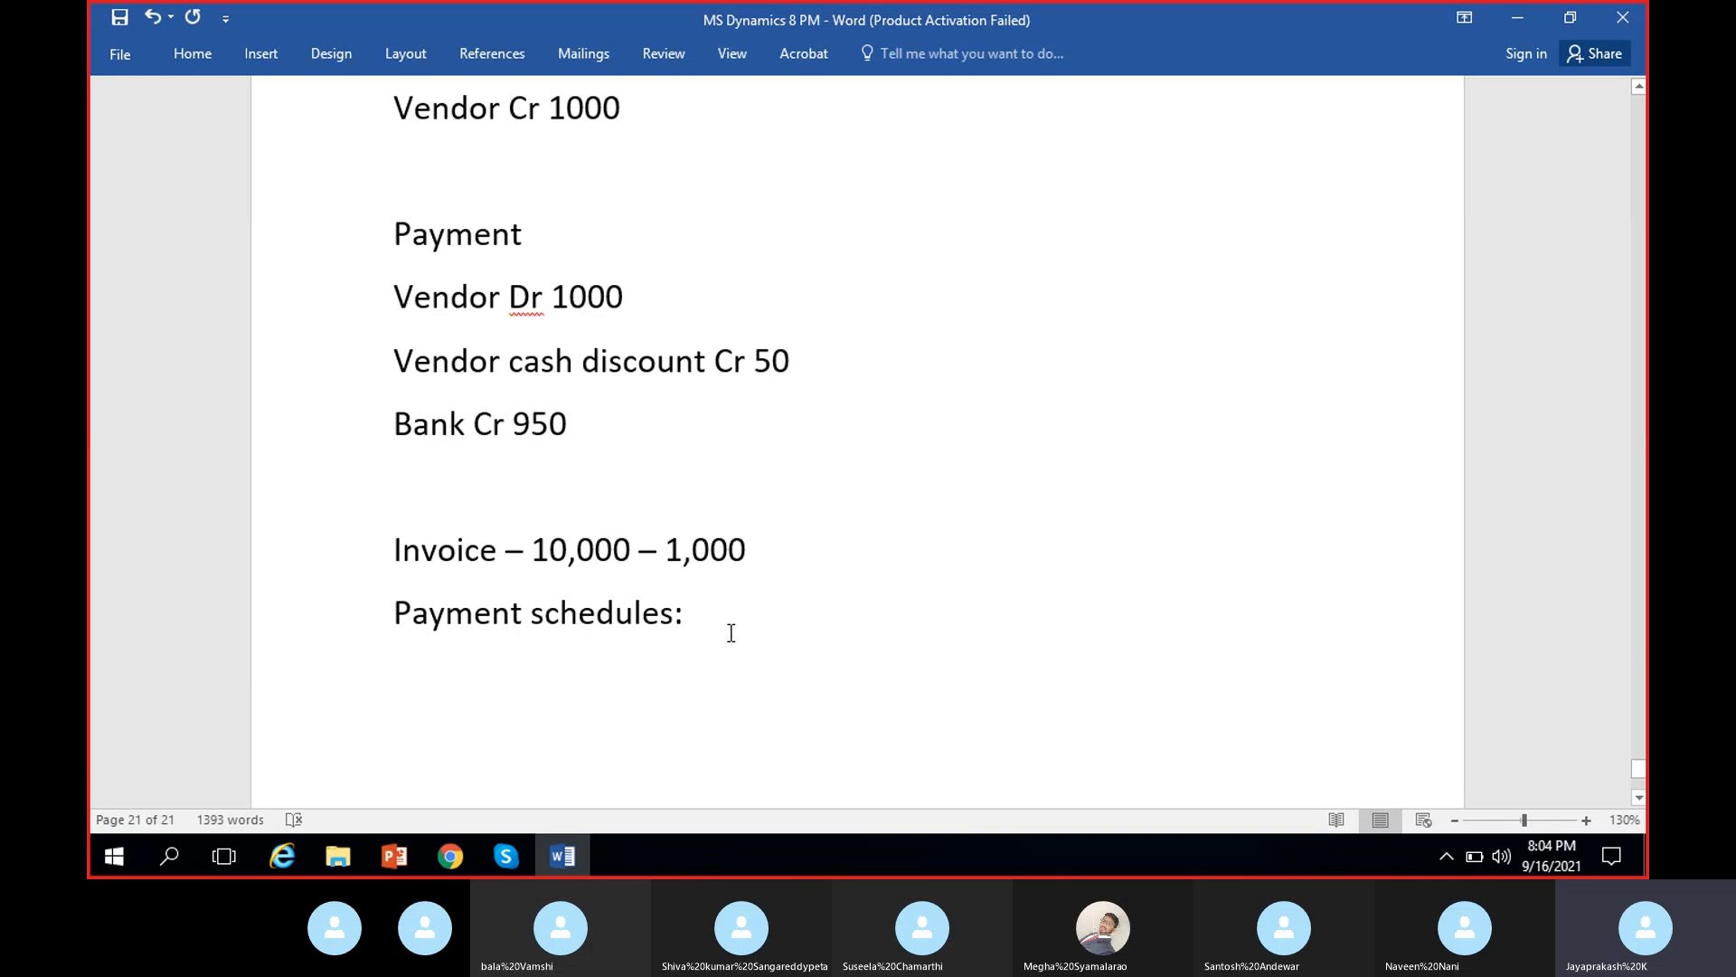
{"action": "scroll", "coordinate": [729, 630], "scroll_direction": "down", "scroll_amount": 2}
{"action": "scroll", "coordinate": [633, 506], "scroll_direction": "up", "scroll_amount": 2}
{"action": "scroll", "coordinate": [579, 434], "scroll_direction": "up", "scroll_amount": 3}
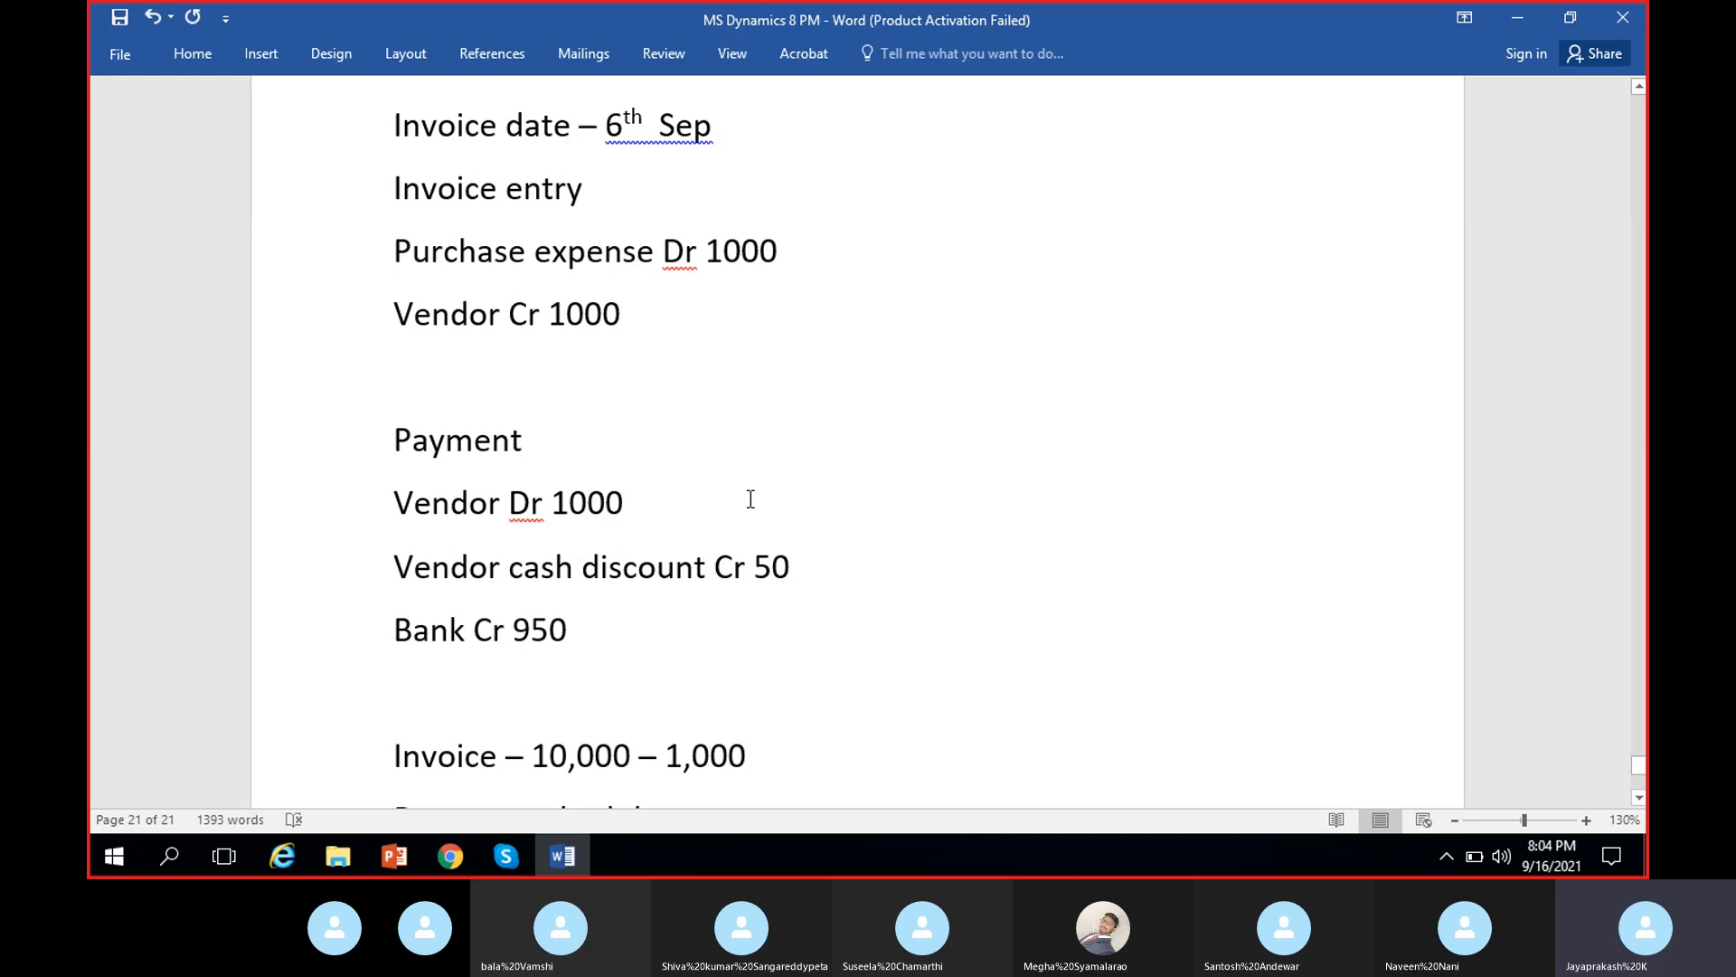
- Insert an empty line between the invoice line and the "Payment schedules:" heading, and another below the heading
{"action": "scroll", "coordinate": [777, 525], "scroll_direction": "down", "scroll_amount": 4}
{"action": "scroll", "coordinate": [714, 548], "scroll_direction": "down", "scroll_amount": 4}
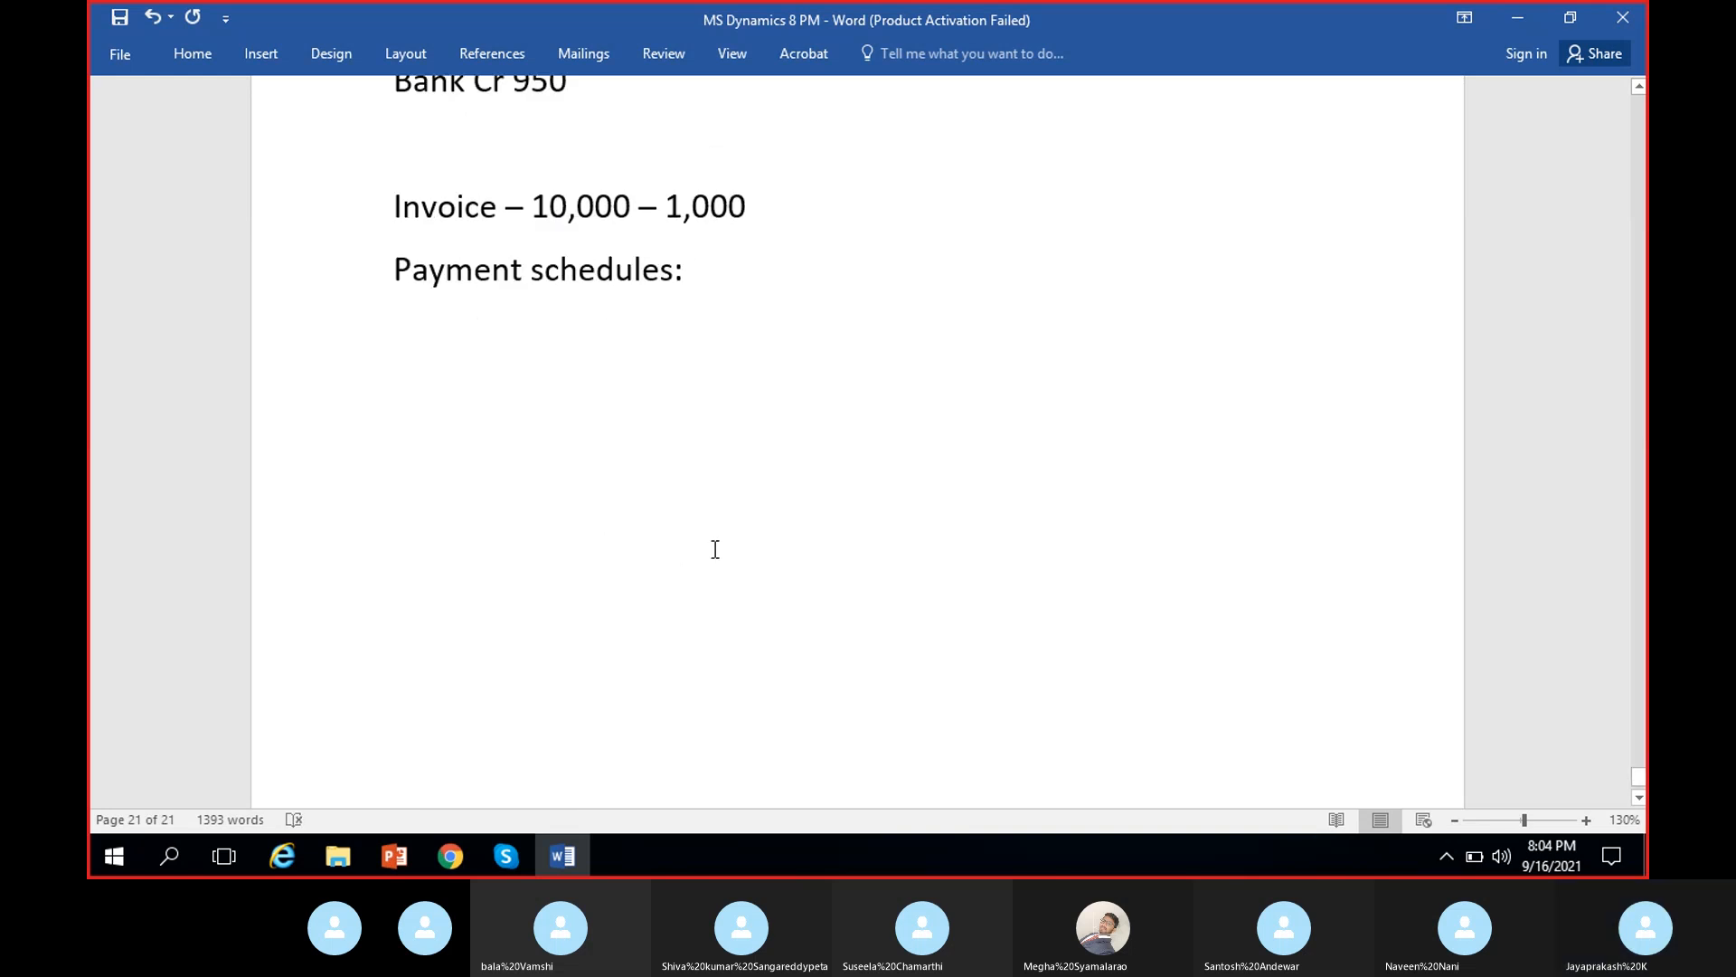
{"action": "left_click", "coordinate": [819, 207]}
{"action": "key", "text": "Return"}
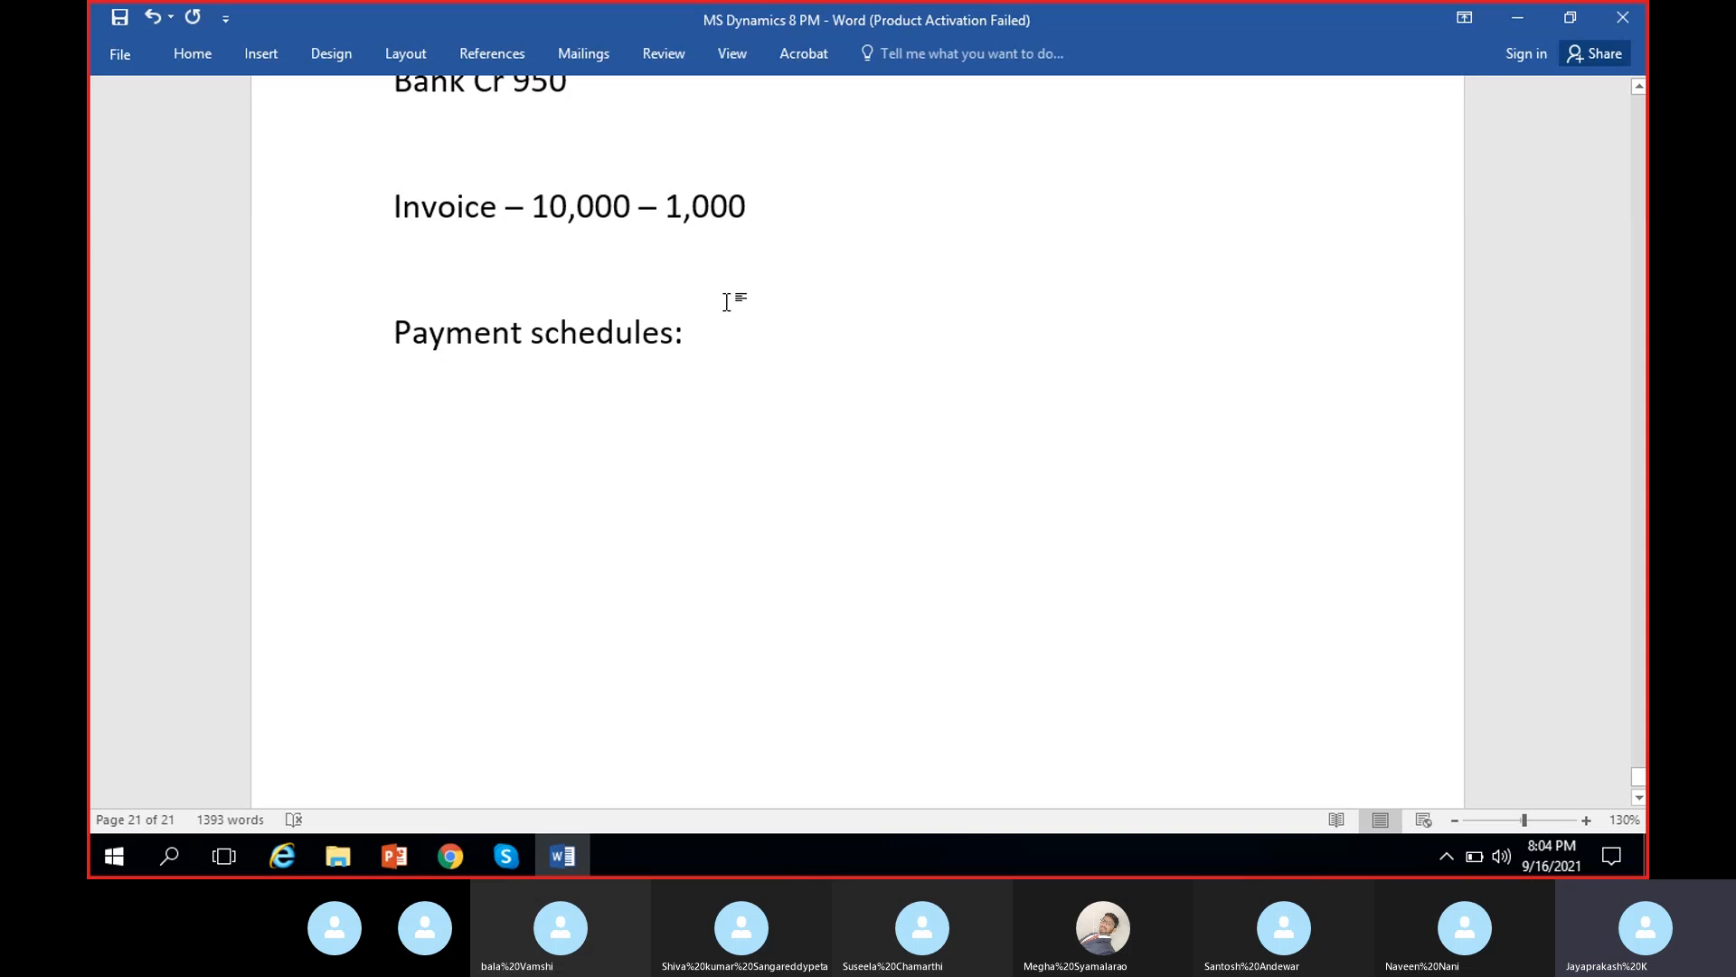
{"action": "left_click", "coordinate": [746, 334]}
{"action": "key", "text": "Return"}
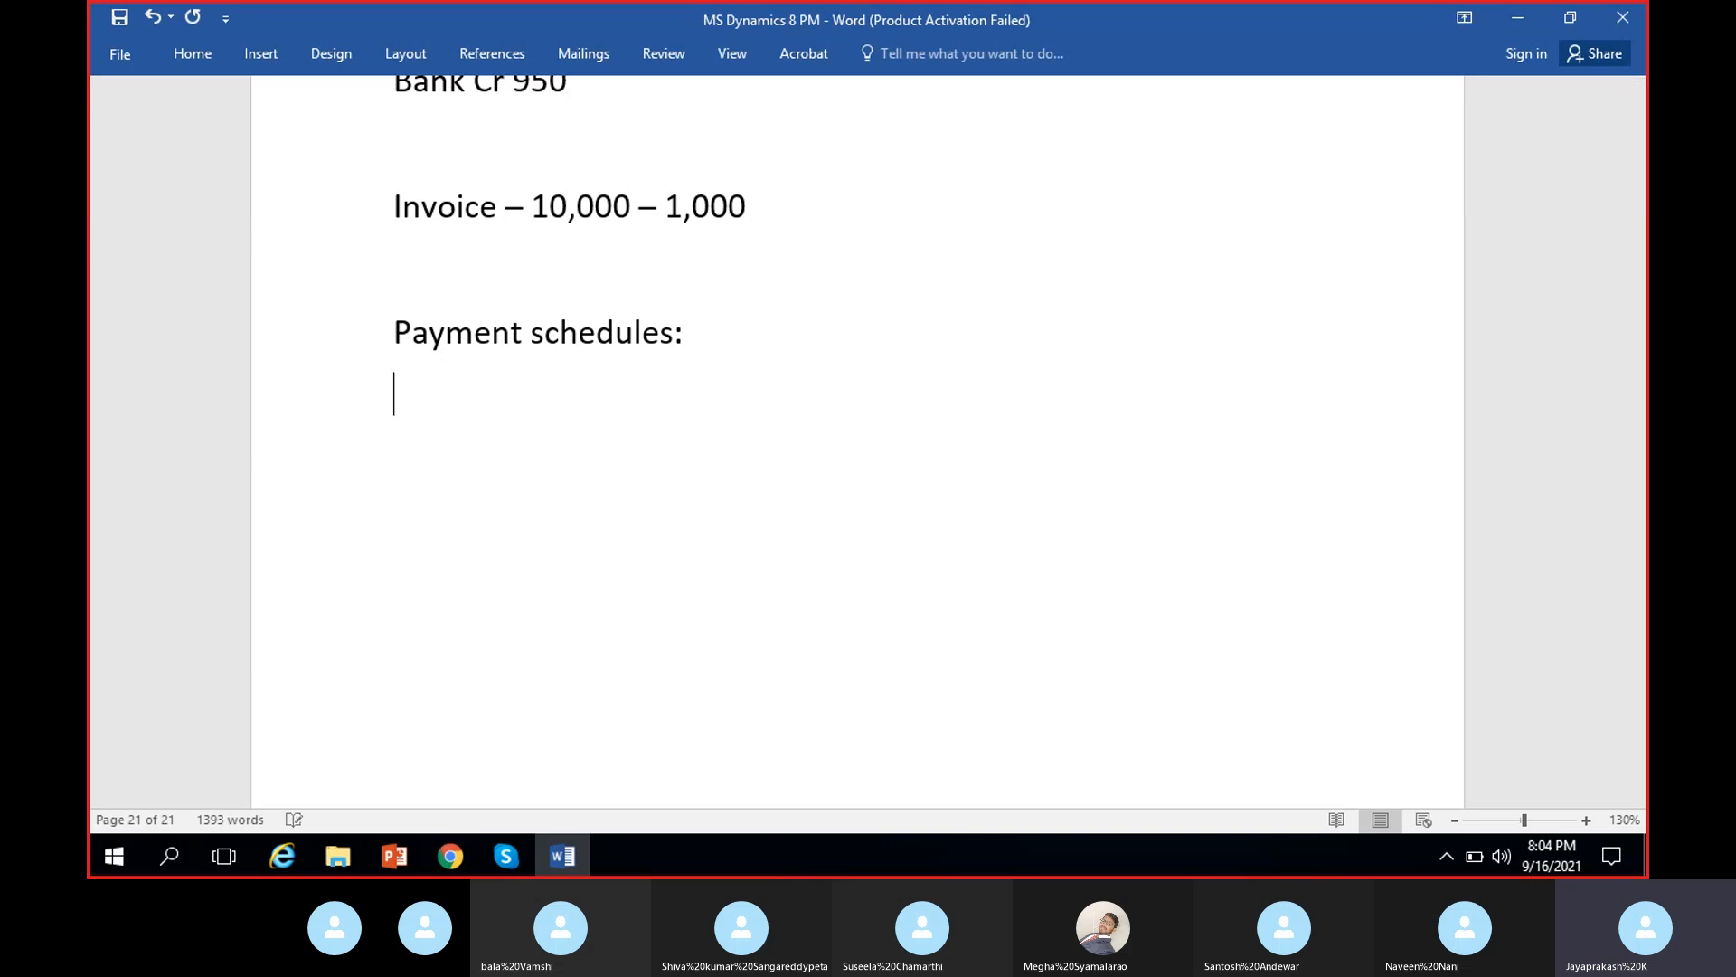
- Switch to Dynamics 365 in Chrome and open the Payment schedules page under the Accounts payable payment setup
{"action": "left_click", "coordinate": [450, 856]}
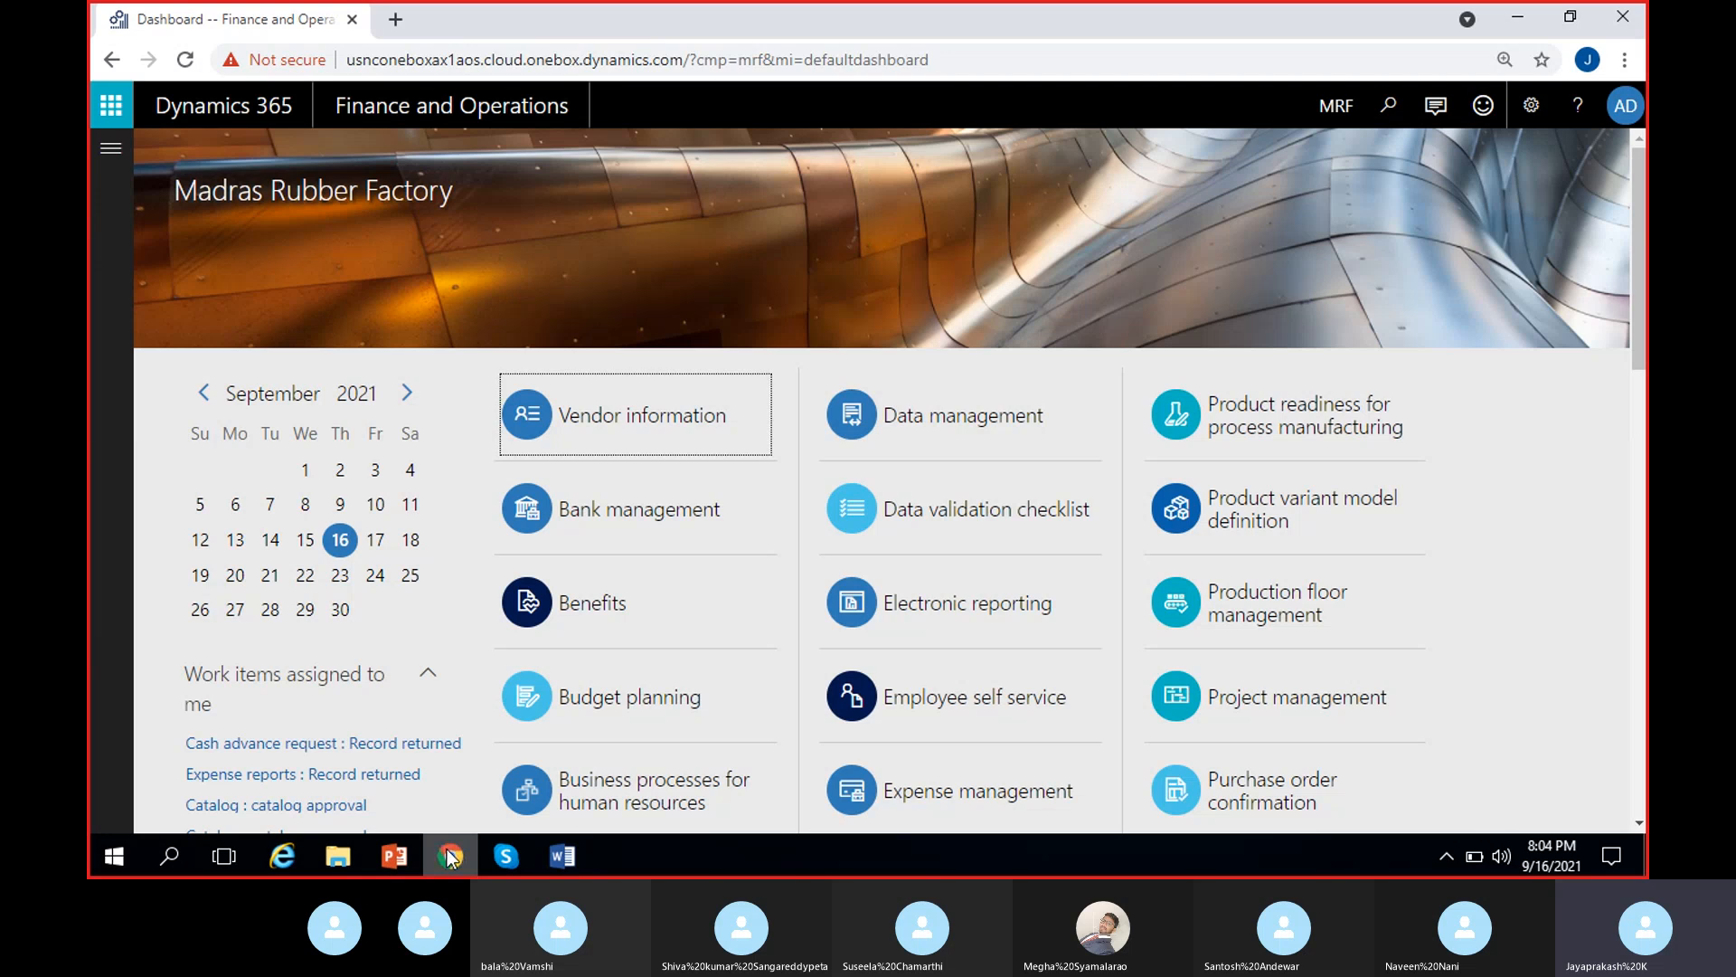
{"action": "left_click", "coordinate": [111, 147]}
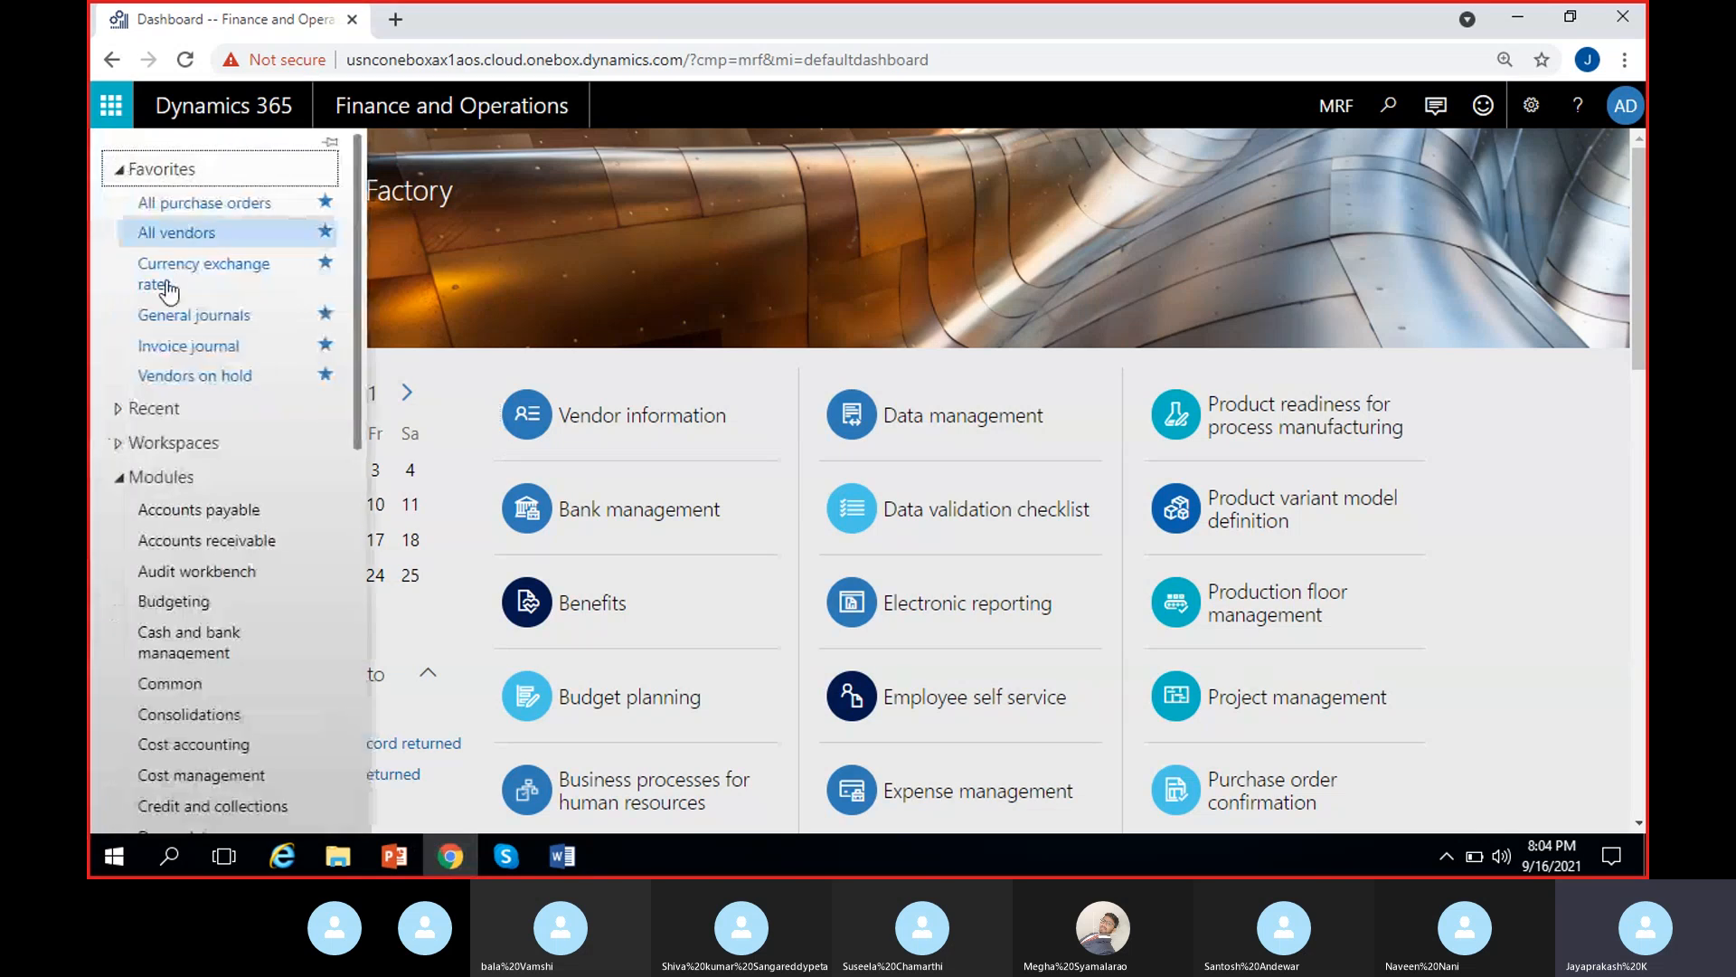
{"action": "left_click", "coordinate": [214, 512]}
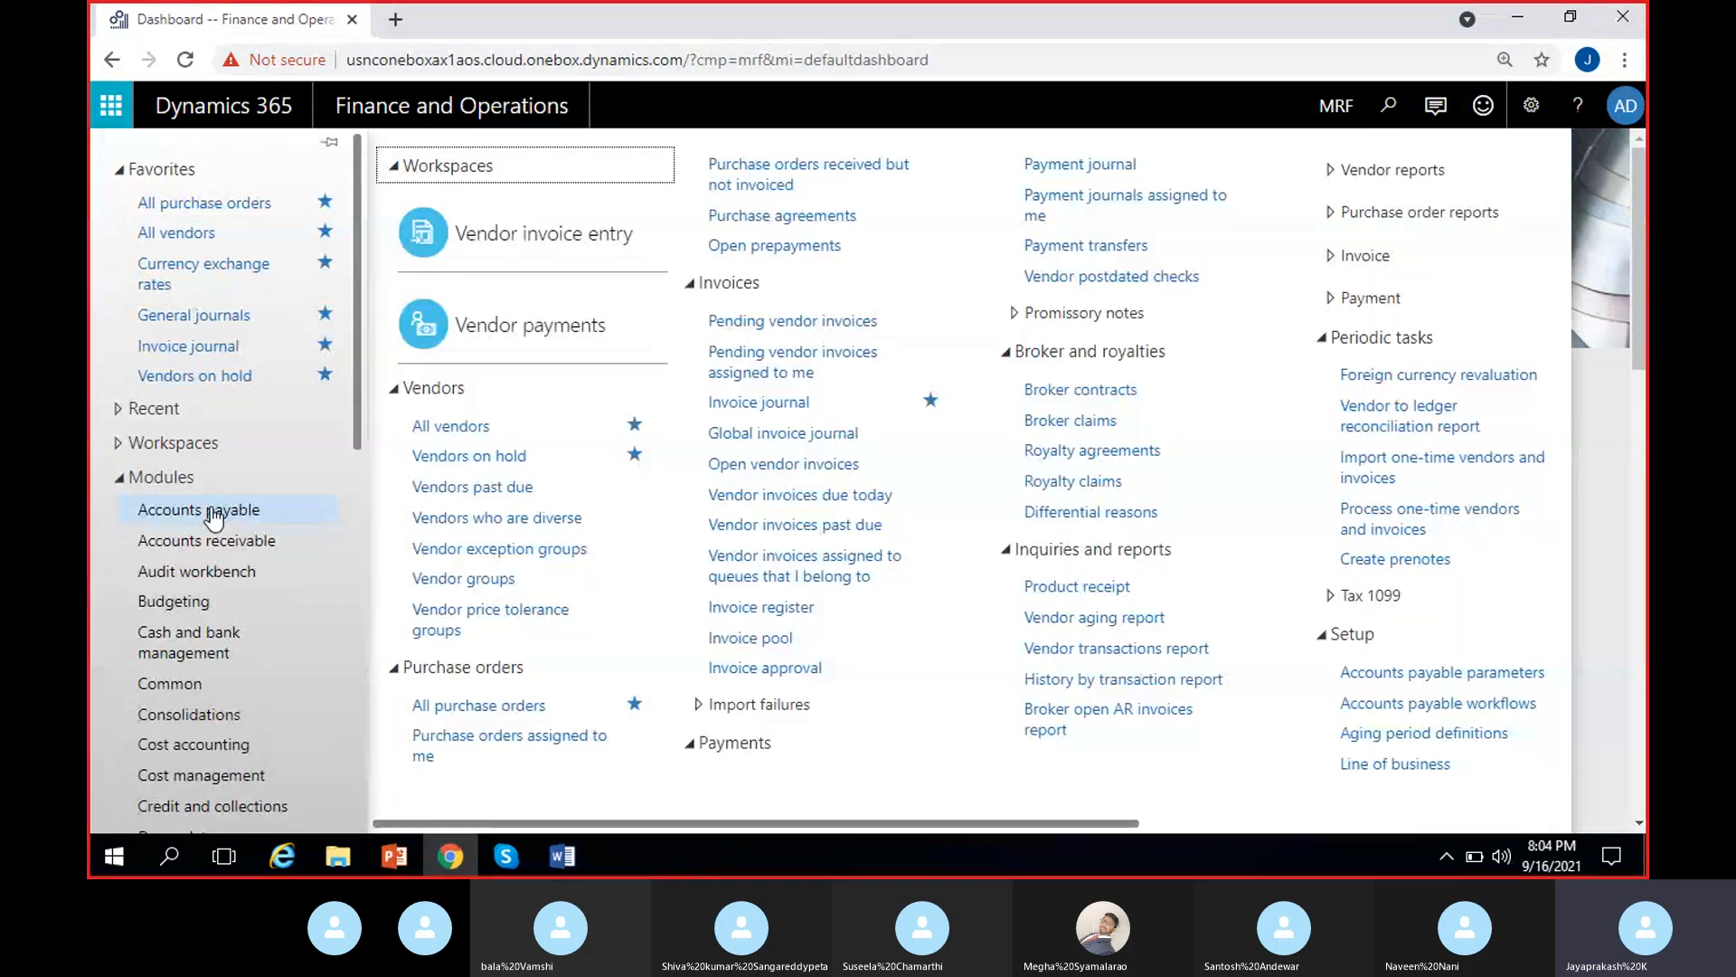
{"action": "left_click_drag", "start_coordinate": [1031, 824], "coordinate": [1508, 822]}
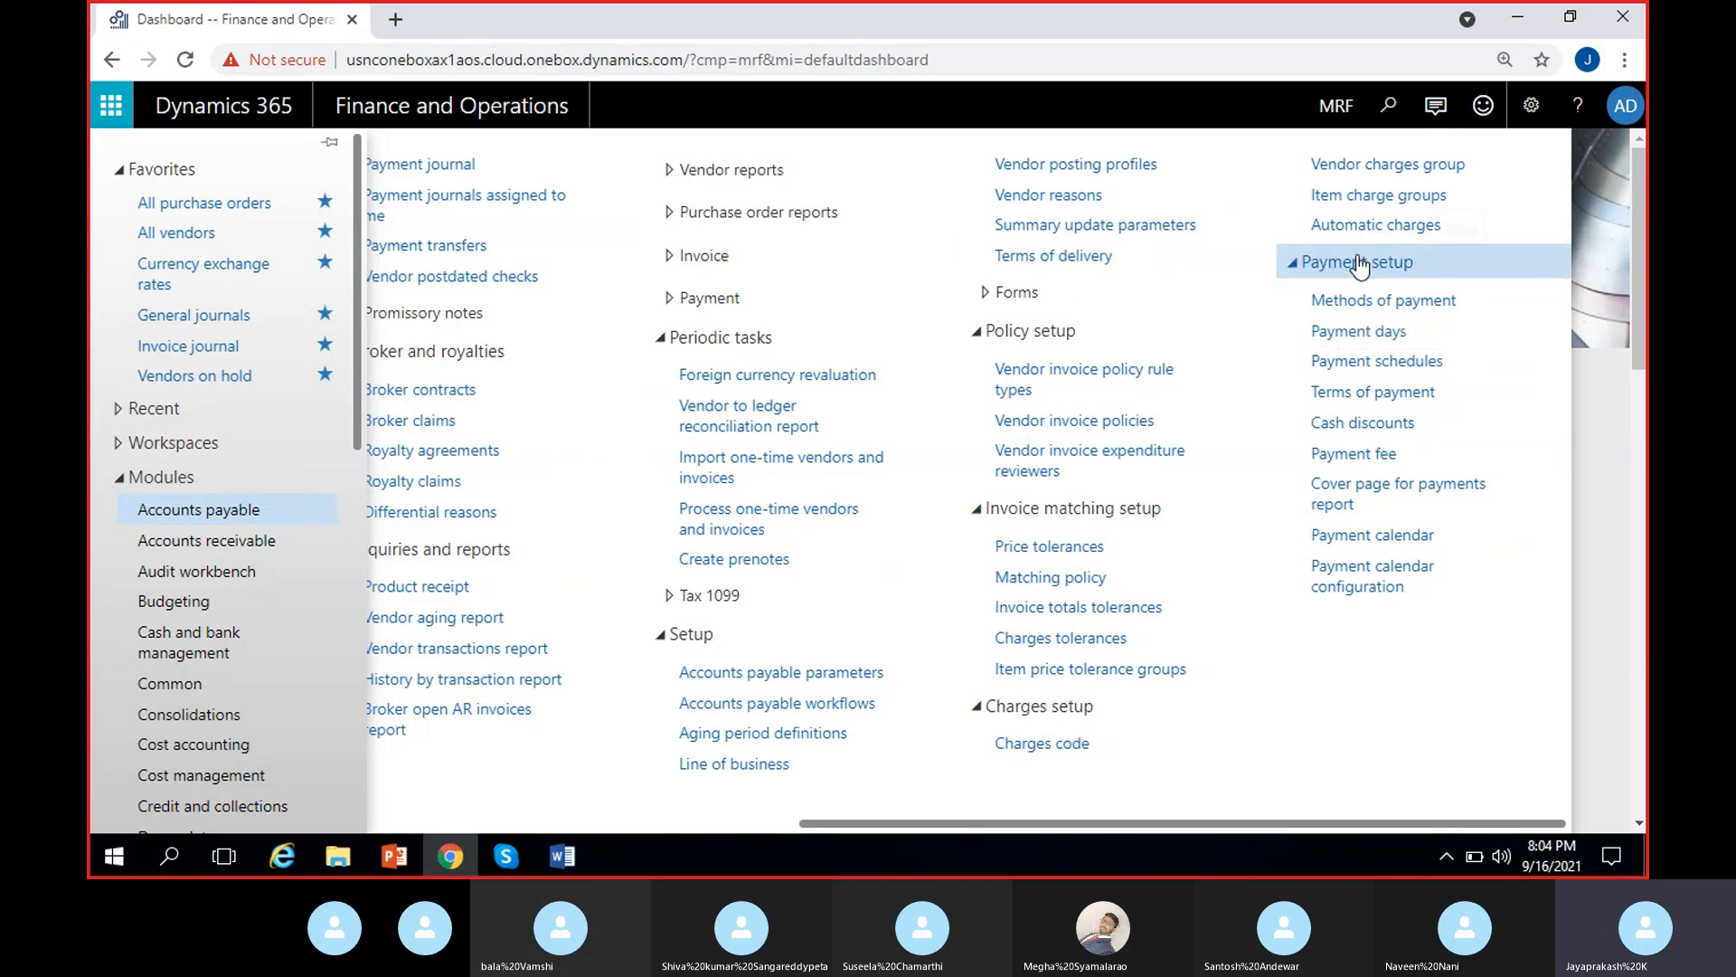
{"action": "left_click", "coordinate": [1417, 362]}
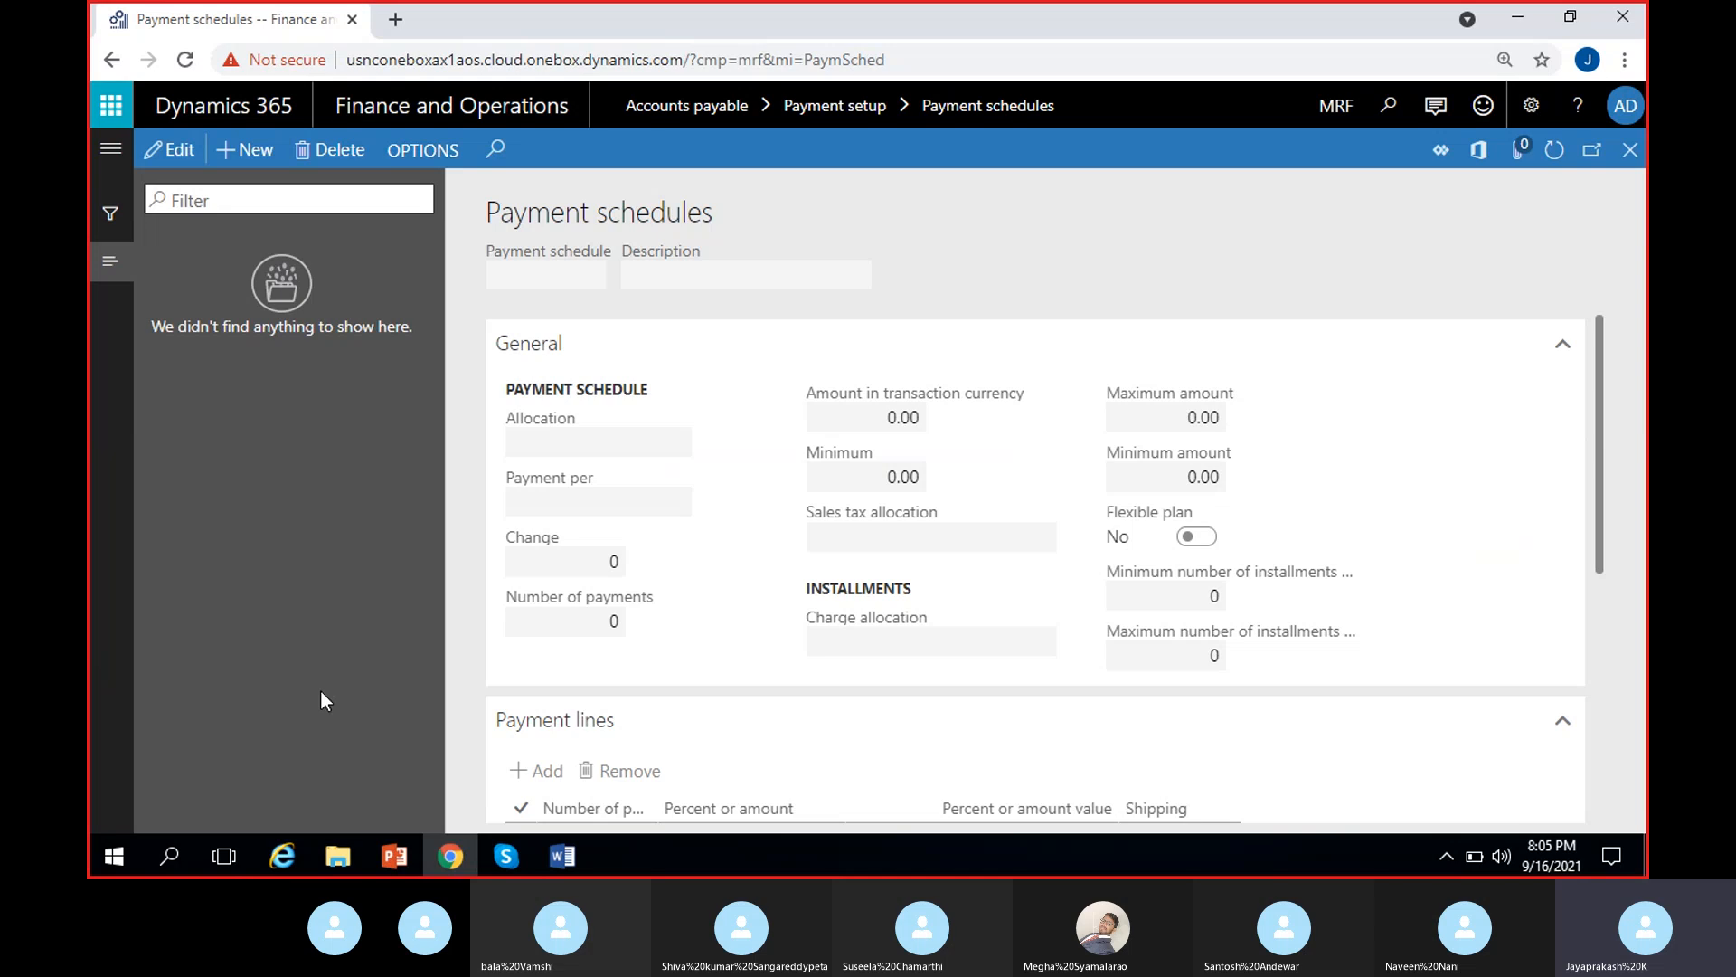
- Create and save a payment schedule named Total with the description "Total payment" and the Total allocation
{"action": "left_click", "coordinate": [244, 154]}
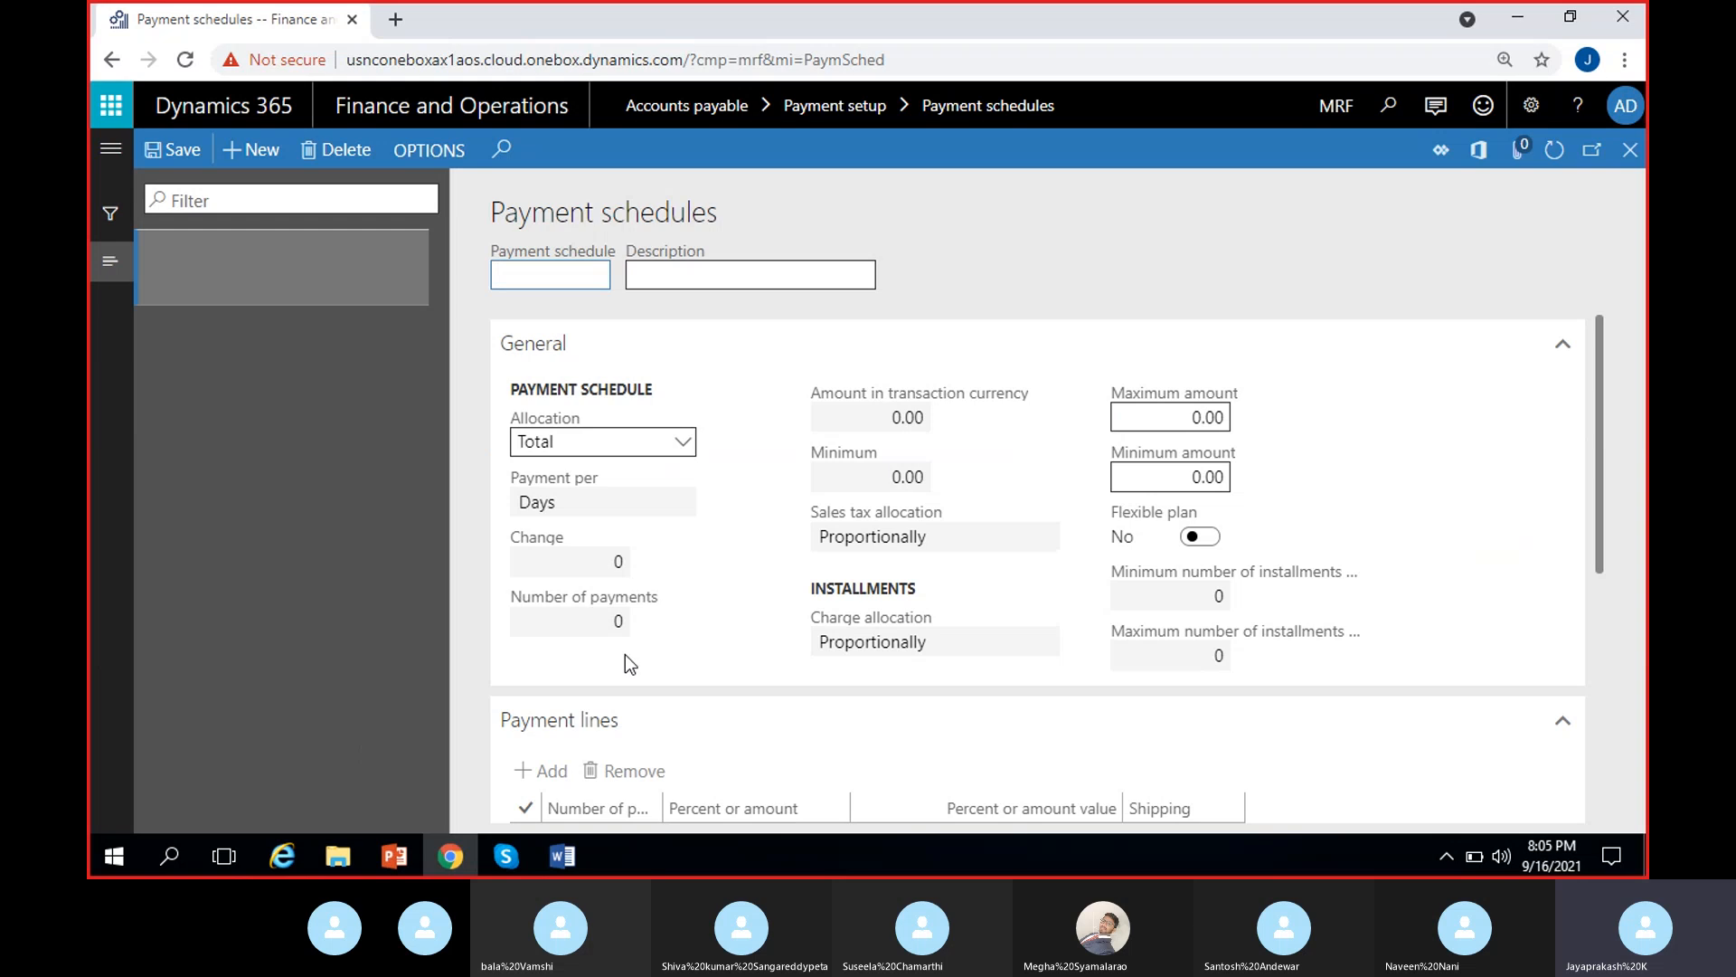
{"action": "left_click", "coordinate": [683, 442]}
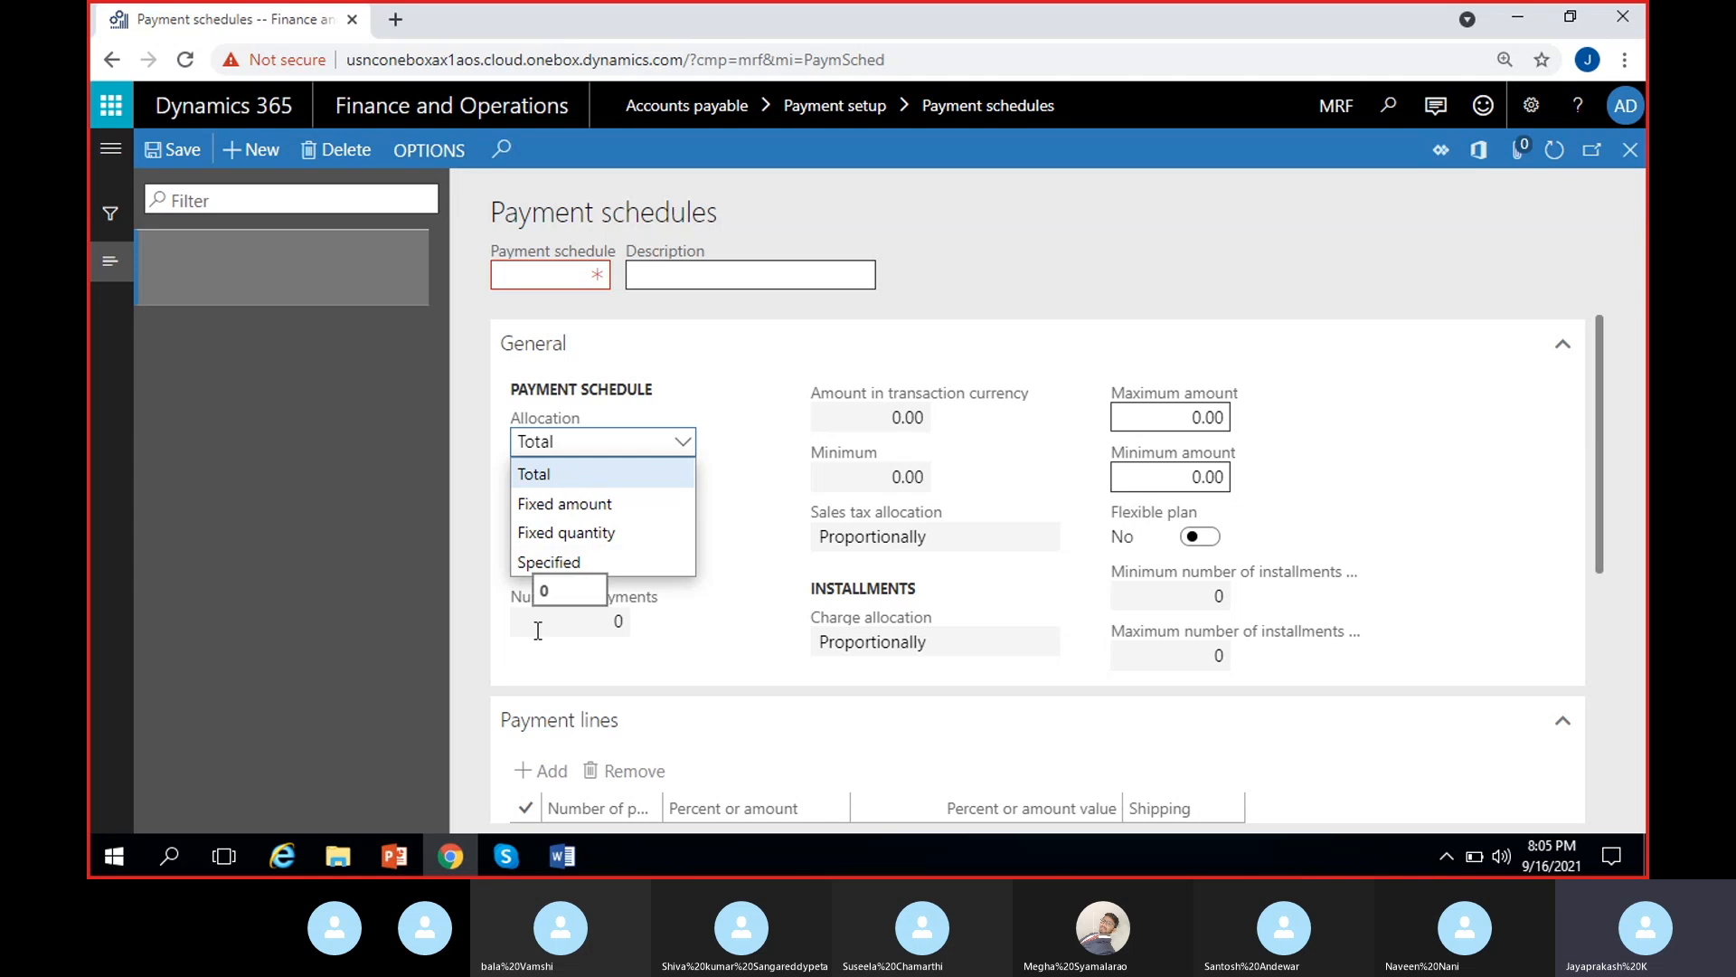
{"action": "left_click", "coordinate": [553, 440]}
{"action": "left_click", "coordinate": [544, 280]}
{"action": "type", "text": "Total"}
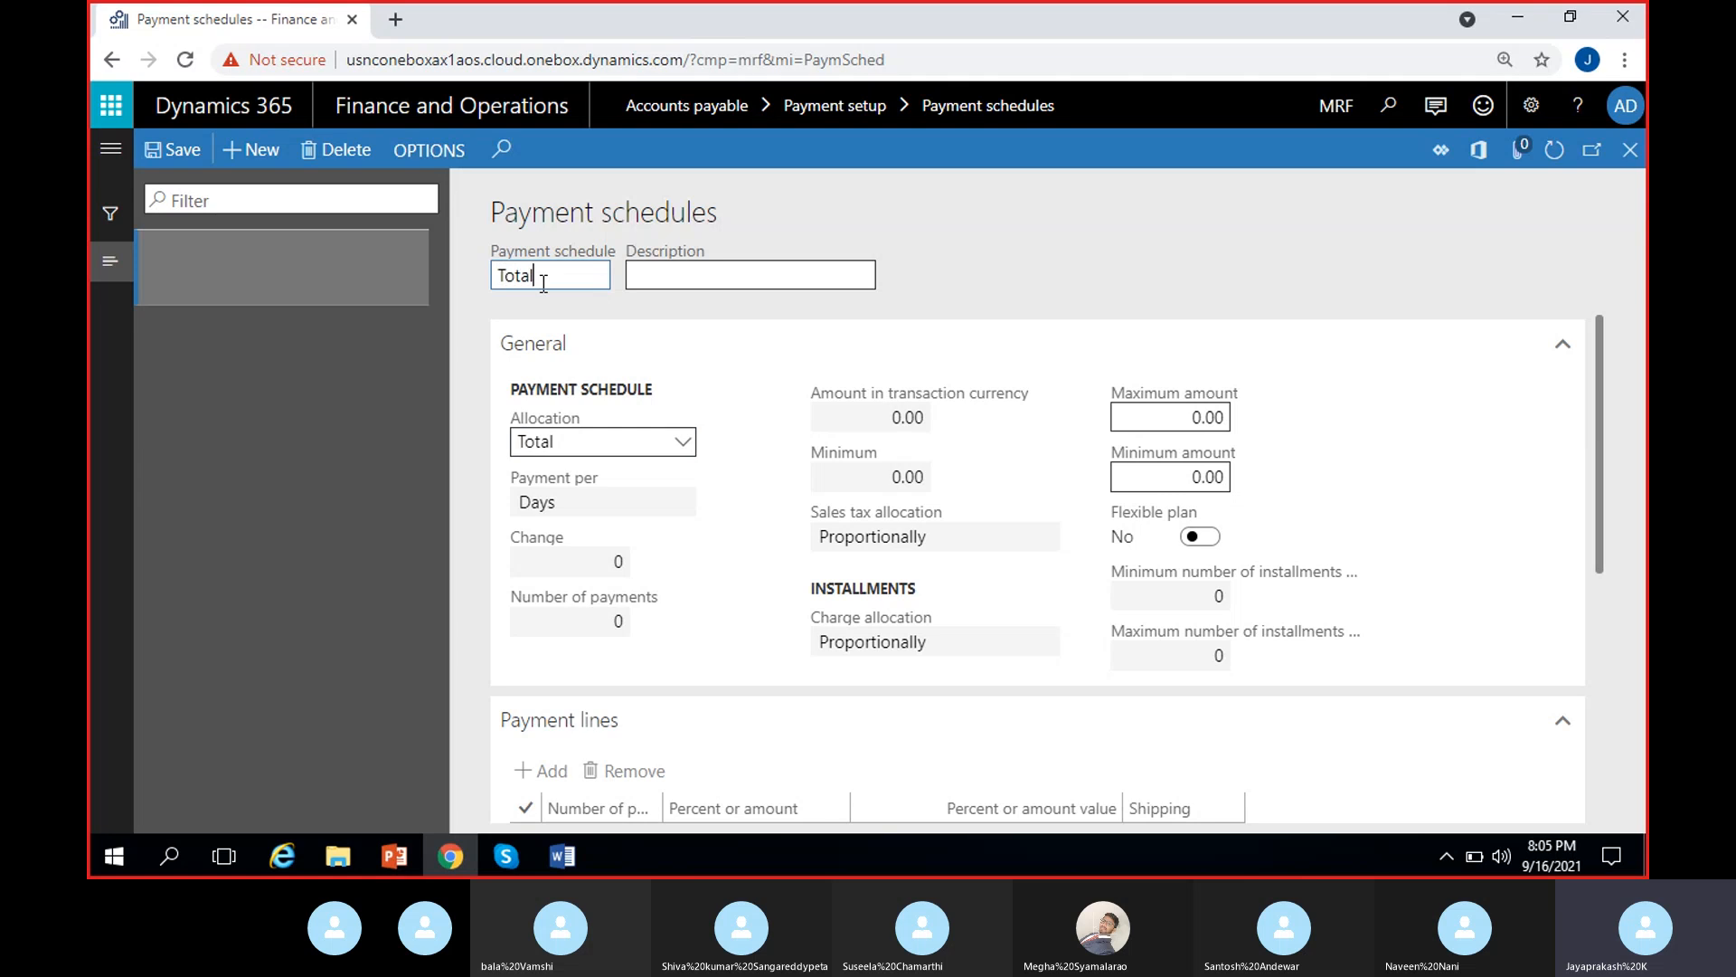
{"action": "left_click", "coordinate": [719, 271]}
{"action": "type", "text": "Total payment"}
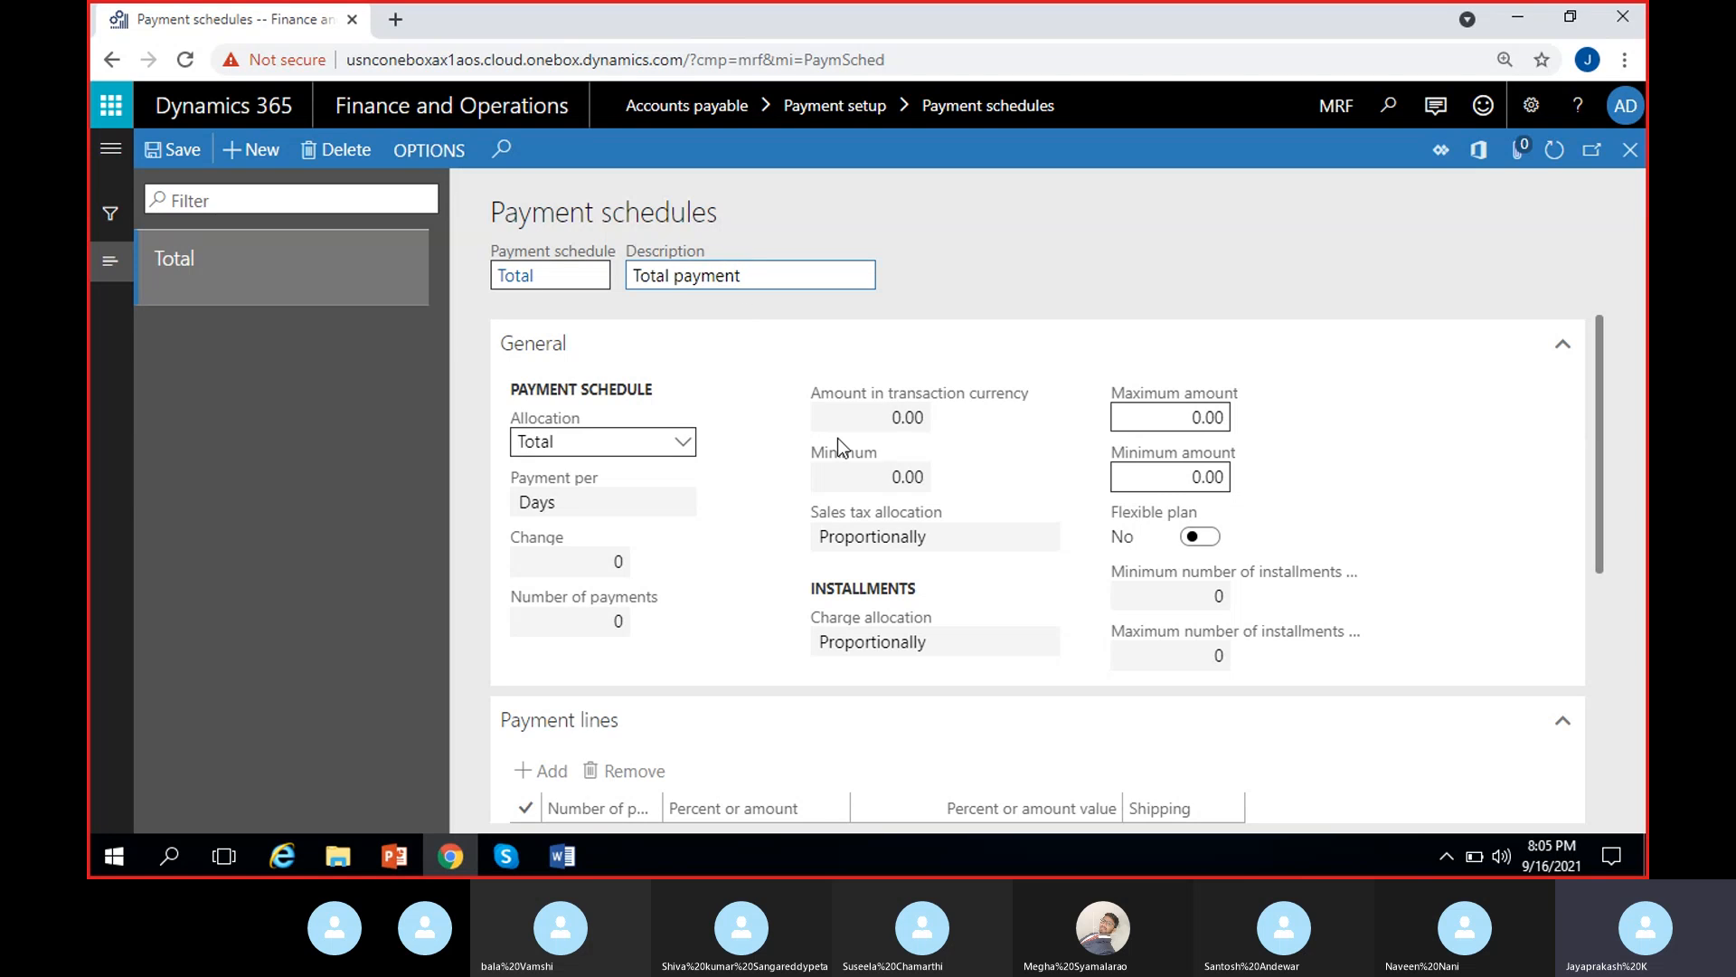
{"action": "left_click", "coordinate": [172, 150]}
{"action": "scroll", "coordinate": [752, 529], "scroll_direction": "down", "scroll_amount": 3}
{"action": "scroll", "coordinate": [691, 588], "scroll_direction": "up", "scroll_amount": 3}
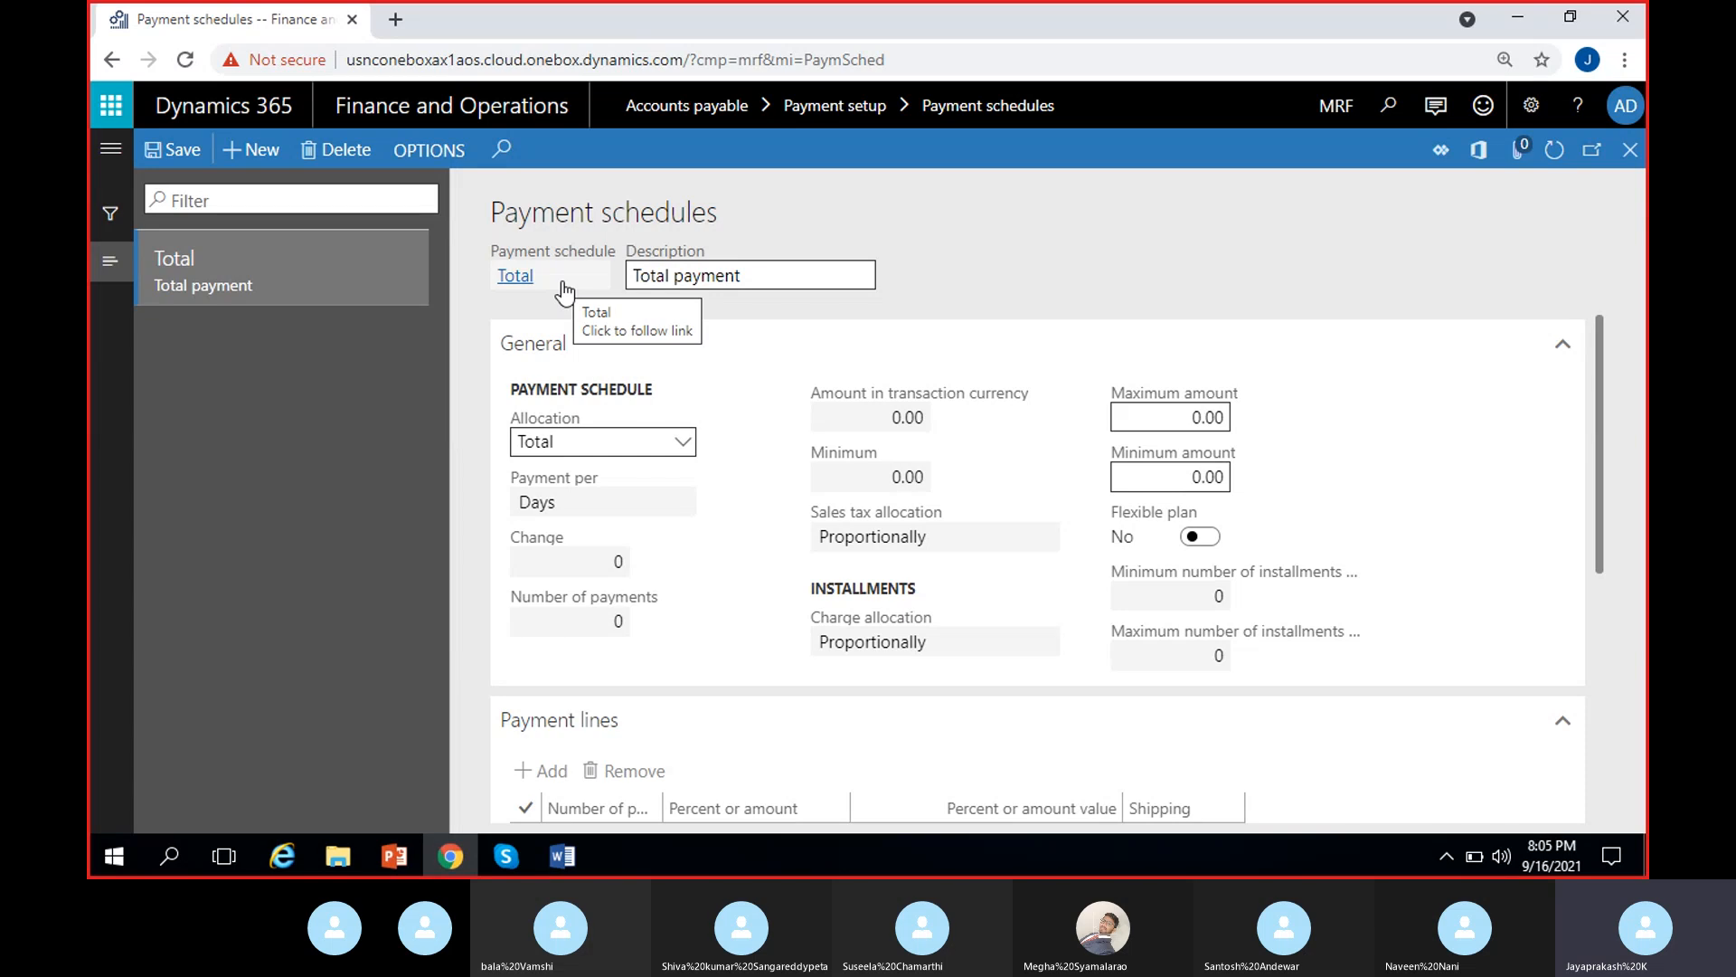
- Switch to Word to check the 10,000 amount in the invoice line, and return to the payment schedule in Chrome
{"action": "left_click", "coordinate": [558, 857]}
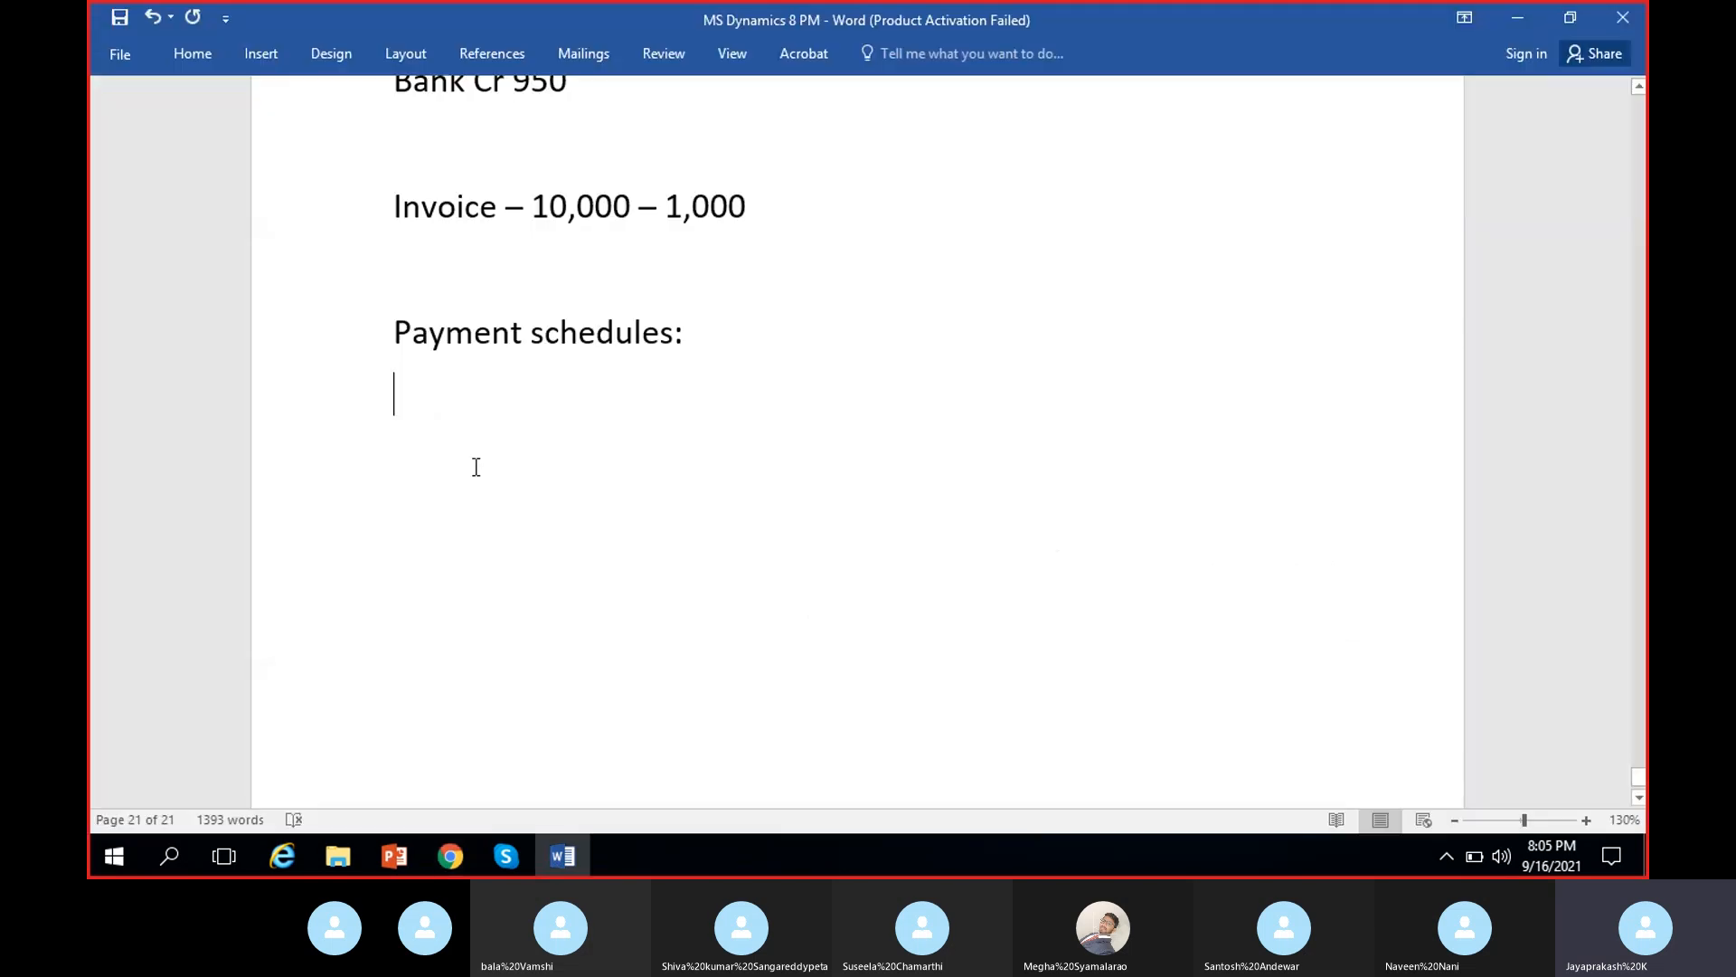
{"action": "left_click_drag", "start_coordinate": [533, 414], "coordinate": [638, 408]}
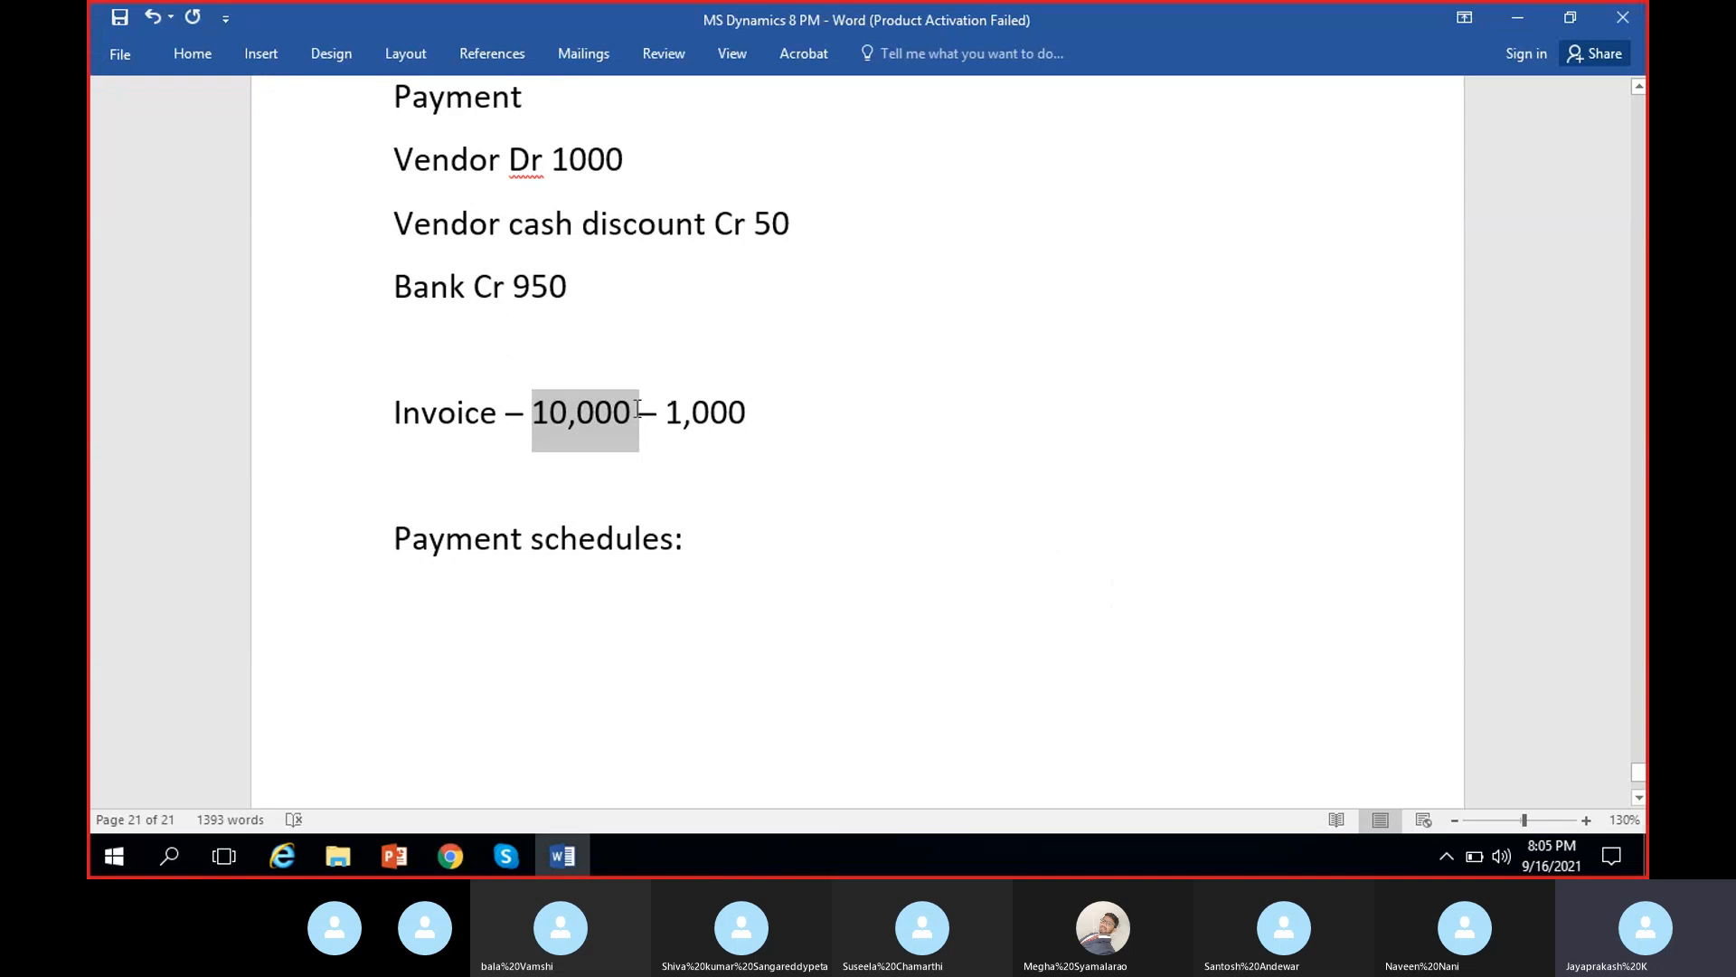
{"action": "left_click", "coordinate": [633, 471]}
{"action": "right_click", "coordinate": [562, 855]}
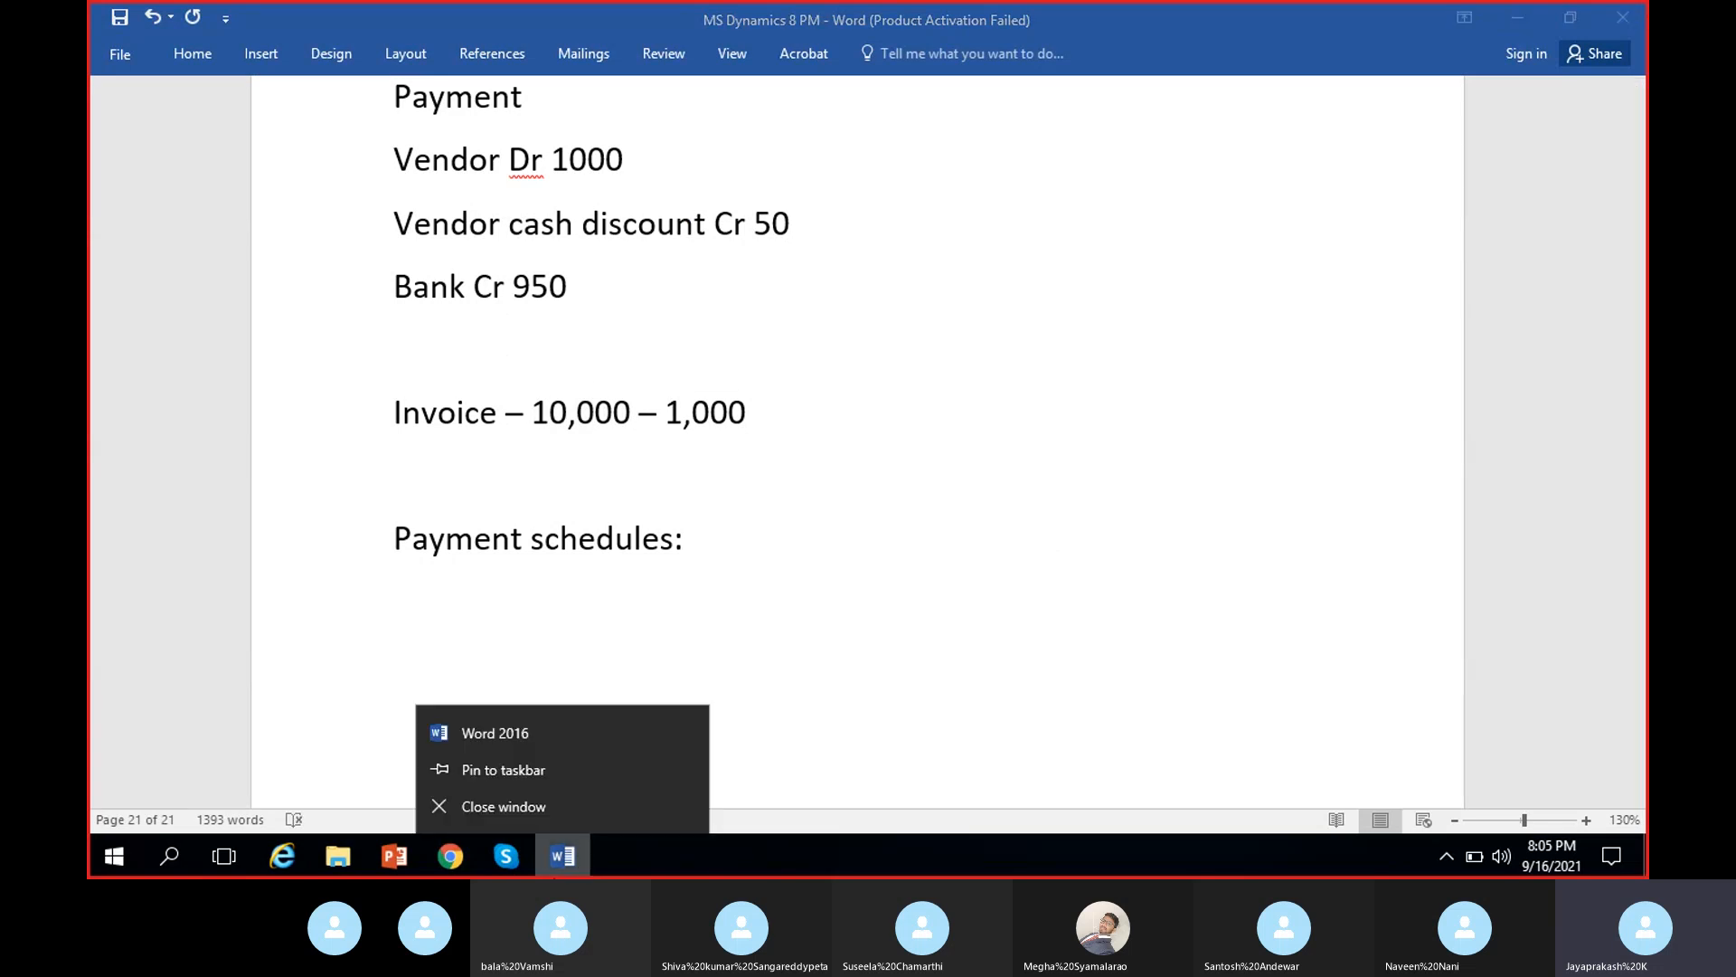
{"action": "left_click", "coordinate": [565, 855]}
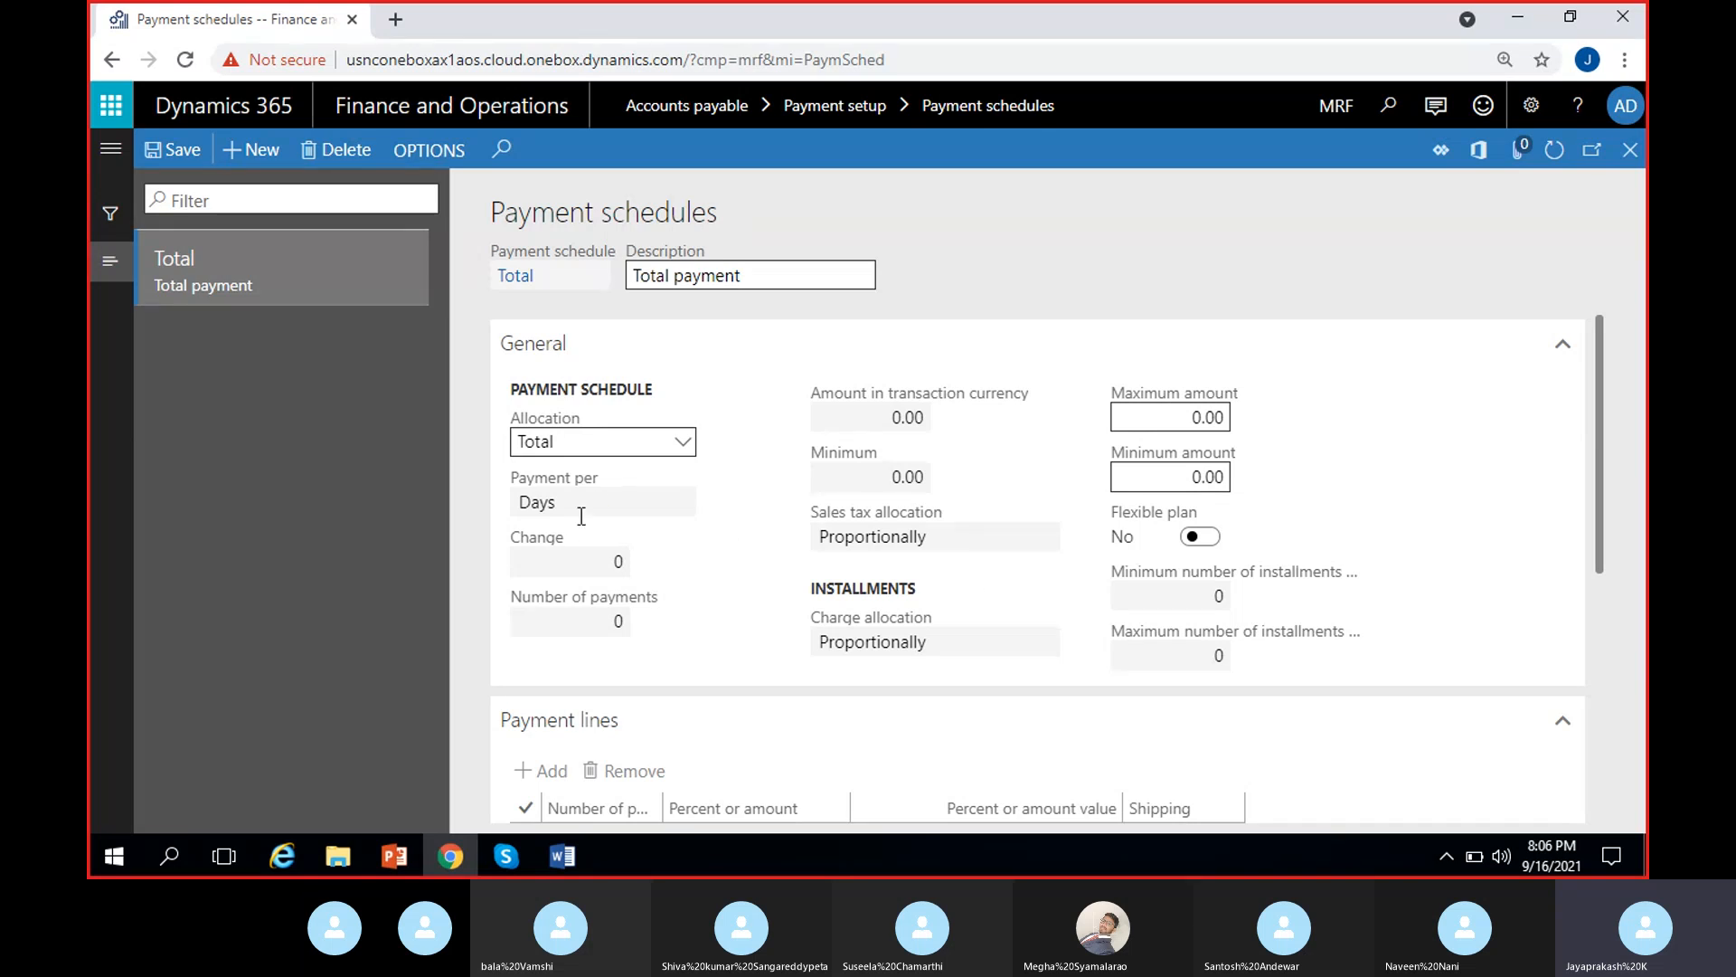
- Enable the flexible plan on the Total schedule with a minimum of 1 and a maximum of 2 installments
{"action": "left_click", "coordinate": [1197, 538]}
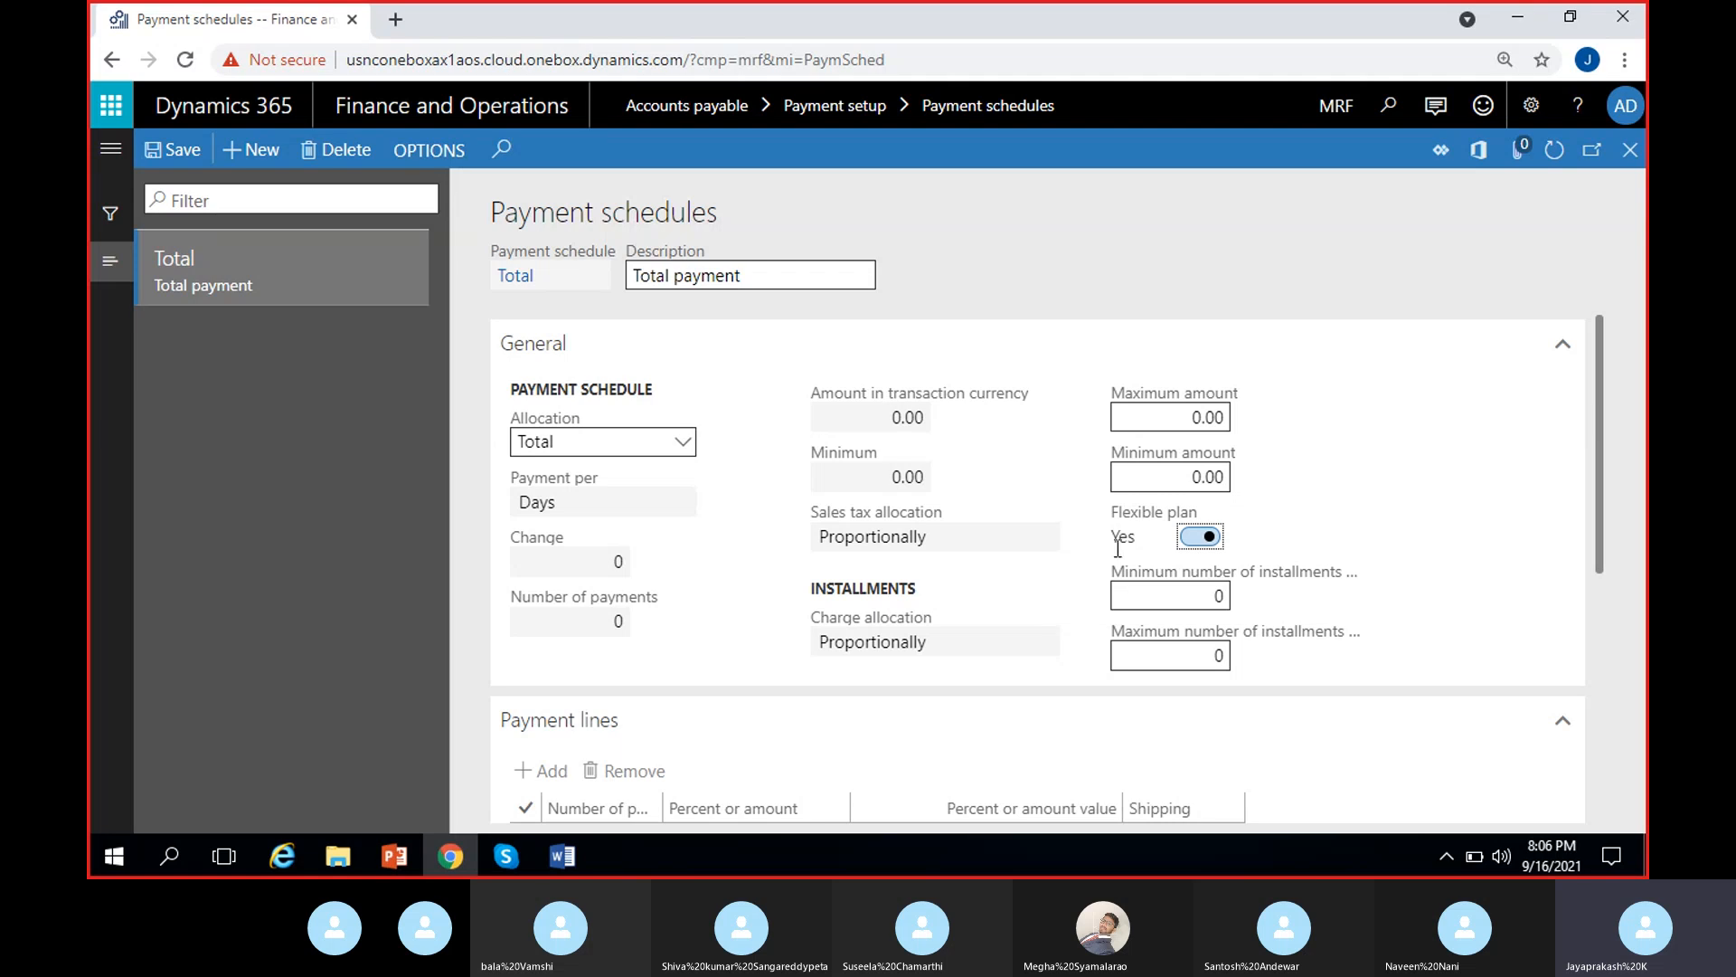
{"action": "left_click", "coordinate": [1206, 594]}
{"action": "type", "text": "1"}
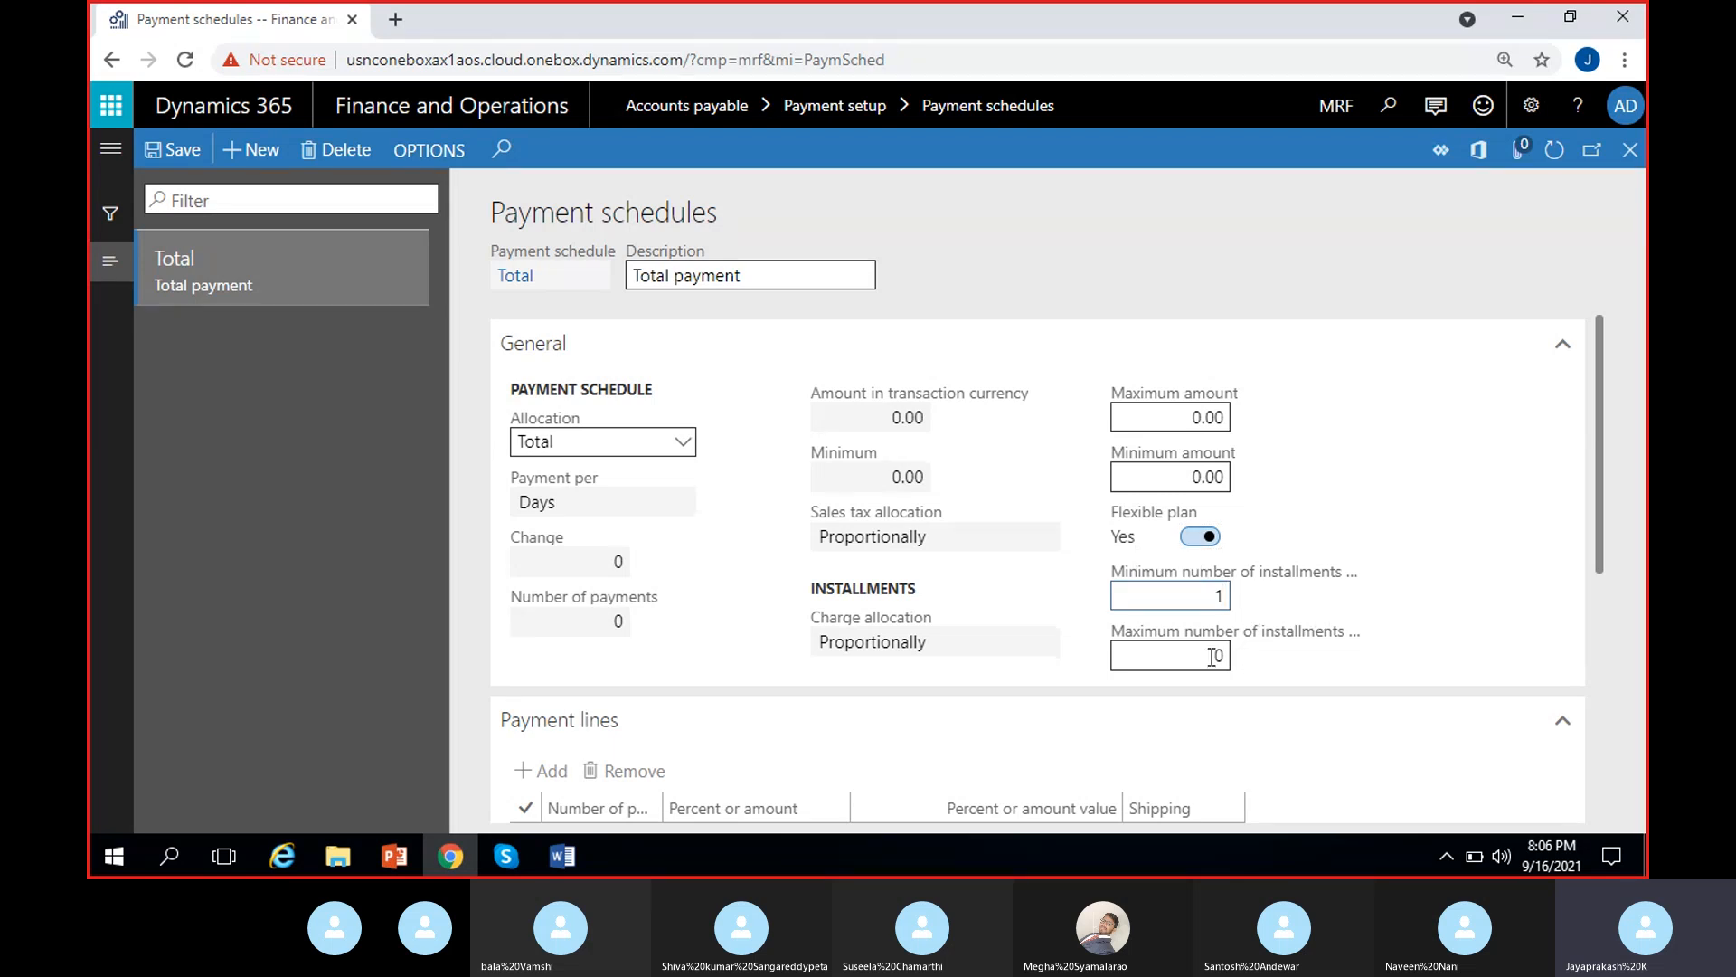
{"action": "key", "text": "Tab"}
{"action": "type", "text": "2"}
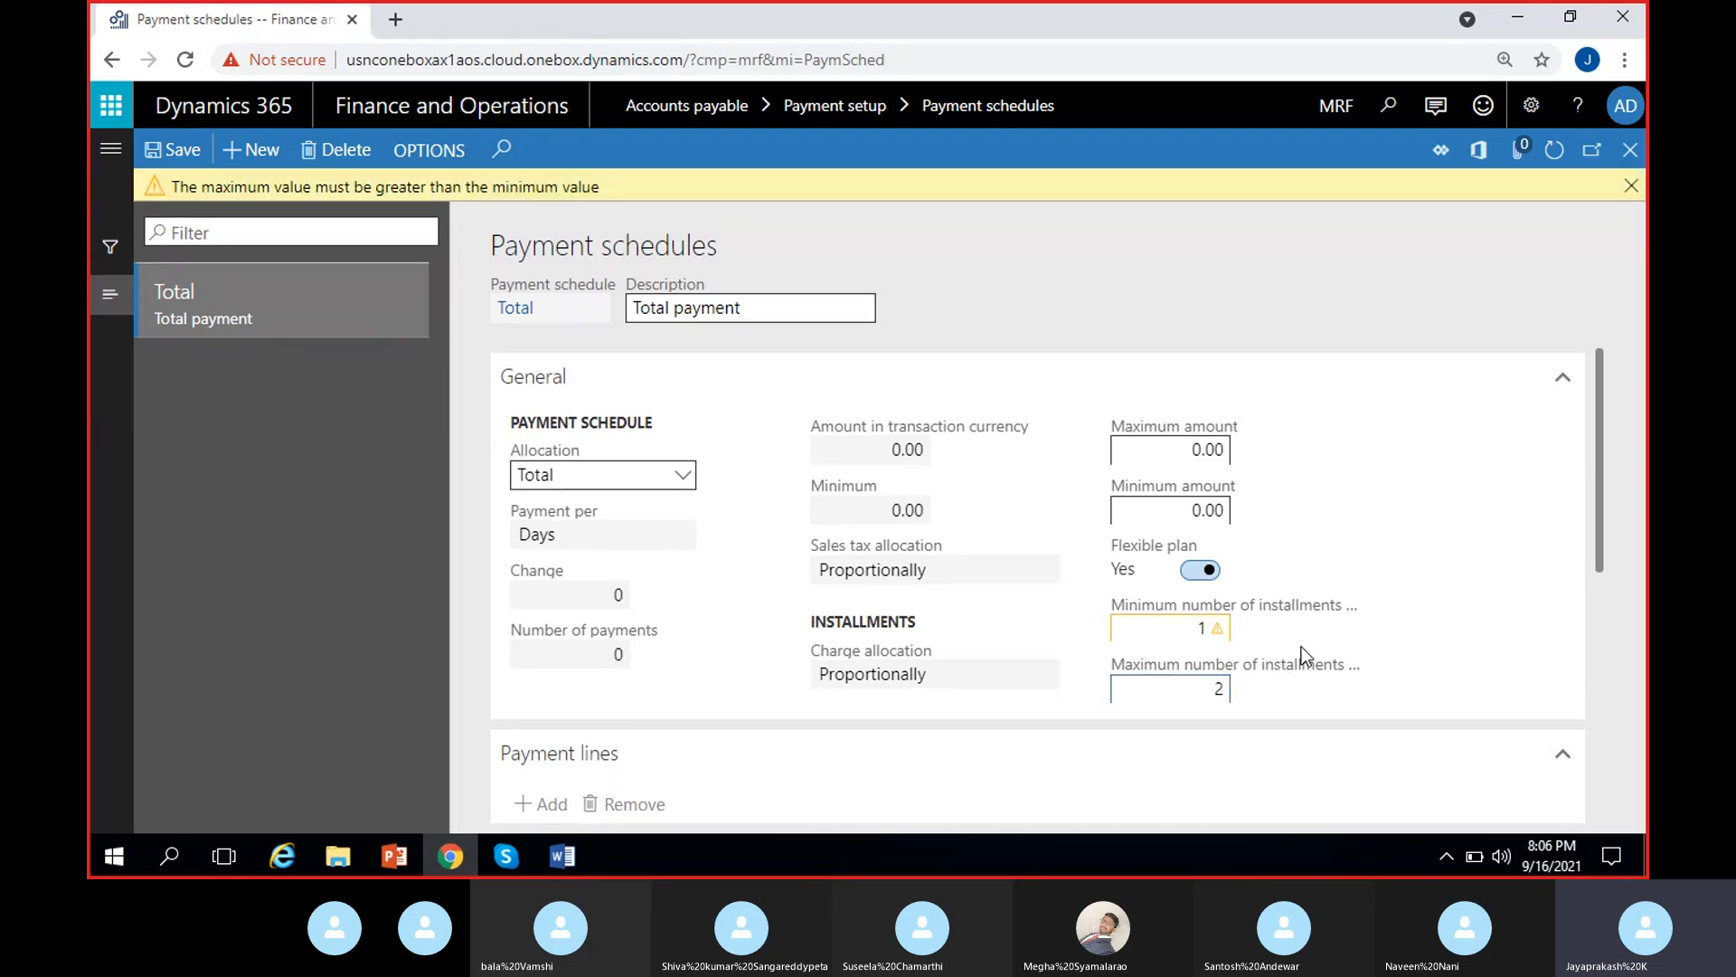
- Try to save the Total schedule with its installment limits
{"action": "left_click", "coordinate": [1631, 186]}
{"action": "left_click", "coordinate": [1198, 598]}
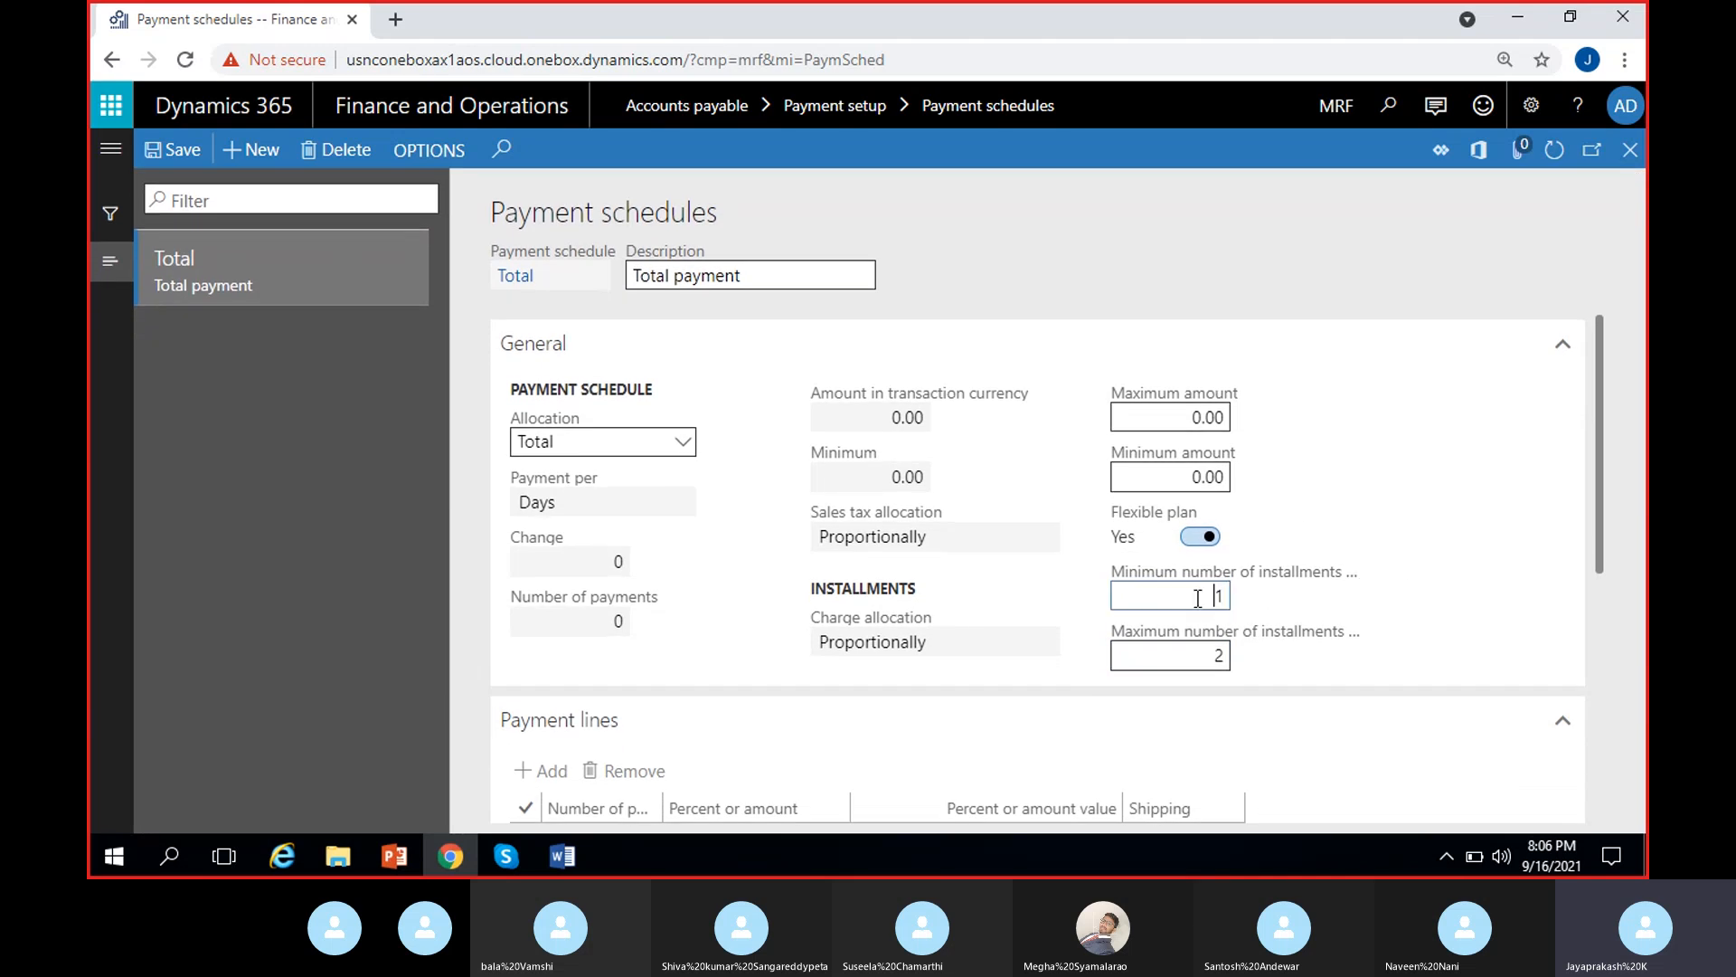
{"action": "left_click", "coordinate": [1298, 593]}
{"action": "left_click", "coordinate": [172, 150]}
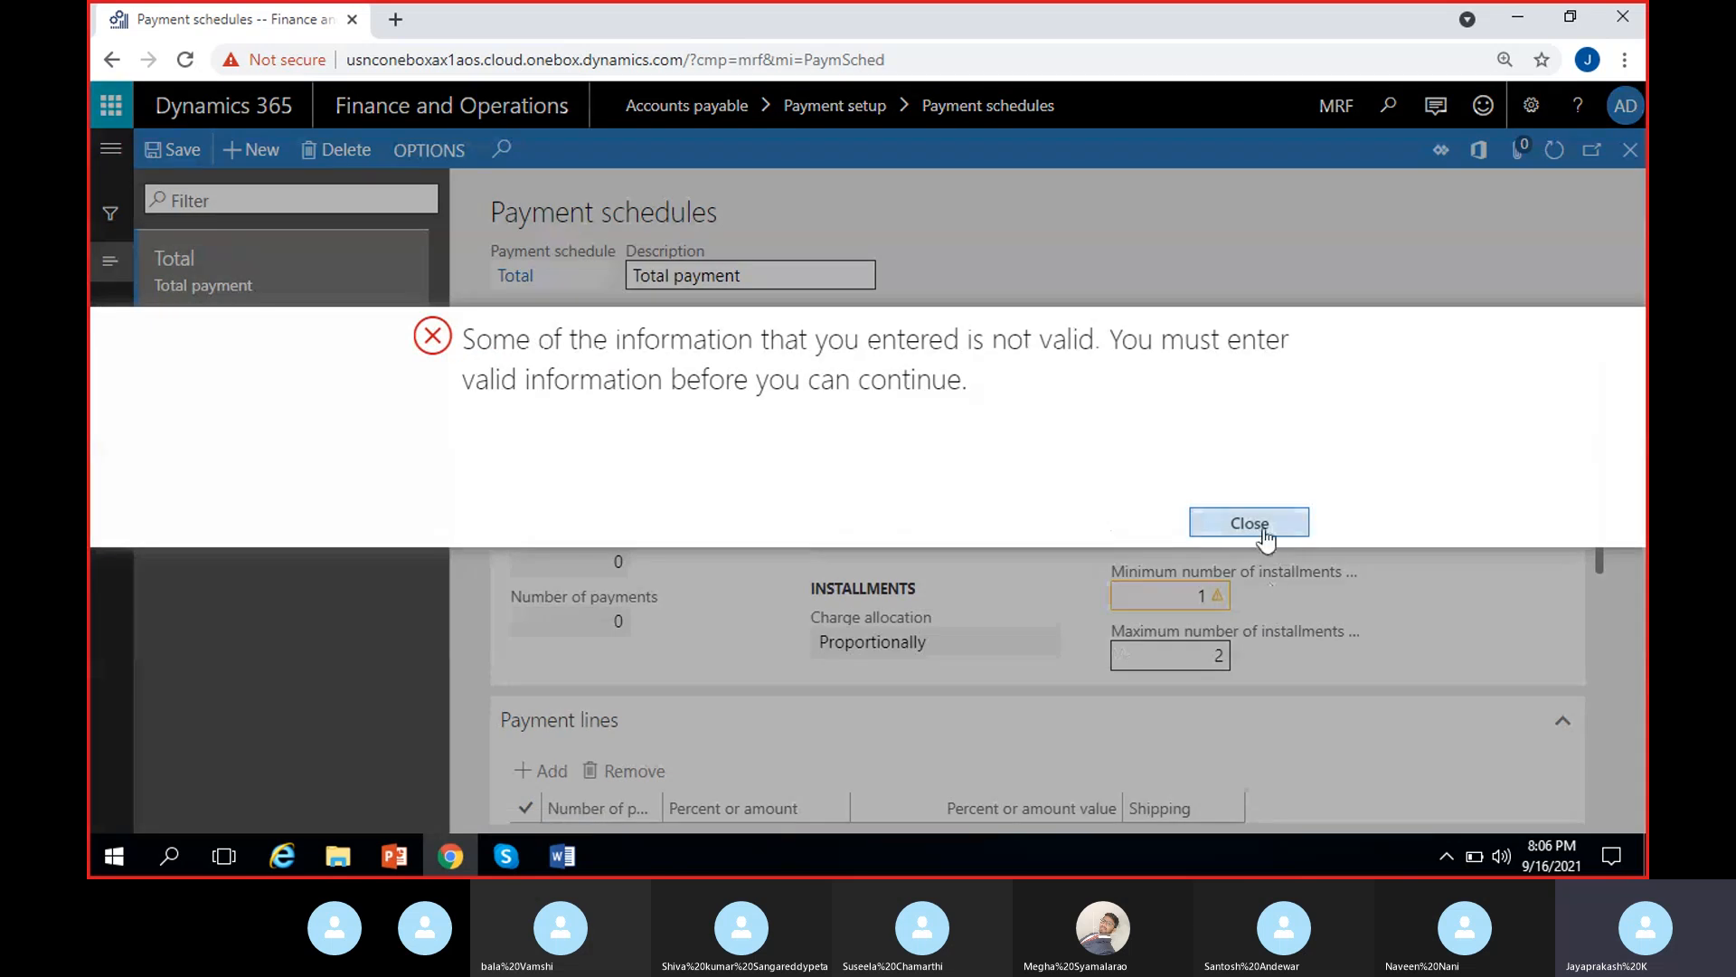
{"action": "left_click", "coordinate": [1259, 524]}
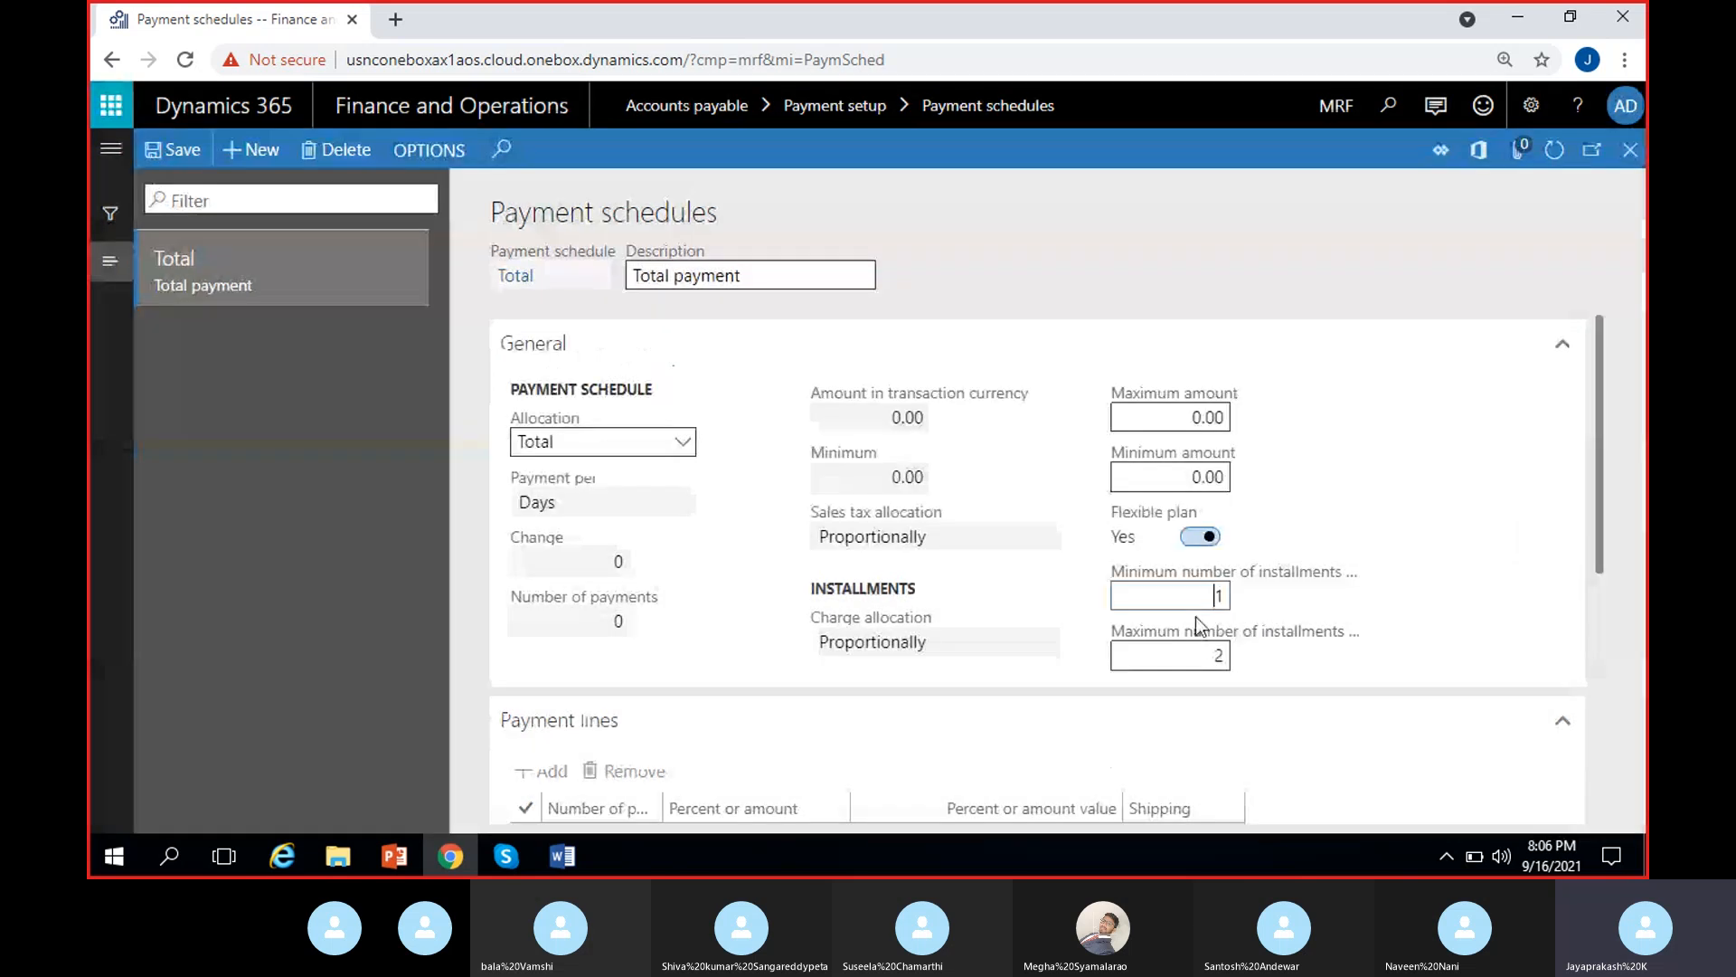
- Re-enter the minimum number of installments as 1, save the Total schedule, and turn its flexible plan off
{"action": "key", "text": "Delete"}
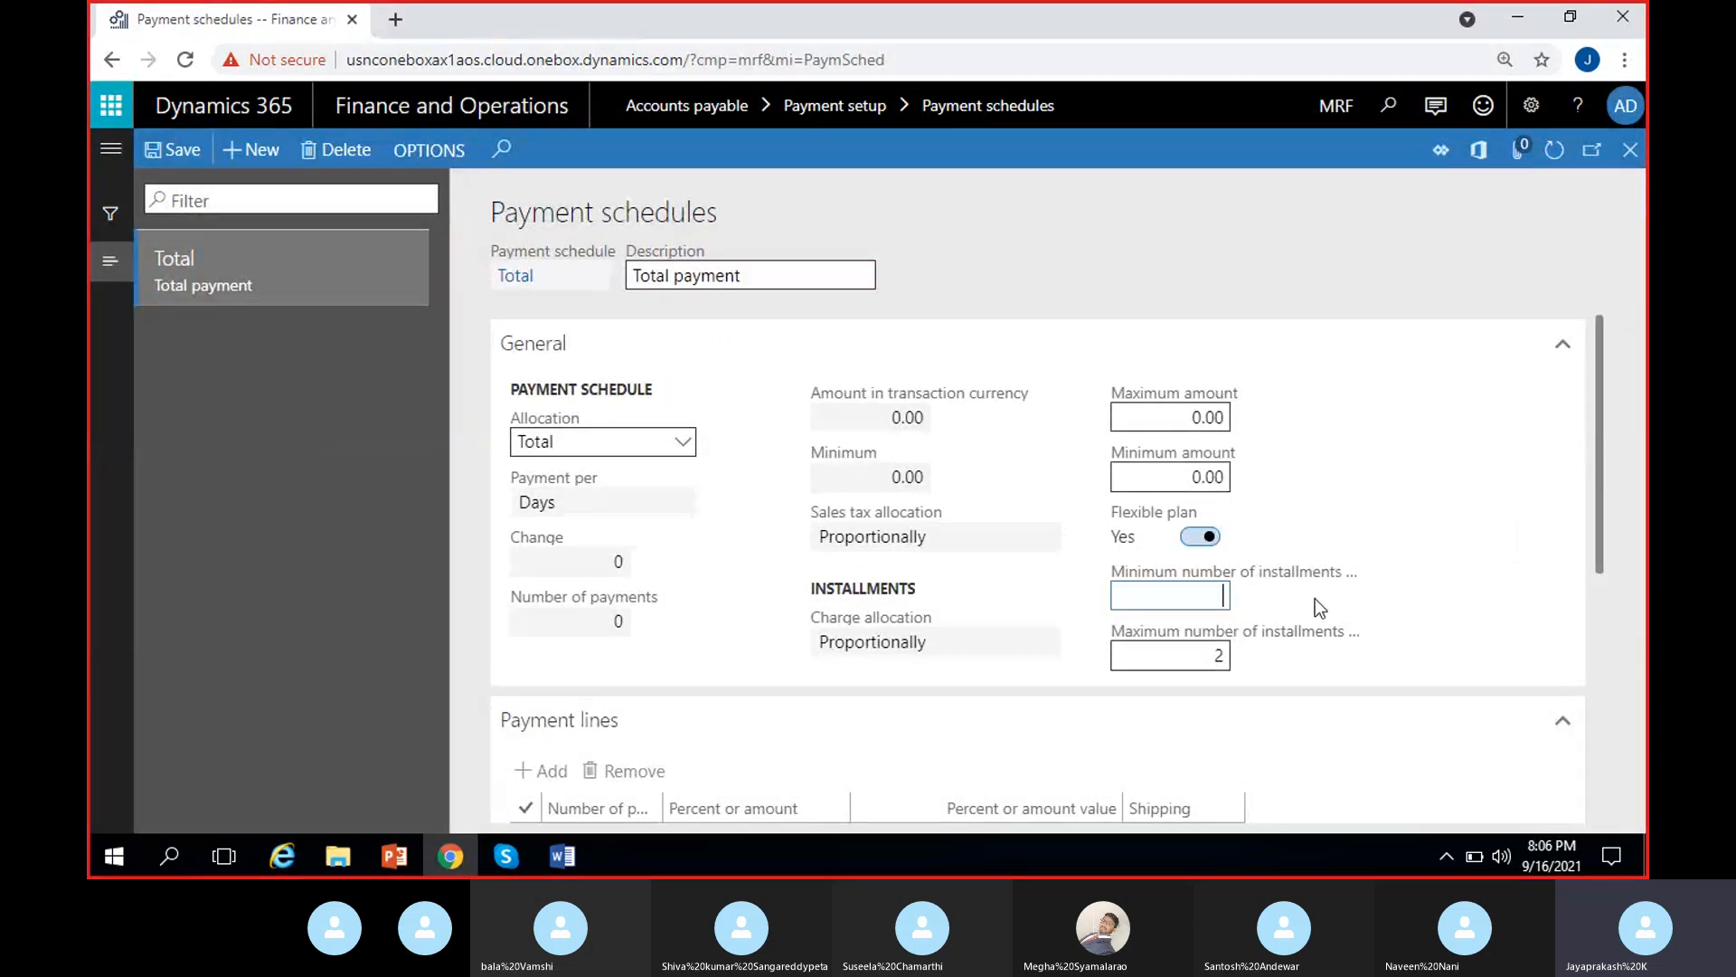
{"action": "type", "text": "1"}
{"action": "left_click", "coordinate": [1369, 594]}
{"action": "left_click", "coordinate": [172, 149]}
{"action": "left_click", "coordinate": [1200, 537]}
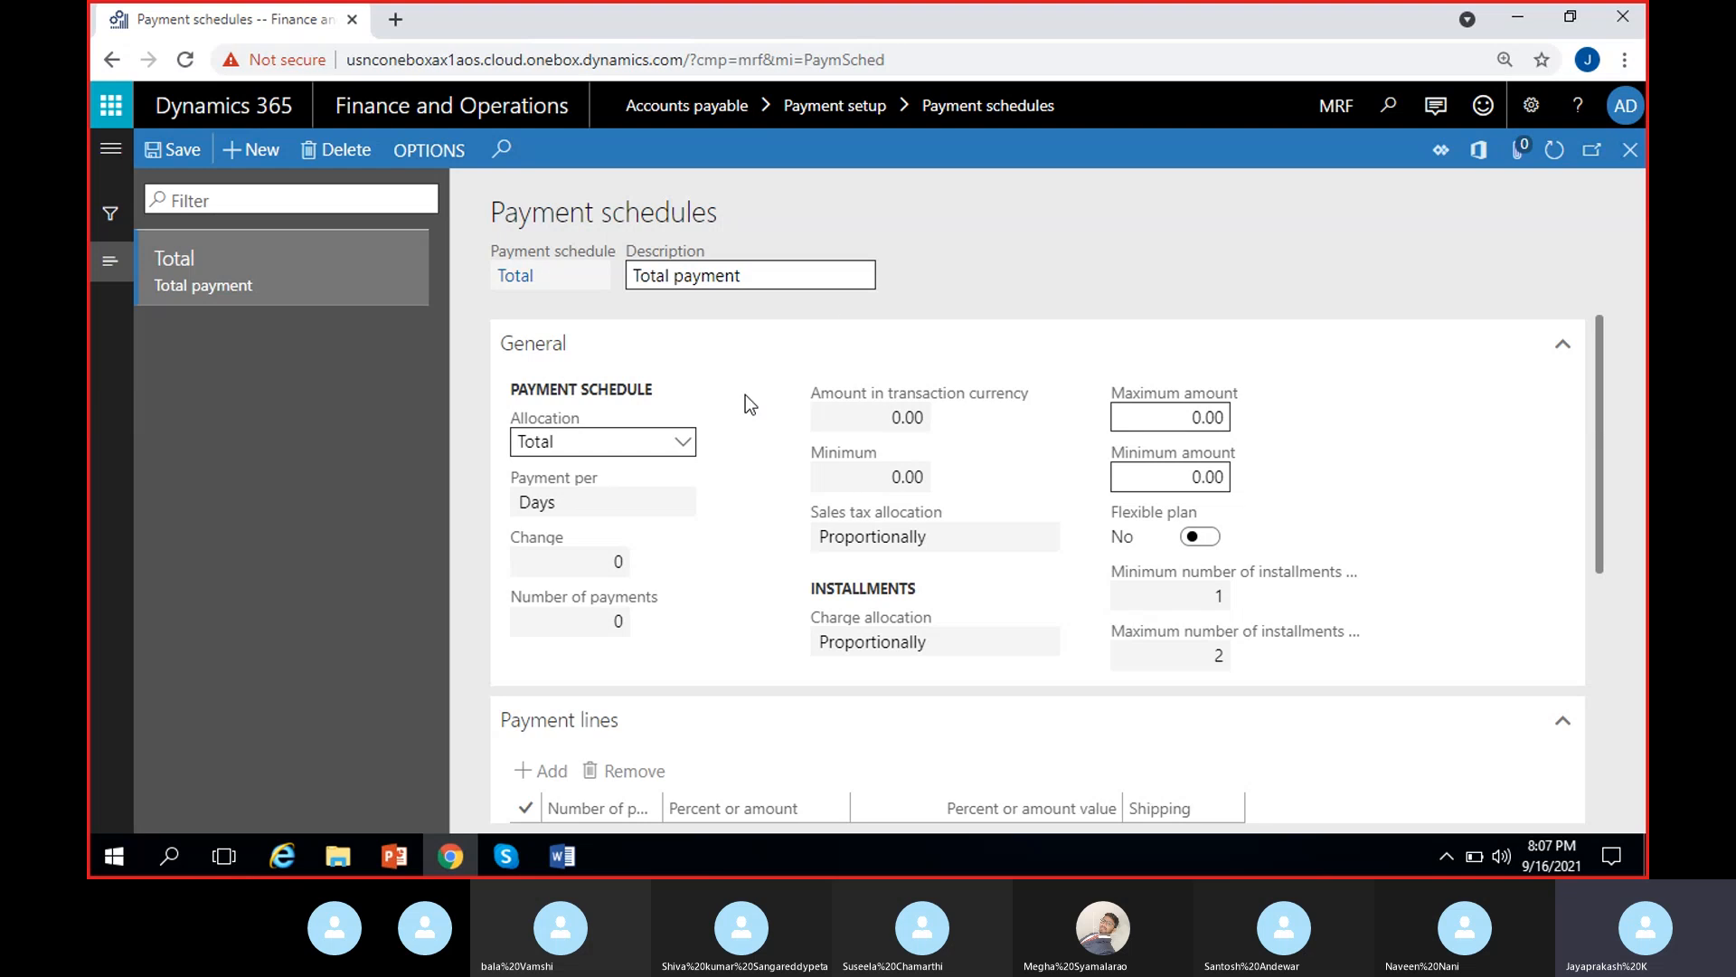
- Try a maximum amount of 50,000 on the Total schedule, and clear the value again
{"action": "left_click", "coordinate": [1146, 411]}
{"action": "left_click", "coordinate": [1326, 269]}
{"action": "left_click", "coordinate": [1127, 423]}
{"action": "type", "text": "50,00"}
{"action": "left_click", "coordinate": [1399, 407]}
{"action": "left_click", "coordinate": [1121, 422]}
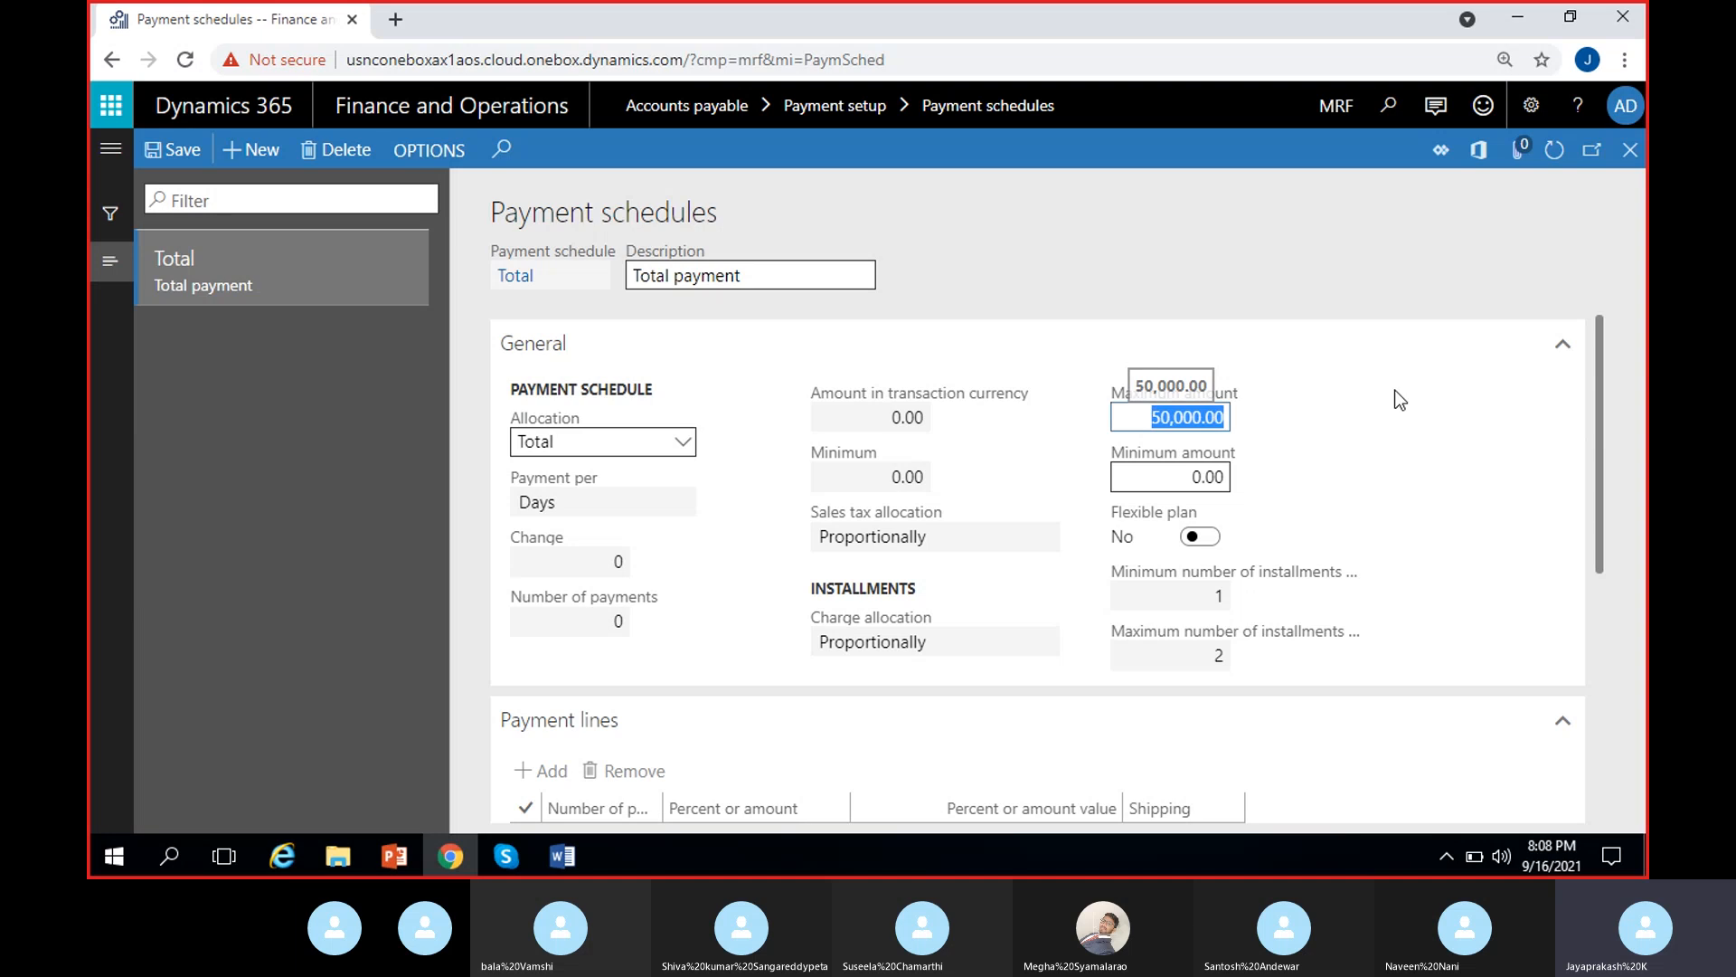
{"action": "key", "text": "BackSpace"}
{"action": "left_click", "coordinate": [1423, 436]}
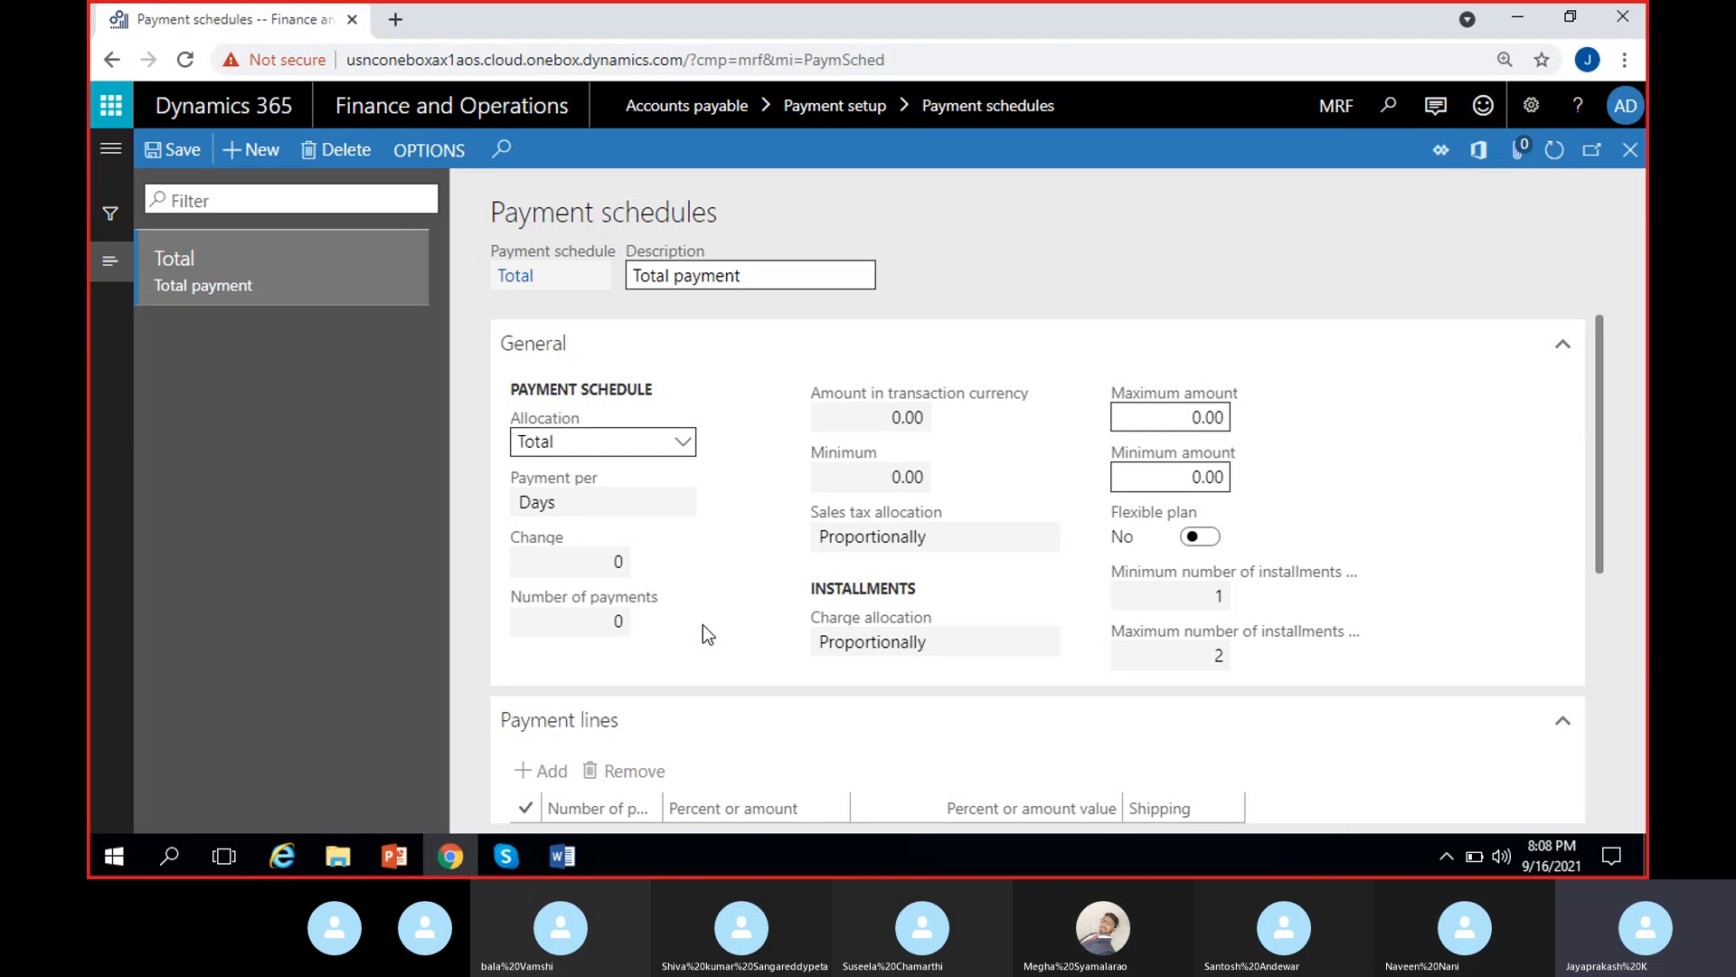
- Start a new payment schedule with the allocation set to Fixed amount
{"action": "scroll", "coordinate": [732, 678], "scroll_direction": "down", "scroll_amount": 1}
{"action": "scroll", "coordinate": [733, 678], "scroll_direction": "up", "scroll_amount": 1}
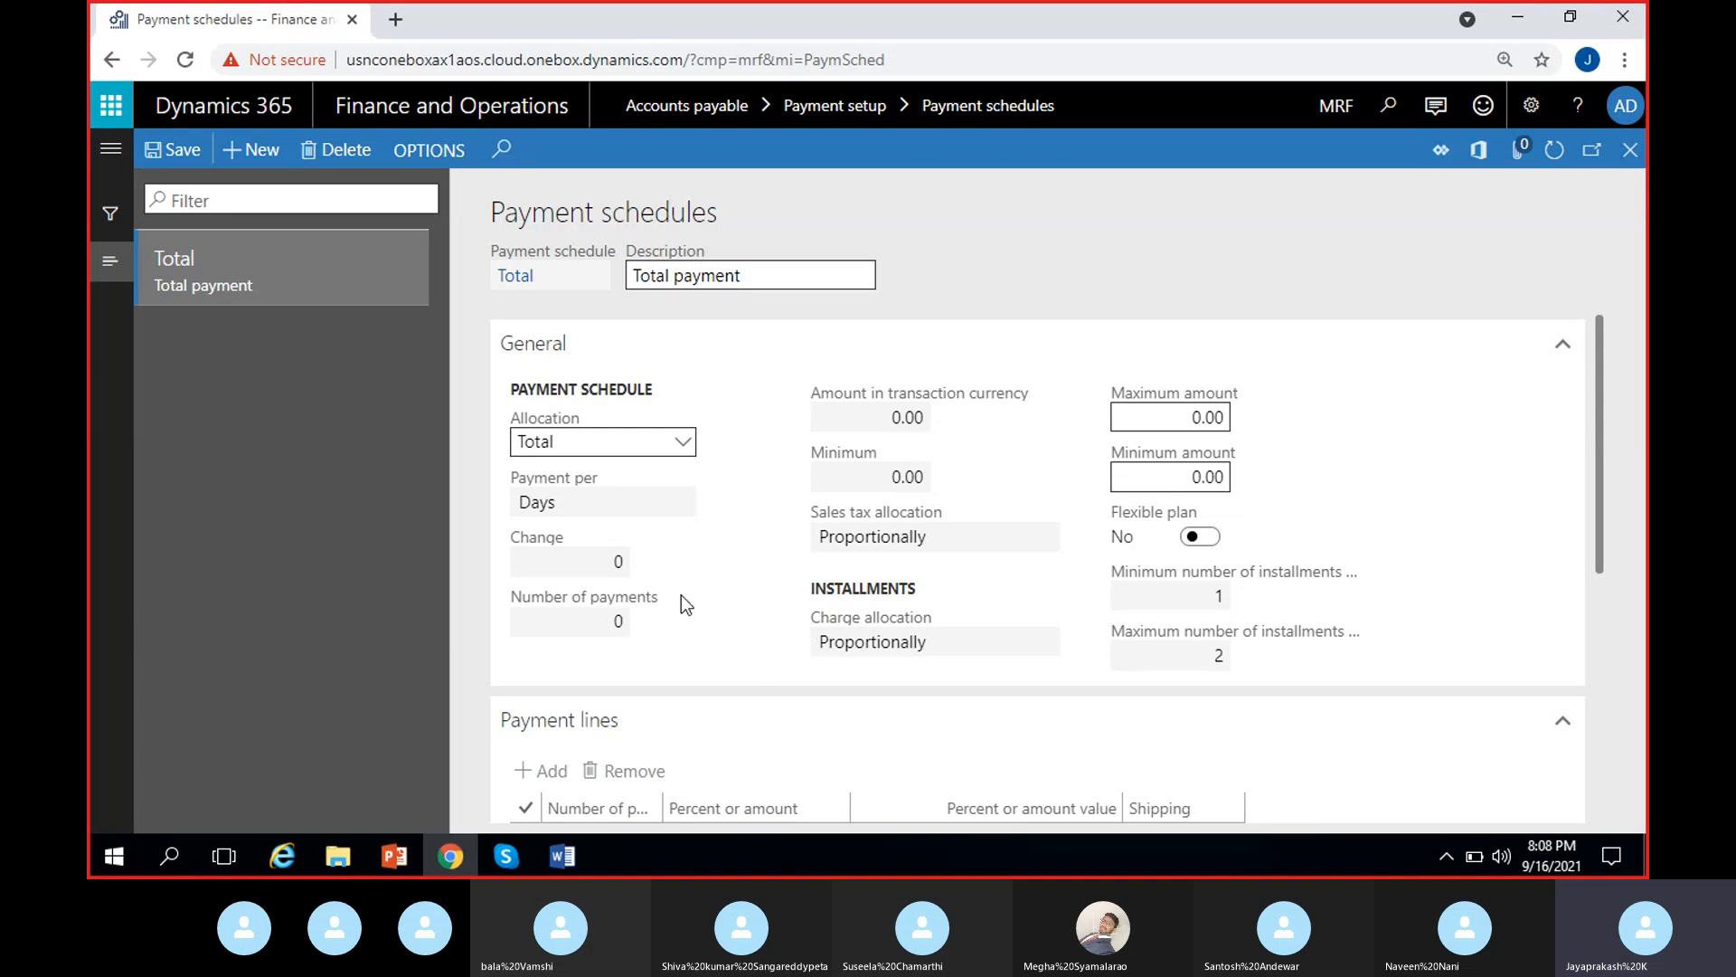
{"action": "left_click", "coordinate": [242, 150]}
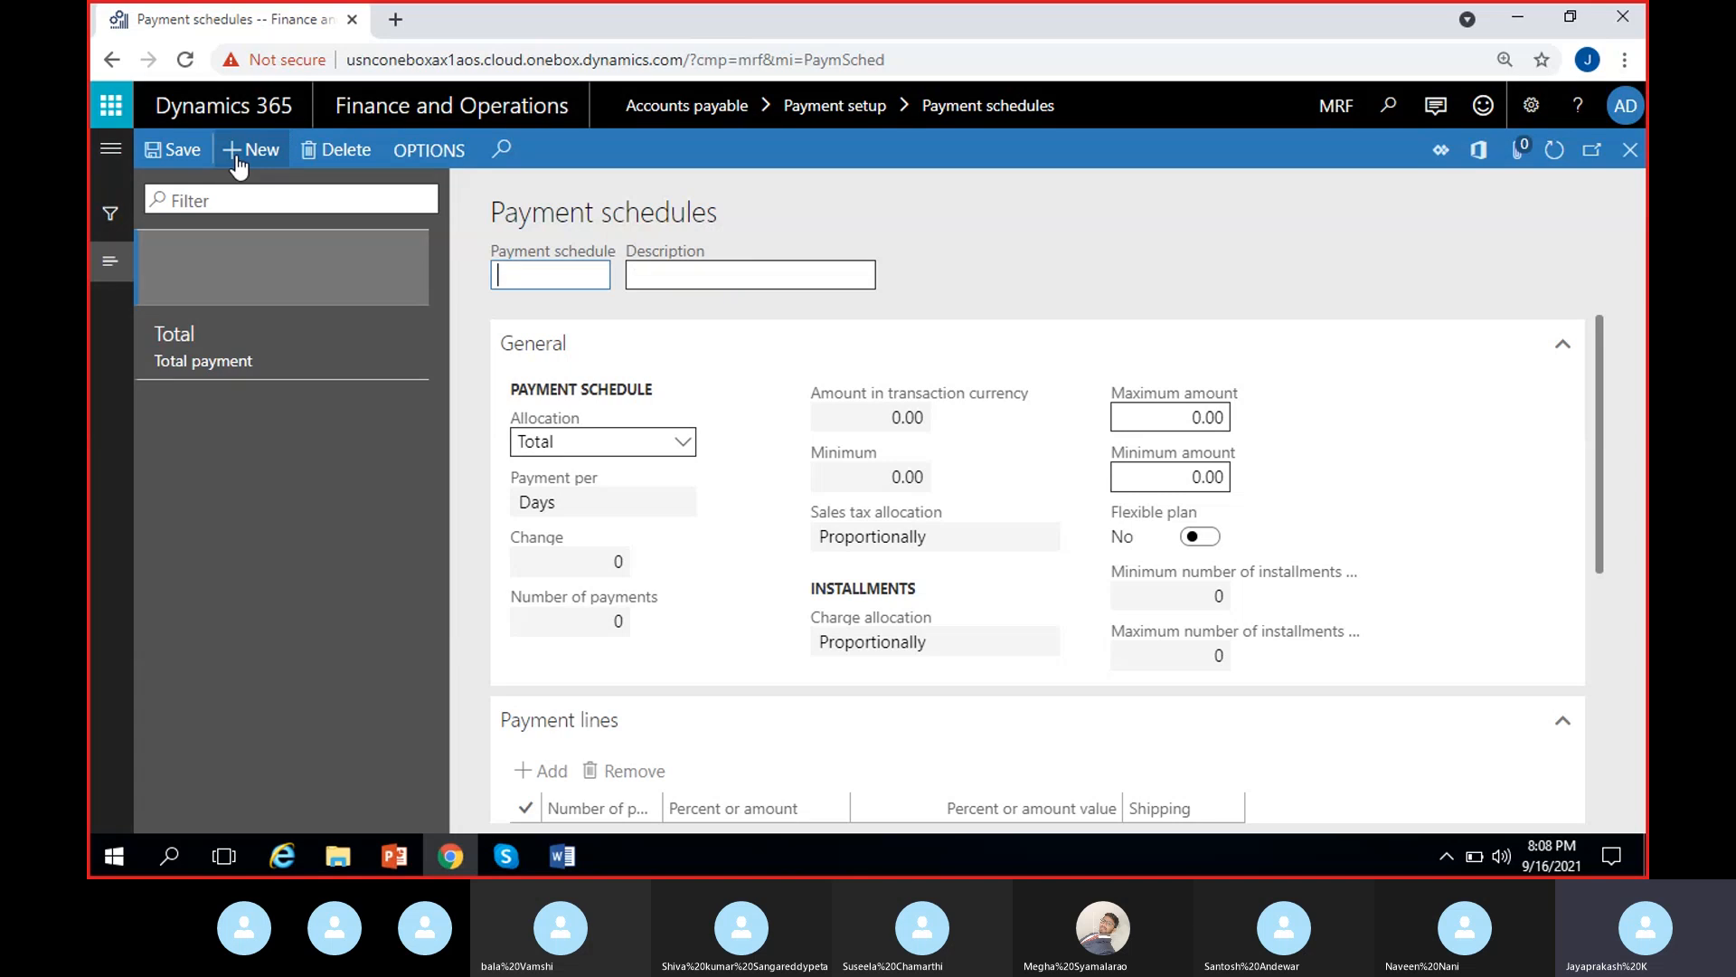
{"action": "left_click", "coordinate": [680, 442]}
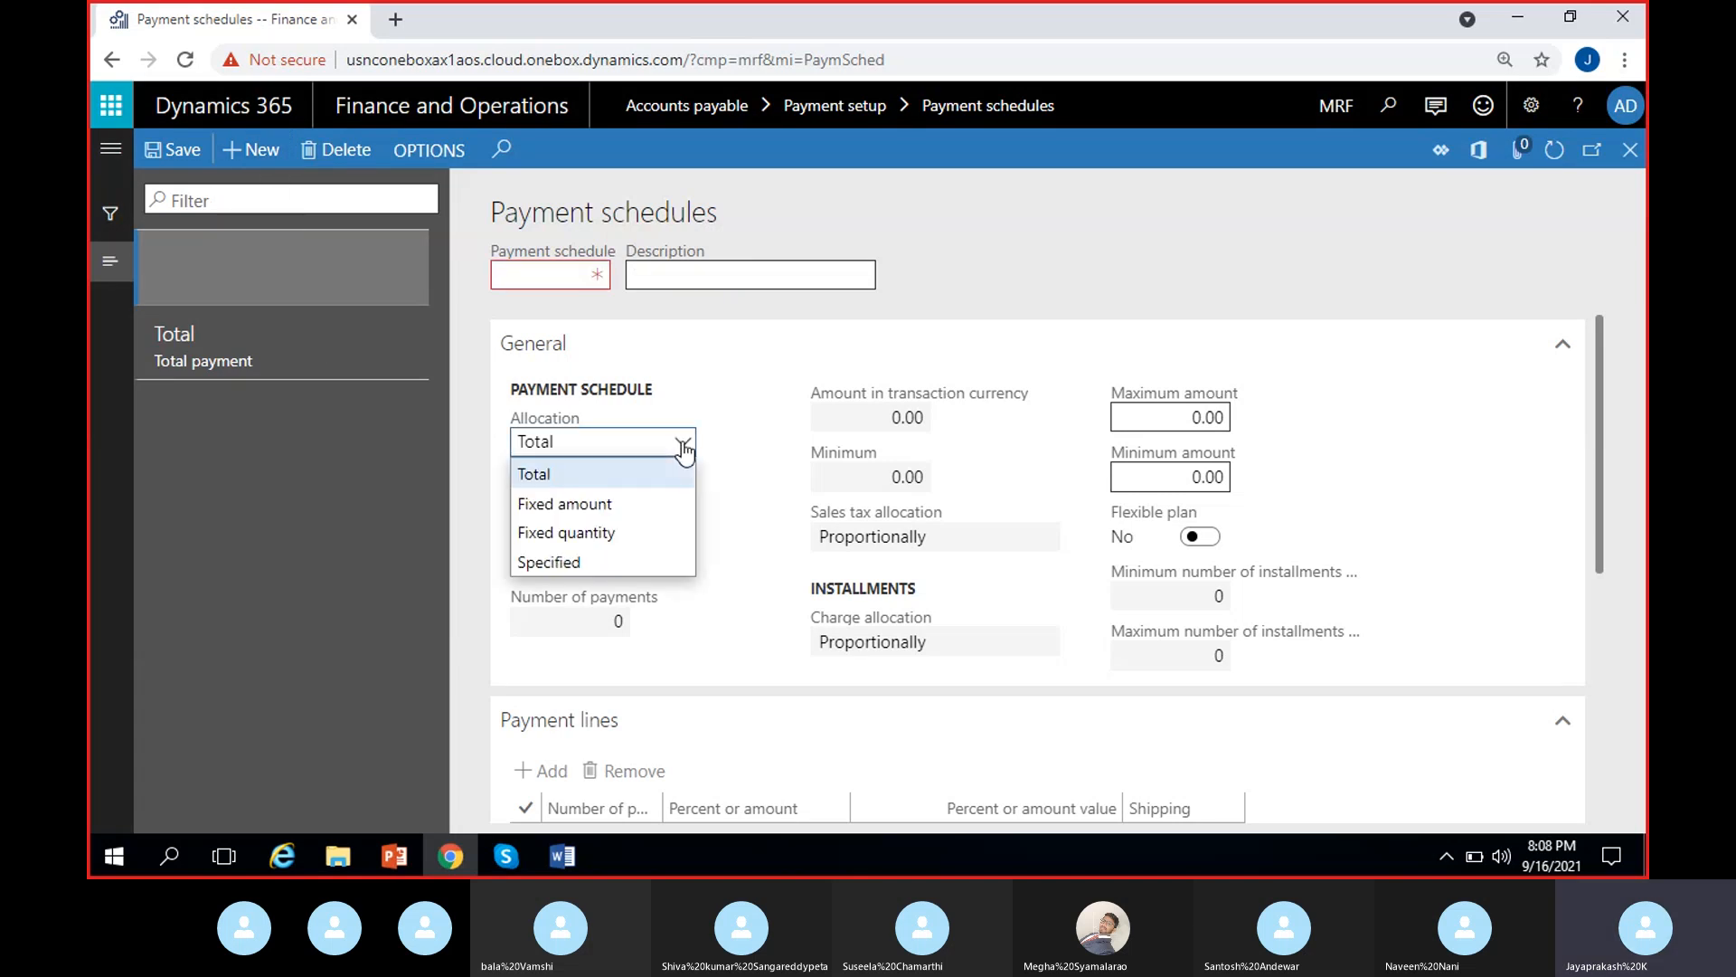
{"action": "left_click", "coordinate": [615, 506]}
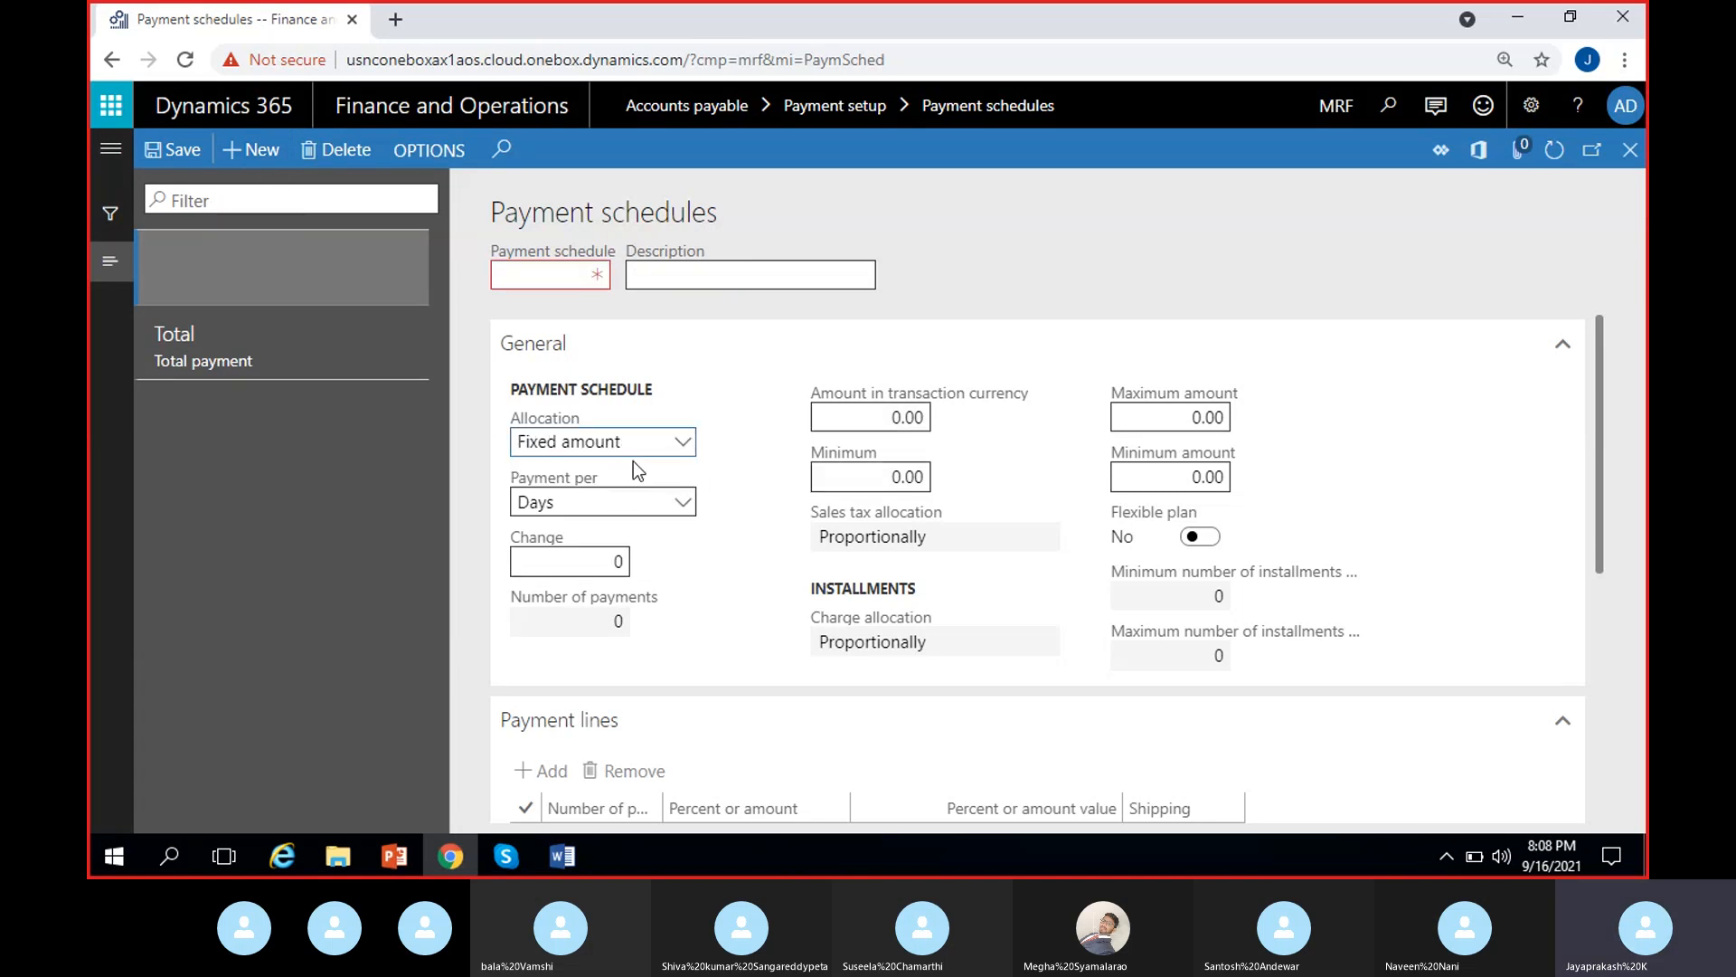
- Name the new fixed-amount schedule 5000FA and use 5000FA as its description
{"action": "left_click", "coordinate": [516, 276]}
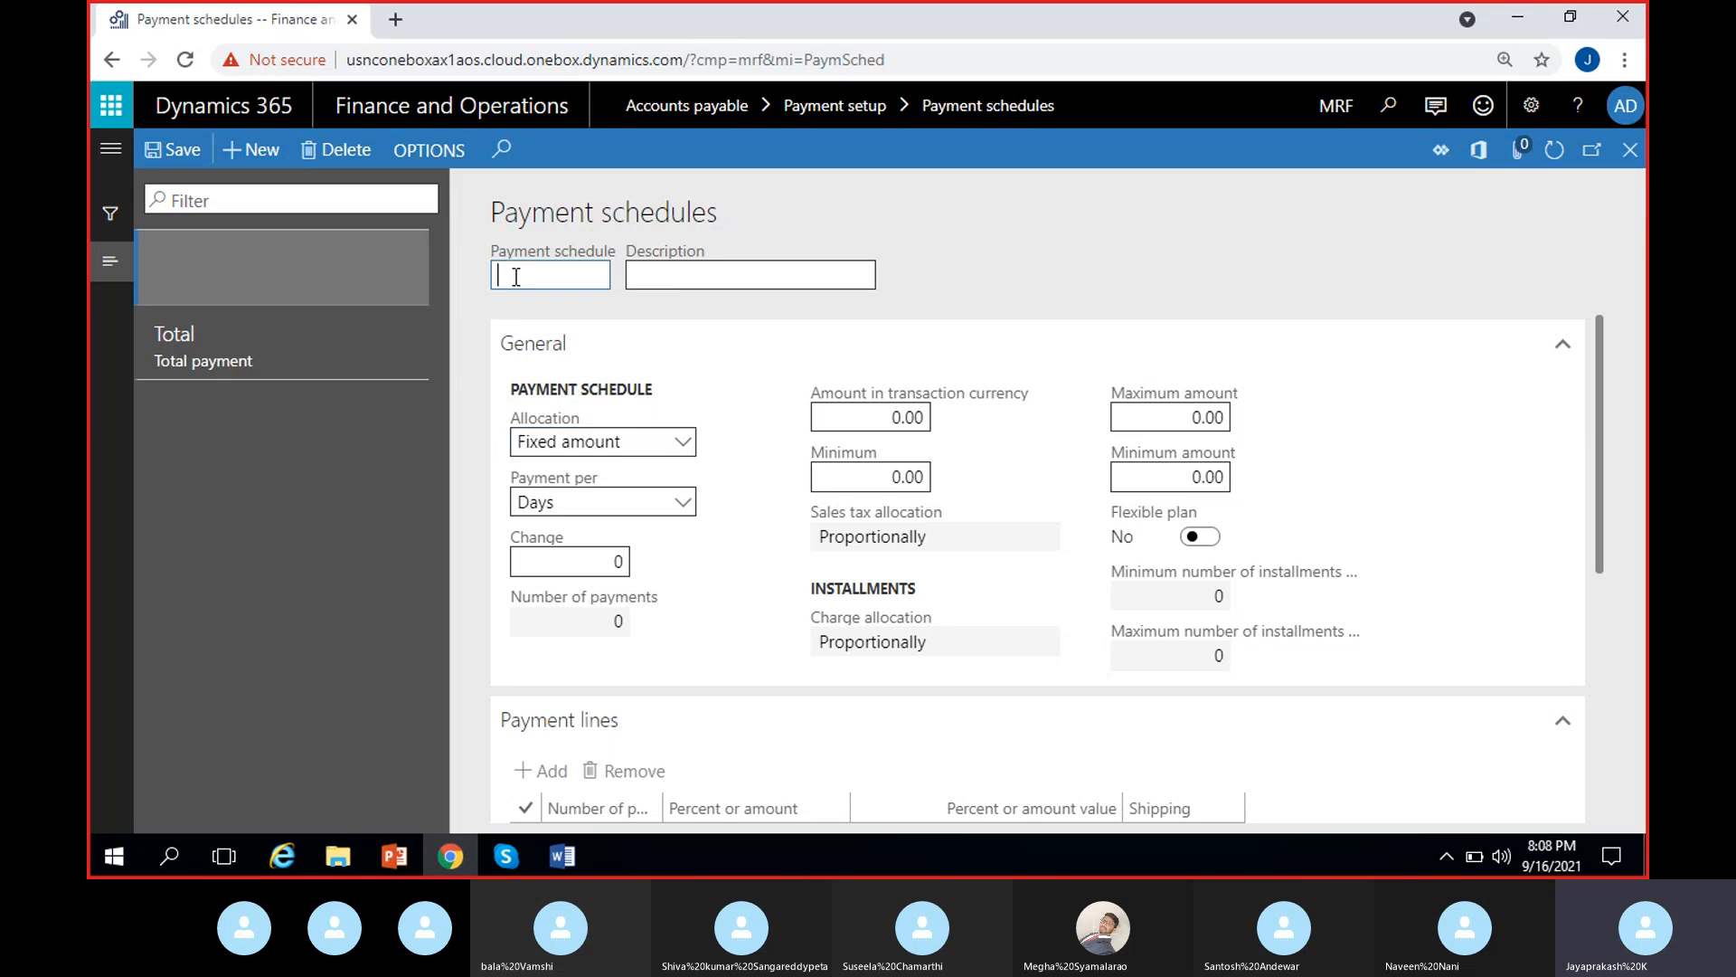
{"action": "type", "text": "5000FA"}
{"action": "left_click", "coordinate": [669, 279]}
{"action": "type", "text": "00"}
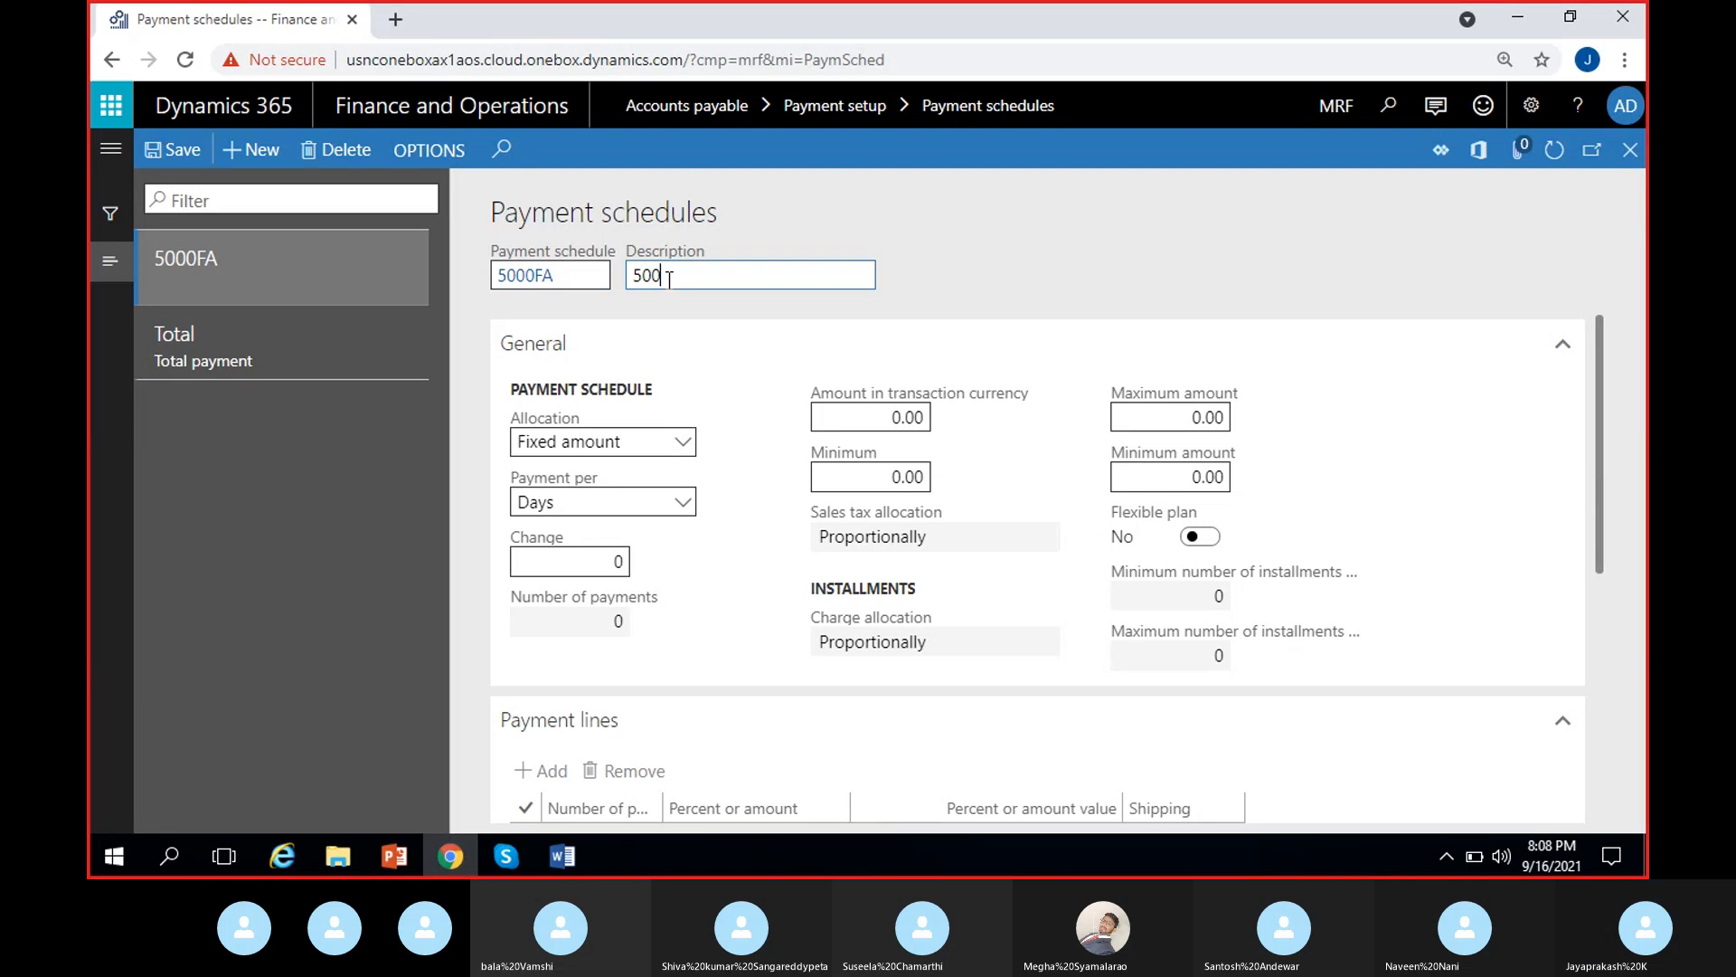
{"action": "type", "text": "FA"}
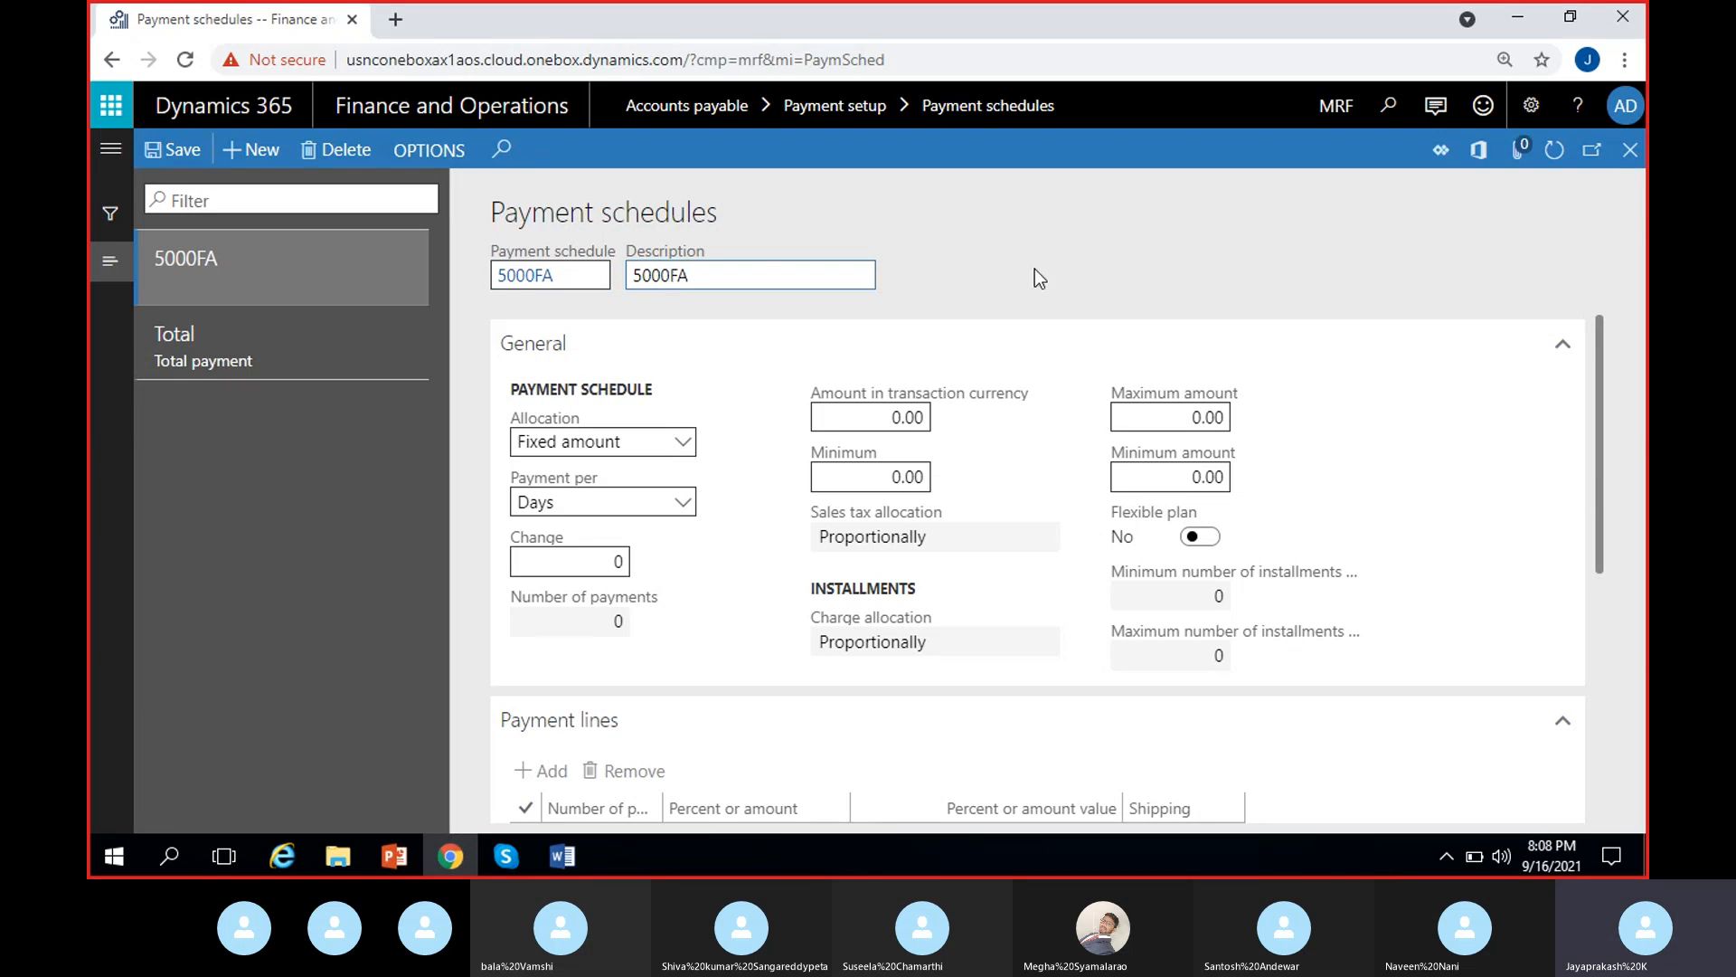
{"action": "left_click", "coordinate": [1037, 276]}
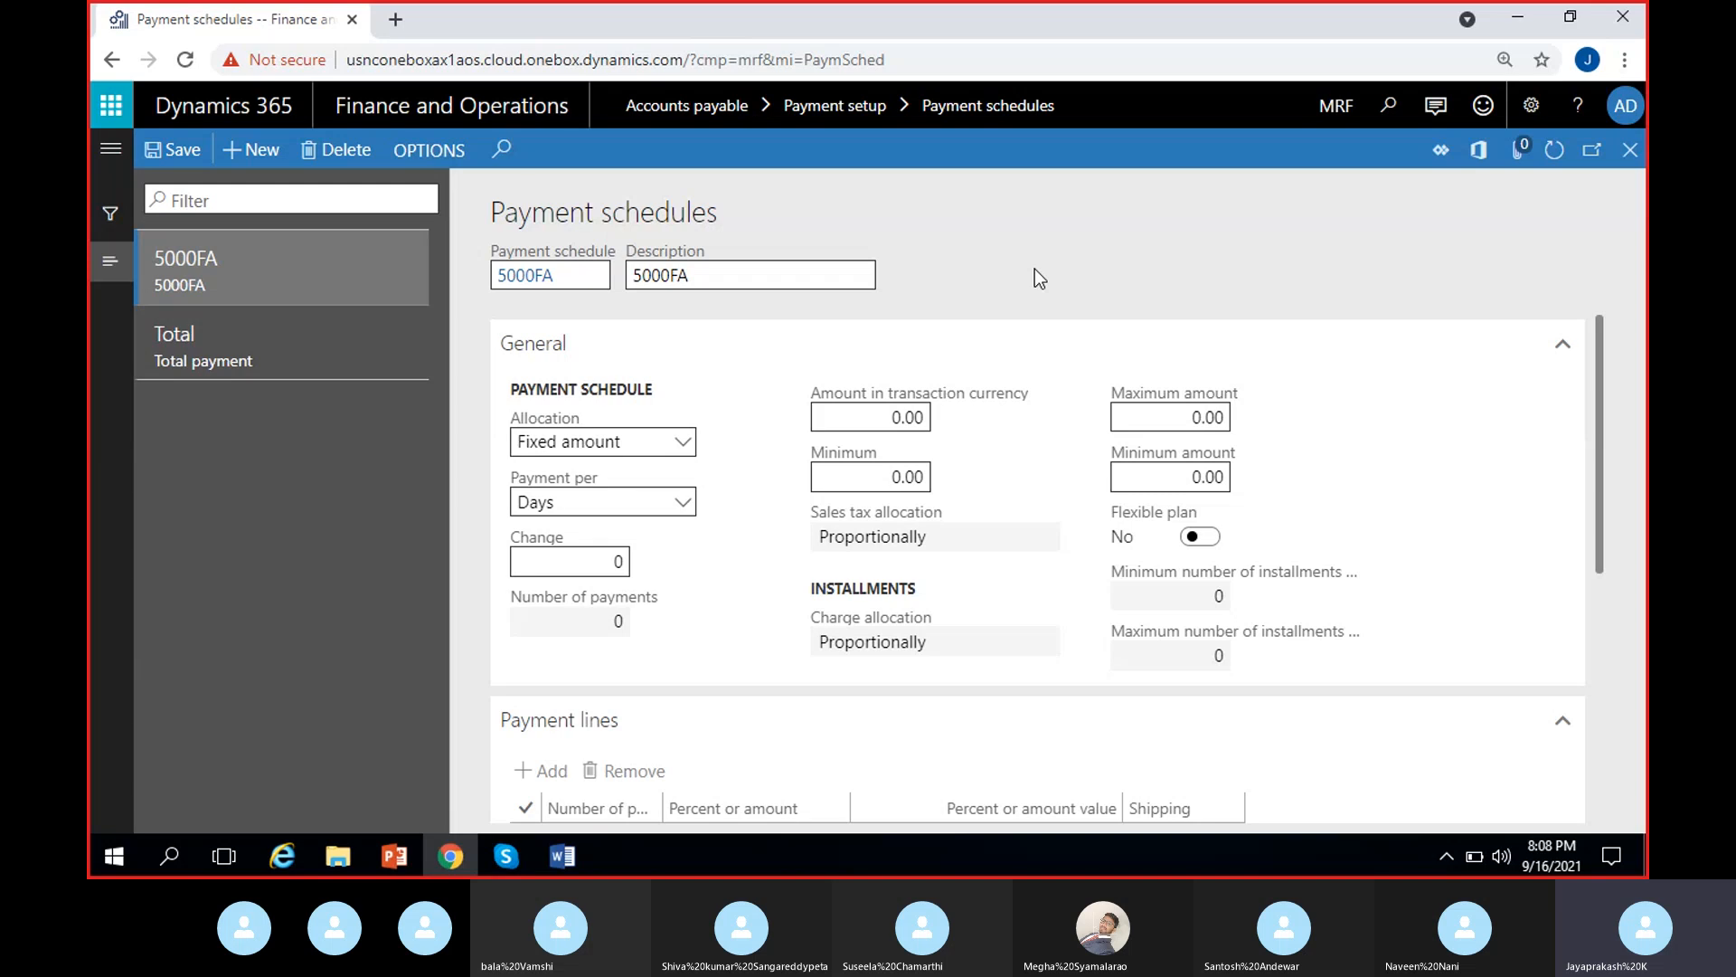
- Switch to the Word class notes and add a "Fixed amount" line below the Payment schedules heading
{"action": "left_click", "coordinate": [568, 856]}
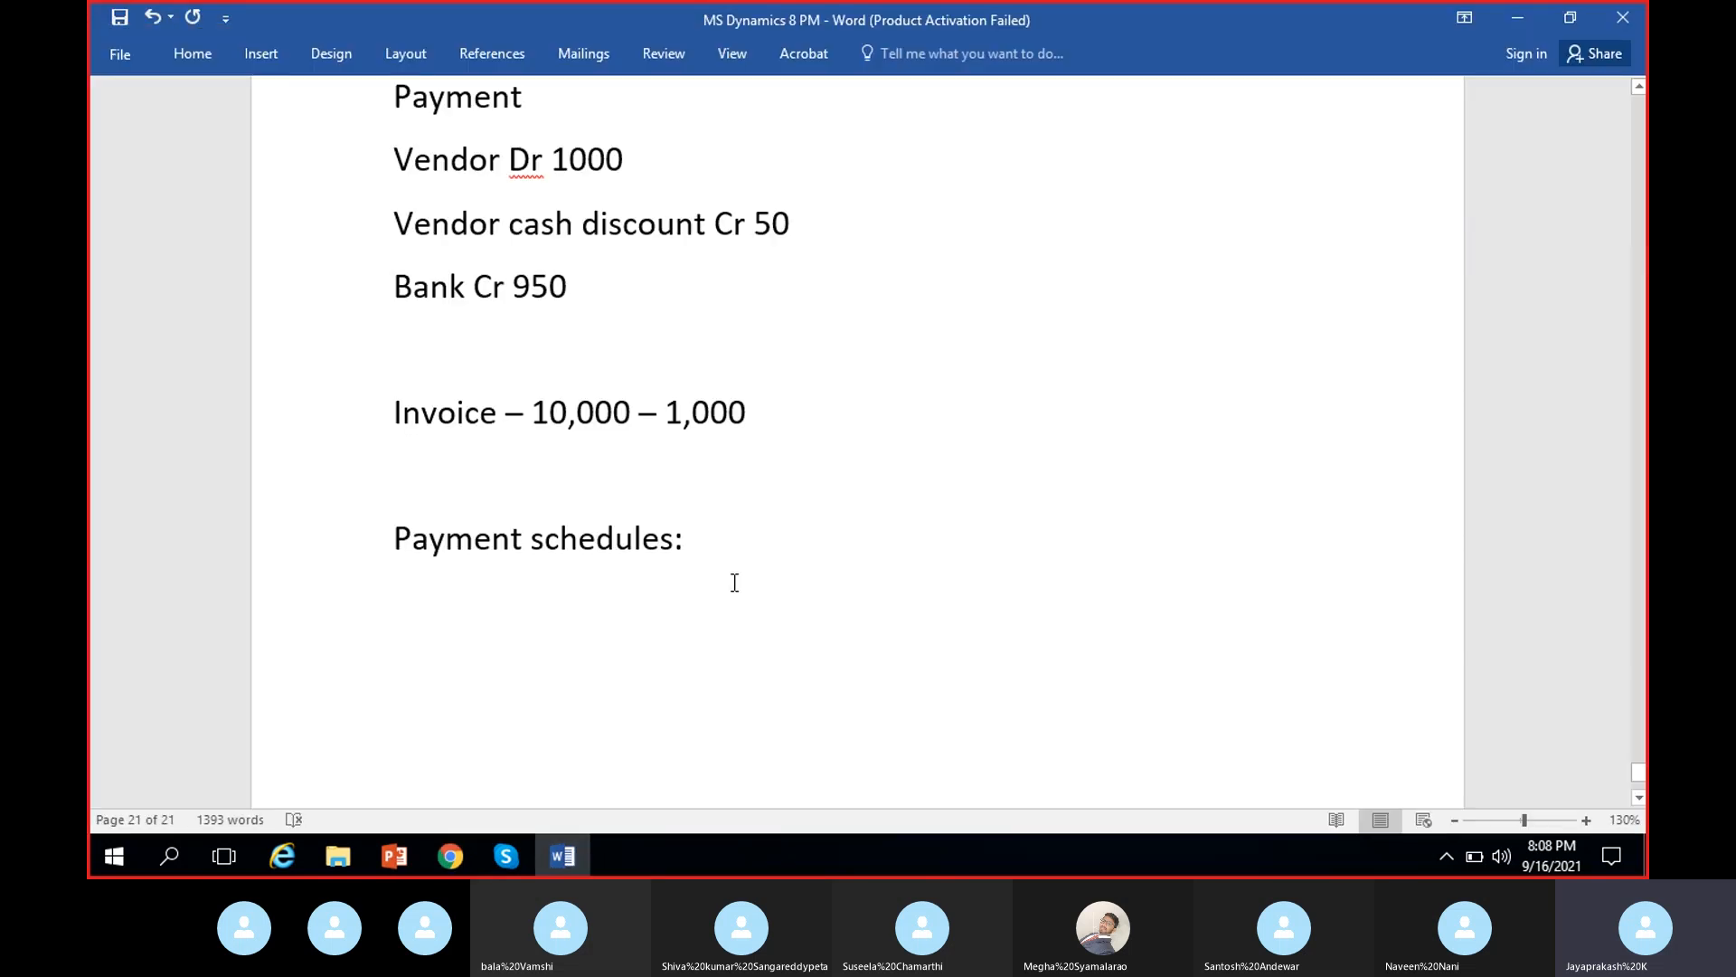
{"action": "scroll", "coordinate": [755, 624], "scroll_direction": "down", "scroll_amount": 1}
{"action": "key", "text": "Return"}
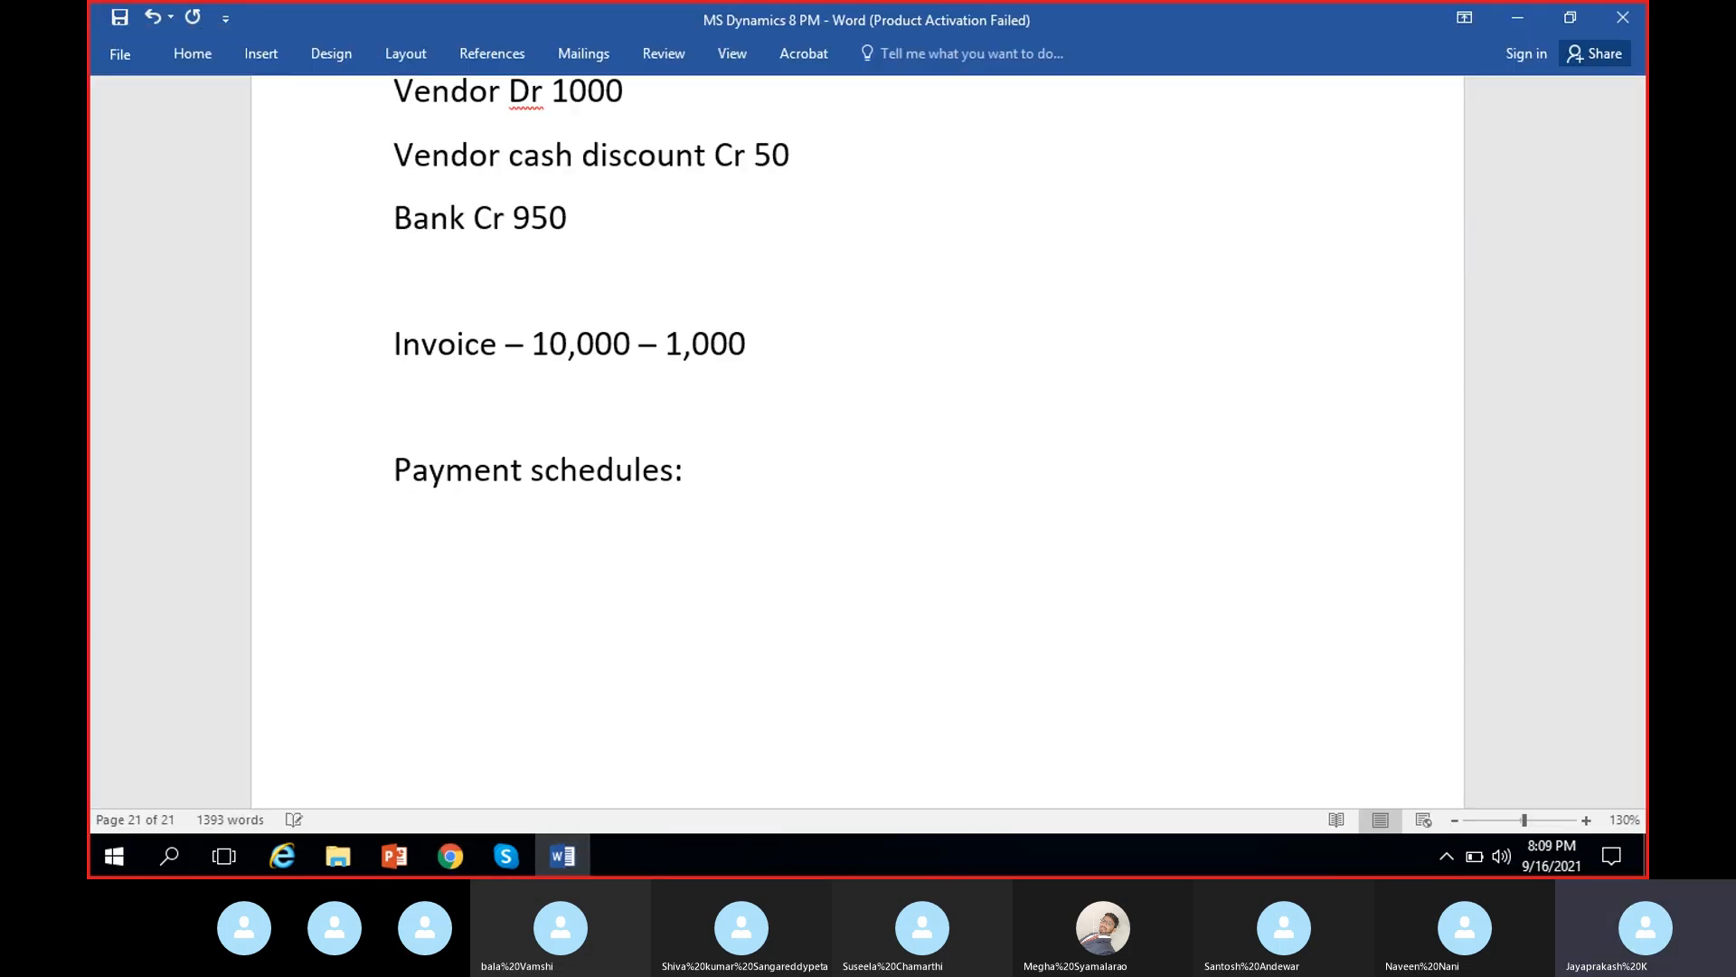
{"action": "type", "text": "Fixed am"}
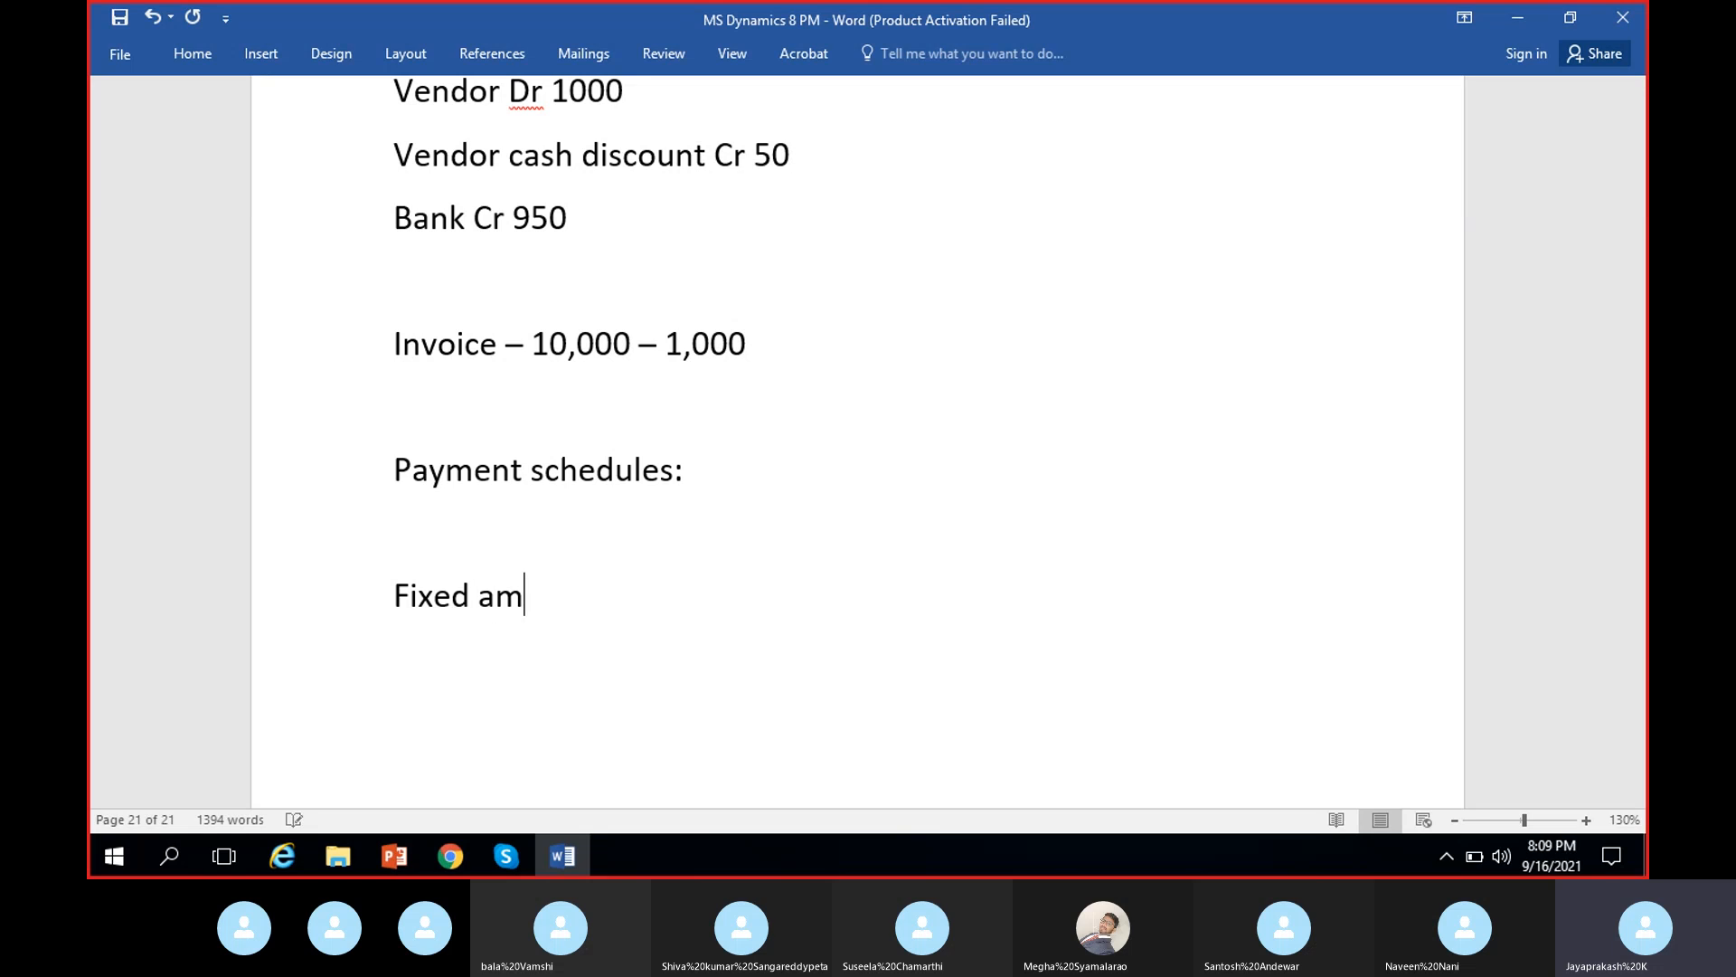
{"action": "type", "text": "ount"}
{"action": "key", "text": "Return"}
- Add the line "Invoice 50,000" under Fixed amount in the notes
{"action": "type", "text": "Imvoice"}
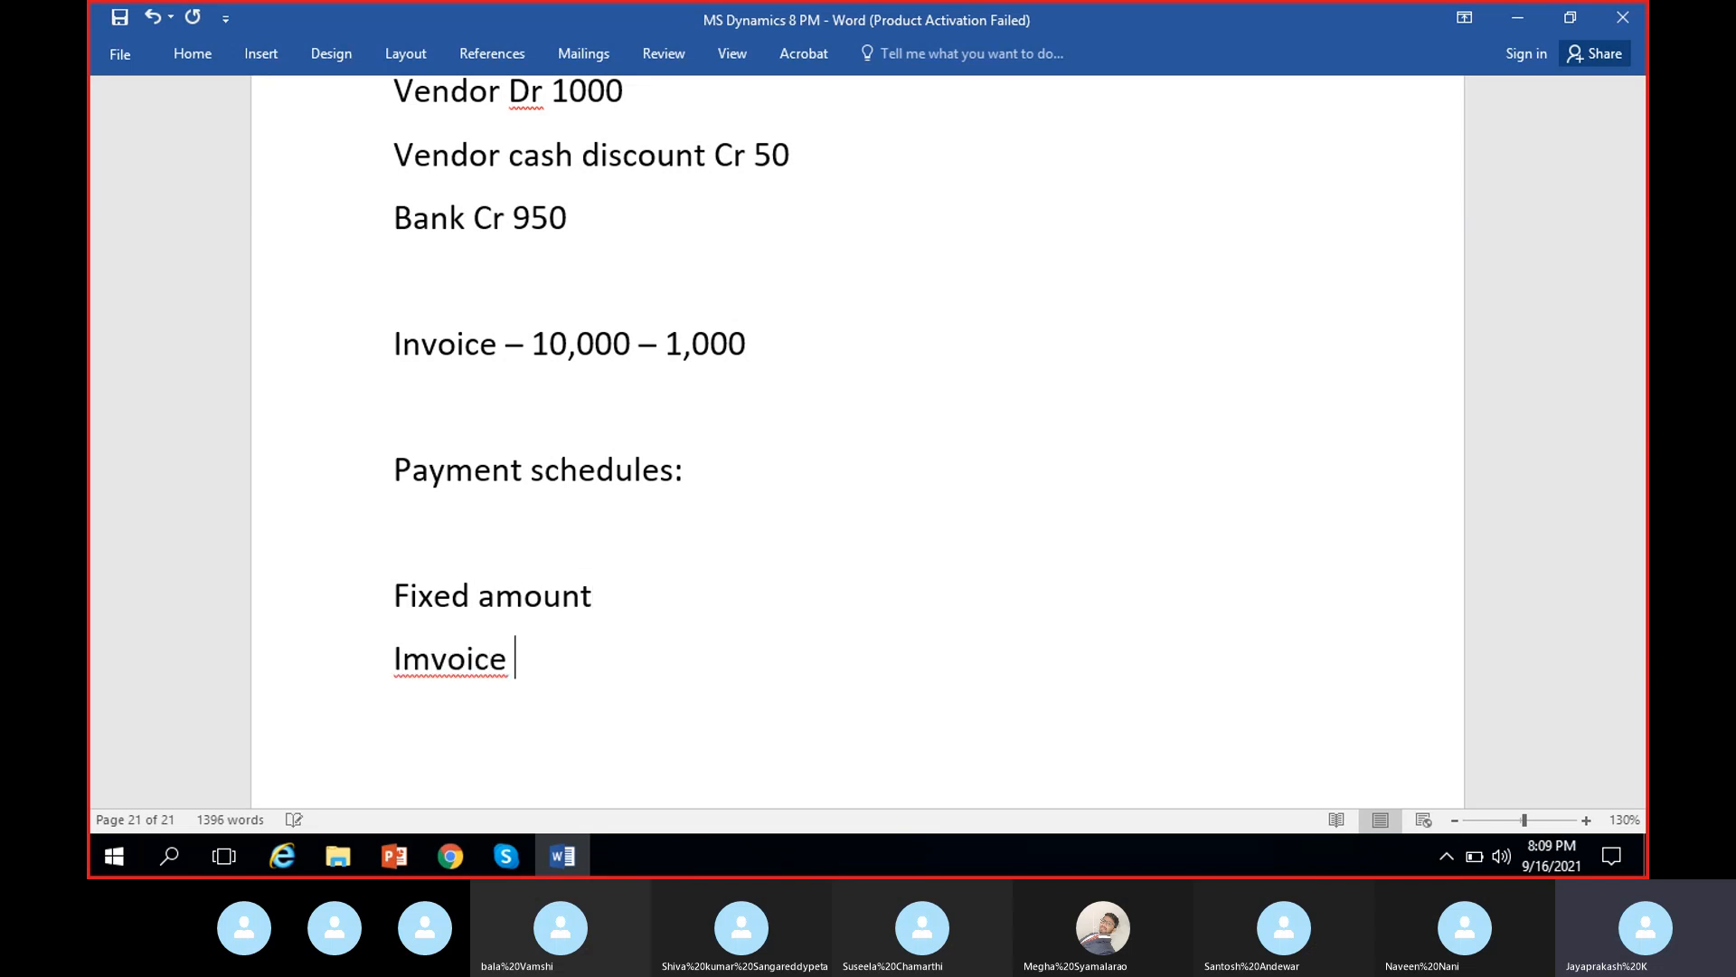
{"action": "key", "text": "BackSpace"}
{"action": "key", "text": "BackSpace"}
{"action": "key", "text": "BackSpace"}
{"action": "key", "text": "BackSpace"}
{"action": "key", "text": "BackSpace"}
{"action": "key", "text": "BackSpace"}
{"action": "key", "text": "BackSpace"}
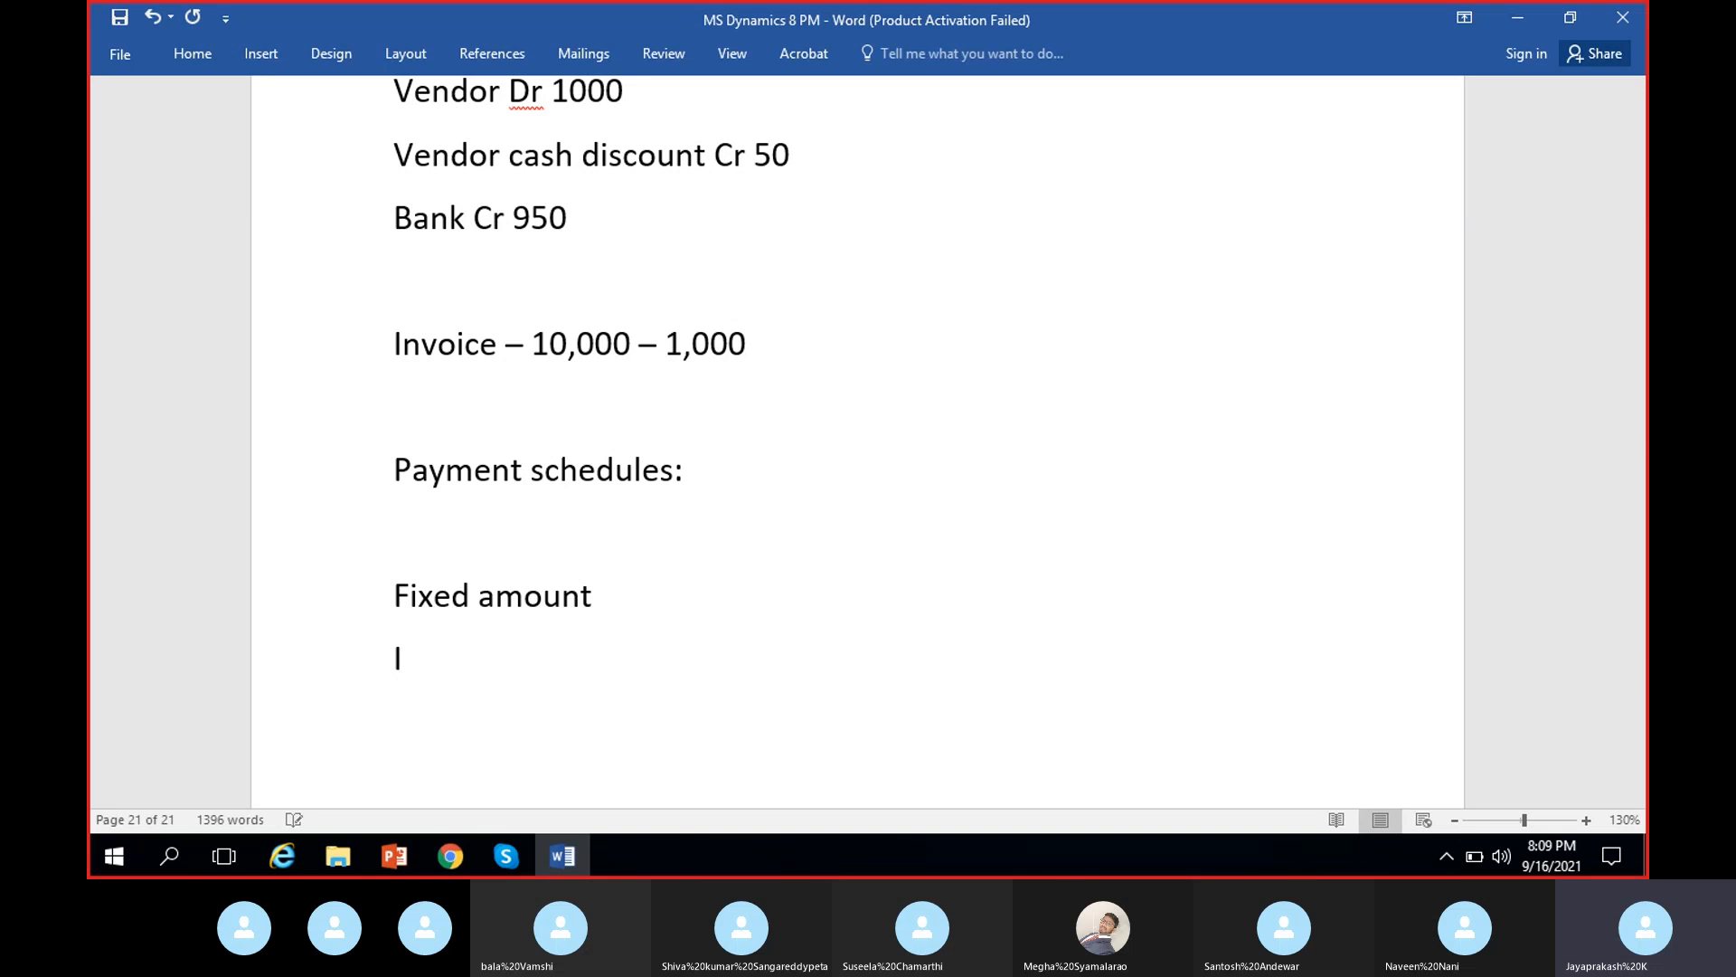
{"action": "type", "text": "nvoice 50"}
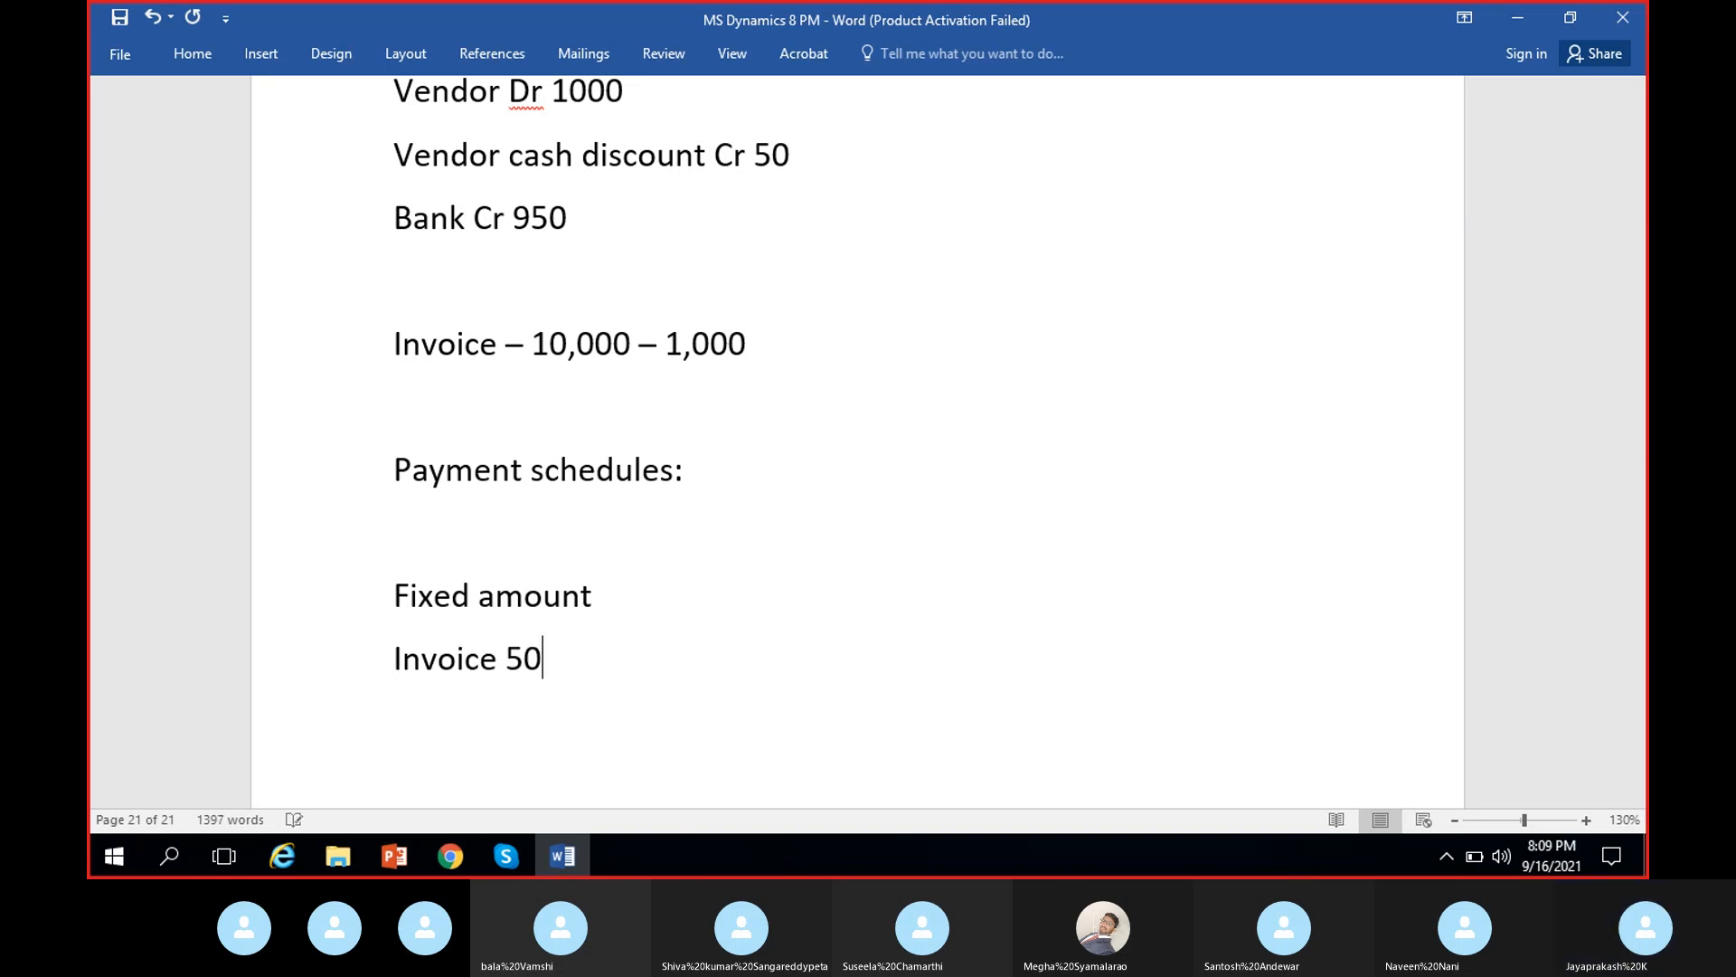
{"action": "type", "text": ",000"}
{"action": "key", "text": "BackSpace"}
{"action": "key", "text": "BackSpace"}
{"action": "key", "text": "BackSpace"}
{"action": "type", "text": "000"}
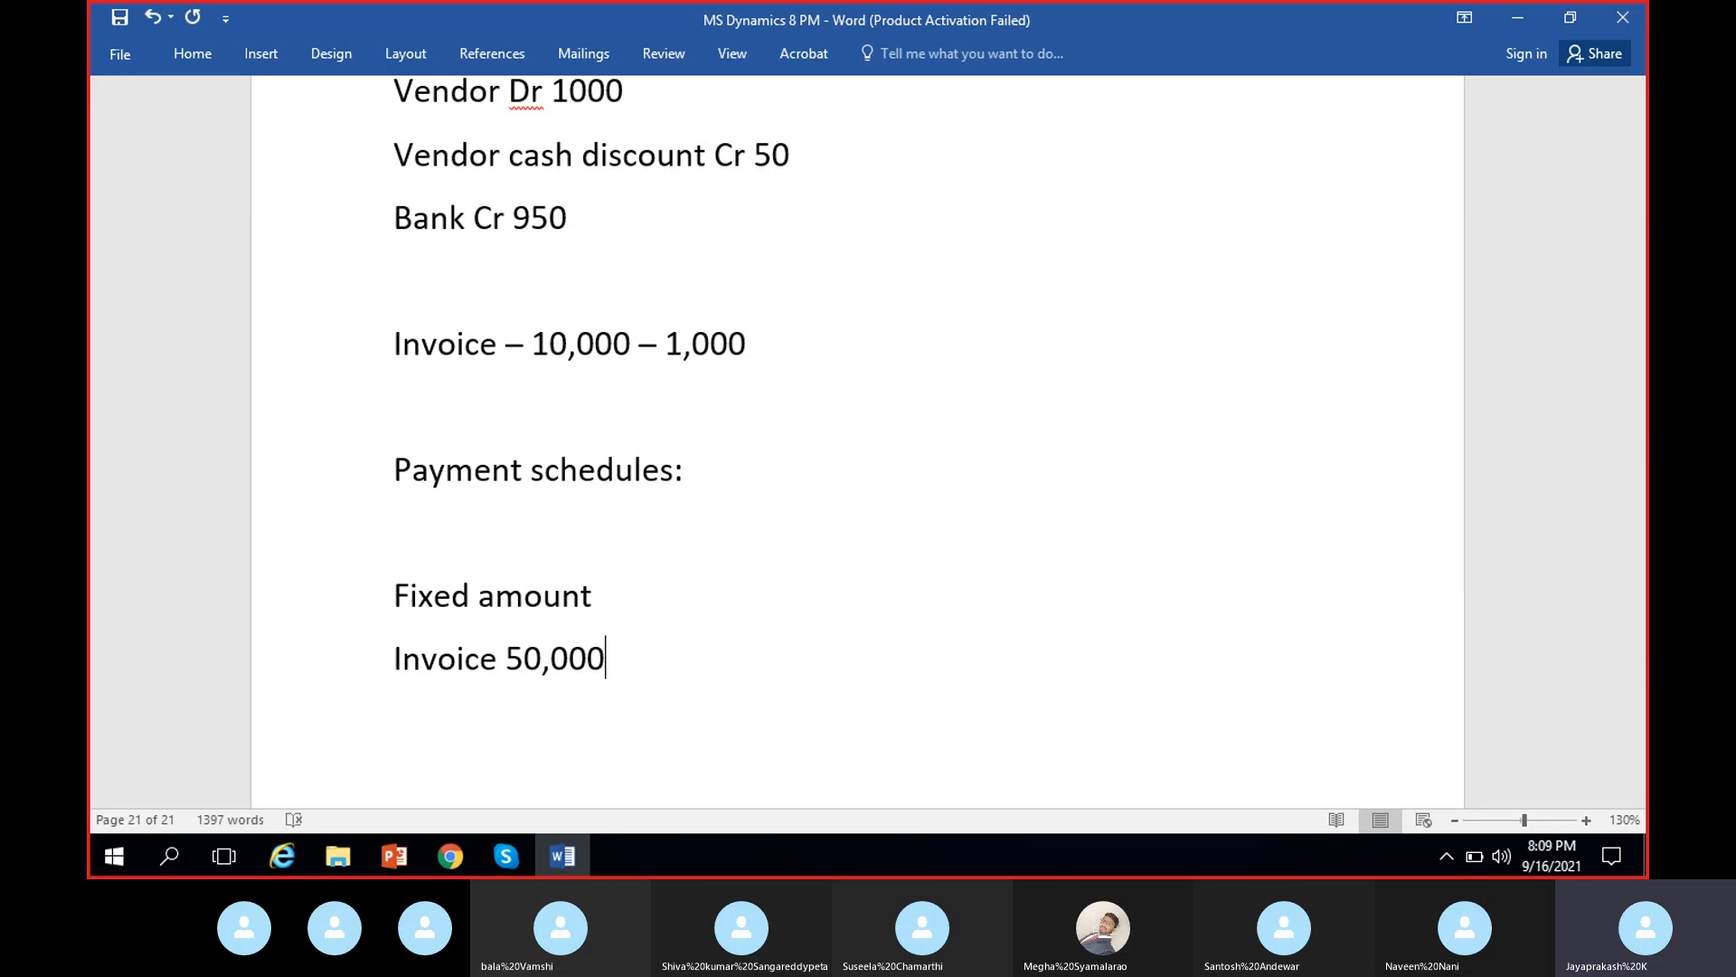
- Put a dash between Invoice and 50,000, and append "– 5000PS" to the end of the line
{"action": "left_click", "coordinate": [507, 657]}
{"action": "key", "text": "BackSpace"}
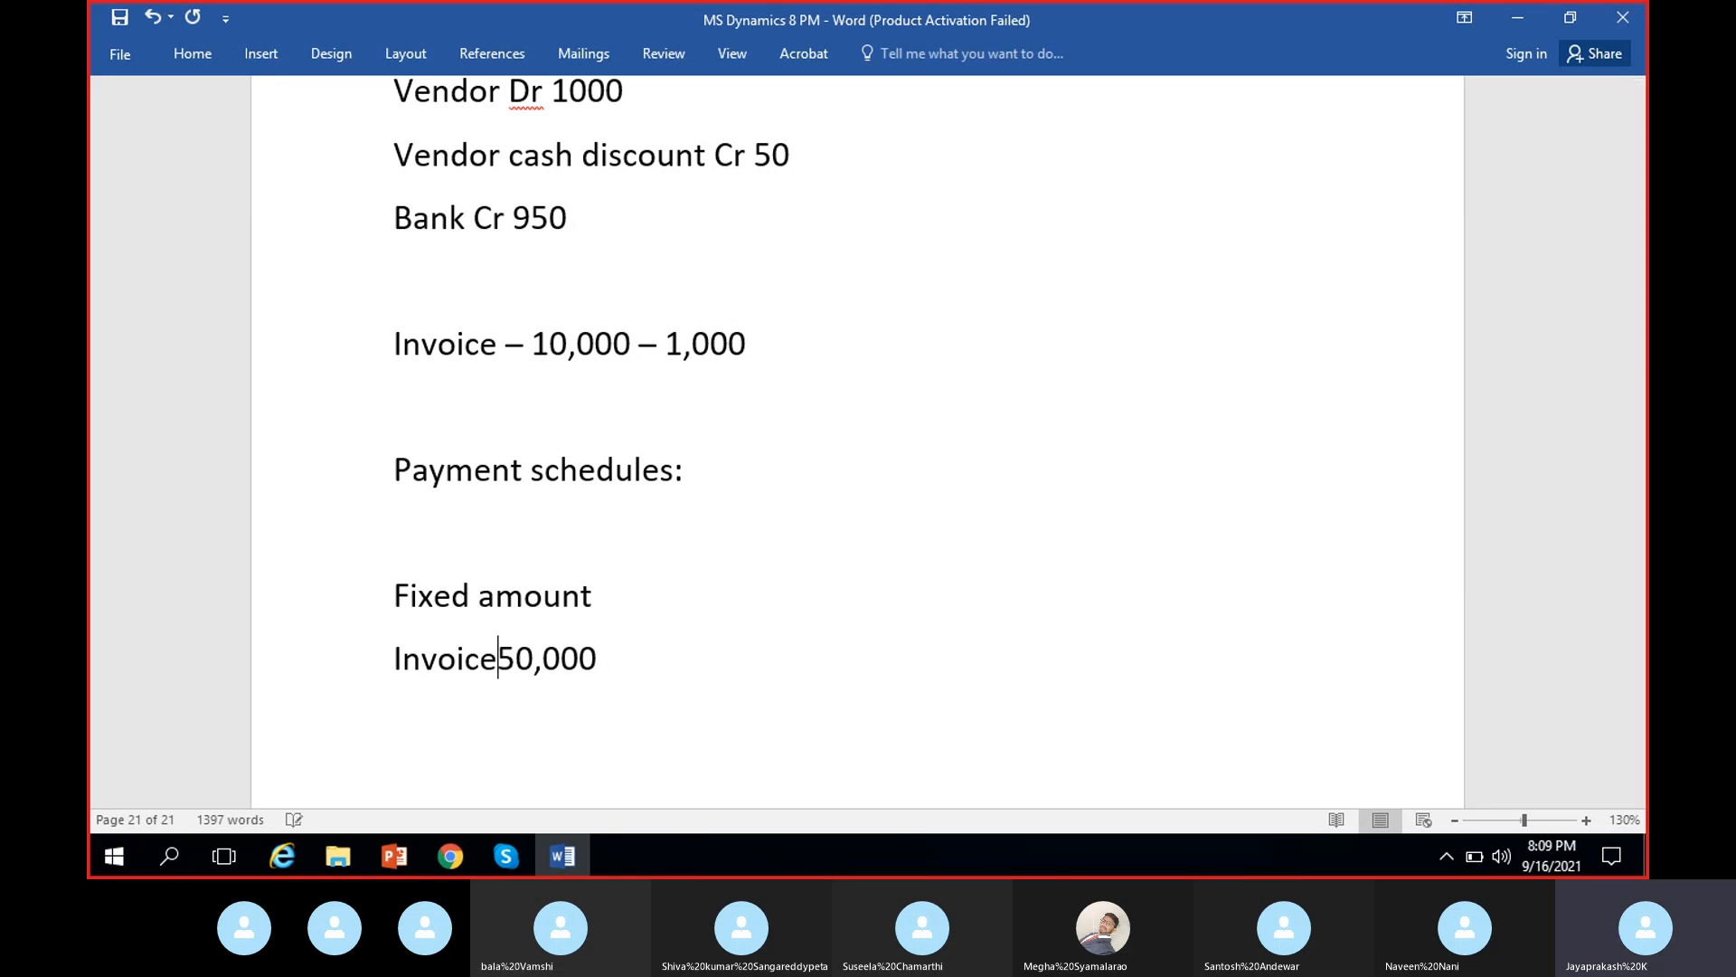
{"action": "type", "text": "-"}
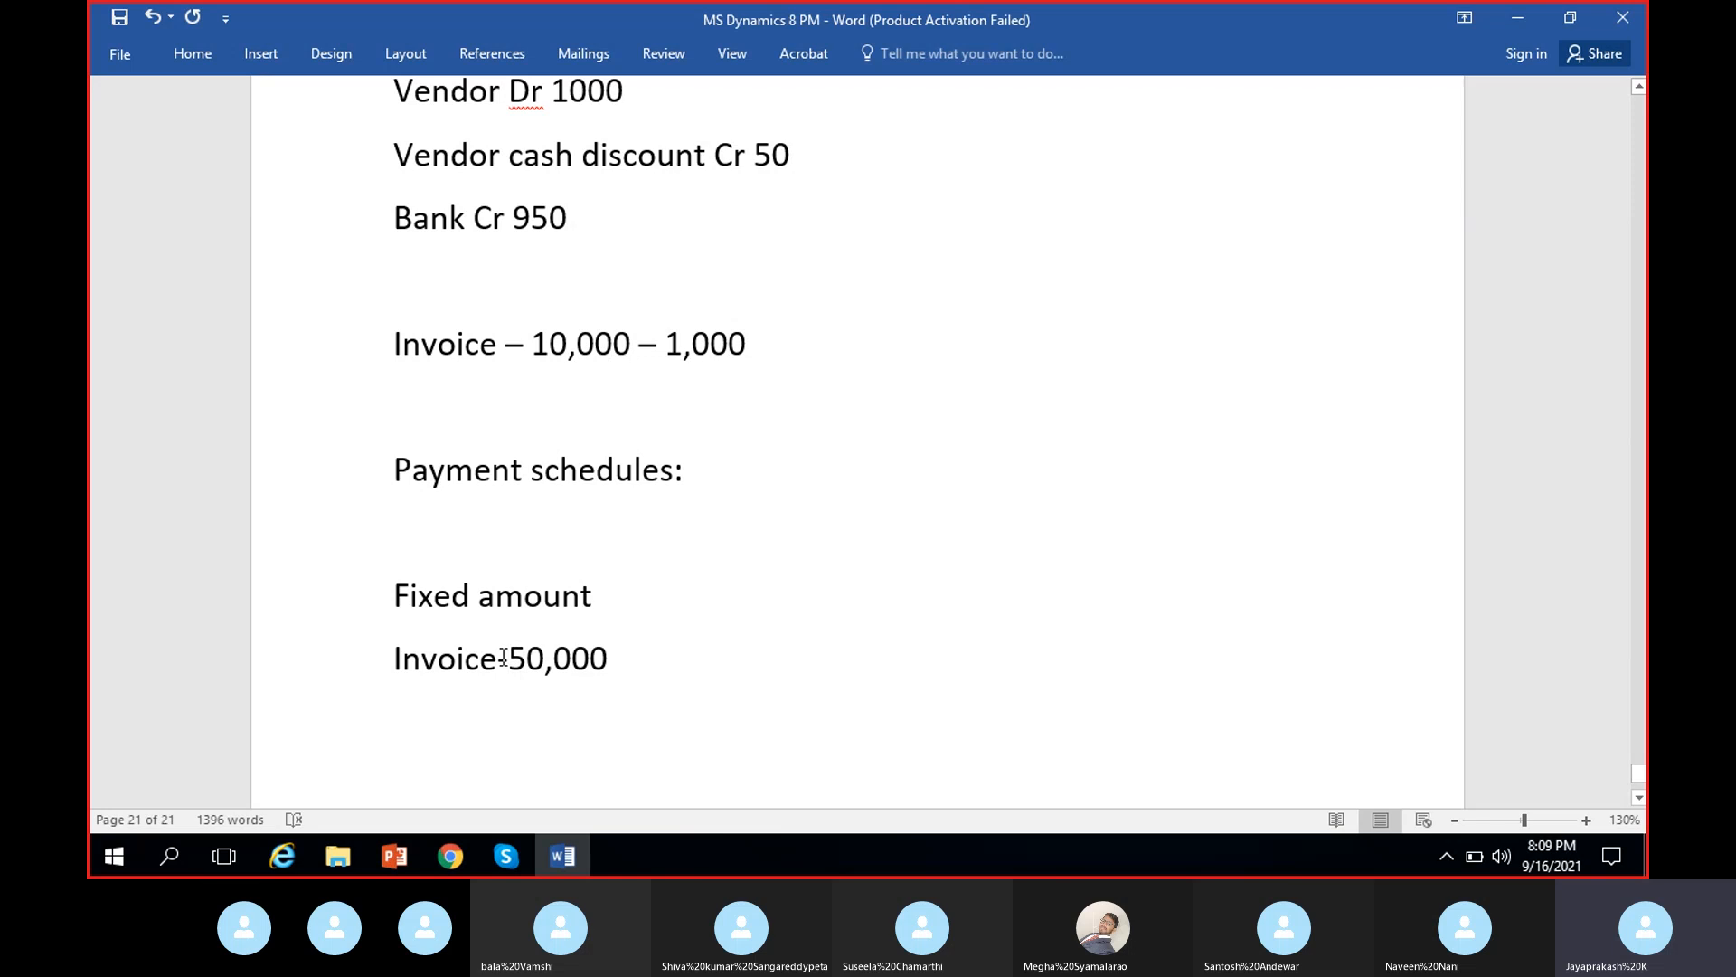
{"action": "left_click", "coordinate": [502, 657]}
{"action": "key", "text": "Right"}
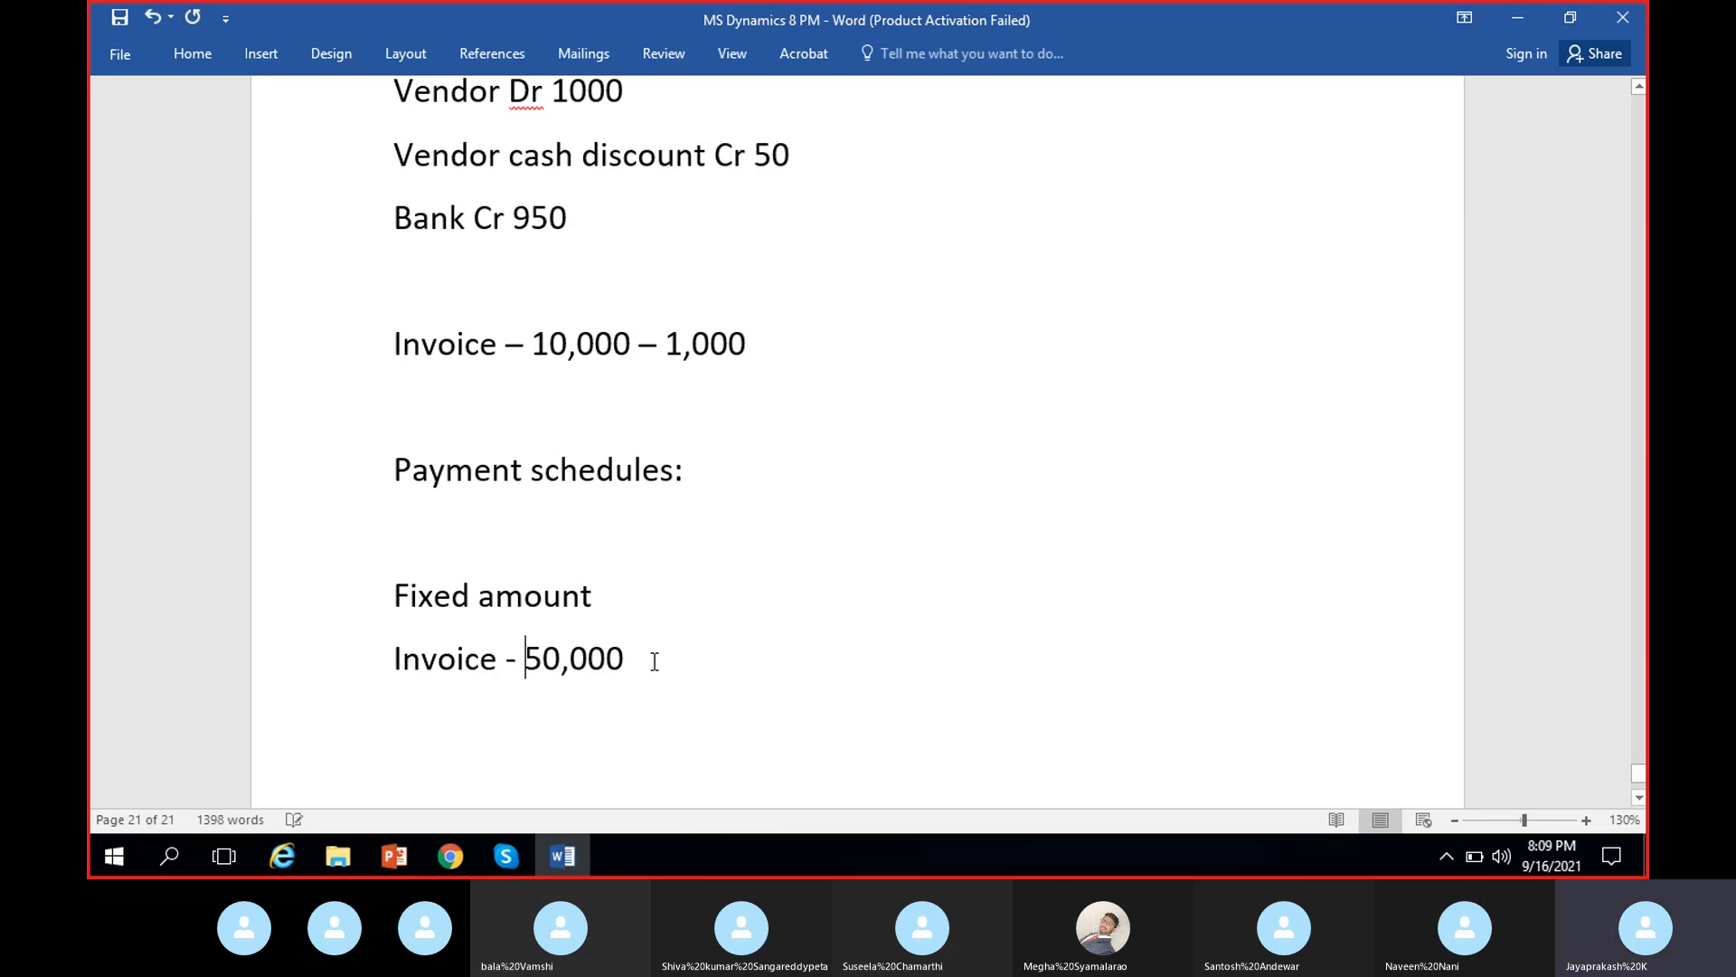
{"action": "left_click", "coordinate": [786, 678]}
{"action": "type", "text": "-"}
{"action": "type", "text": "5000"}
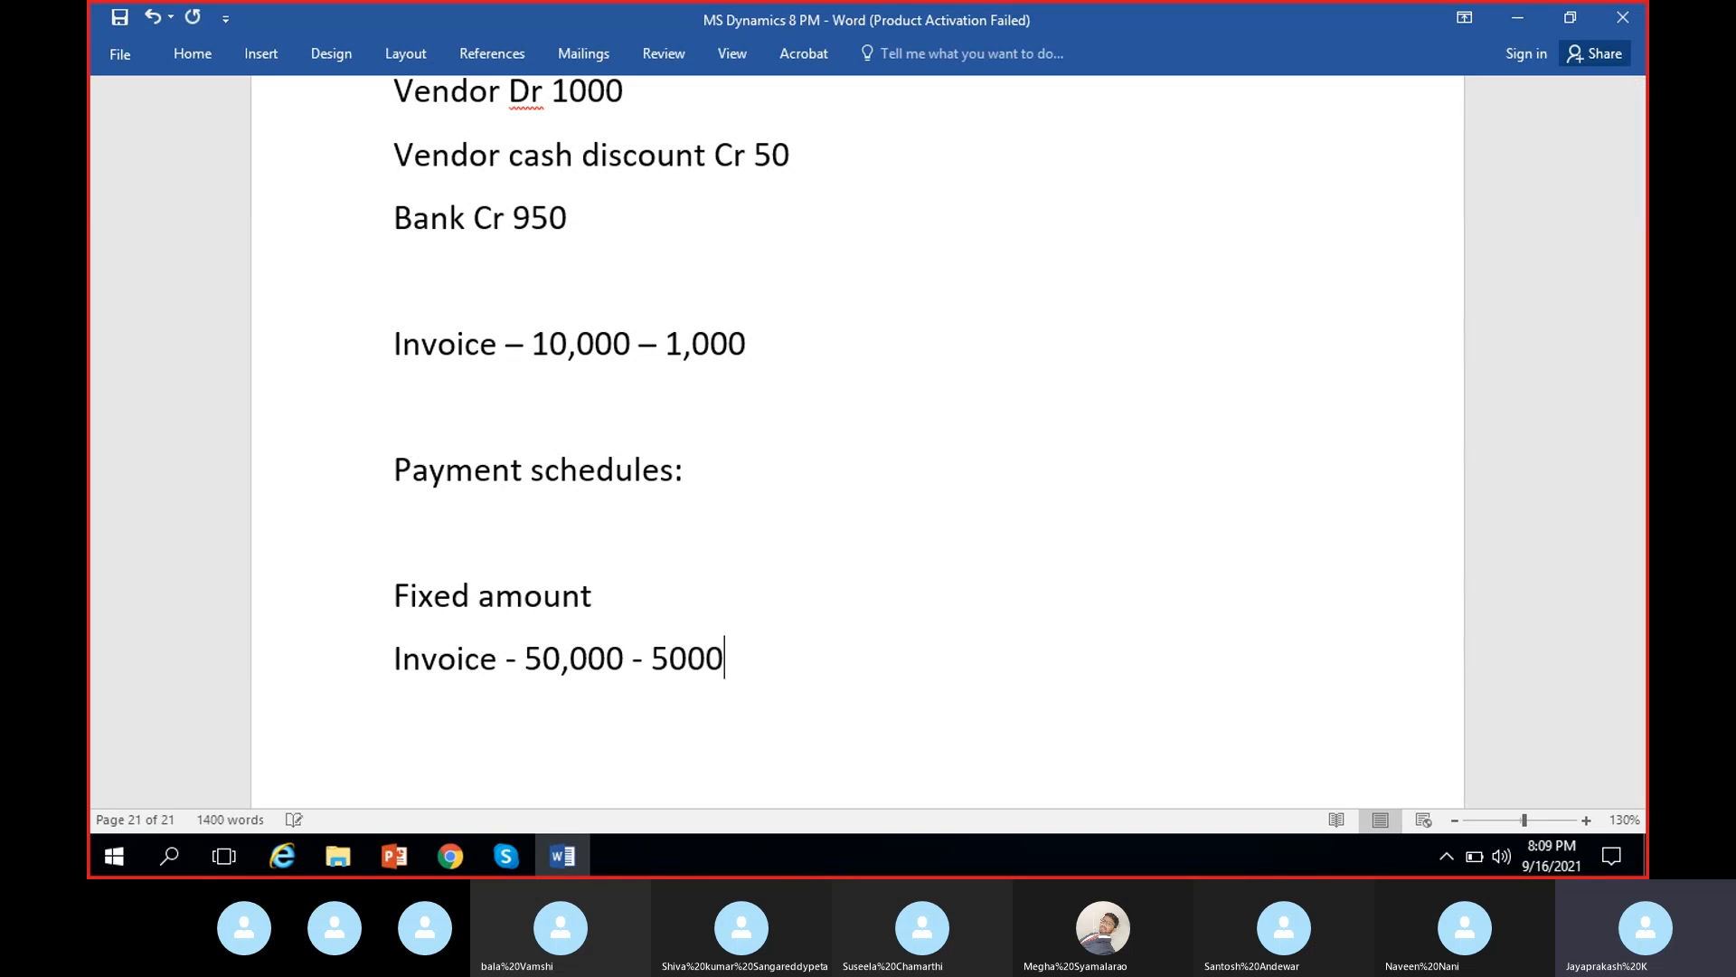
{"action": "type", "text": "P"}
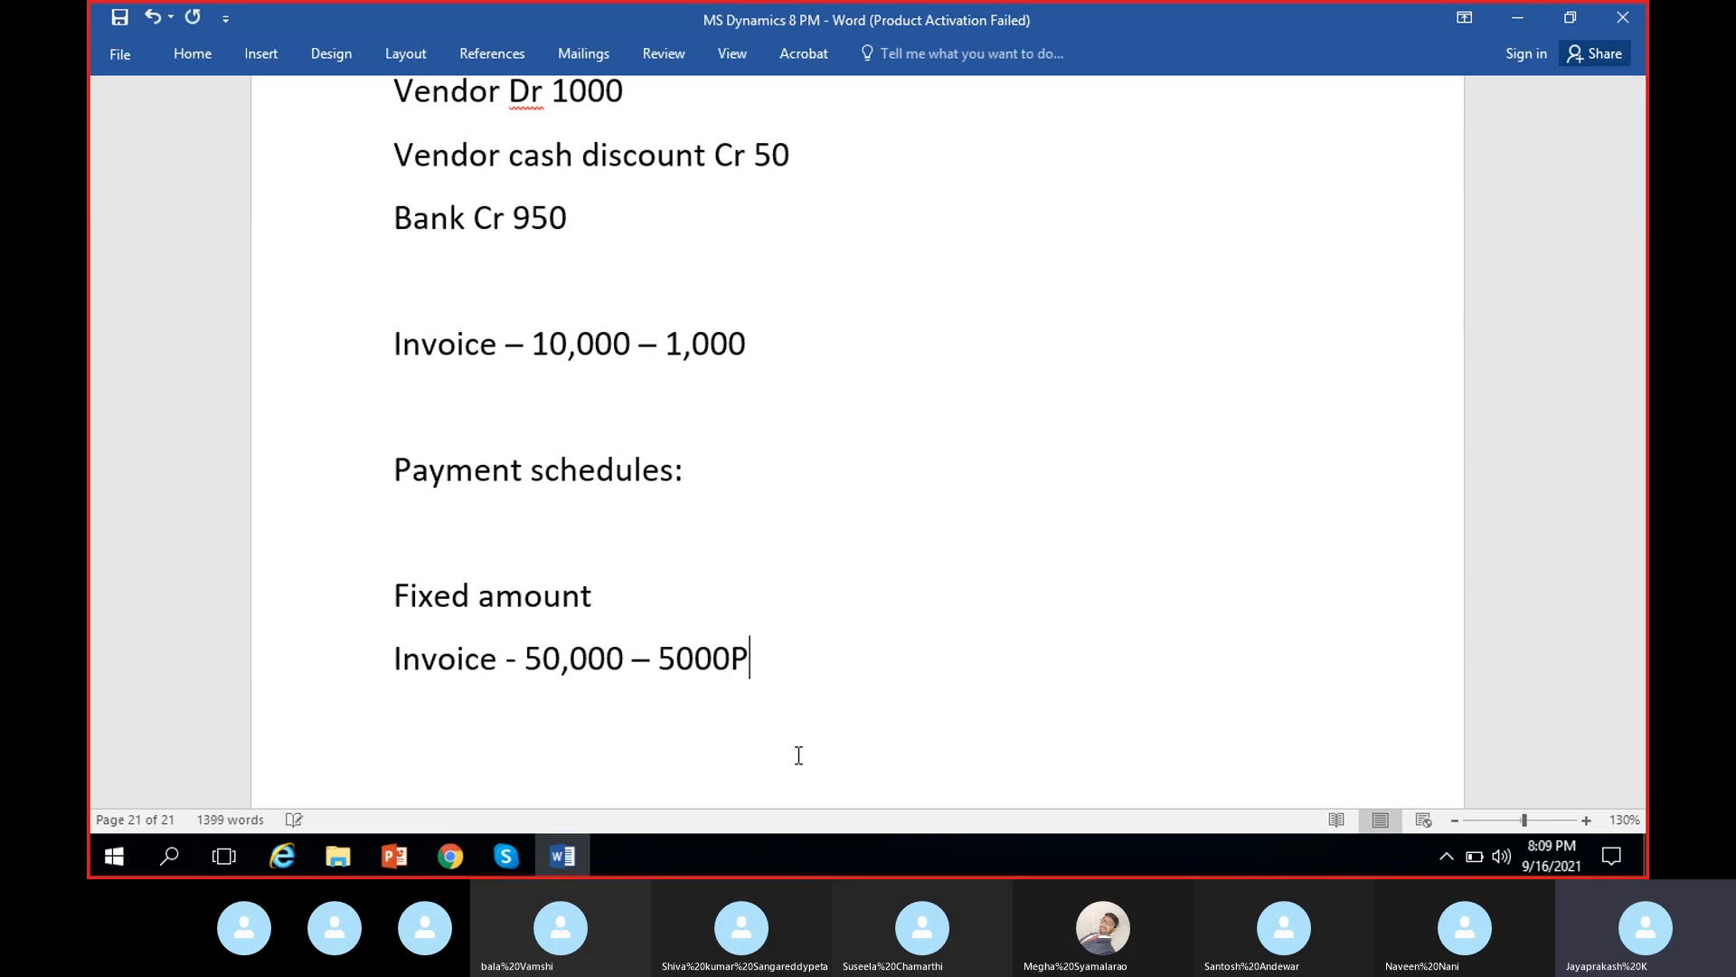
{"action": "type", "text": "S"}
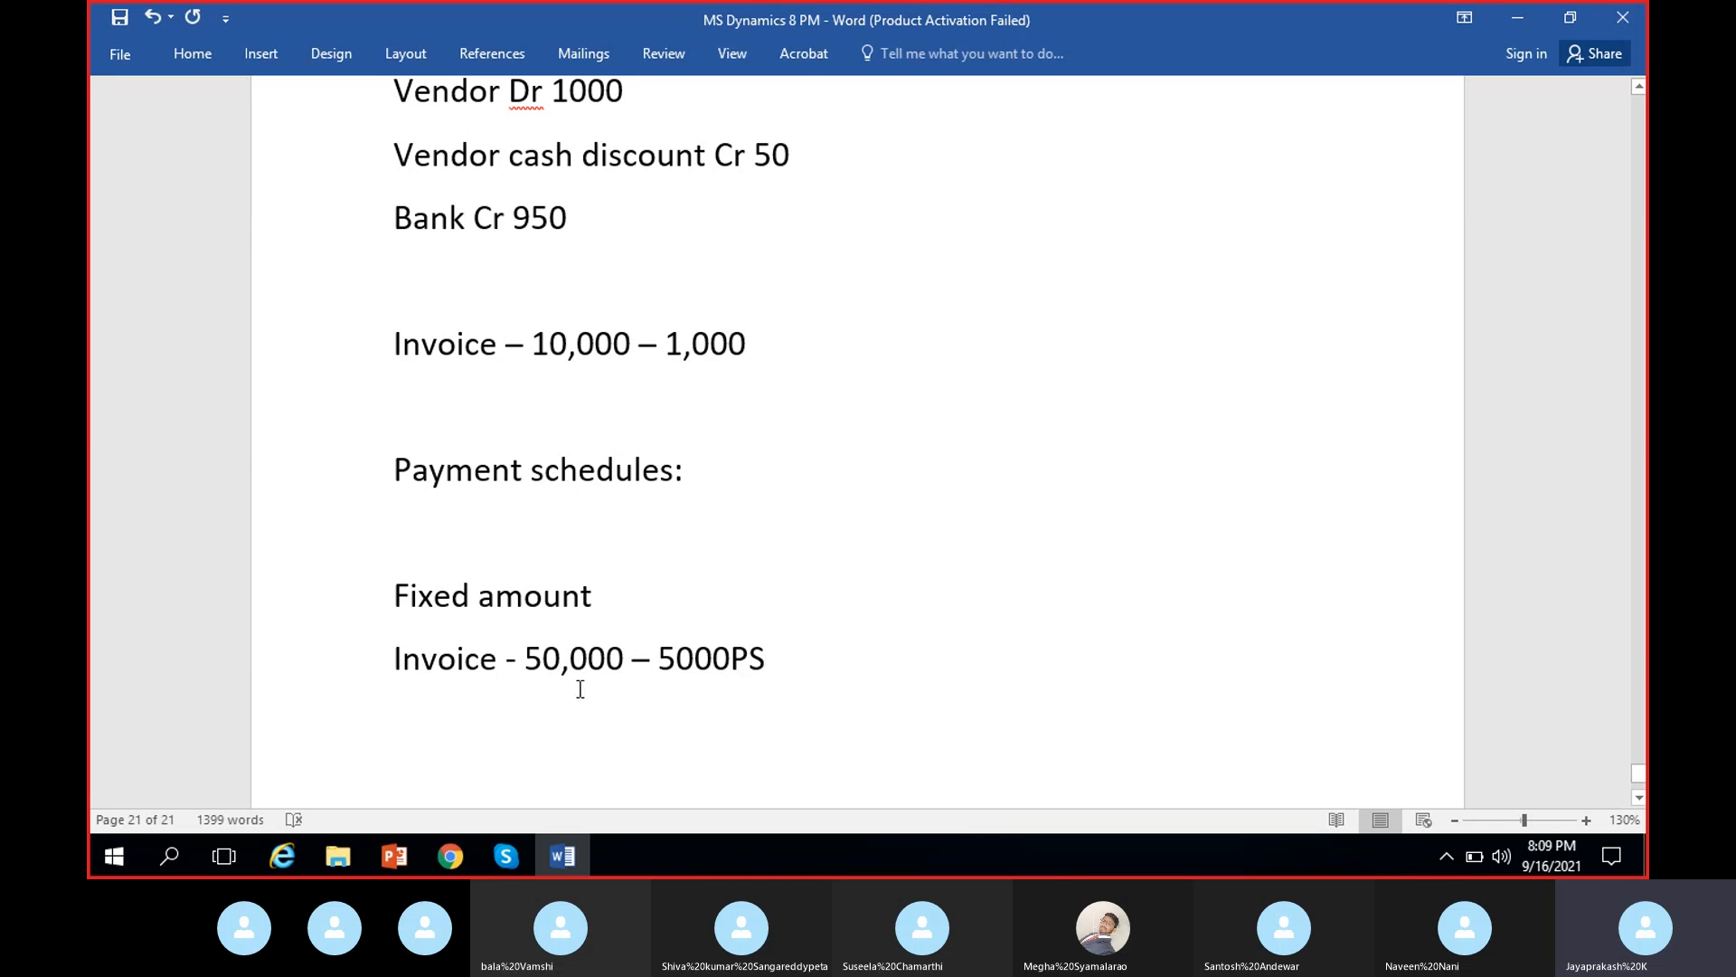
- Highlight the 5000PS text in the 50,000 invoice line to examine it
{"action": "left_click_drag", "start_coordinate": [783, 655], "coordinate": [669, 665]}
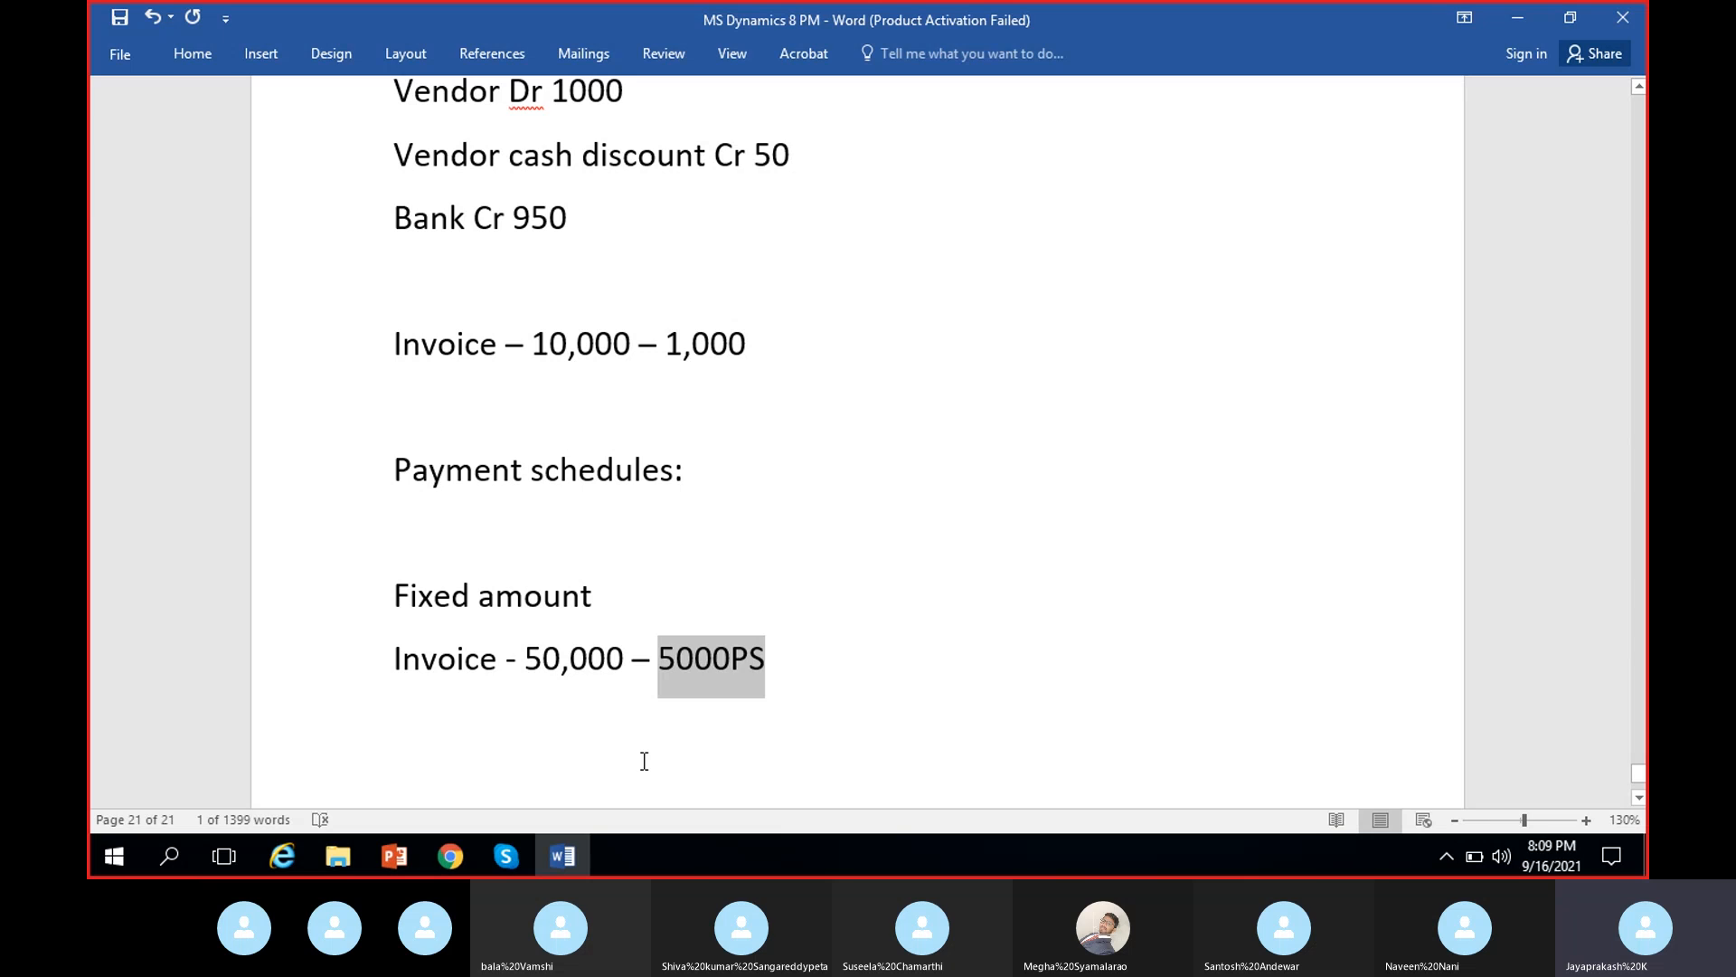
{"action": "left_click", "coordinate": [772, 692]}
{"action": "left_click_drag", "start_coordinate": [772, 659], "coordinate": [657, 660]}
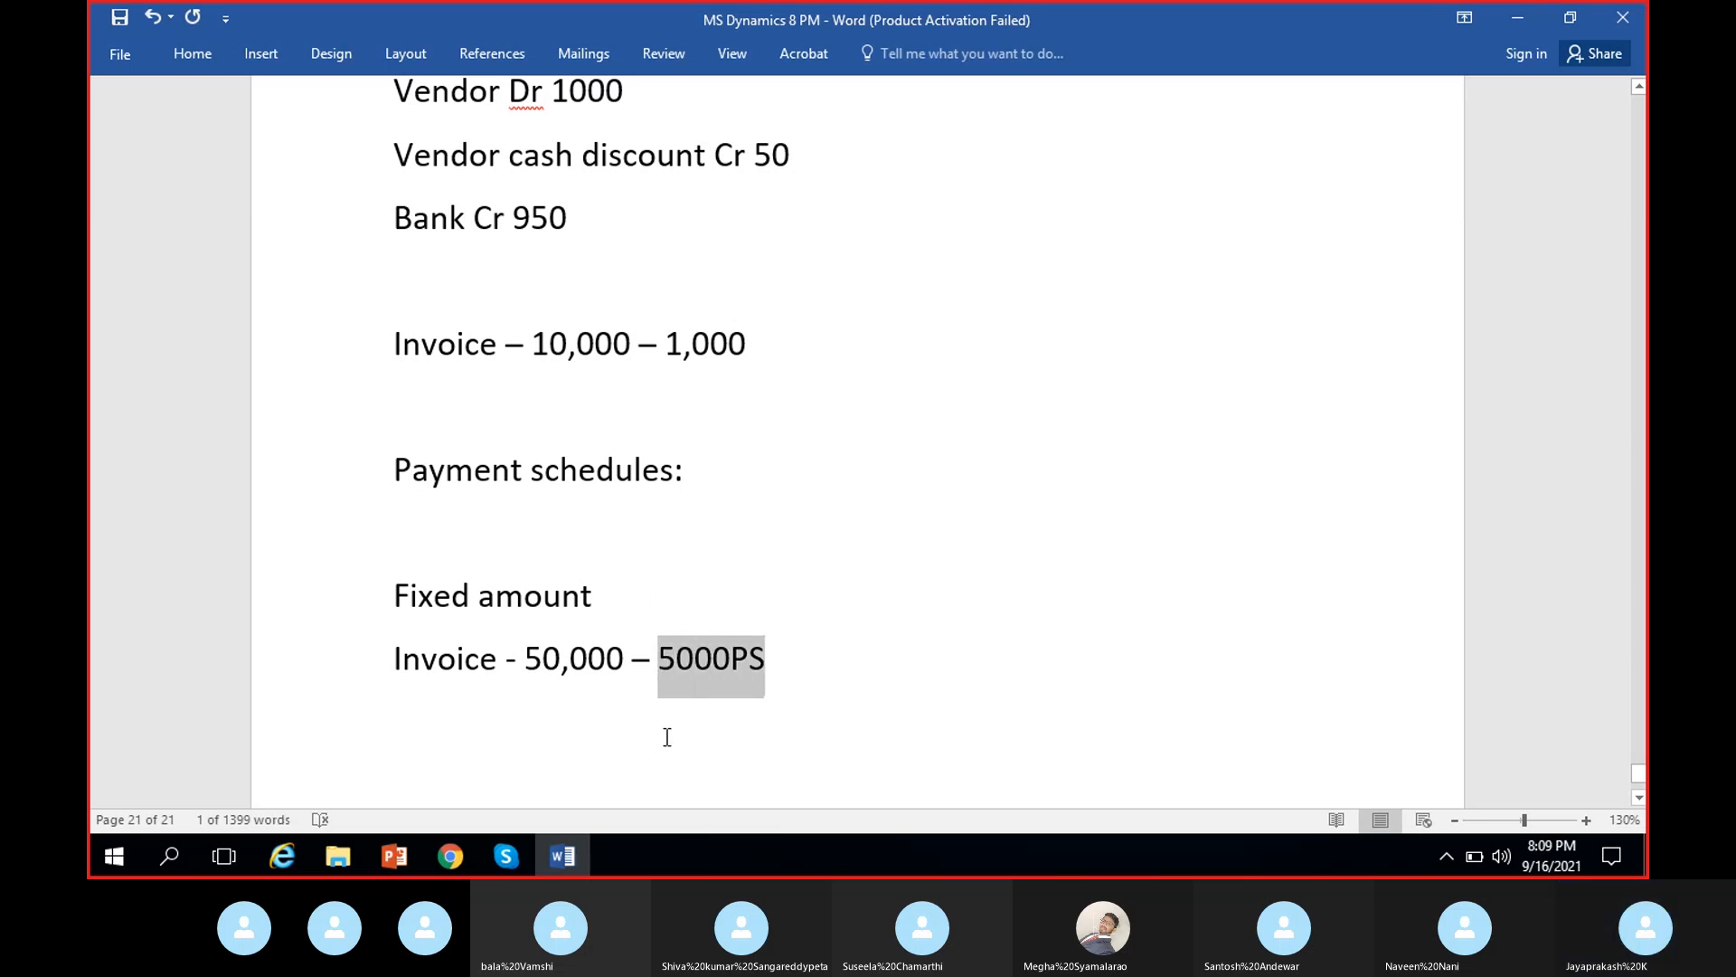
{"action": "left_click", "coordinate": [774, 696]}
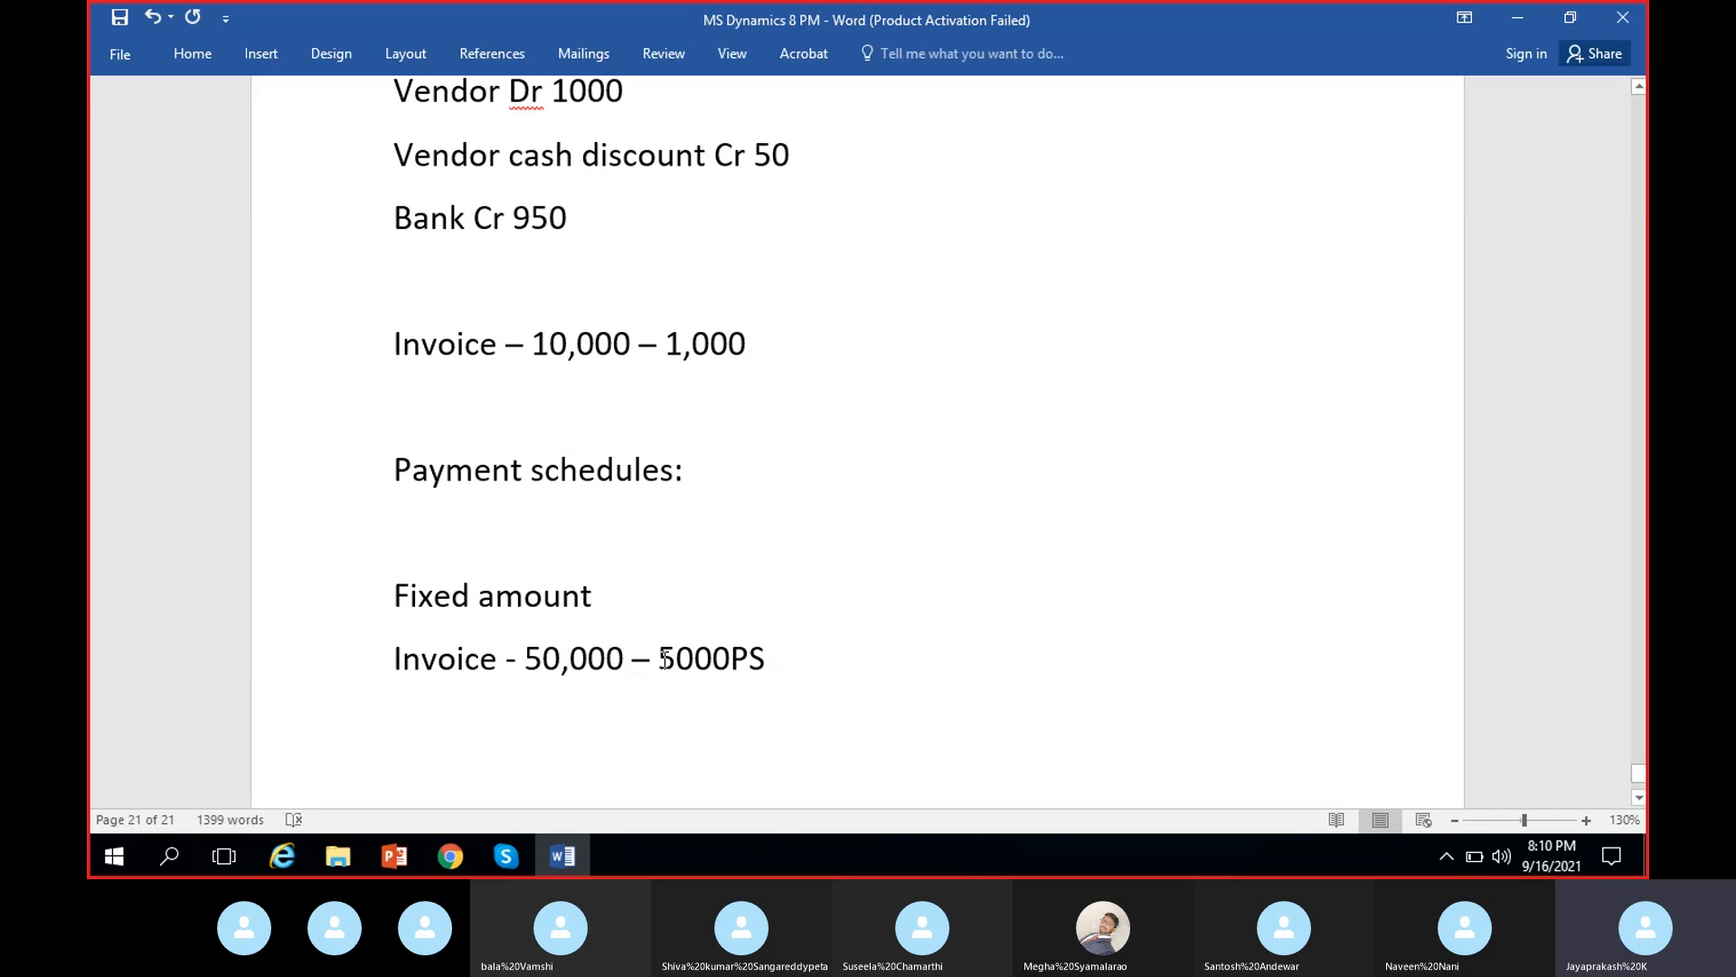
{"action": "left_click_drag", "start_coordinate": [663, 659], "coordinate": [769, 670]}
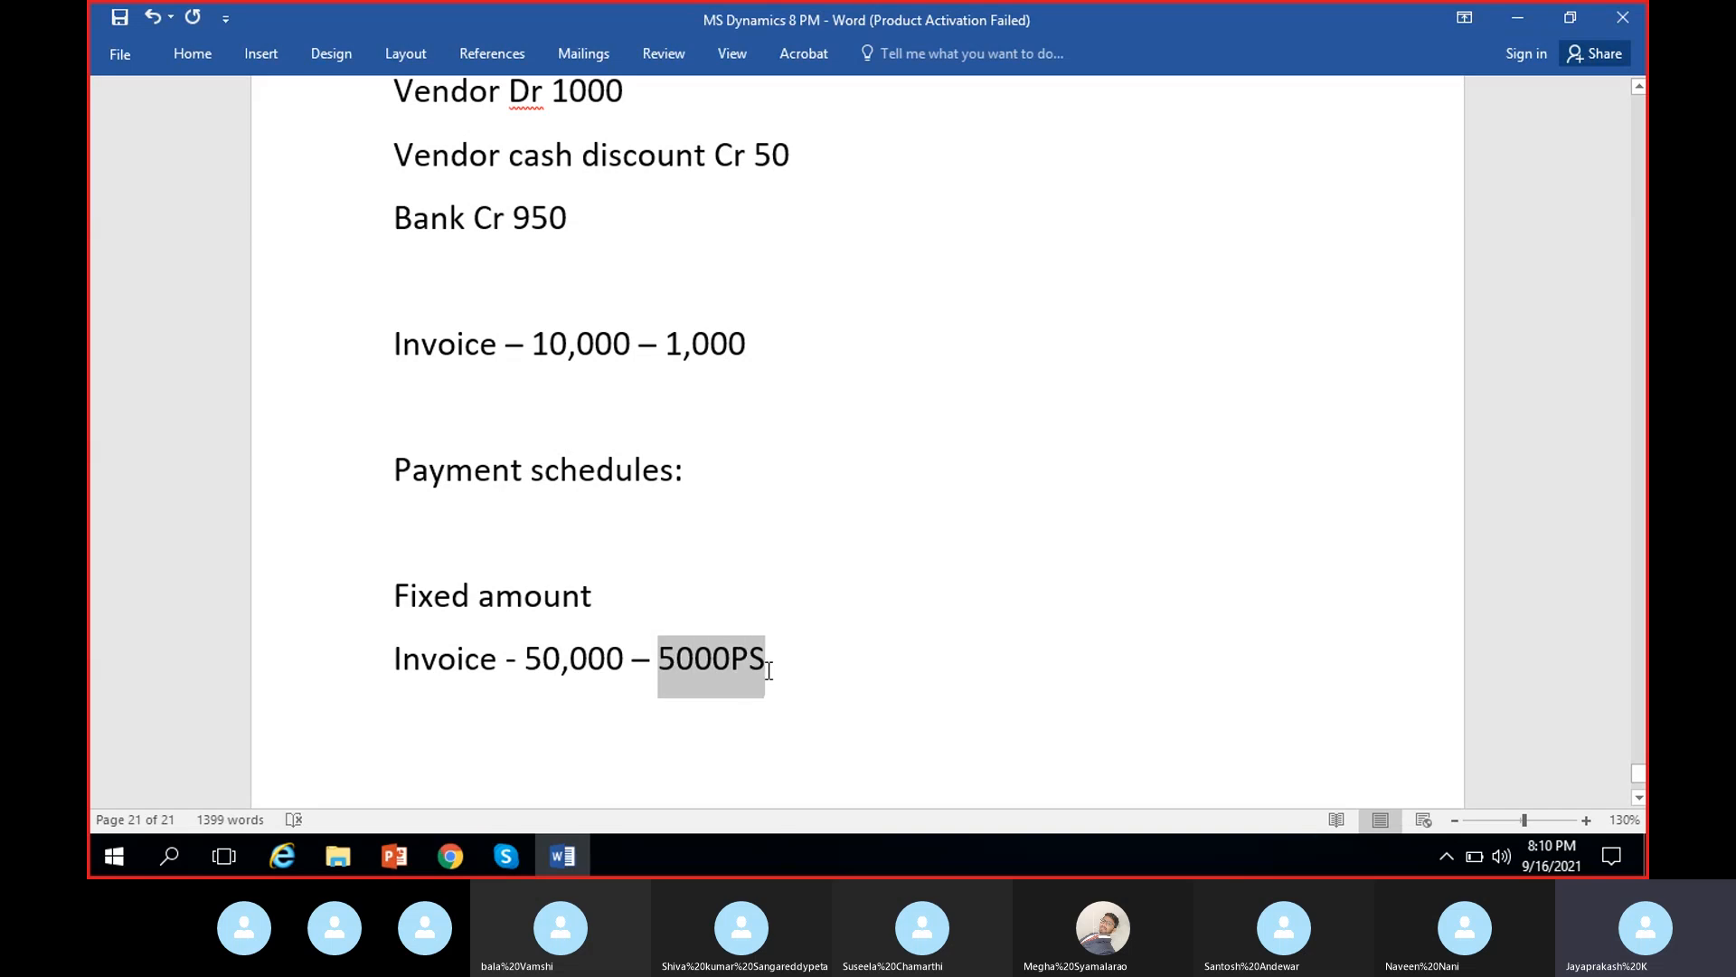
- Switch to Dynamics 365 and set the 5000FA schedule's payment interval to Months with a change of 1
{"action": "left_click", "coordinate": [456, 856]}
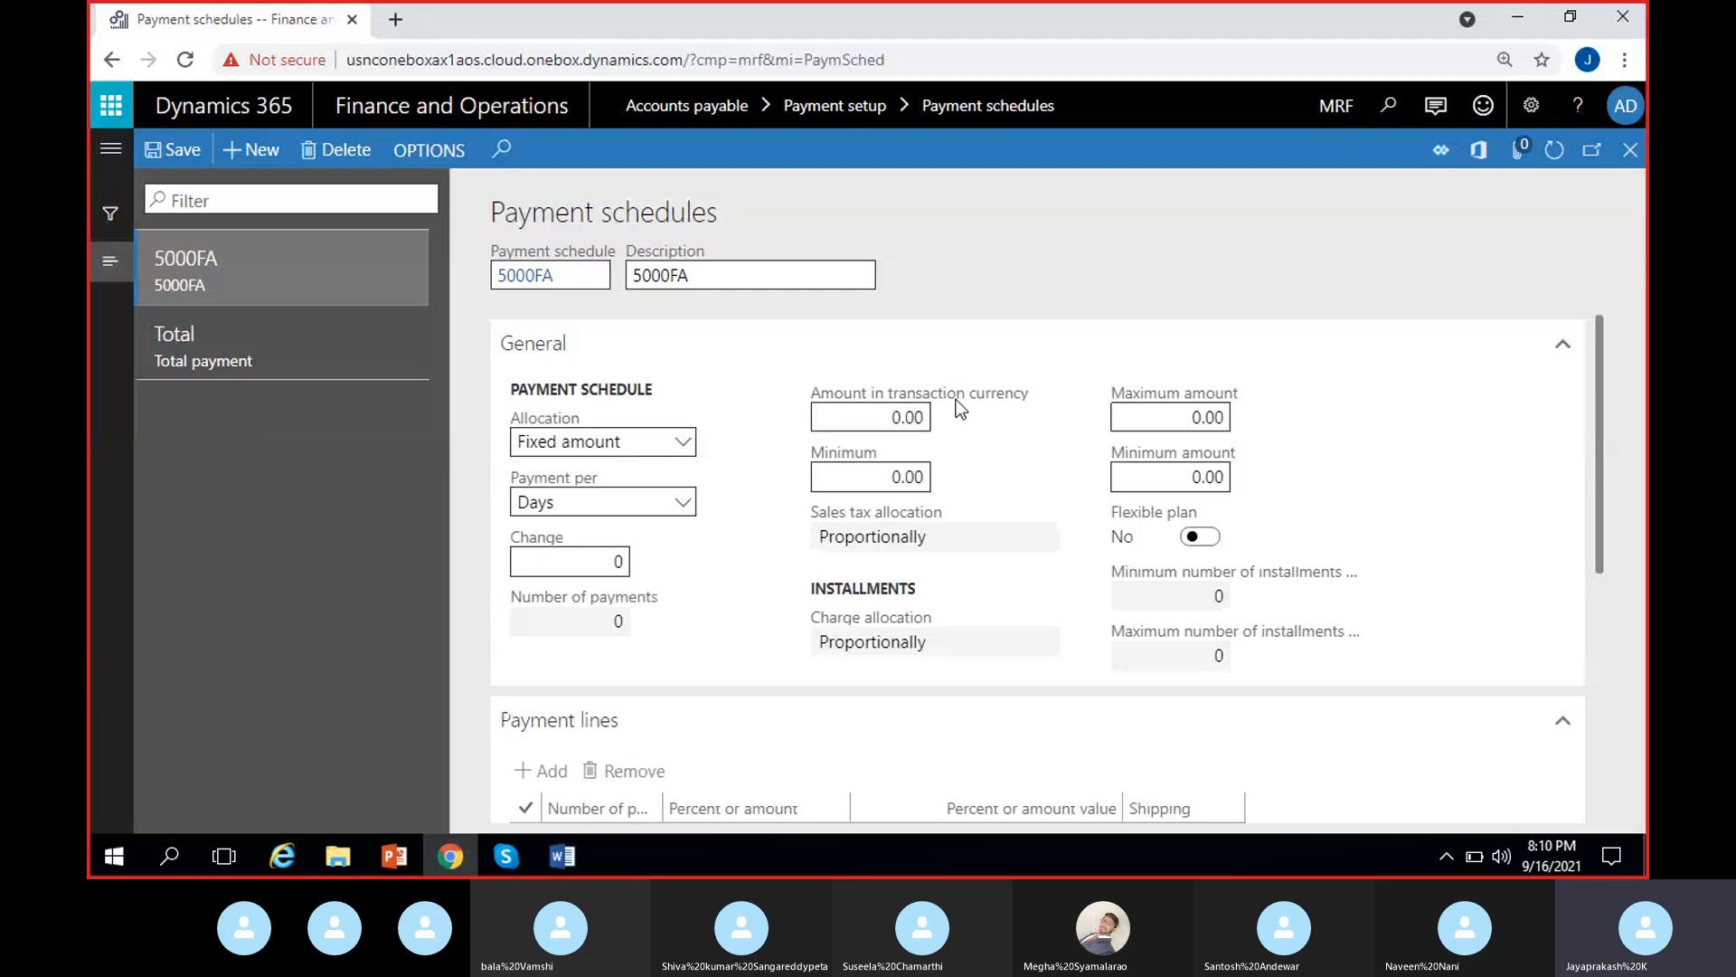
{"action": "left_click", "coordinate": [867, 417]}
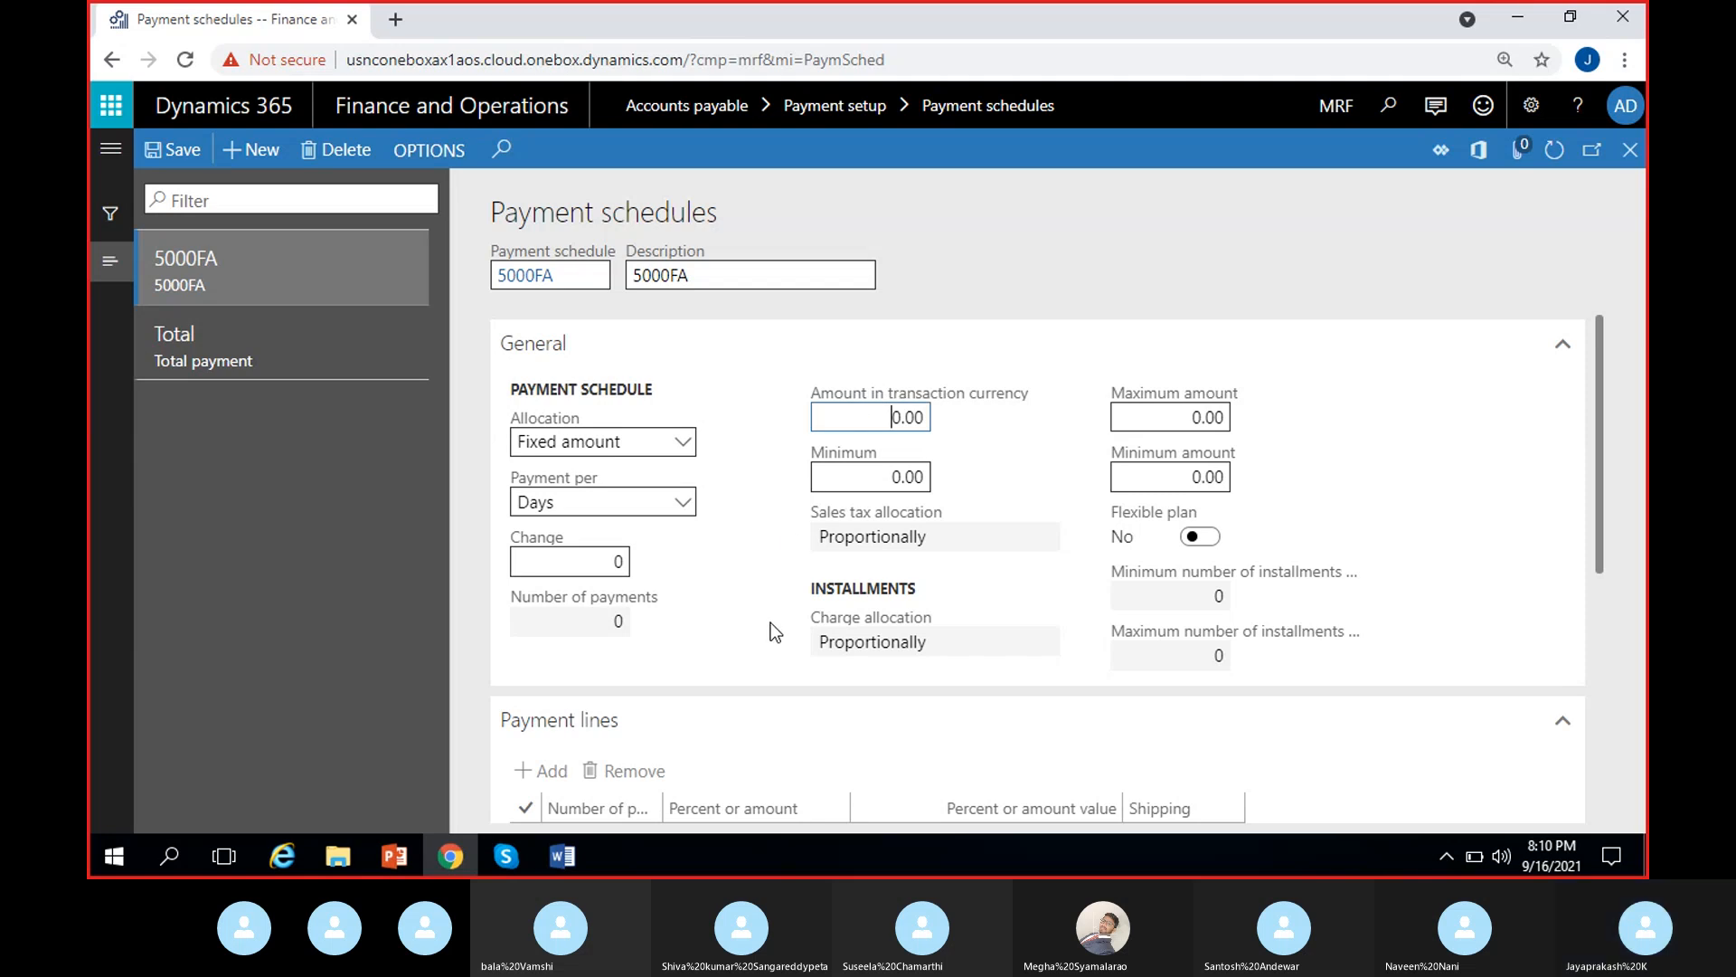
{"action": "left_click", "coordinate": [754, 468]}
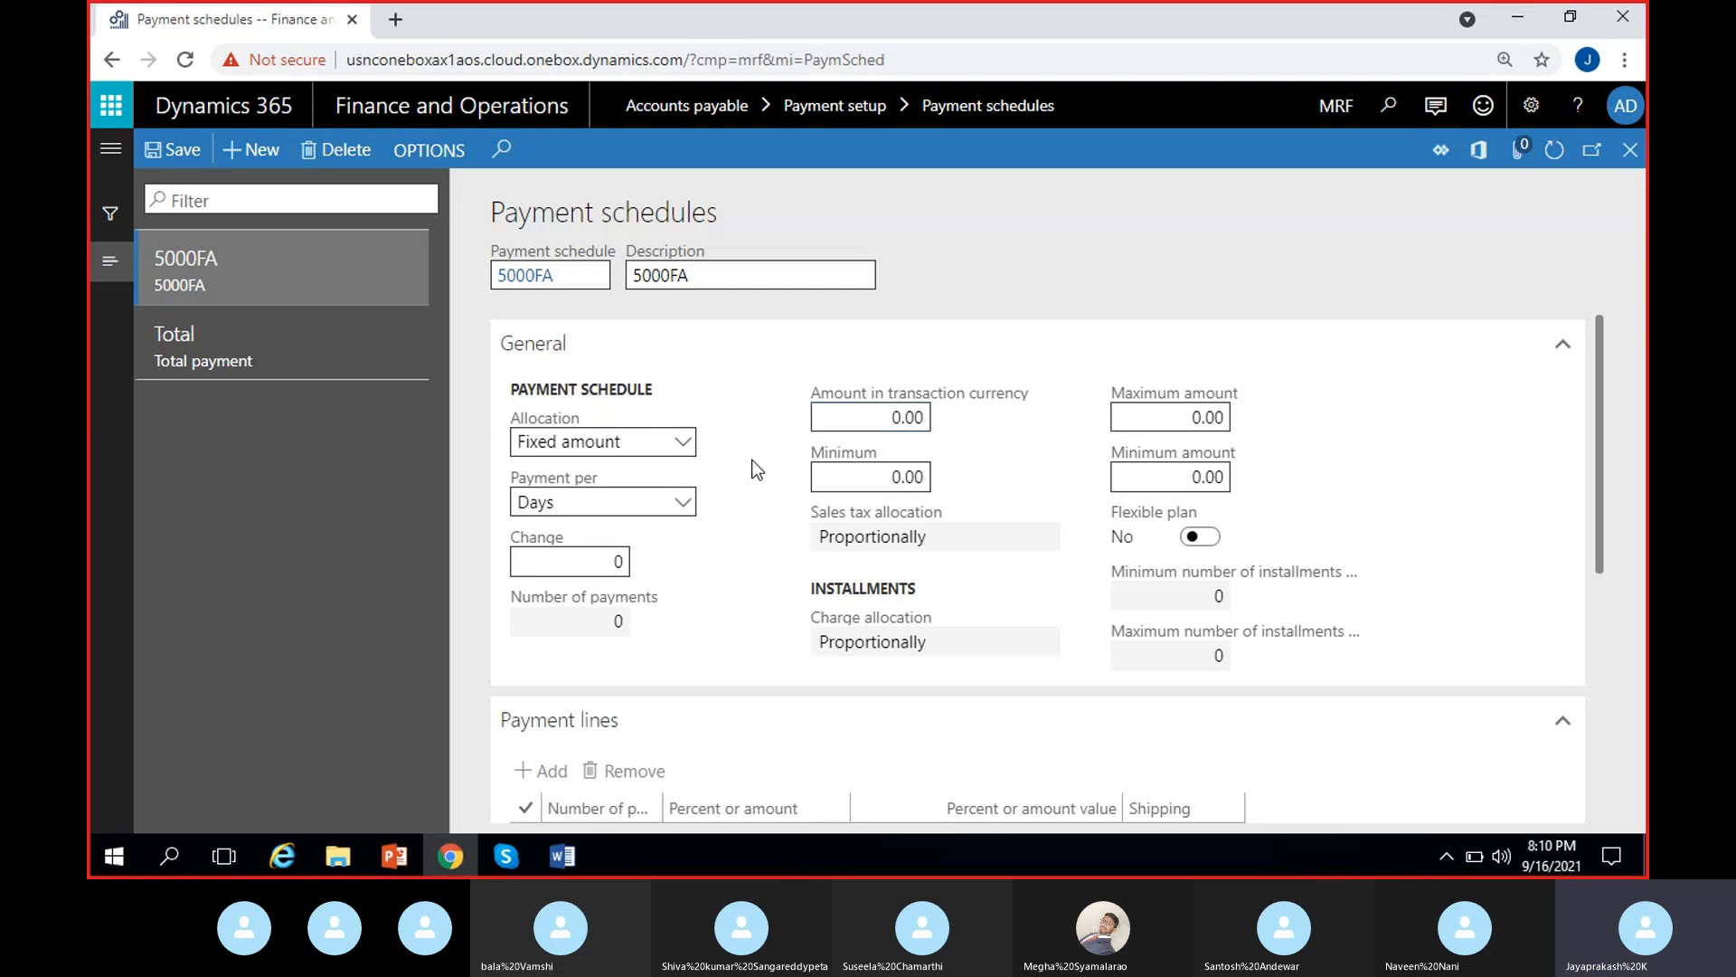
{"action": "left_click", "coordinate": [682, 501]}
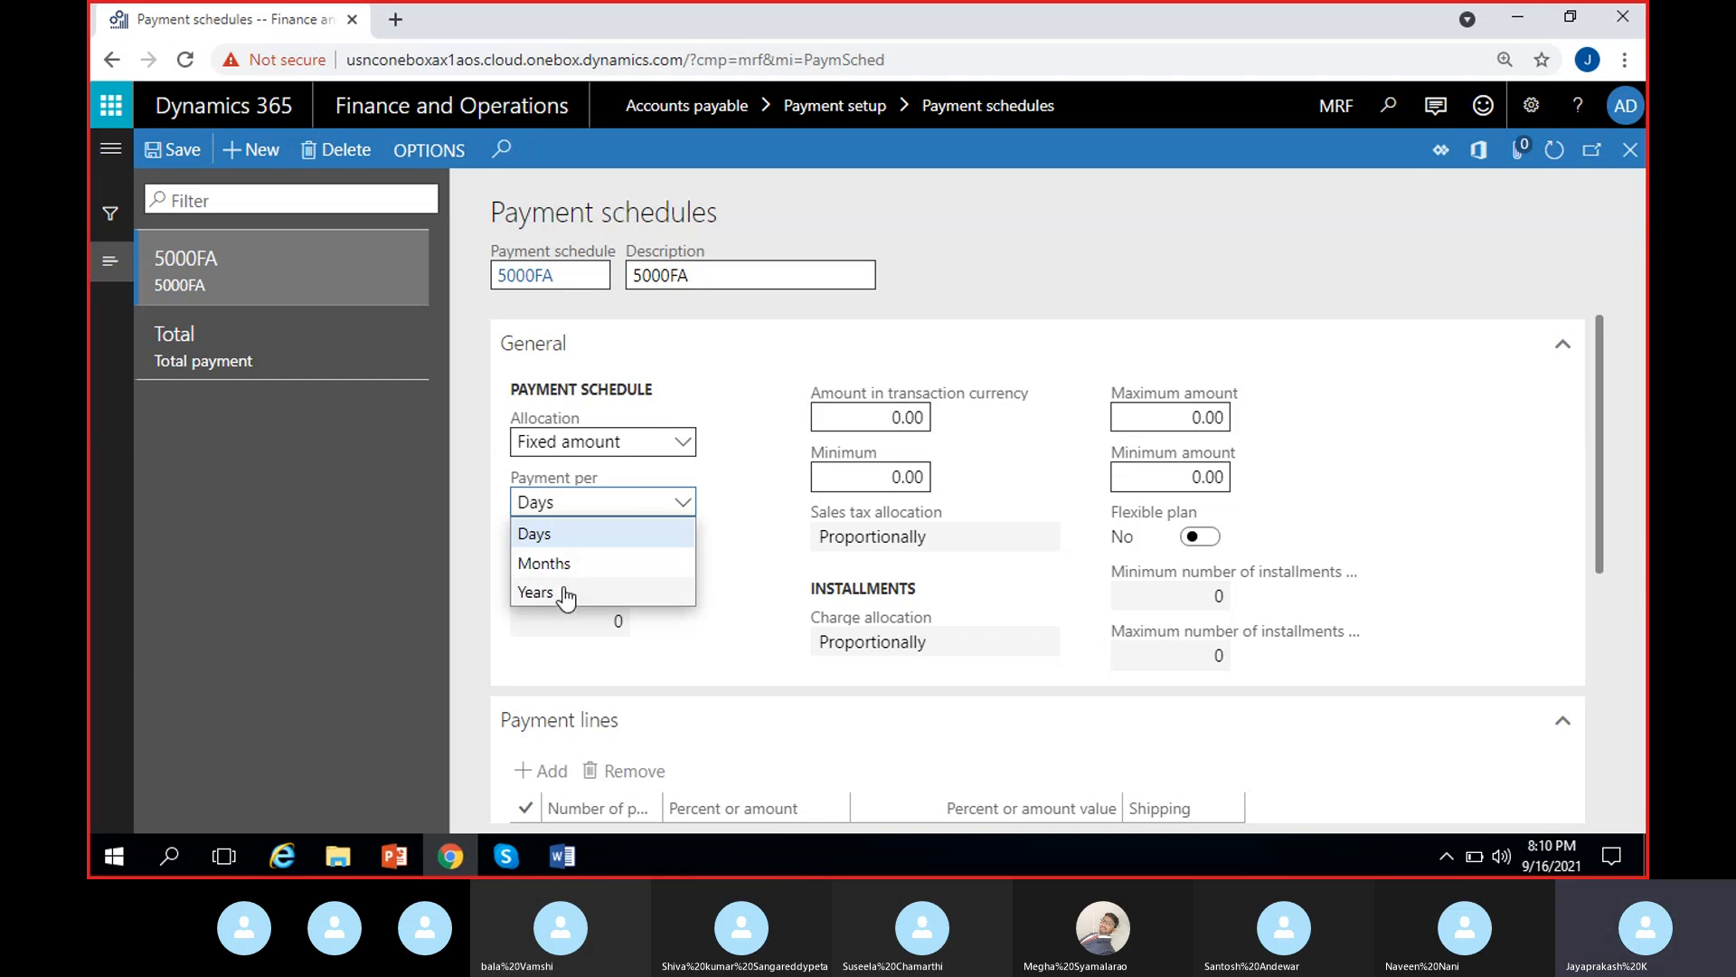
{"action": "left_click", "coordinate": [545, 563]}
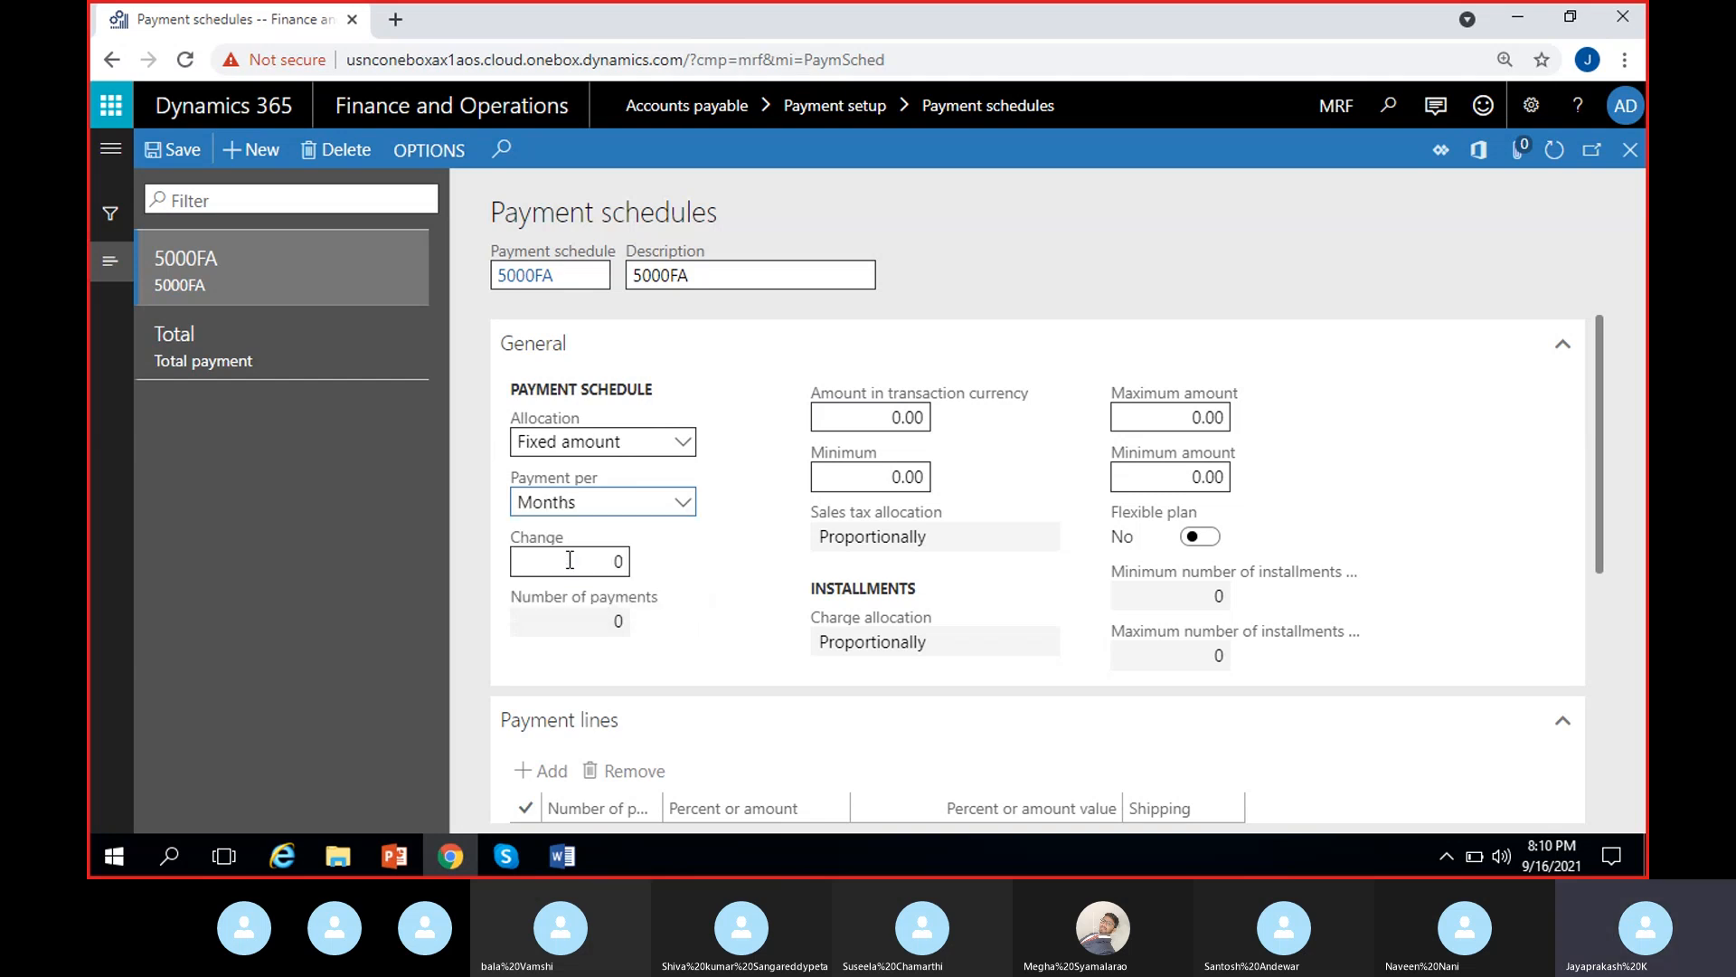
{"action": "key", "text": "Tab"}
{"action": "type", "text": "1"}
{"action": "key", "text": "BackSpace"}
{"action": "type", "text": "2"}
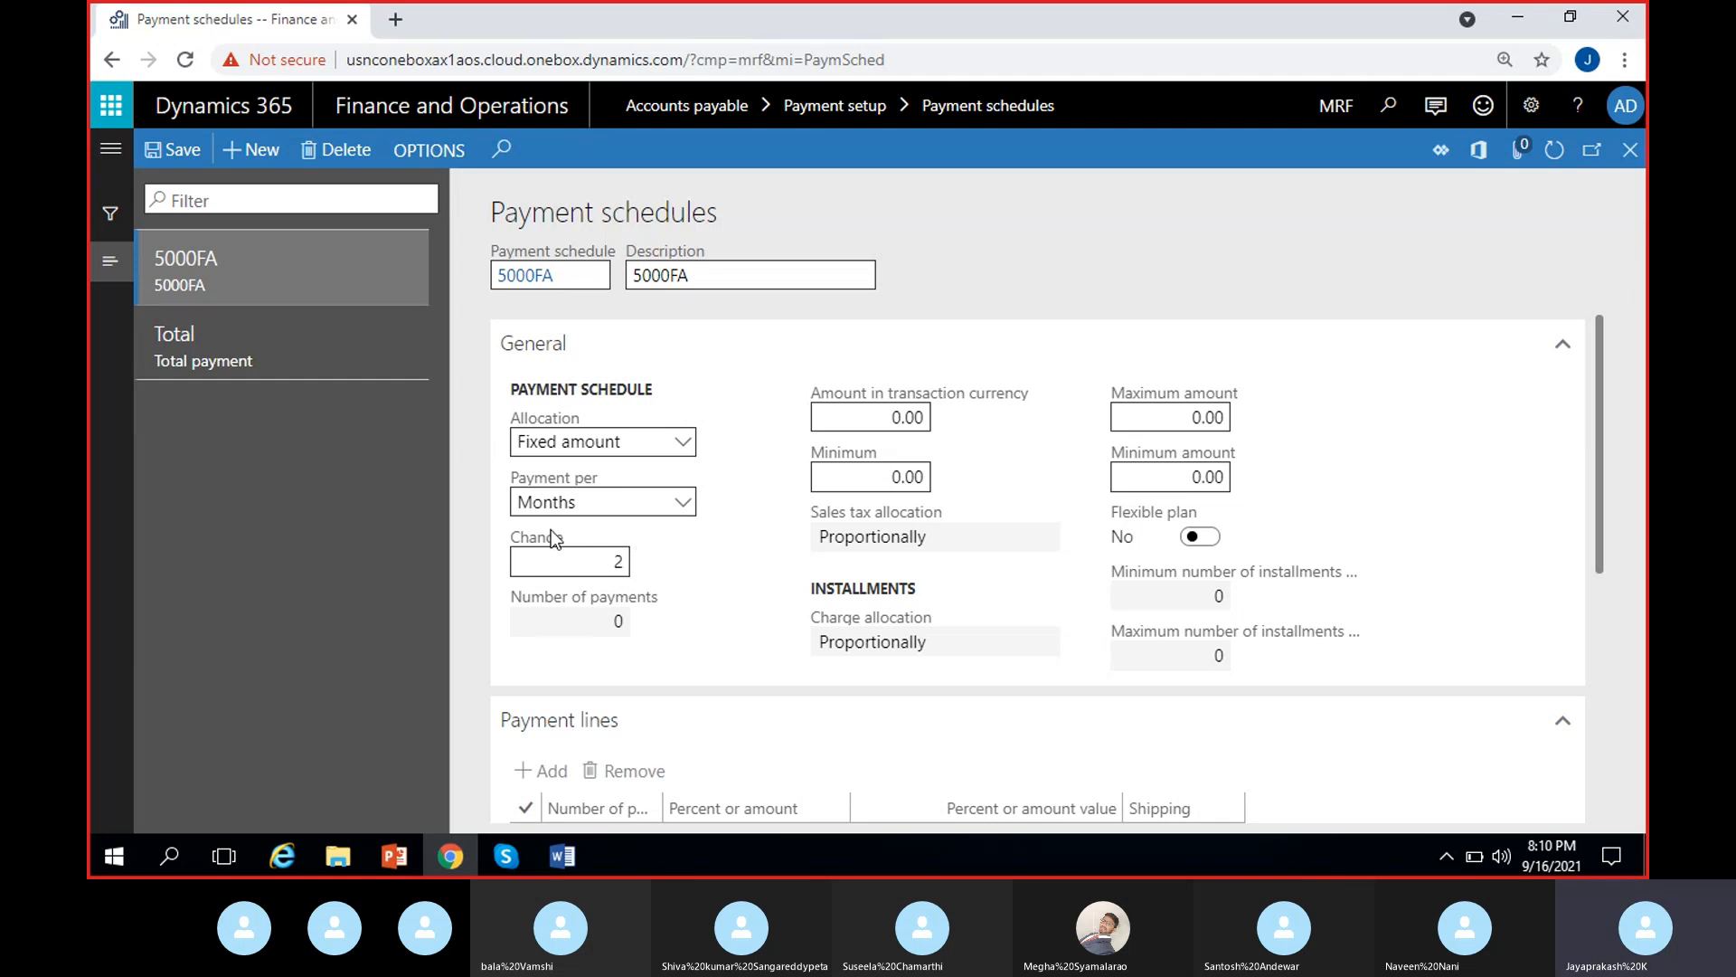
{"action": "left_click", "coordinate": [615, 562]}
{"action": "type", "text": "1"}
{"action": "left_click", "coordinate": [685, 566]}
- Check the invoice line in the Word notes, and set the 5000FA schedule's amount in transaction currency to 5,000 in Dynamics 365
{"action": "left_click", "coordinate": [560, 855]}
{"action": "left_click", "coordinate": [589, 667]}
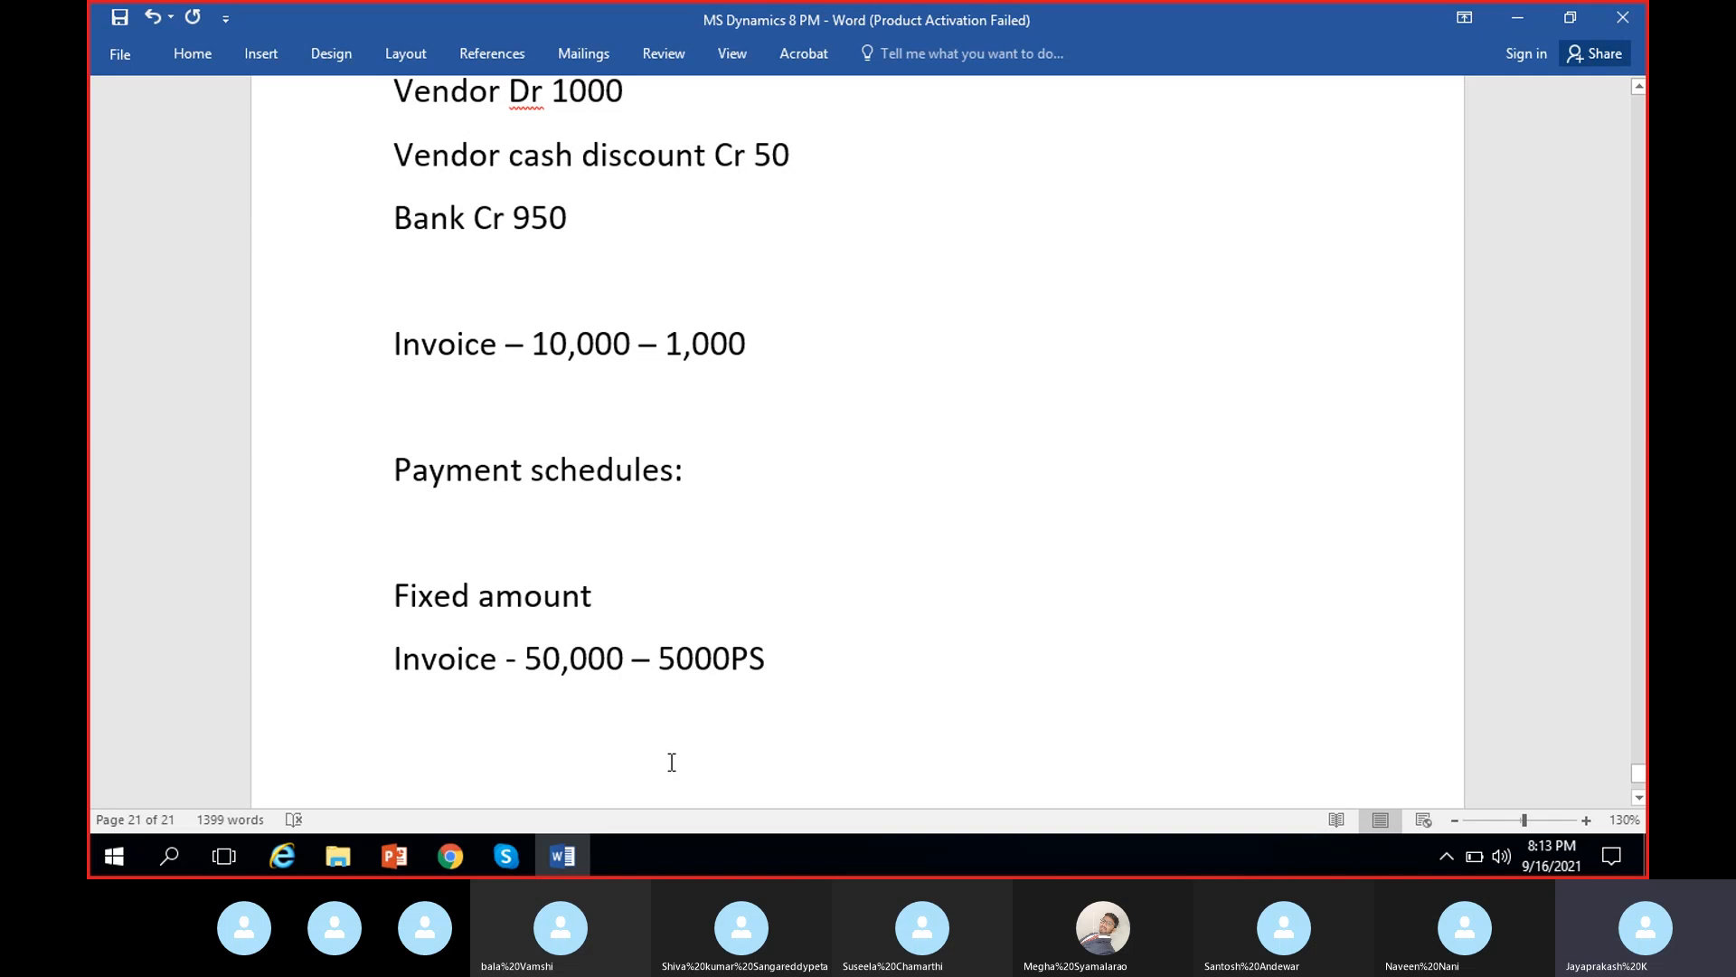
{"action": "key", "text": "alt+Tab"}
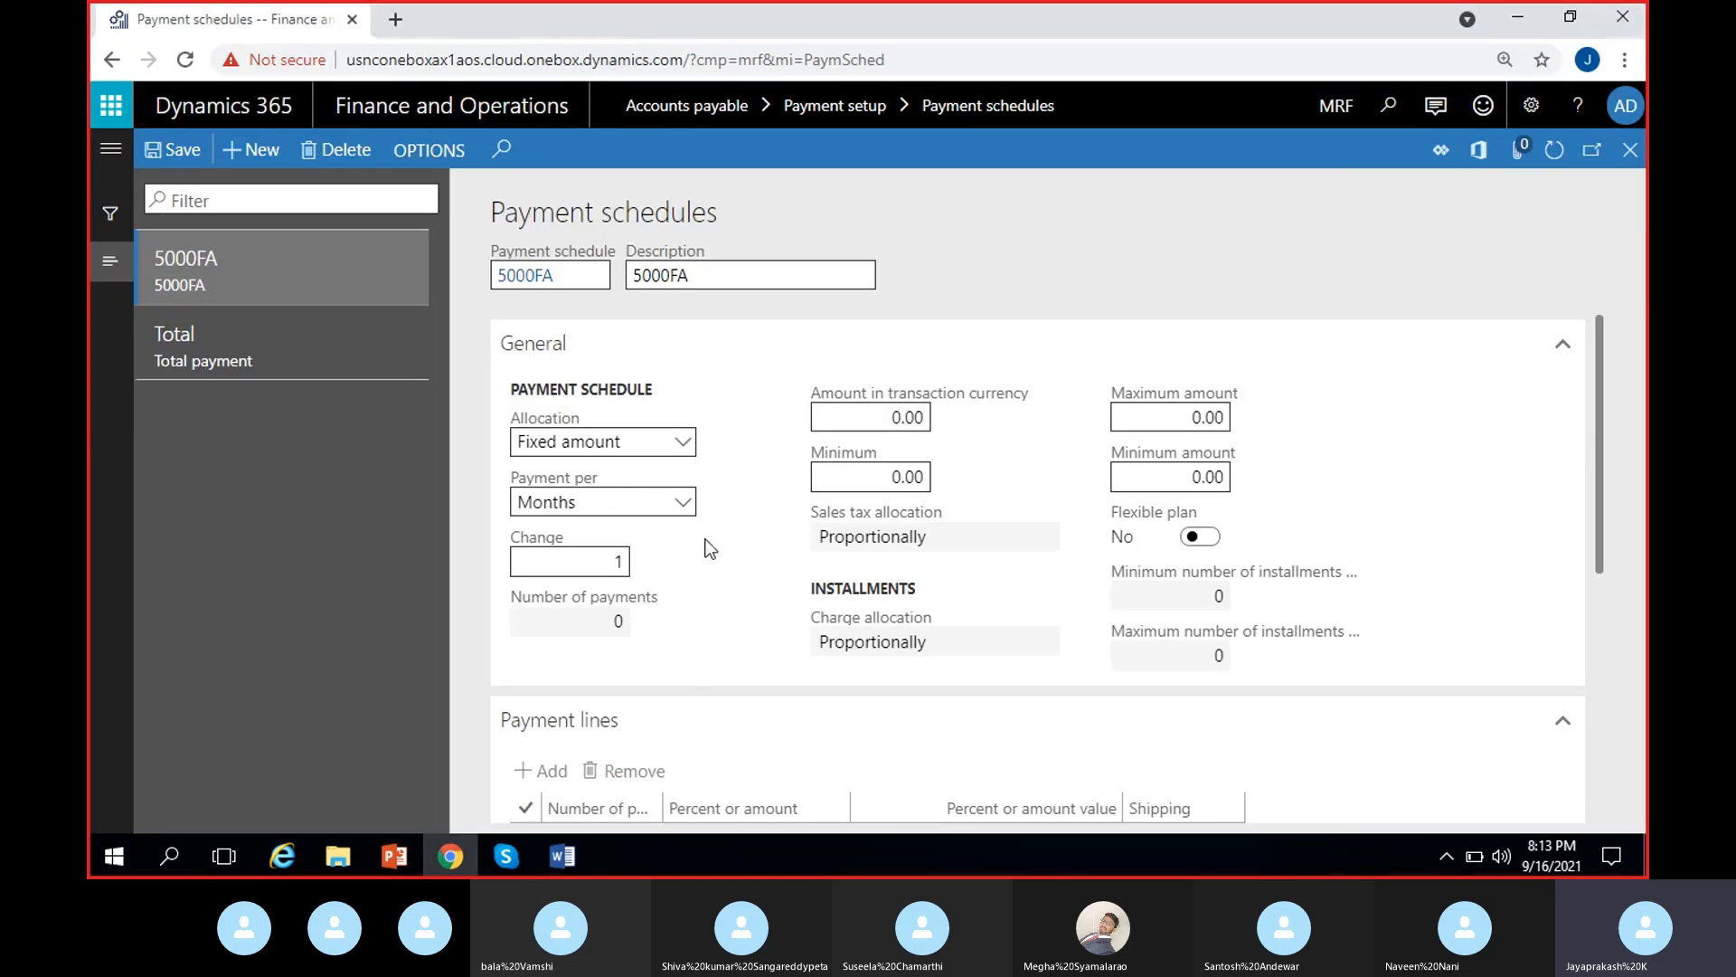
{"action": "left_click", "coordinate": [844, 419]}
{"action": "type", "text": "500"}
{"action": "left_click", "coordinate": [763, 405]}
- Switch to the Word notes and change the fixed-amount example's invoice amount to 47,000
{"action": "left_click", "coordinate": [568, 861]}
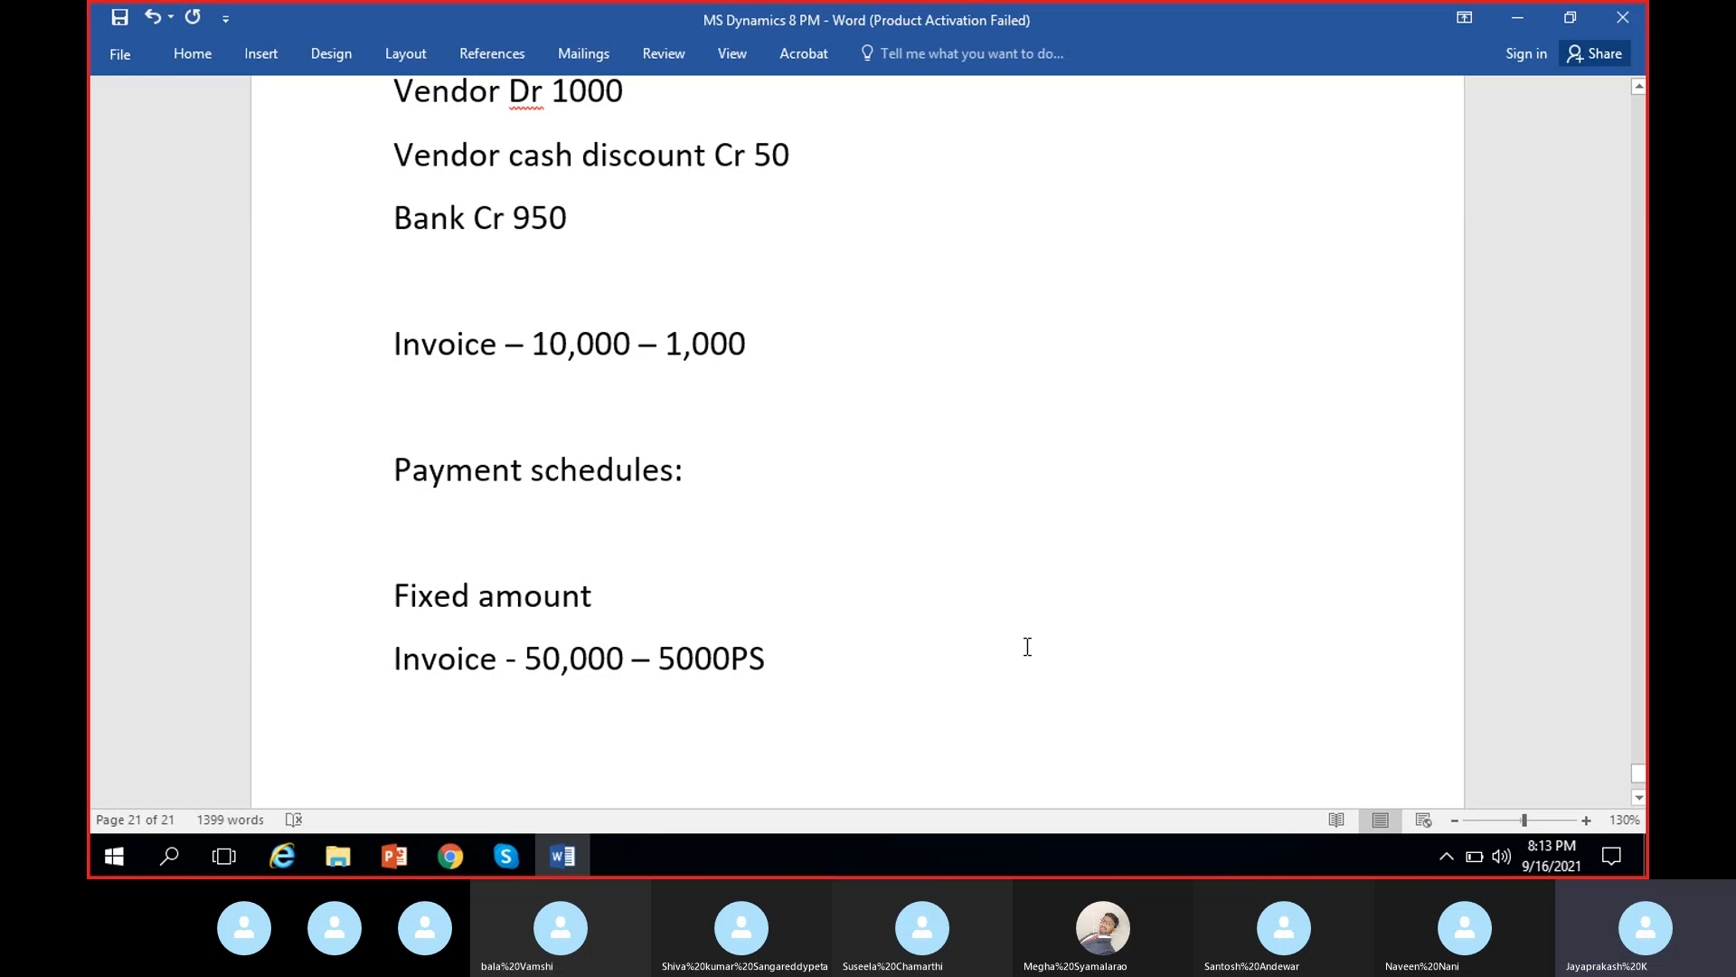
{"action": "left_click", "coordinate": [559, 657]}
{"action": "key", "text": "BackSpace"}
{"action": "key", "text": "BackSpace"}
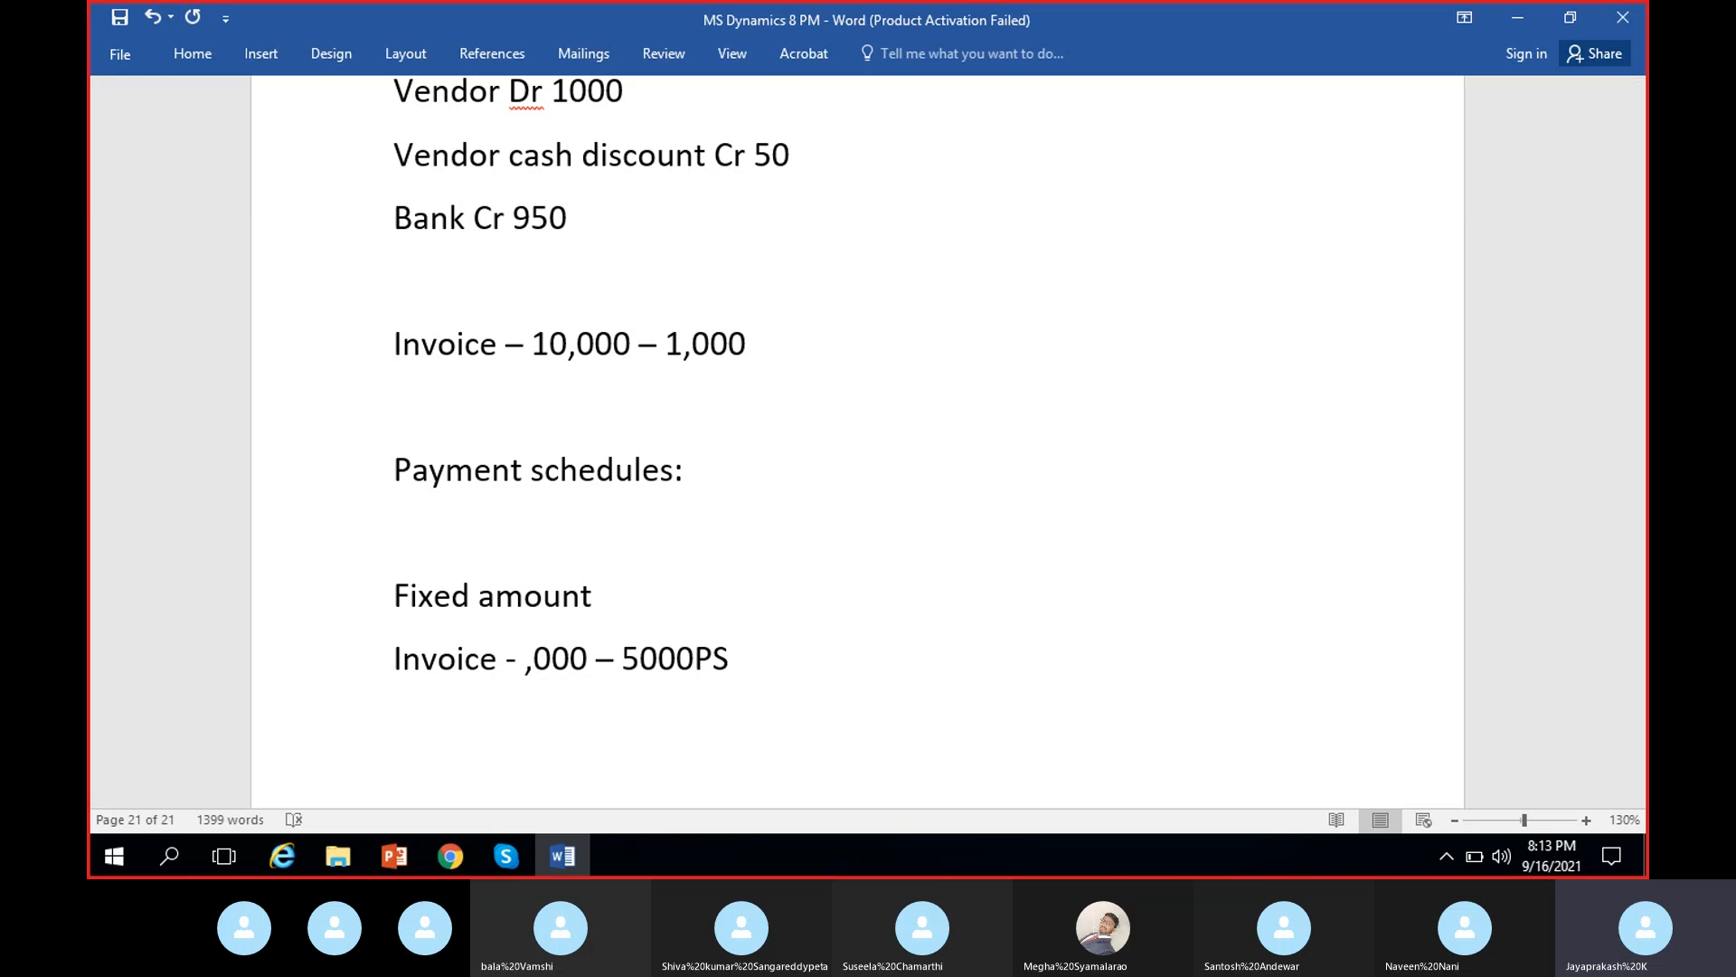
{"action": "type", "text": "47"}
{"action": "left_click", "coordinate": [790, 650]}
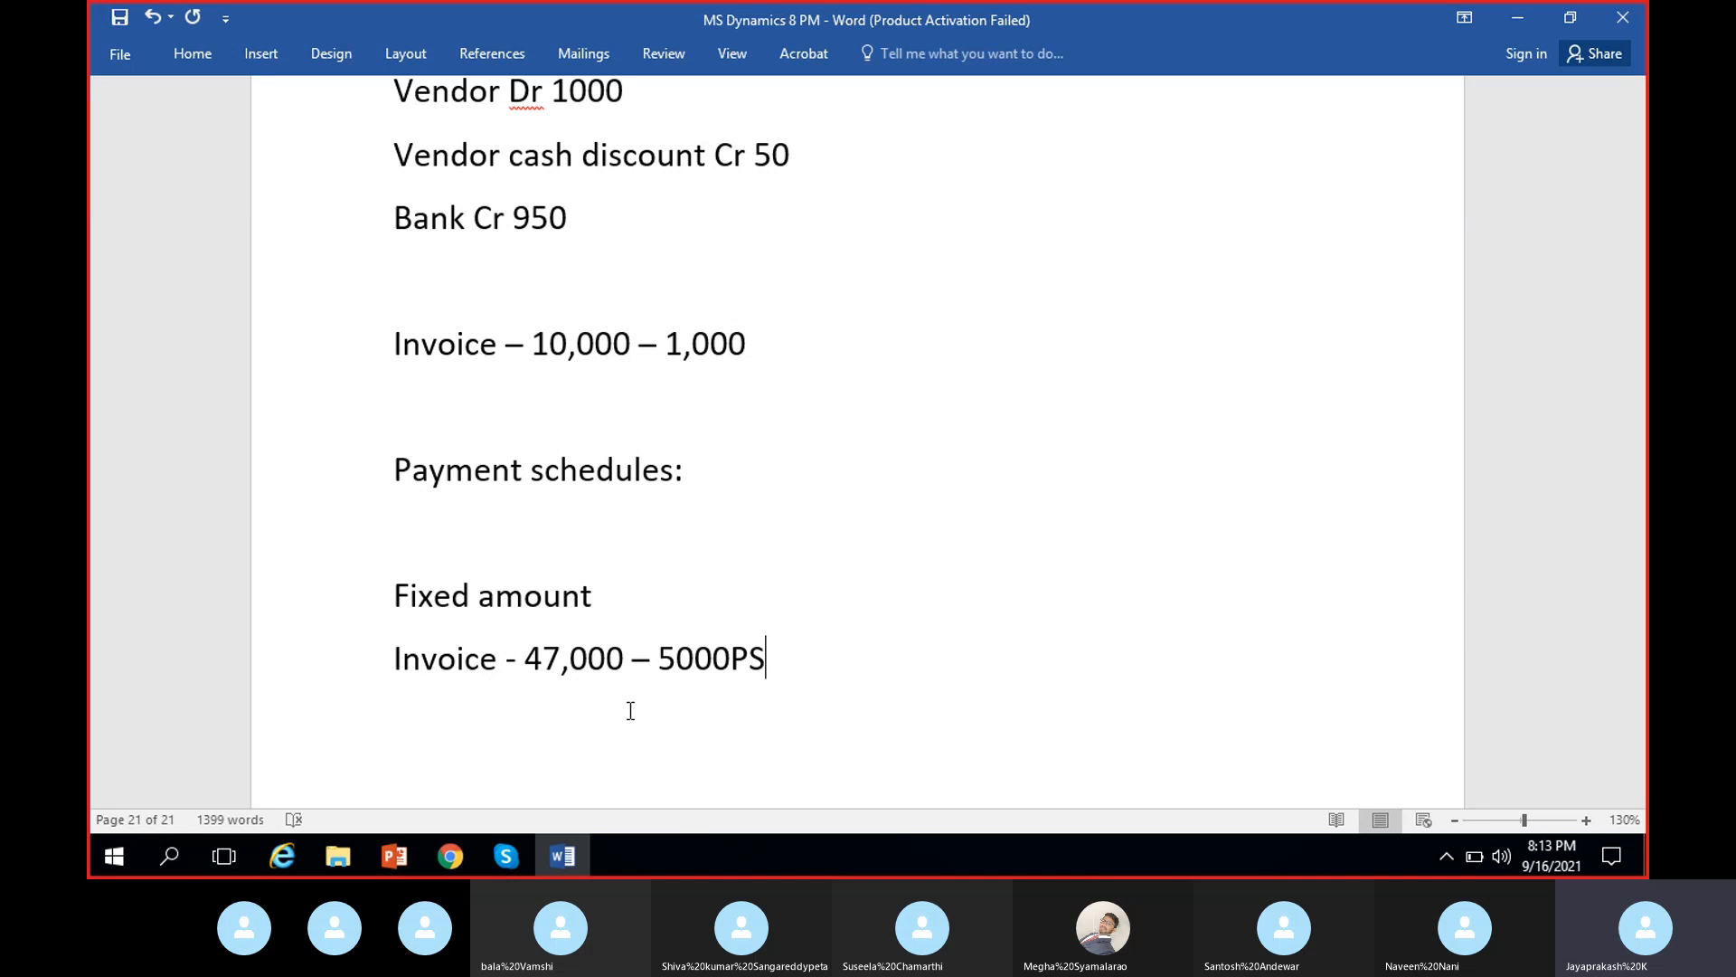
- Compare the 5000FA schedule in Dynamics 365 with the 47,000 invoice line in the Word notes, and return to Dynamics 365
{"action": "left_click", "coordinate": [470, 856]}
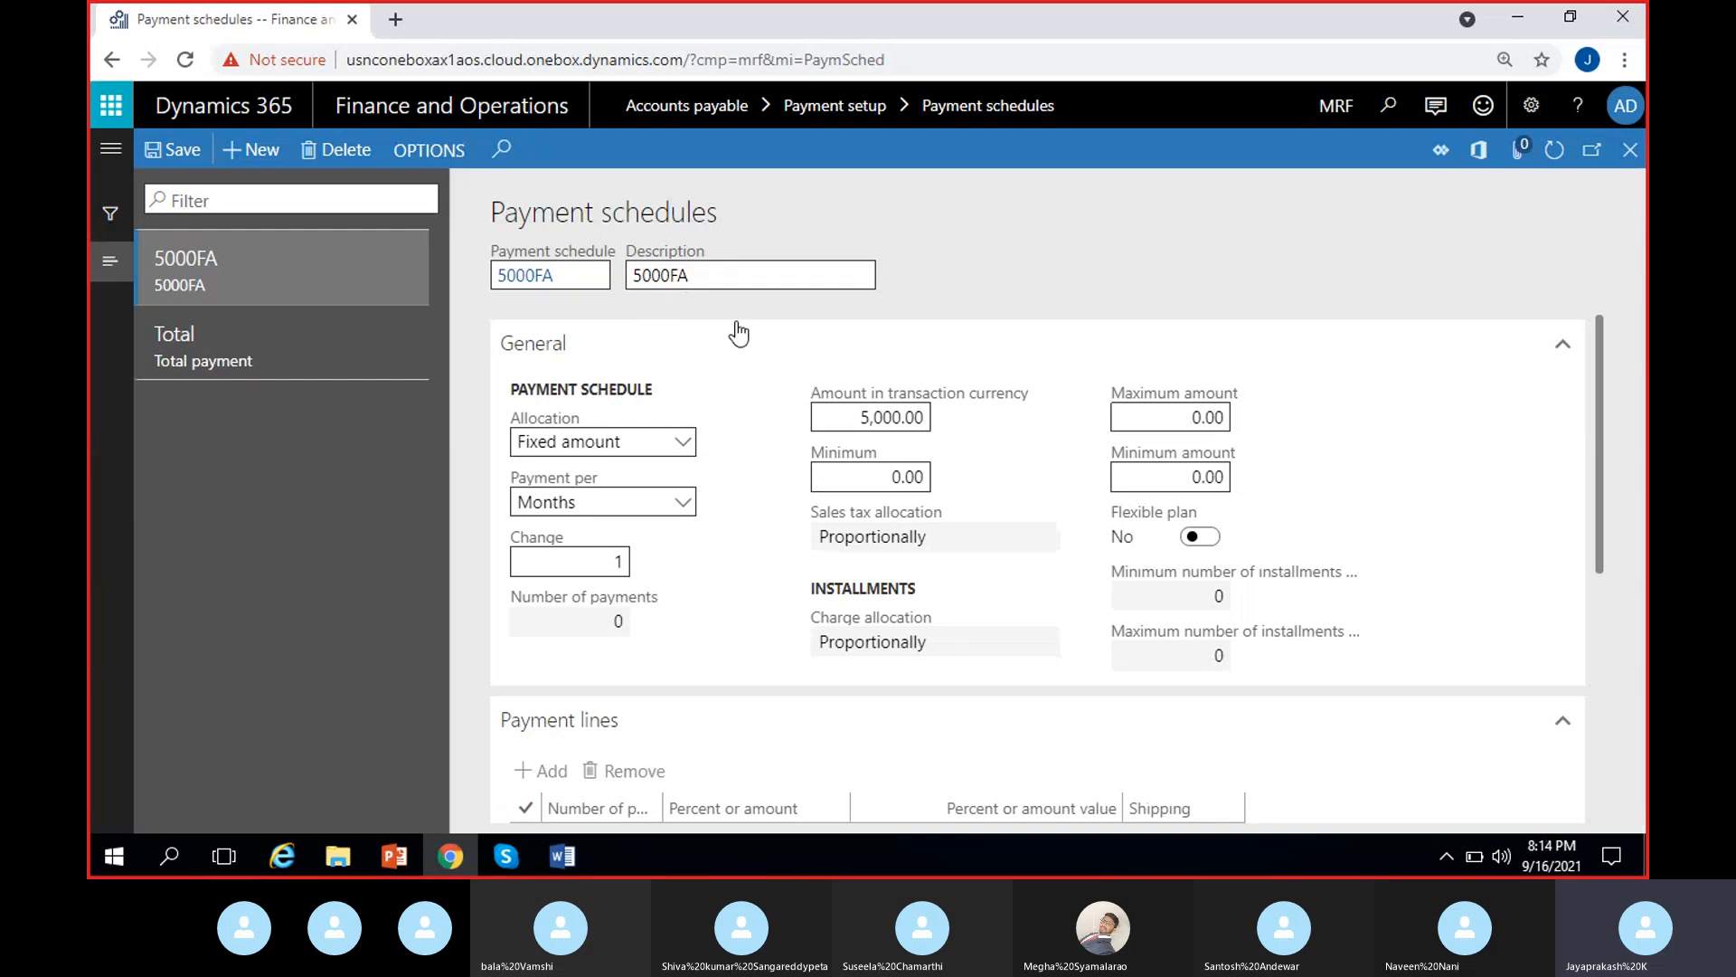
{"action": "left_click", "coordinate": [436, 856]}
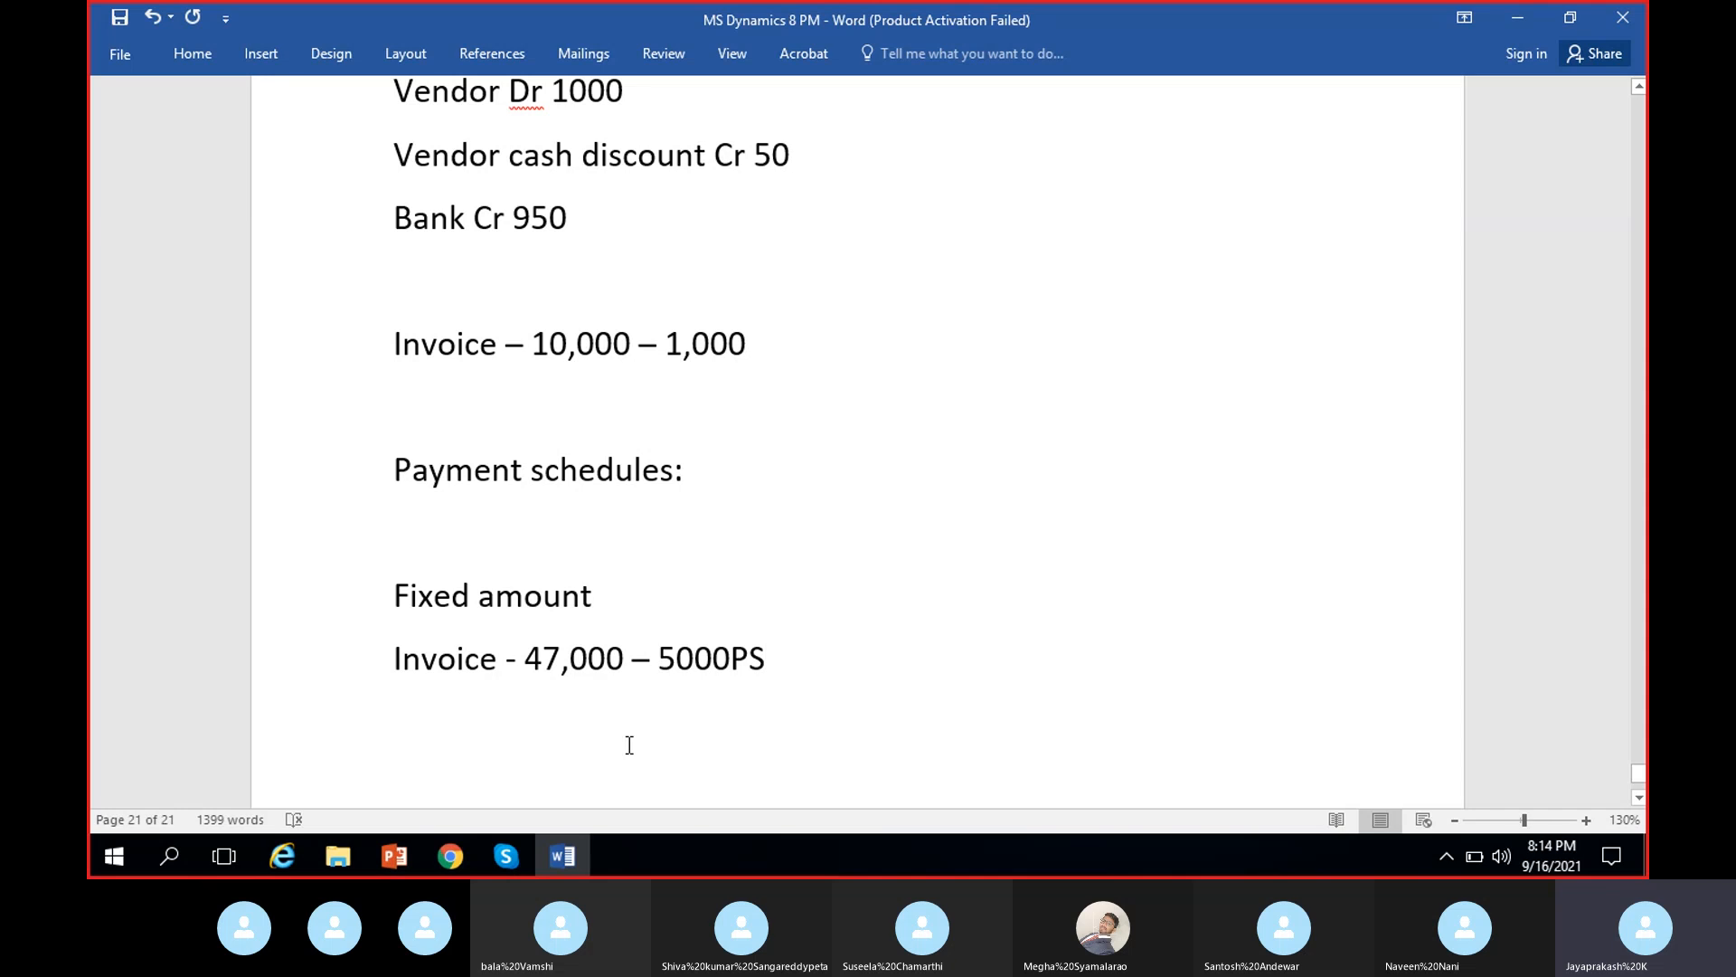
{"action": "left_click", "coordinate": [567, 659]}
{"action": "left_click", "coordinate": [387, 658]}
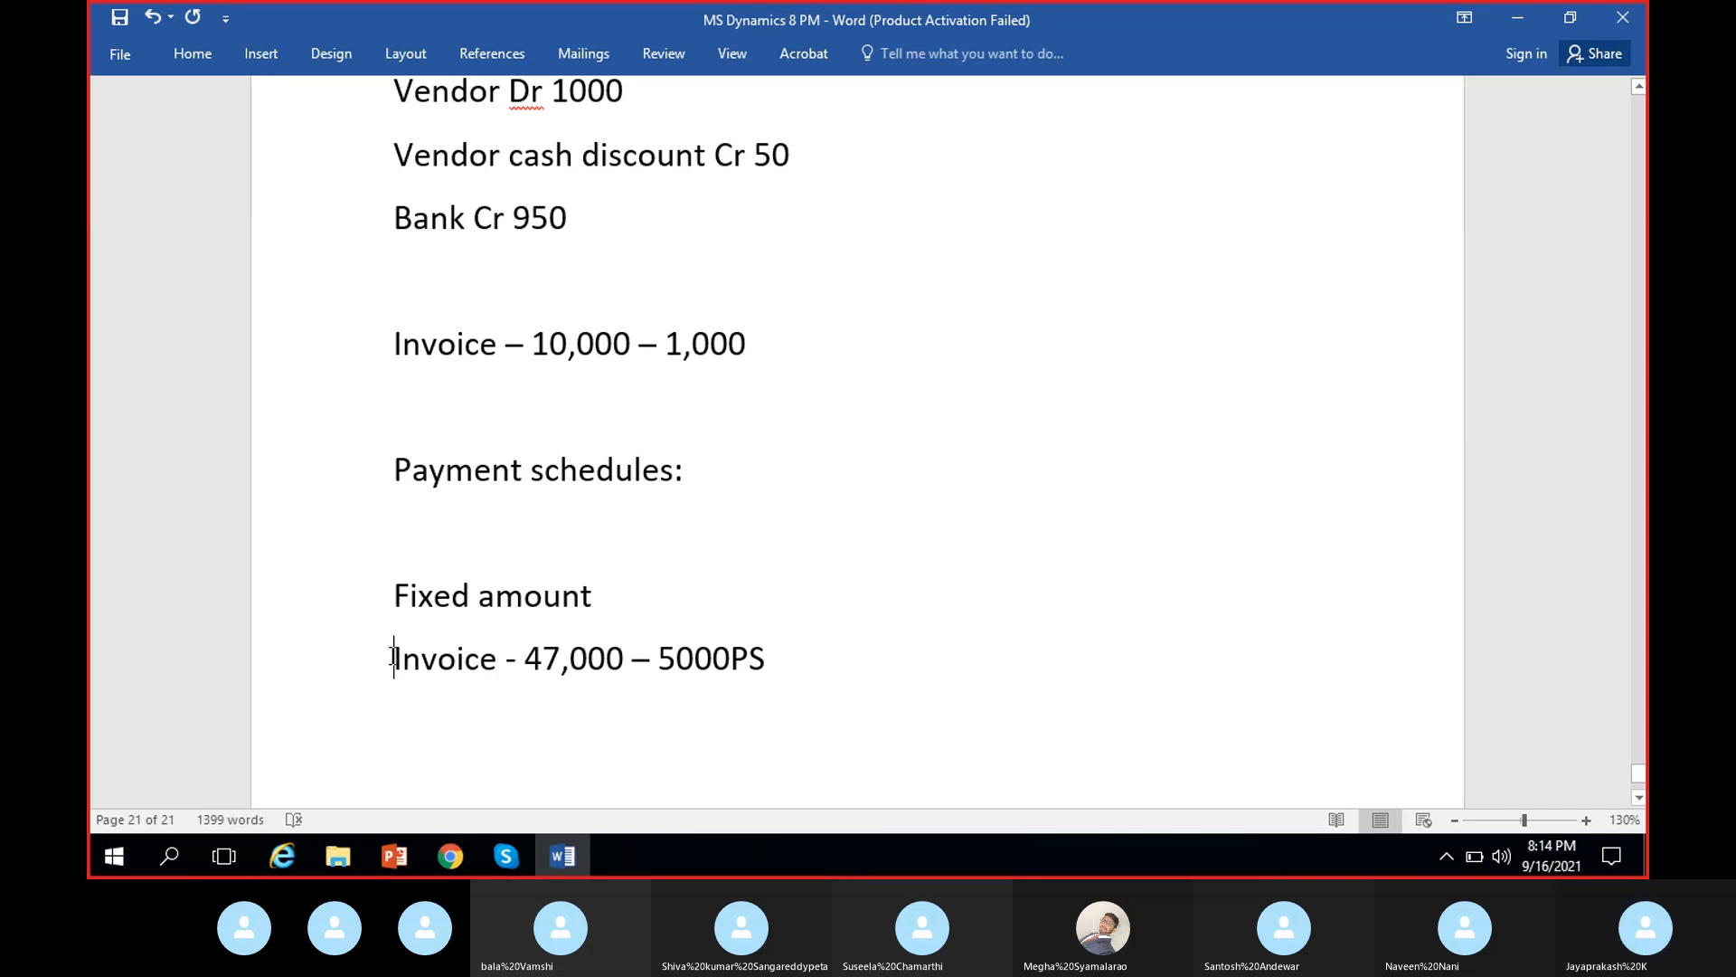
{"action": "left_click_drag", "start_coordinate": [392, 658], "coordinate": [801, 666]}
{"action": "left_click", "coordinate": [686, 701]}
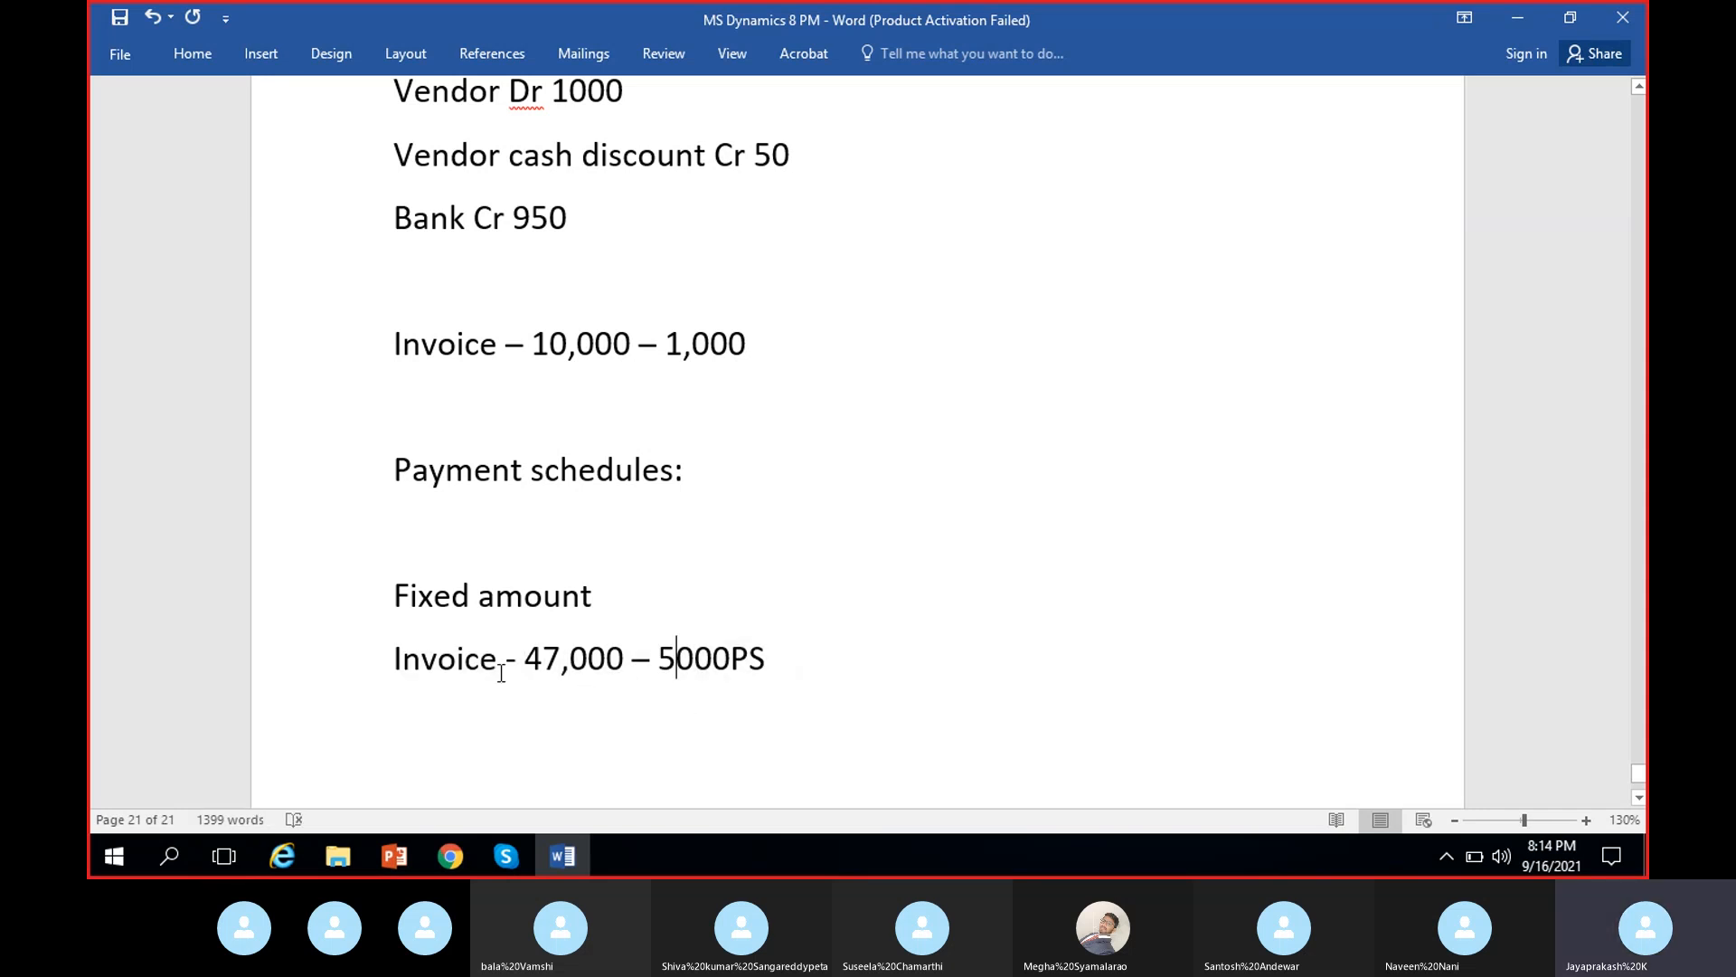
{"action": "left_click_drag", "start_coordinate": [389, 658], "coordinate": [799, 659]}
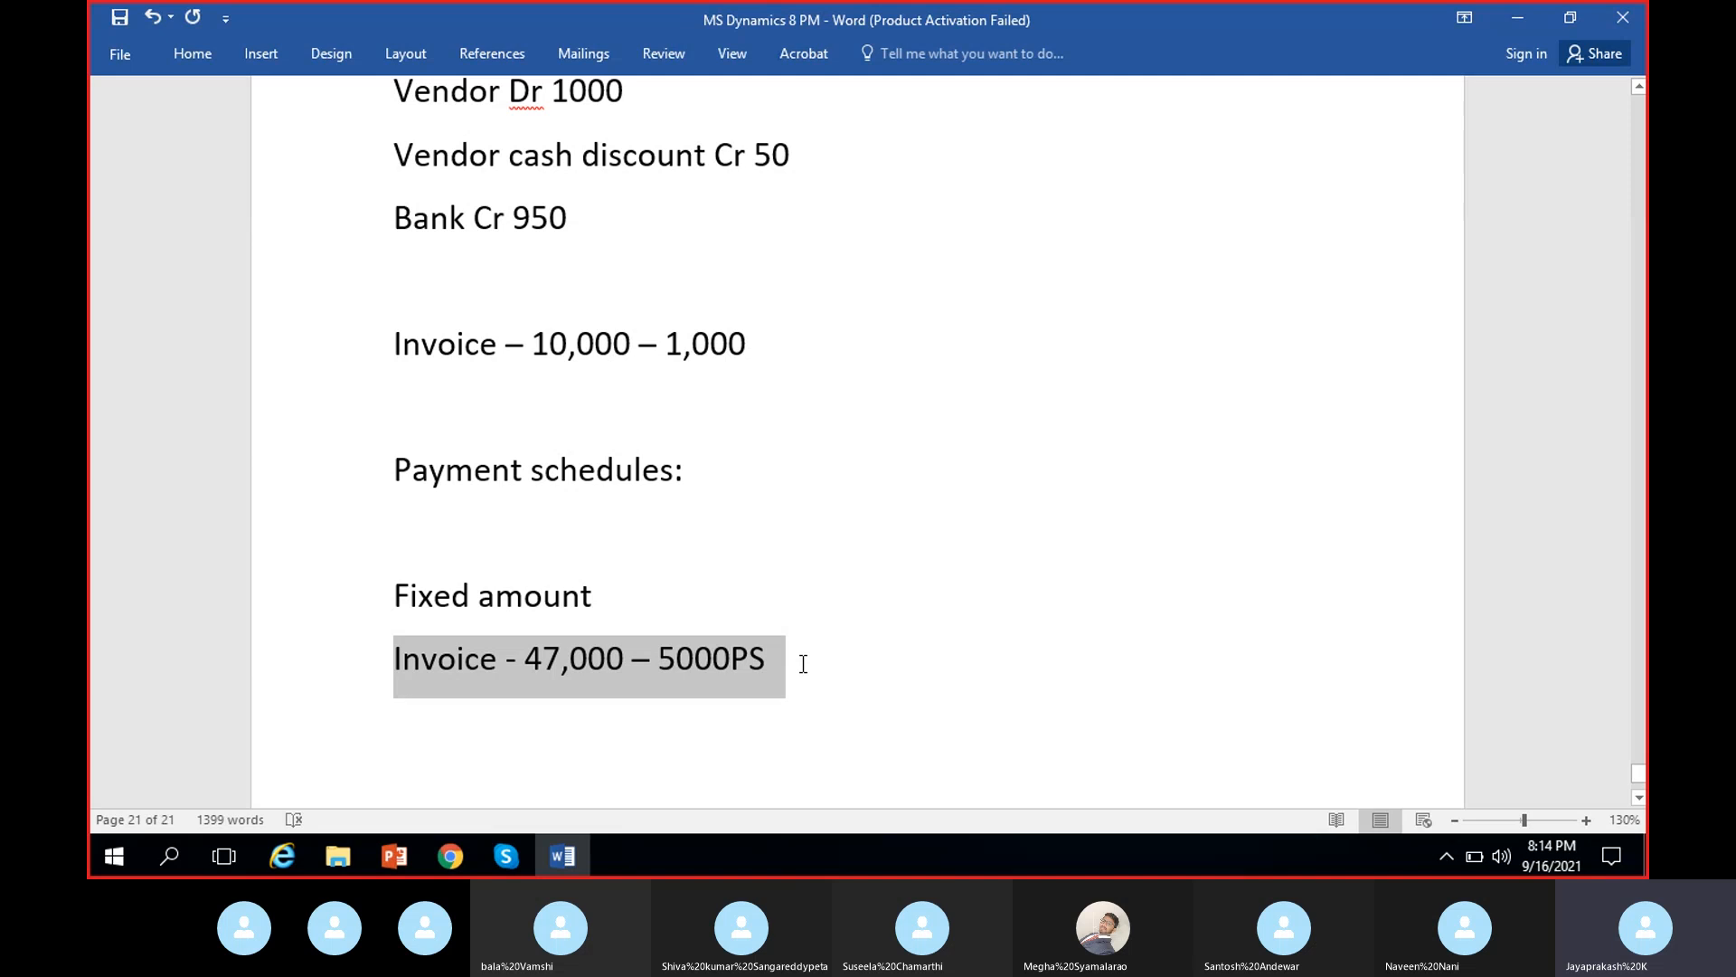
{"action": "left_click", "coordinate": [545, 686]}
{"action": "left_click_drag", "start_coordinate": [622, 657], "coordinate": [504, 714]}
{"action": "left_click", "coordinate": [708, 678]}
{"action": "left_click", "coordinate": [776, 662]}
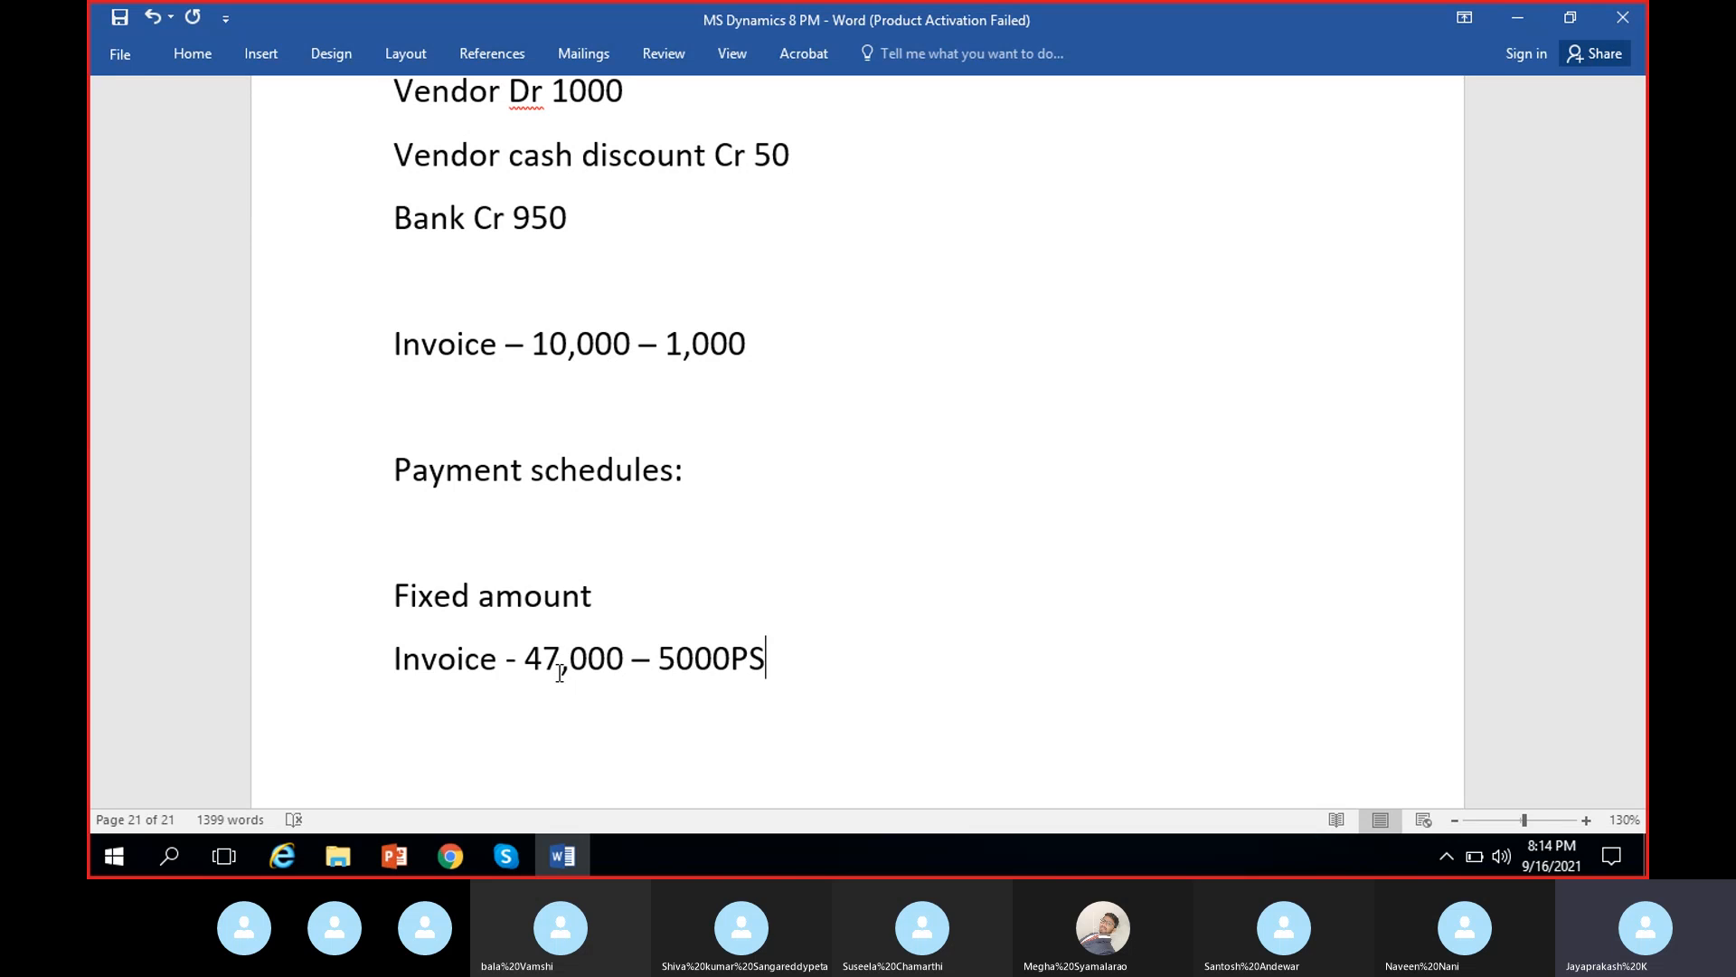
{"action": "left_click", "coordinate": [578, 847]}
{"action": "left_click", "coordinate": [507, 855]}
{"action": "left_click", "coordinate": [449, 856]}
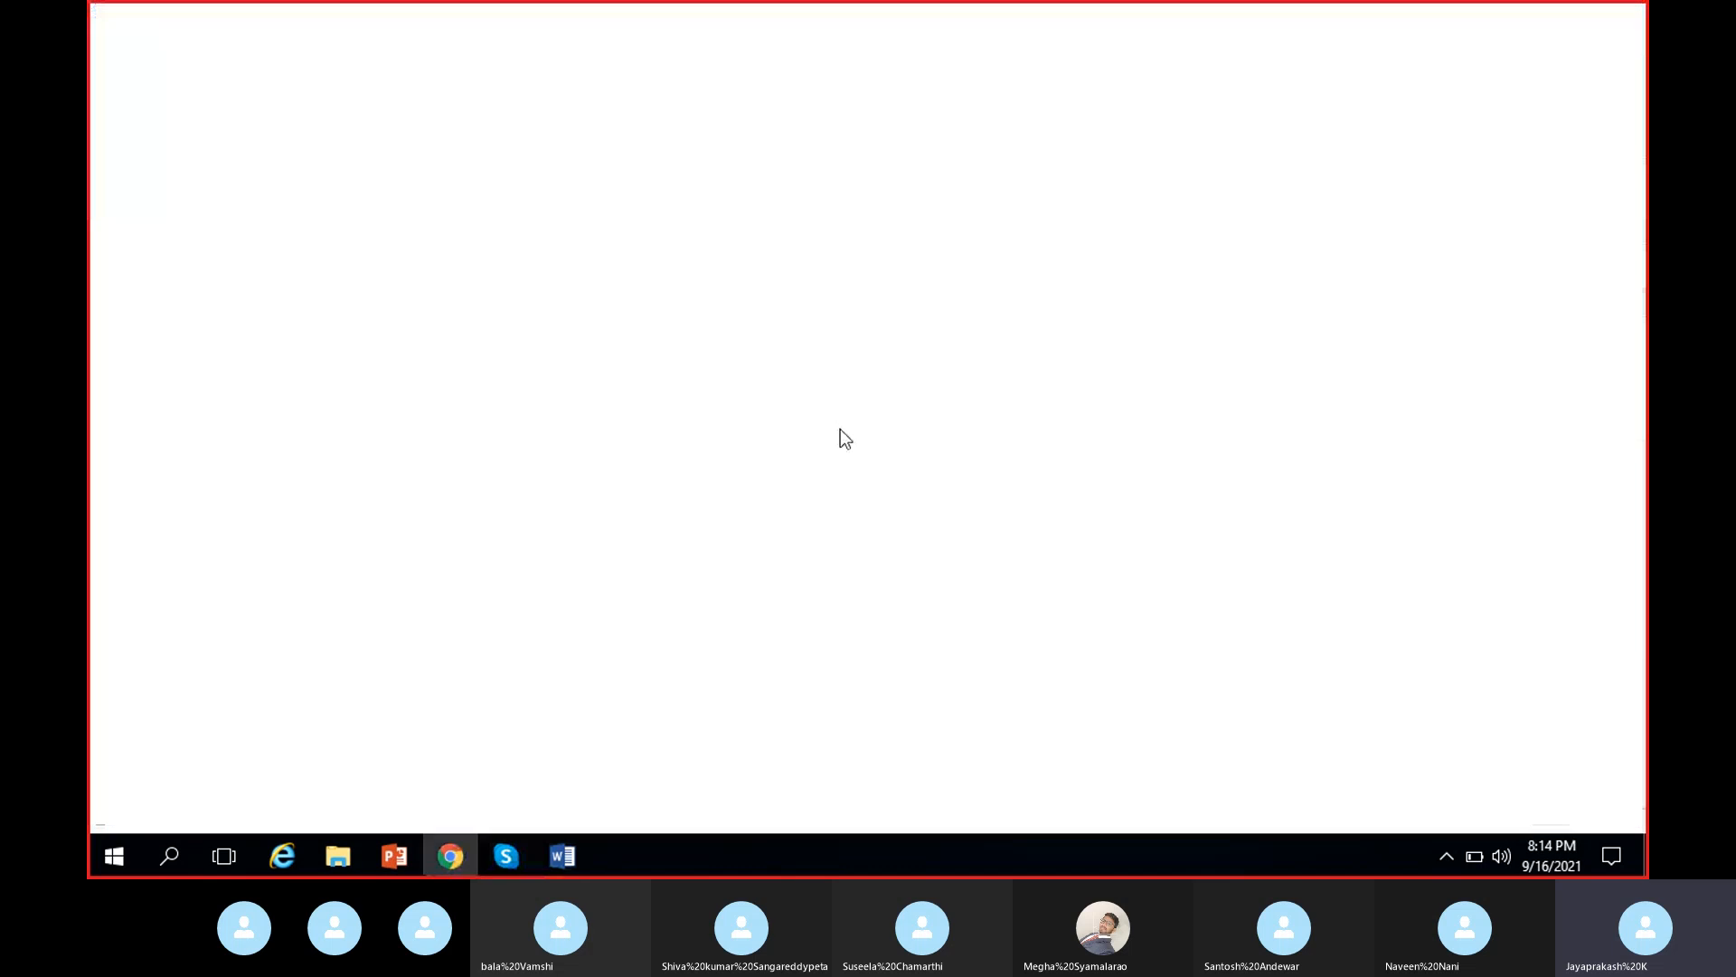
- Set the 5000FA schedule's minimum to 500
{"action": "left_click", "coordinate": [868, 476]}
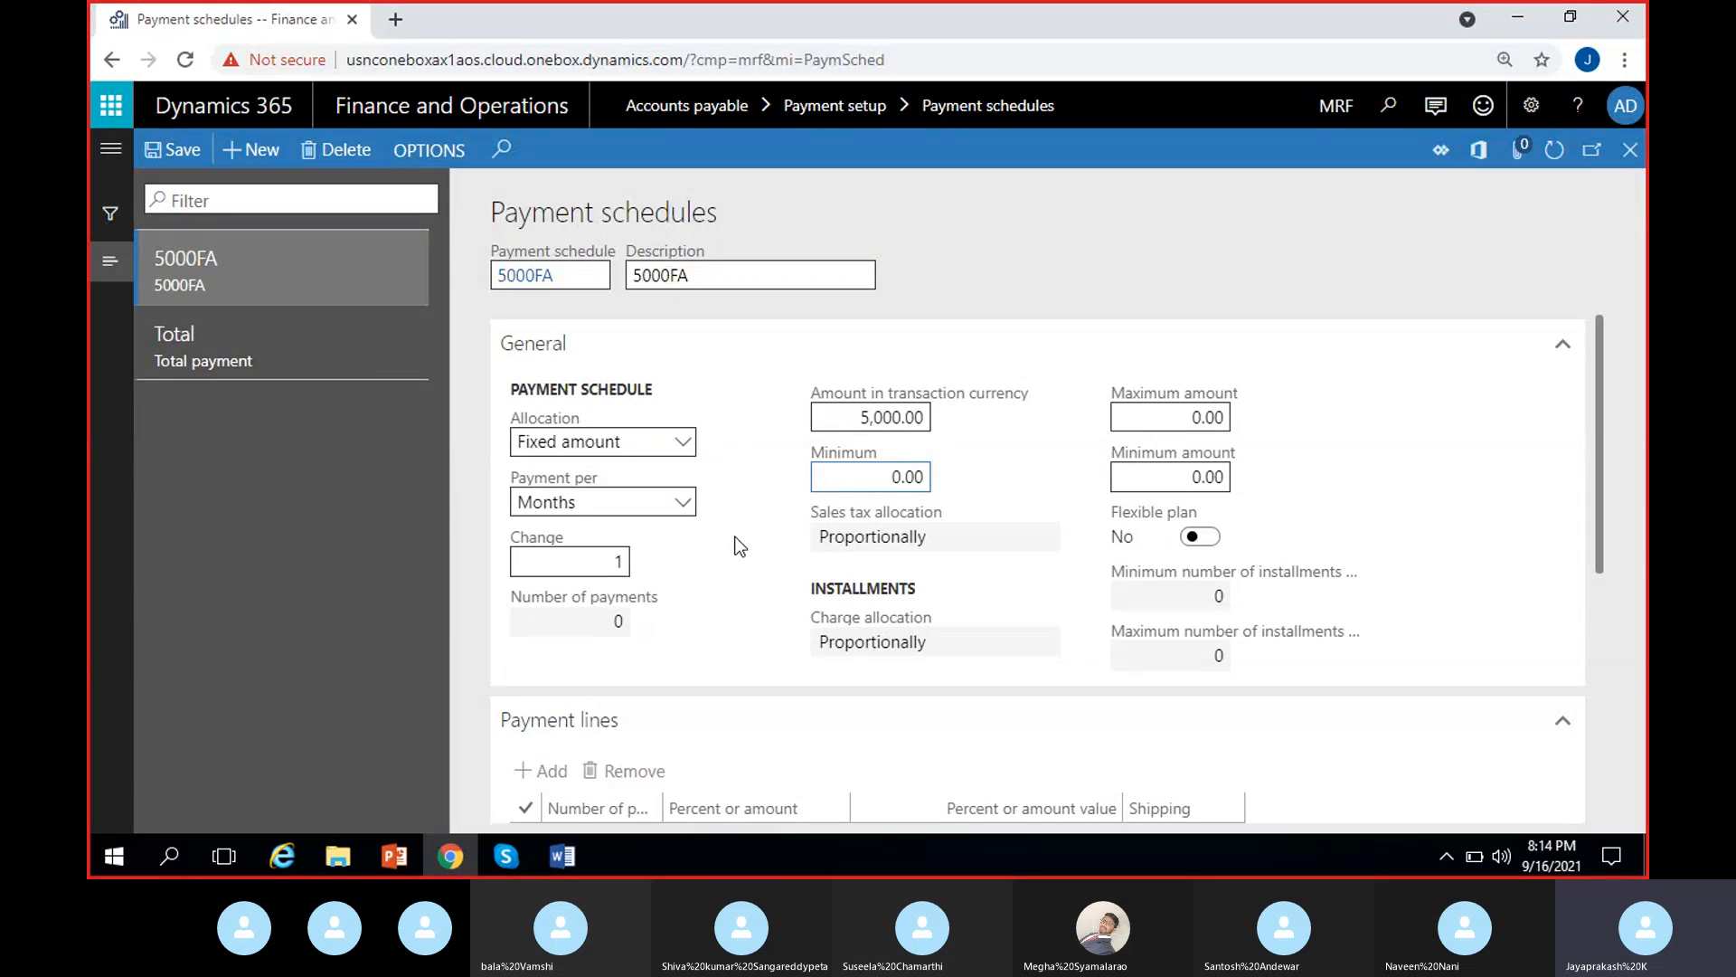
{"action": "type", "text": "50"}
{"action": "left_click", "coordinate": [506, 856]}
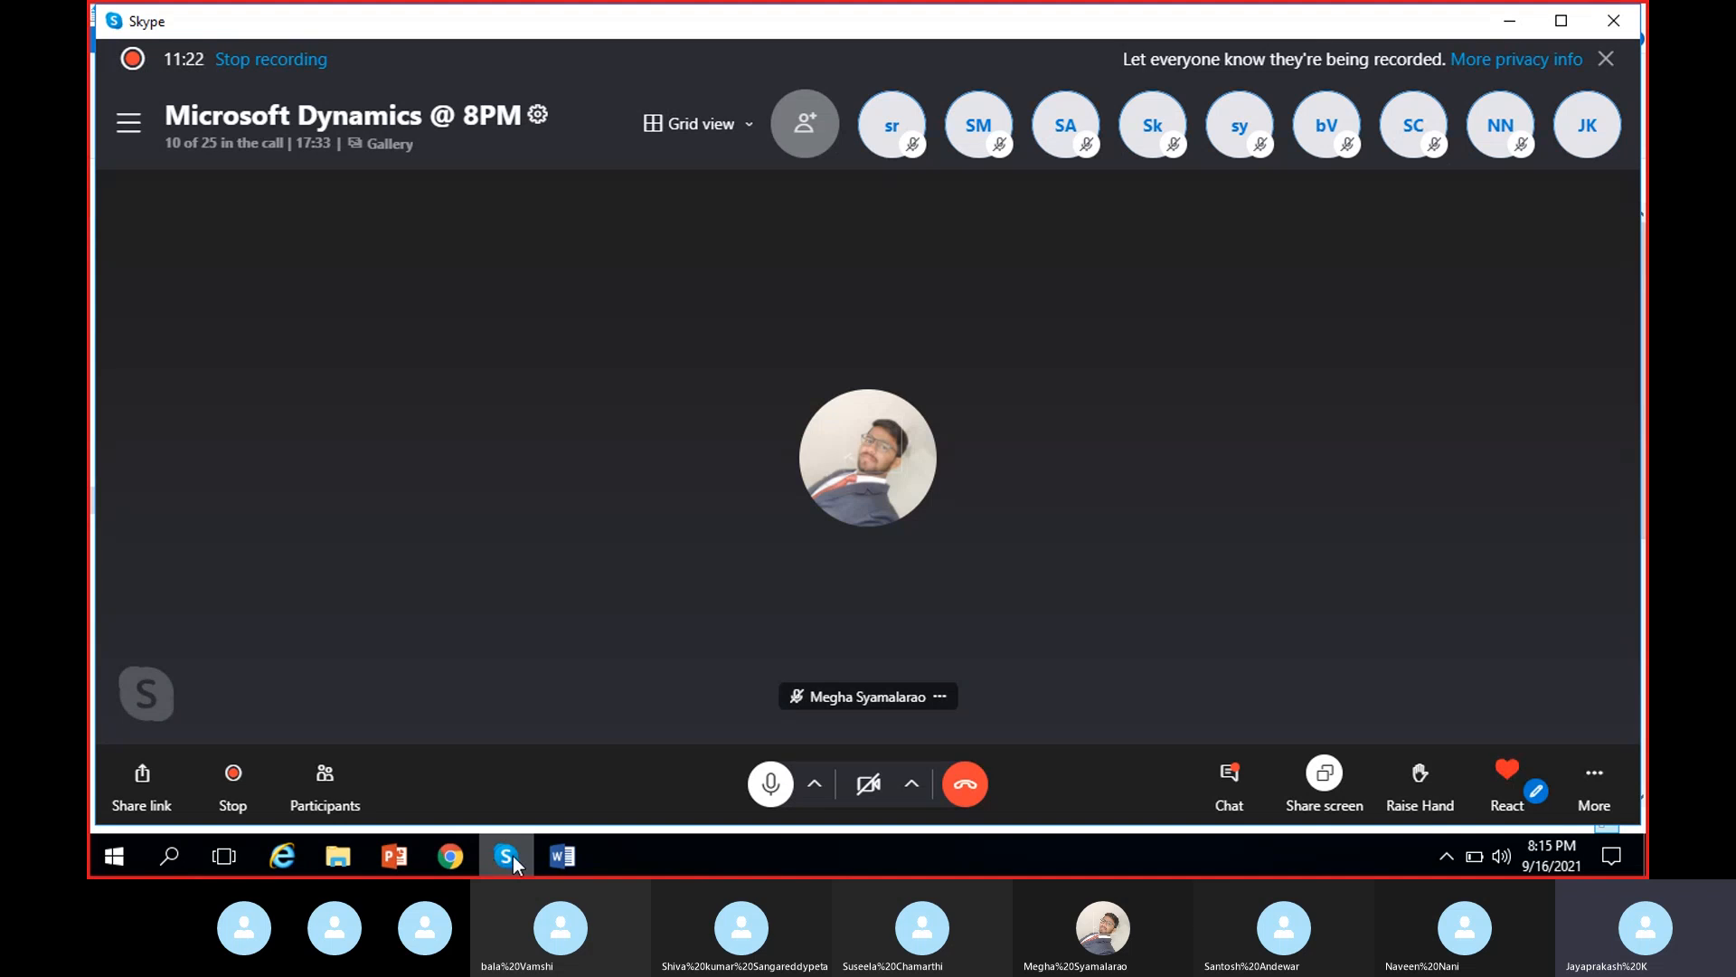
- Switch to the Word notes and change the fixed-amount example's invoice amount to 45,400
{"action": "left_click", "coordinate": [562, 855]}
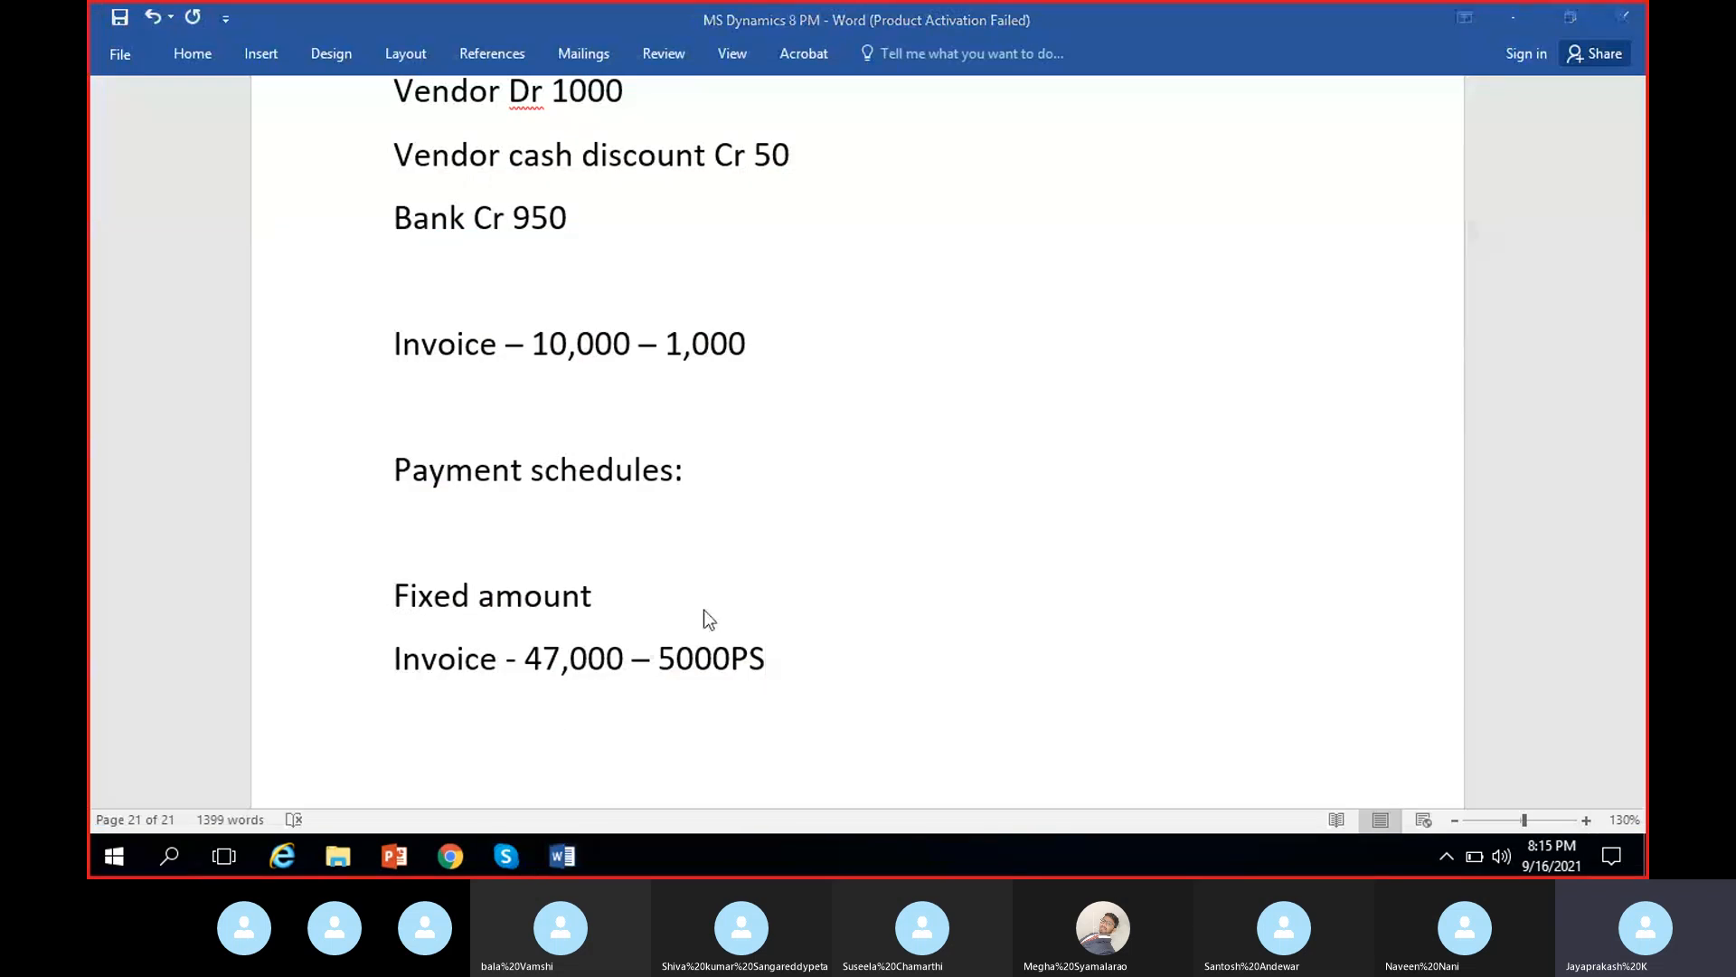
{"action": "left_click", "coordinate": [560, 660]}
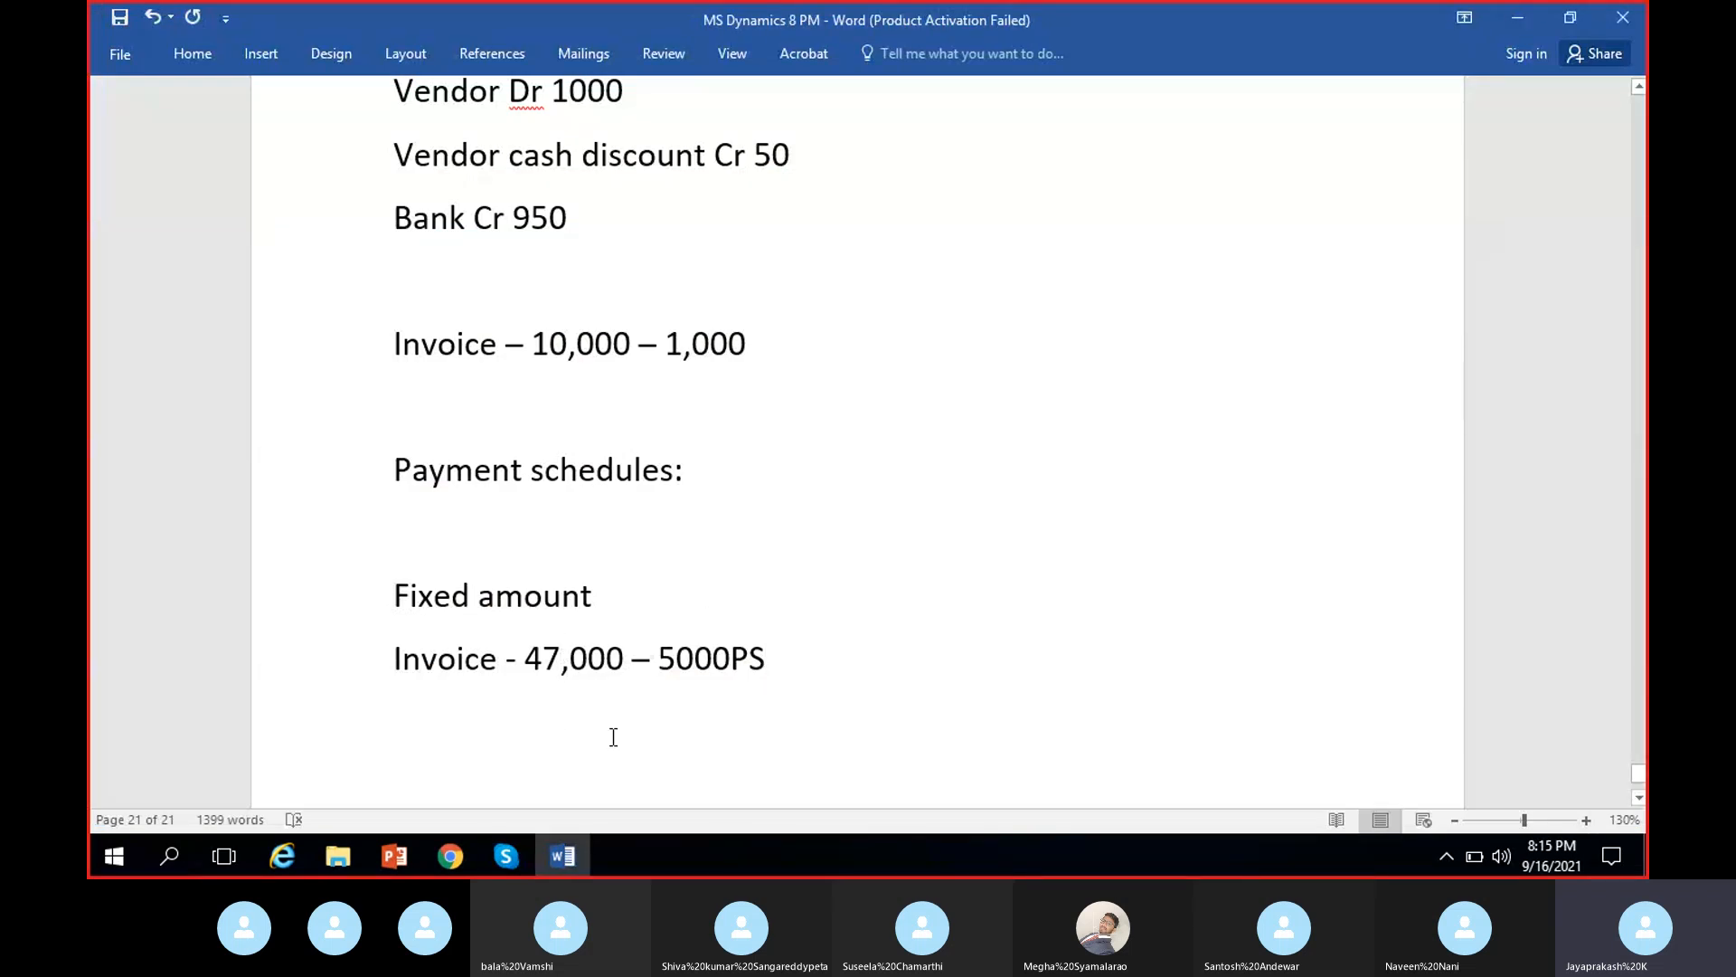
{"action": "key", "text": "BackSpace"}
{"action": "type", "text": "5"}
{"action": "left_click", "coordinate": [588, 658]}
{"action": "key", "text": "BackSpace"}
{"action": "type", "text": "4"}
{"action": "left_click_drag", "start_coordinate": [519, 659], "coordinate": [633, 658]}
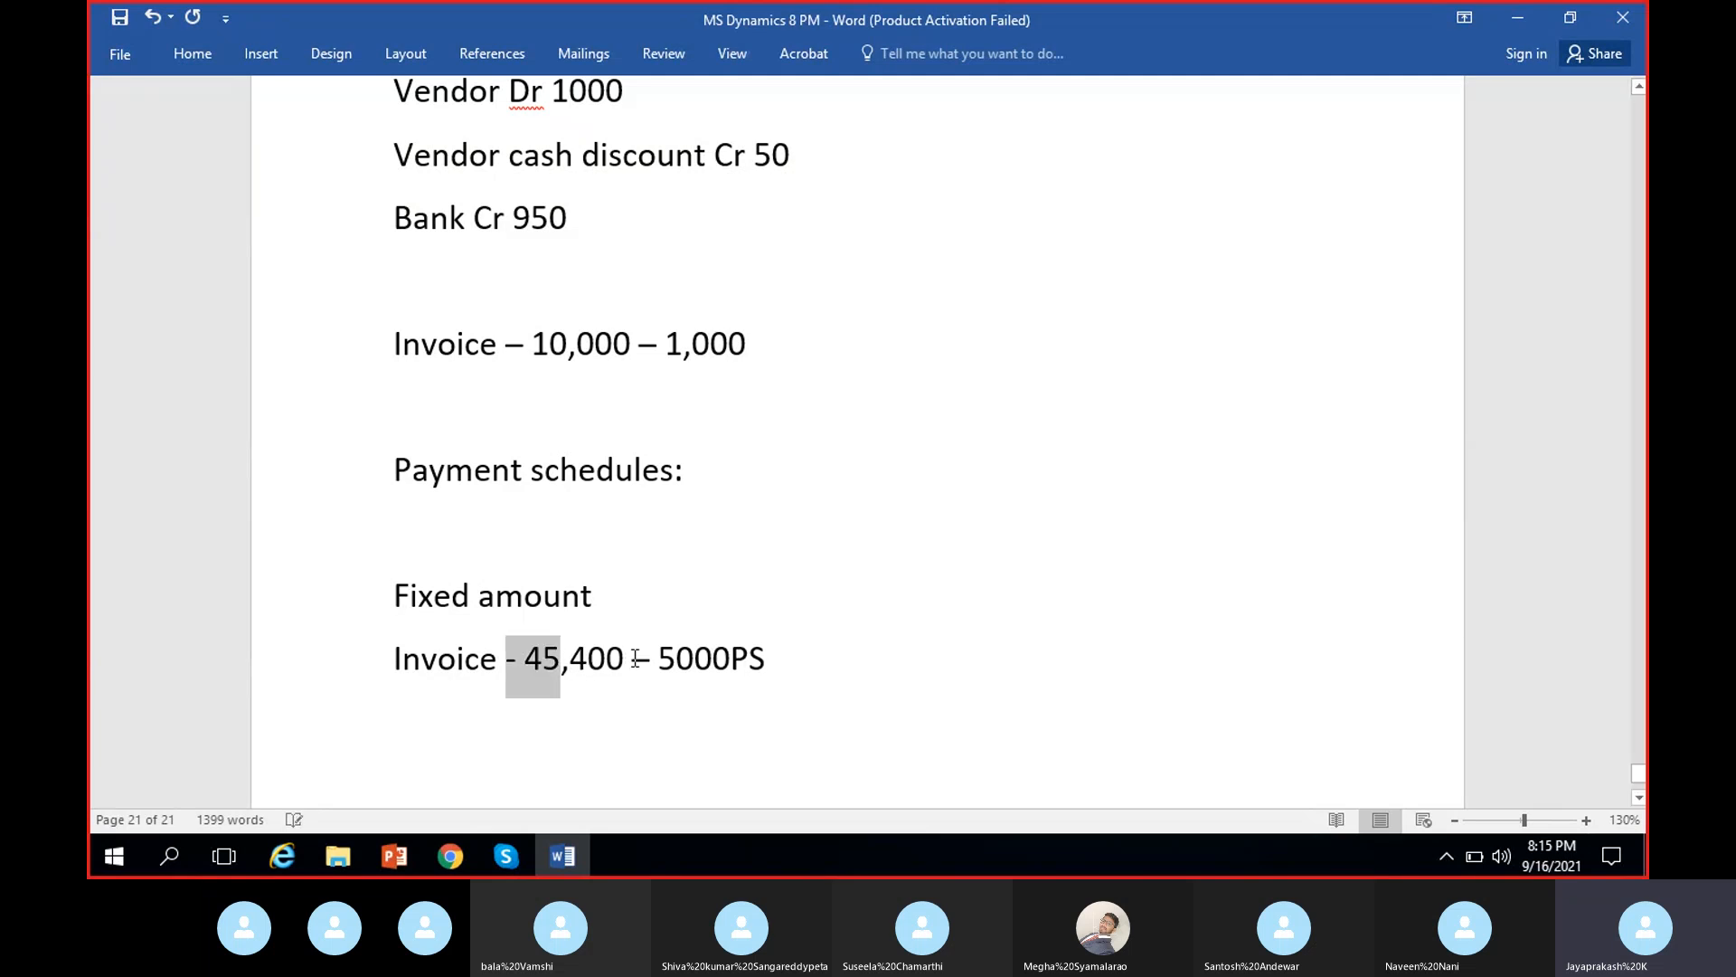
{"action": "left_click", "coordinate": [642, 749]}
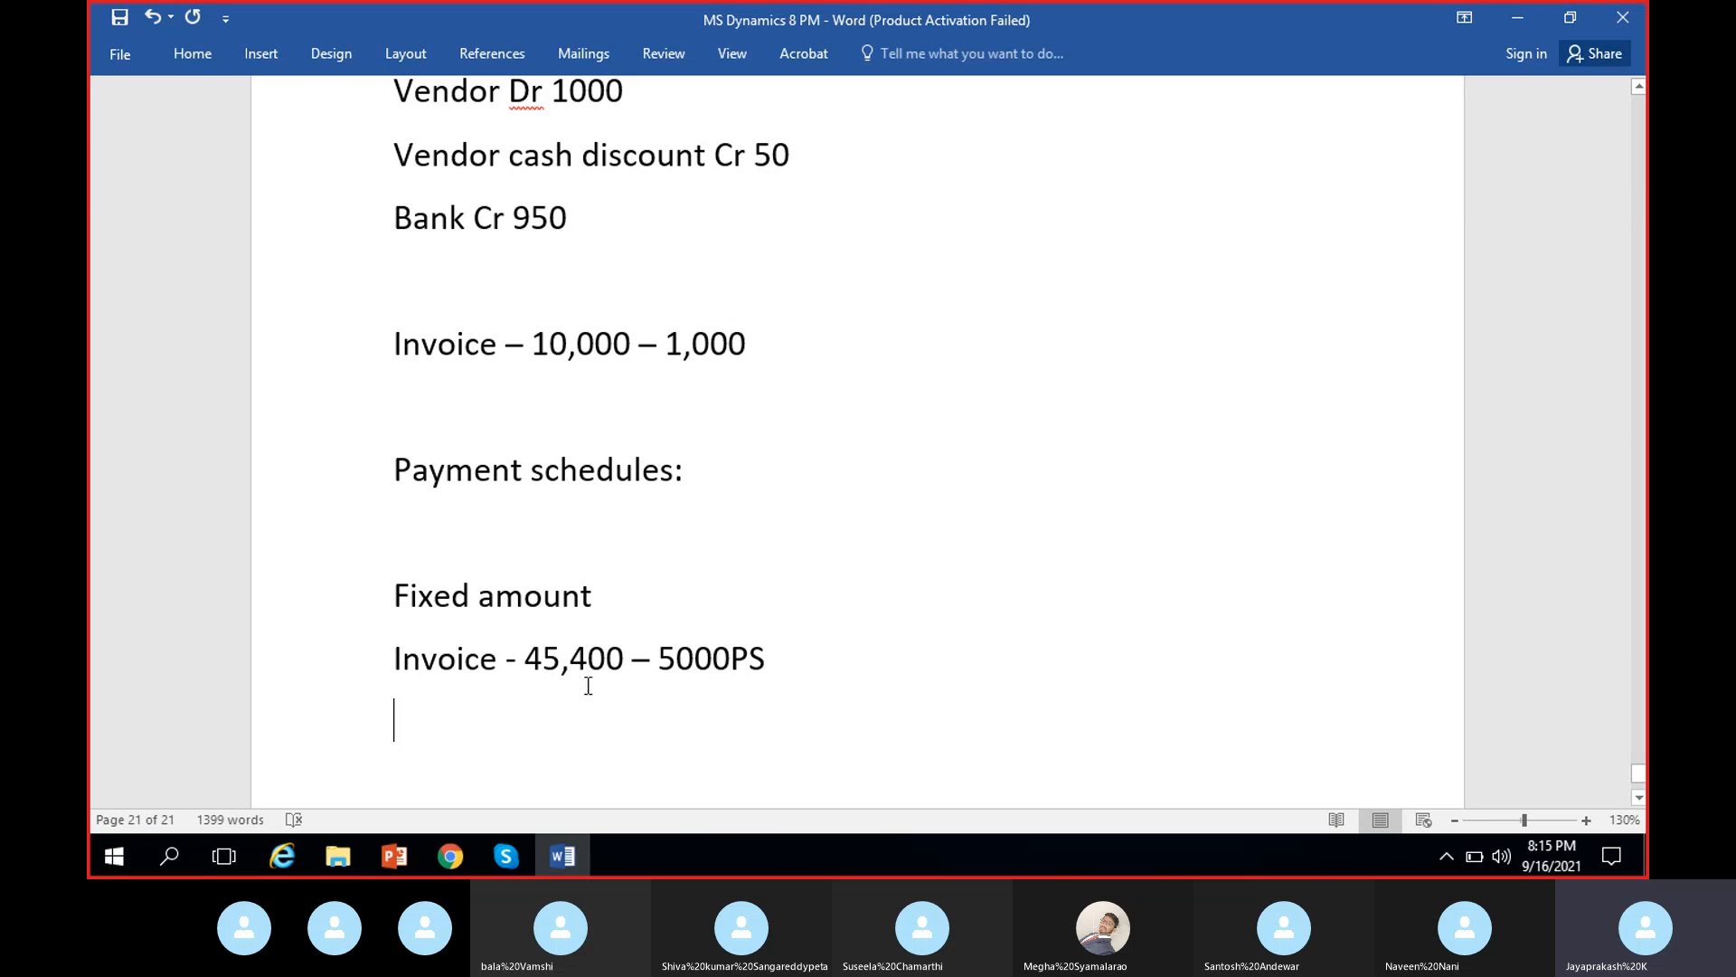
- Compare the 400 remainder of the invoice amount in the Word notes with the 5000FA schedule's minimum in Dynamics 365
{"action": "left_click_drag", "start_coordinate": [573, 653], "coordinate": [626, 655]}
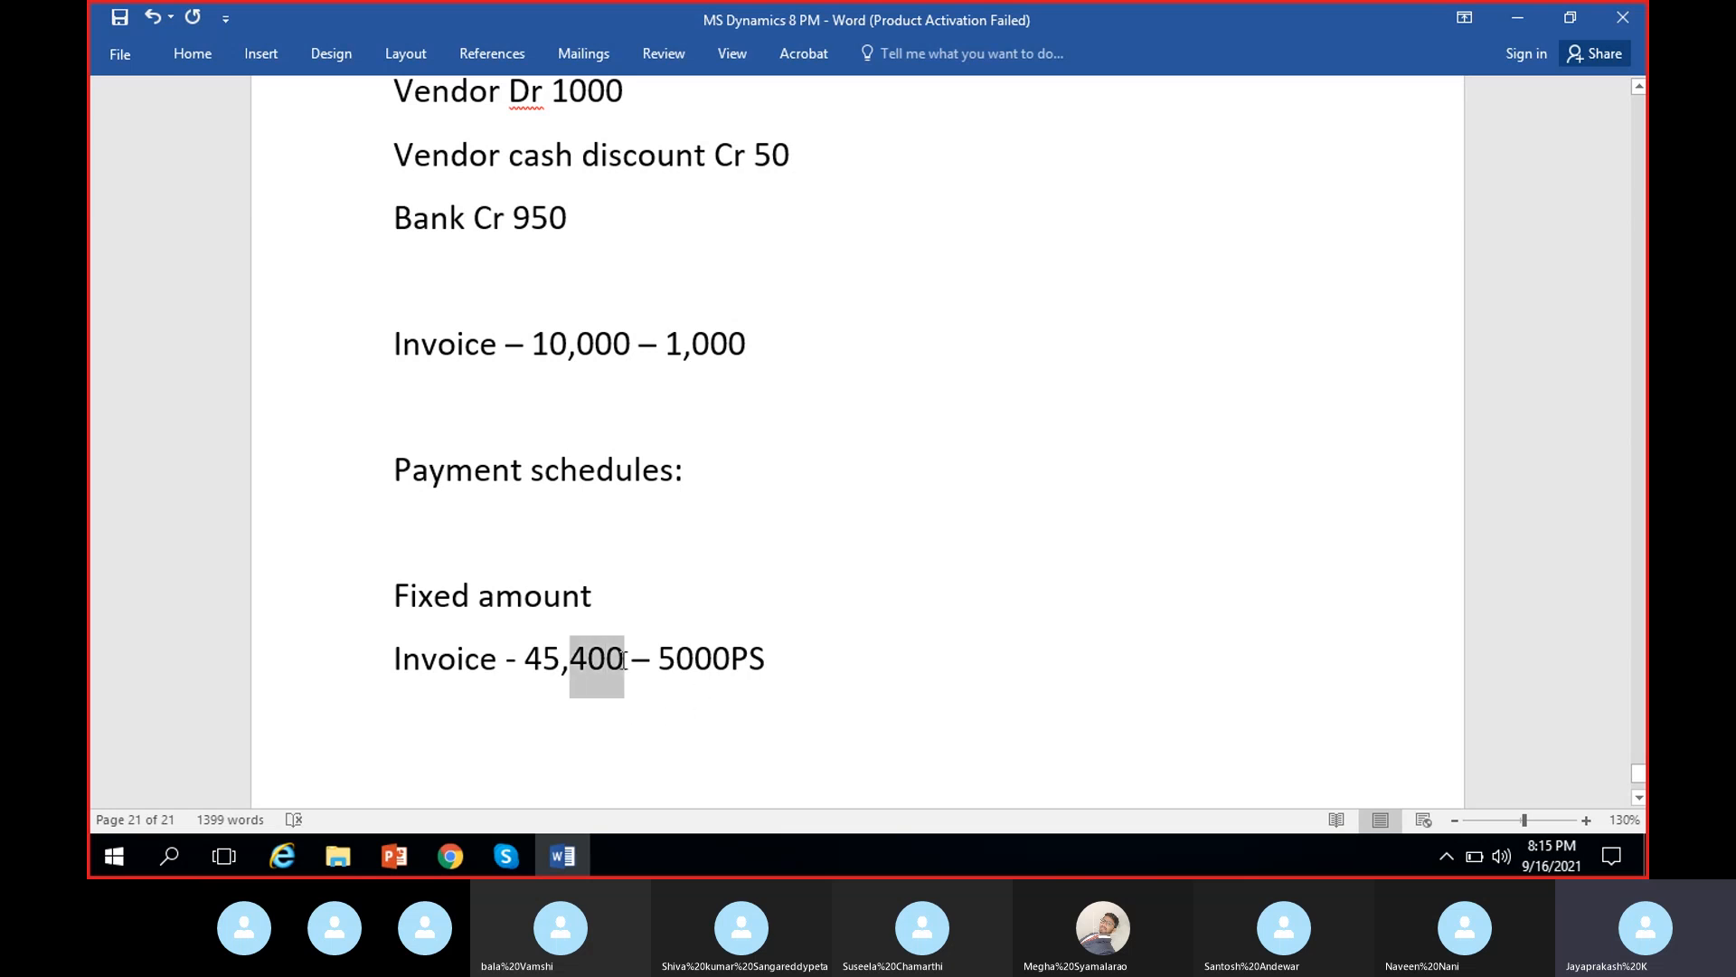
{"action": "left_click", "coordinate": [593, 725]}
{"action": "left_click", "coordinate": [451, 855]}
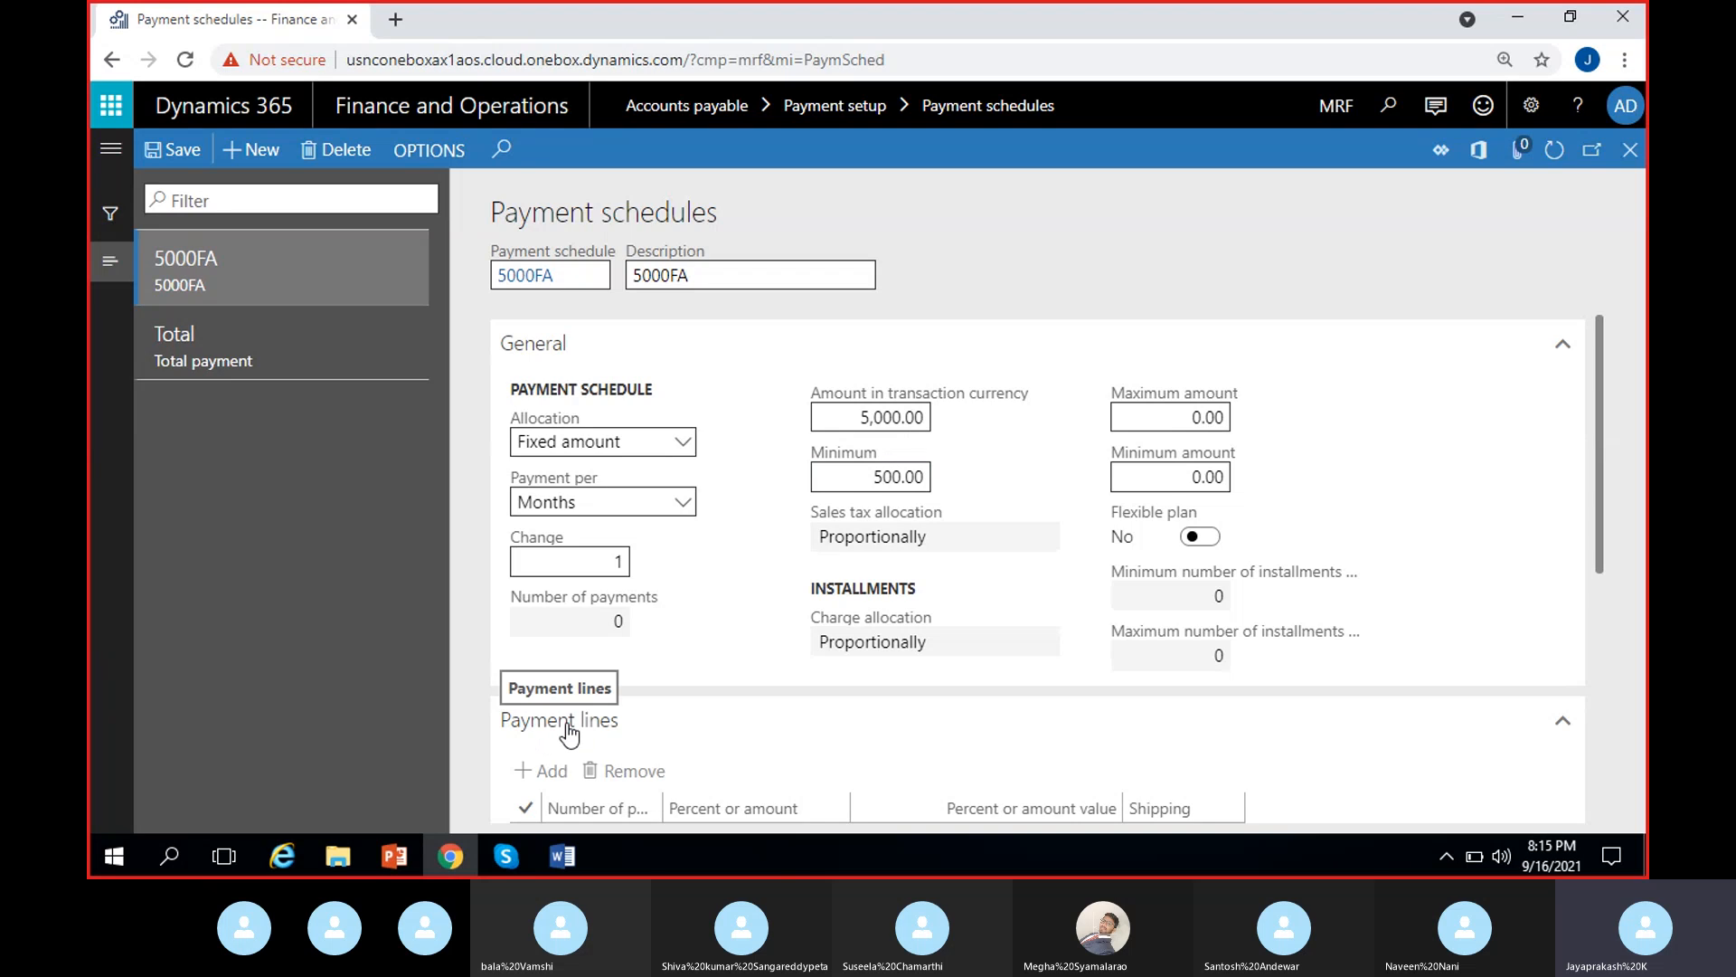
{"action": "left_click", "coordinate": [562, 856]}
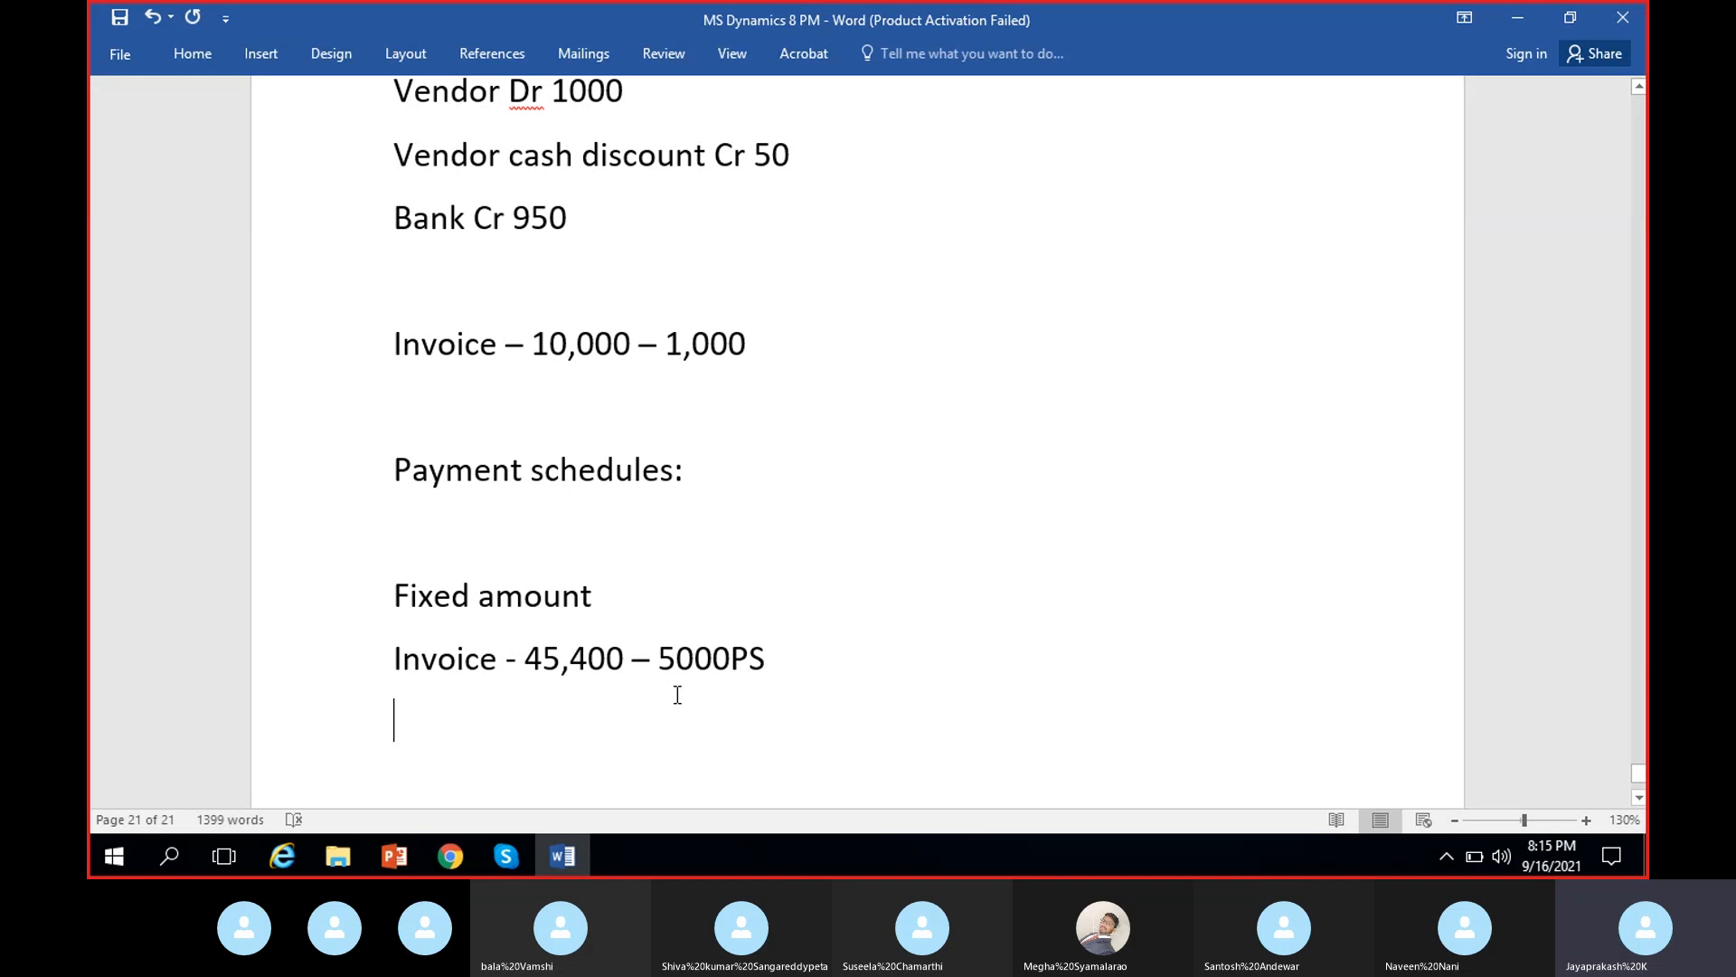
{"action": "left_click", "coordinate": [450, 855]}
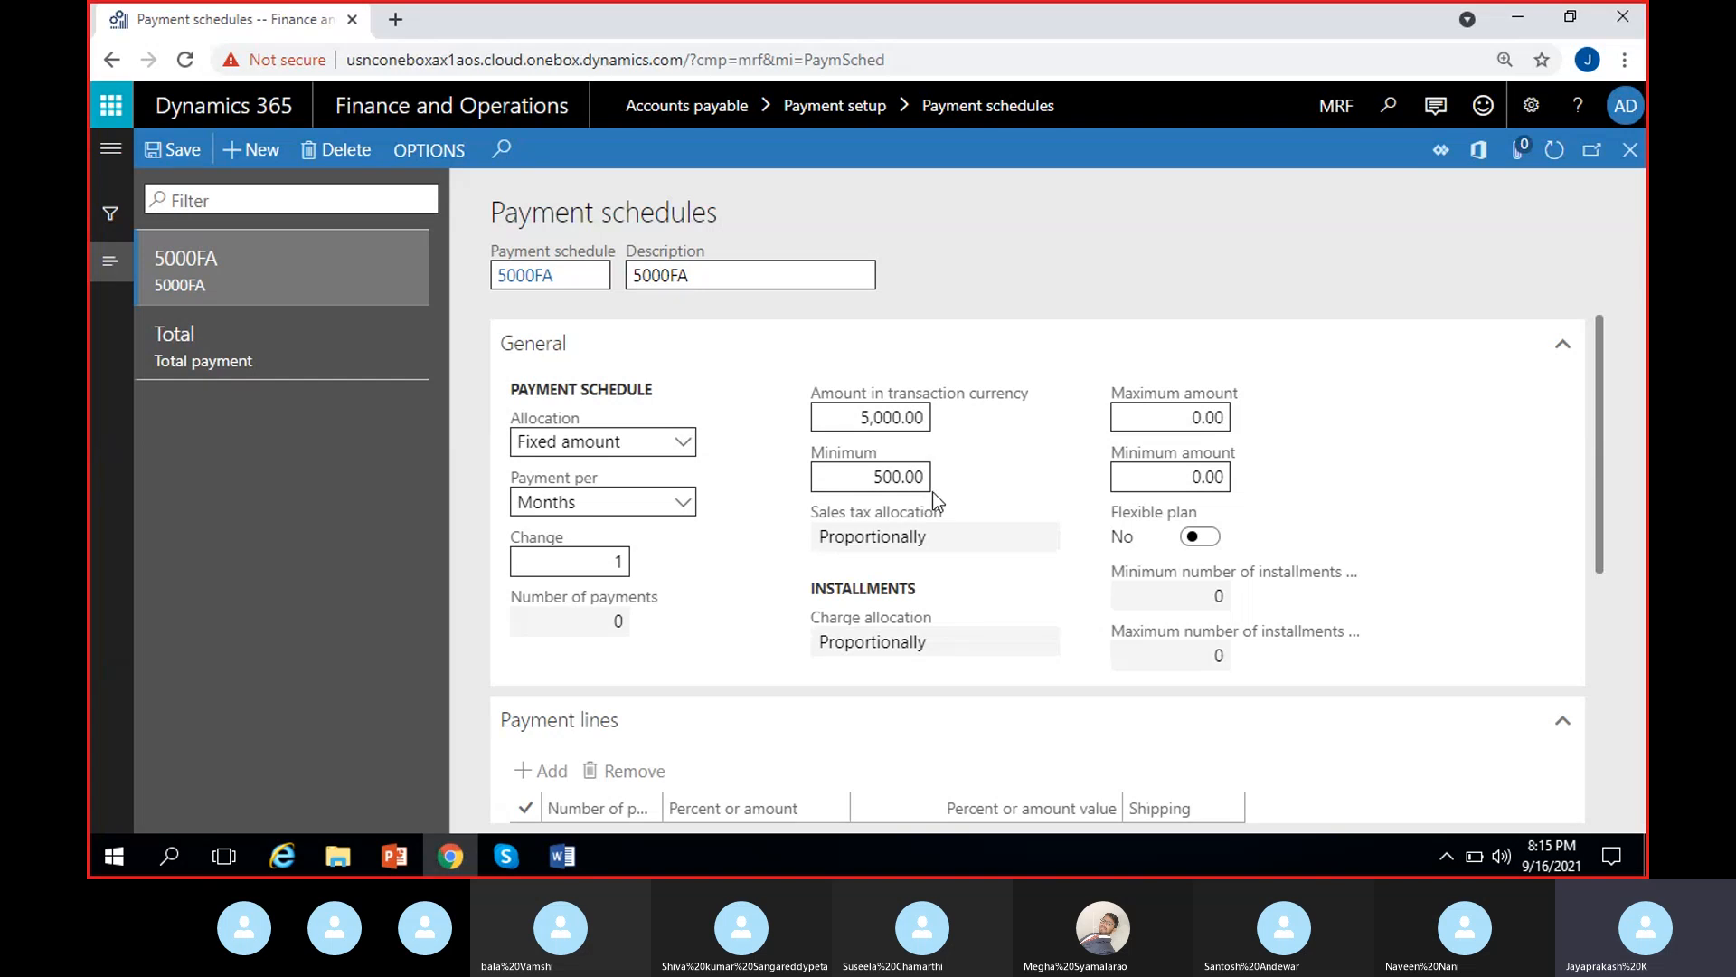
- Change the invoice amount in the Word notes to 45,600, and return to the payment schedule in Dynamics 365
{"action": "left_click", "coordinate": [461, 855]}
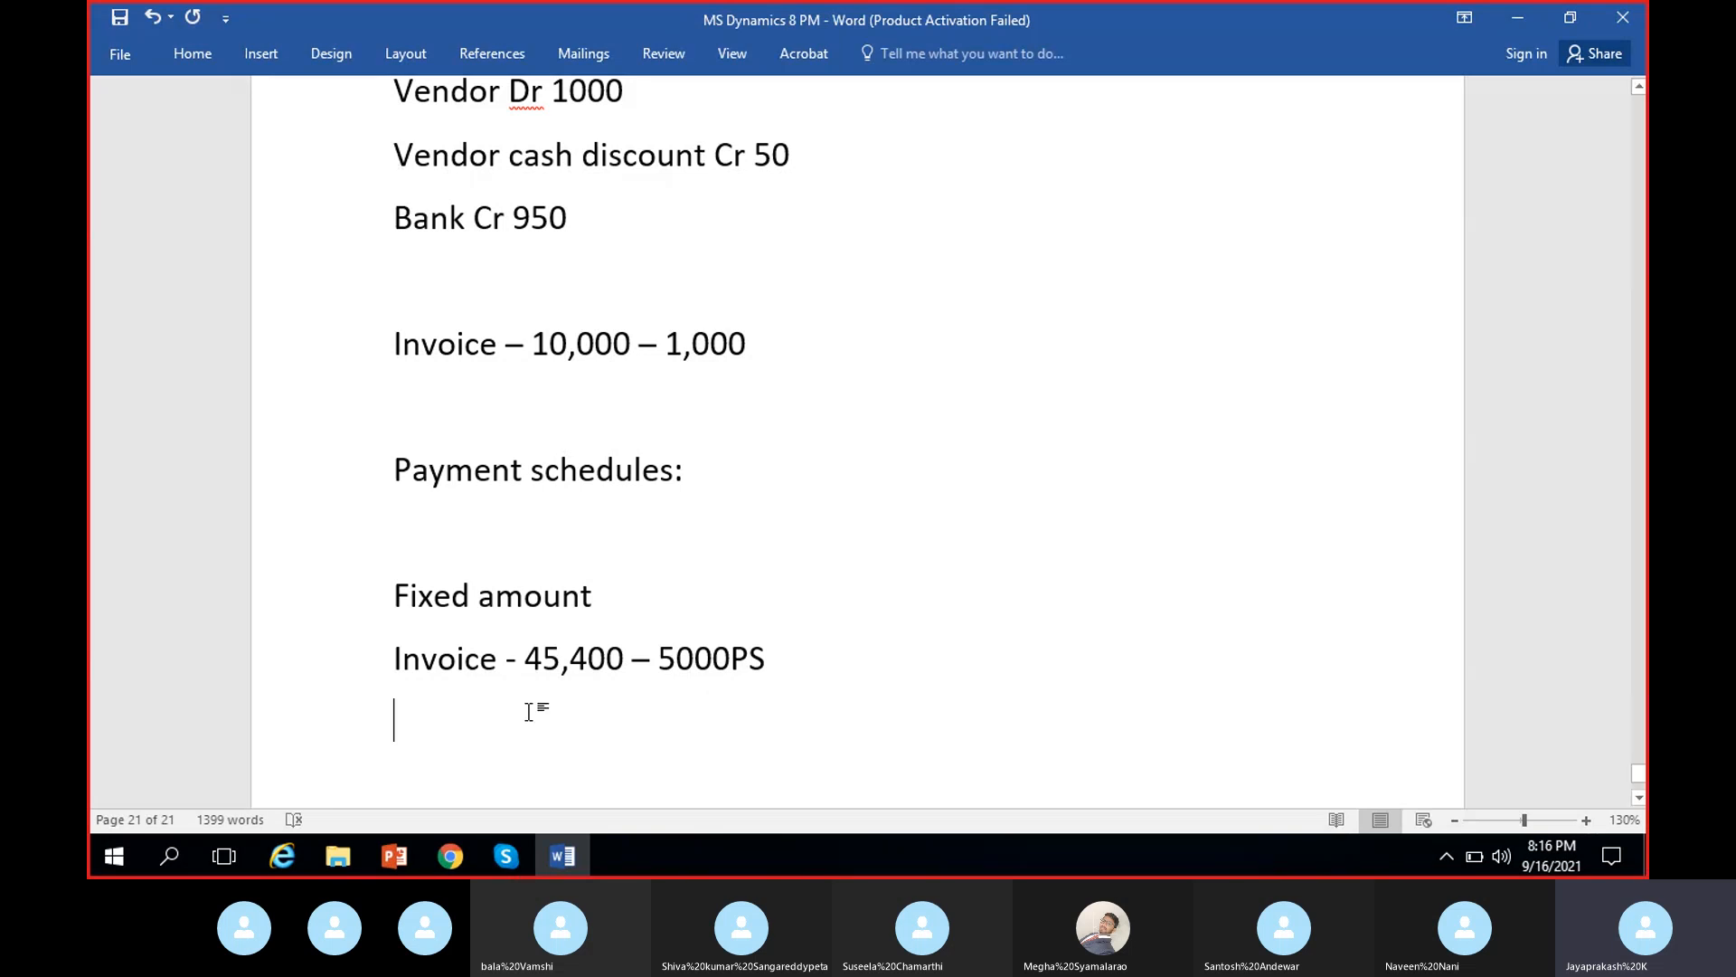
{"action": "key", "text": "BackSpace"}
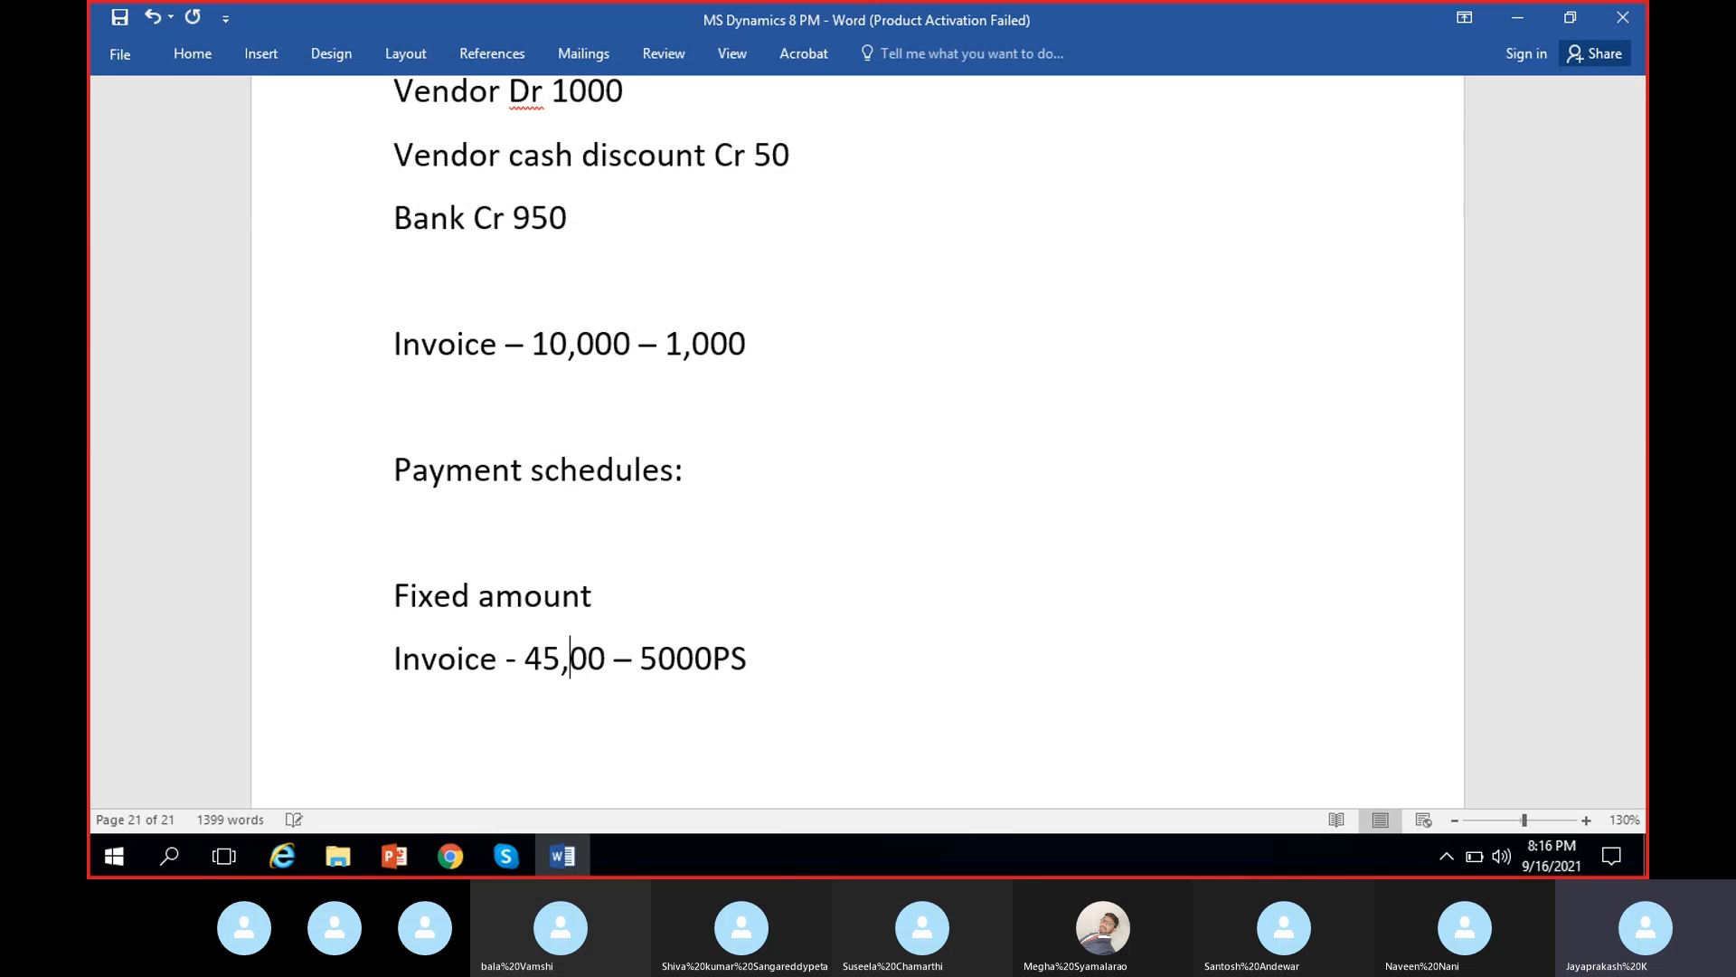
{"action": "type", "text": "6"}
{"action": "left_click", "coordinate": [338, 856]}
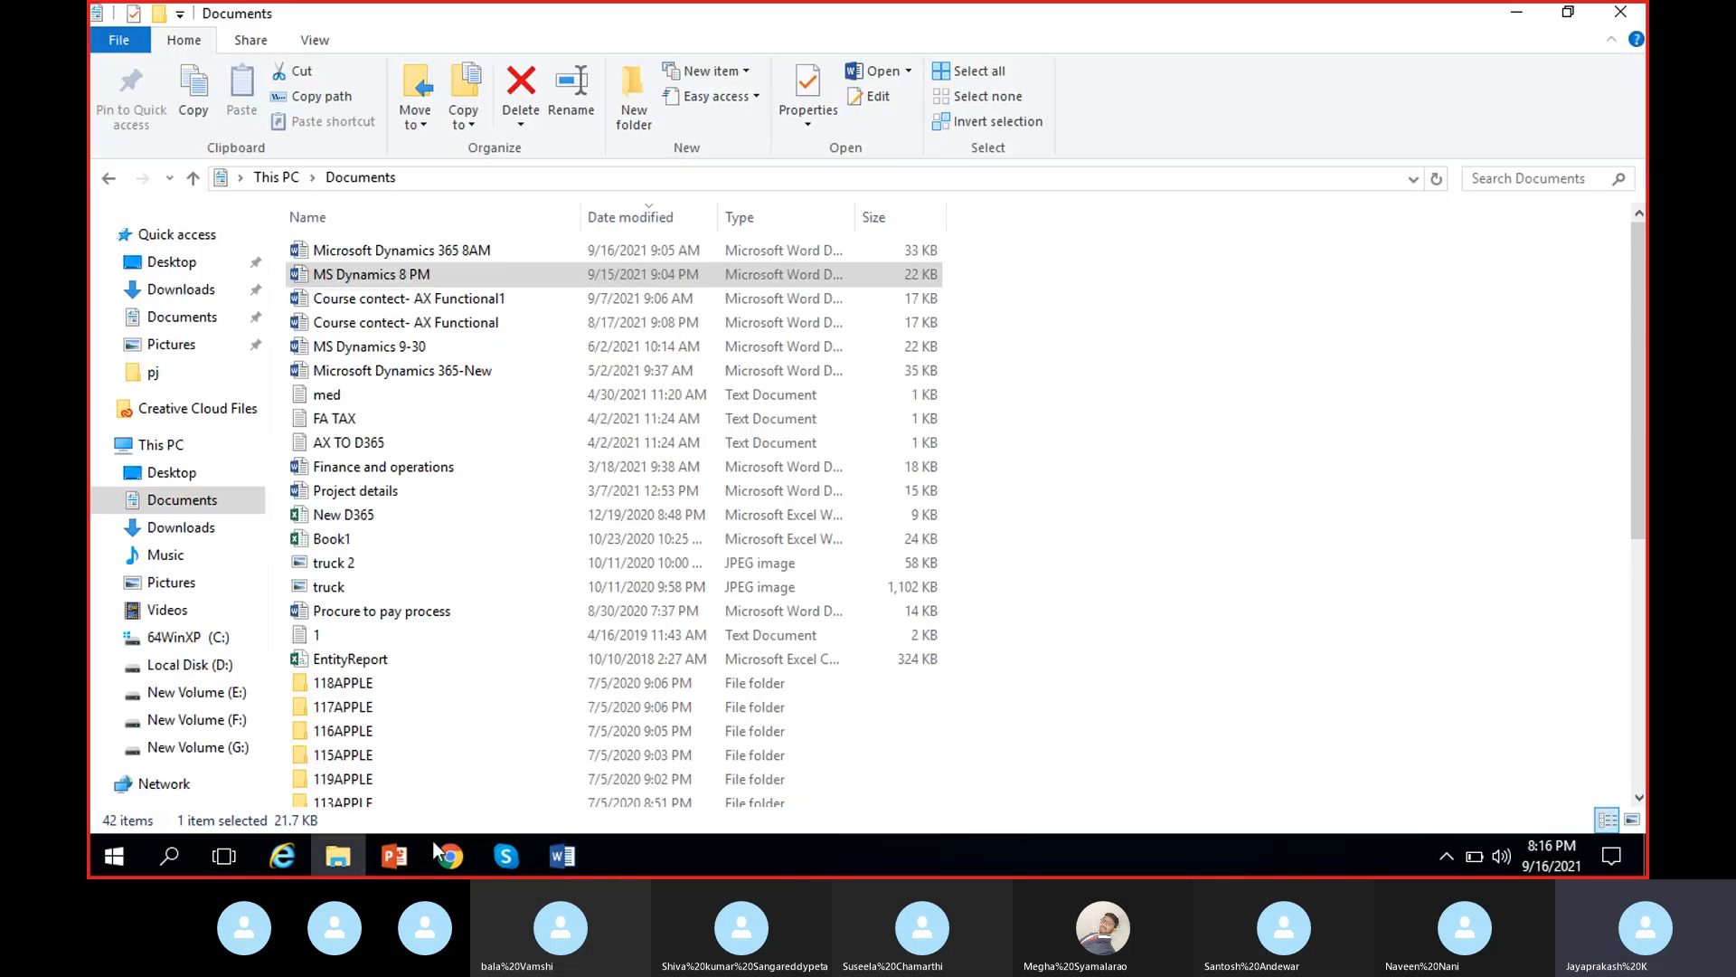
{"action": "left_click", "coordinate": [451, 856]}
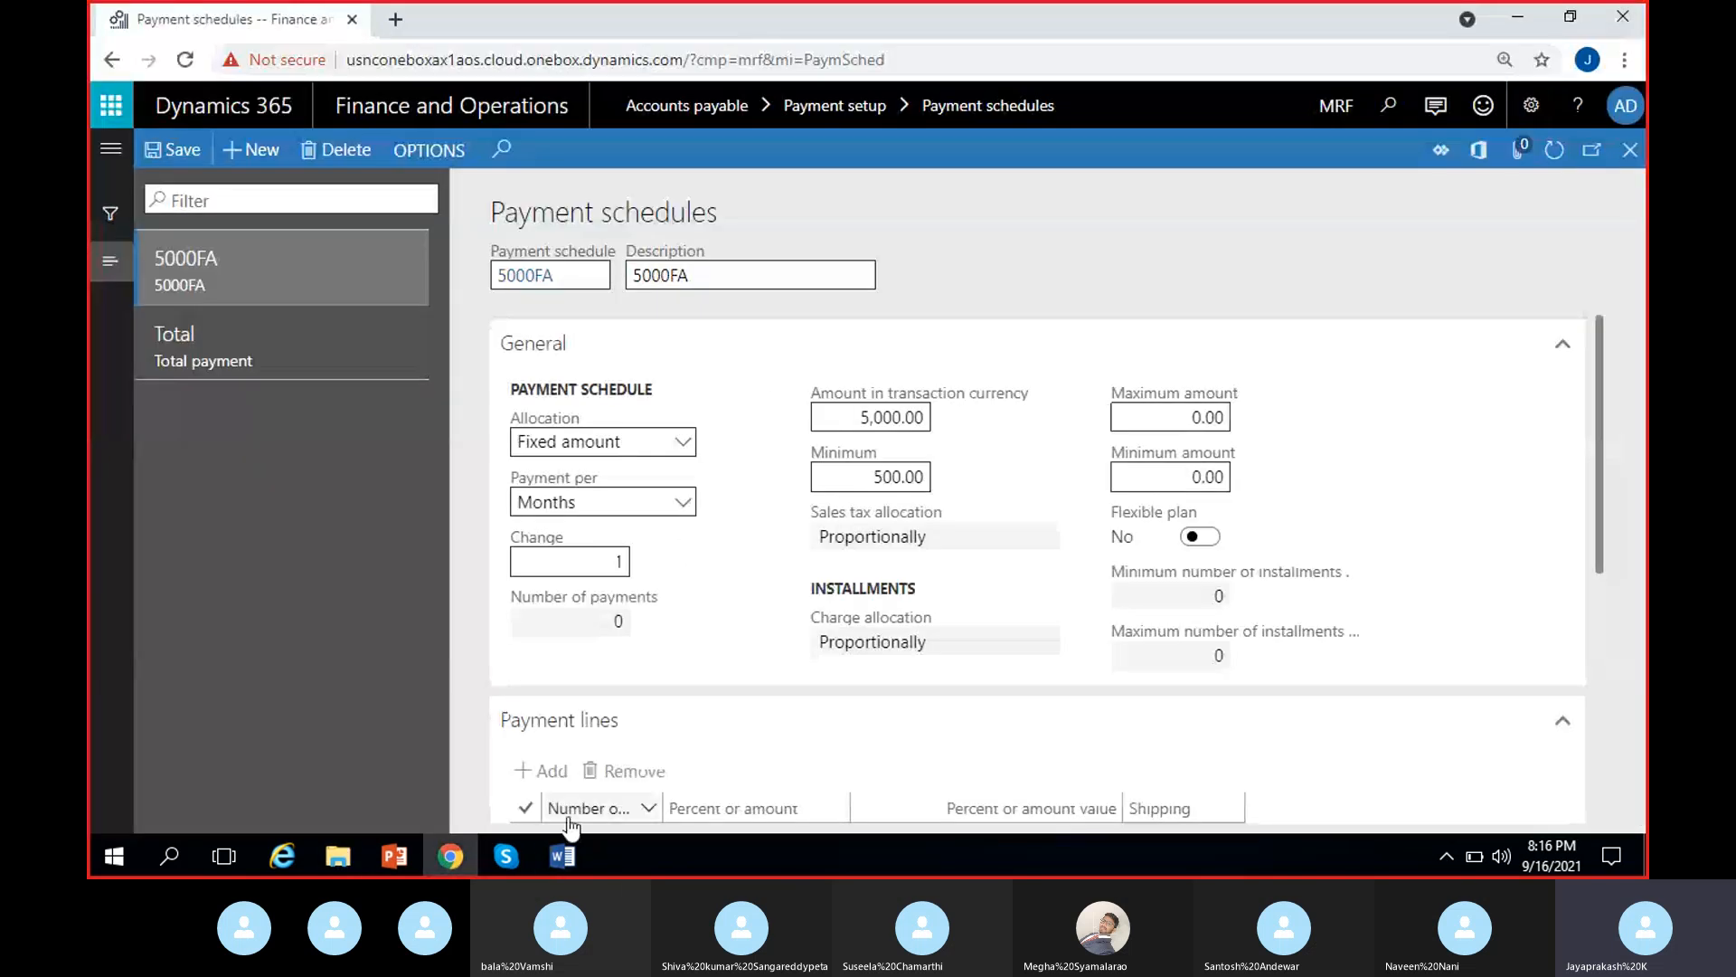
{"action": "mouse_move", "coordinate": [465, 866]}
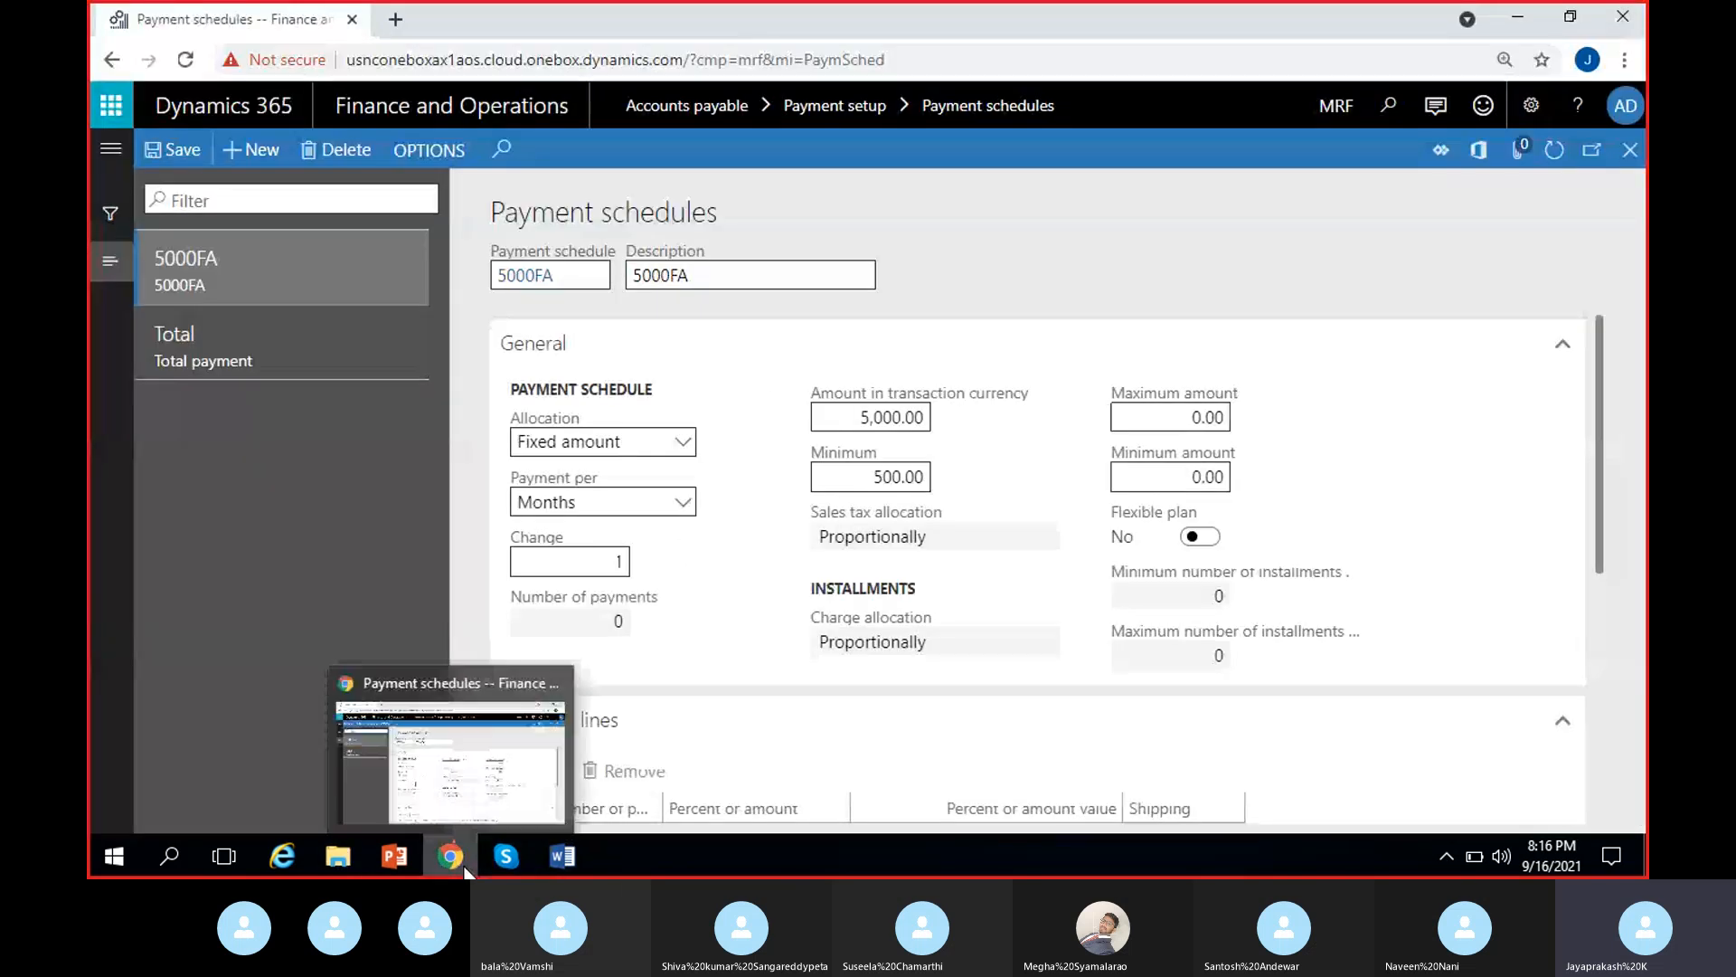
- Switch to the Word notes and review the 45,600 amount on the fixed-amount invoice line
{"action": "left_click", "coordinate": [553, 858]}
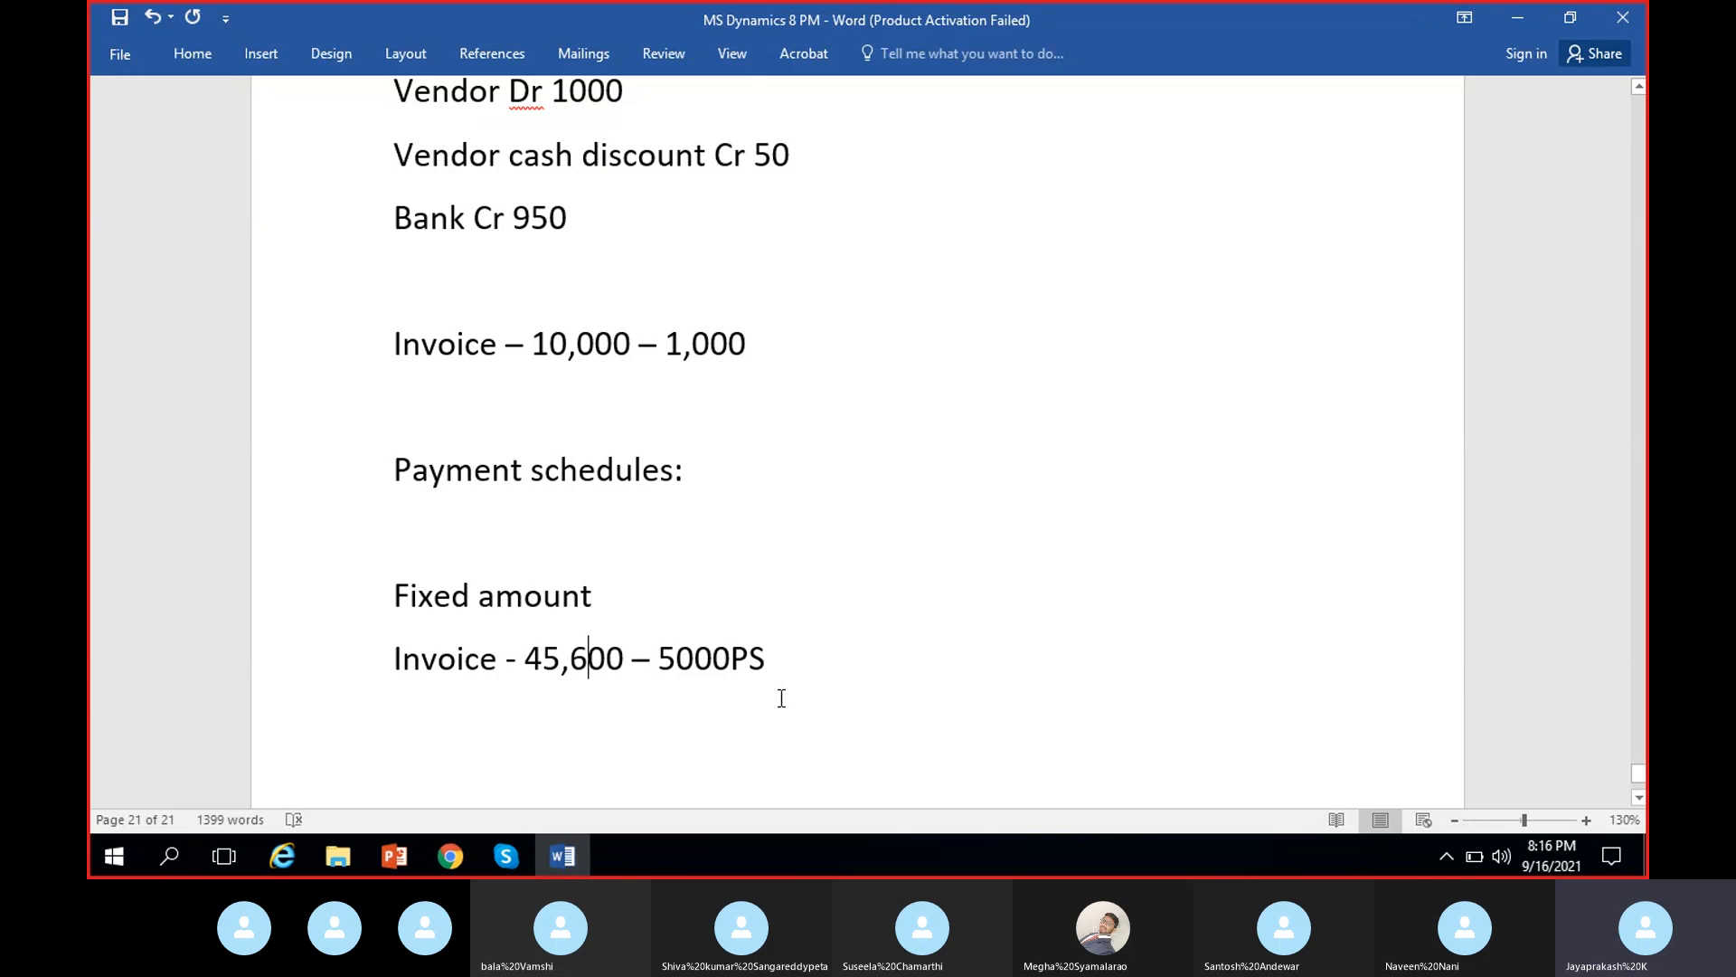
{"action": "left_click", "coordinate": [528, 657]}
{"action": "left_click_drag", "start_coordinate": [626, 653], "coordinate": [620, 657]}
{"action": "left_click", "coordinate": [620, 710]}
- Switch to Dynamics 365 and examine the 5000FA schedule's sales tax allocation and charge allocation settings
{"action": "left_click", "coordinate": [449, 855]}
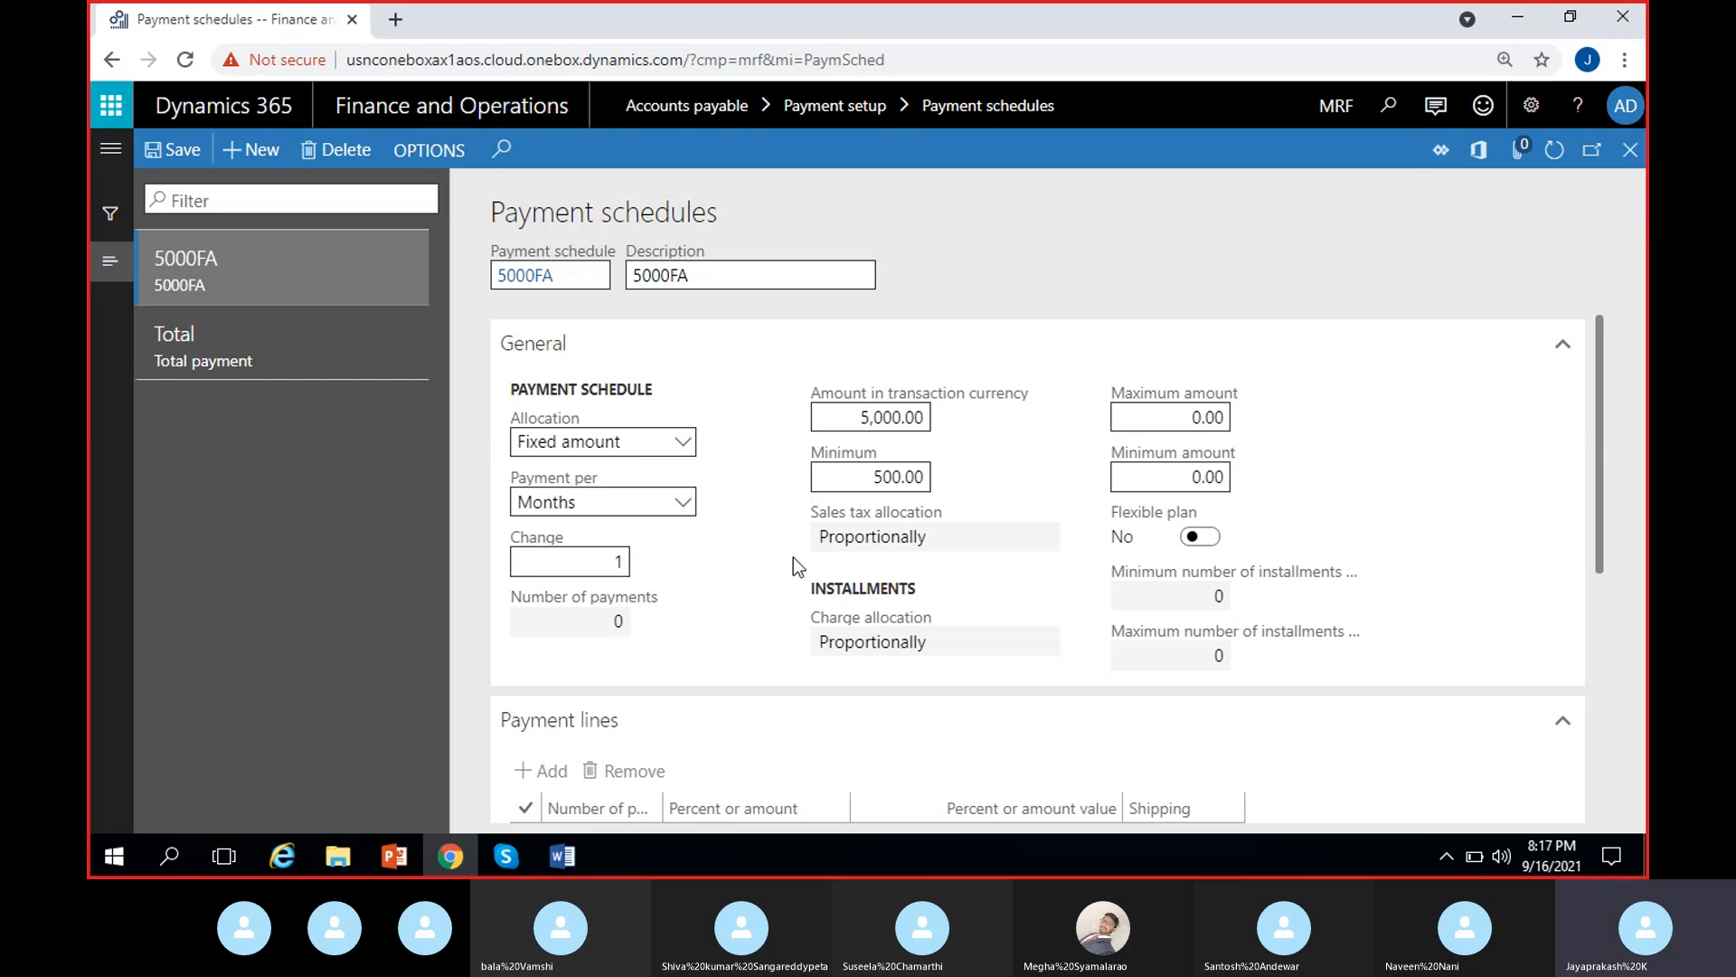
{"action": "left_click", "coordinate": [871, 538]}
{"action": "left_click", "coordinate": [875, 638]}
{"action": "left_click", "coordinate": [847, 542]}
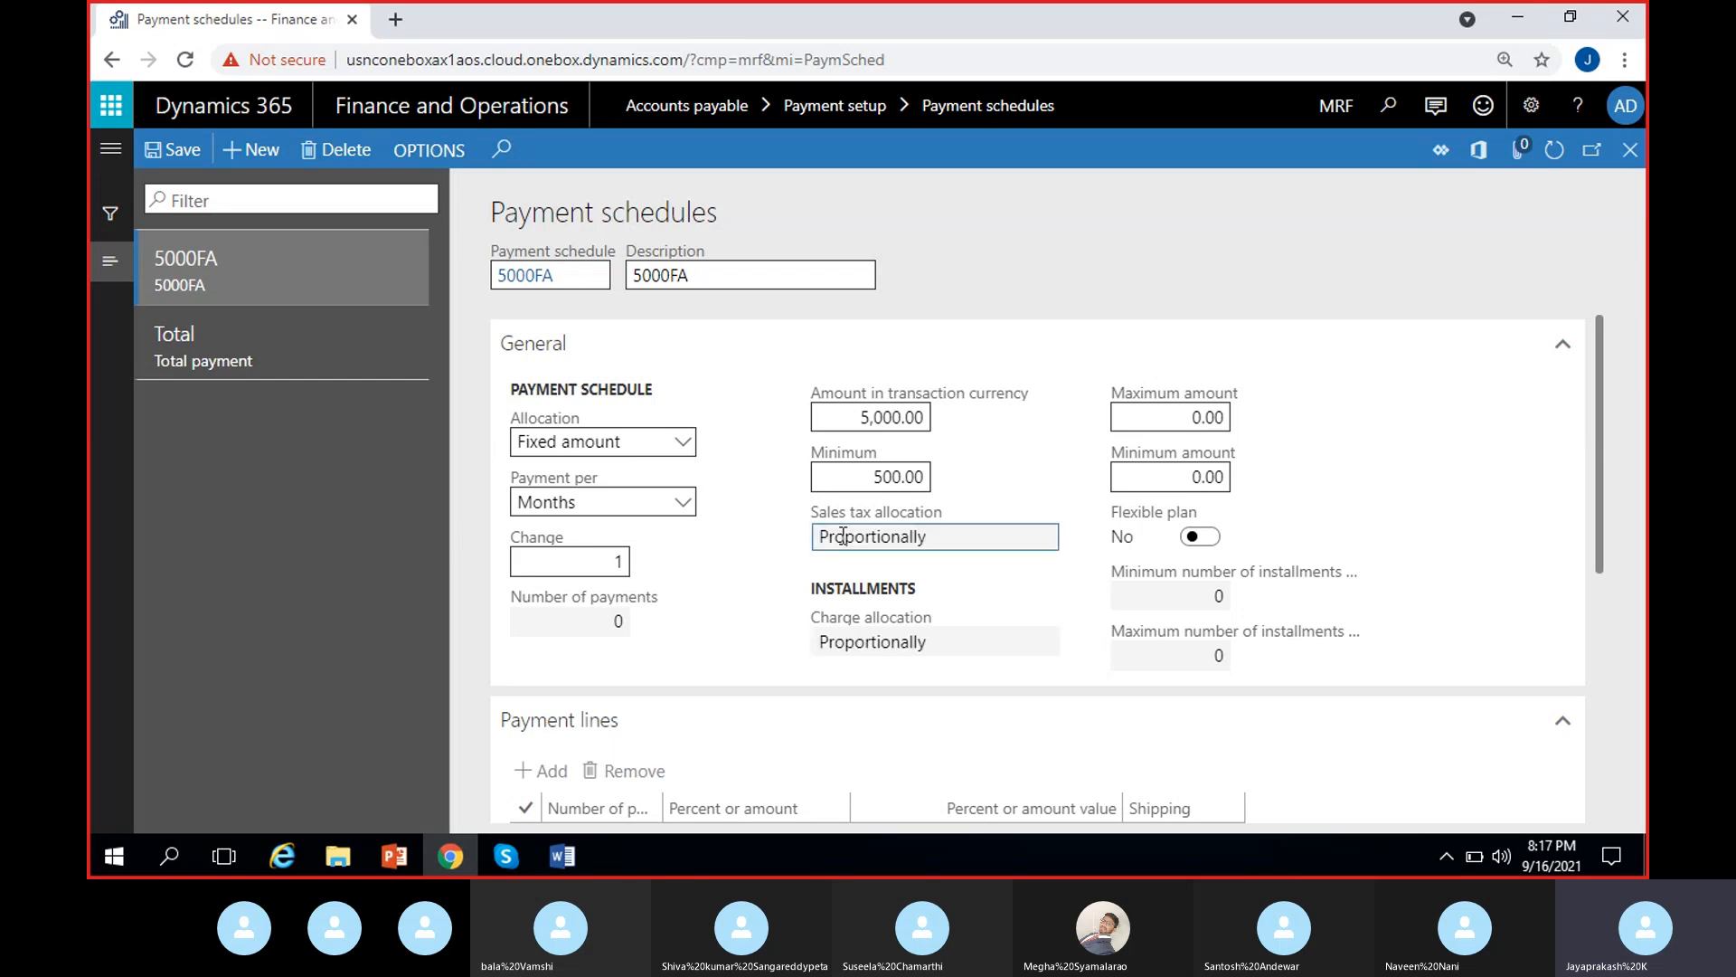
{"action": "left_click", "coordinate": [835, 651]}
{"action": "left_click", "coordinate": [768, 559]}
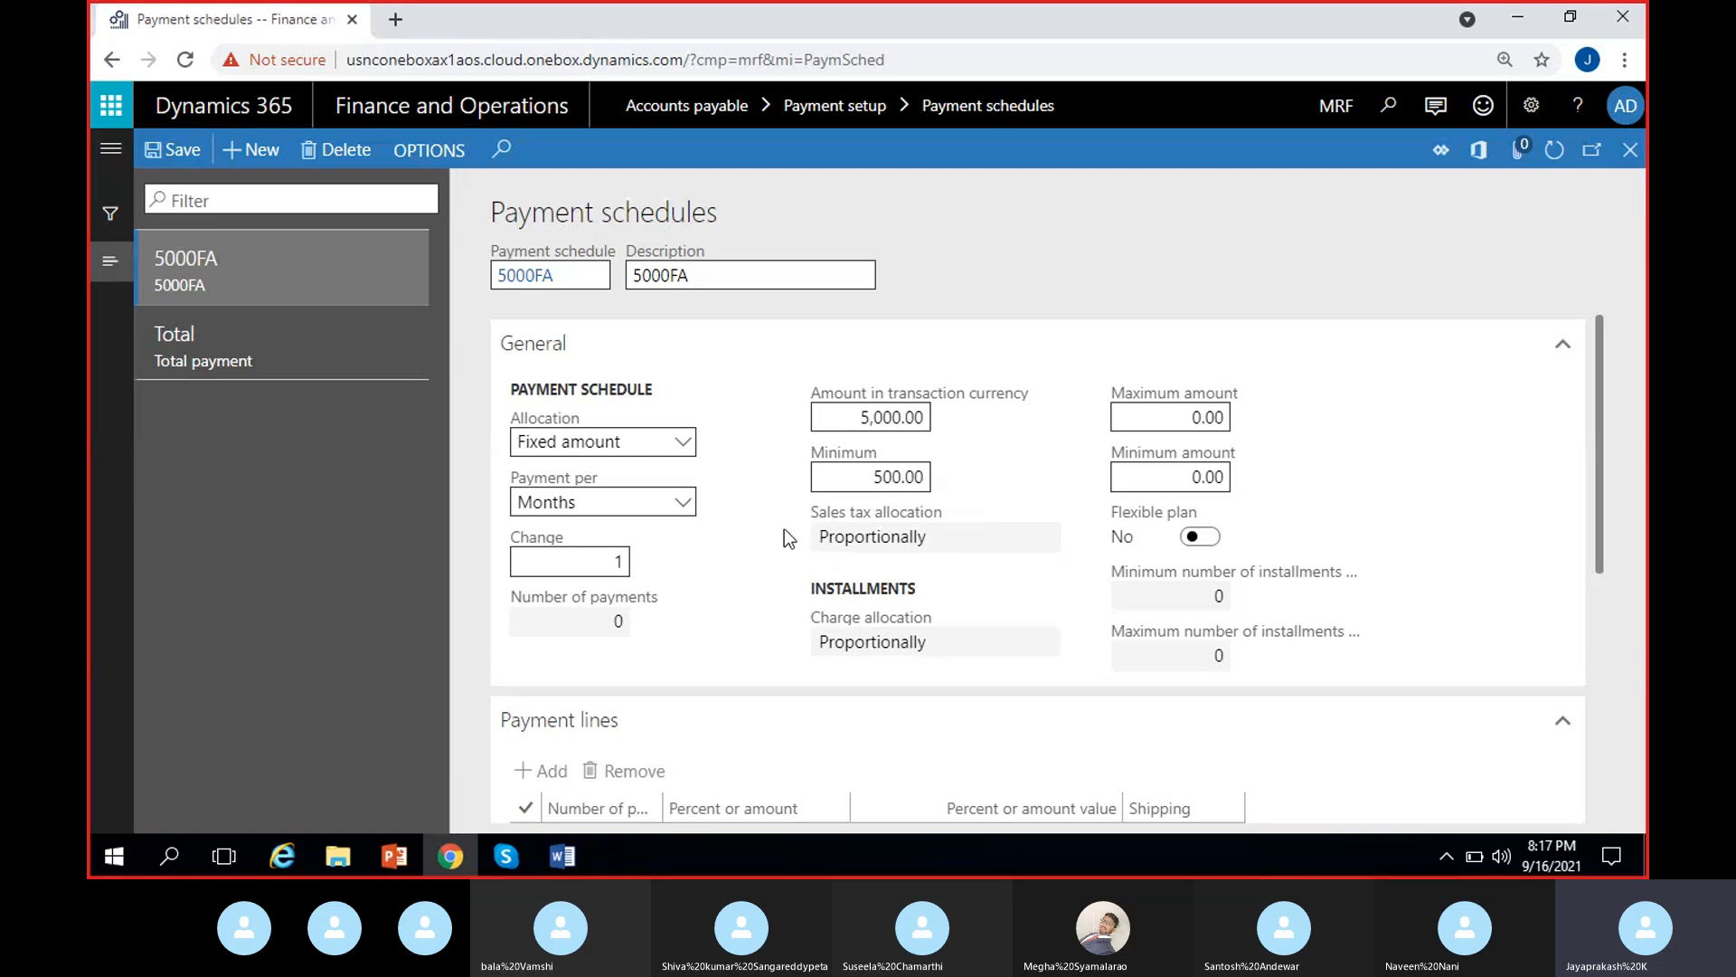
- Switch to the Word notes and rewrite the fixed-amount example line as "Invoice – 50000 – 5000"
{"action": "left_click", "coordinate": [562, 856]}
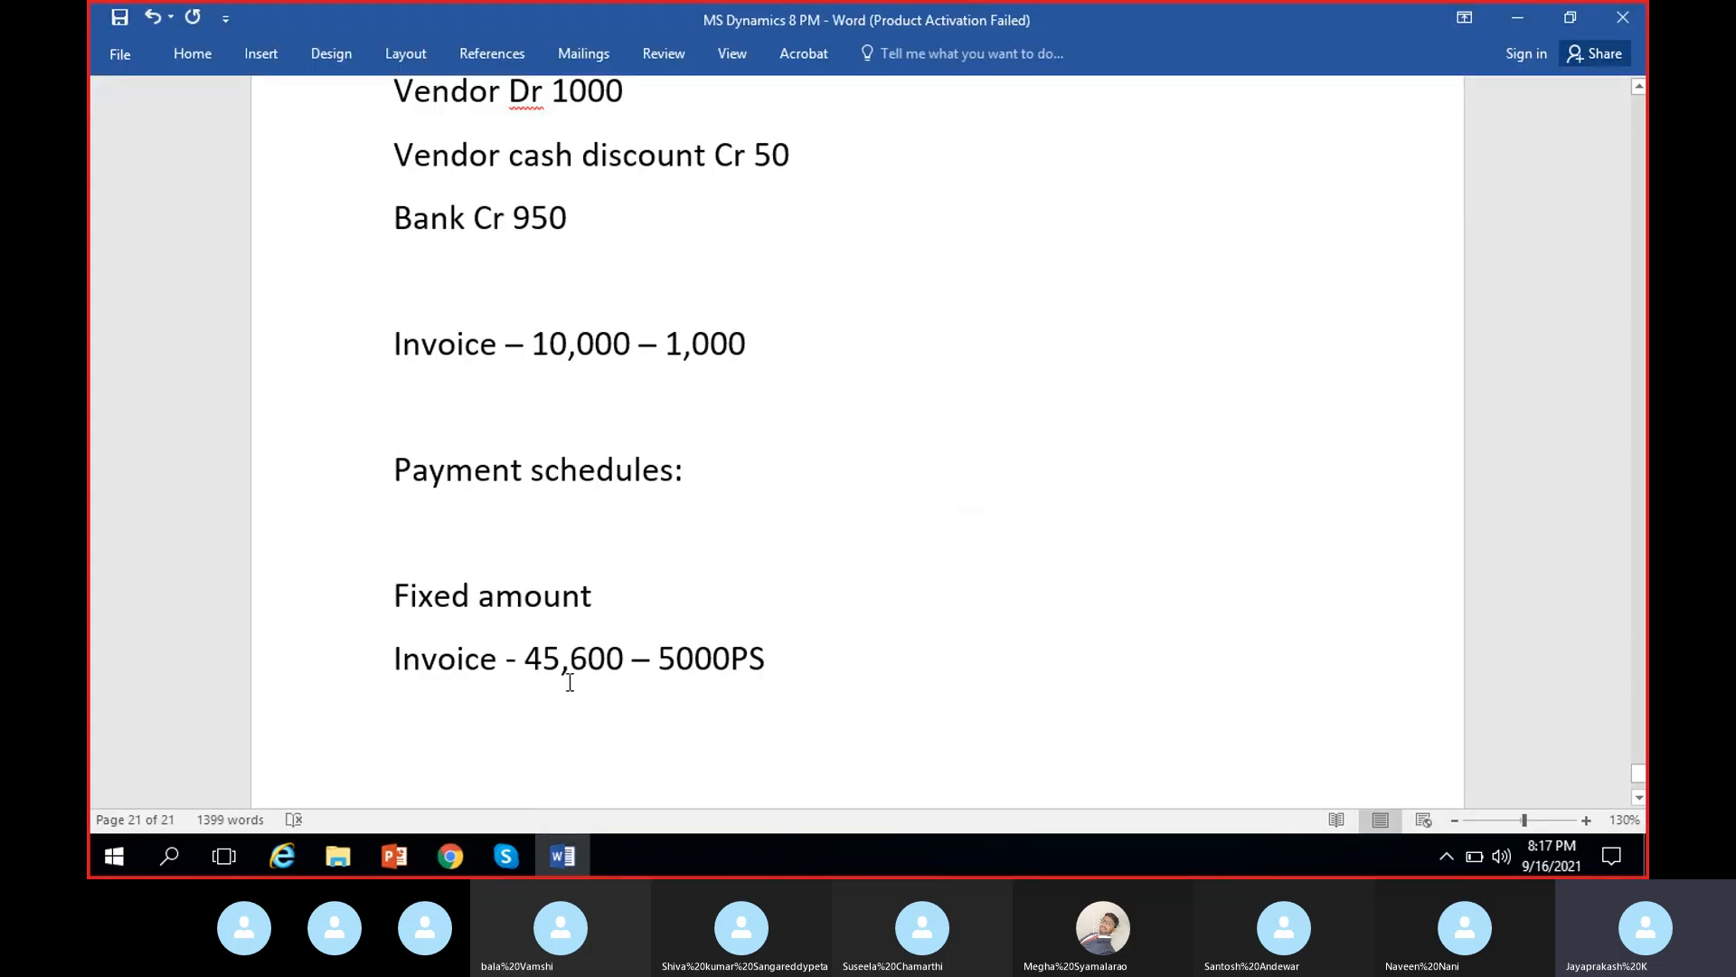
{"action": "left_click_drag", "start_coordinate": [524, 648], "coordinate": [798, 658]}
{"action": "type", "text": "500"}
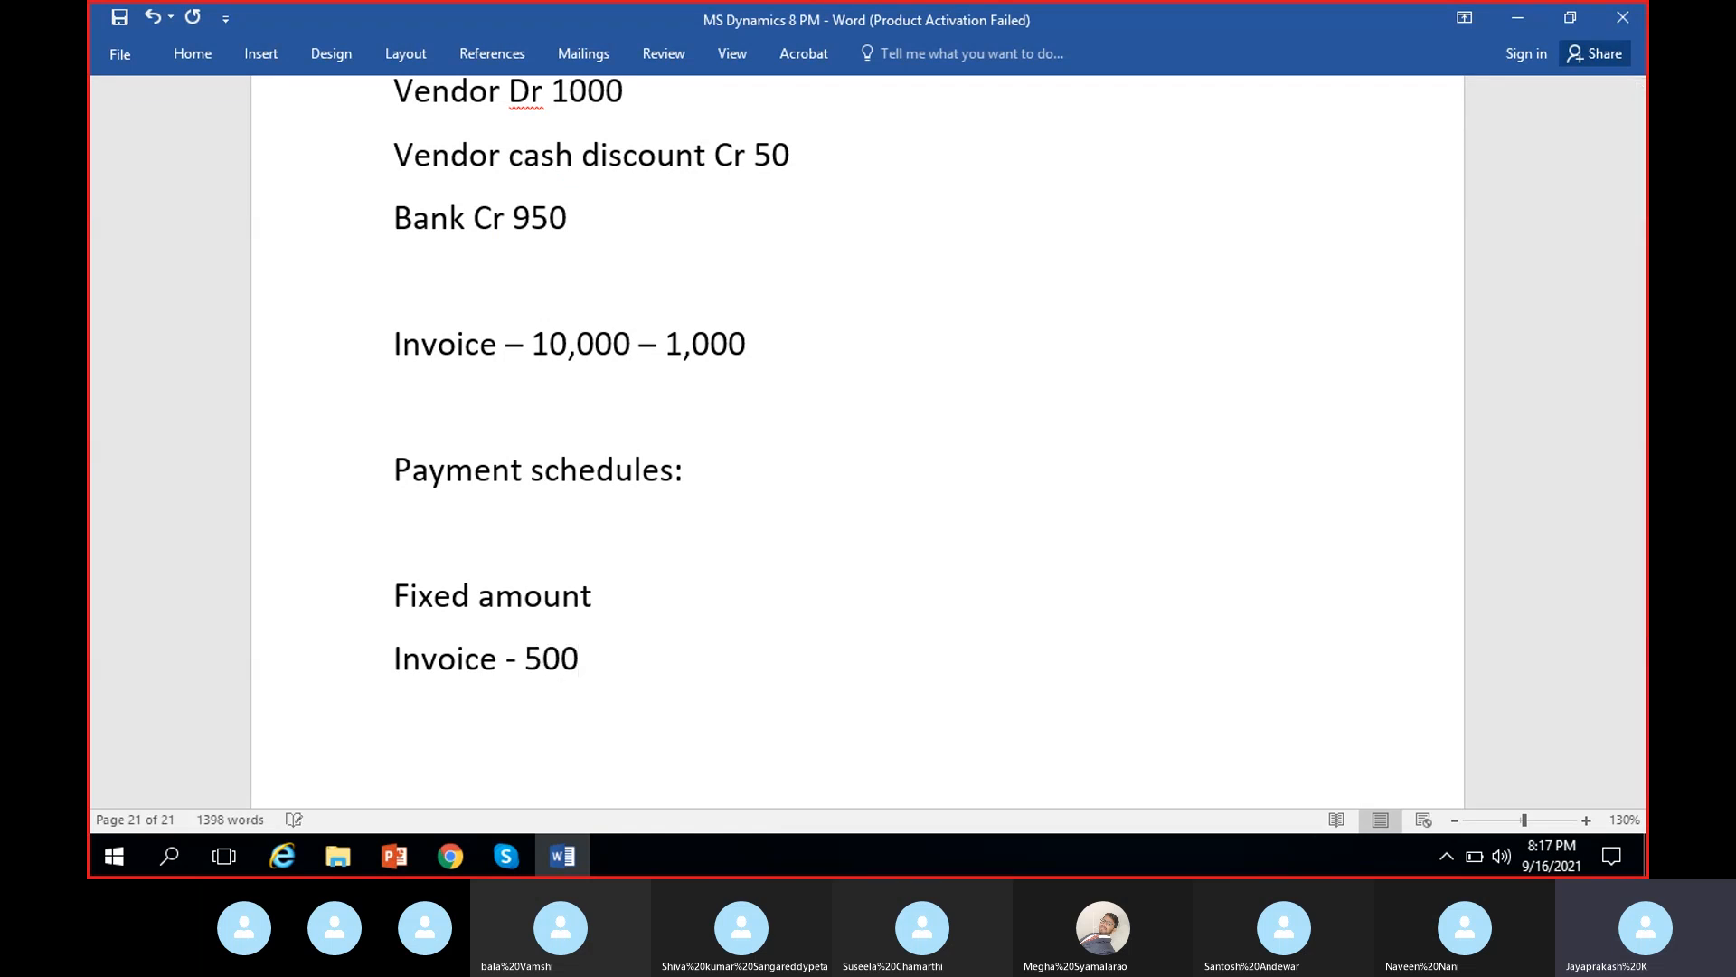
{"action": "type", "text": "00 - "}
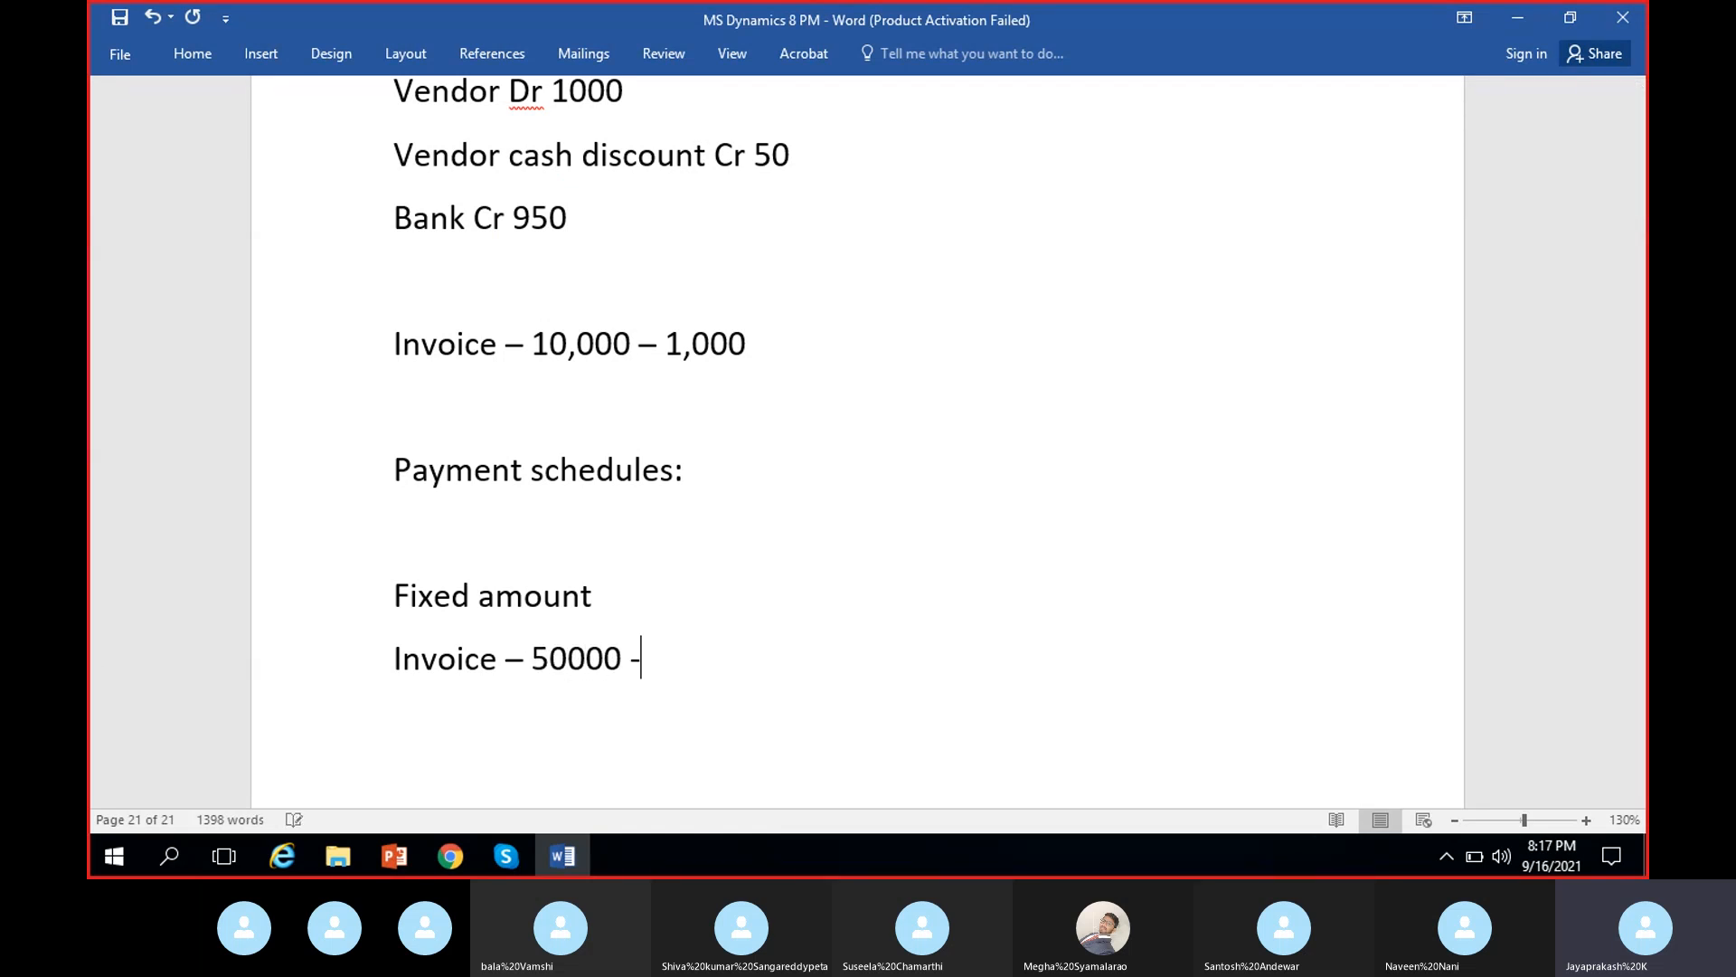
{"action": "type", "text": "5000"}
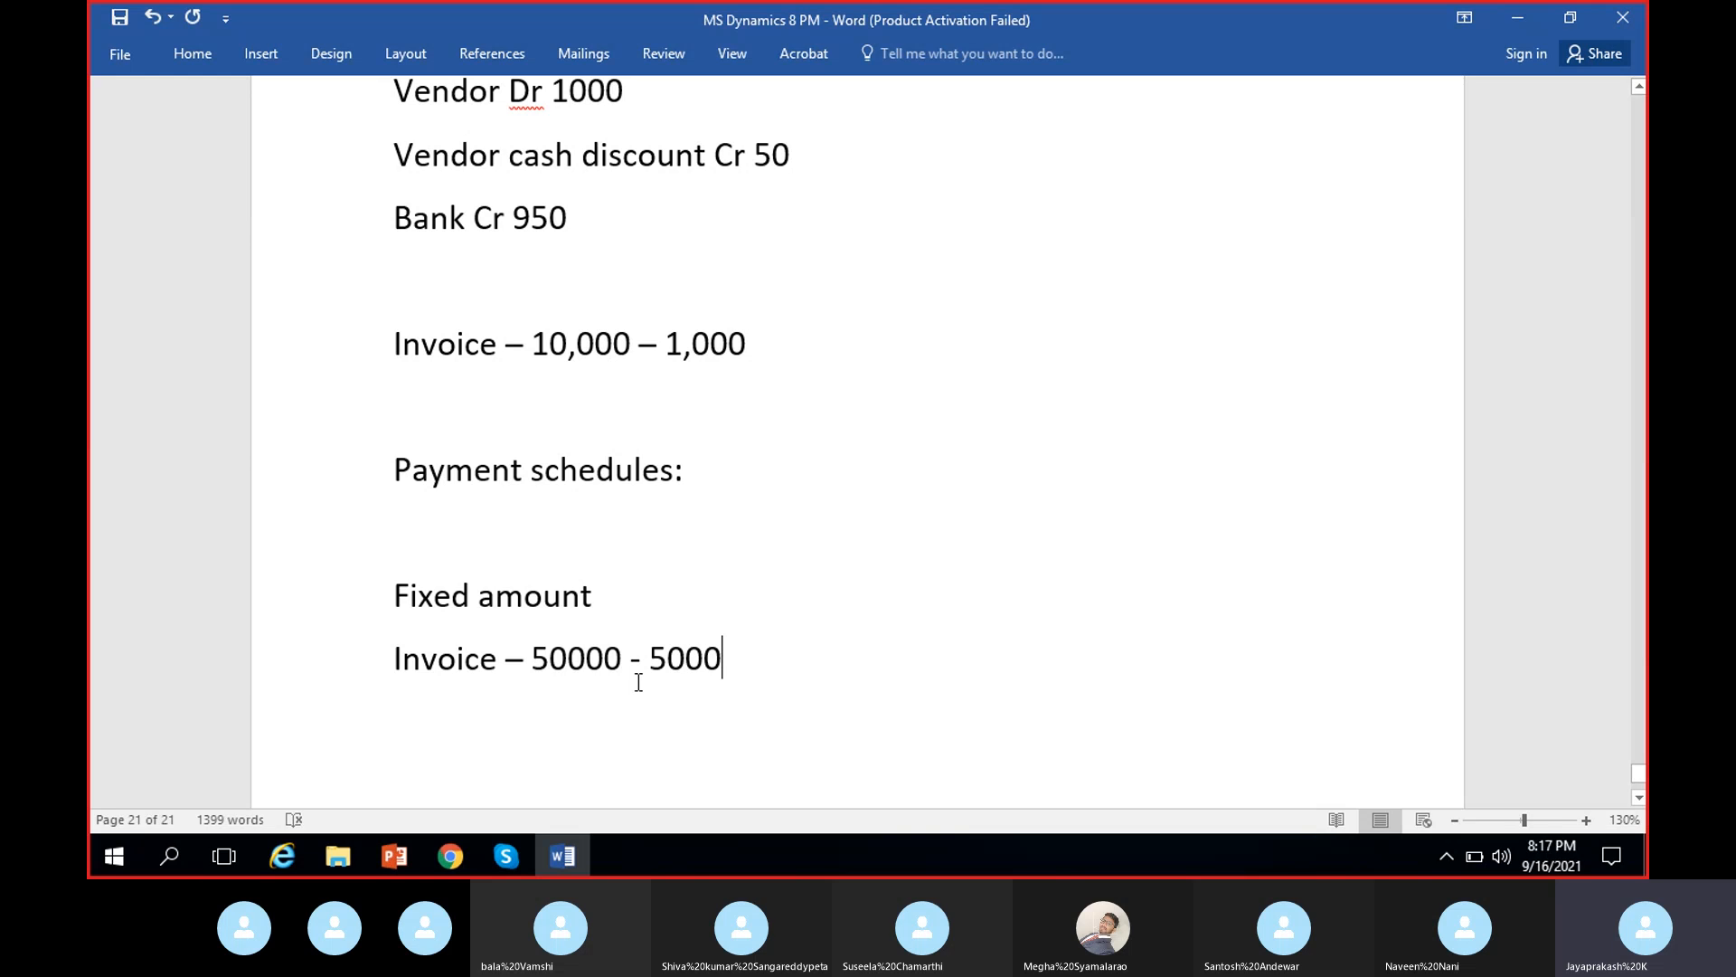
{"action": "left_click_drag", "start_coordinate": [650, 658], "coordinate": [729, 663]}
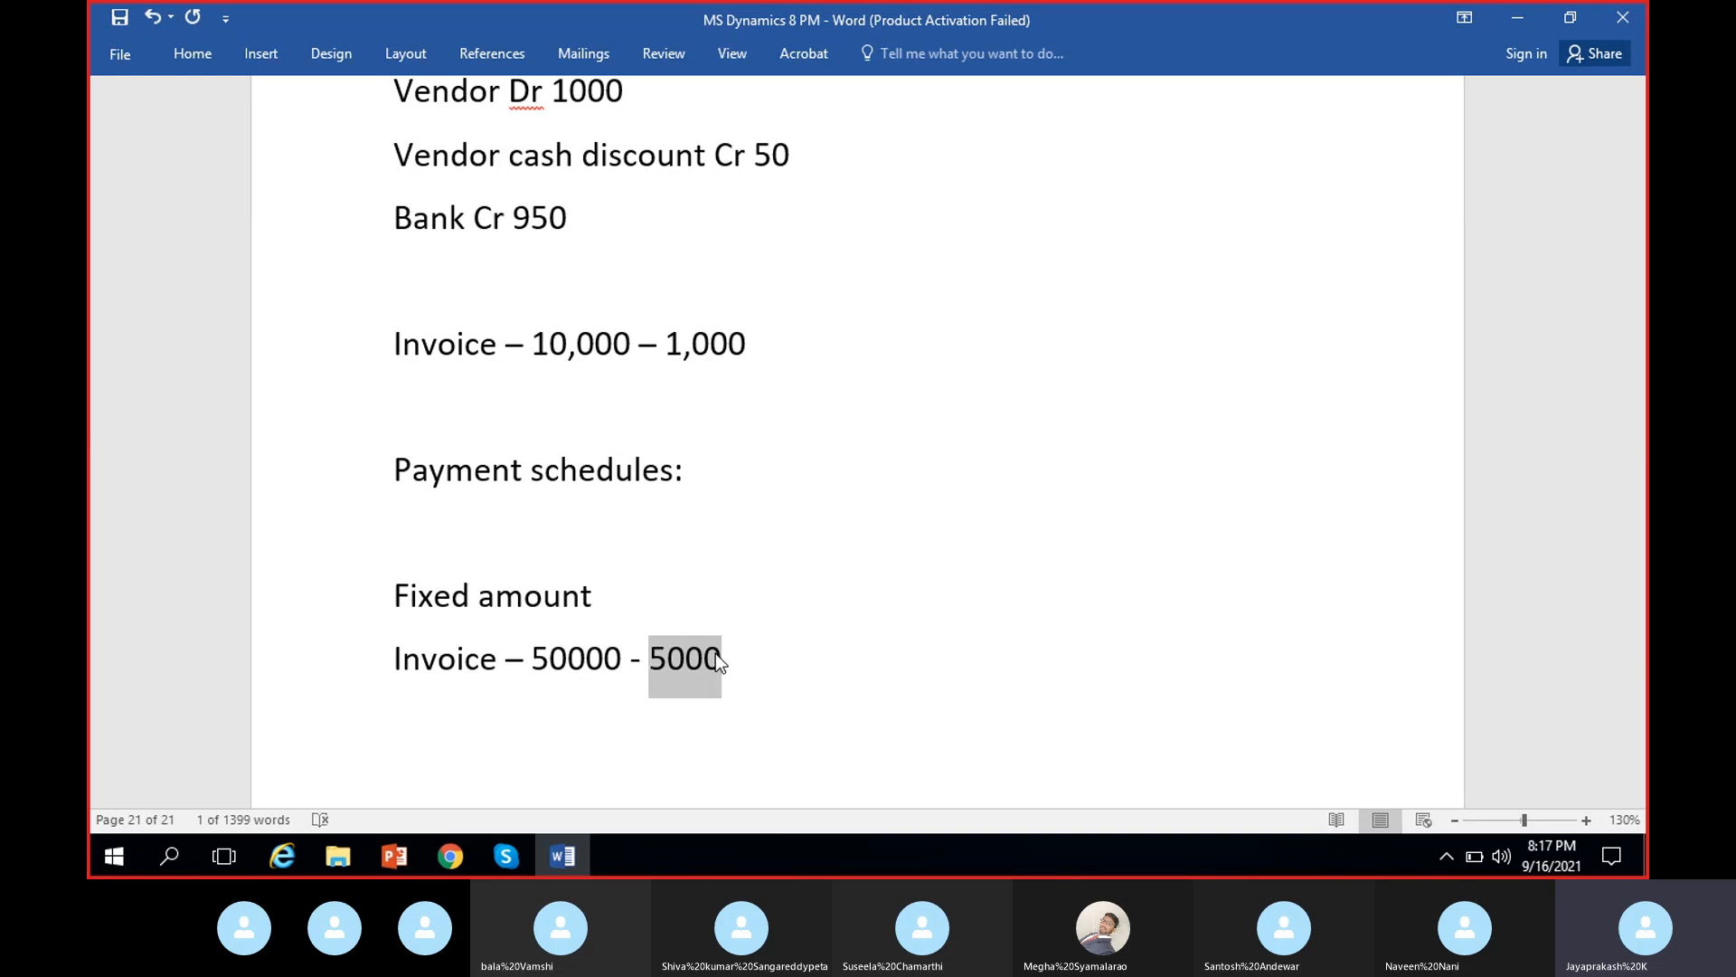
{"action": "left_click", "coordinate": [555, 714]}
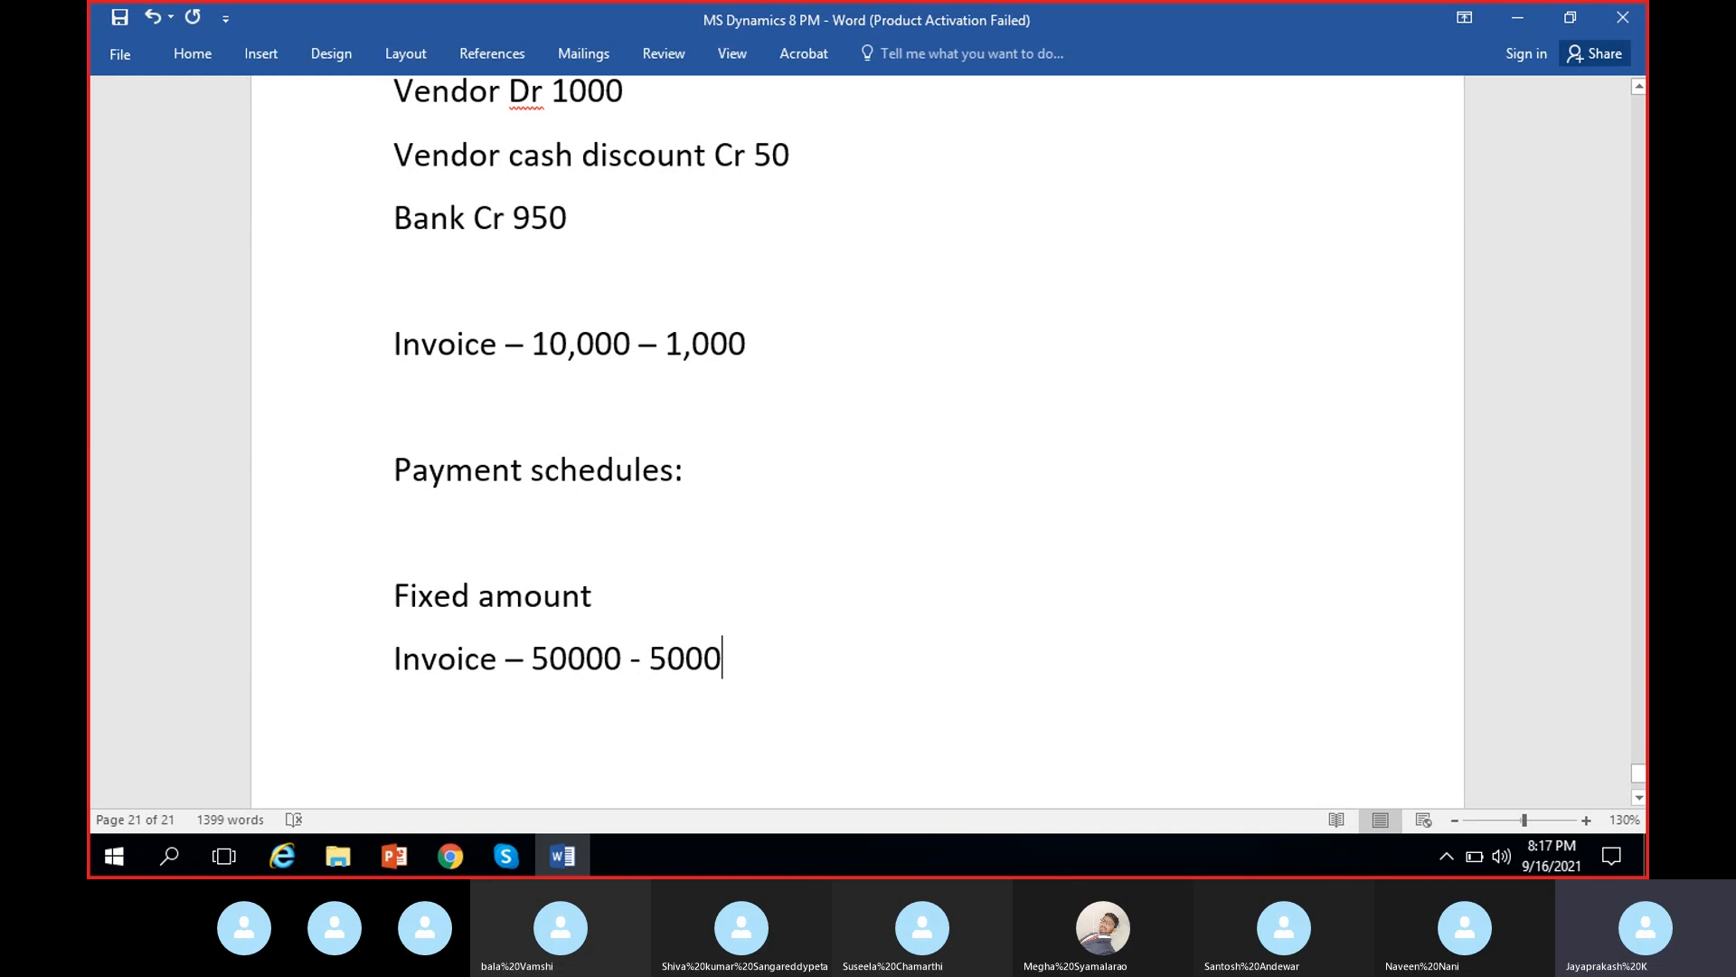
- Add a line reading "5000 -" below the invoice line, and review the 5000 installment amount above it
{"action": "key", "text": "Return"}
{"action": "type", "text": "5000"}
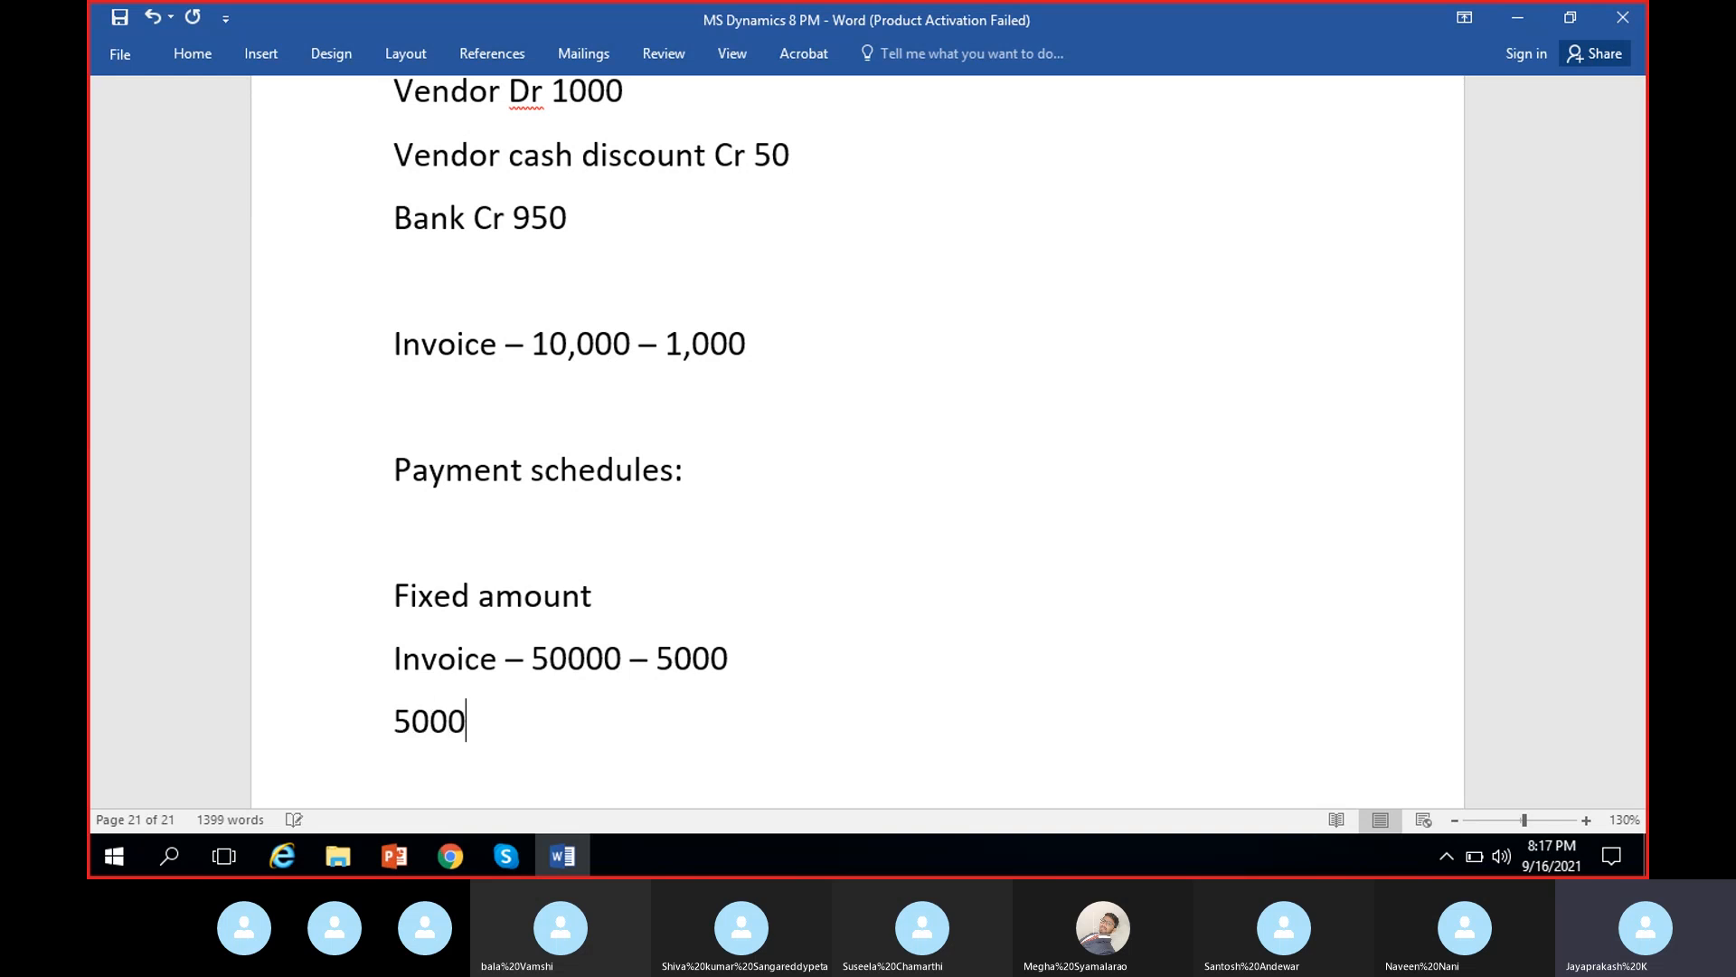
{"action": "type", "text": " -"}
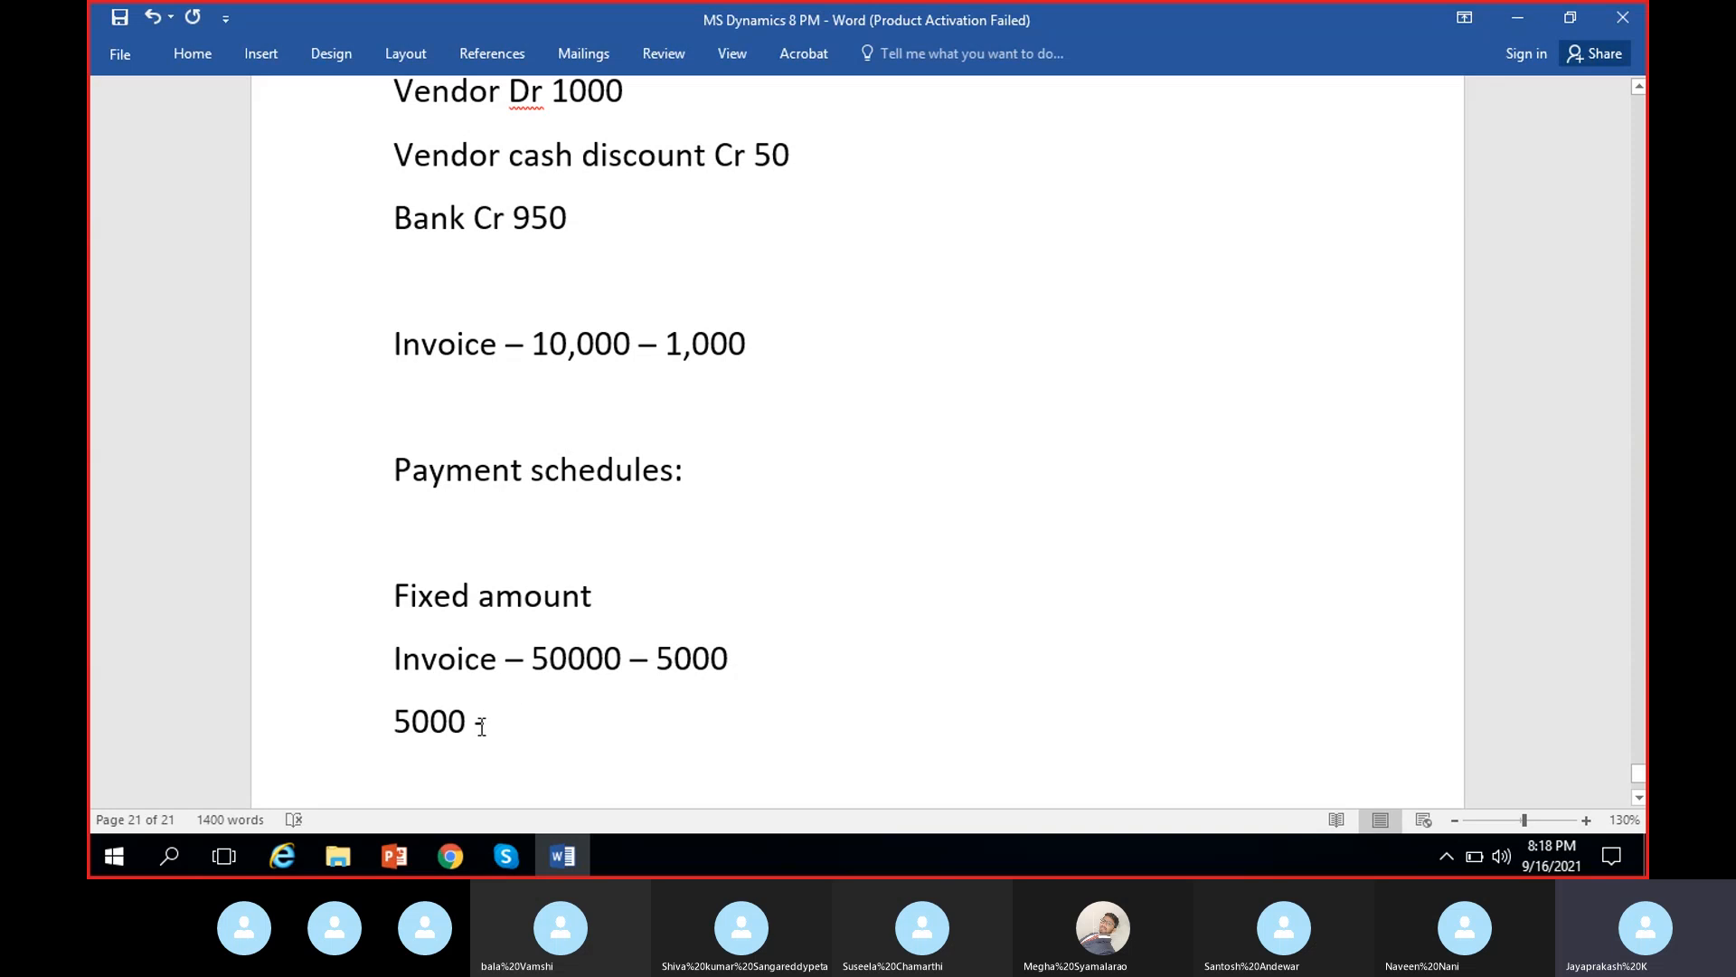
{"action": "double_click", "coordinate": [681, 658]}
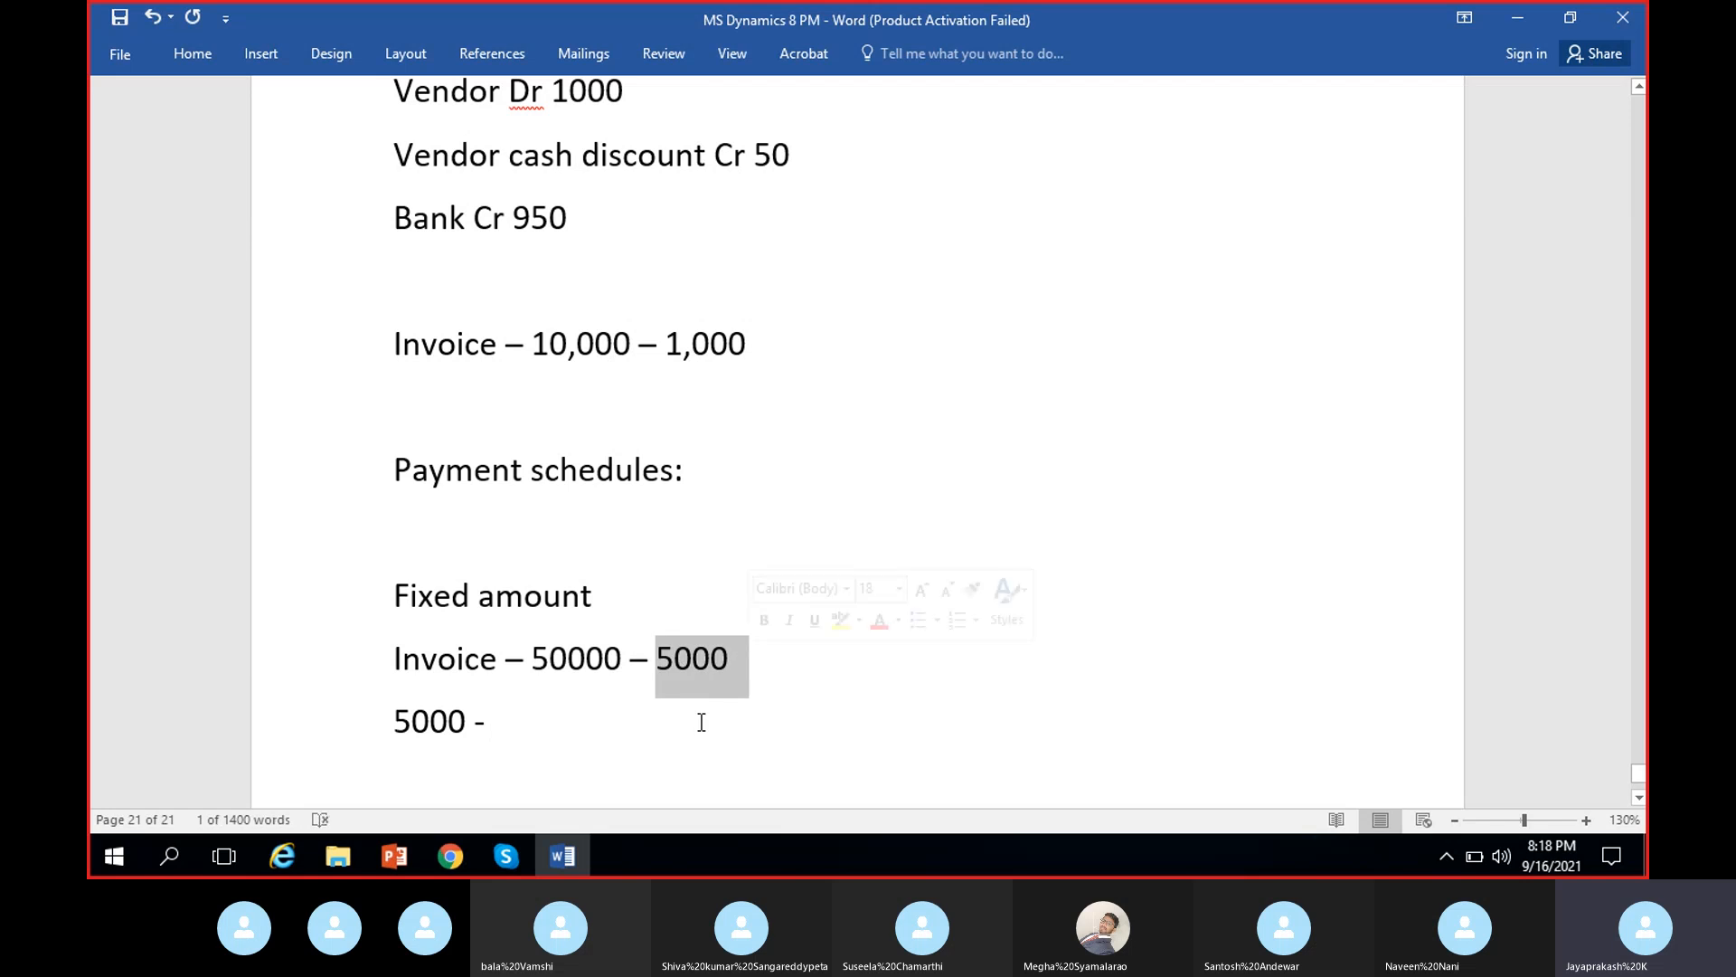
{"action": "left_click", "coordinate": [691, 659]}
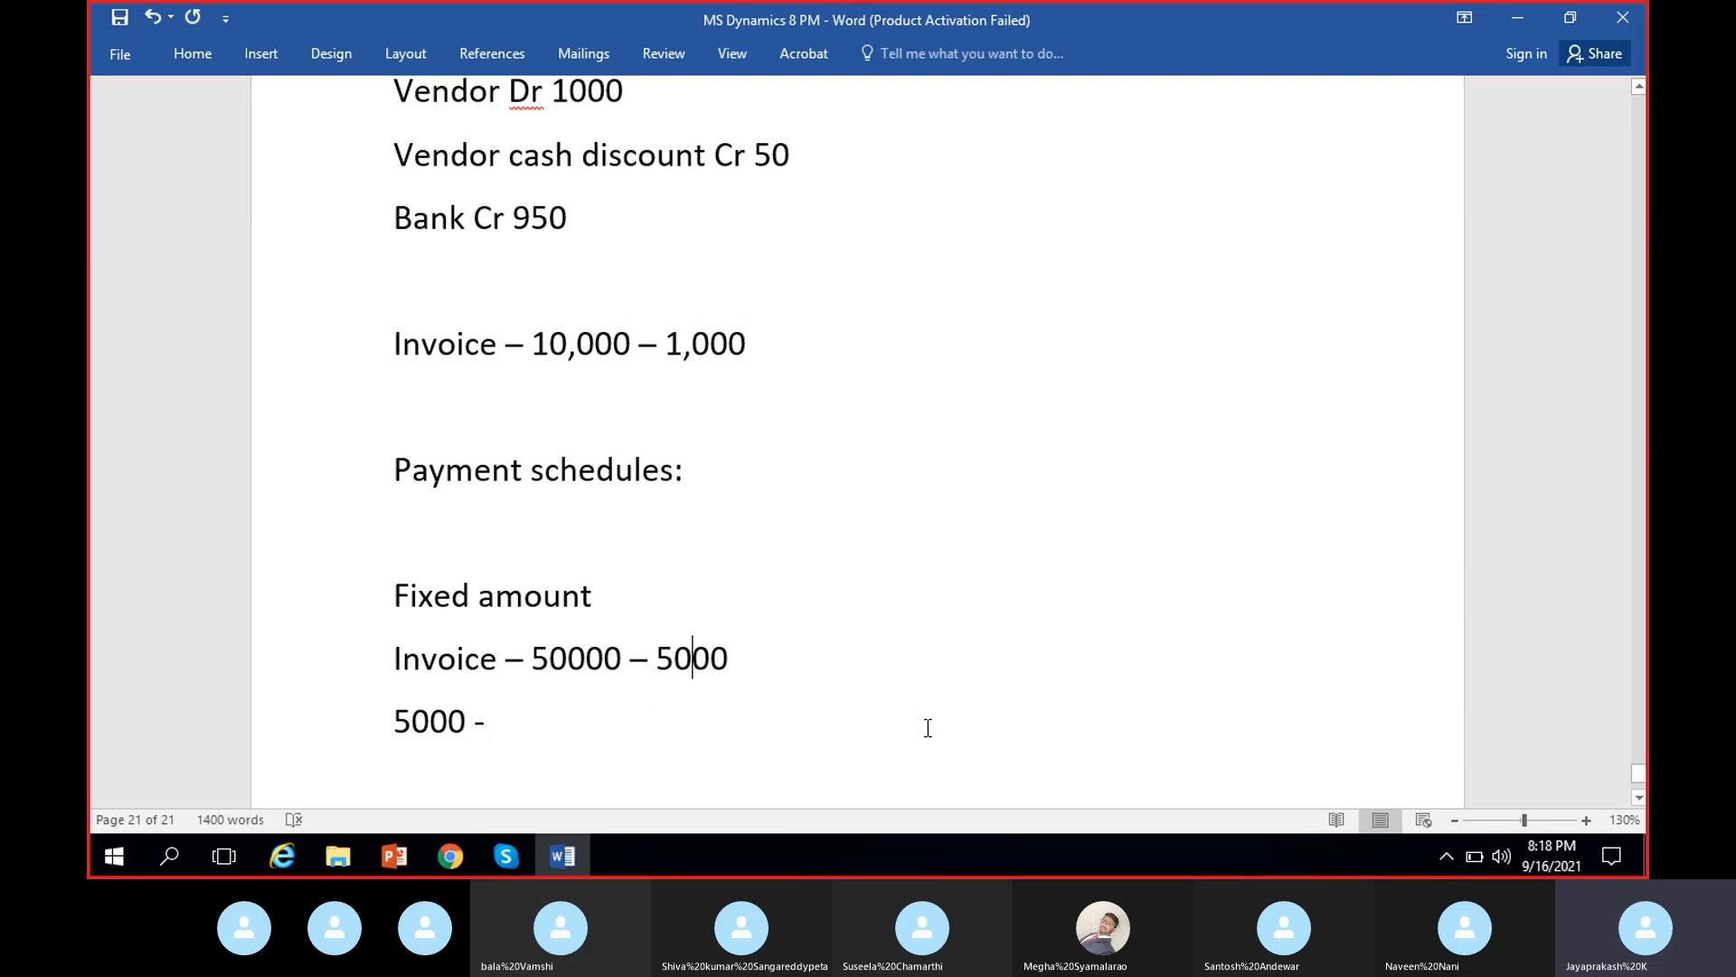
- Replace the 5000 on the line below the invoice example with "4500+500"
{"action": "left_click", "coordinate": [411, 728]}
{"action": "key", "text": "Delete"}
{"action": "key", "text": "Delete"}
{"action": "key", "text": "Delete"}
{"action": "key", "text": "BackSpace"}
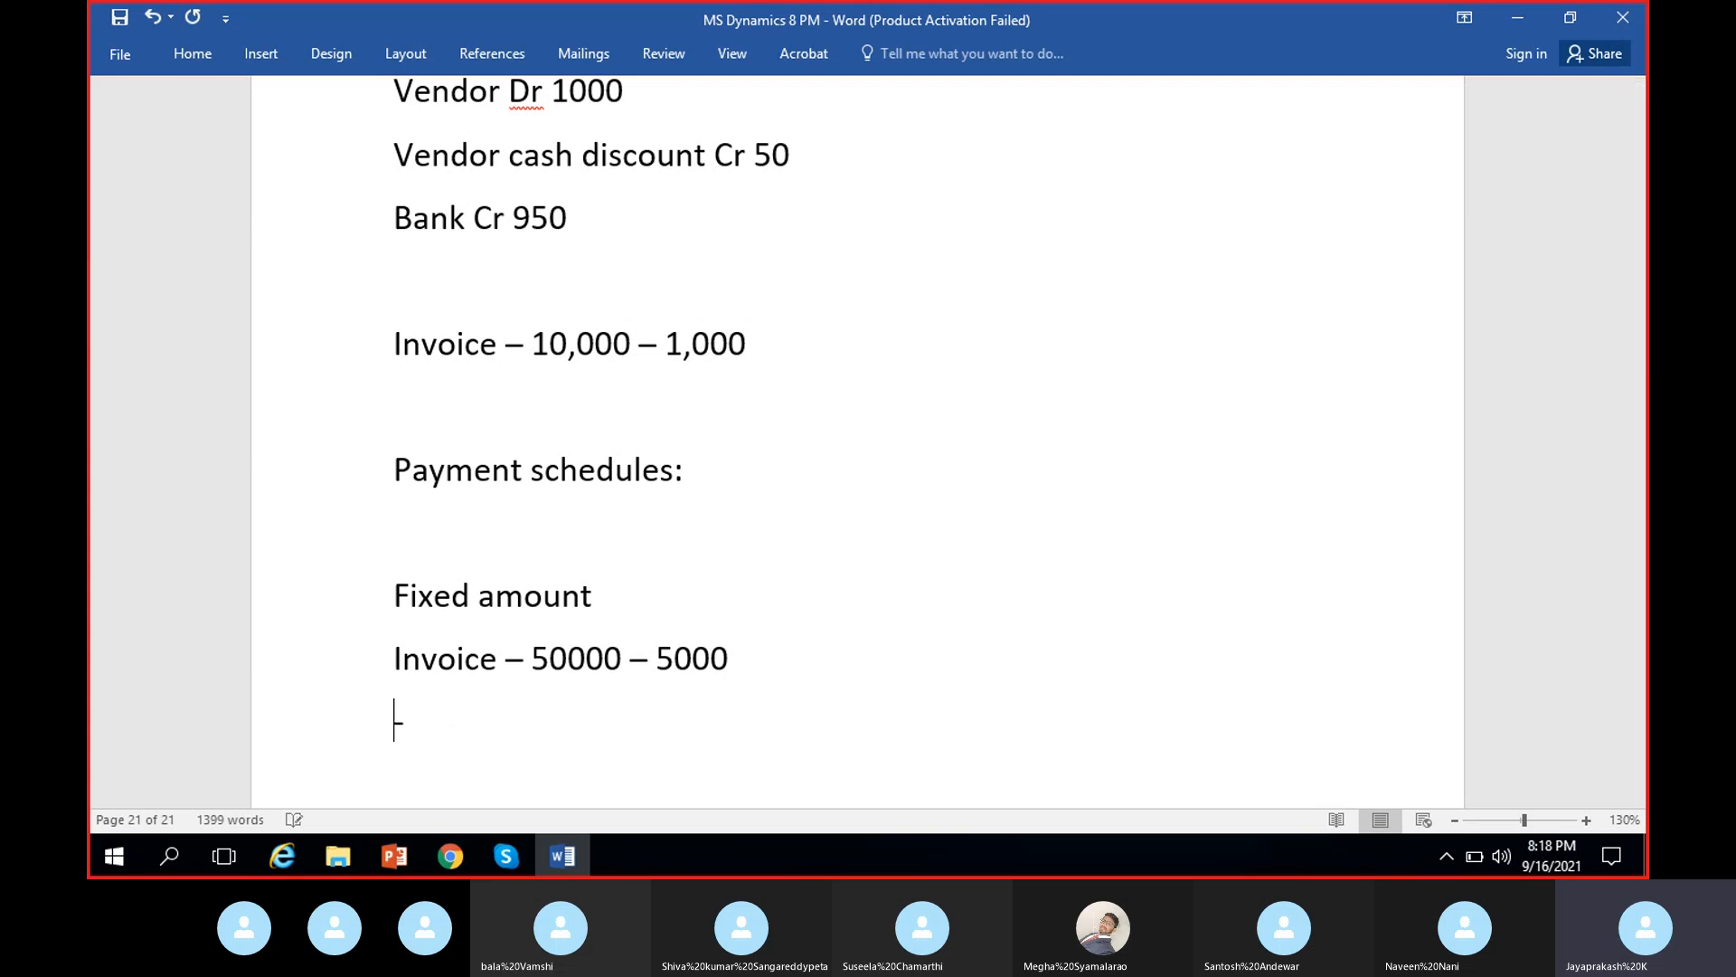
{"action": "type", "text": "4500="}
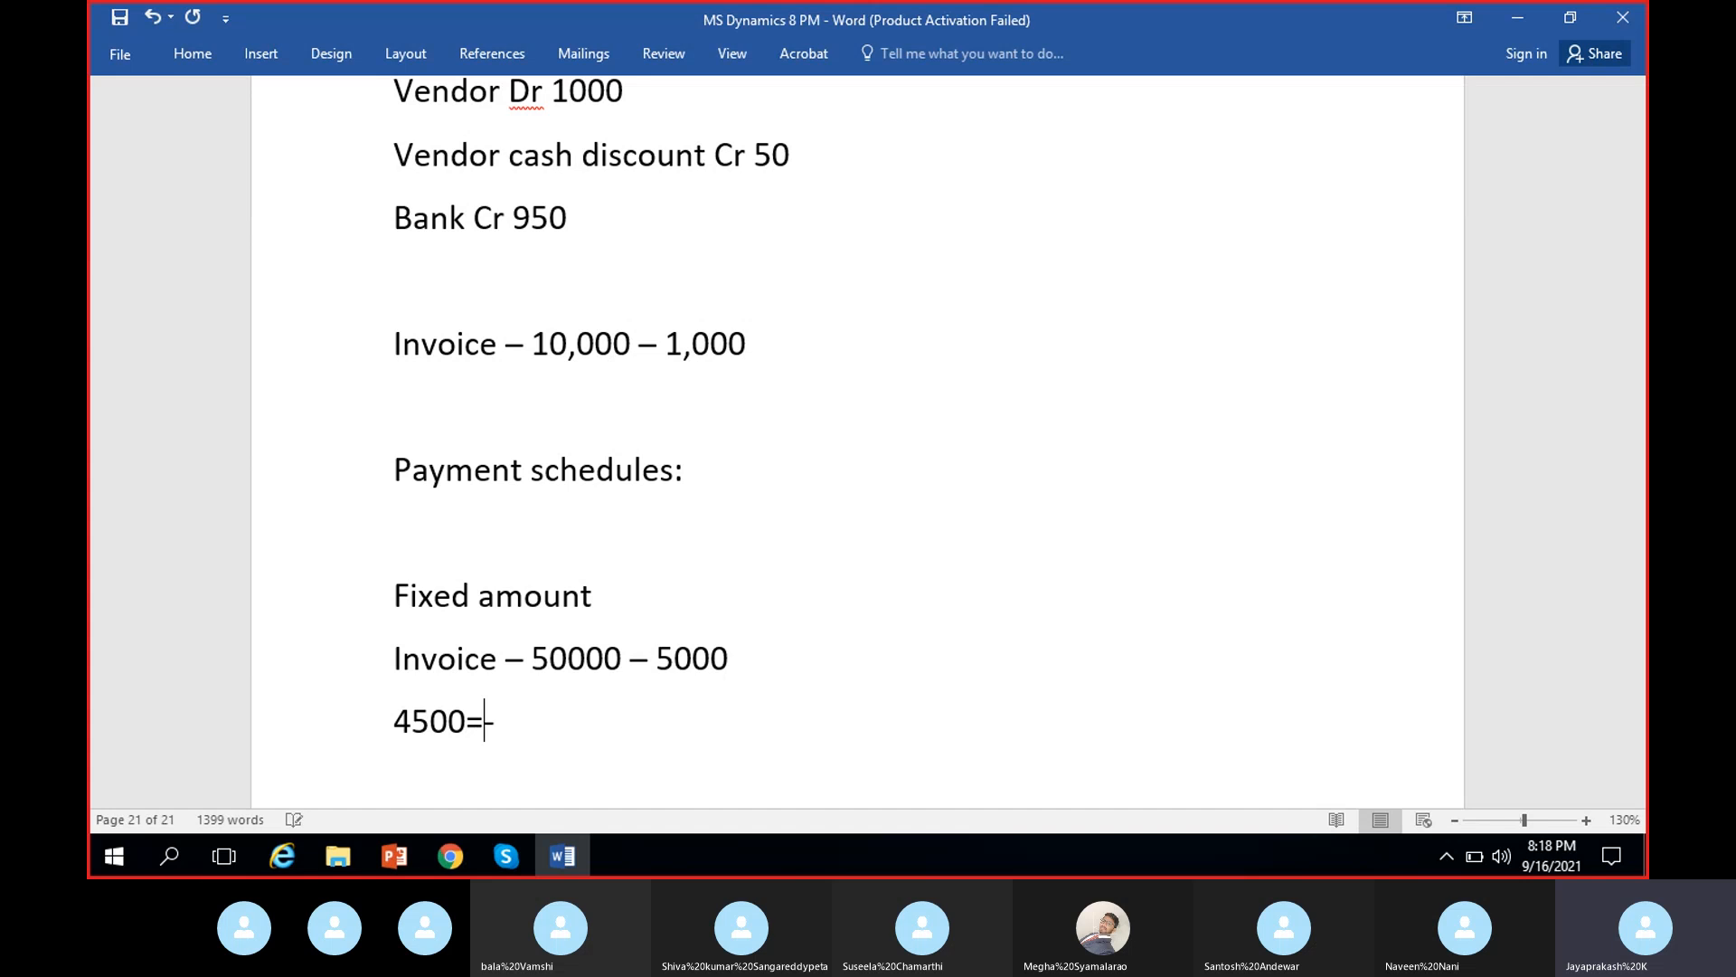
{"action": "key", "text": "BackSpace"}
{"action": "type", "text": "+500"}
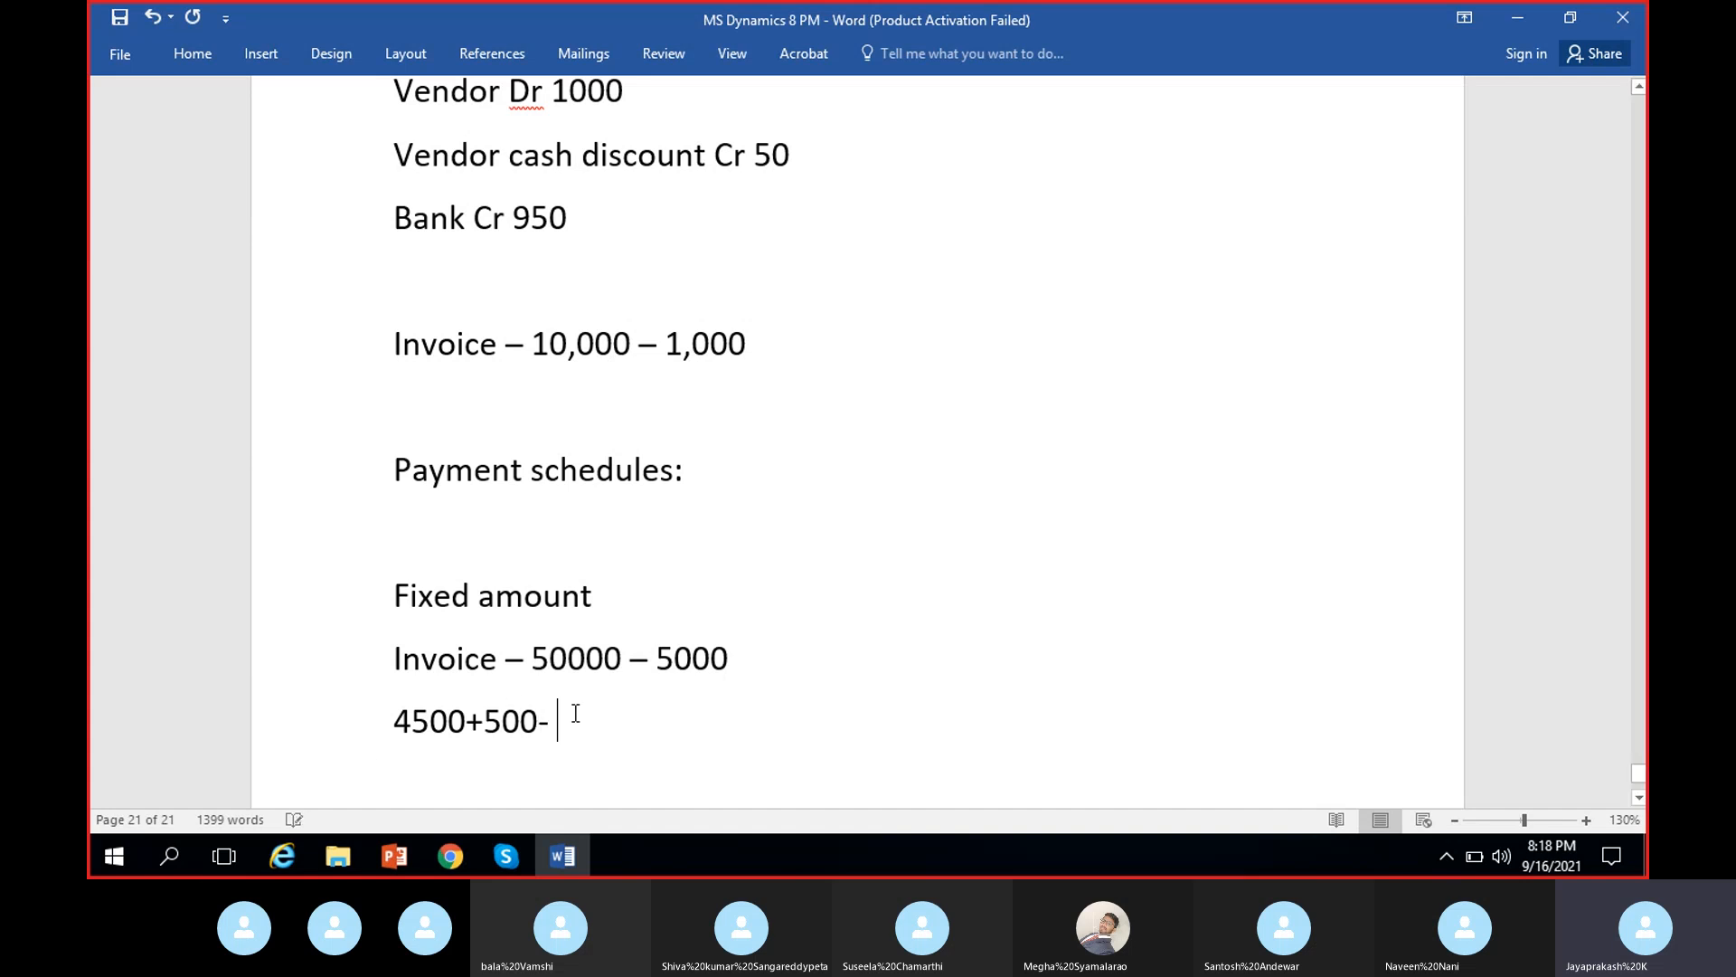
- Replace the dash after 4500+500 with "PM", and return to Dynamics 365
{"action": "key", "text": "BackSpace"}
{"action": "key", "text": "BackSpace"}
{"action": "type", "text": "P"}
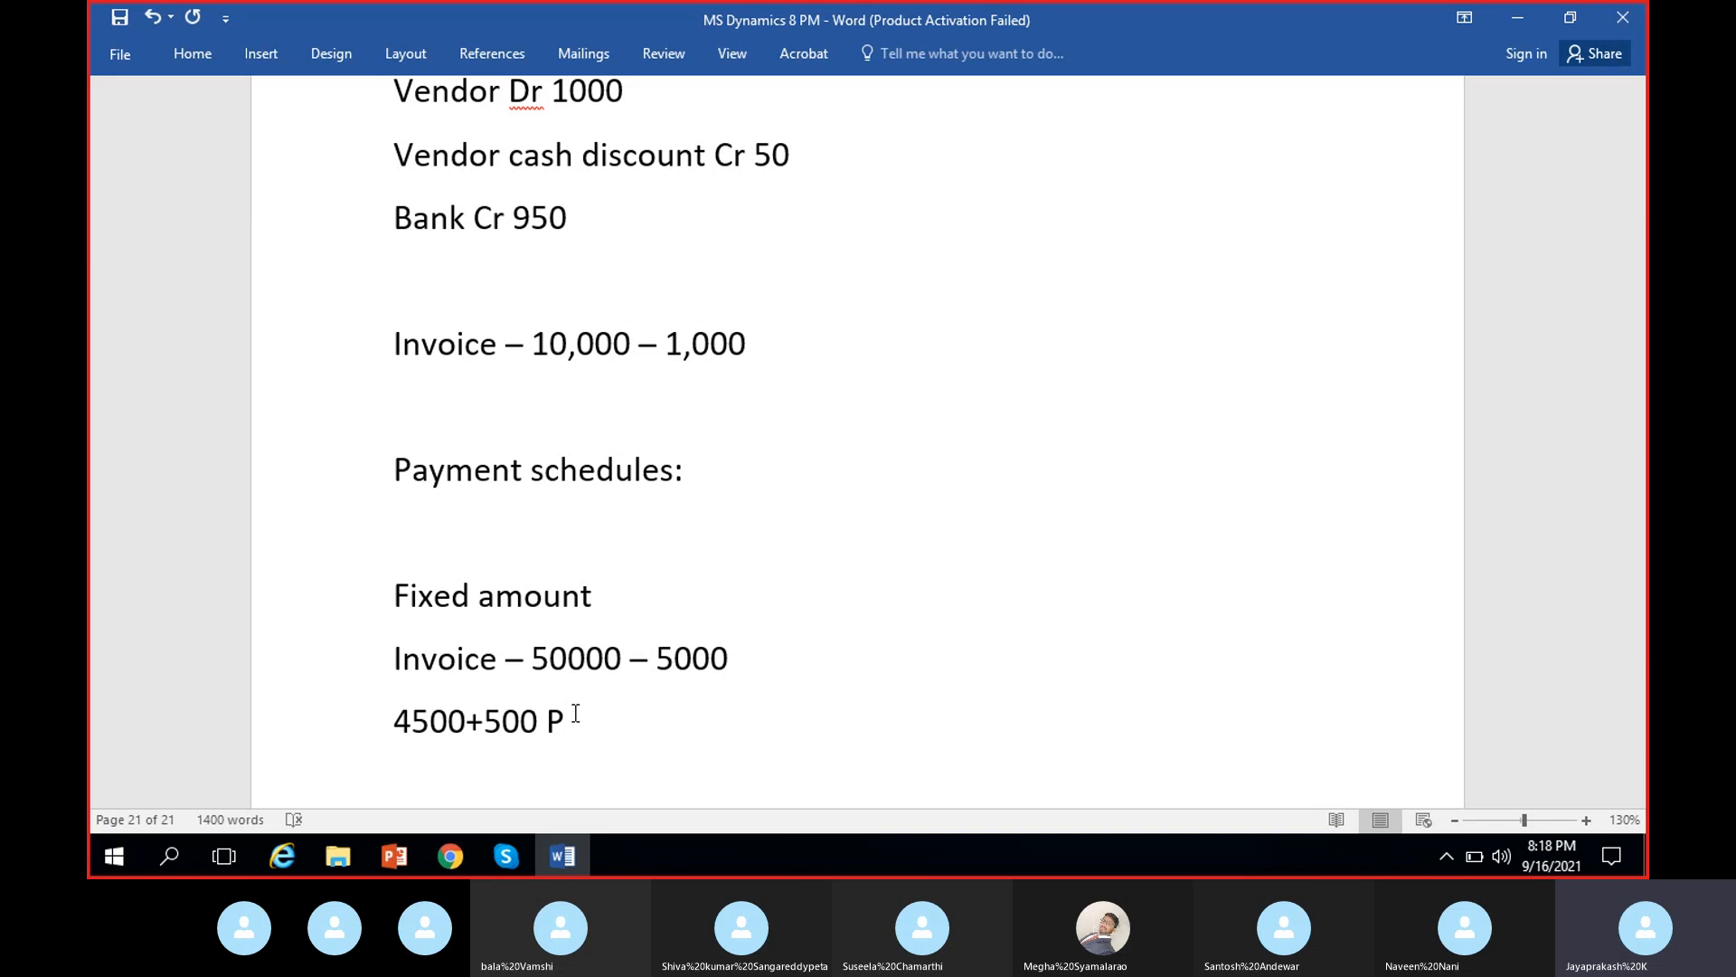
{"action": "type", "text": "A"}
{"action": "key", "text": "BackSpace"}
{"action": "type", "text": "M"}
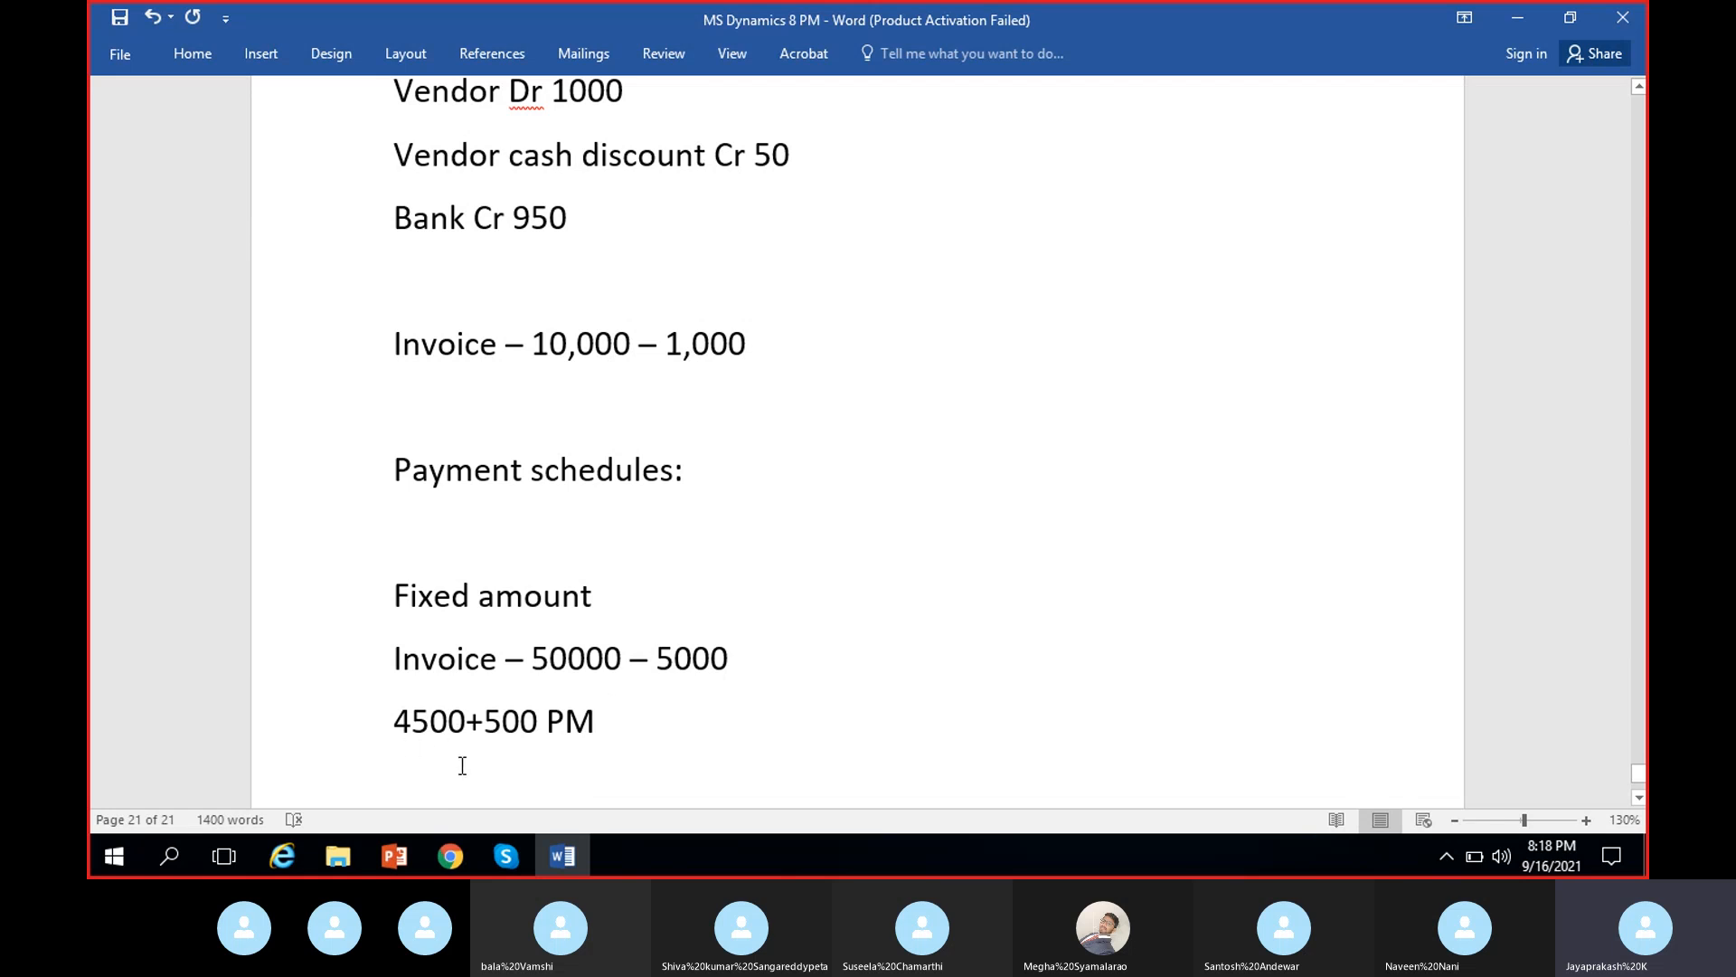
{"action": "left_click", "coordinate": [464, 859]}
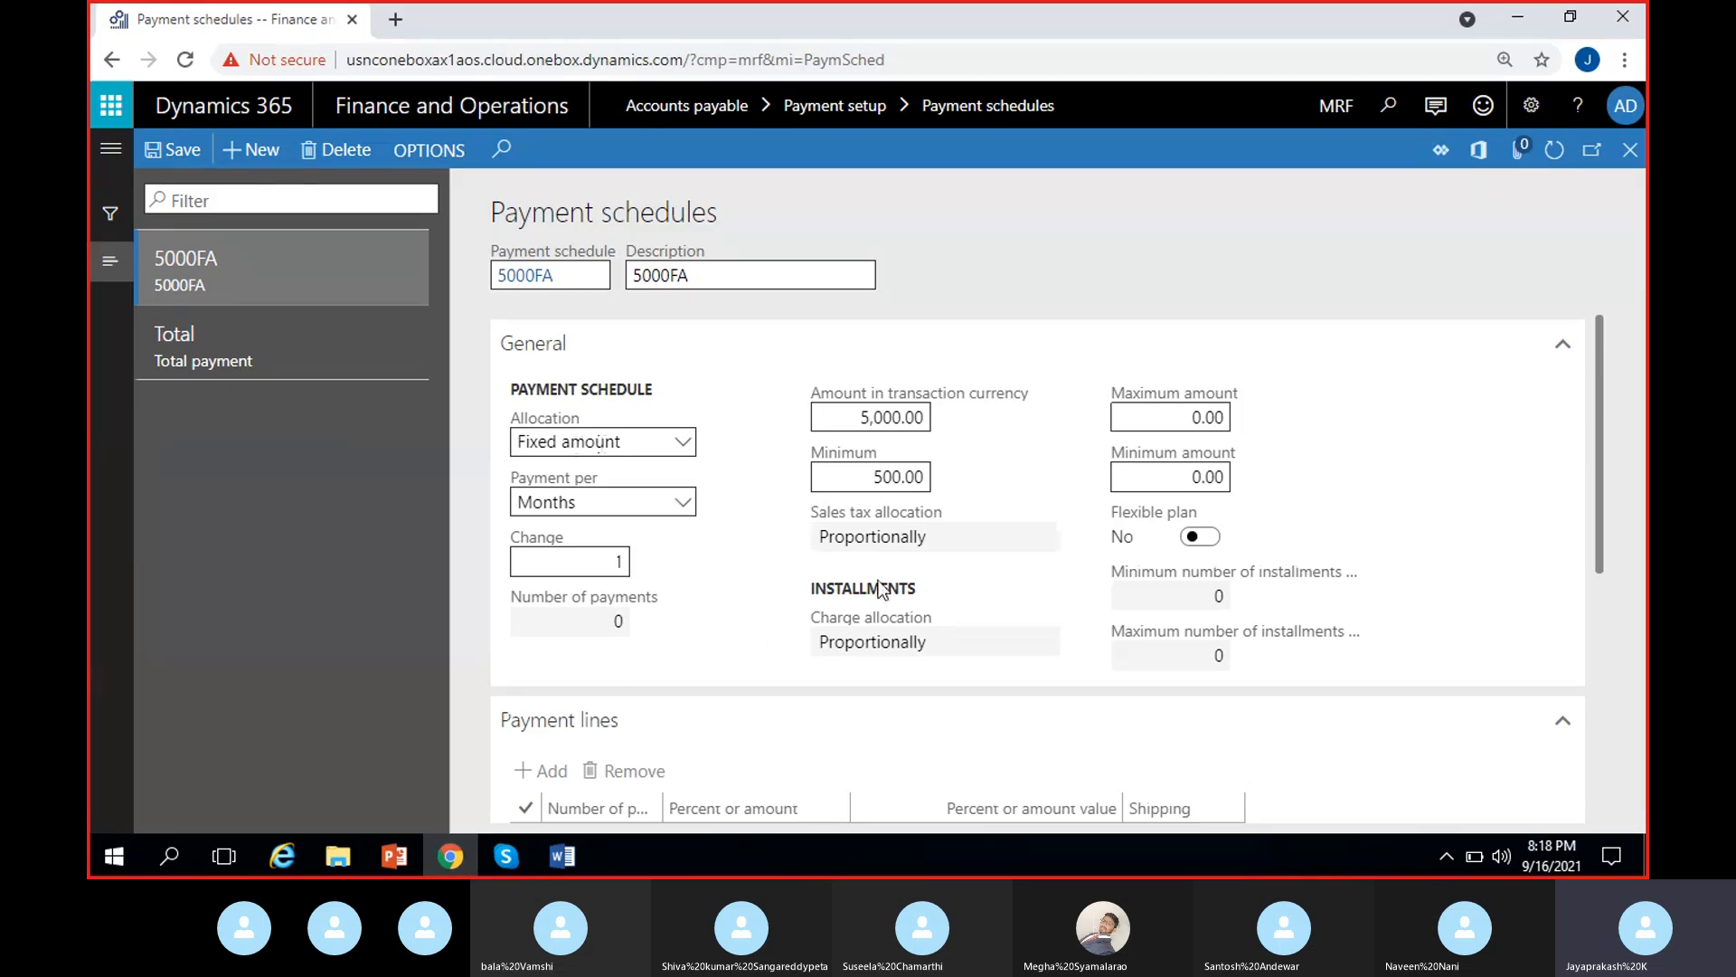
- Examine the sales tax allocation, charge allocation and maximum amount settings of the 5000FA payment schedule
{"action": "left_click", "coordinate": [858, 540]}
{"action": "left_click", "coordinate": [860, 649]}
{"action": "left_click", "coordinate": [840, 537]}
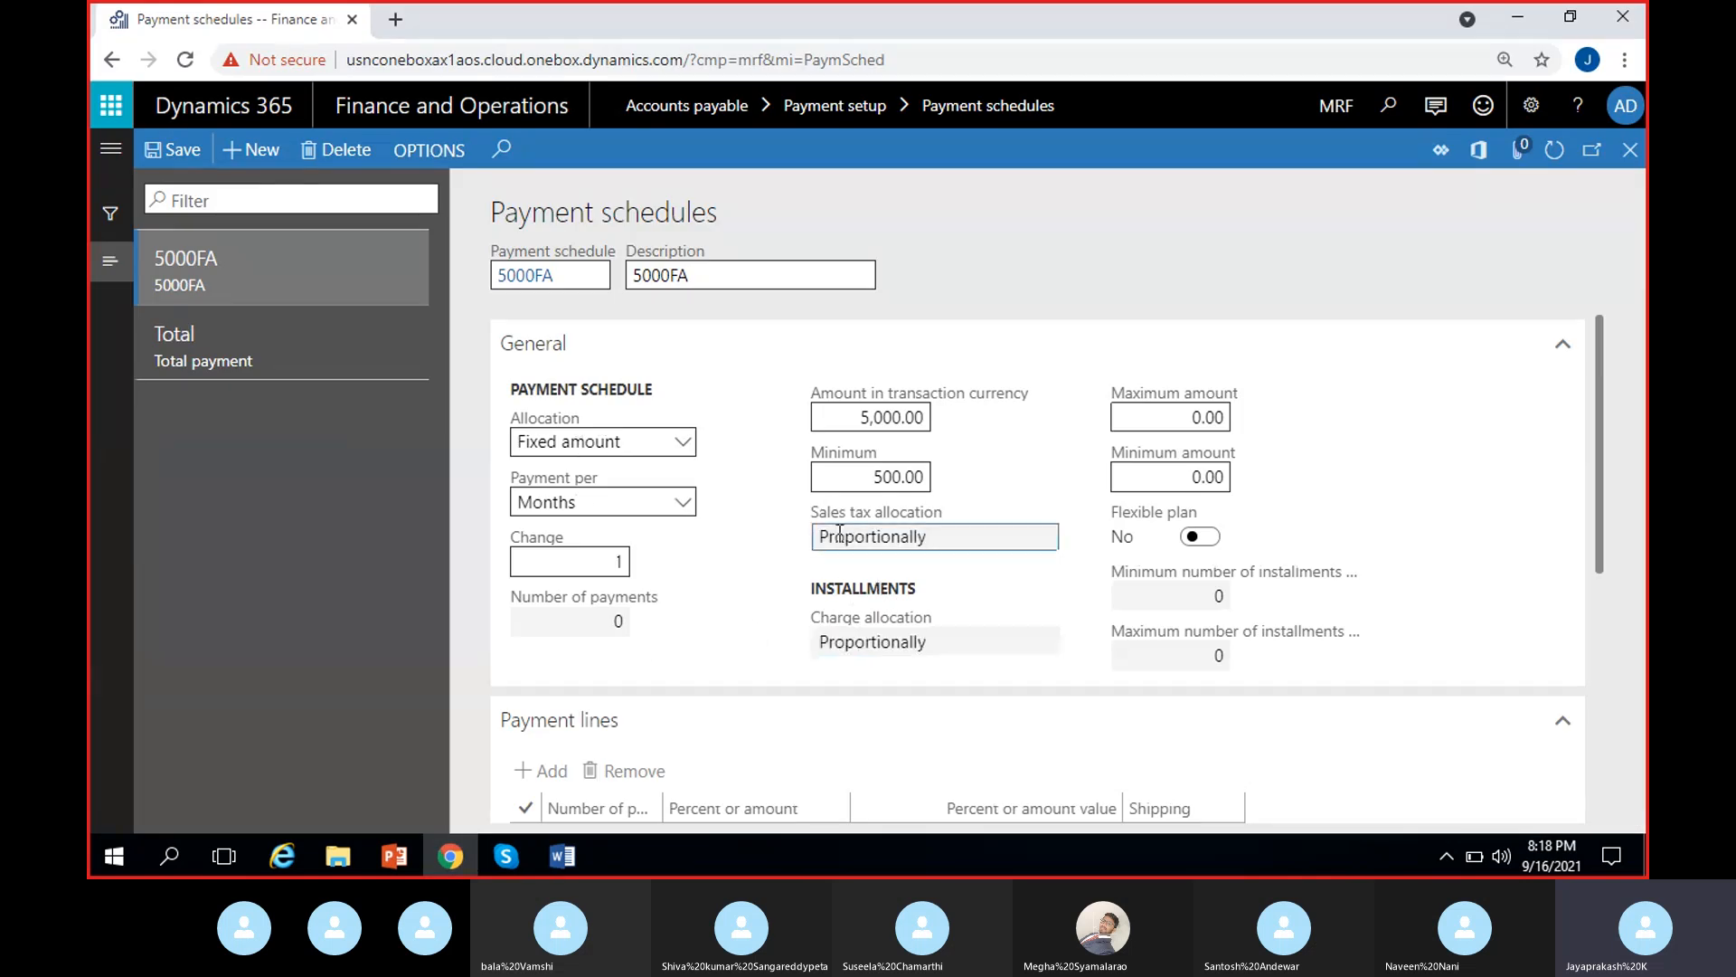
{"action": "left_click", "coordinate": [851, 643]}
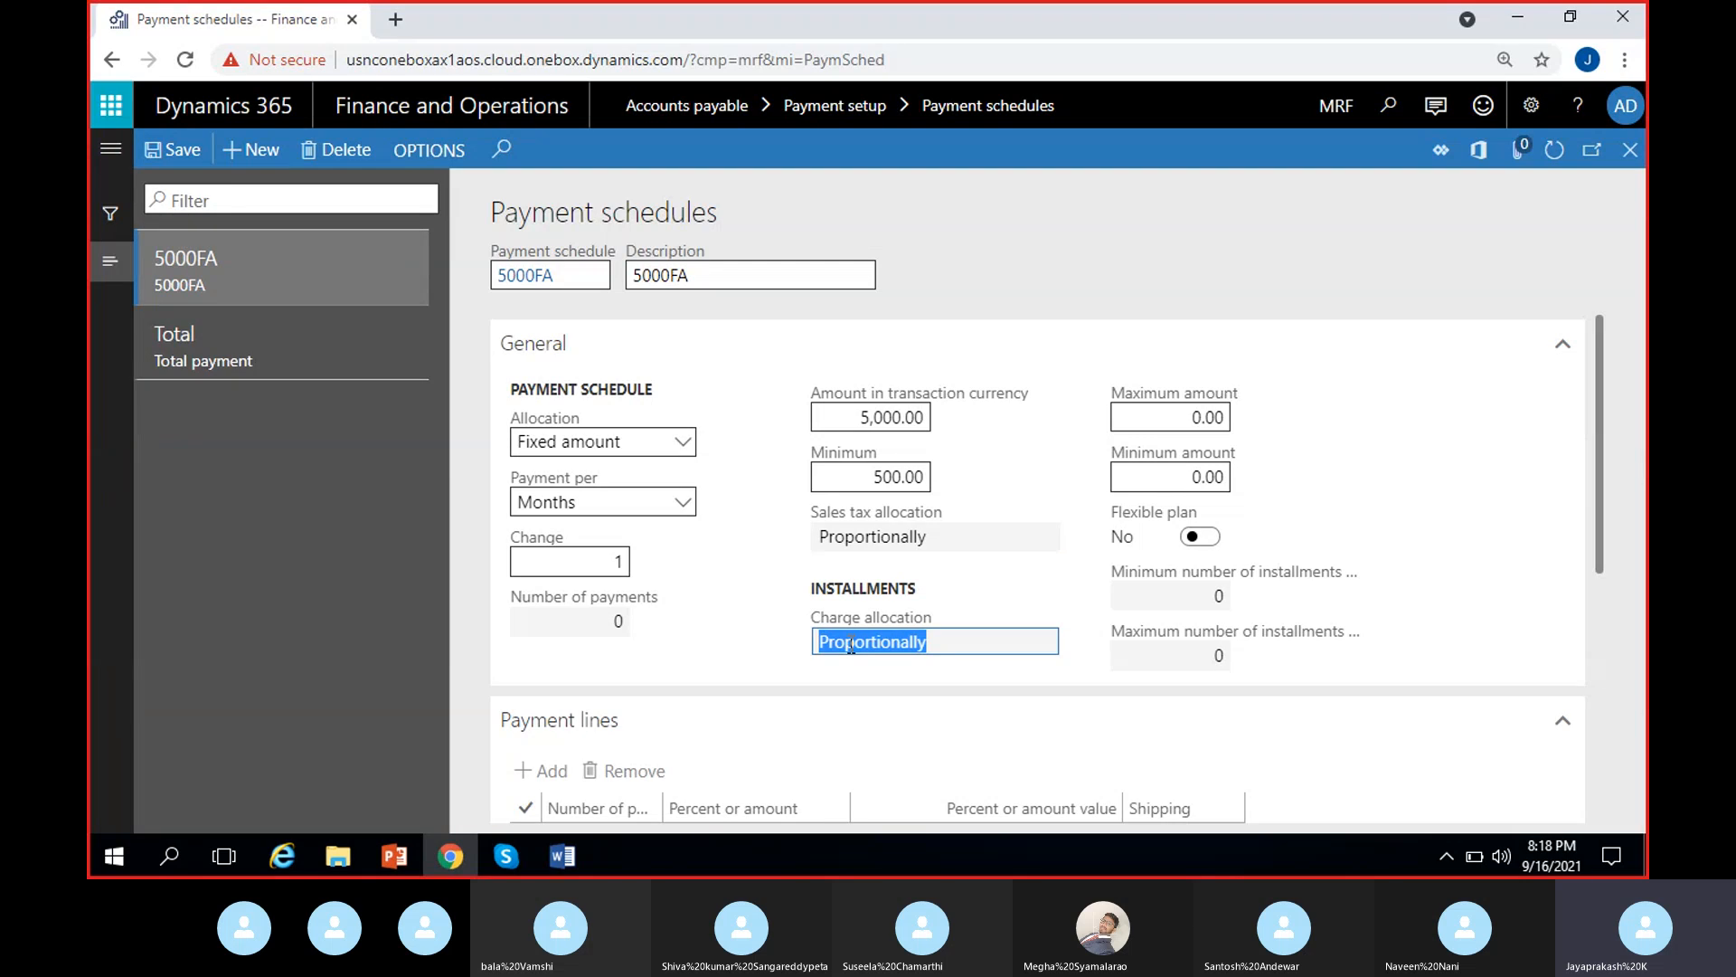
{"action": "left_click", "coordinate": [880, 533]}
{"action": "left_click", "coordinate": [886, 633]}
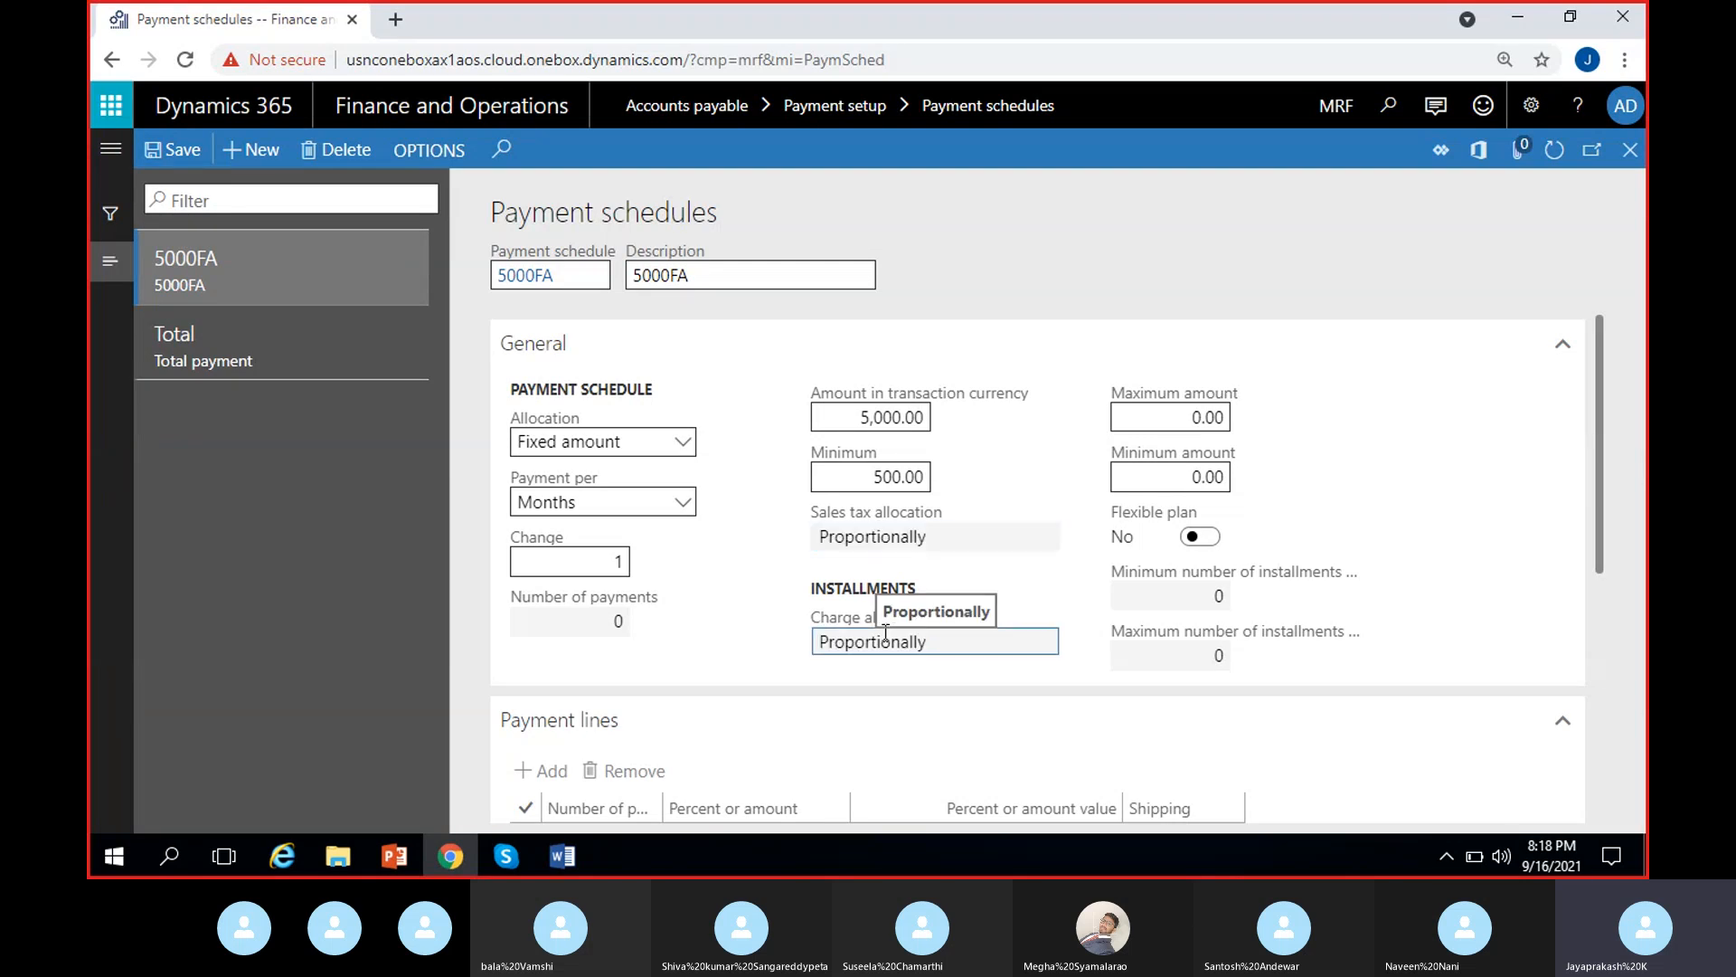
{"action": "left_click", "coordinate": [886, 633]}
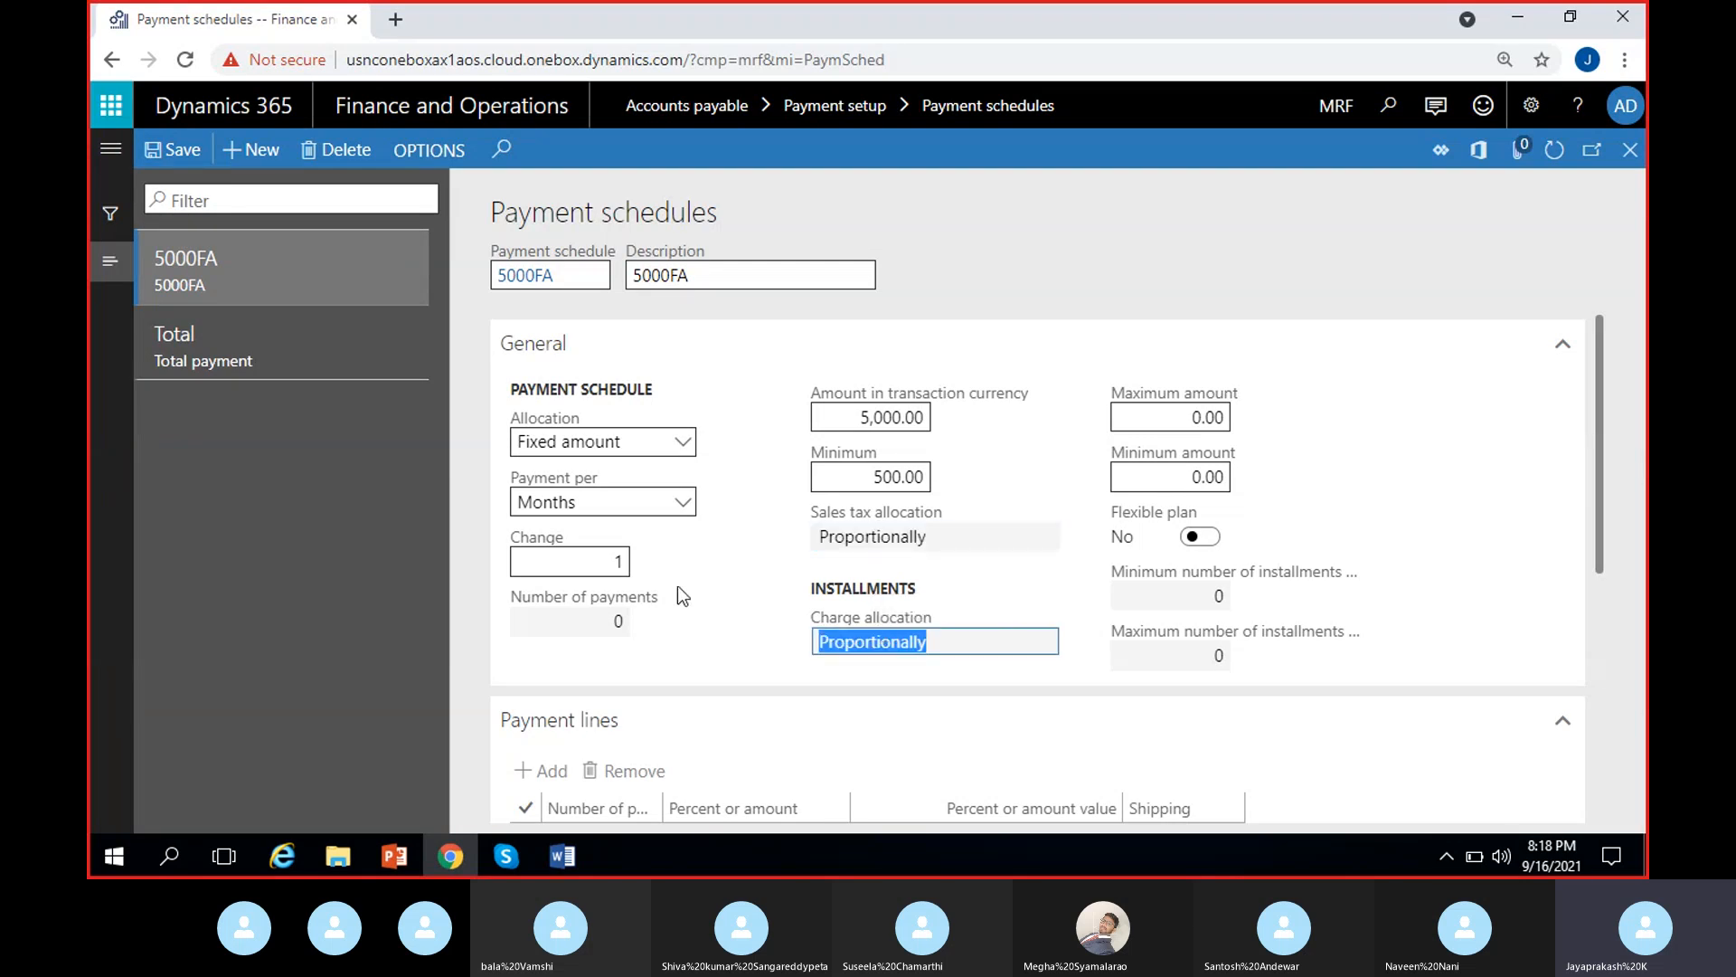
{"action": "left_click", "coordinate": [751, 472]}
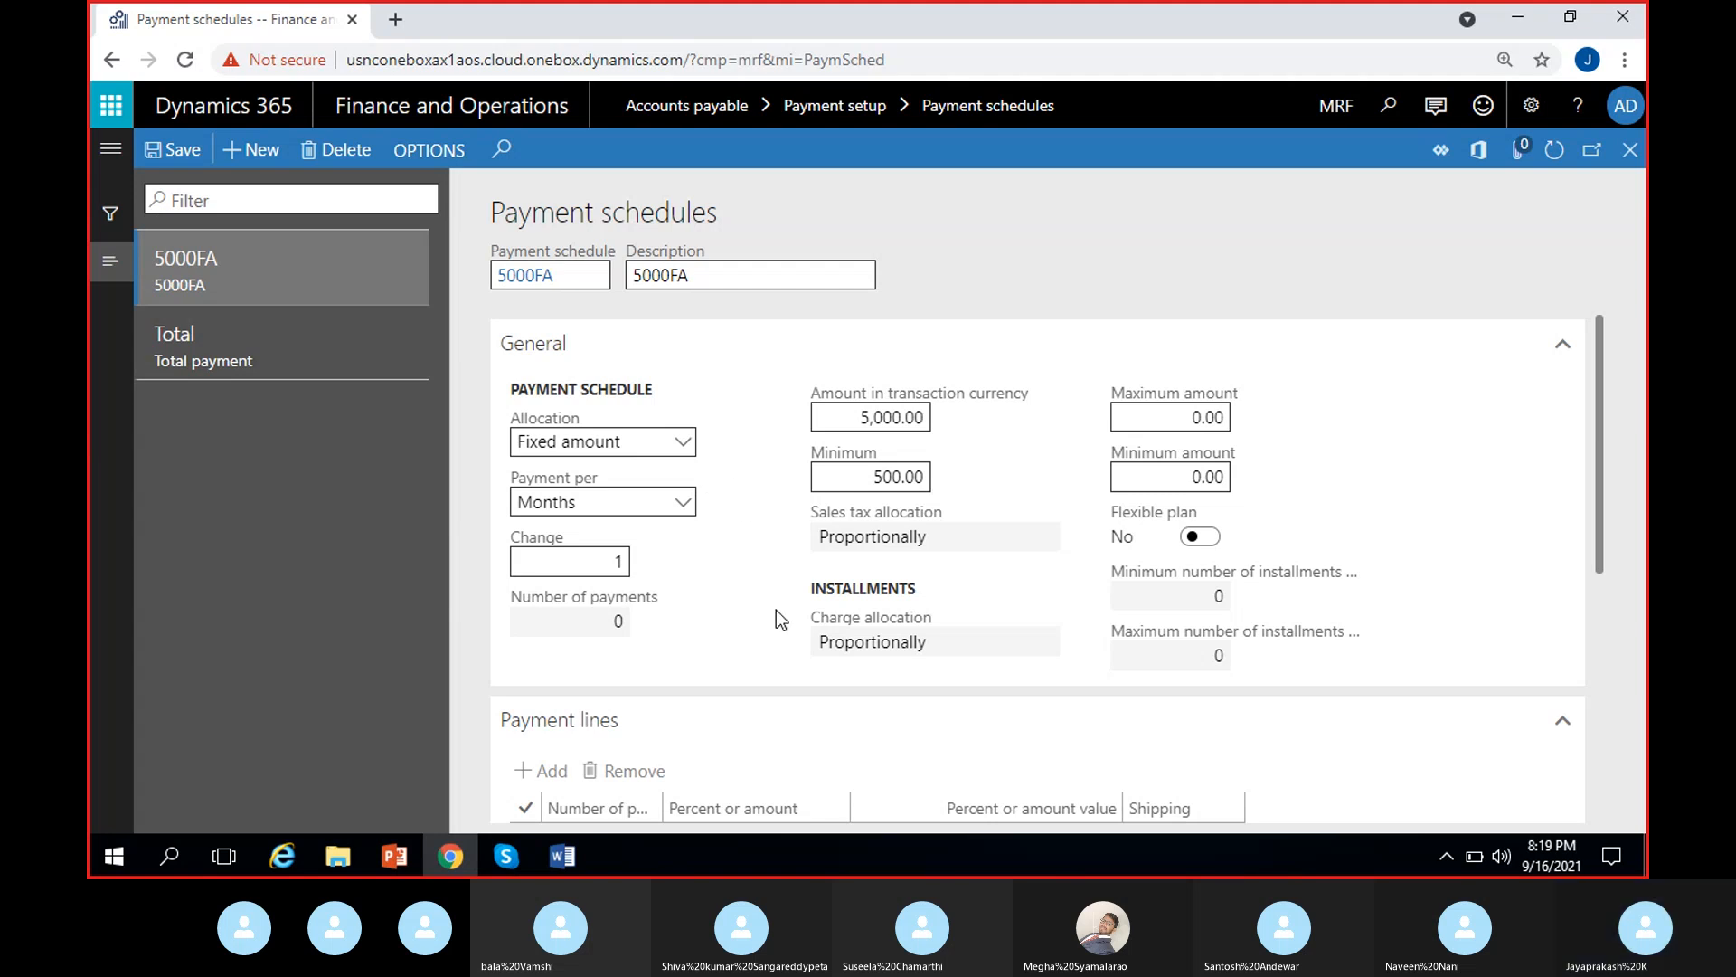
{"action": "left_click", "coordinate": [871, 537]}
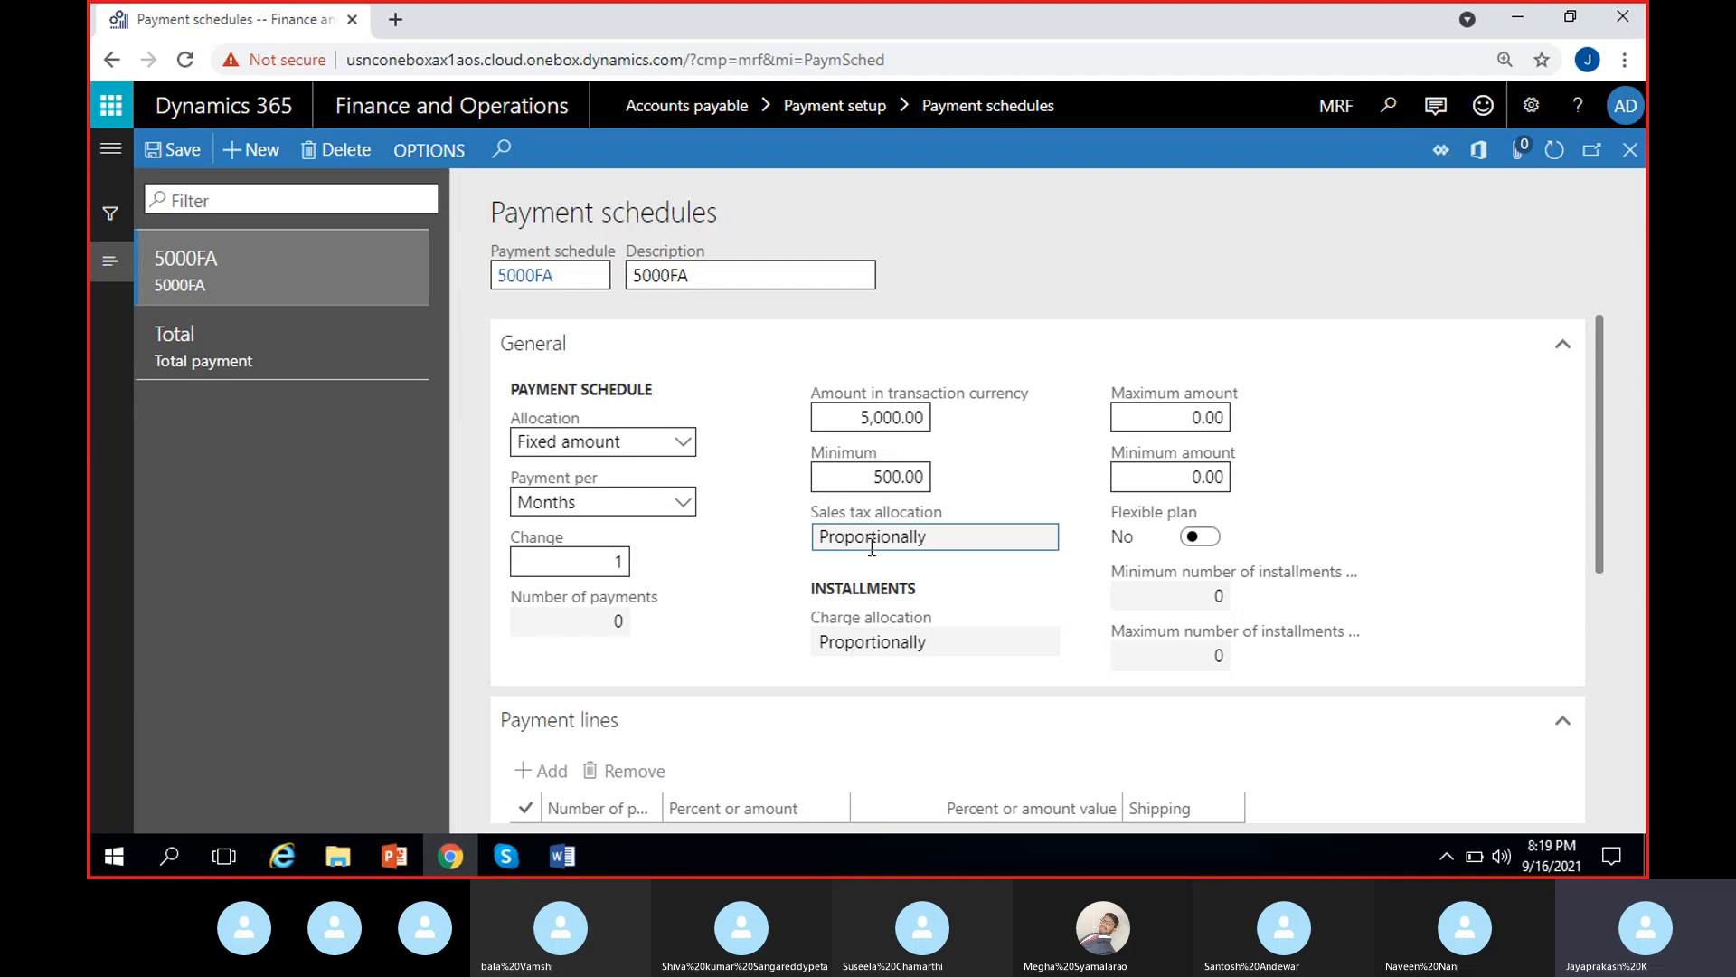
{"action": "left_click", "coordinate": [873, 641]}
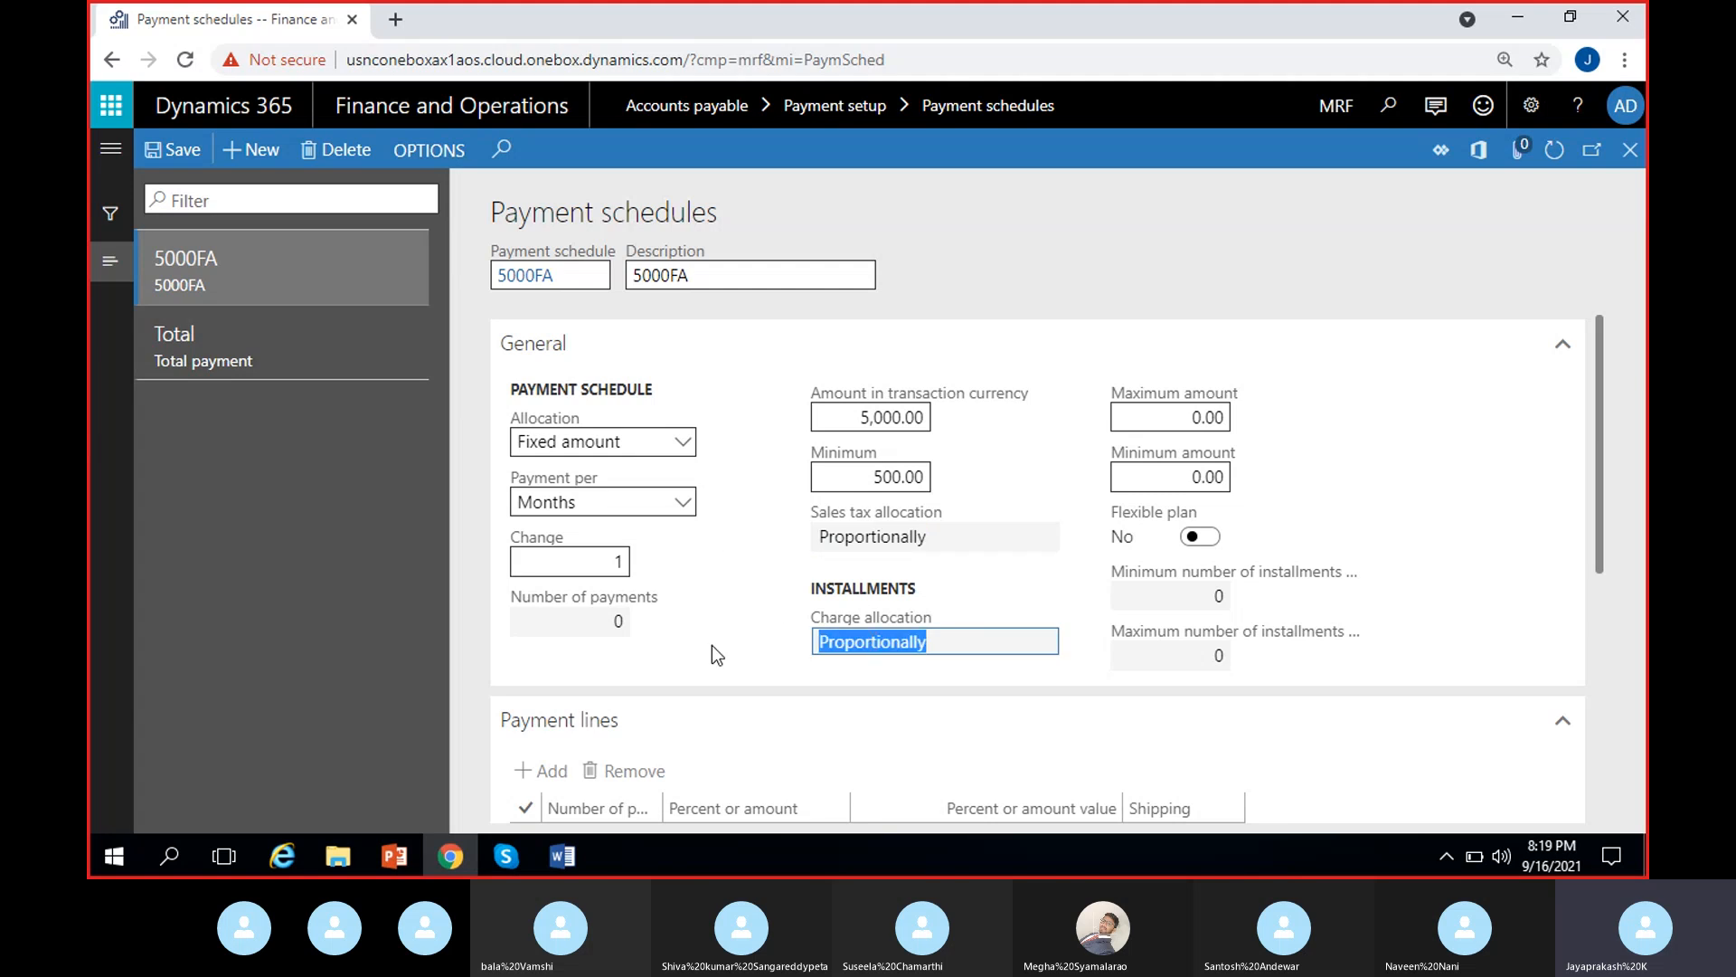
{"action": "left_click", "coordinate": [885, 531]}
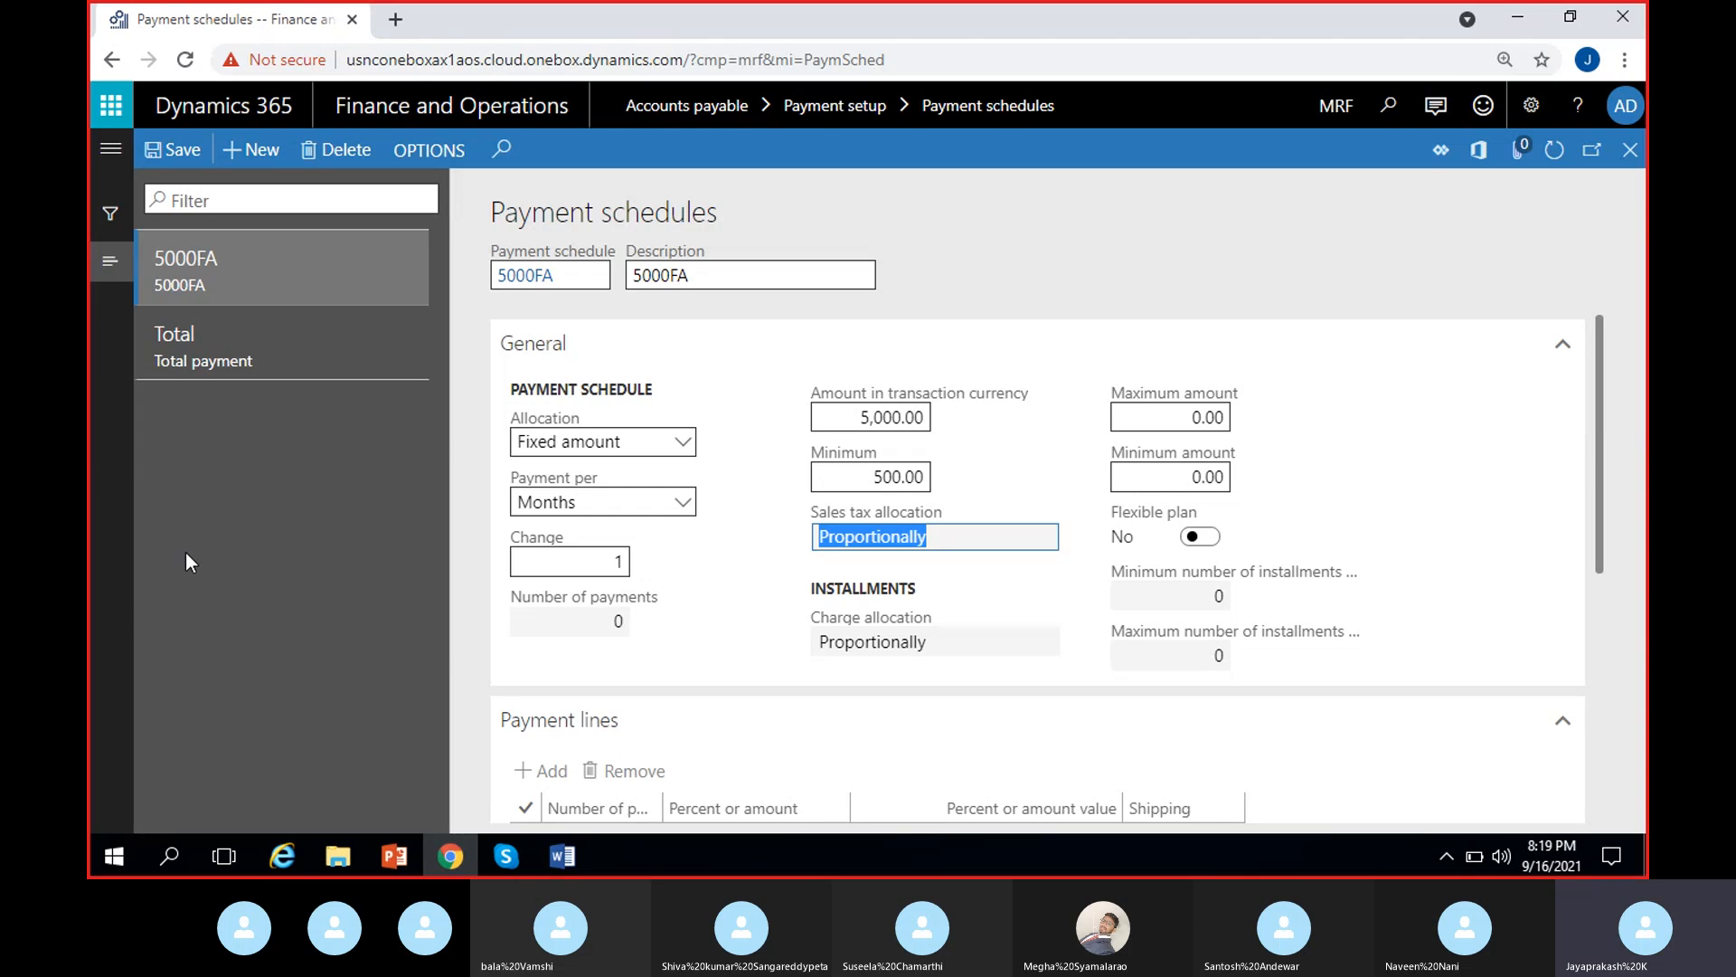
{"action": "left_click", "coordinate": [846, 633]}
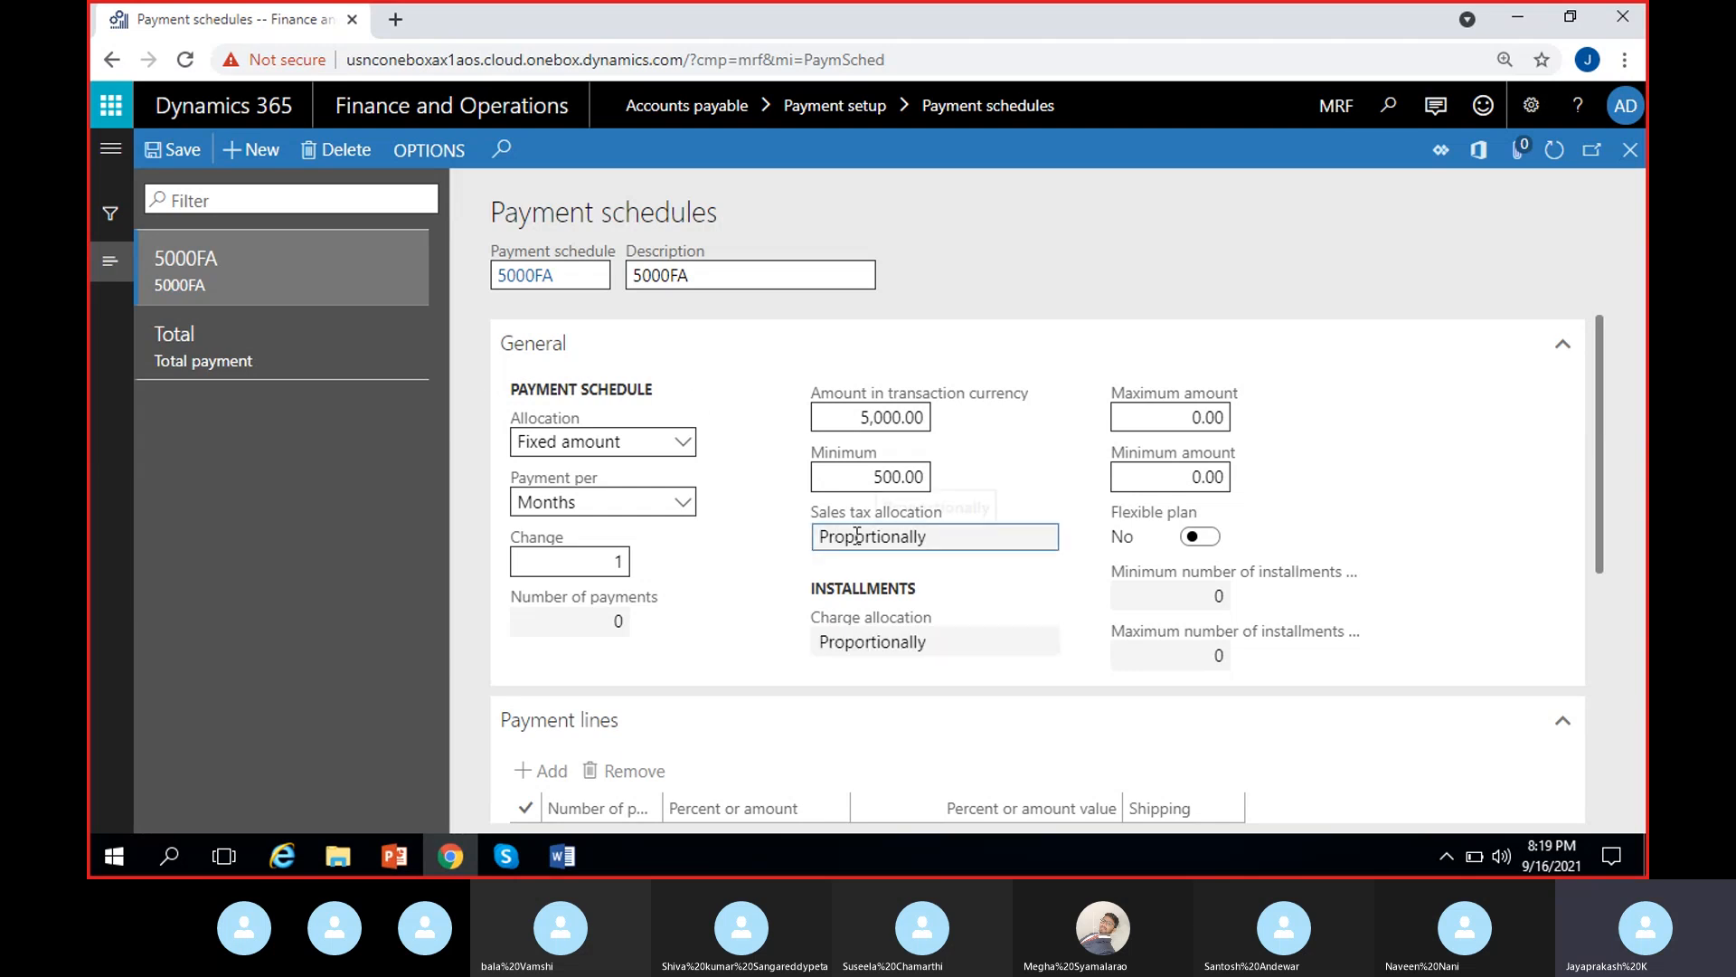
{"action": "left_click", "coordinate": [875, 639]}
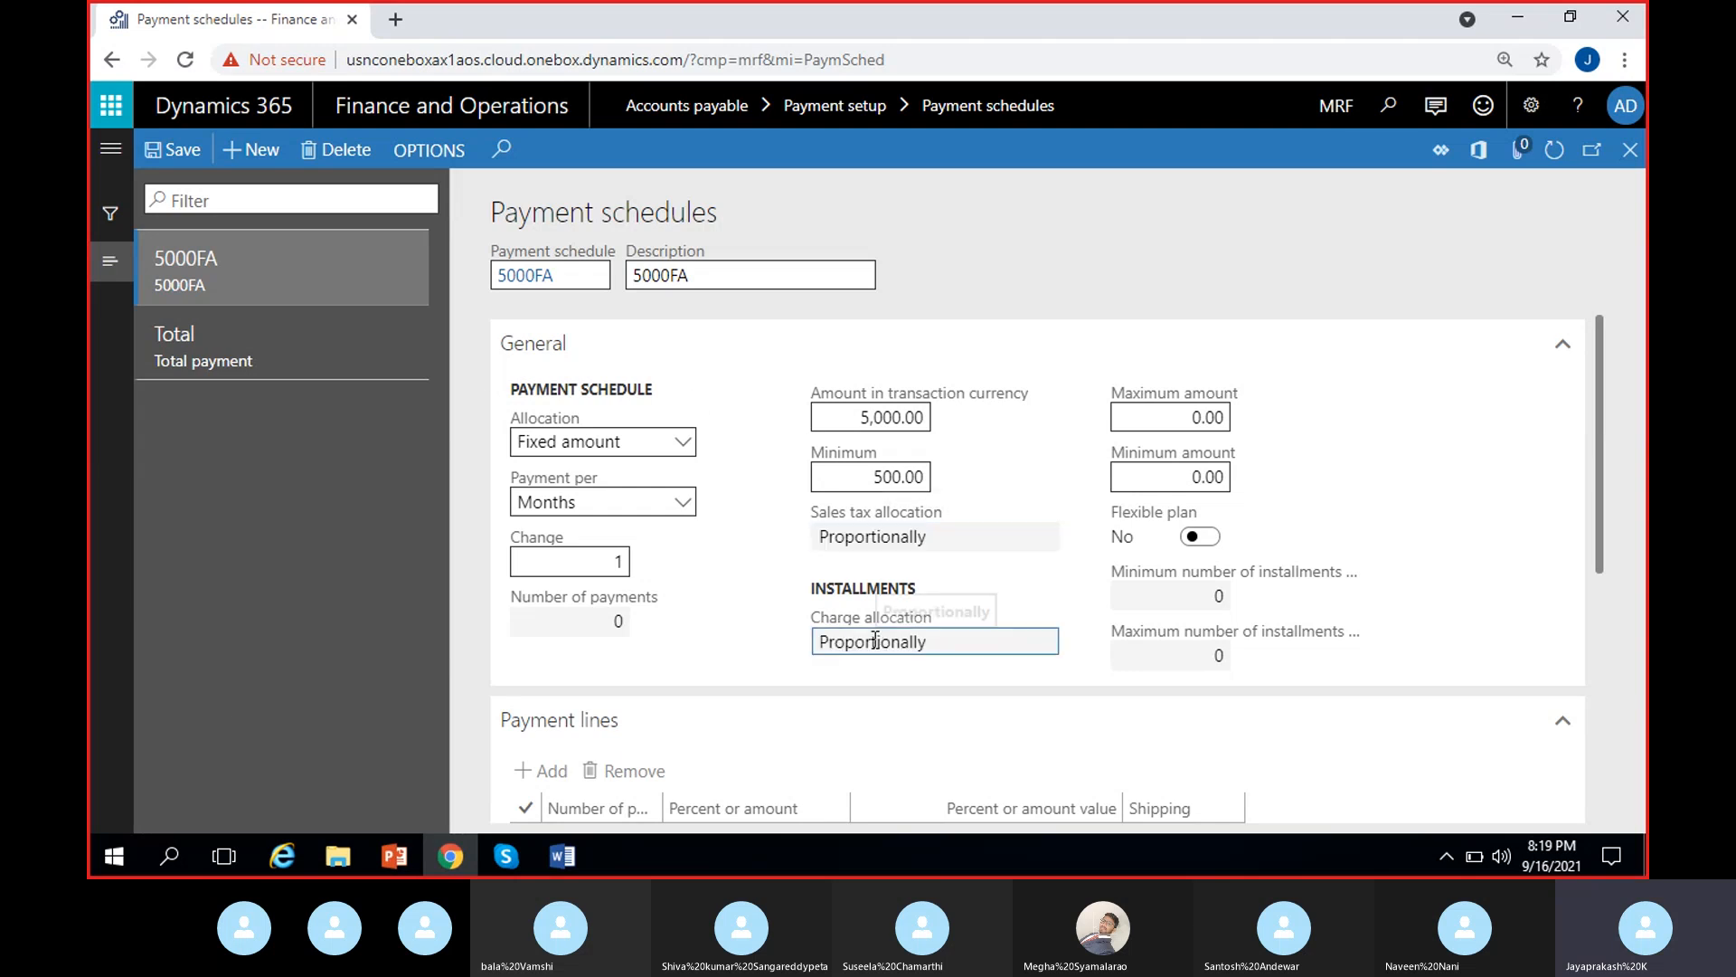
{"action": "left_click", "coordinate": [801, 634]}
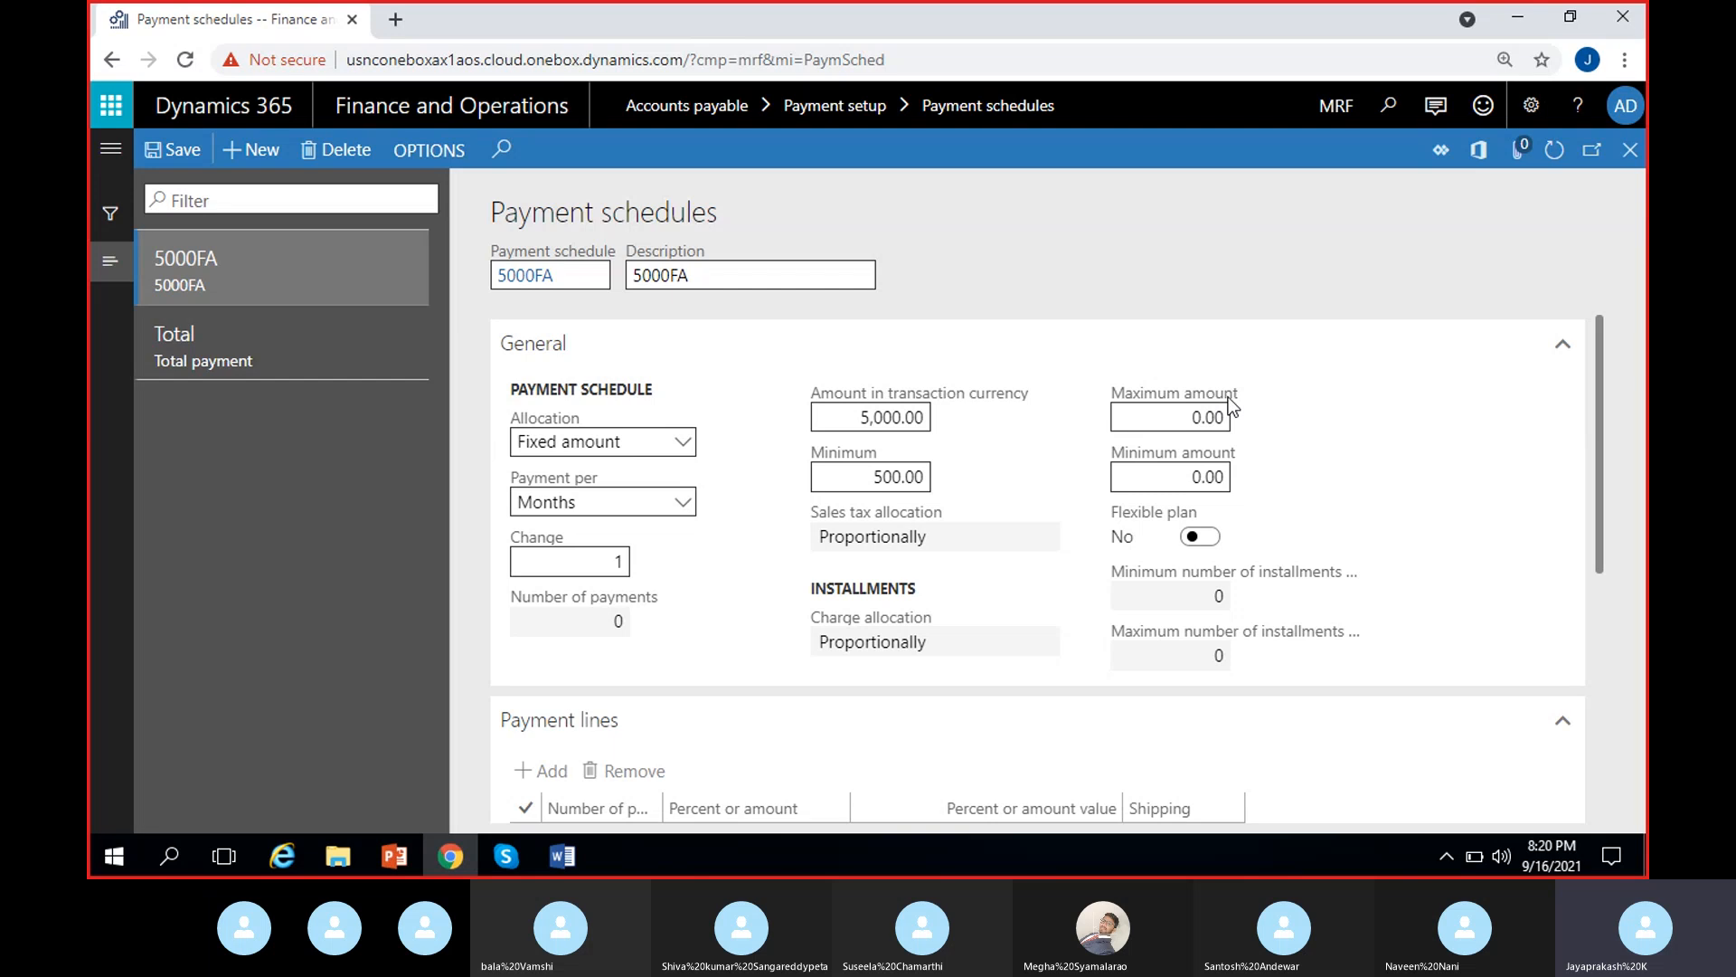
{"action": "left_click", "coordinate": [1146, 417]}
{"action": "left_click", "coordinate": [950, 488]}
- Create a new payment schedule with its allocation set to Fixed quantity
{"action": "left_click", "coordinate": [252, 150]}
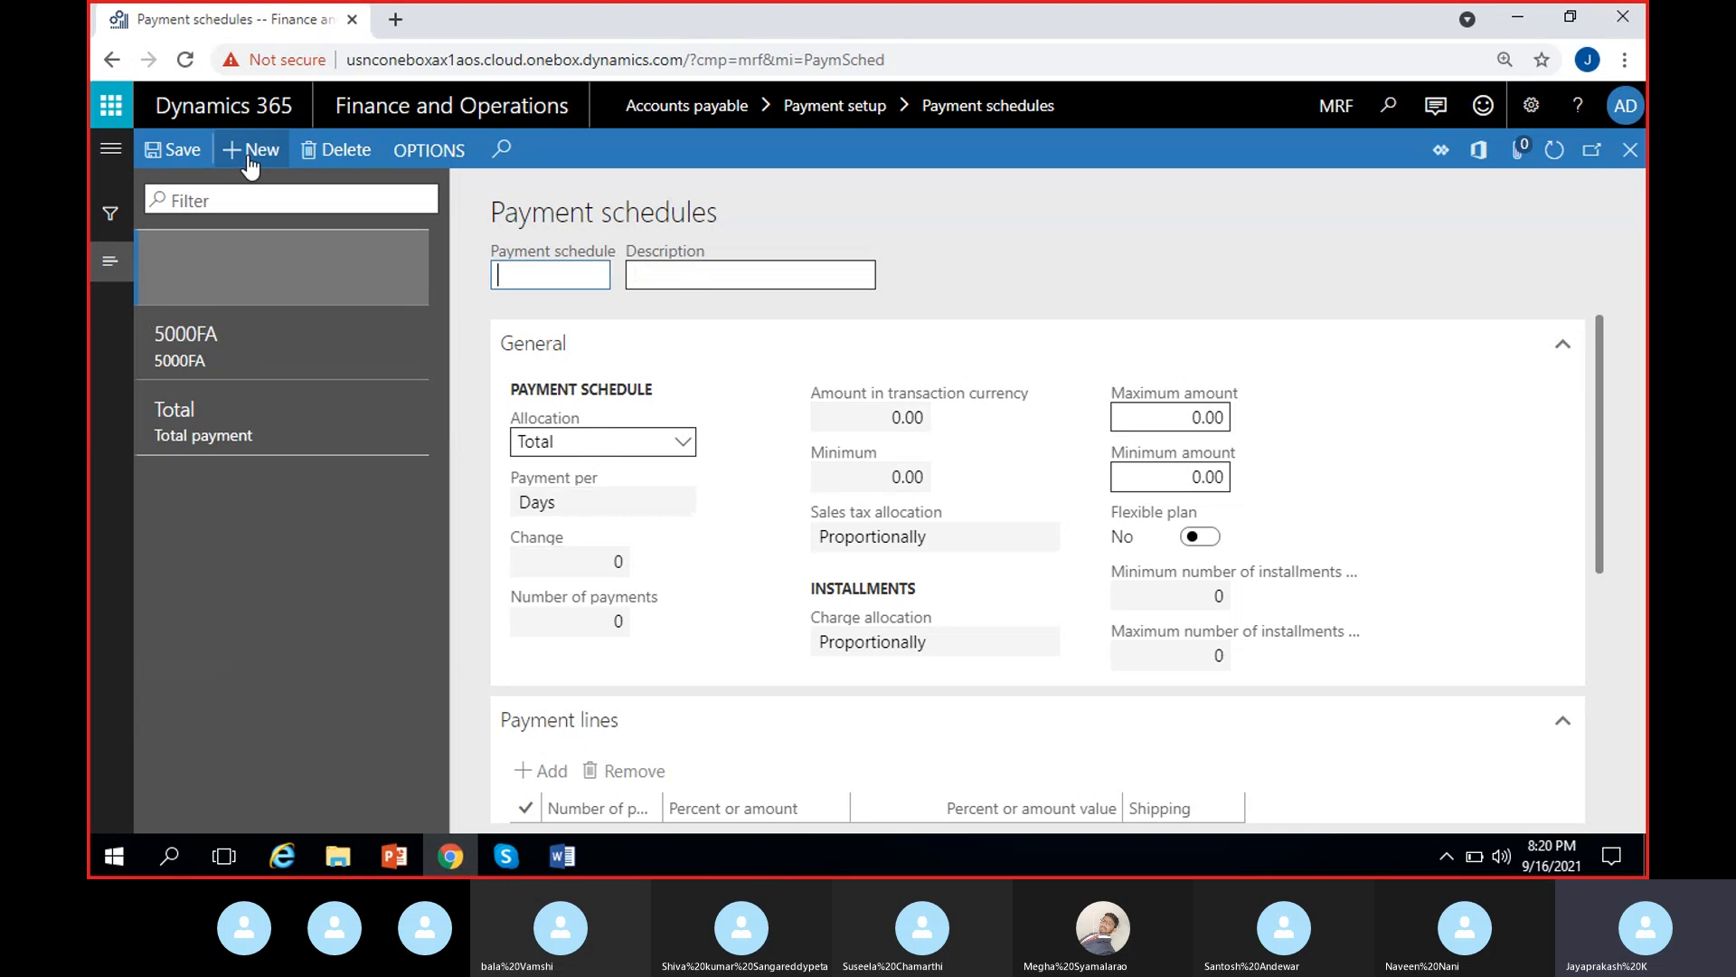
{"action": "left_click", "coordinate": [626, 434]}
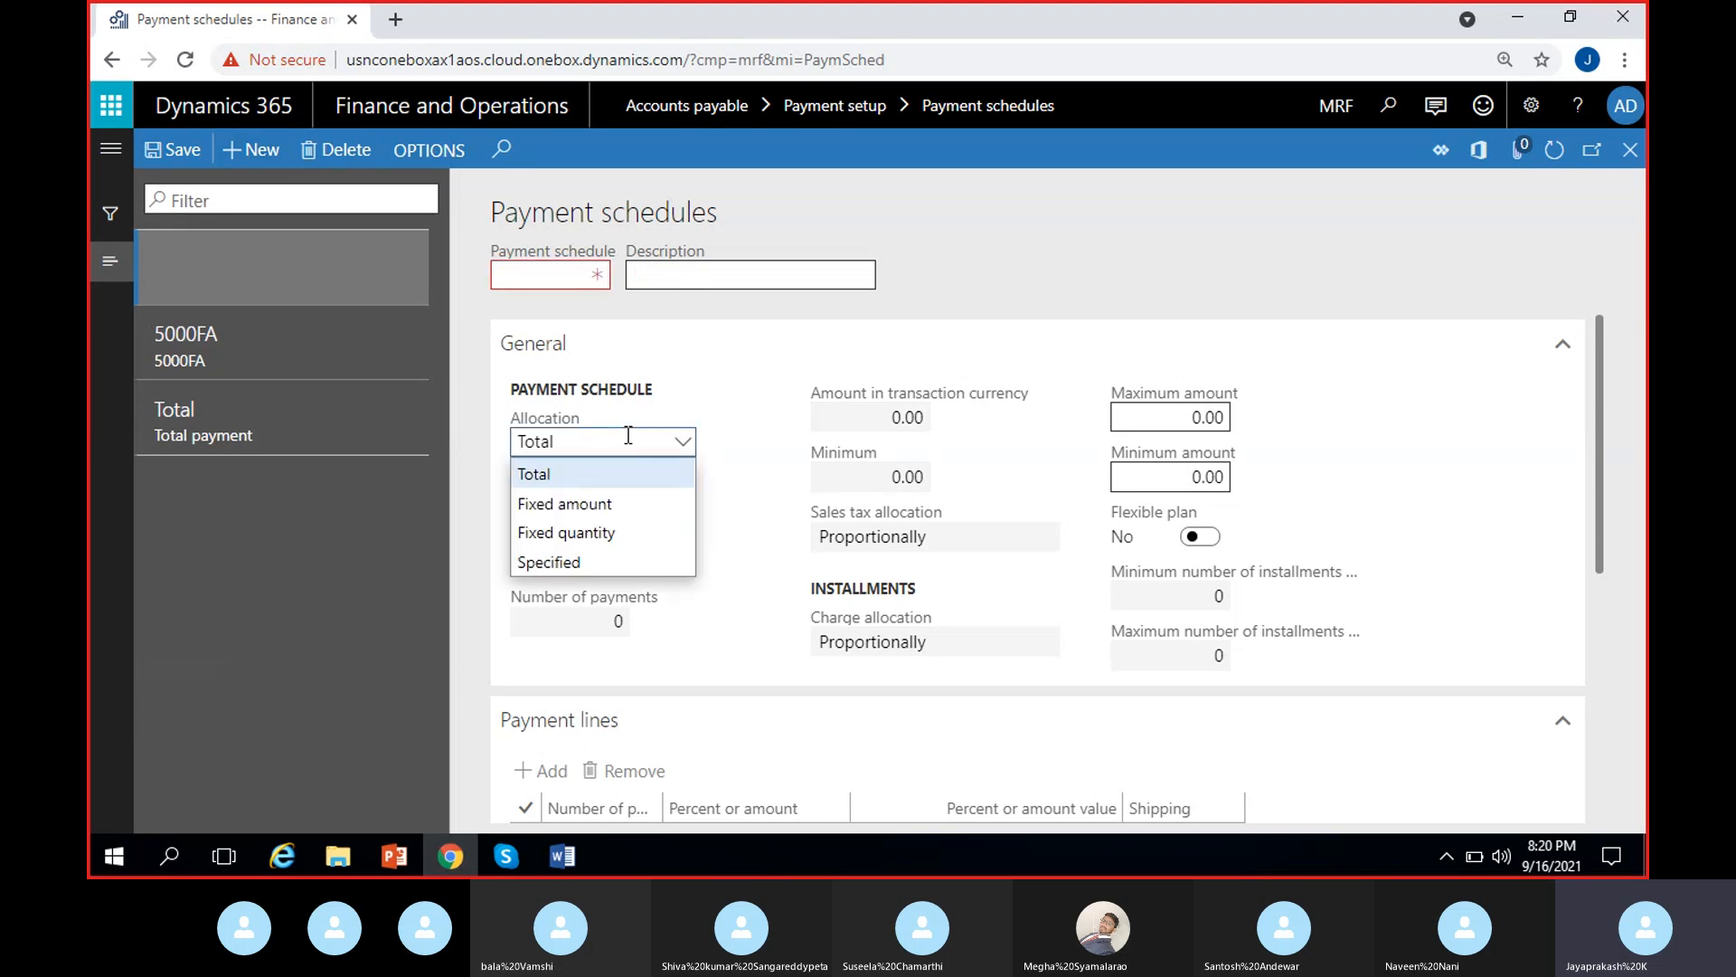
{"action": "left_click", "coordinate": [586, 532]}
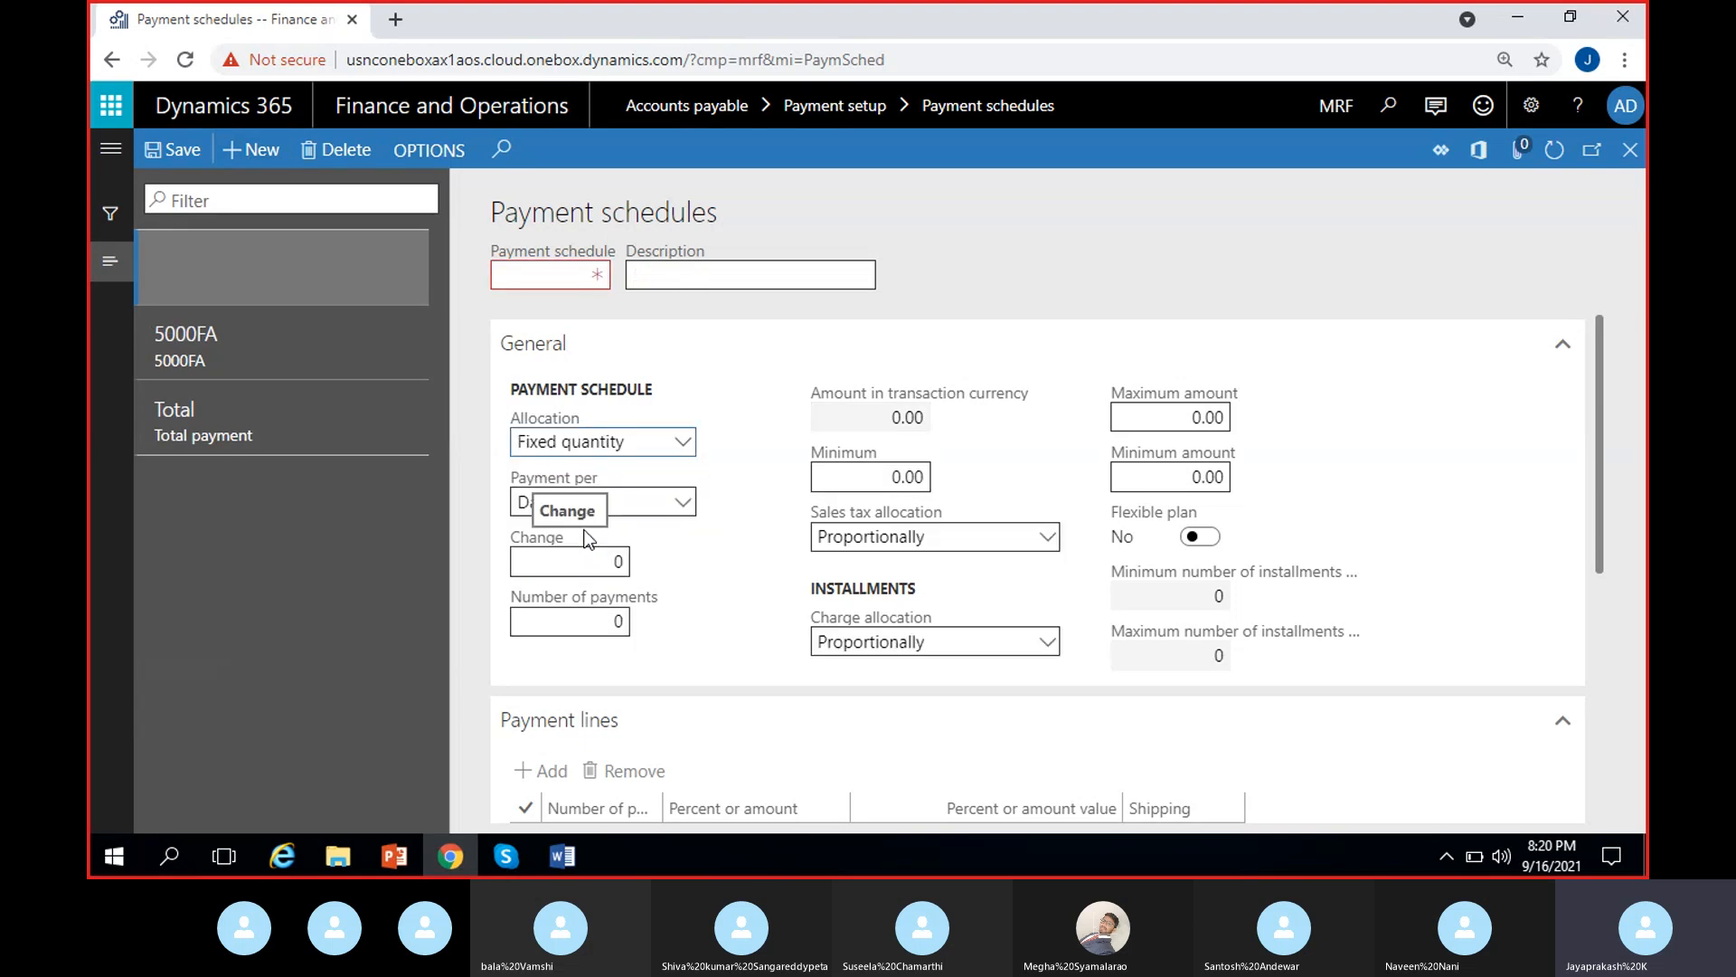
- Enter 3M-FQ as both the payment schedule name and the description of the new schedule
{"action": "left_click", "coordinate": [503, 280]}
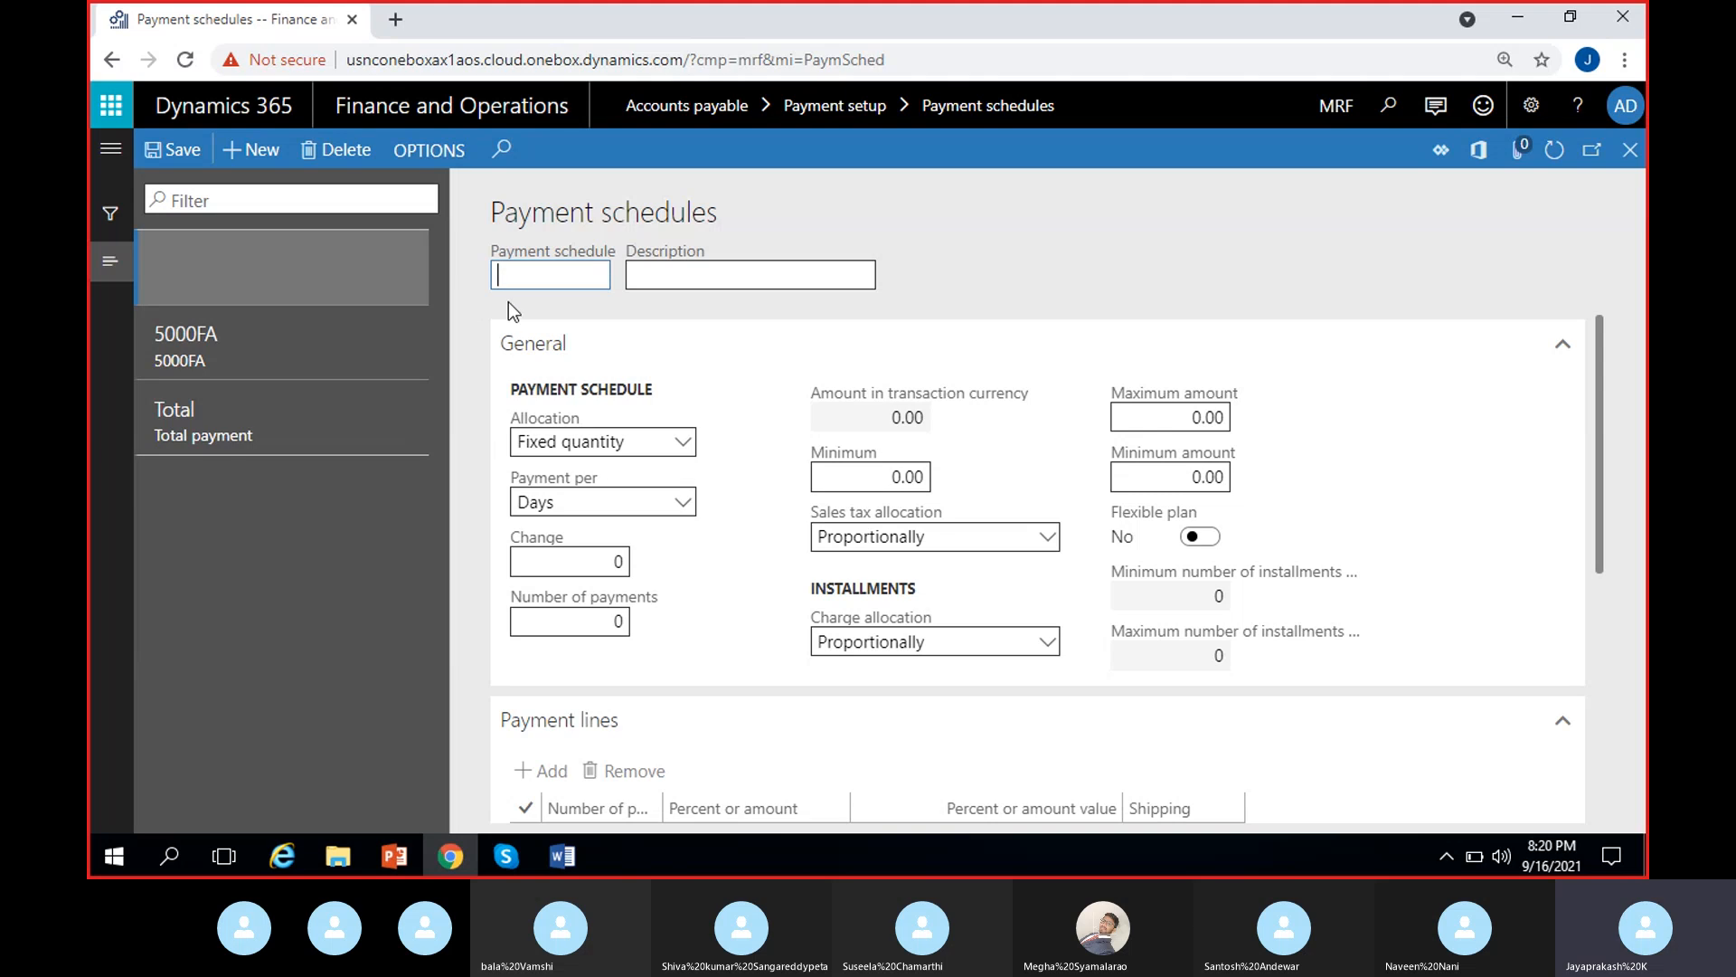
{"action": "type", "text": "#"}
{"action": "key", "text": "BackSpace"}
{"action": "type", "text": "3m"}
{"action": "type", "text": "FQ"}
{"action": "left_click", "coordinate": [525, 276]}
{"action": "key", "text": "BackSpace"}
{"action": "type", "text": "M-"}
{"action": "key", "text": "ctrl+a"}
{"action": "key", "text": "ctrl+c"}
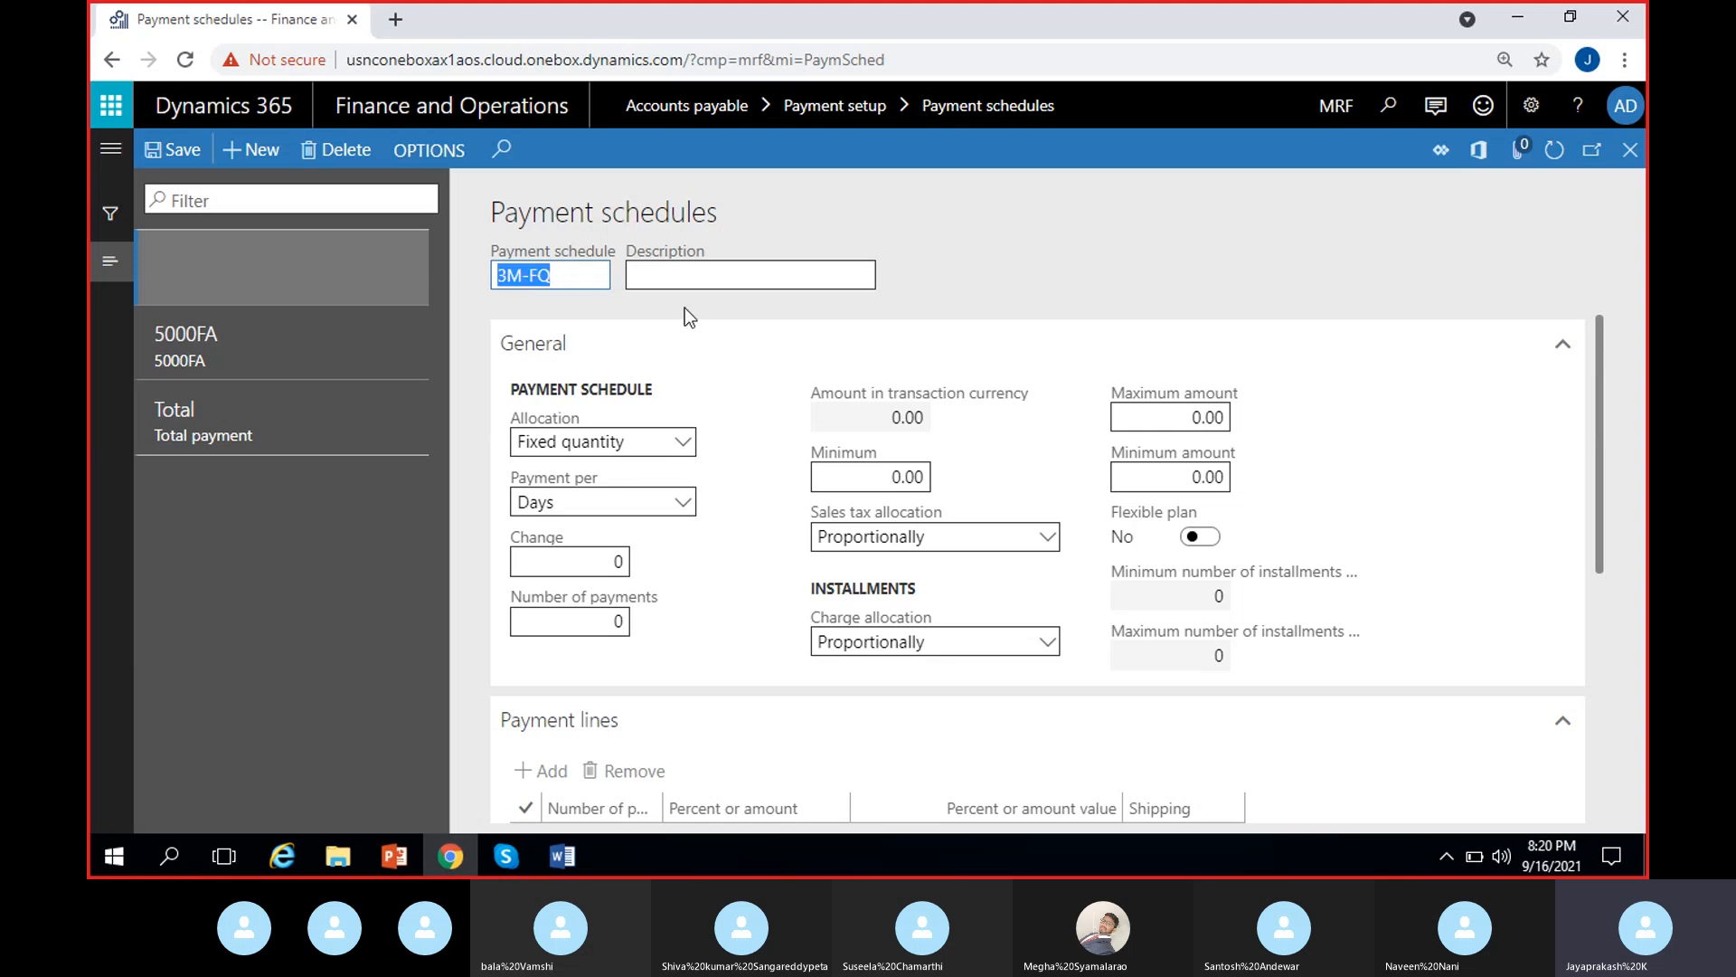
{"action": "left_click", "coordinate": [697, 274]}
{"action": "key", "text": "ctrl+v"}
{"action": "left_click", "coordinate": [995, 269]}
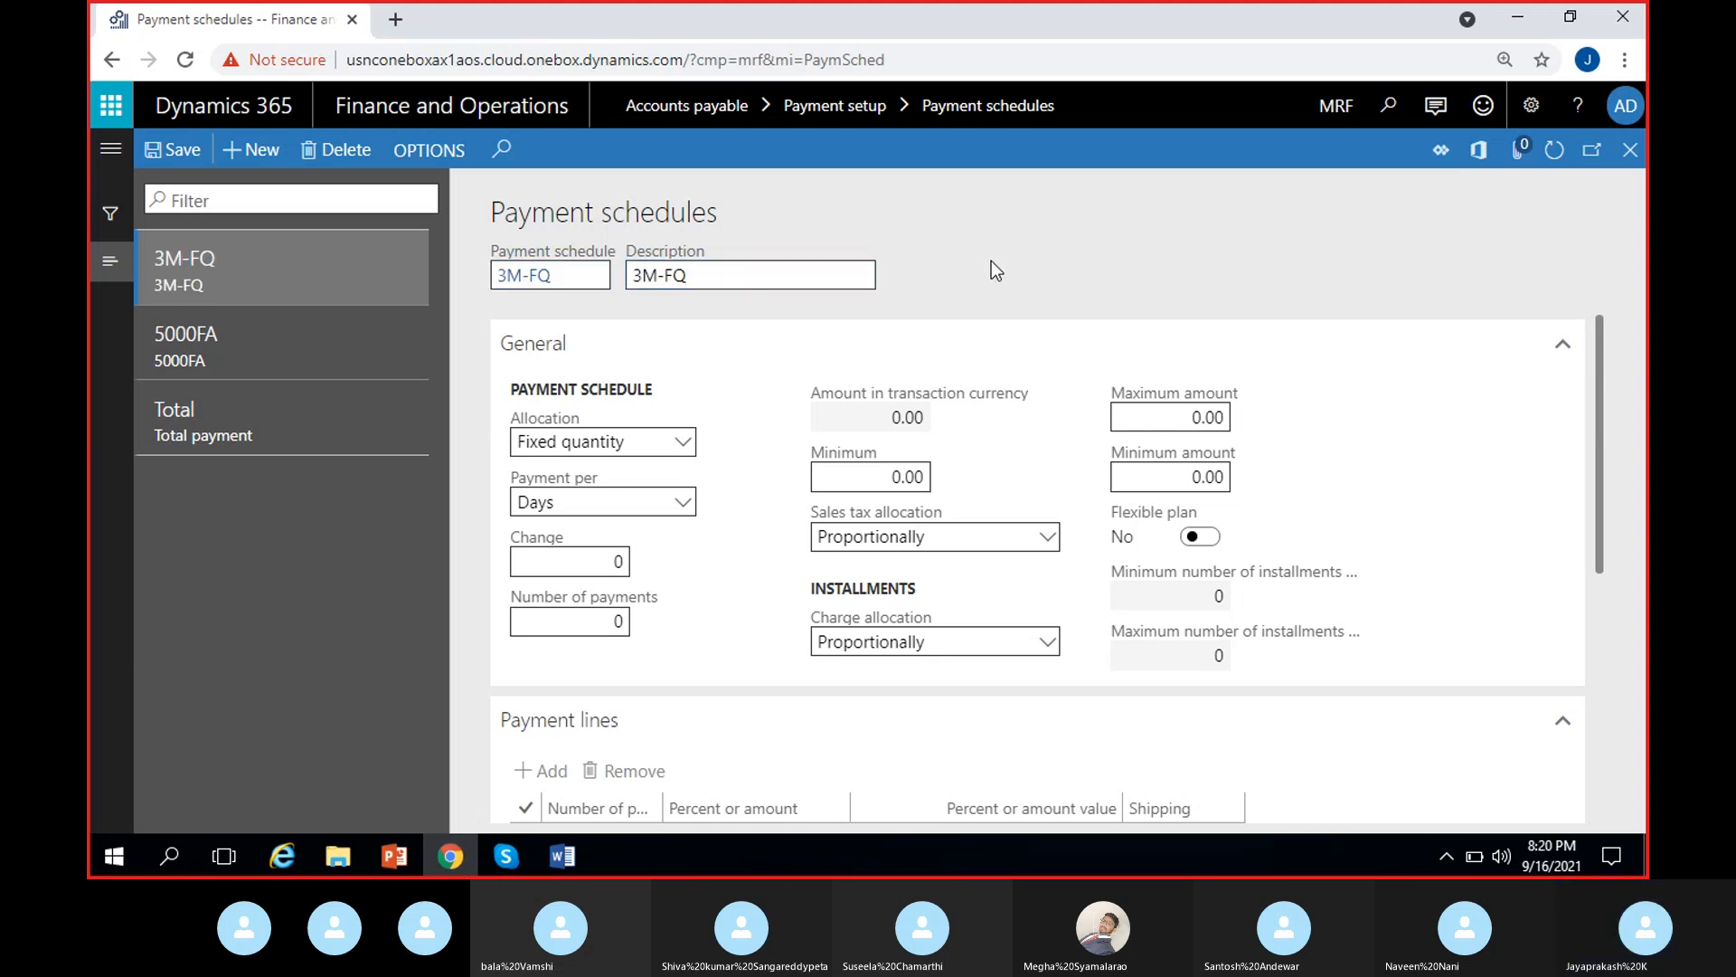
- Switch to the Word notes and add the line "Invoice - $15000" on a new page after the fixed-amount example
{"action": "left_click", "coordinate": [561, 855]}
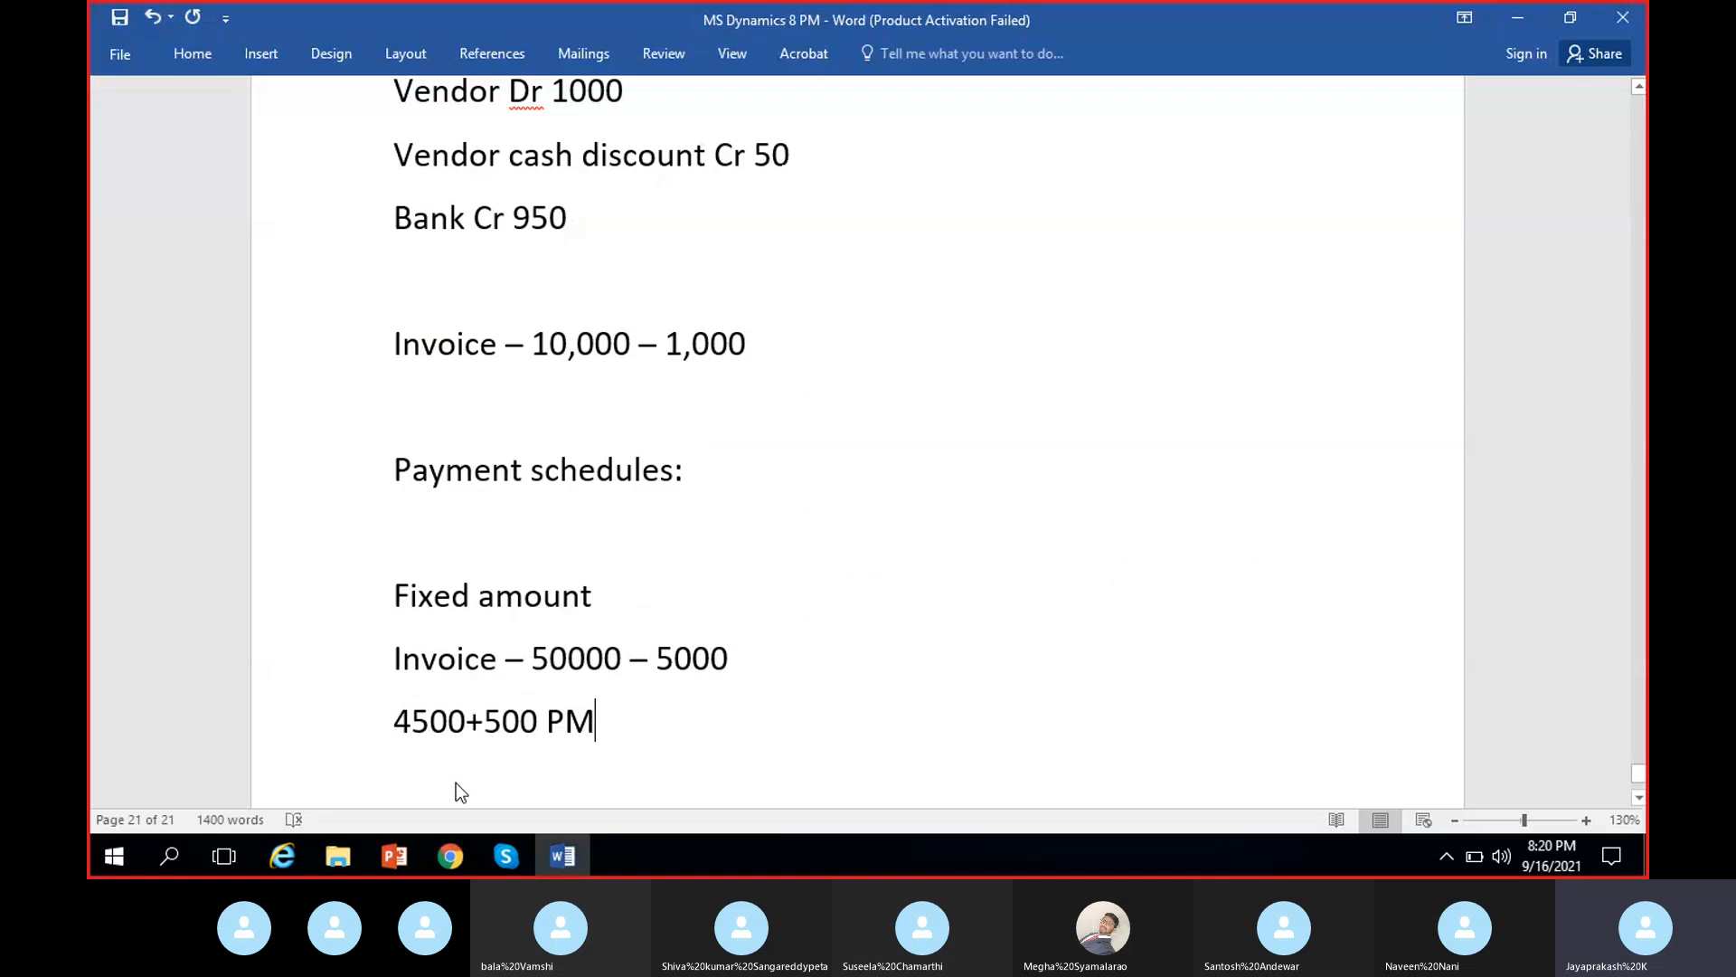
{"action": "scroll", "coordinate": [685, 718], "scroll_direction": "down", "scroll_amount": 3}
{"action": "key", "text": "Return"}
{"action": "key", "text": "Return"}
{"action": "scroll", "coordinate": [669, 719], "scroll_direction": "down", "scroll_amount": 4}
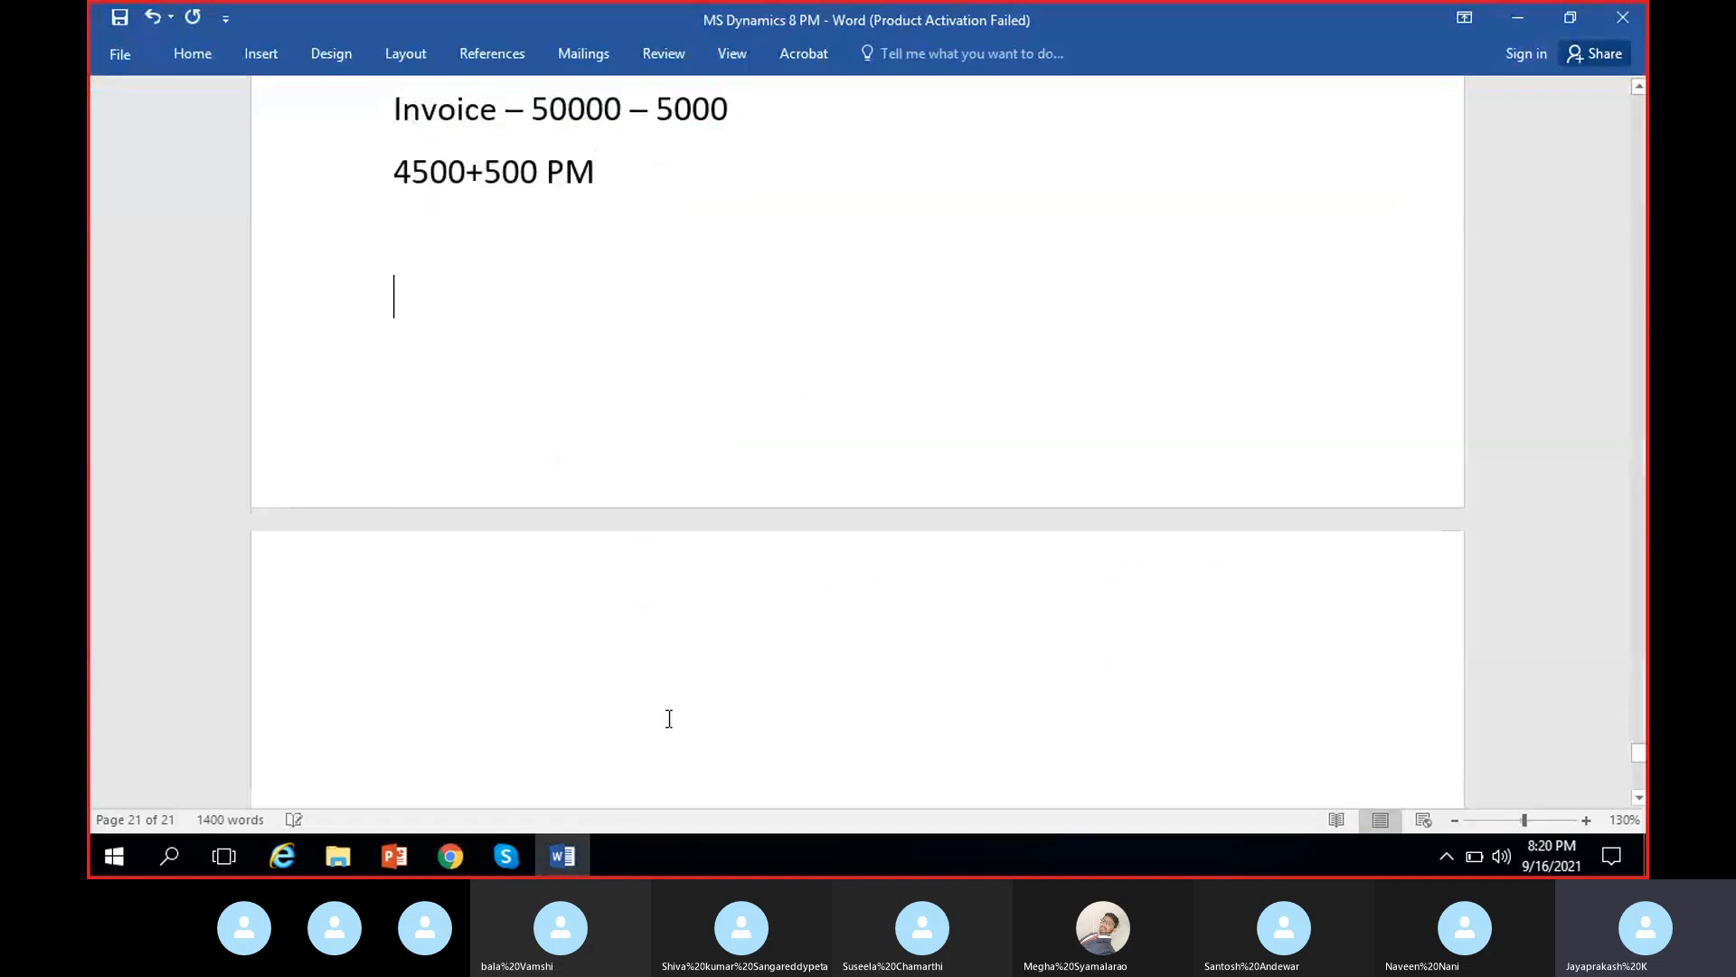
{"action": "key", "text": "ctrl+Return"}
{"action": "type", "text": "I"}
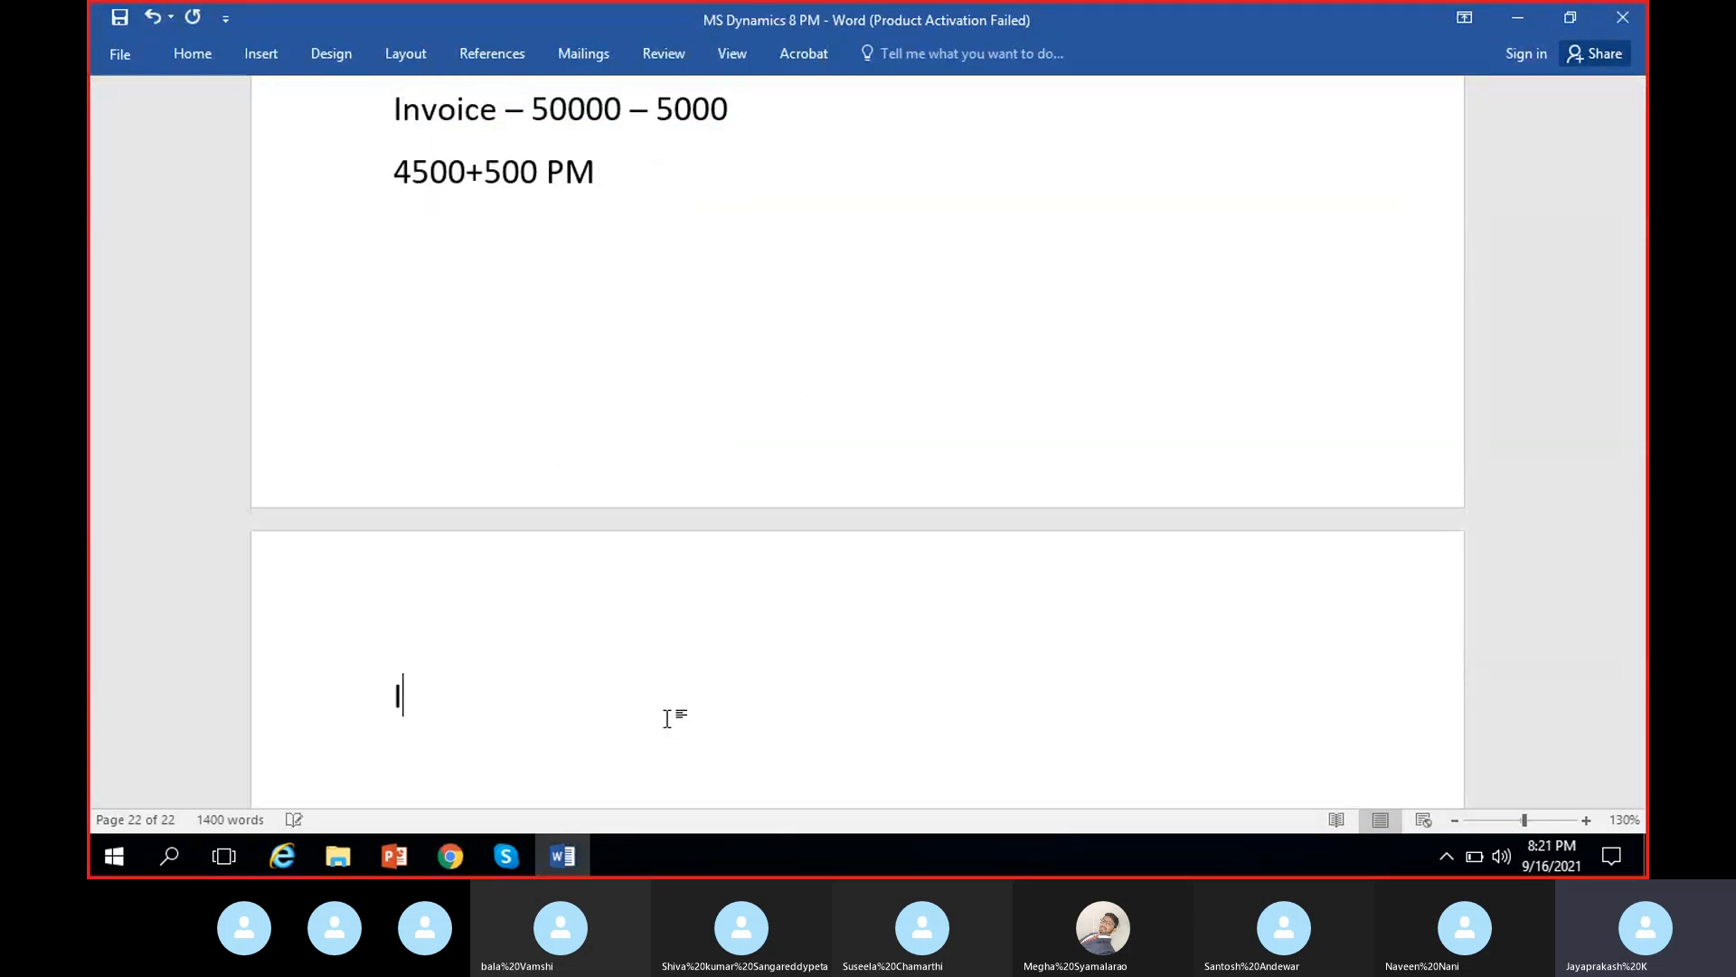
{"action": "type", "text": "nvoice"}
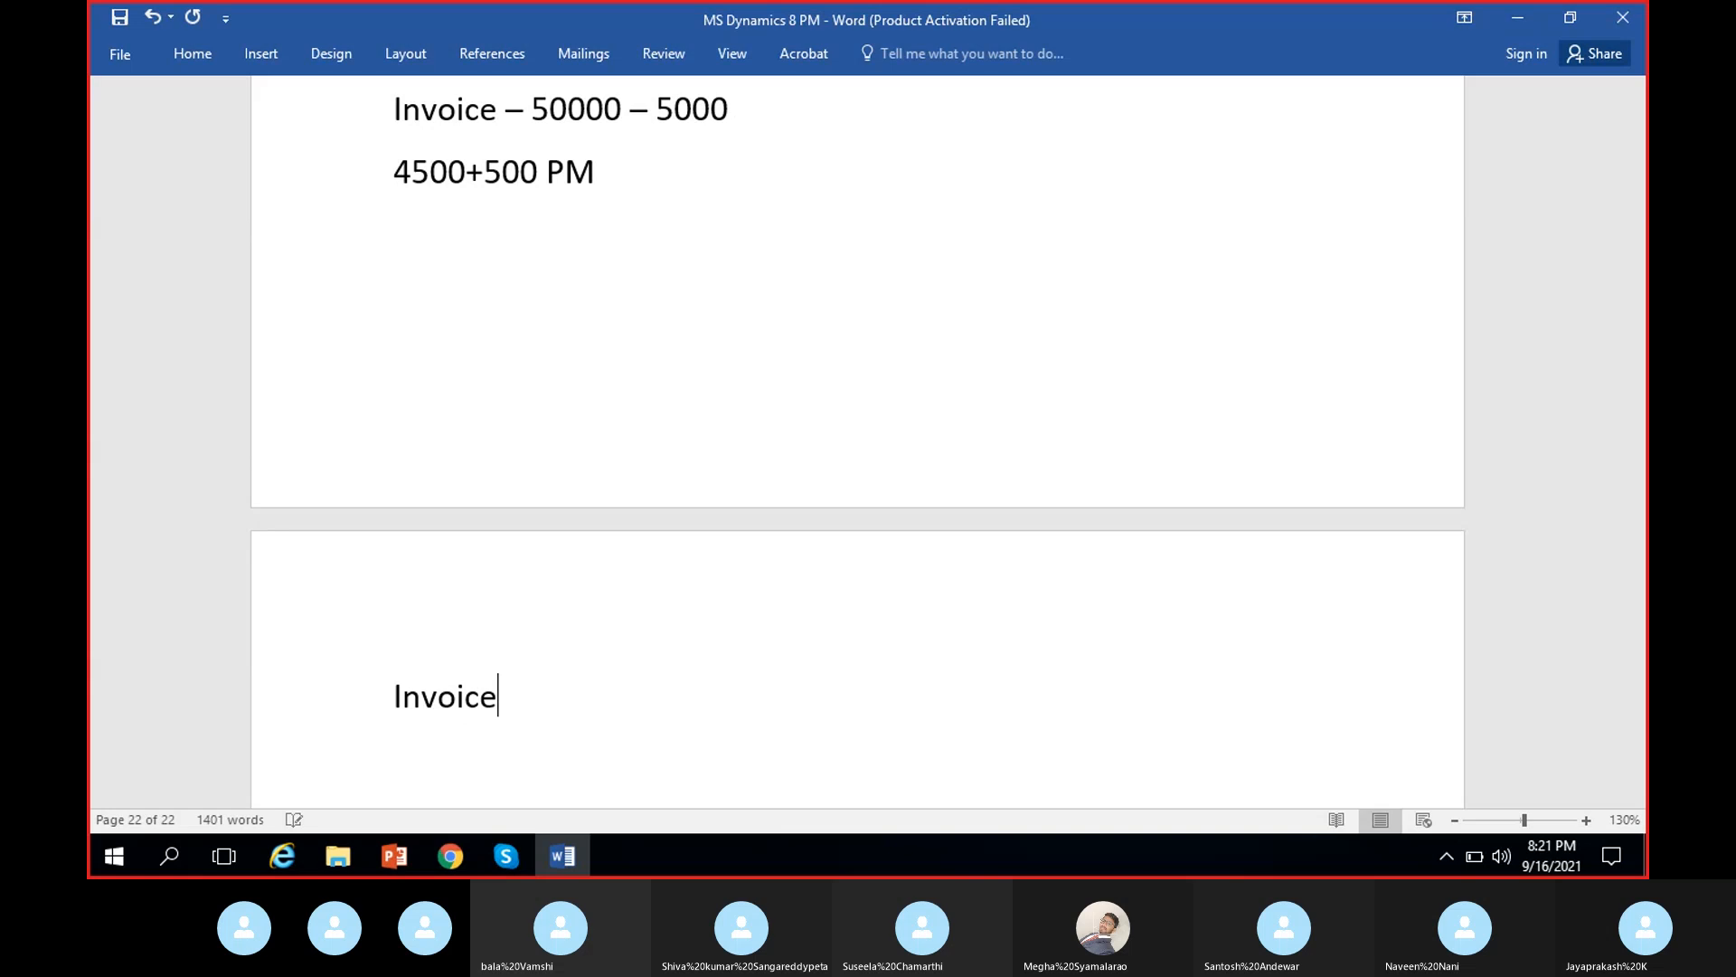
{"action": "type", "text": " - 1"}
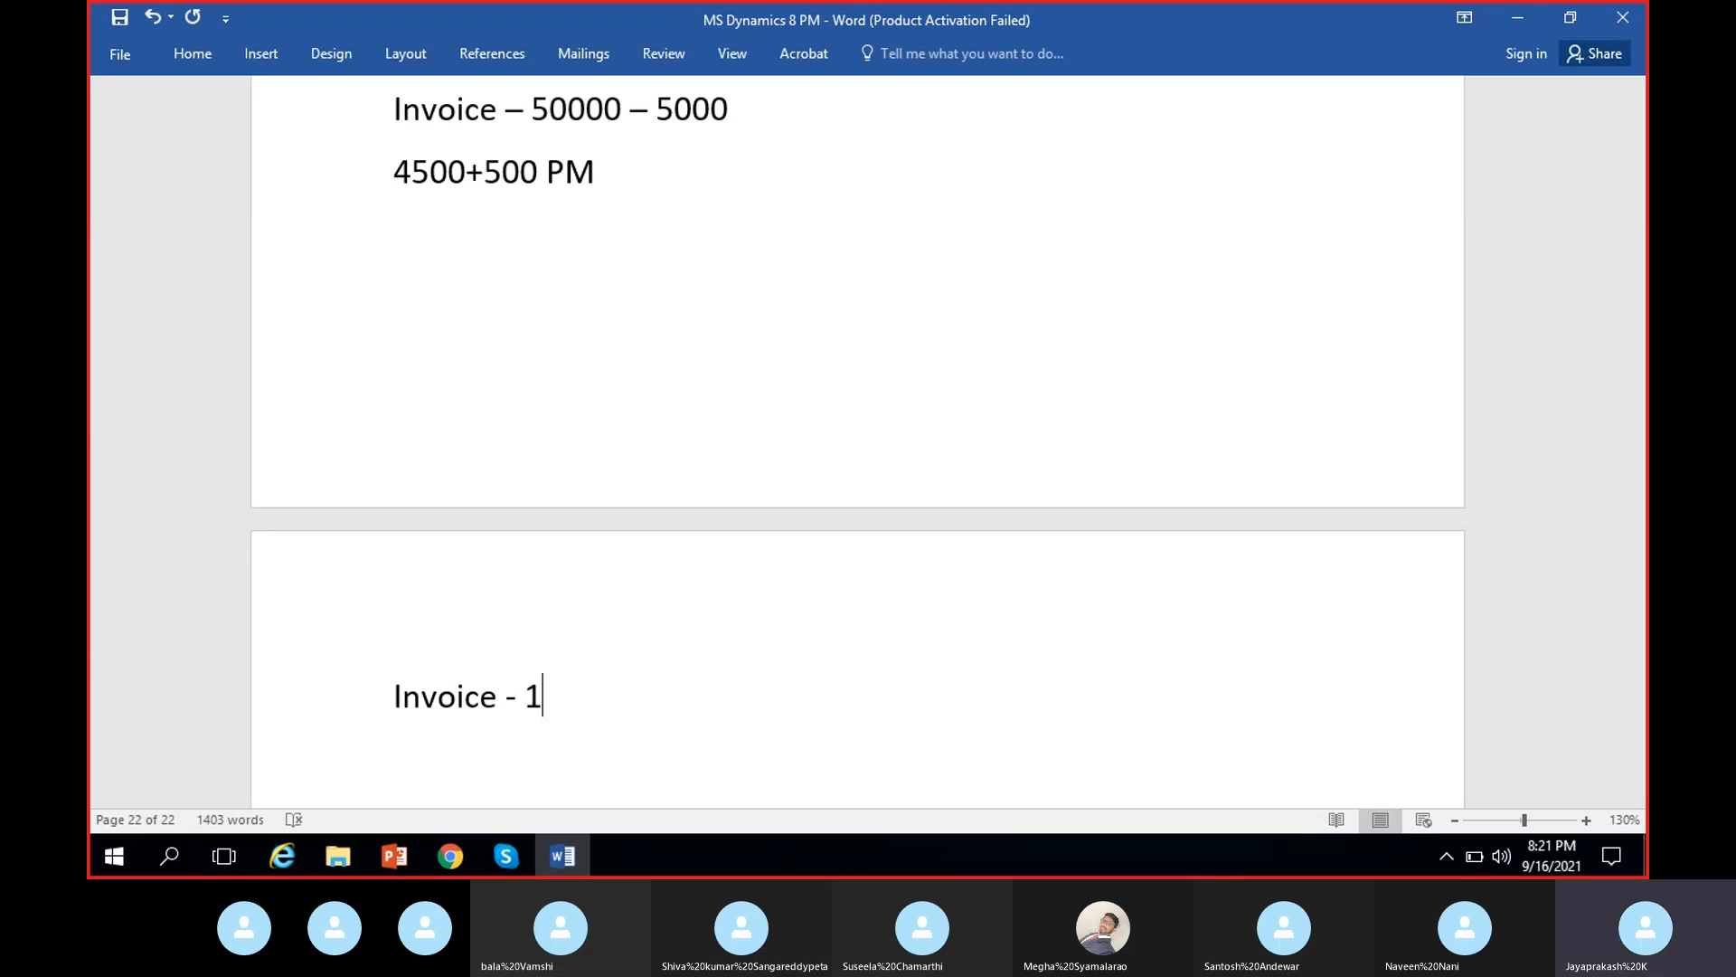
{"action": "key", "text": "BackSpace"}
{"action": "type", "text": "15000"}
{"action": "scroll", "coordinate": [680, 676], "scroll_direction": "down", "scroll_amount": 3}
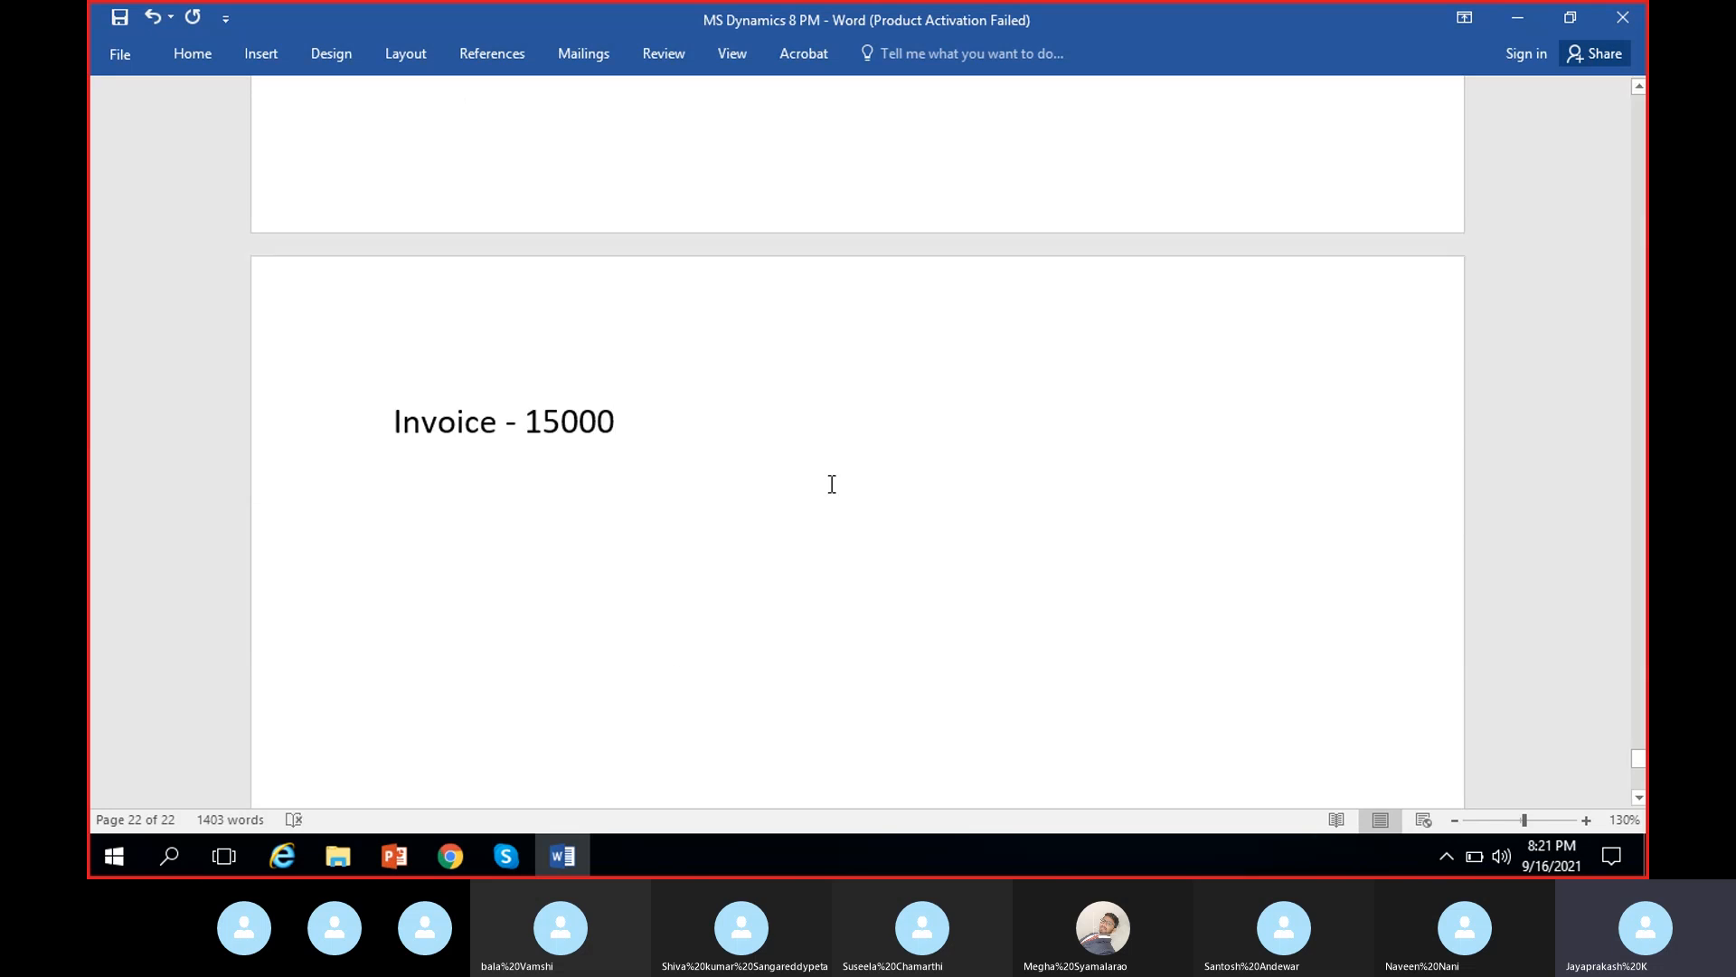
{"action": "left_click", "coordinate": [529, 422]}
{"action": "type", "text": "$"}
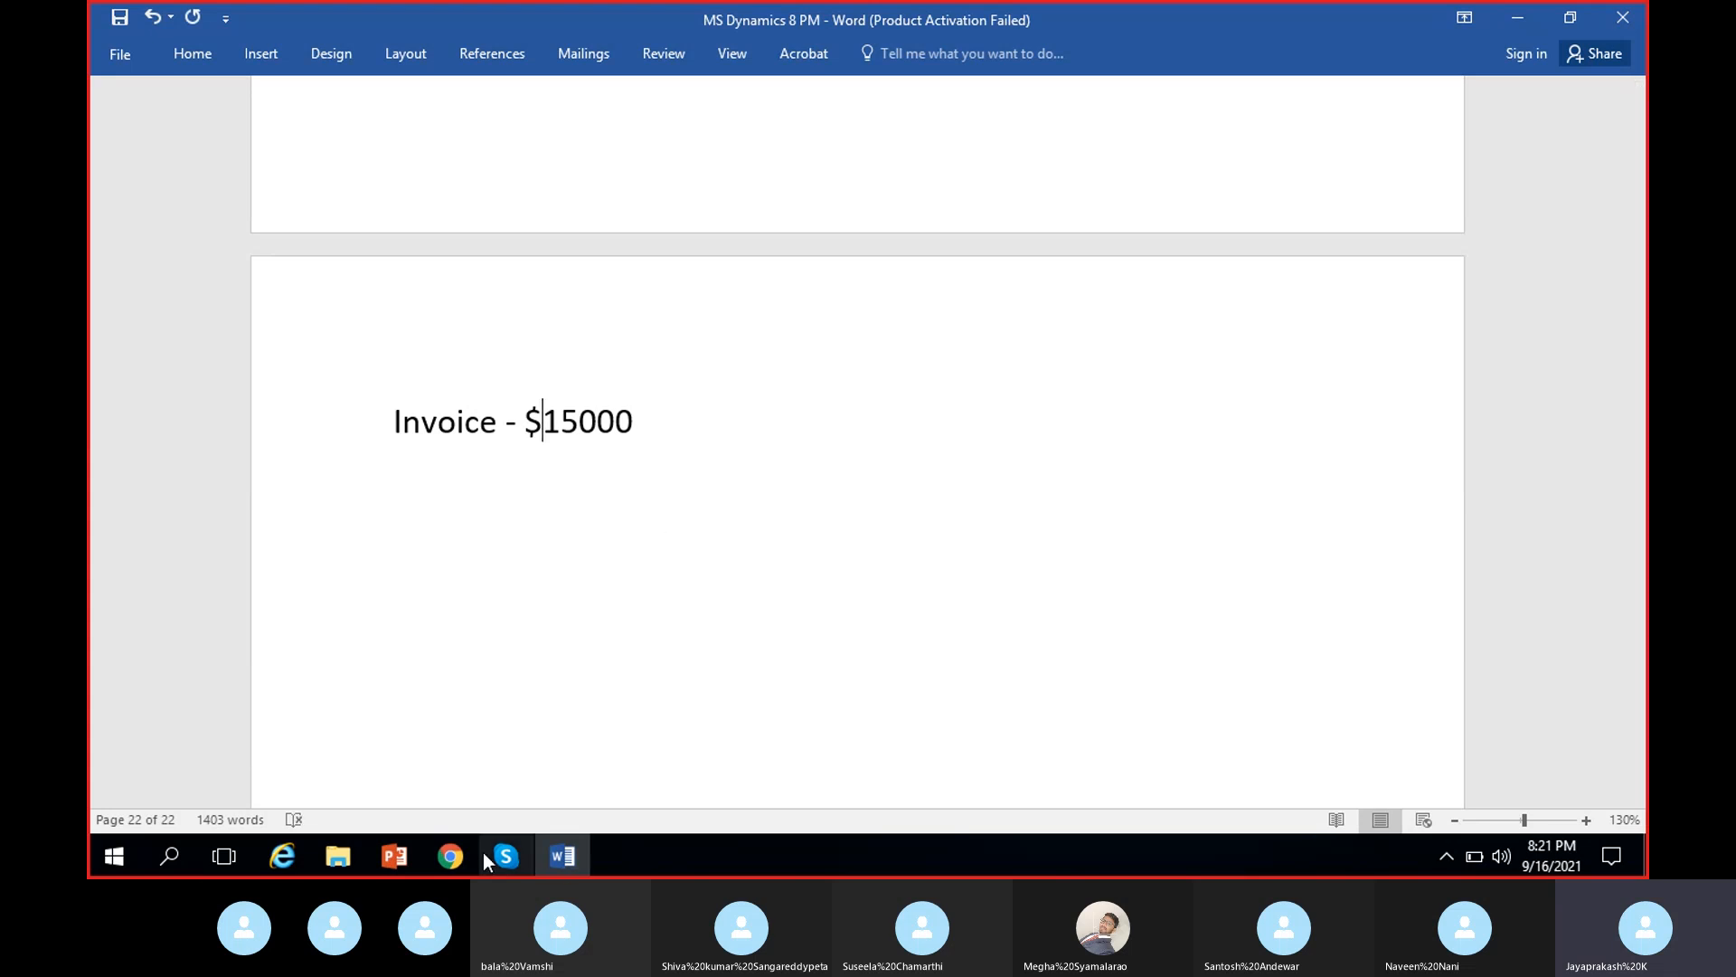
- Extend the $15000 invoice line with ", 3 schedules (Monthly 1)"
{"action": "left_click", "coordinate": [466, 857]}
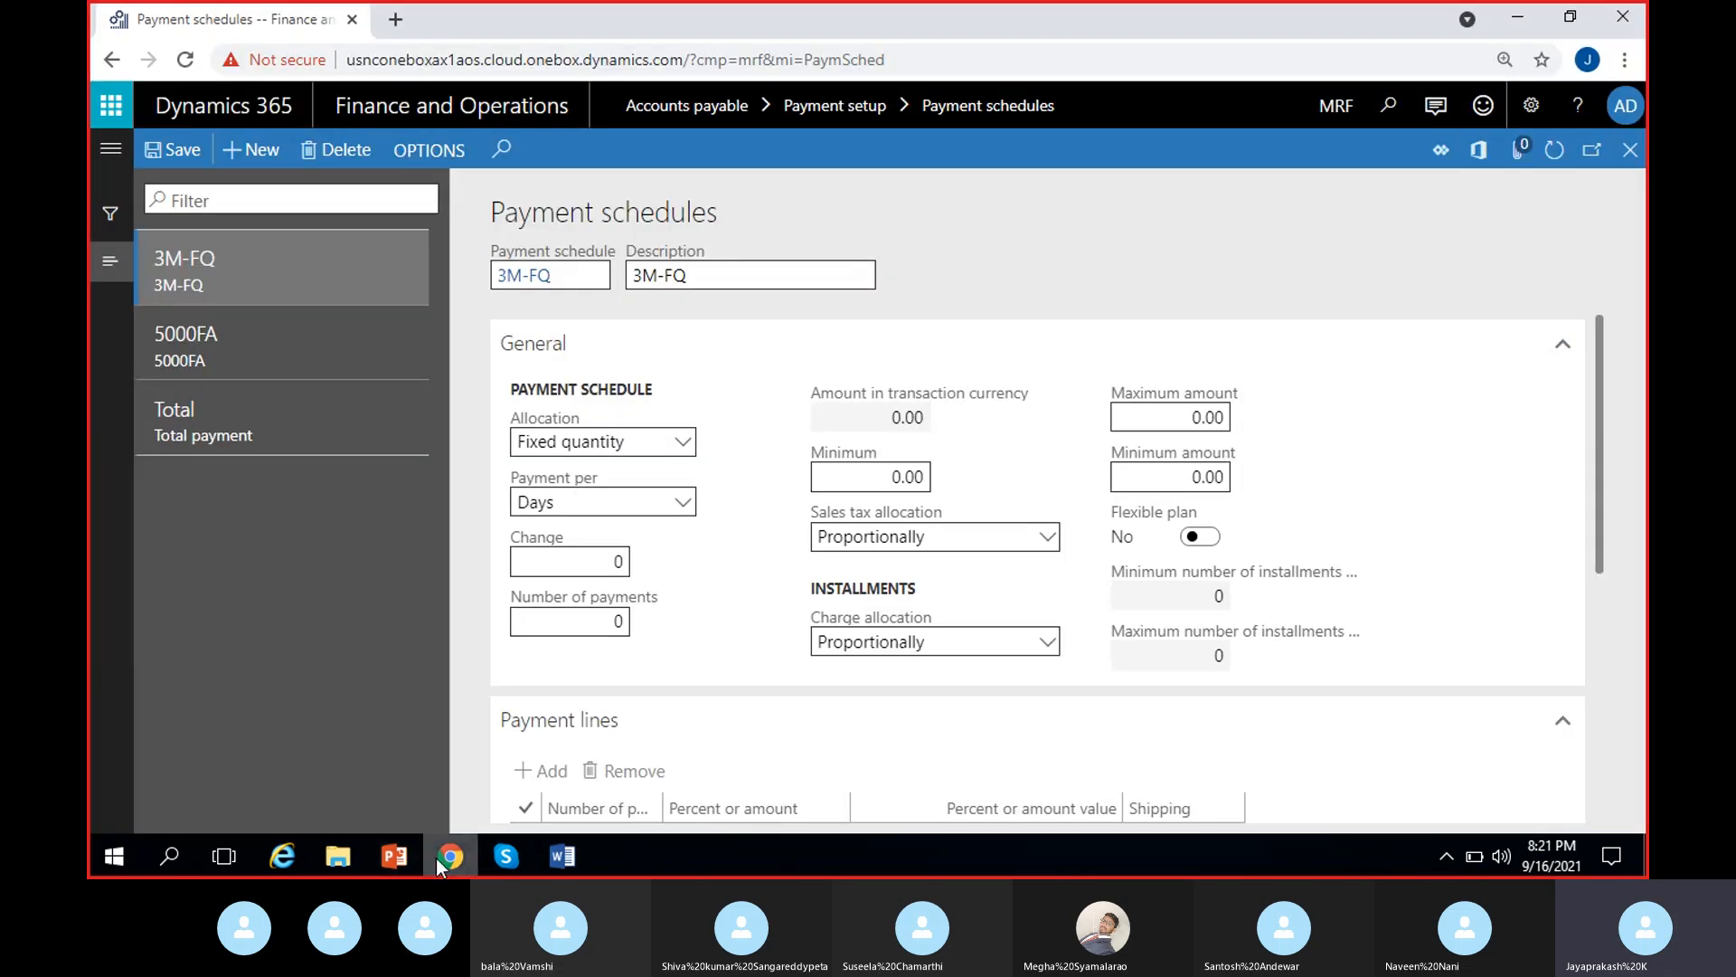
{"action": "key", "text": "alt+Tab"}
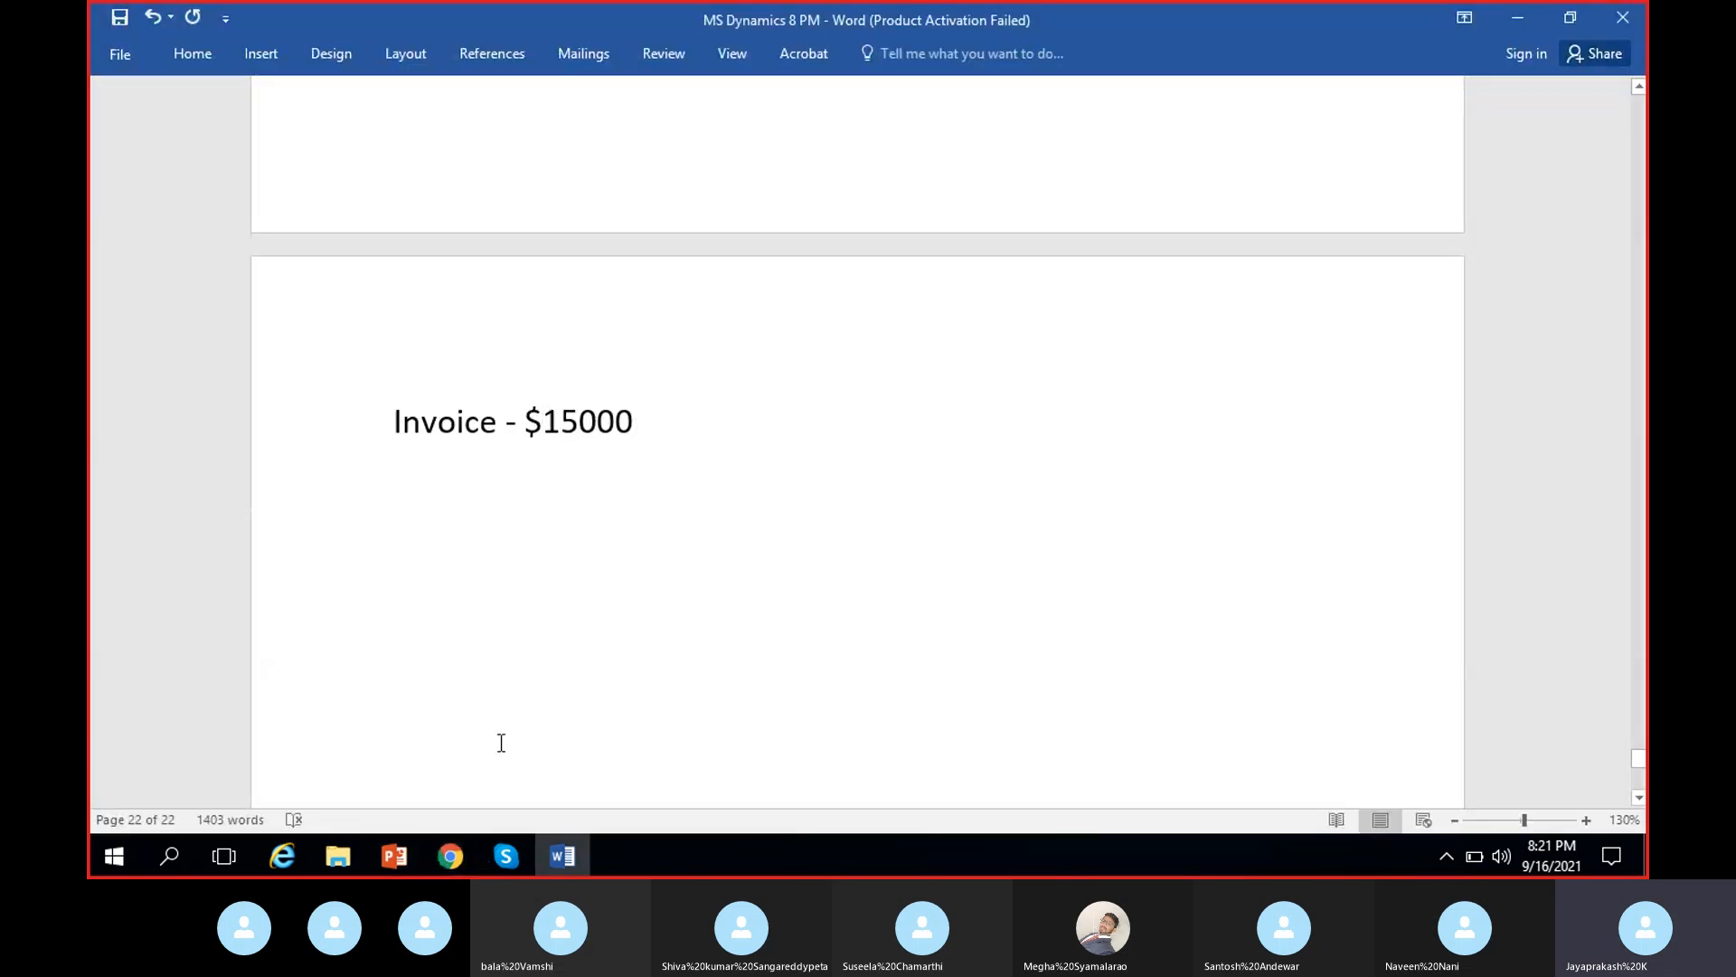
{"action": "left_click", "coordinate": [725, 434]}
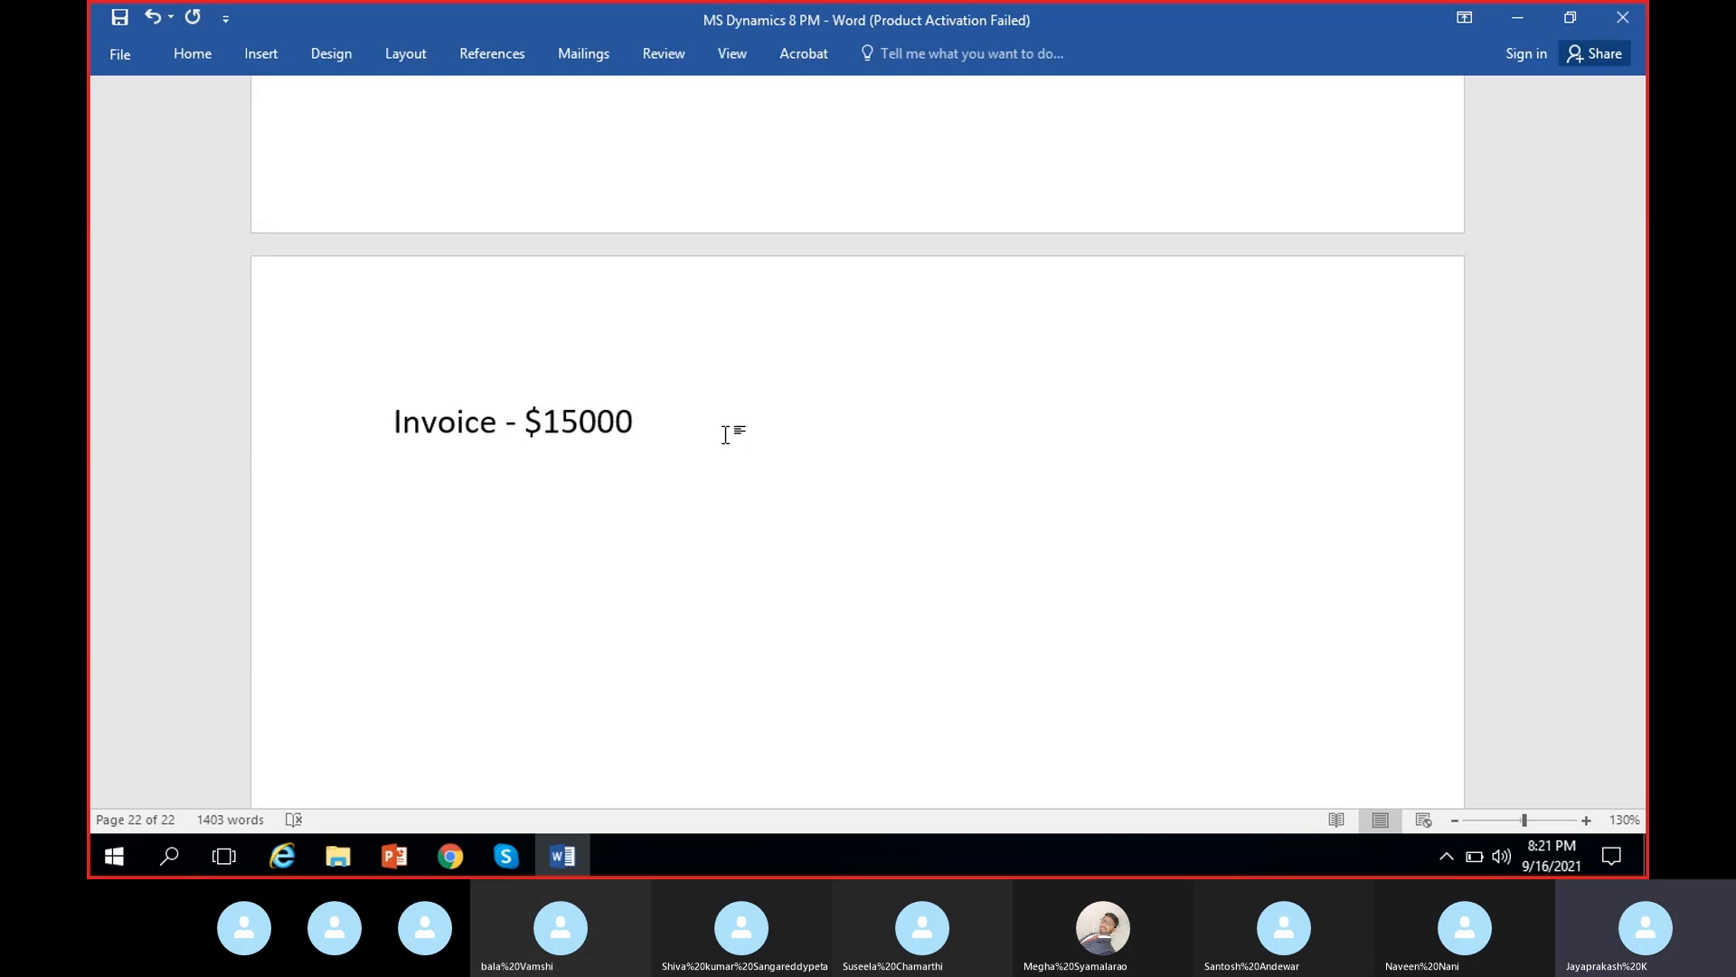
{"action": "type", "text": ", 3 schedules"}
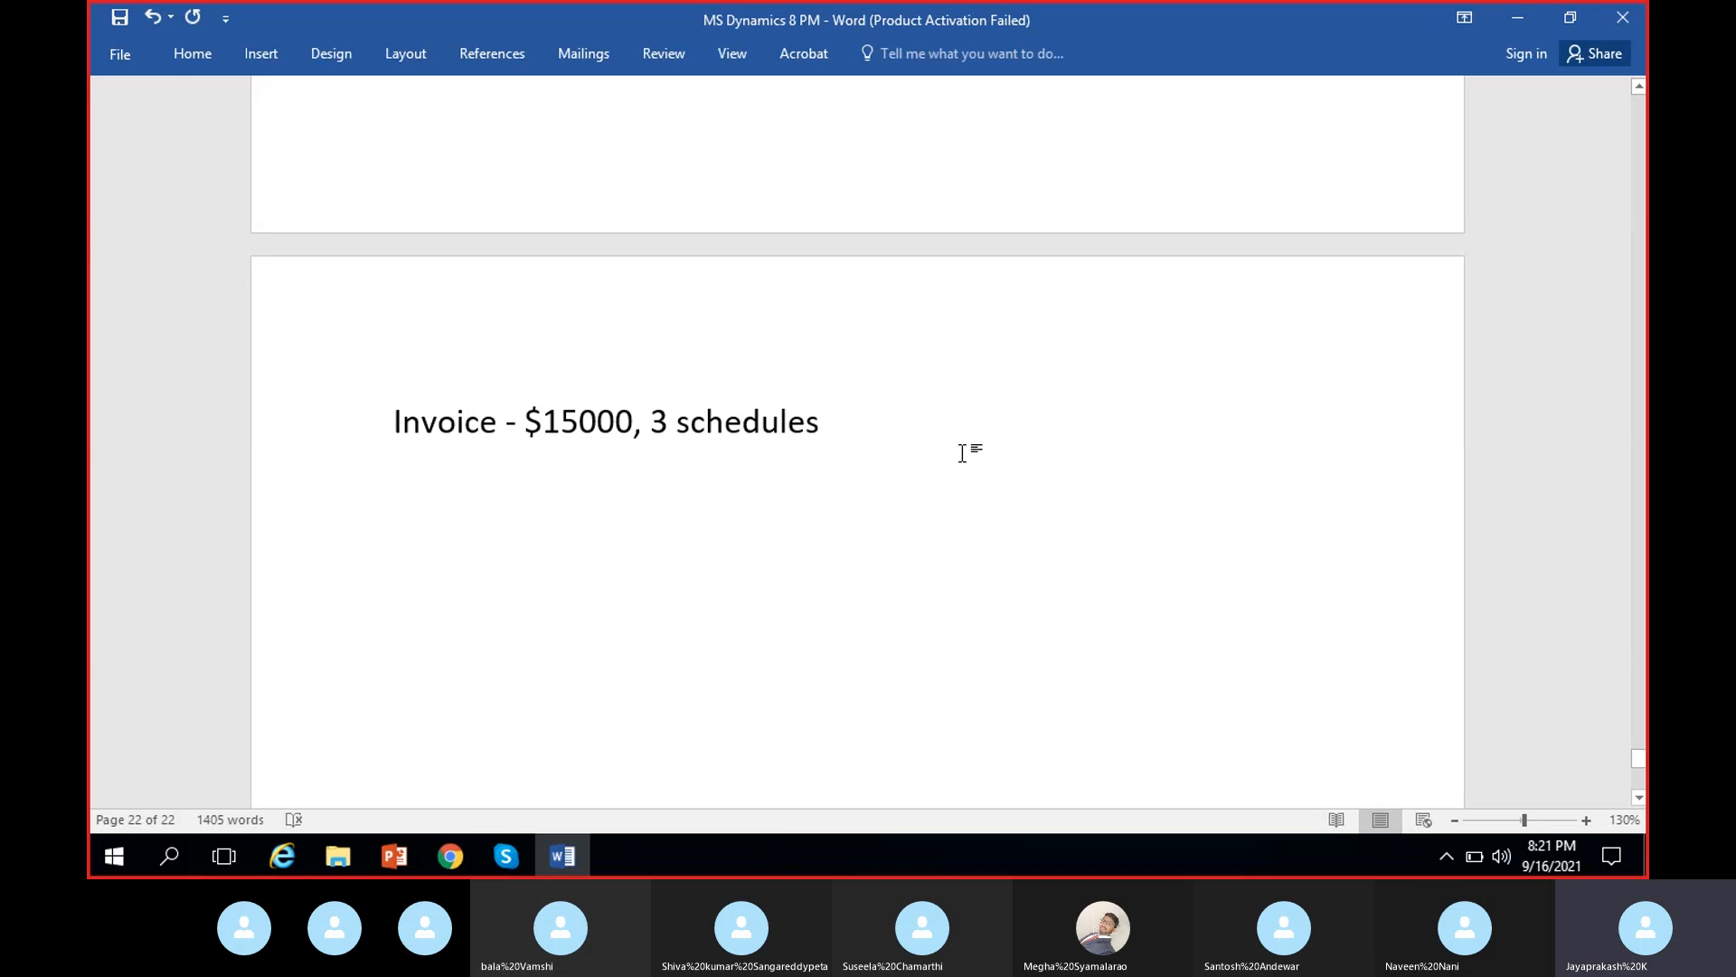
{"action": "type", "text": "("}
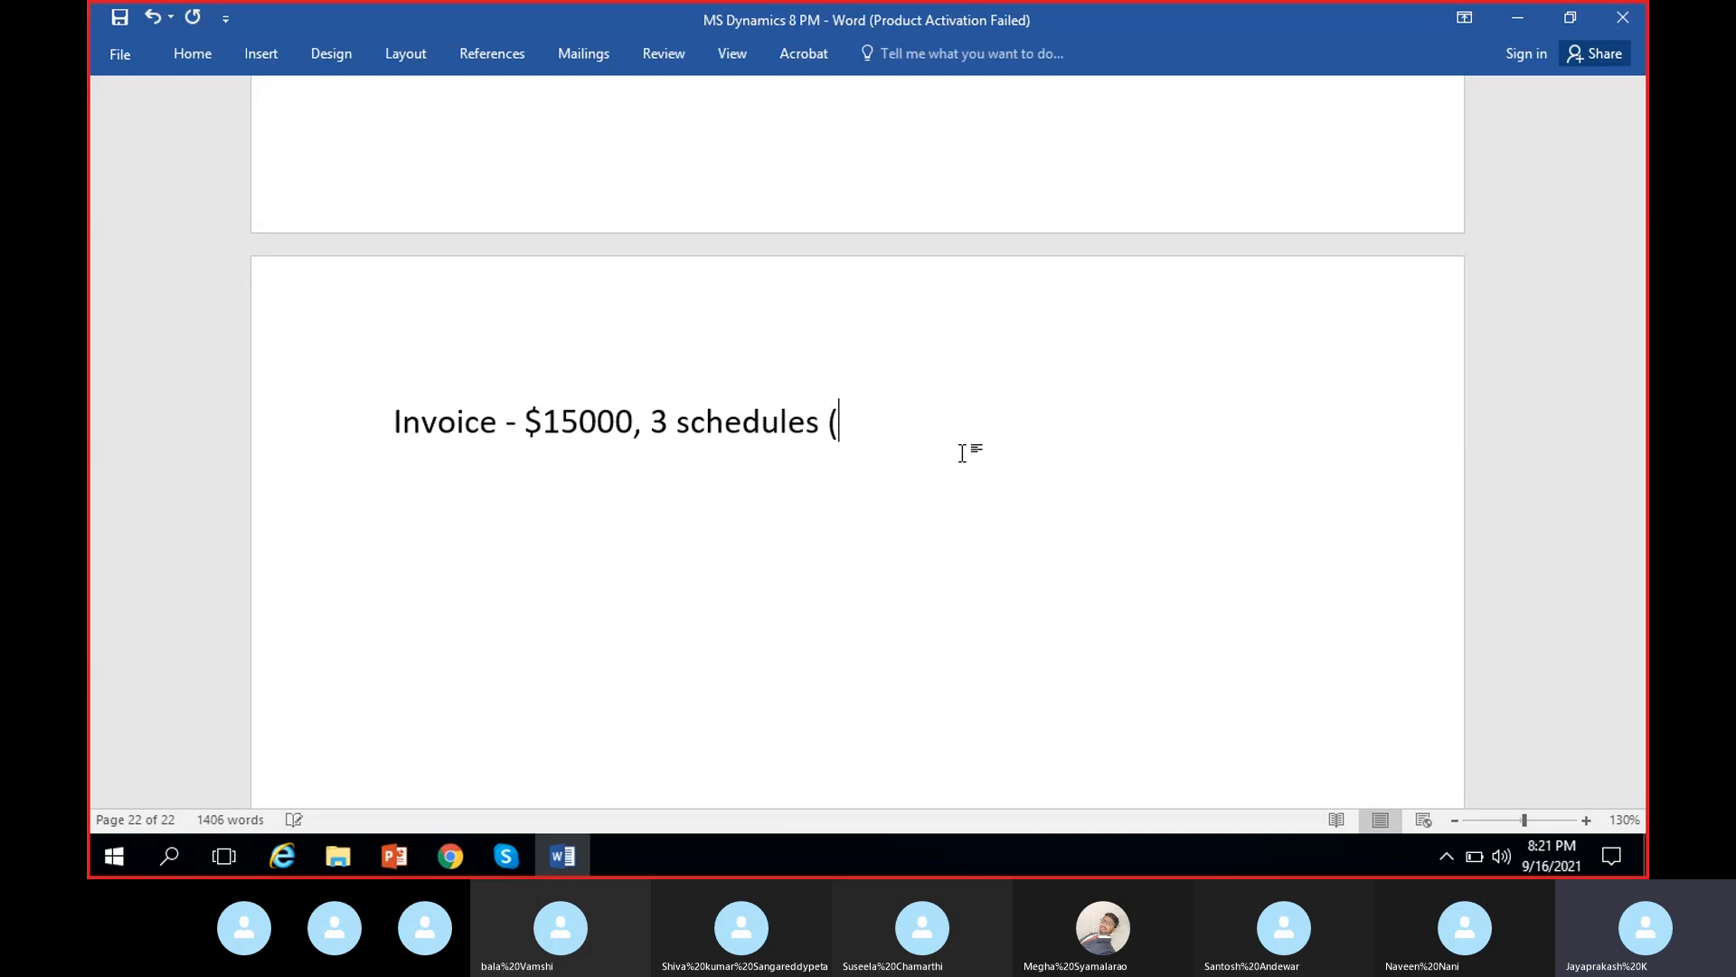
{"action": "type", "text": "Monthly"}
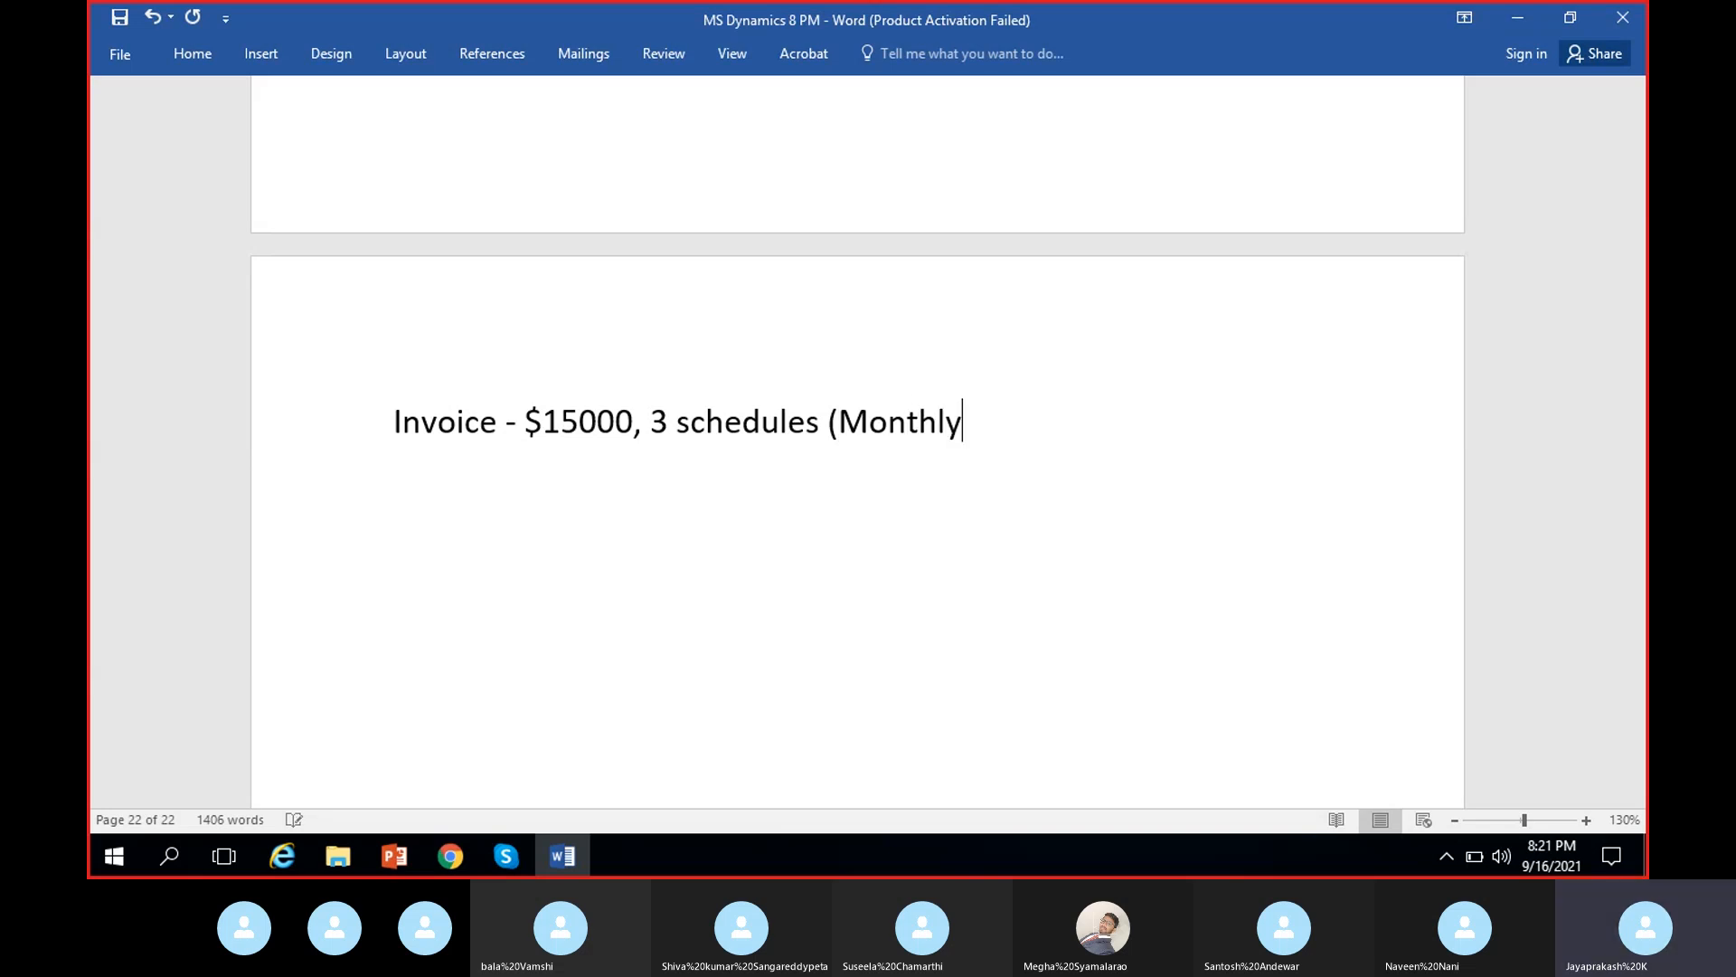
{"action": "type", "text": " 1)"}
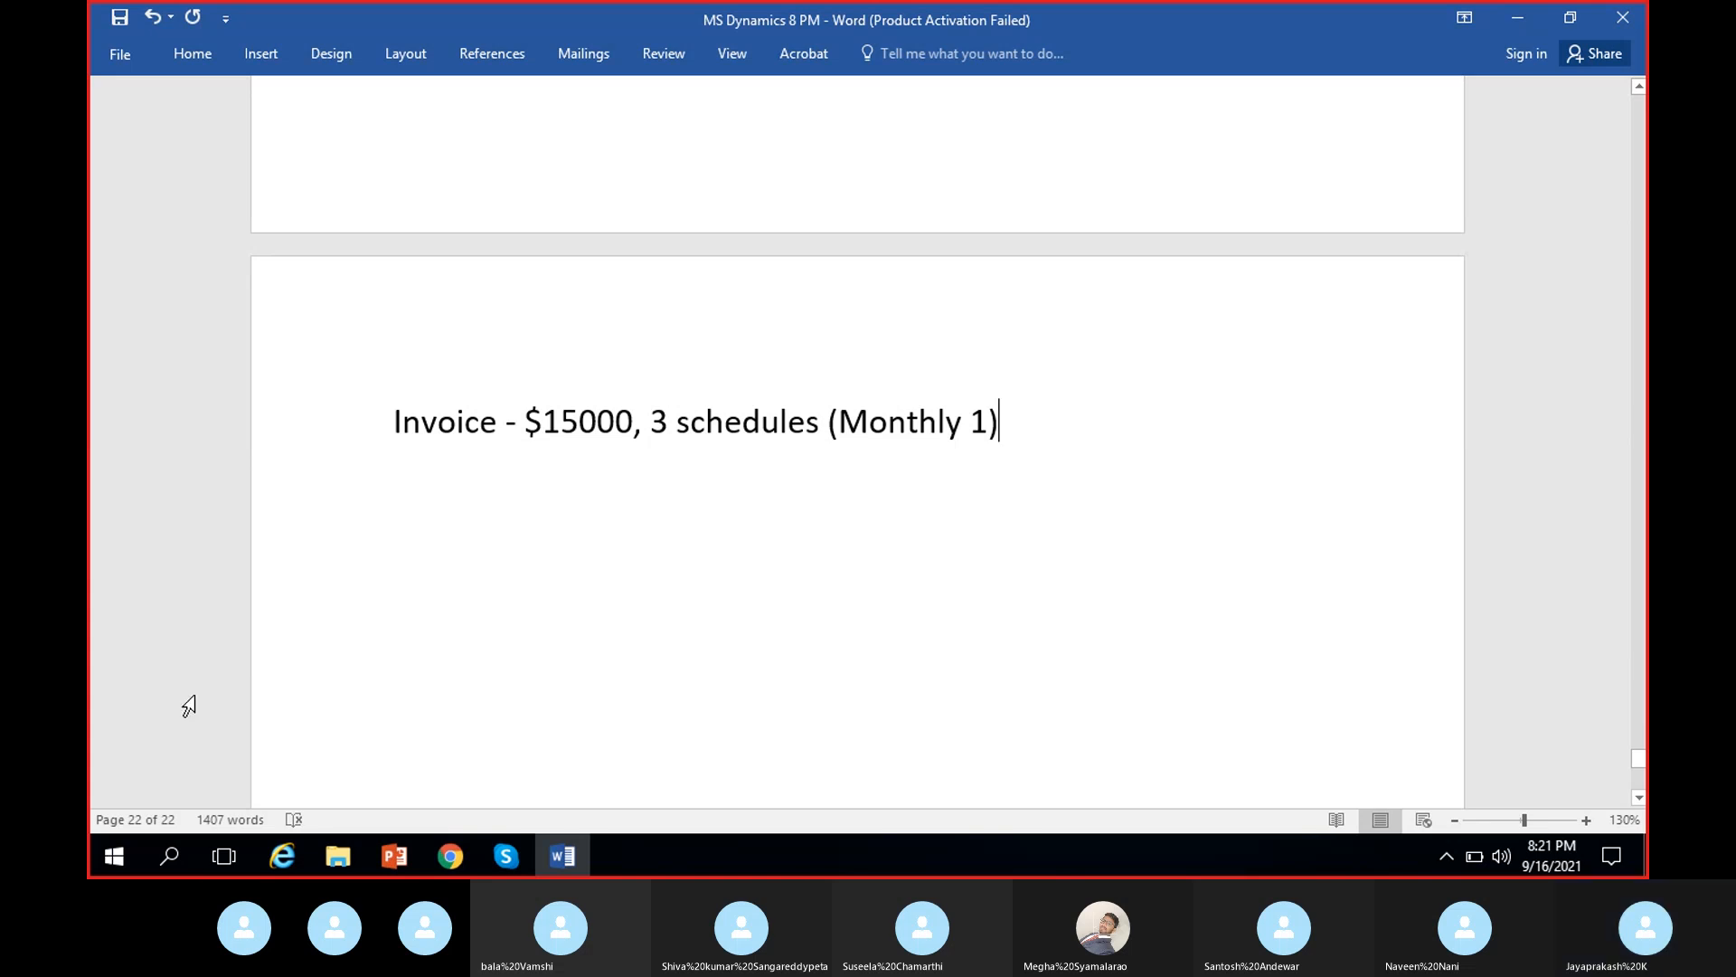
- Compare the 3M-FQ schedule's fields in Dynamics 365 with the amount and number of schedules in the Word invoice example
{"action": "left_click", "coordinate": [448, 861]}
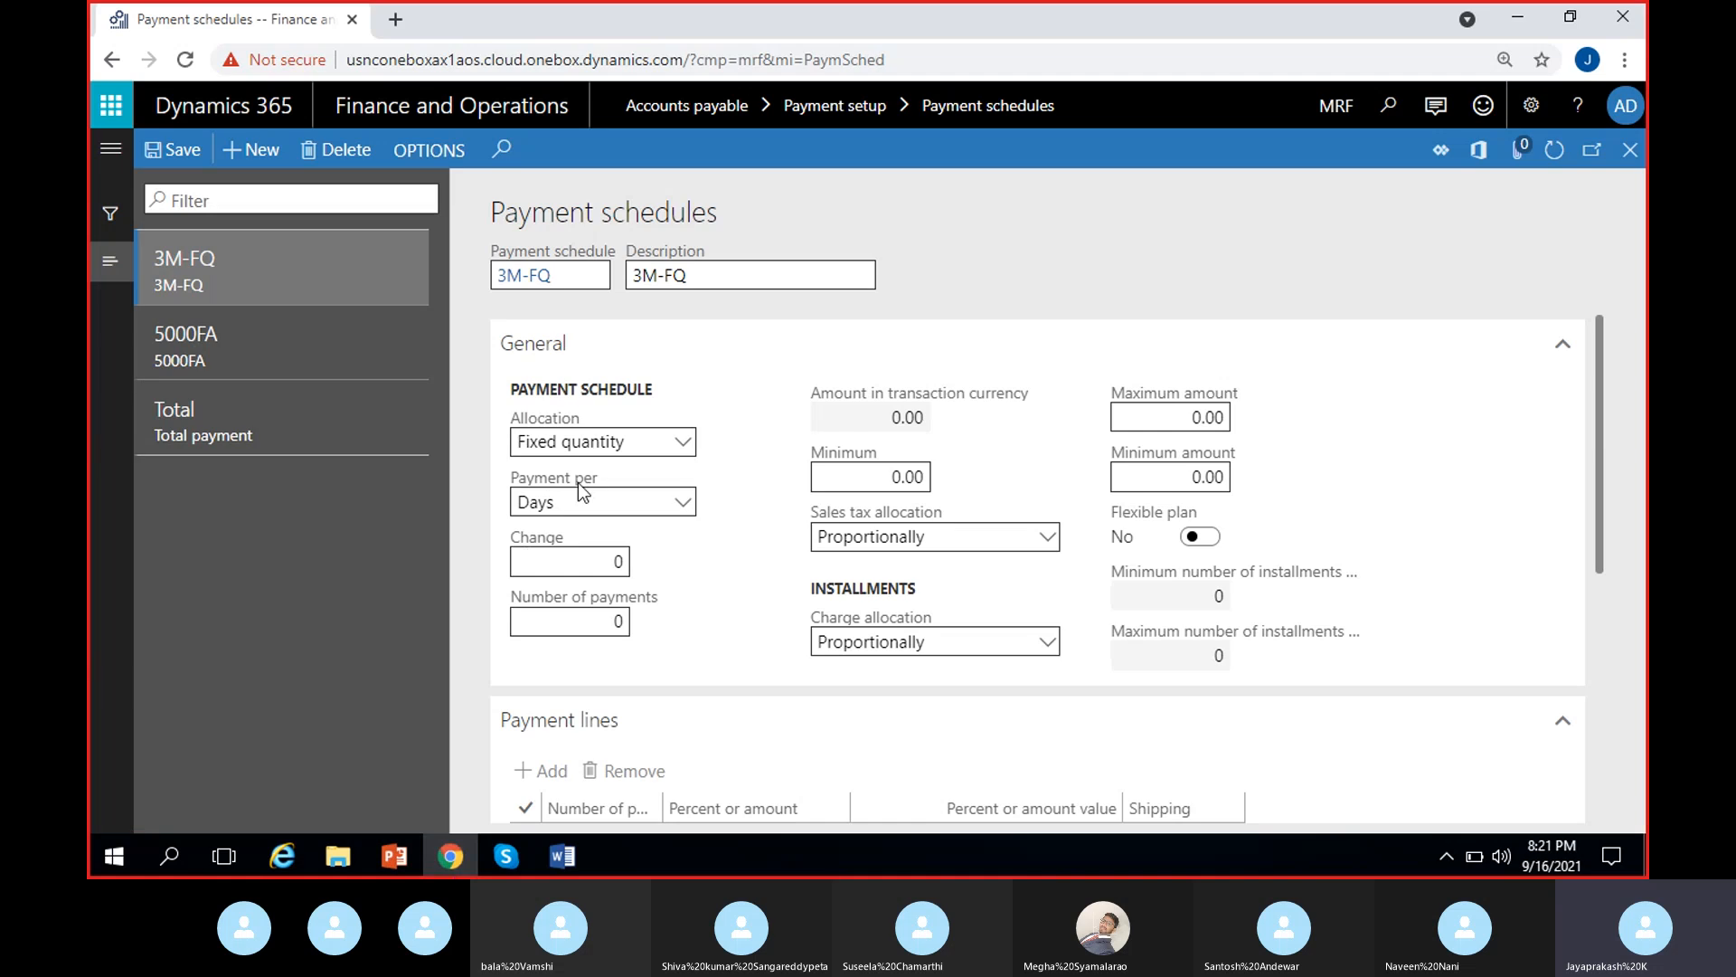
{"action": "left_click", "coordinate": [445, 846]}
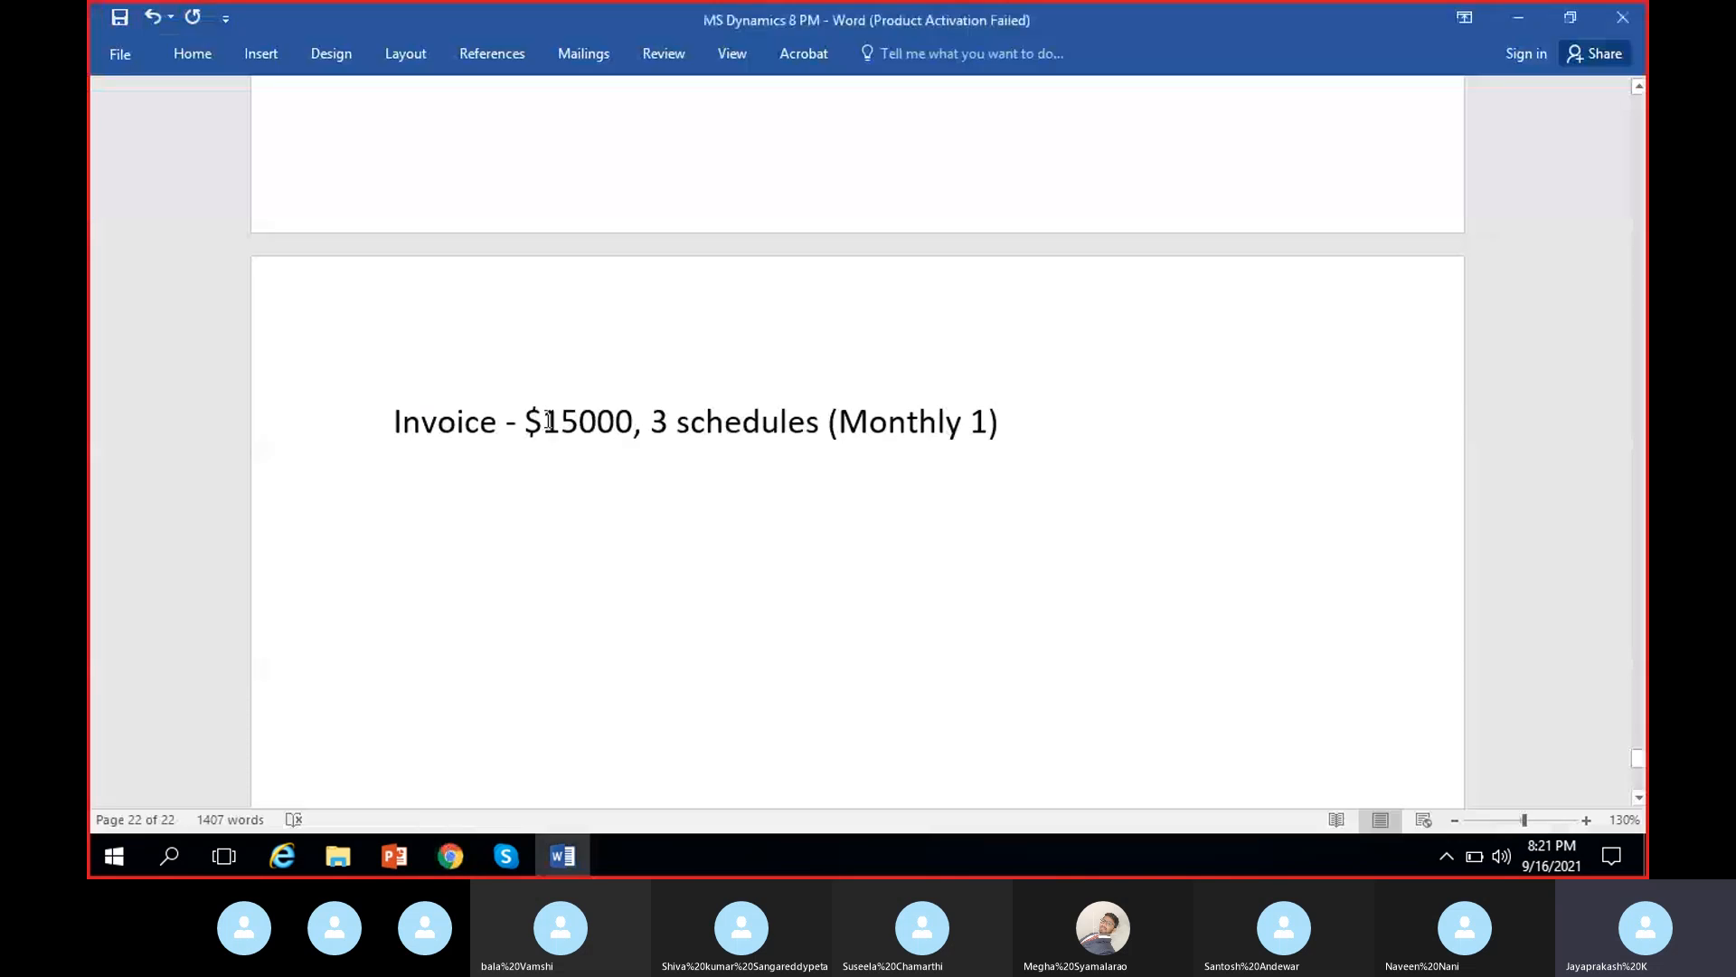
{"action": "left_click_drag", "start_coordinate": [546, 426], "coordinate": [630, 425]}
{"action": "left_click", "coordinate": [740, 426]}
{"action": "left_click_drag", "start_coordinate": [543, 425], "coordinate": [813, 423]}
- Add the line "Invoice - $20000, 5 schedules (monthly 1)" below the $15000 invoice example
{"action": "left_click", "coordinate": [583, 522]}
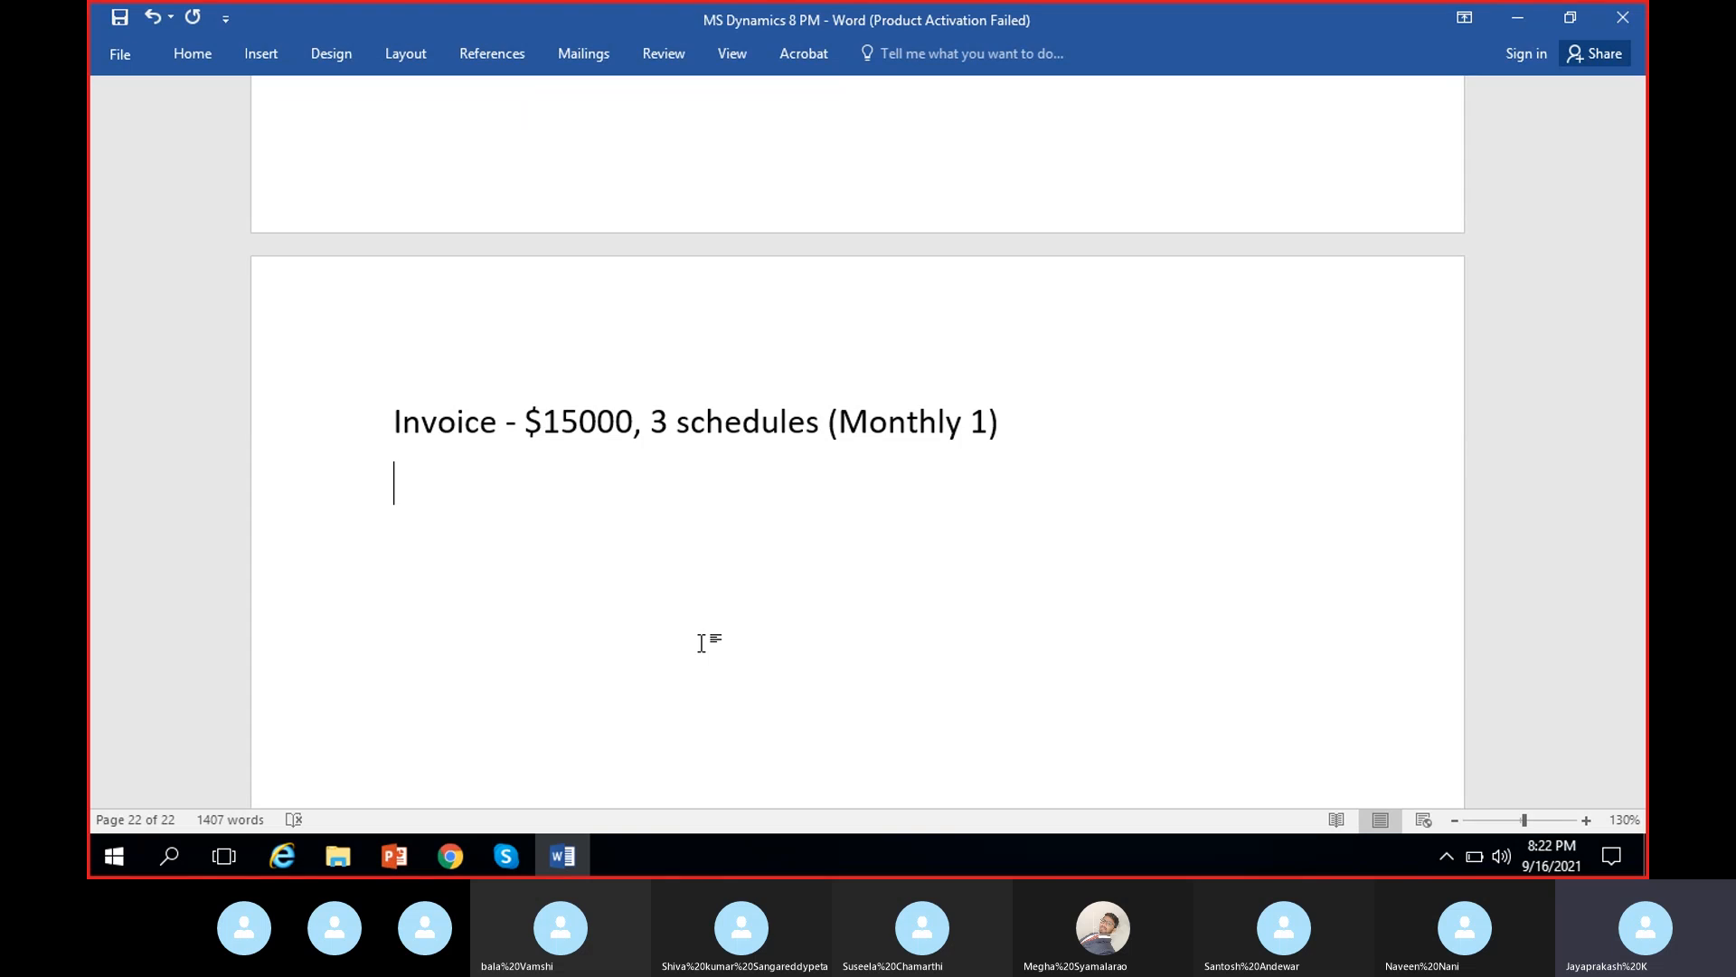
{"action": "type", "text": "Invoice"}
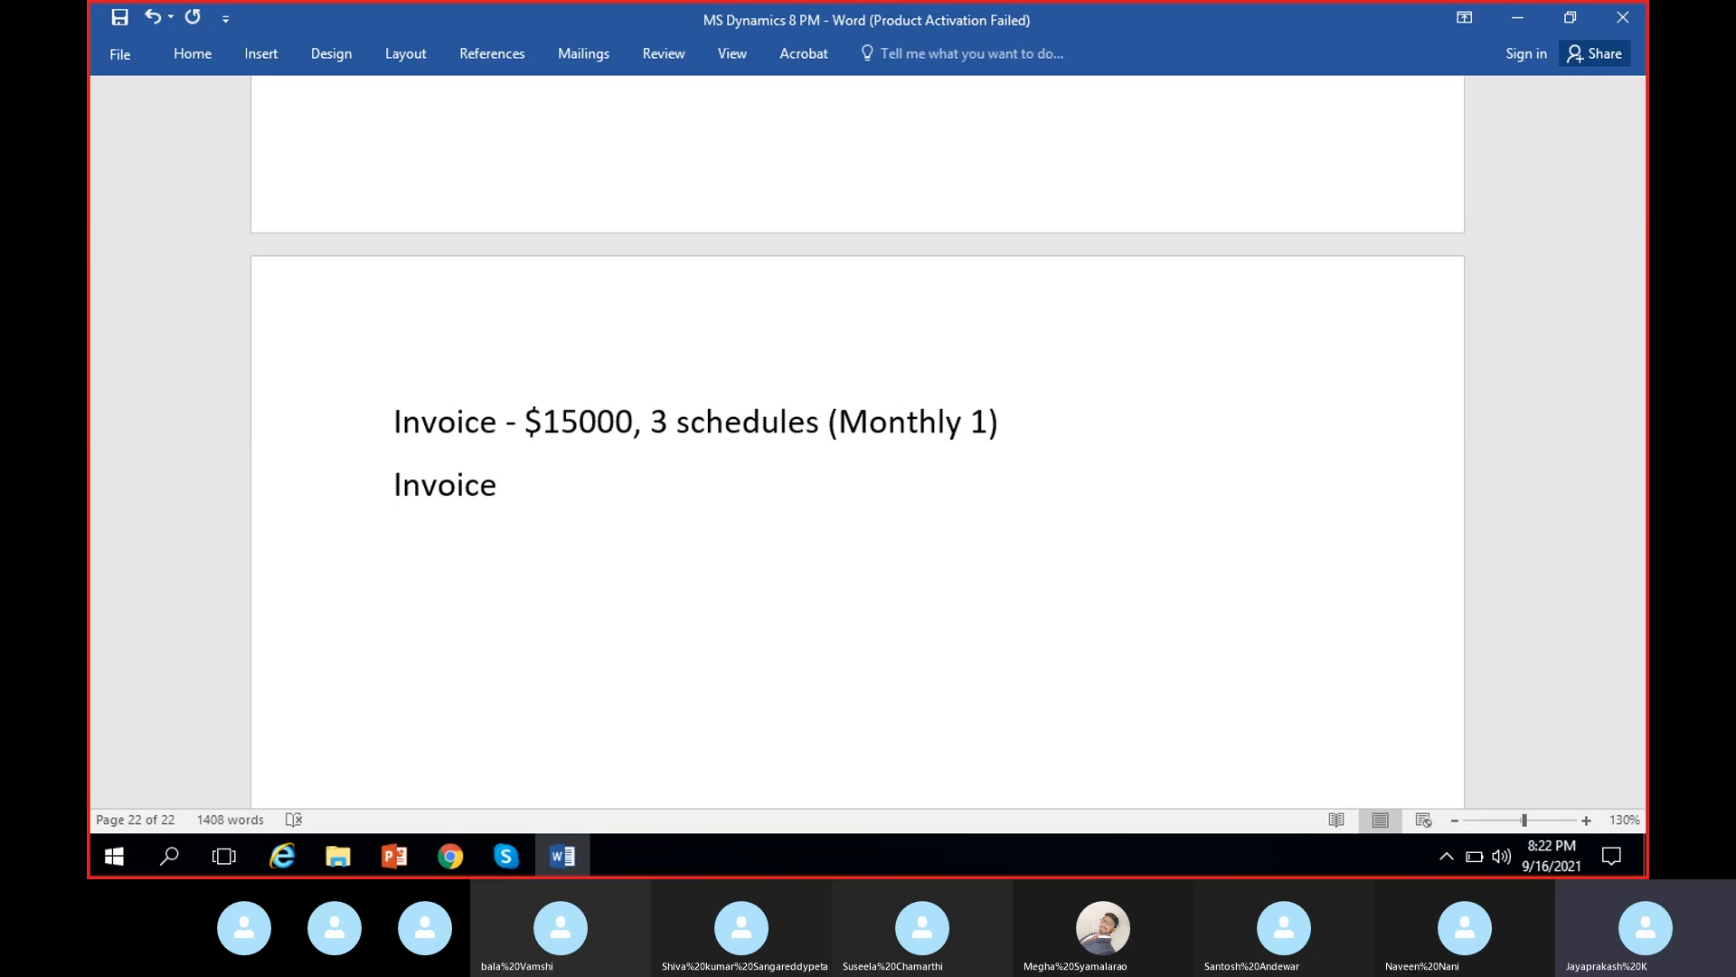
{"action": "type", "text": " - $2000"}
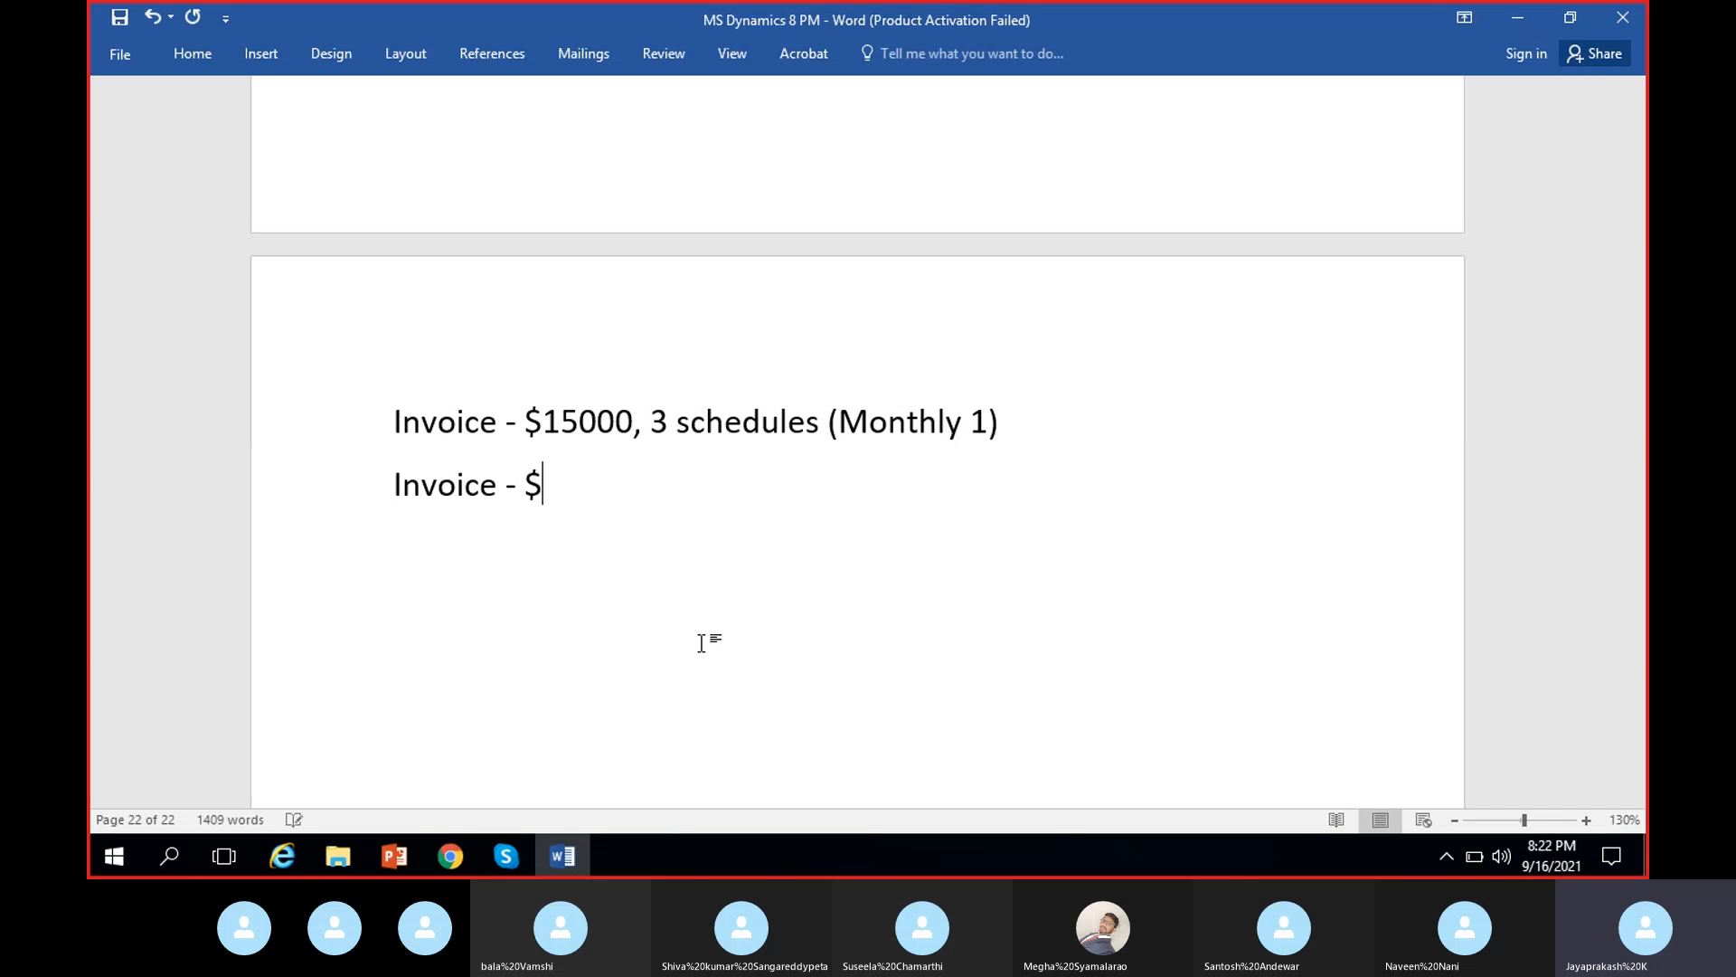
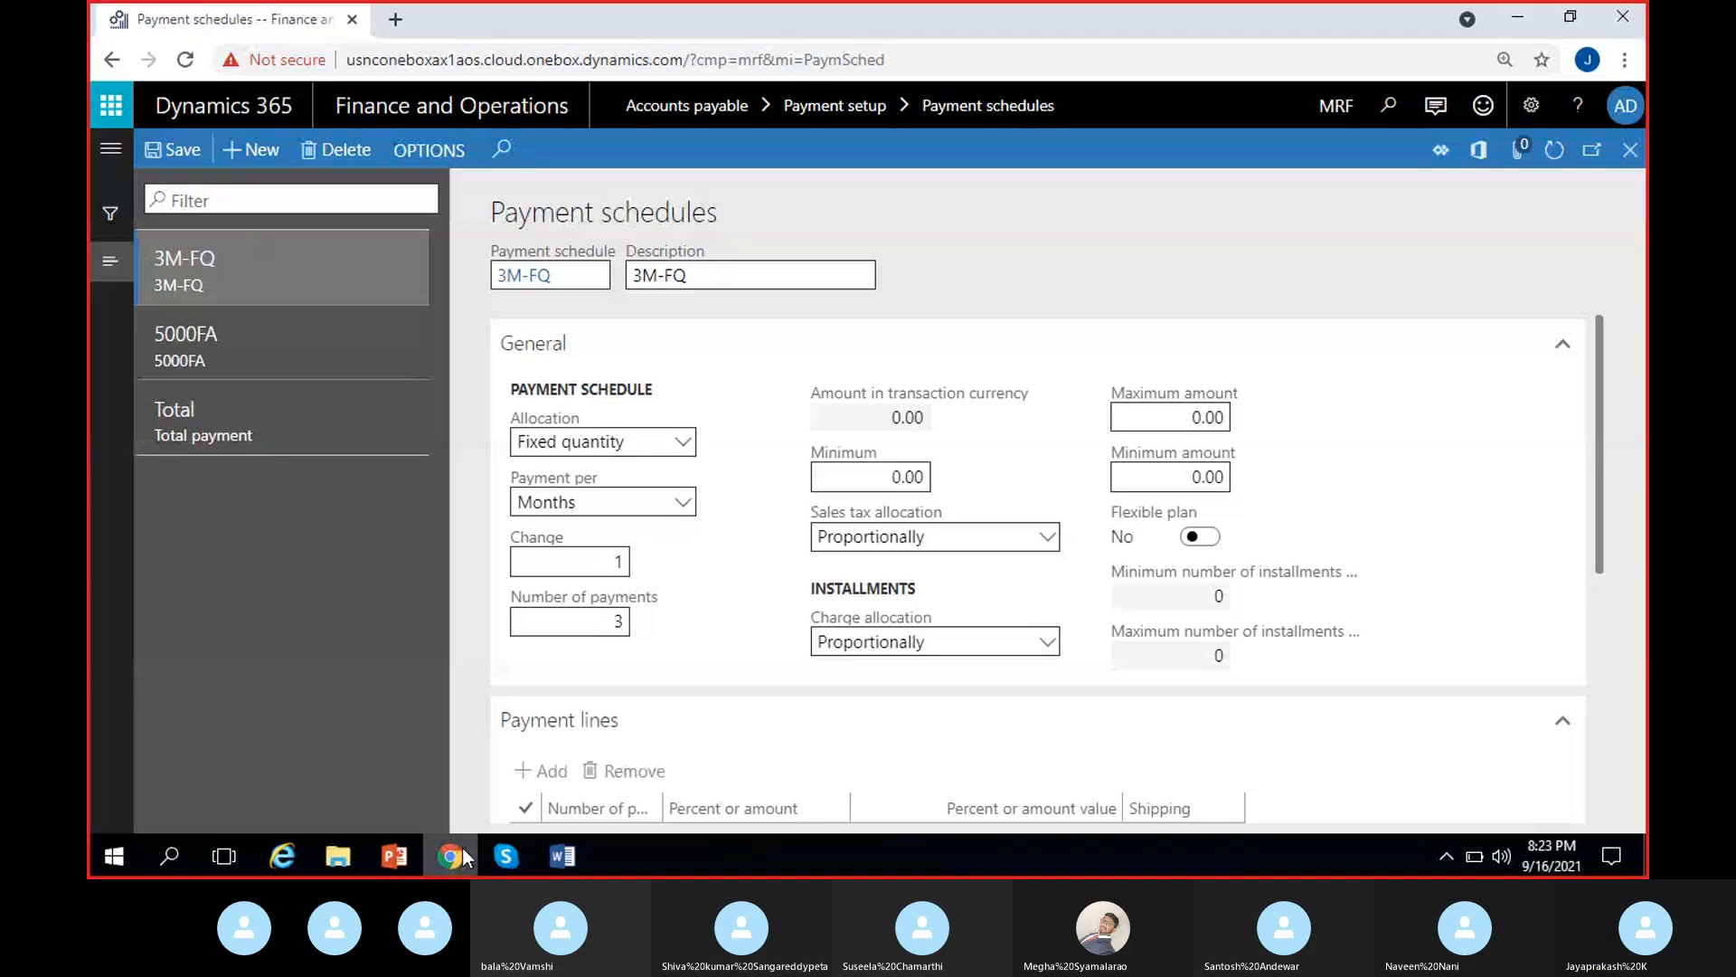
- Return to the Word notes and change the number of schedules in the $20000 invoice line to 3
{"action": "key", "text": "alt+Tab"}
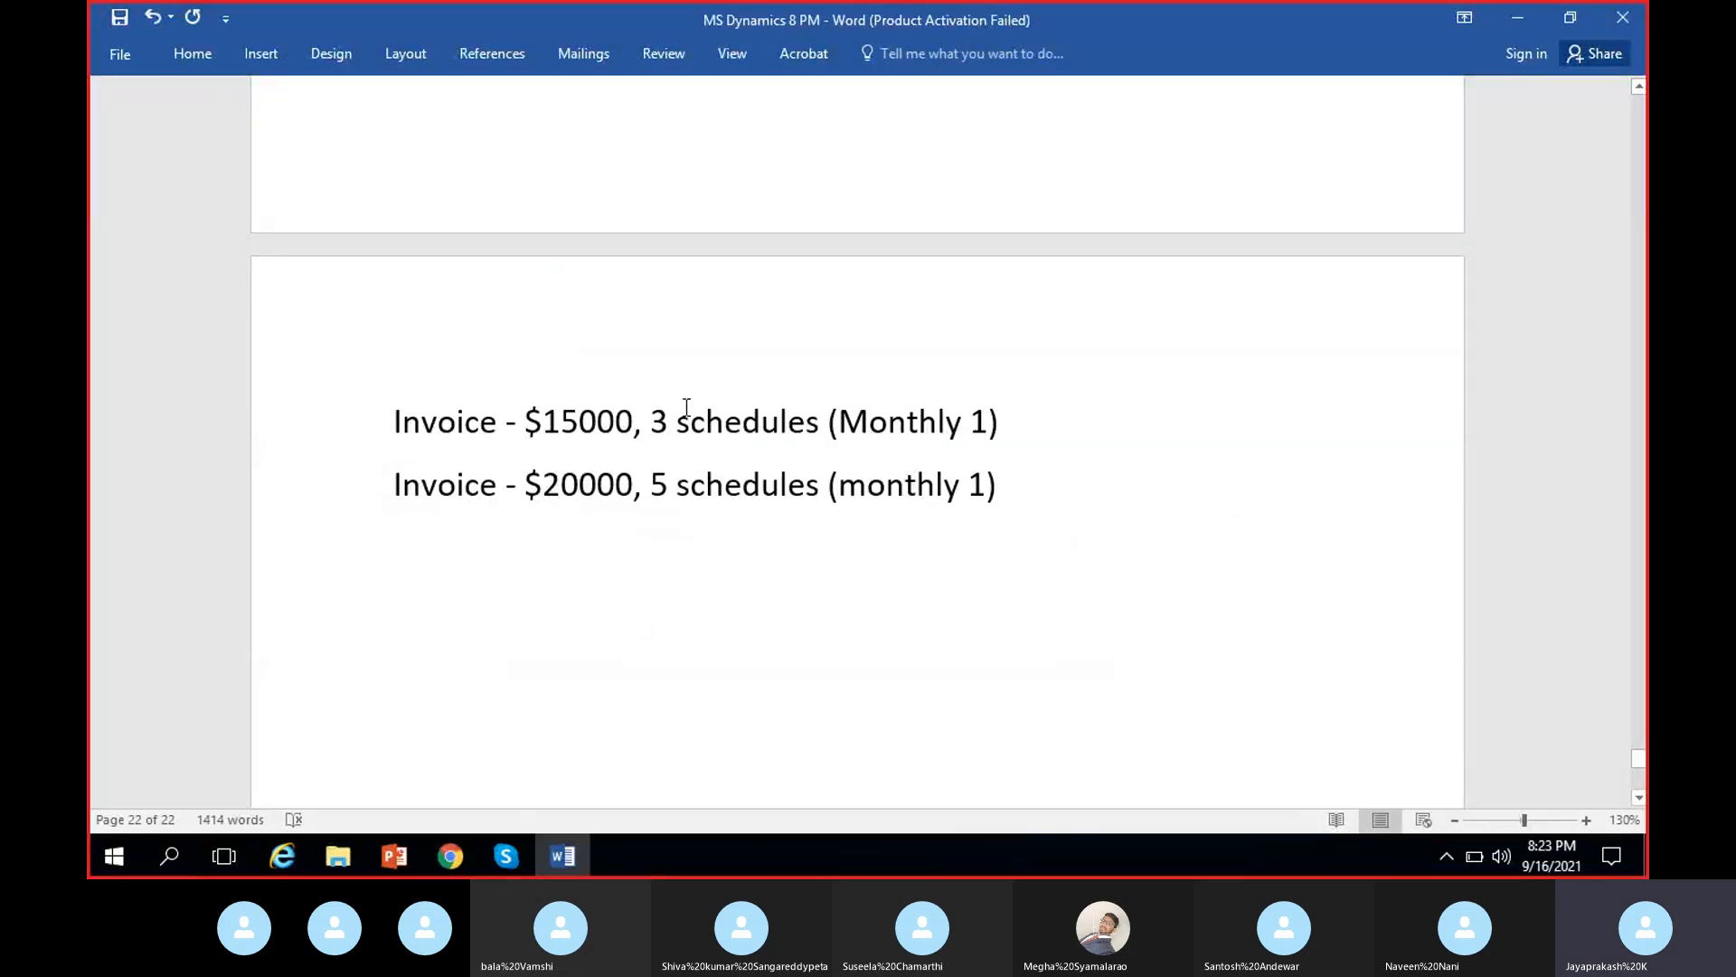
{"action": "left_click", "coordinate": [669, 484]}
{"action": "key", "text": "BackSpace"}
{"action": "type", "text": "3"}
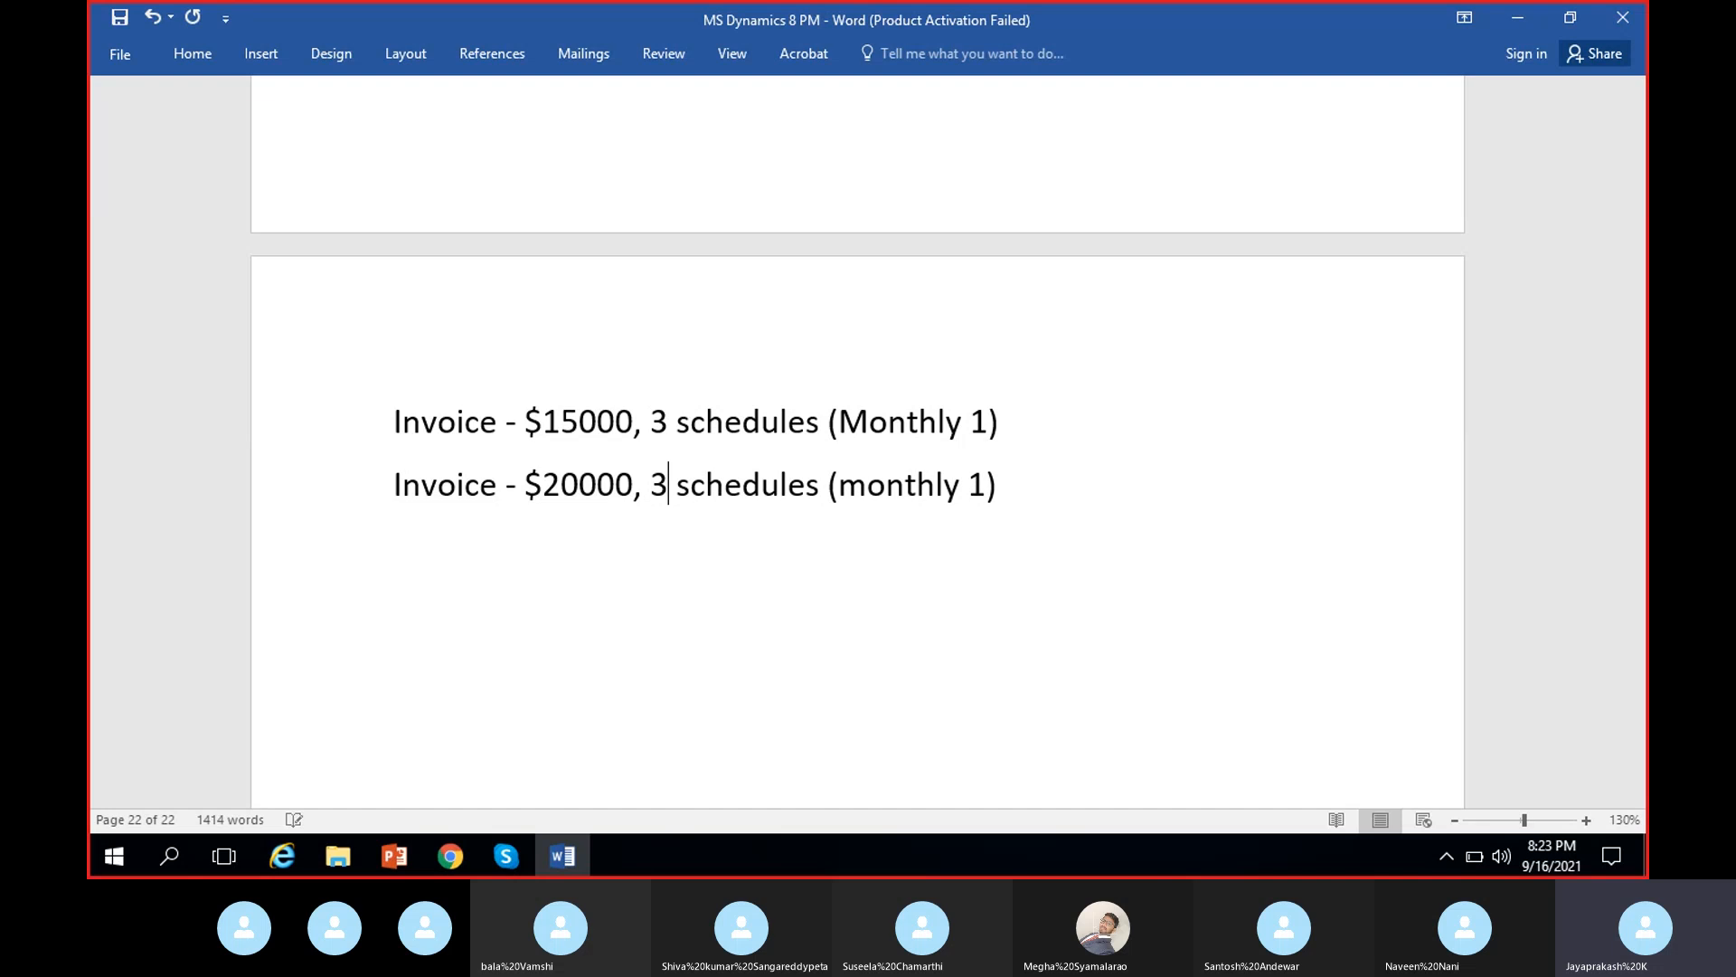
- Open the Calculator and divide 20000 by 3
{"action": "left_click", "coordinate": [171, 857]}
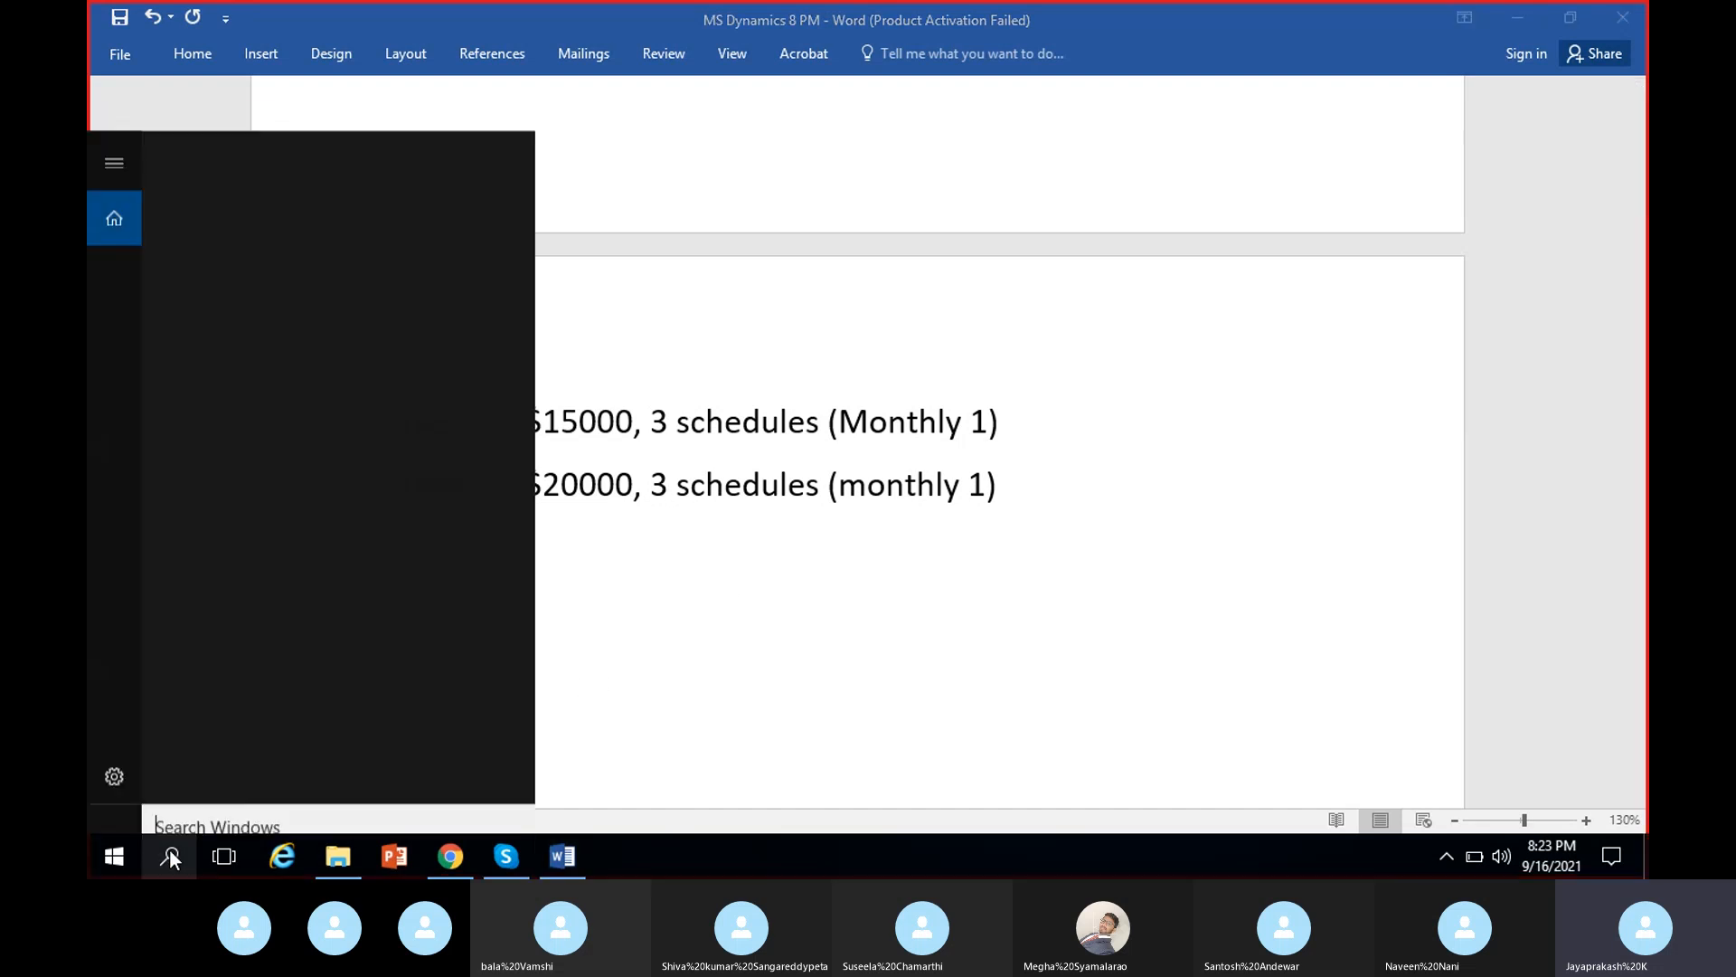
{"action": "type", "text": "cal"}
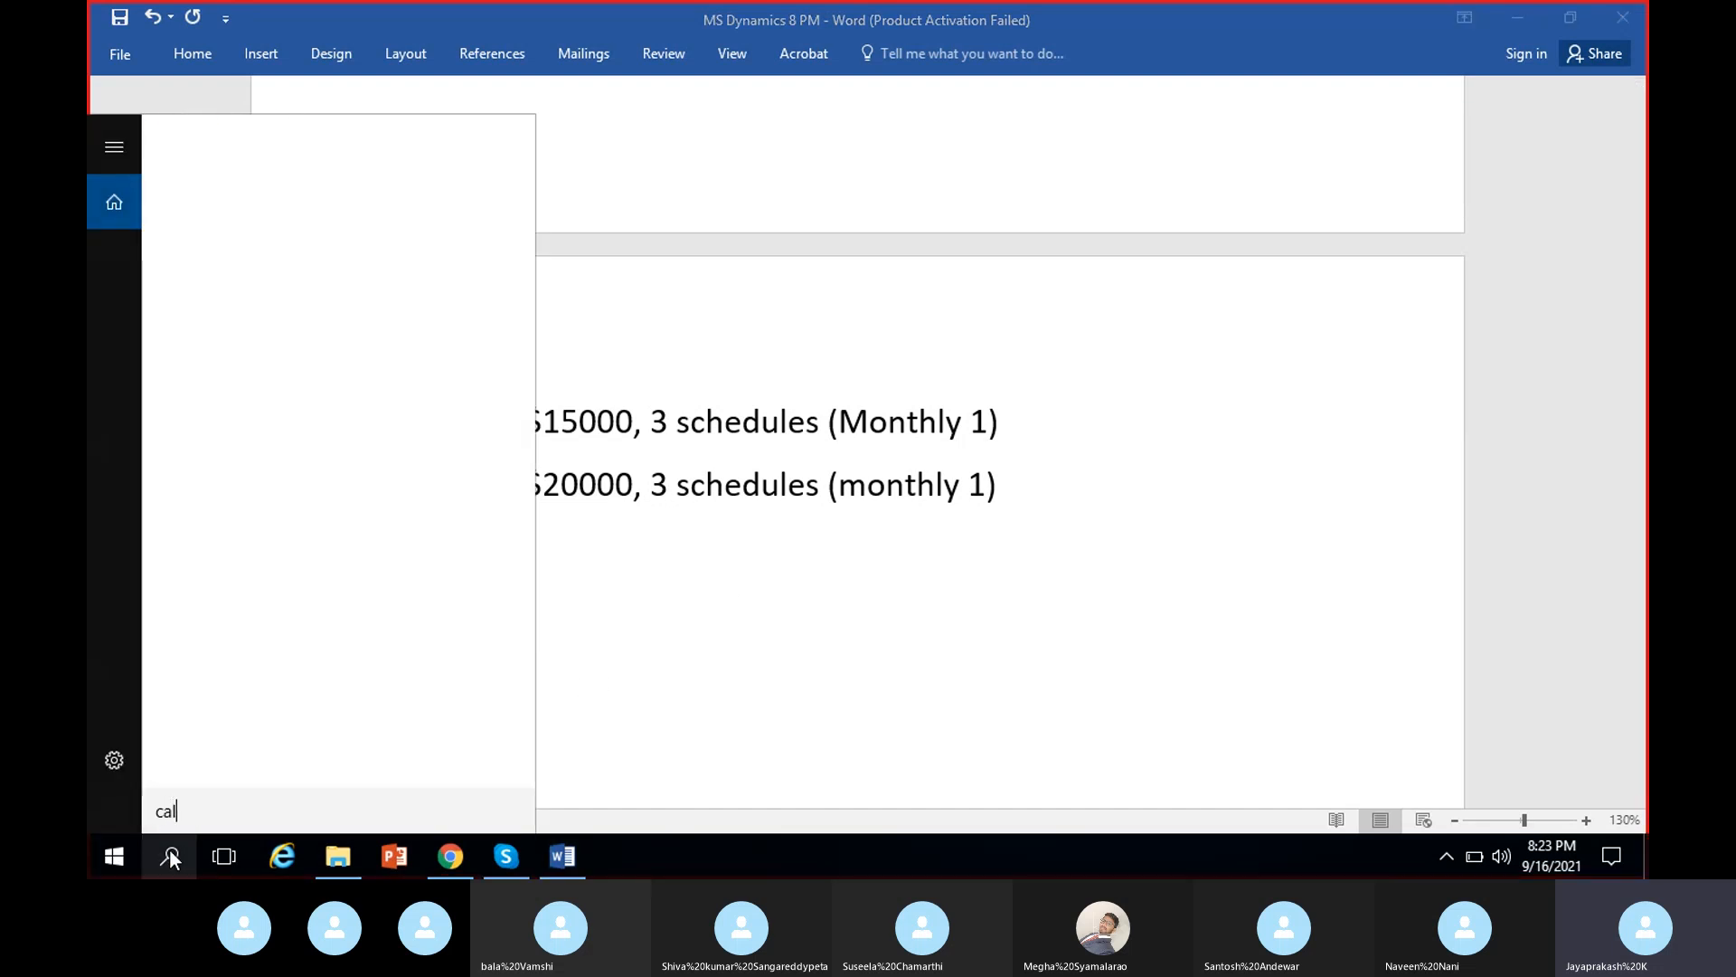
{"action": "left_click", "coordinate": [315, 224]}
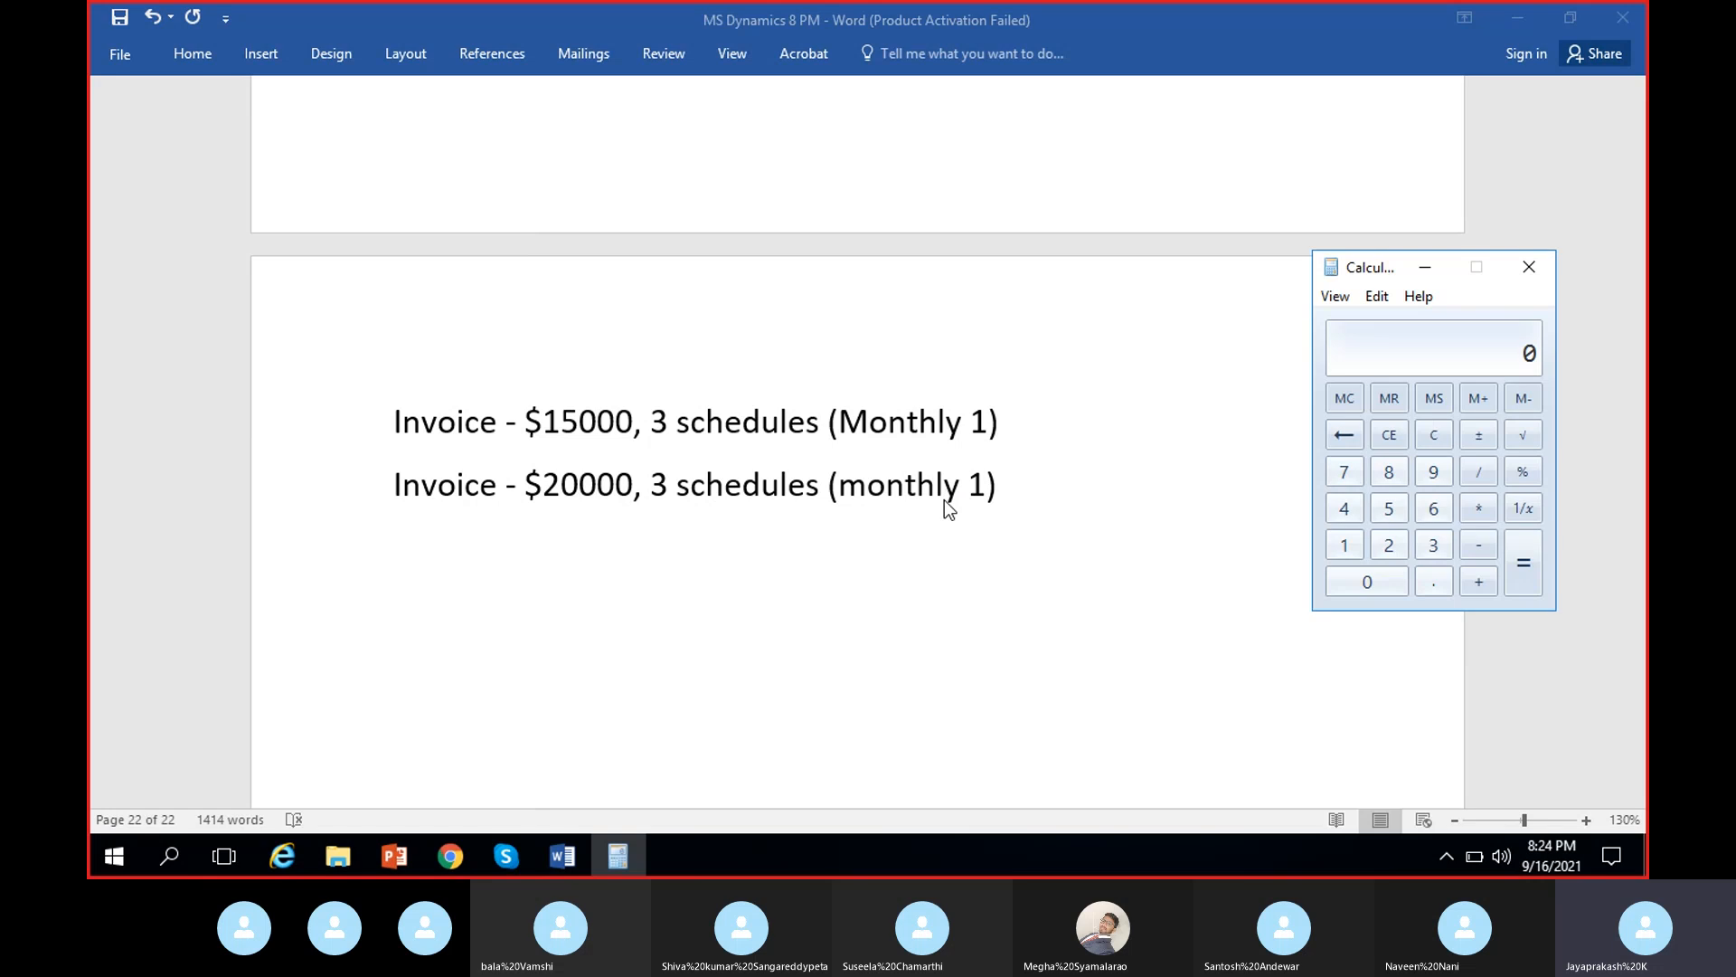
{"action": "left_click", "coordinate": [1388, 544]}
{"action": "left_click", "coordinate": [1367, 580]}
{"action": "left_click", "coordinate": [1368, 581]}
{"action": "left_click", "coordinate": [1367, 580]}
{"action": "left_click", "coordinate": [1367, 581]}
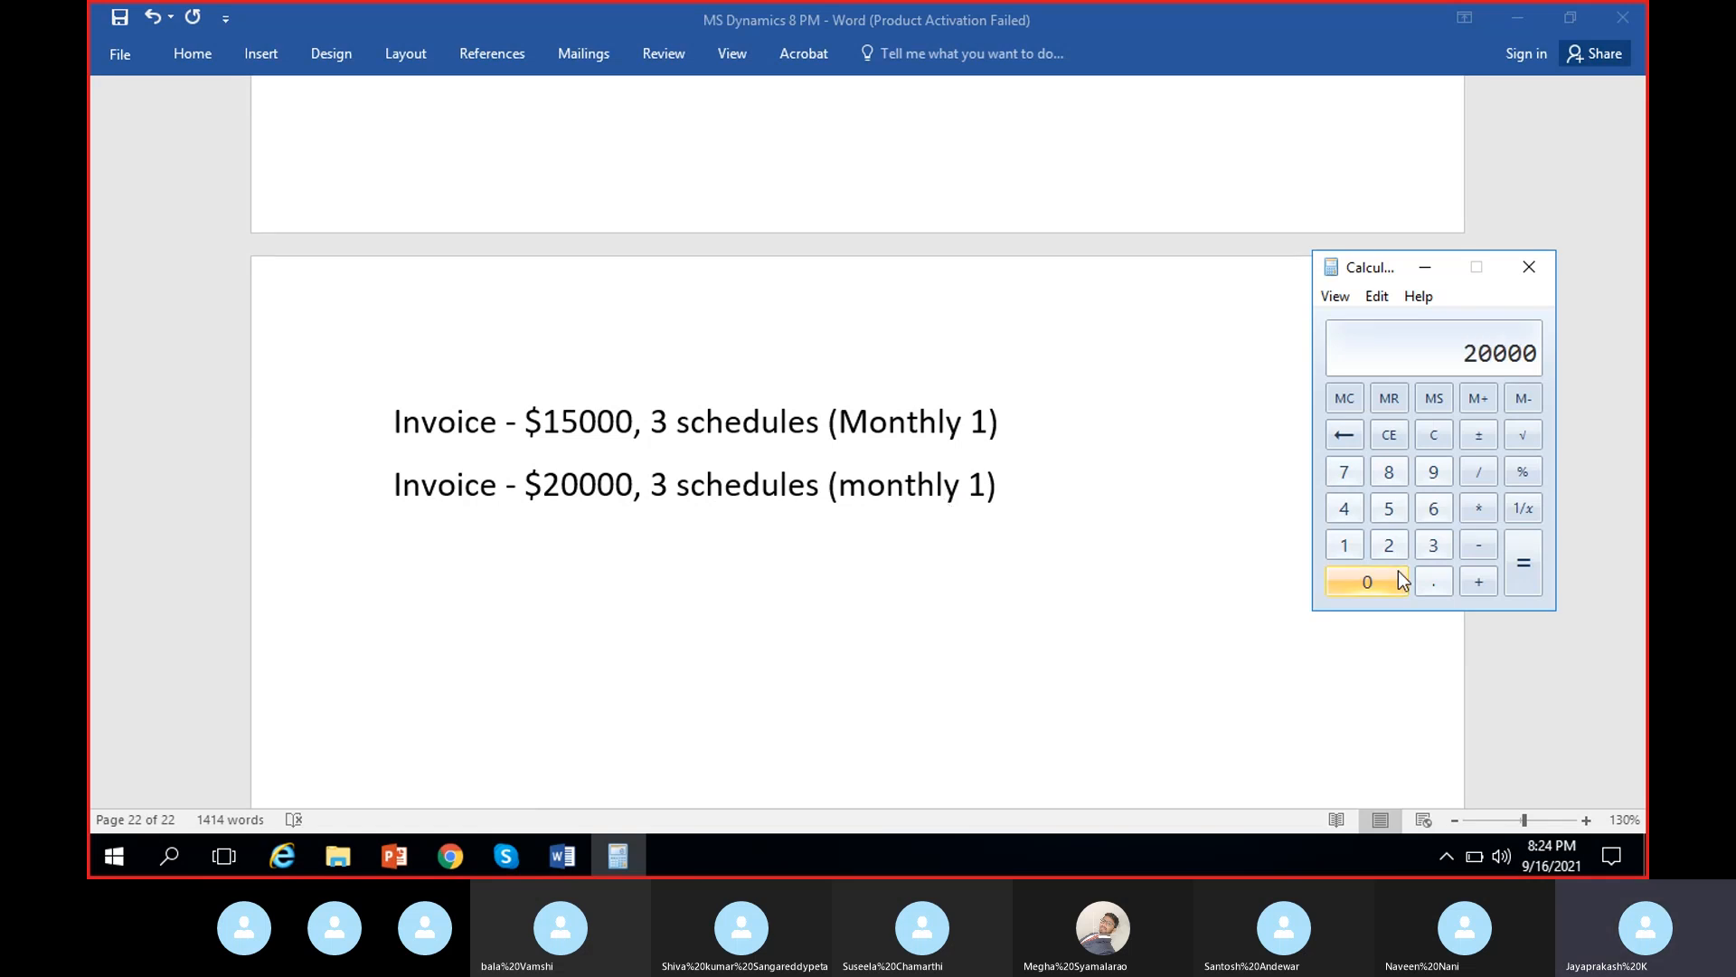
{"action": "left_click", "coordinate": [1478, 471]}
{"action": "left_click", "coordinate": [1433, 545]}
{"action": "left_click", "coordinate": [1523, 562]}
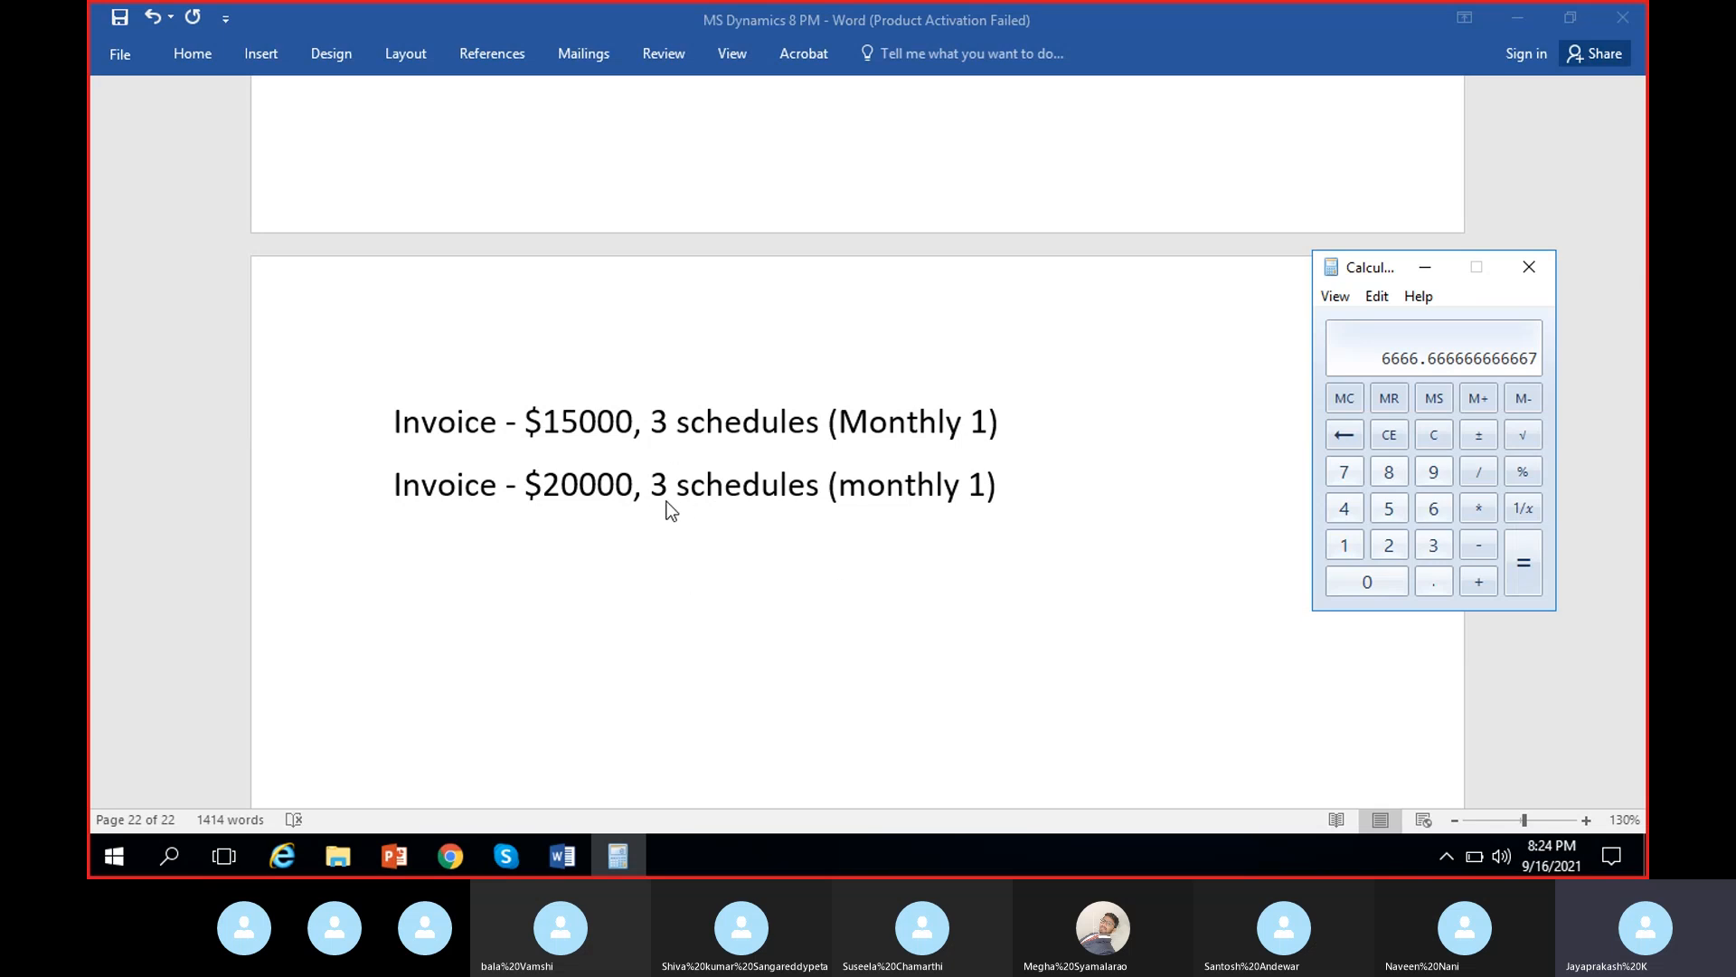
- Switch to Dynamics 365 and set the 3M-FQ schedule's Change value to 2
{"action": "left_click", "coordinate": [451, 856]}
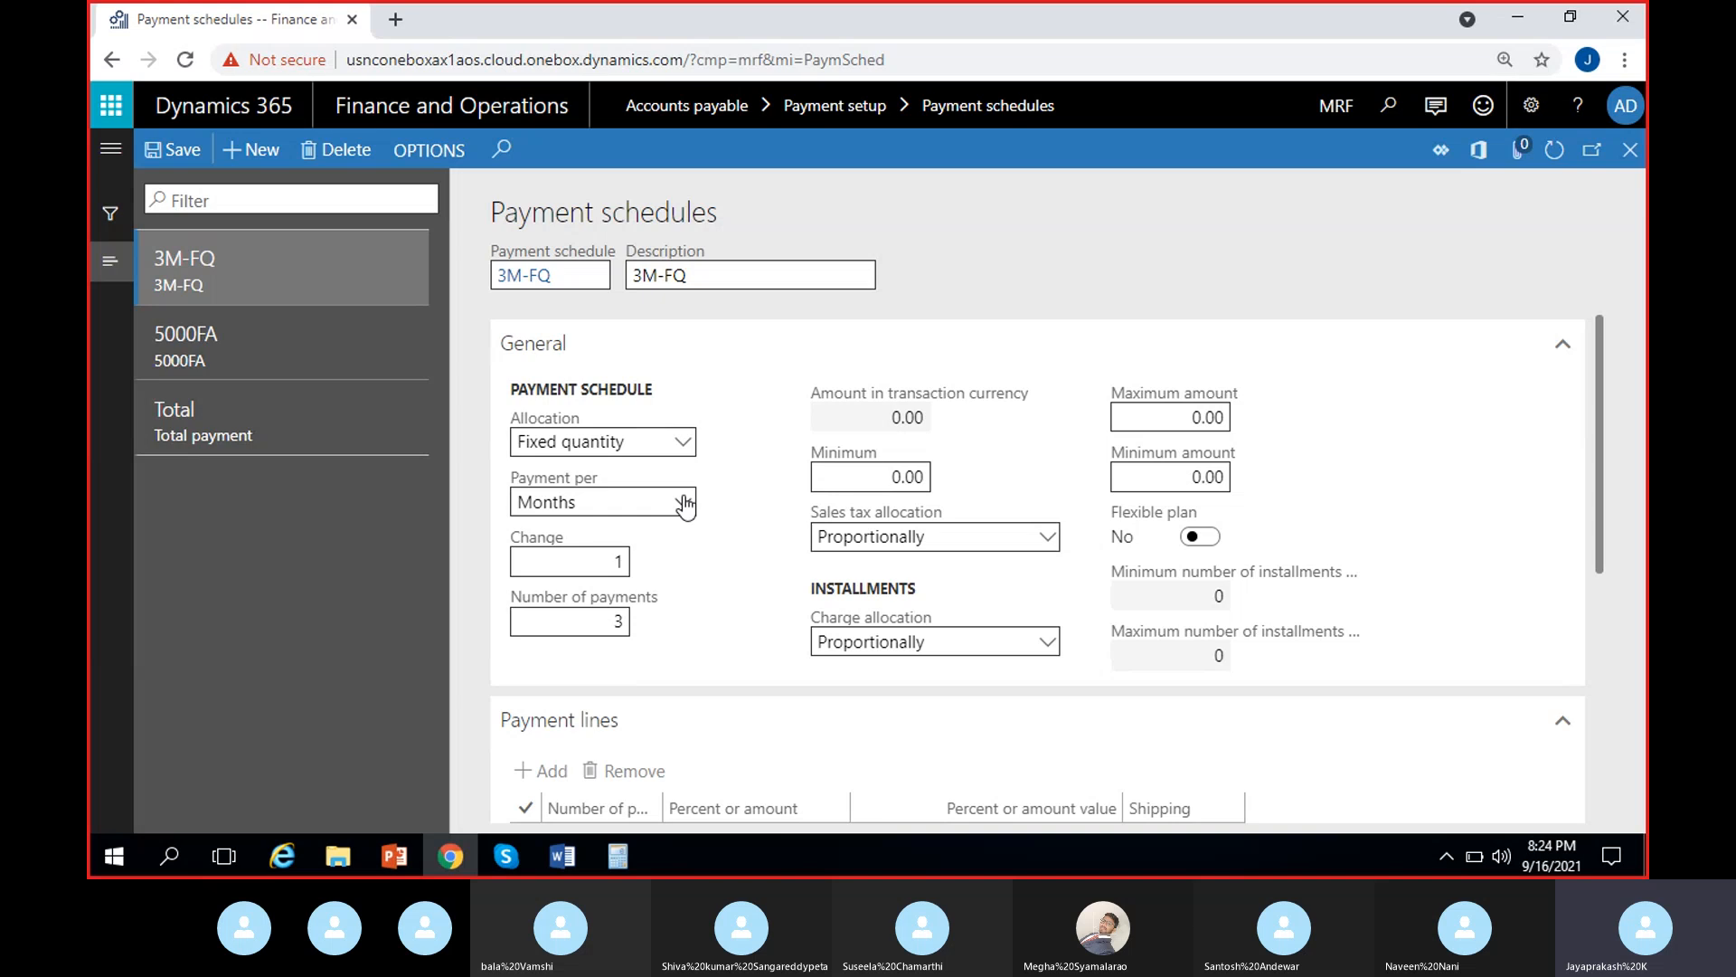
{"action": "left_click", "coordinate": [623, 561]}
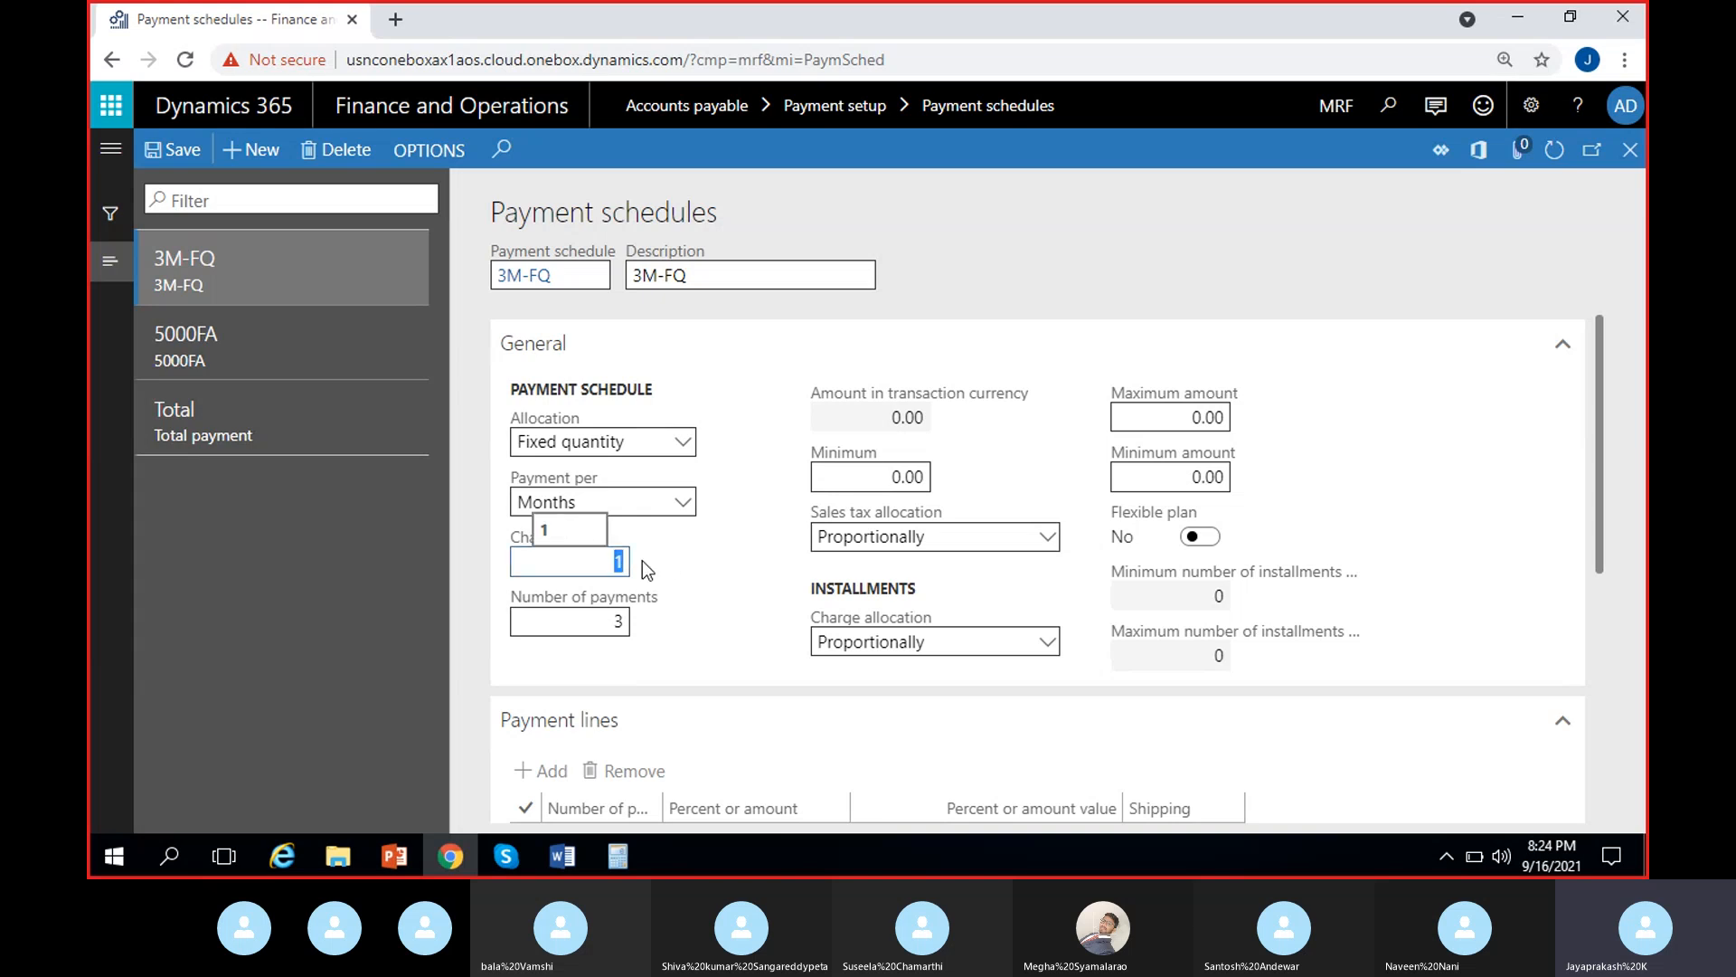
{"action": "type", "text": "2"}
{"action": "left_click", "coordinate": [705, 555]}
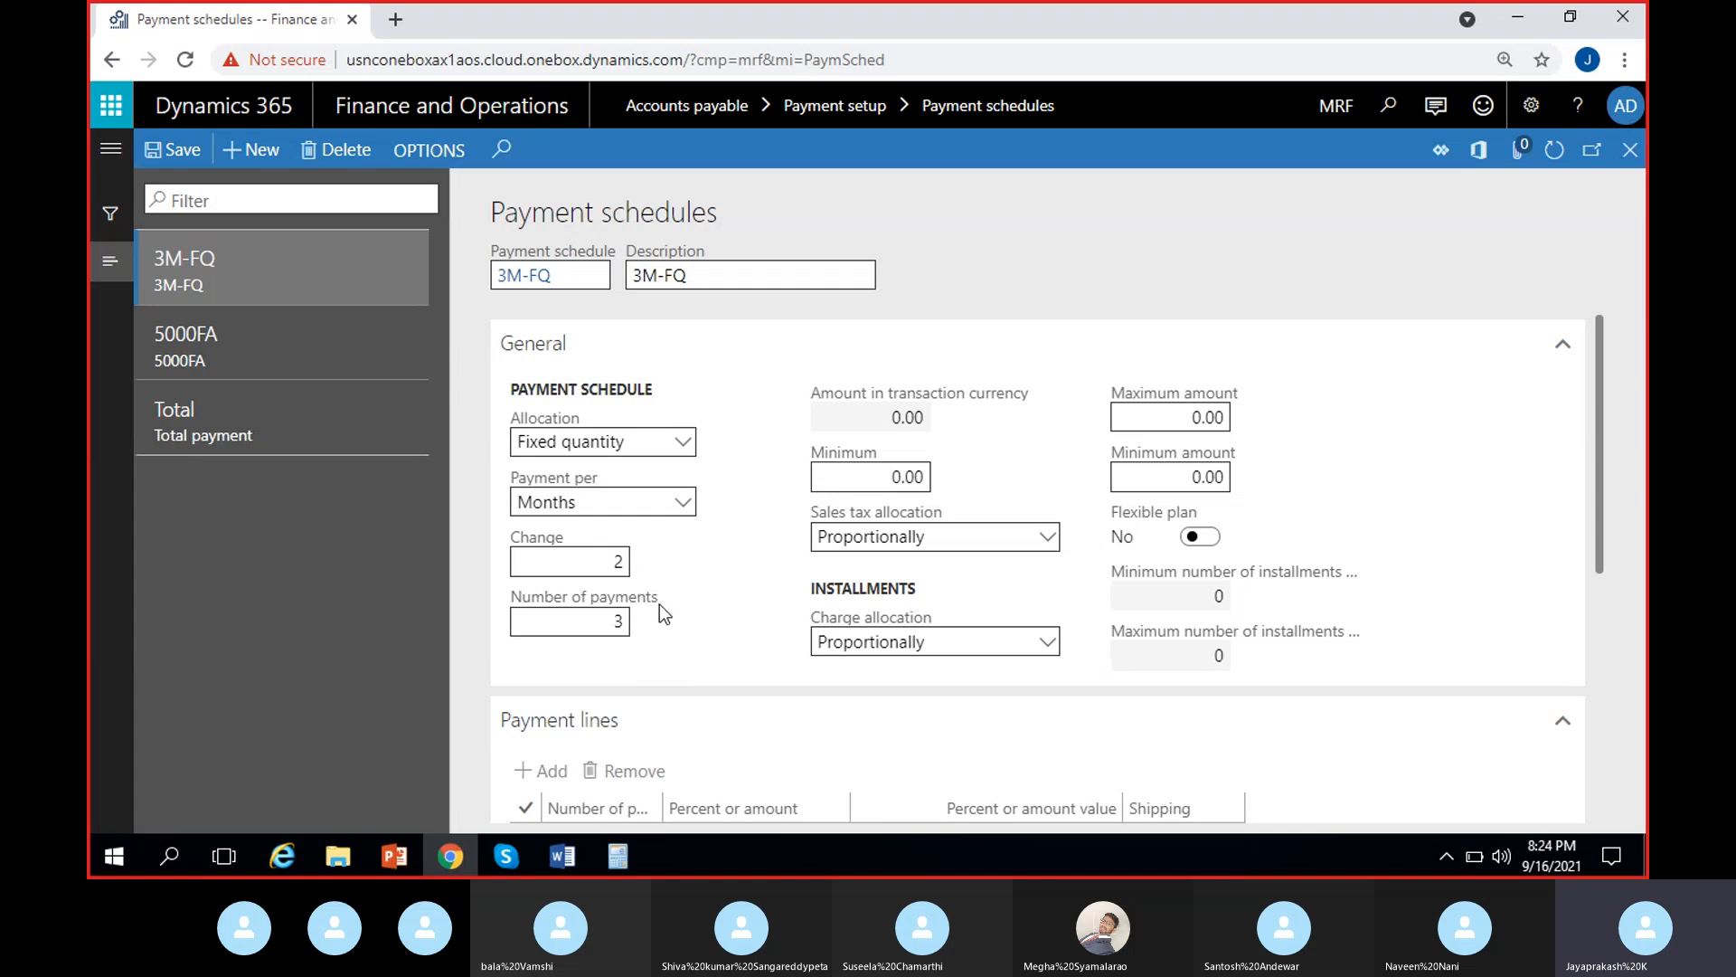
- Try a Change value of 3 for the monthly 3M-FQ schedule, and set it back to 1
{"action": "left_click", "coordinate": [682, 504]}
{"action": "left_click", "coordinate": [651, 563]}
{"action": "key", "text": "Tab"}
{"action": "type", "text": "3"}
{"action": "left_click", "coordinate": [592, 562]}
{"action": "type", "text": "1"}
{"action": "left_click", "coordinate": [715, 557]}
- Set the 3M-FQ schedule's Payment per to Days and its Change value to 7
{"action": "left_click", "coordinate": [684, 502]}
{"action": "left_click", "coordinate": [689, 534]}
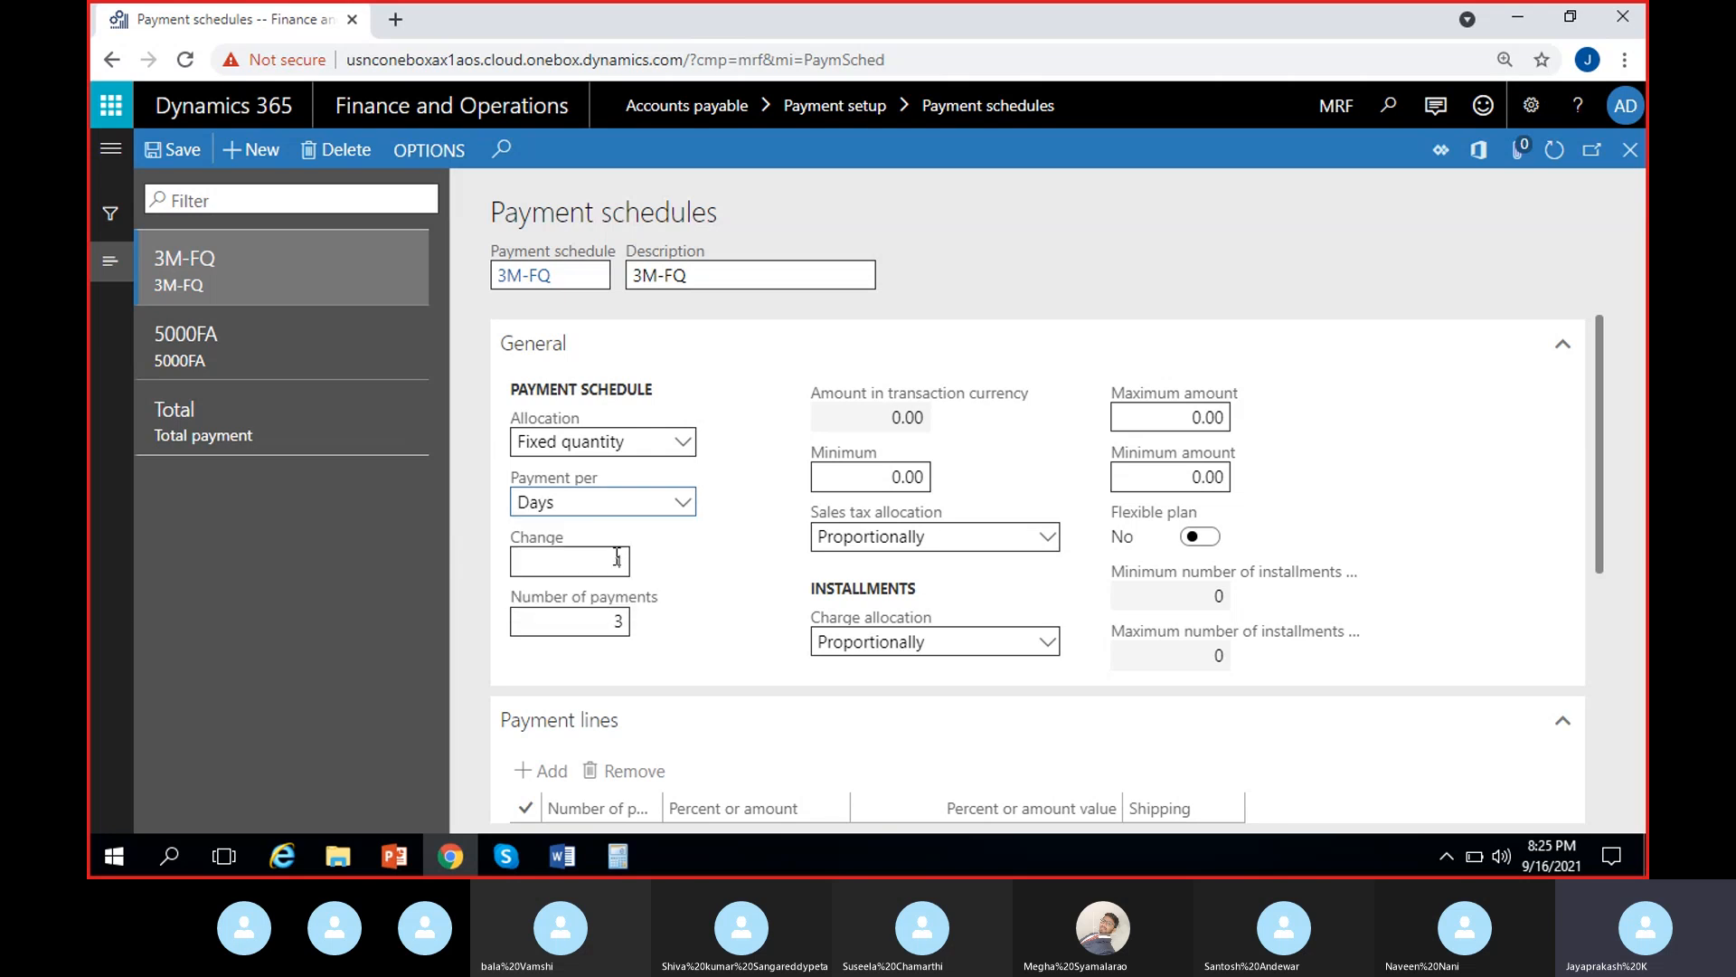
{"action": "left_click", "coordinate": [618, 557]}
{"action": "type", "text": "7"}
{"action": "left_click", "coordinate": [714, 559]}
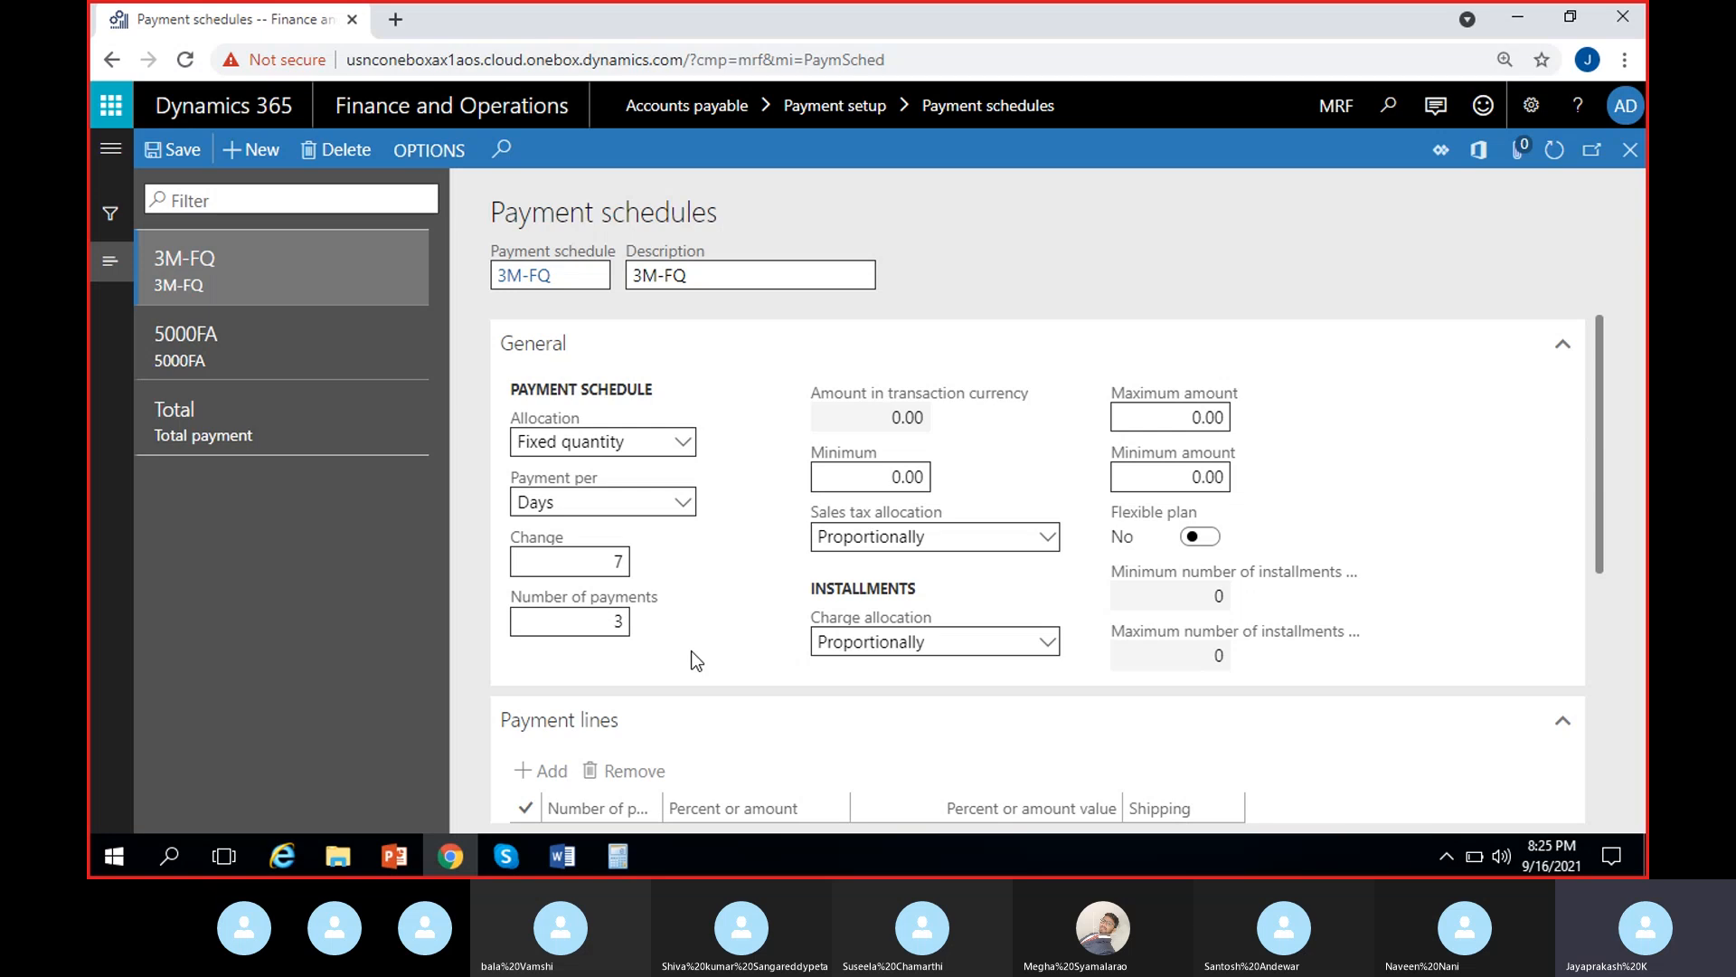
{"action": "left_click", "coordinate": [502, 863]}
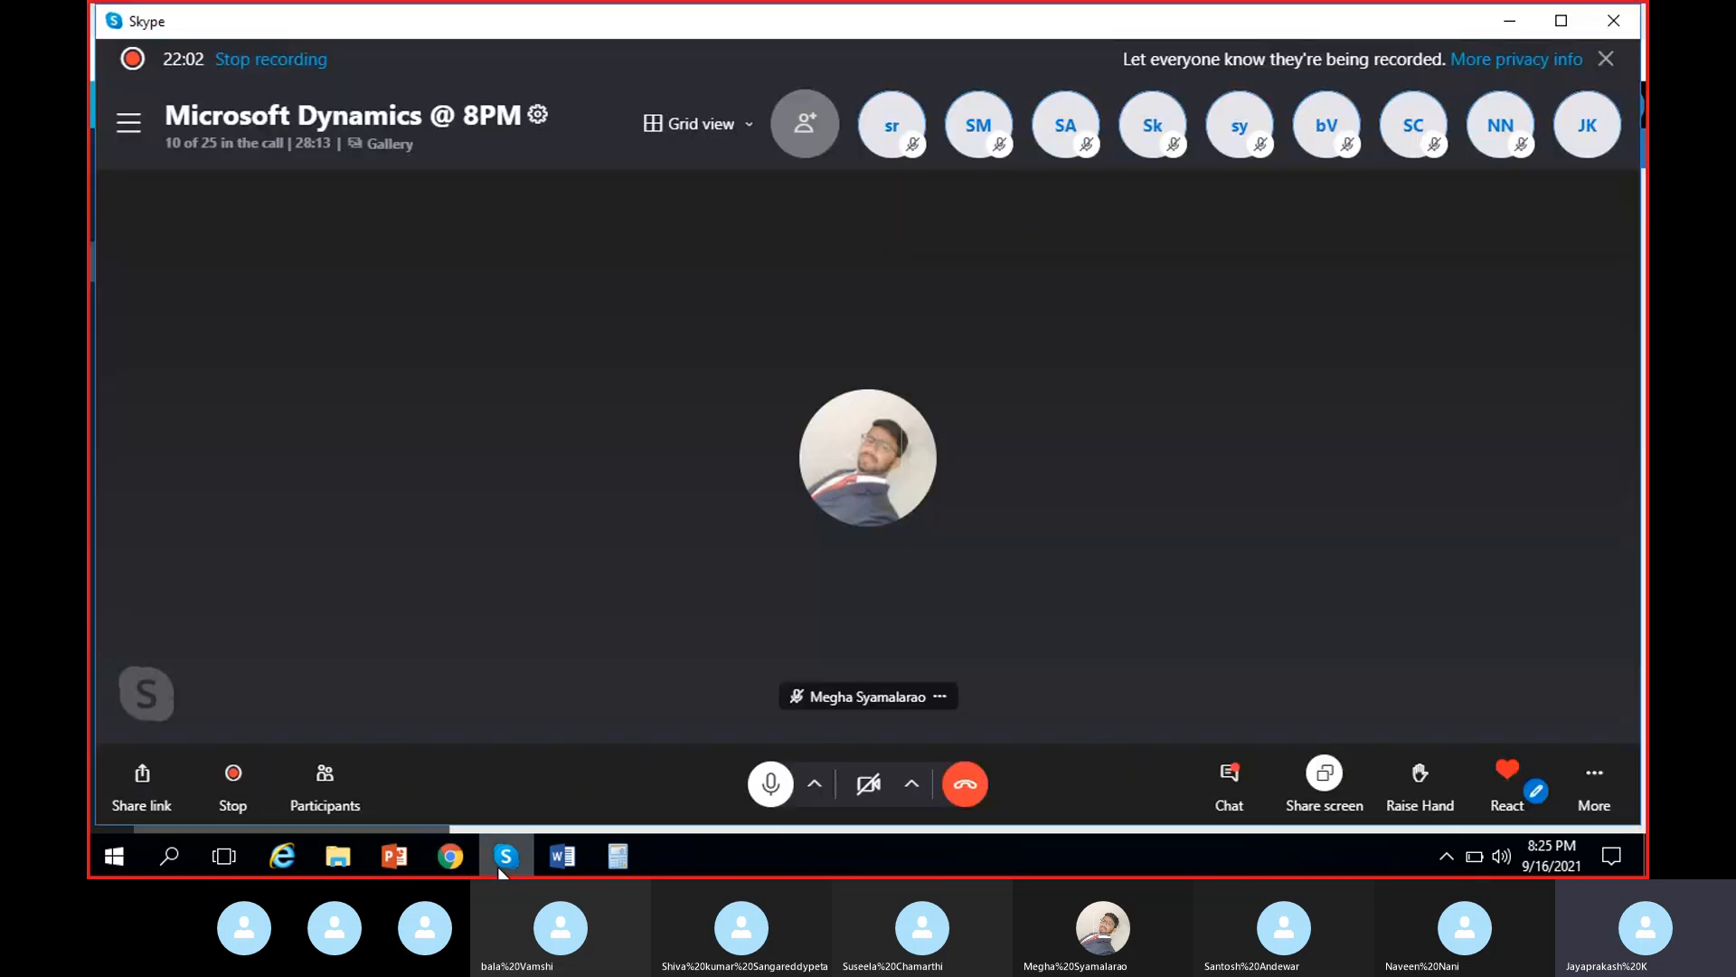
{"action": "left_click", "coordinate": [502, 871]}
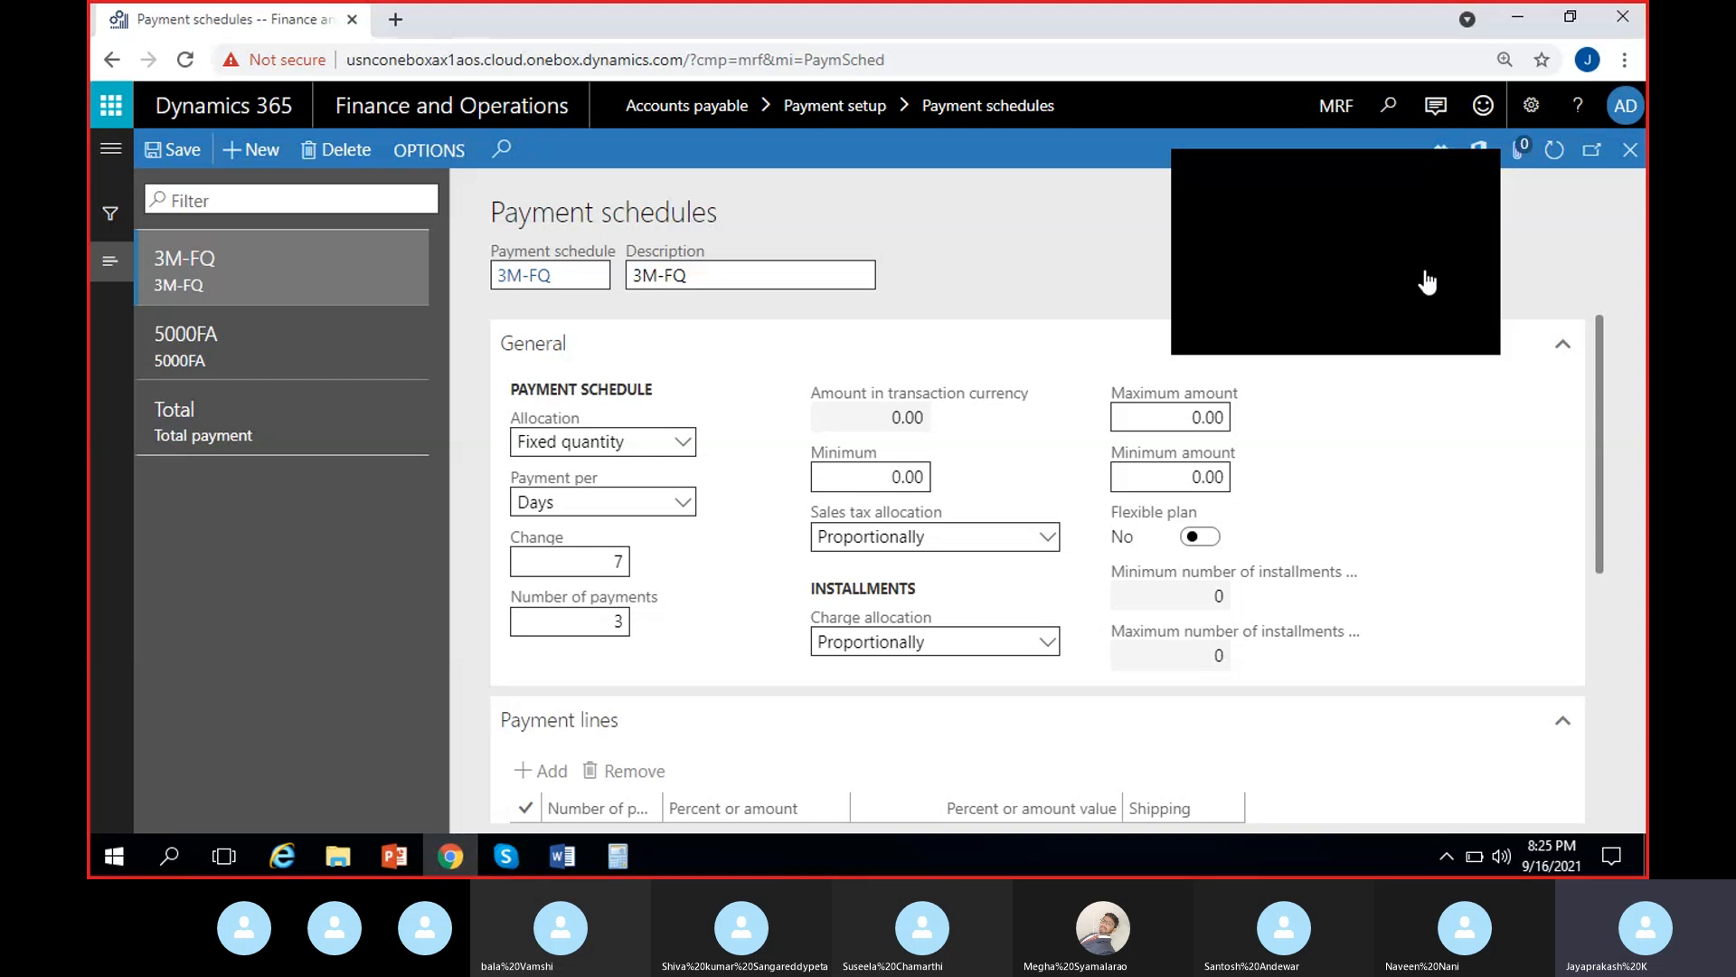
{"action": "left_click", "coordinate": [1478, 172]}
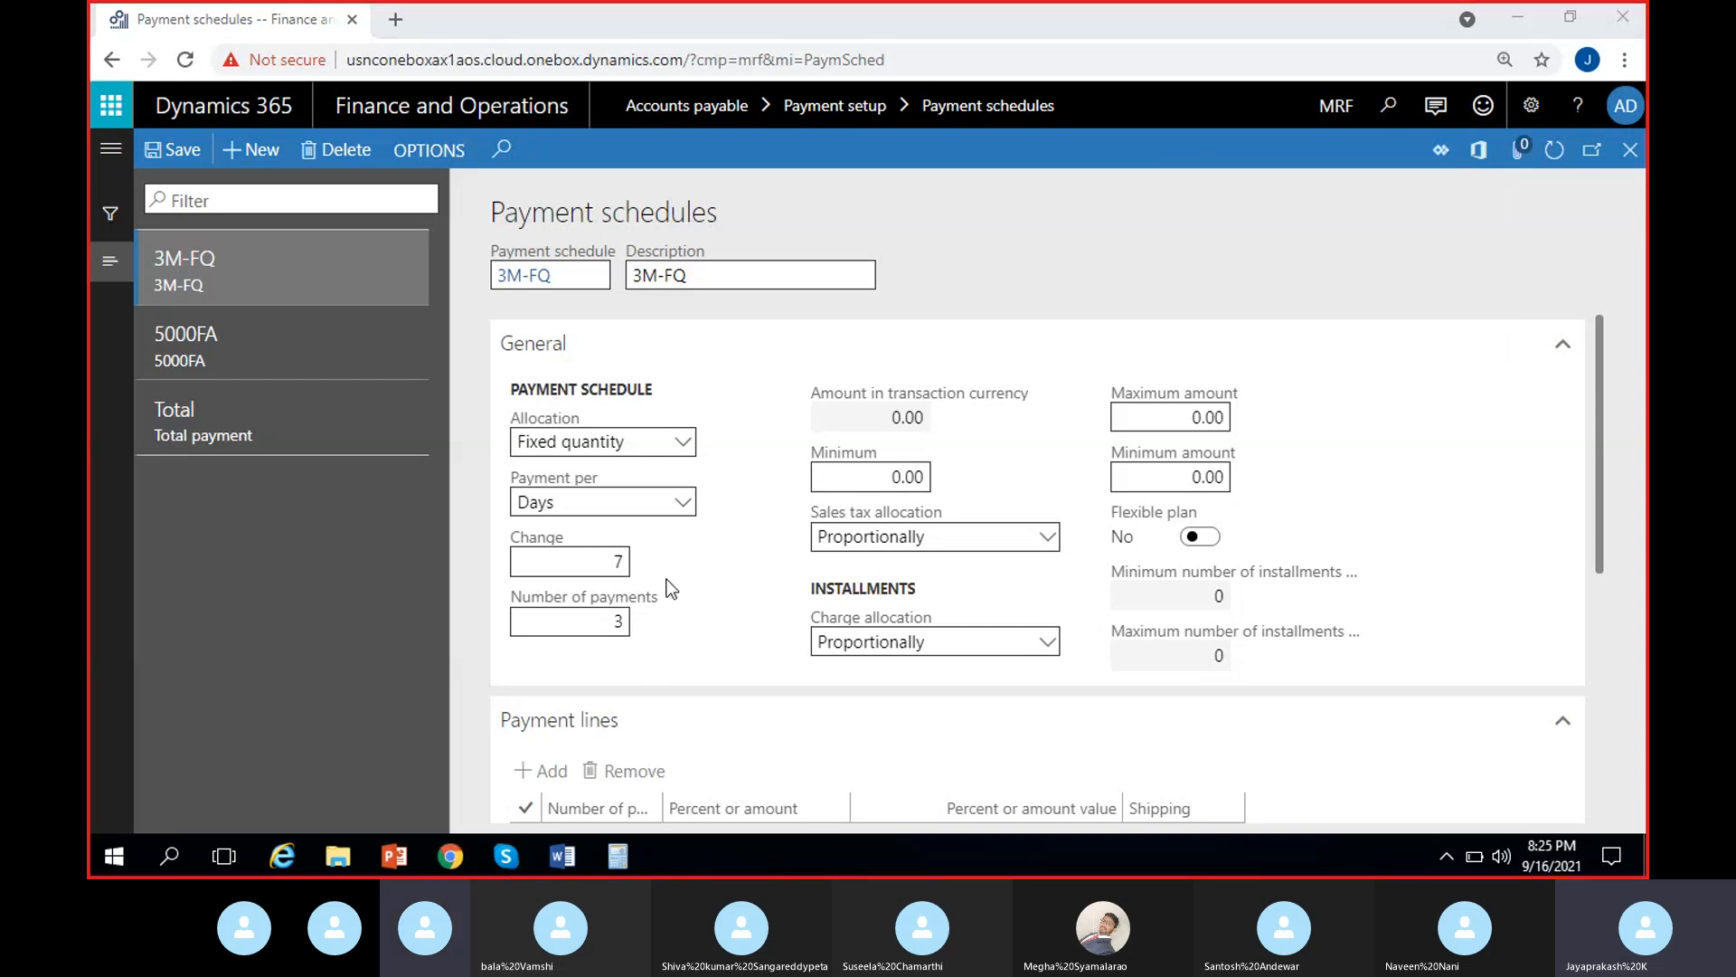
- Return the 3M-FQ schedule to Payment per Months with a Change value of 1
{"action": "left_click", "coordinate": [680, 508]}
{"action": "left_click", "coordinate": [547, 567]}
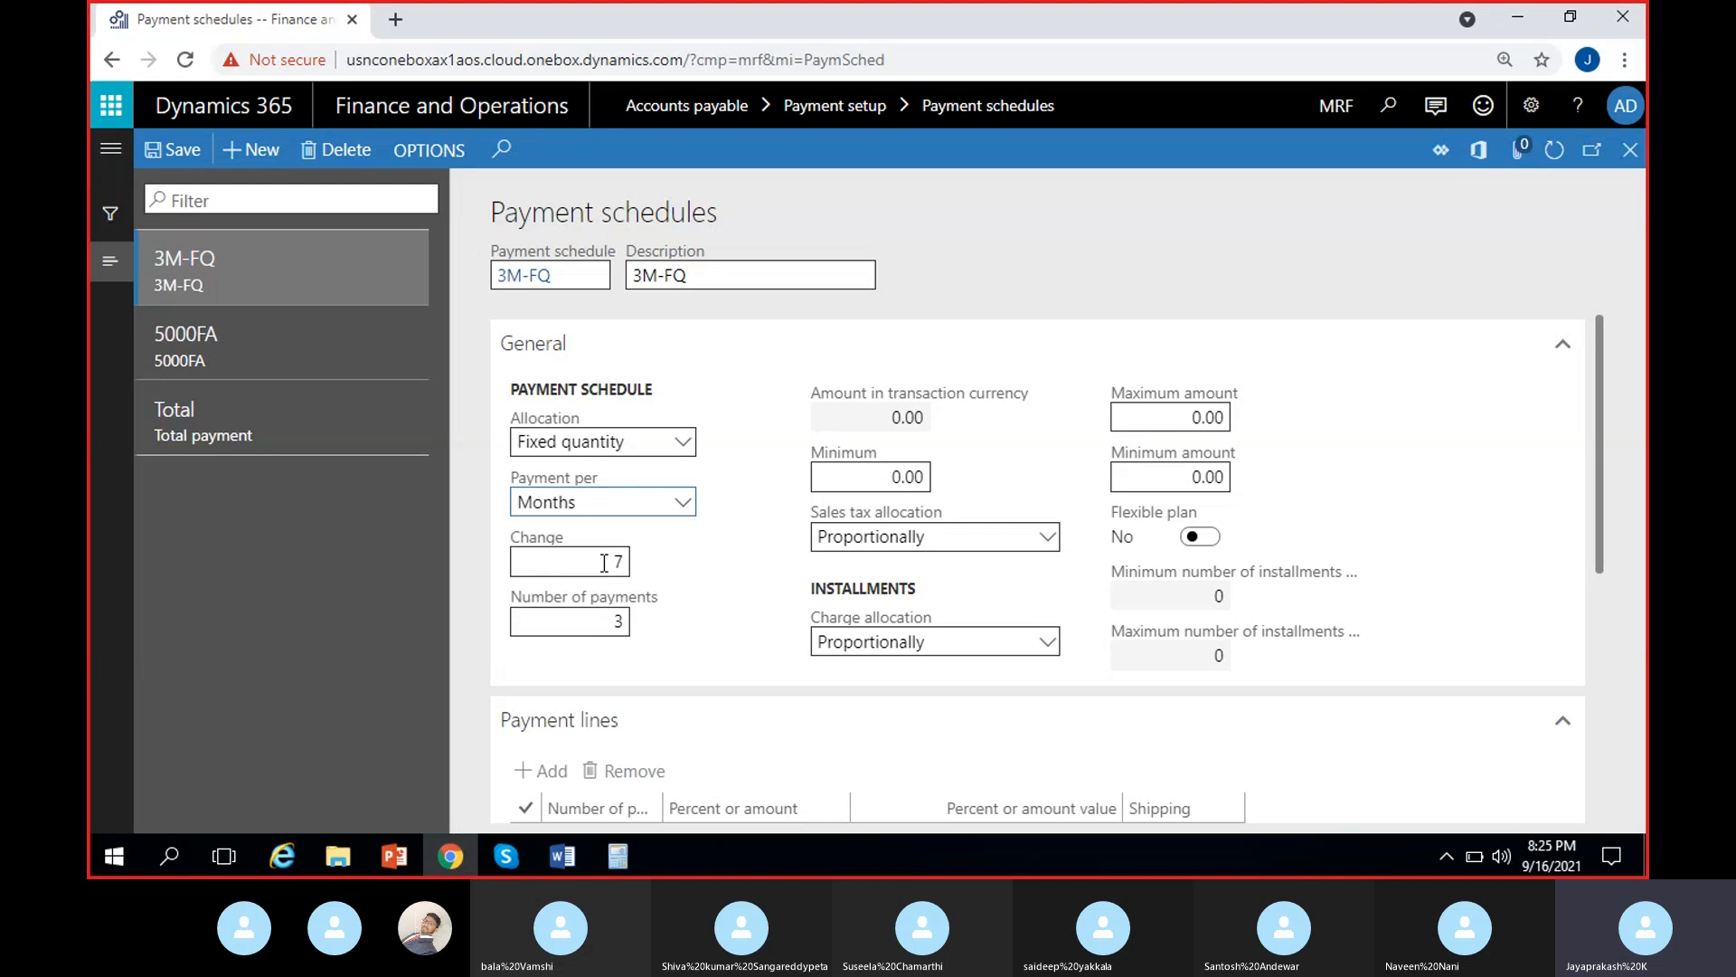
{"action": "key", "text": "Tab"}
{"action": "type", "text": "1"}
{"action": "left_click", "coordinate": [677, 600]}
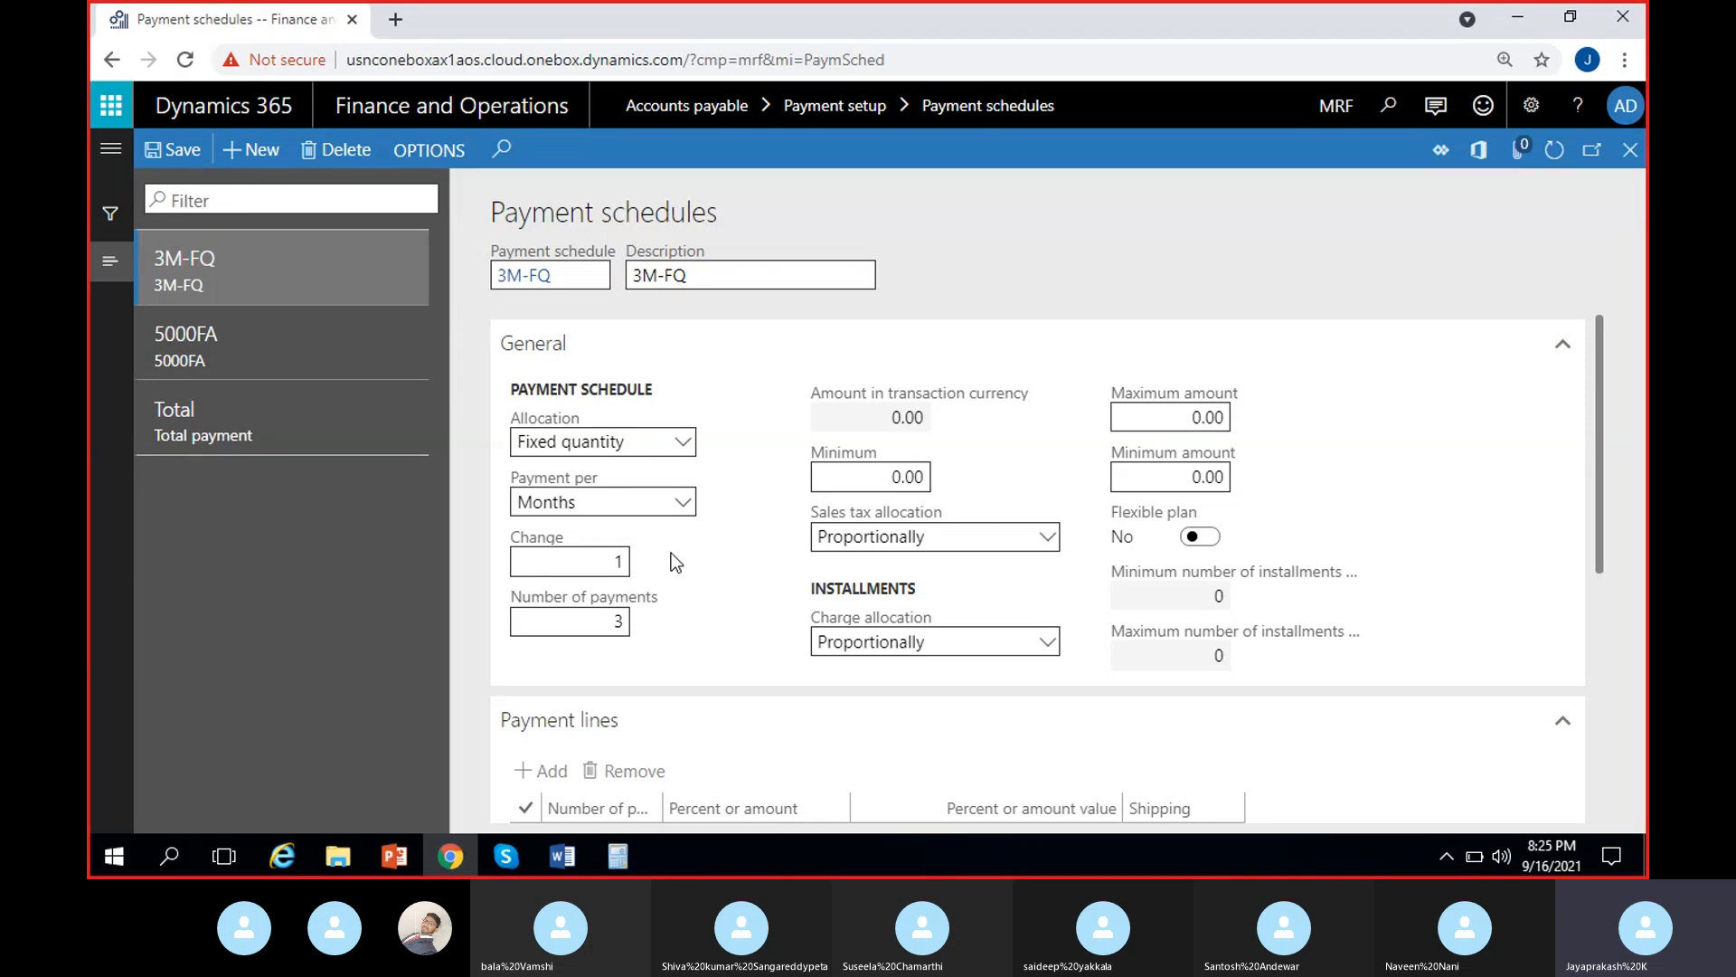
- Switch to the Word notes and highlight "Invoice - $15000" in the first example line
{"action": "left_click", "coordinate": [559, 859]}
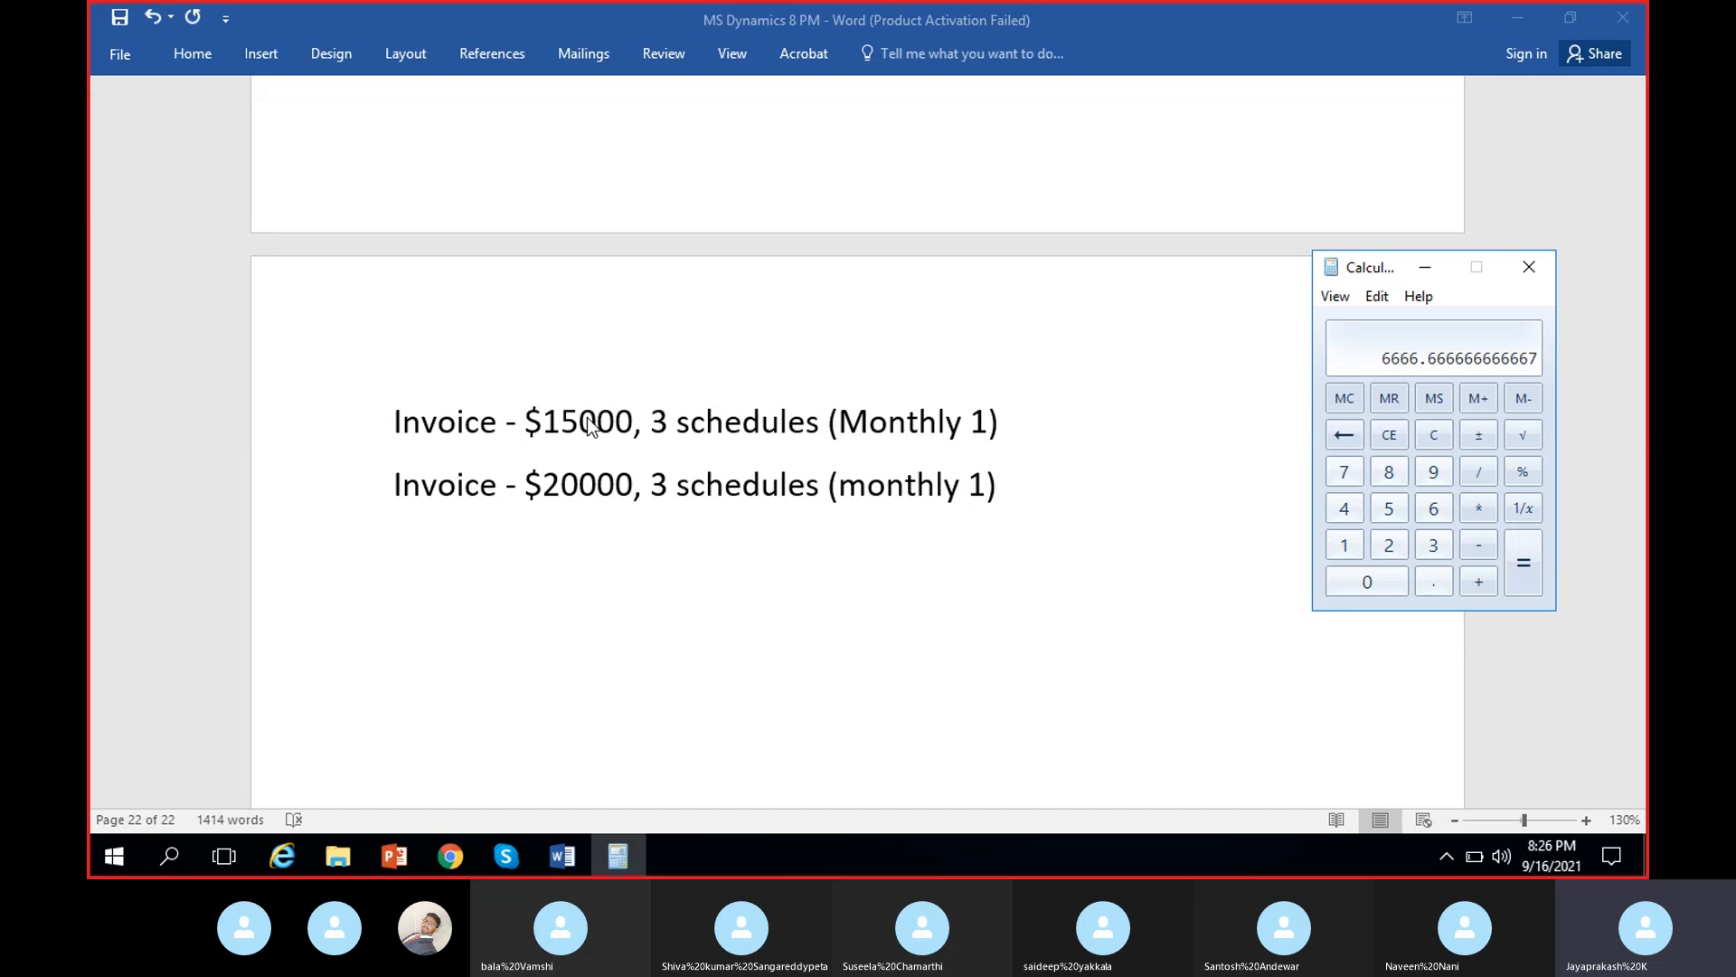
{"action": "left_click", "coordinate": [667, 457]}
{"action": "left_click_drag", "start_coordinate": [392, 418], "coordinate": [630, 418]}
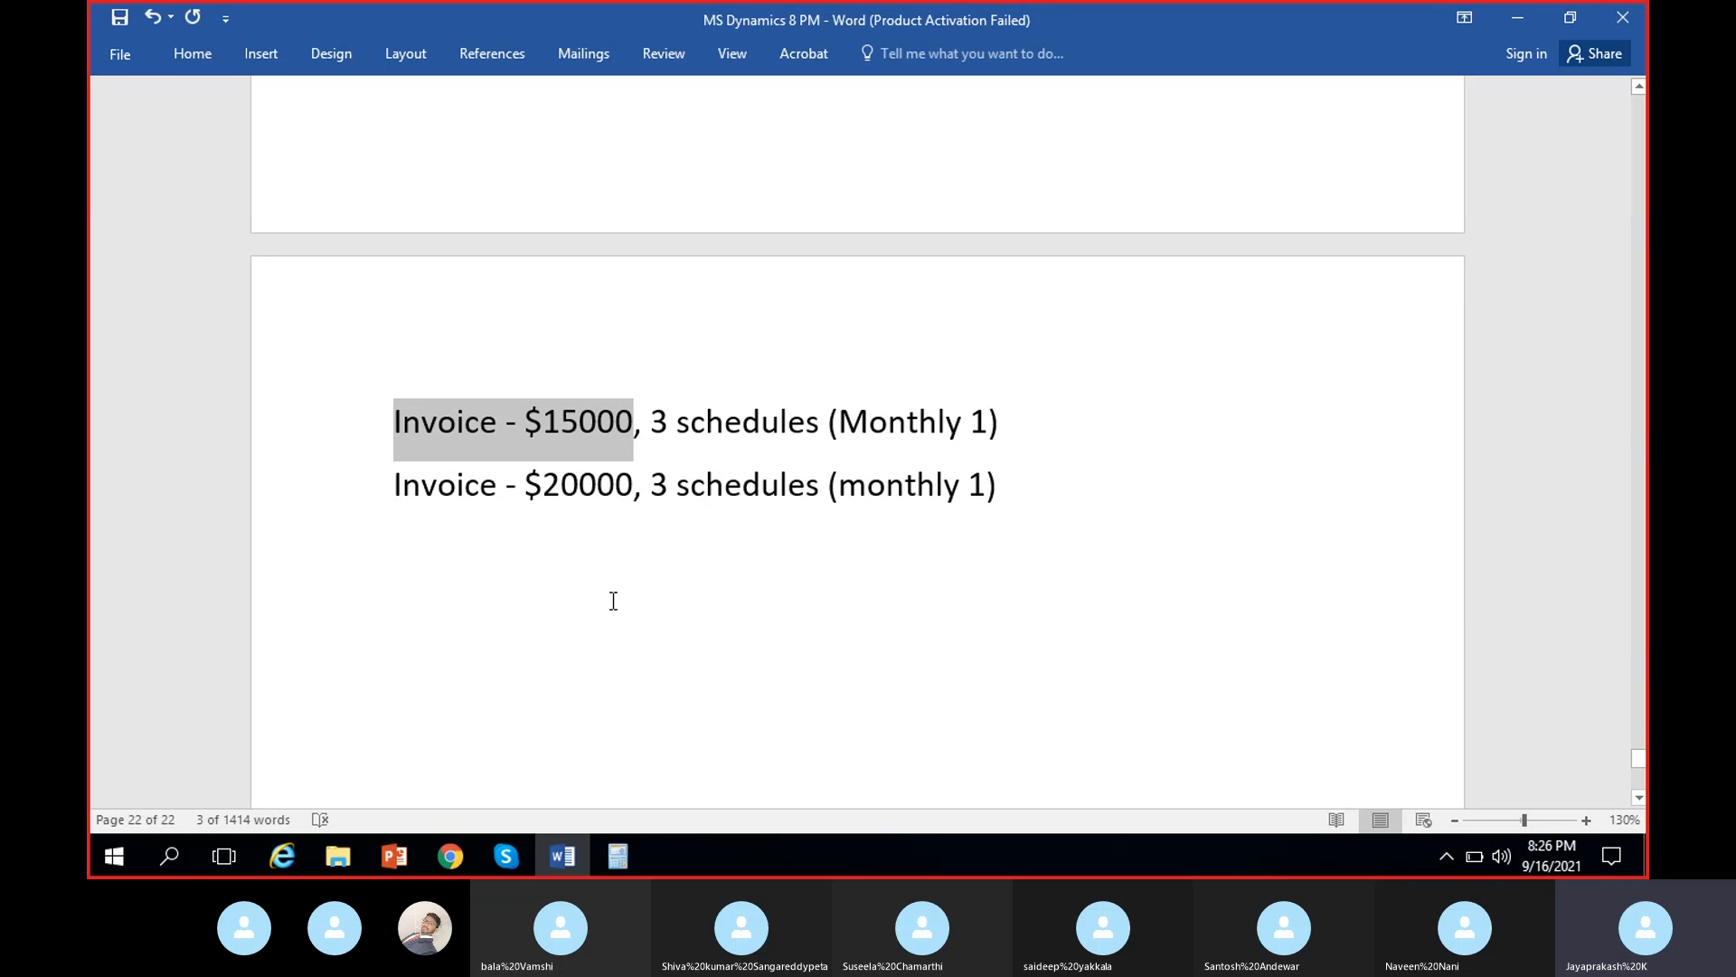
- Back in Dynamics 365, make the 3M-FQ payments fall every 7 days using Payment per Days and Change 7
{"action": "left_click", "coordinate": [461, 846]}
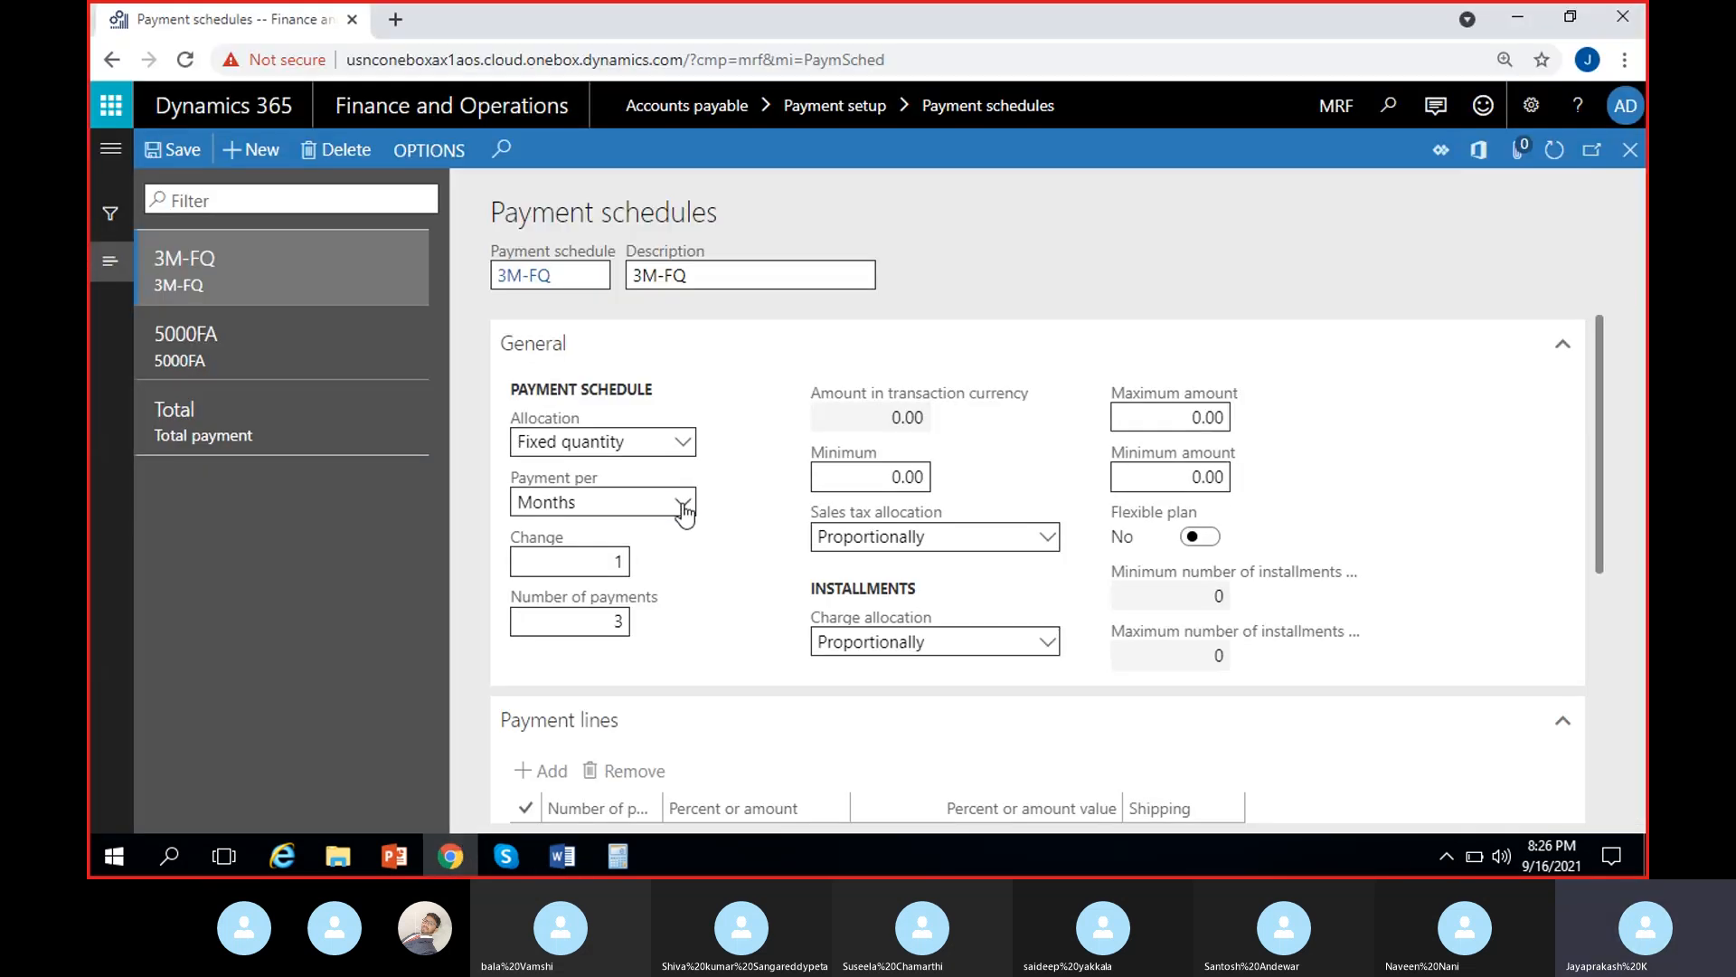
{"action": "left_click", "coordinate": [683, 503]}
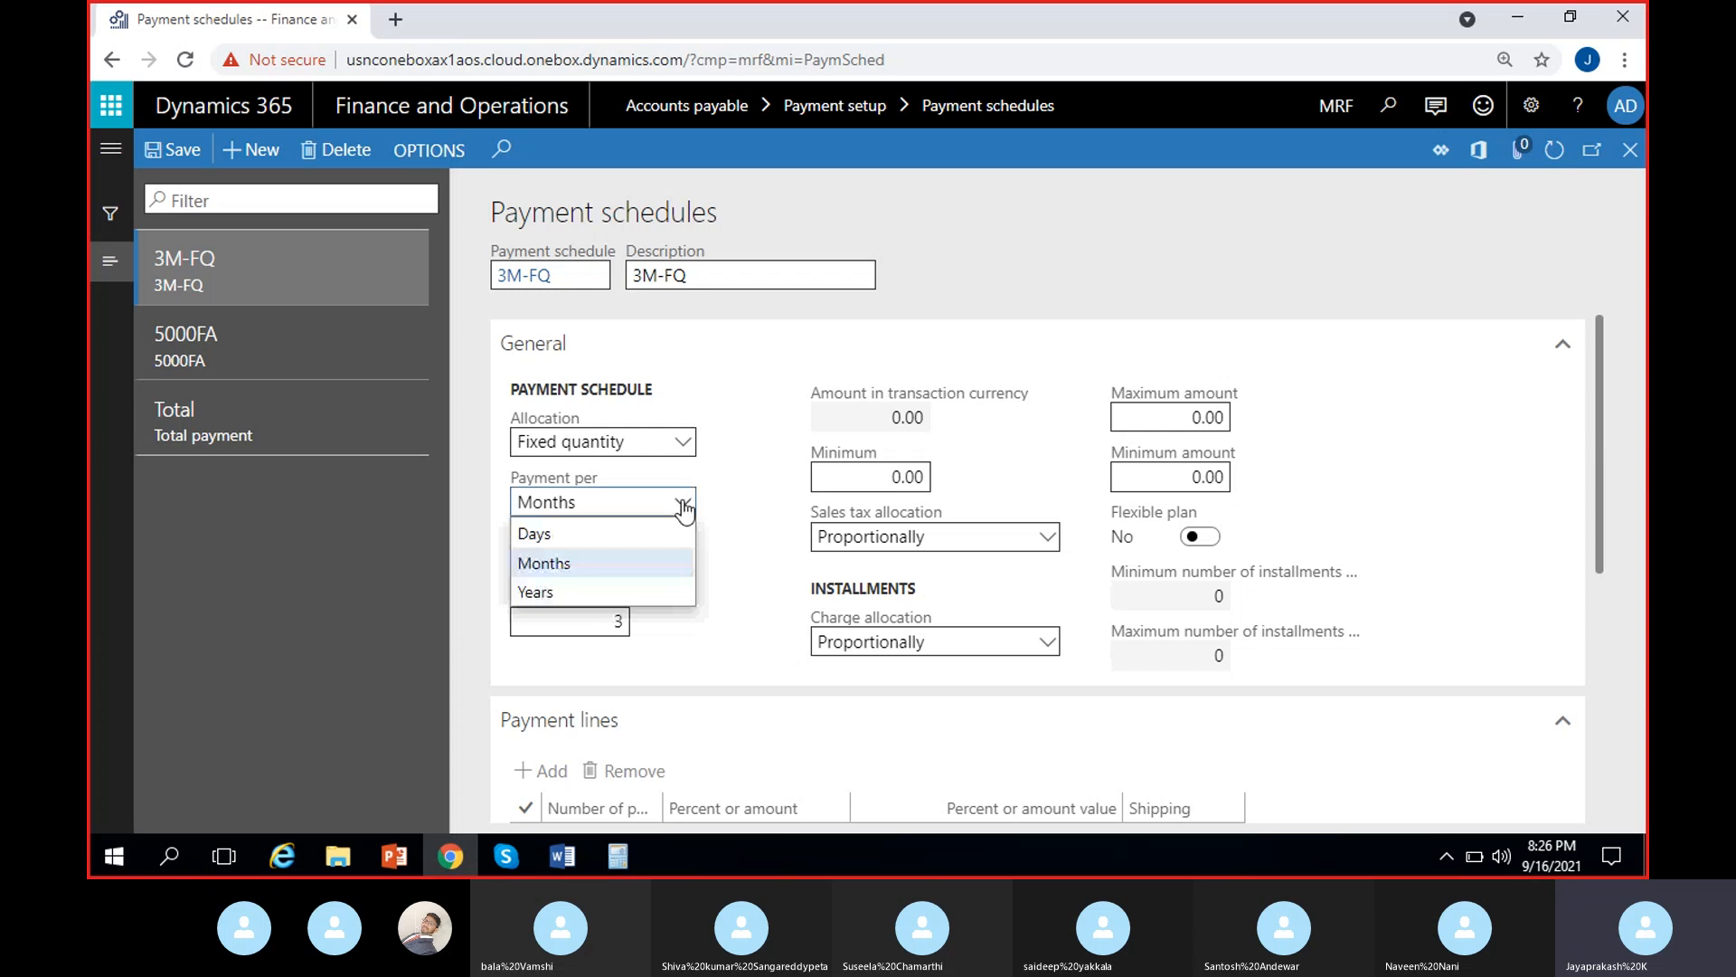
{"action": "left_click", "coordinate": [589, 530]}
{"action": "left_click", "coordinate": [649, 555]}
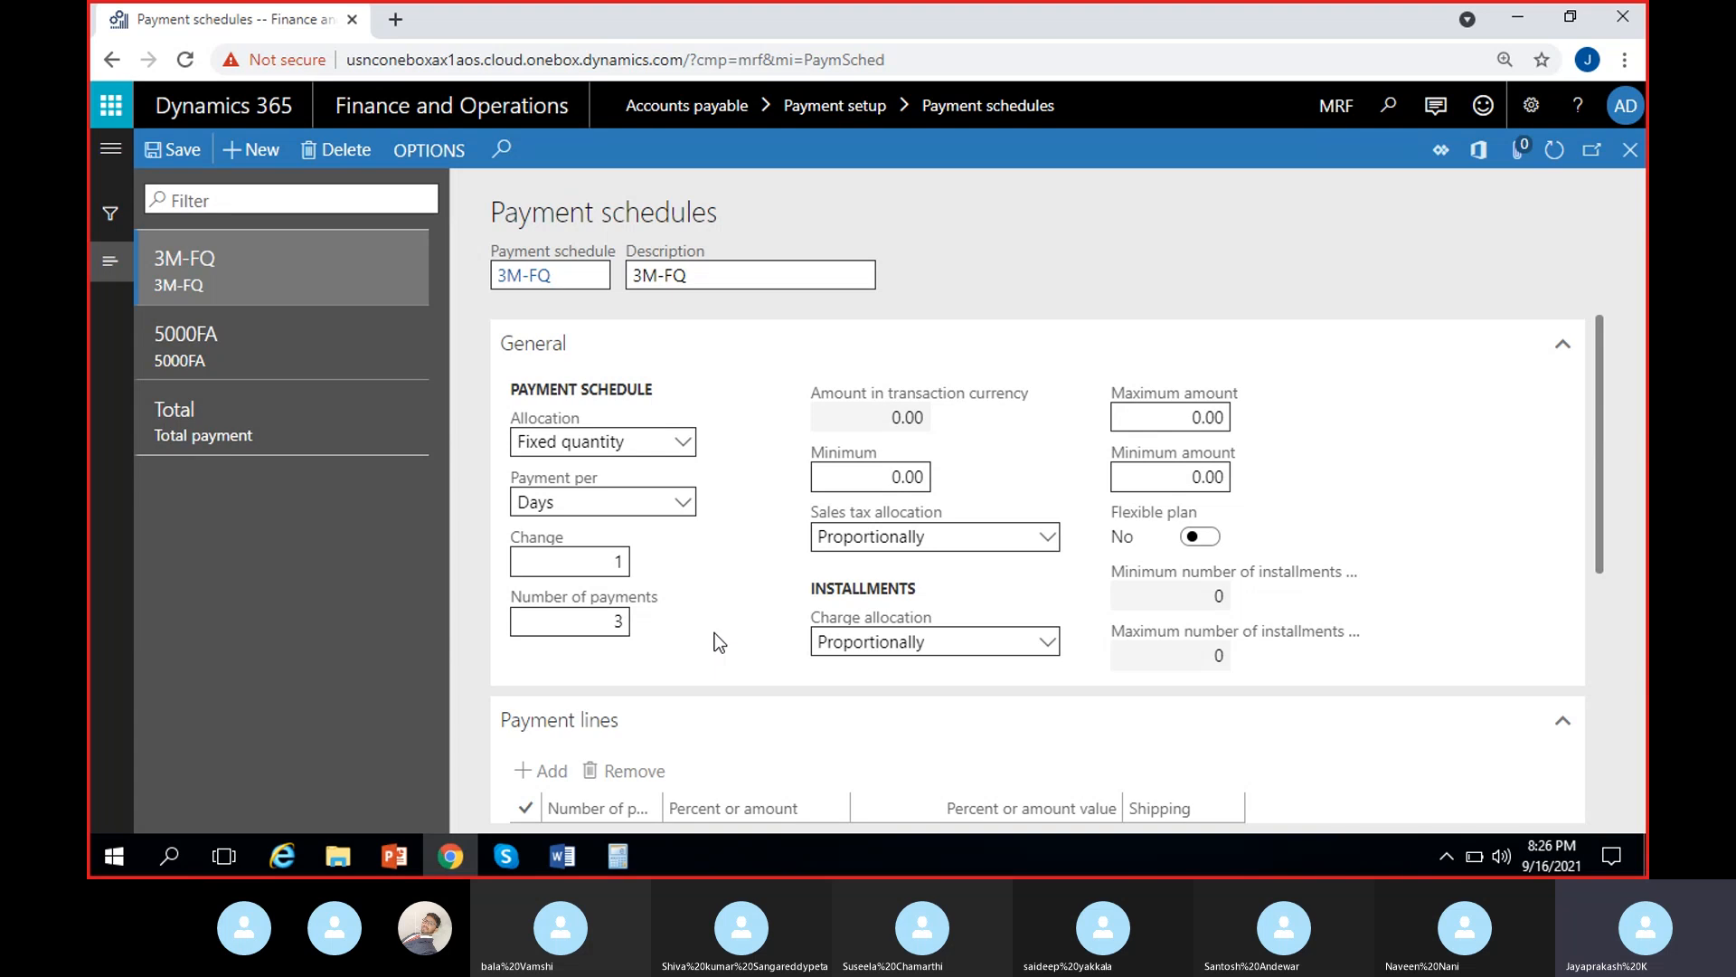
{"action": "left_click", "coordinate": [619, 559]}
{"action": "type", "text": "7"}
{"action": "left_click", "coordinate": [708, 561]}
- Compare the invoice examples in the Word notes with the 3M-FQ schedule in Dynamics 365, dismissing the battery notice
{"action": "left_click", "coordinate": [561, 856]}
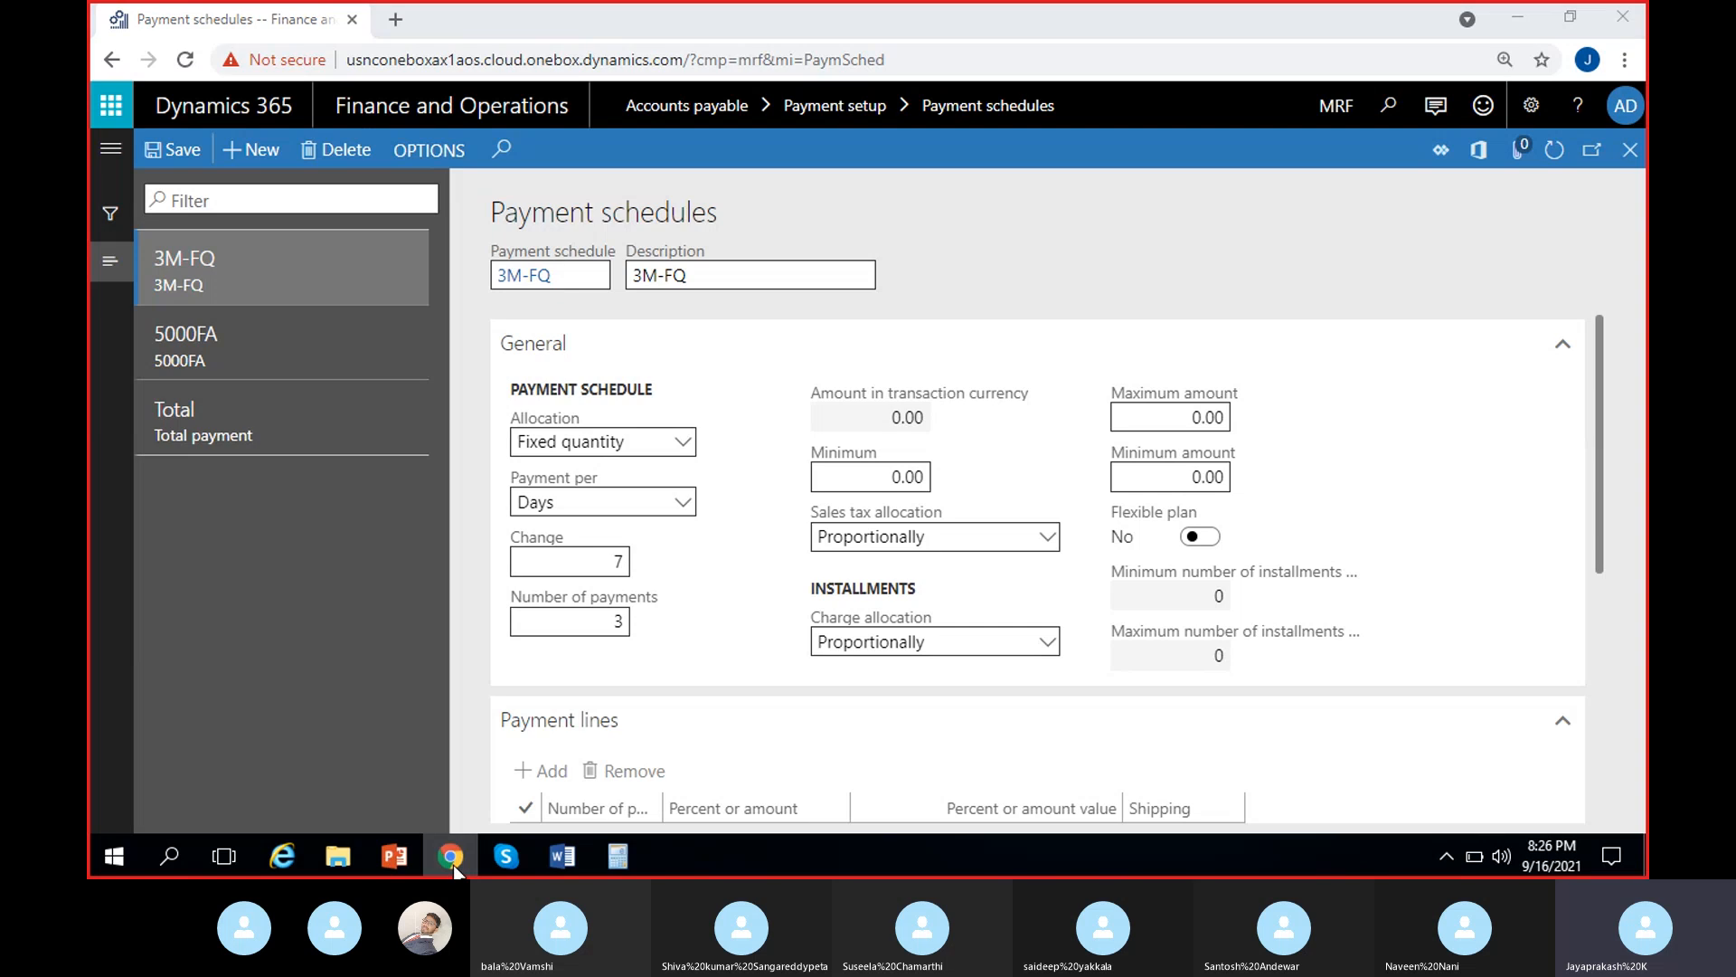
{"action": "left_click", "coordinate": [728, 425]}
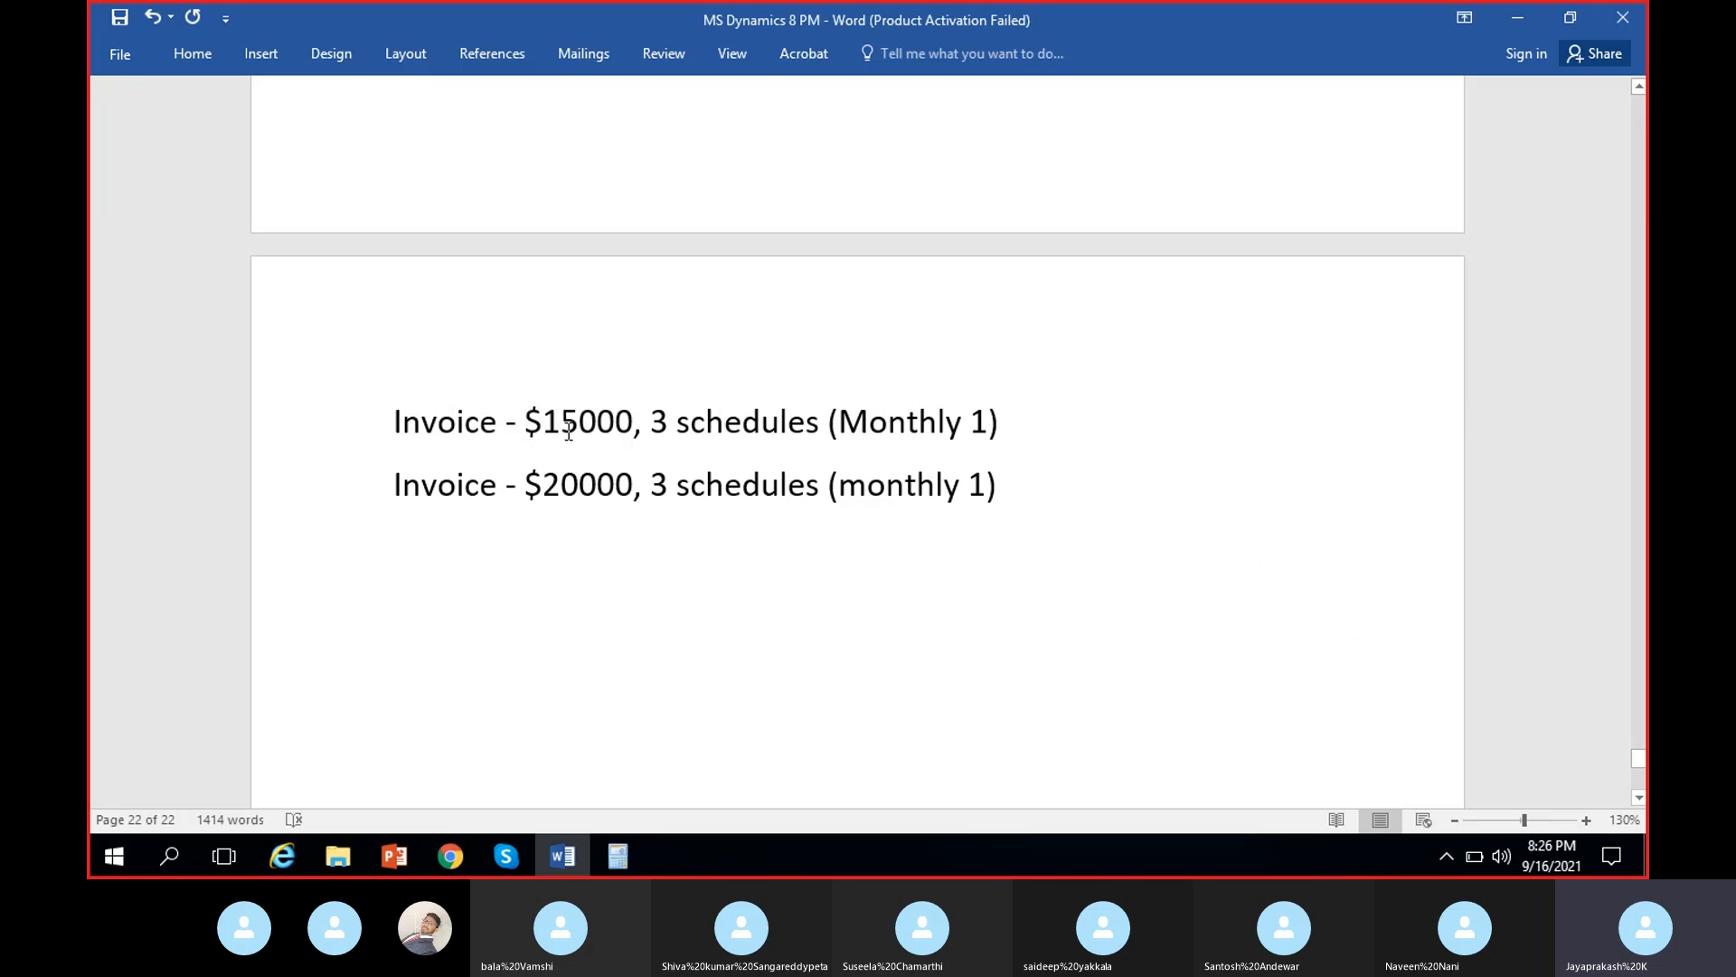
{"action": "left_click", "coordinate": [469, 850]}
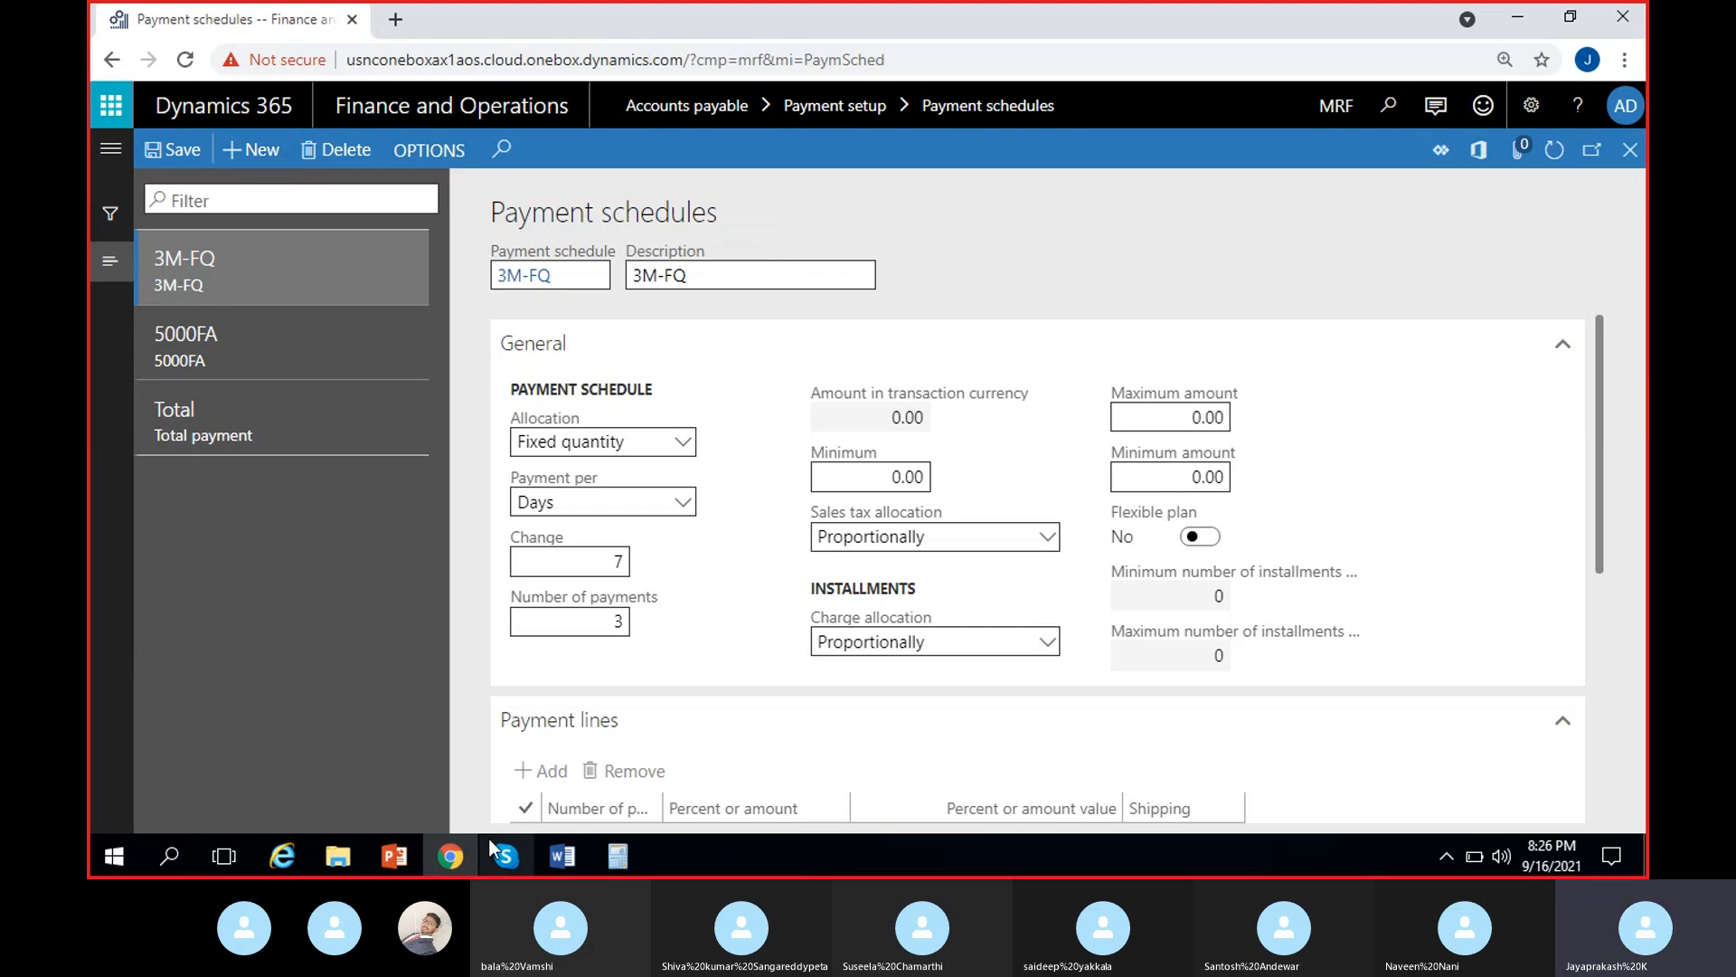
{"action": "left_click", "coordinate": [562, 855]}
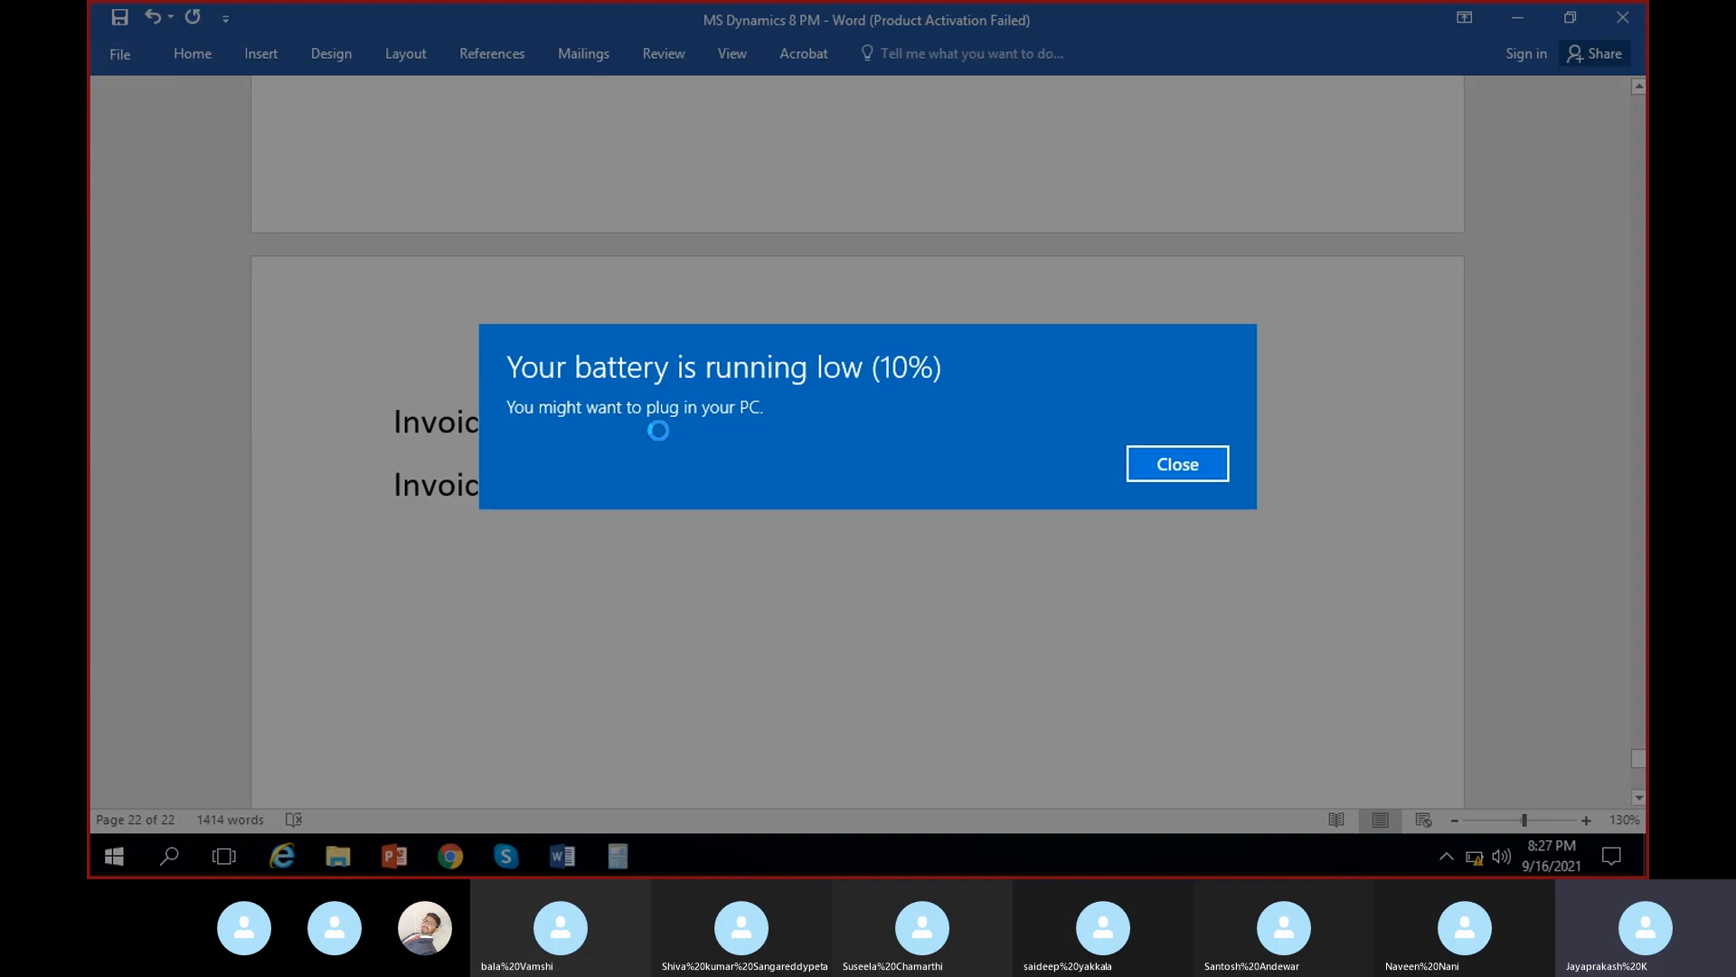
{"action": "left_click", "coordinate": [1144, 467]}
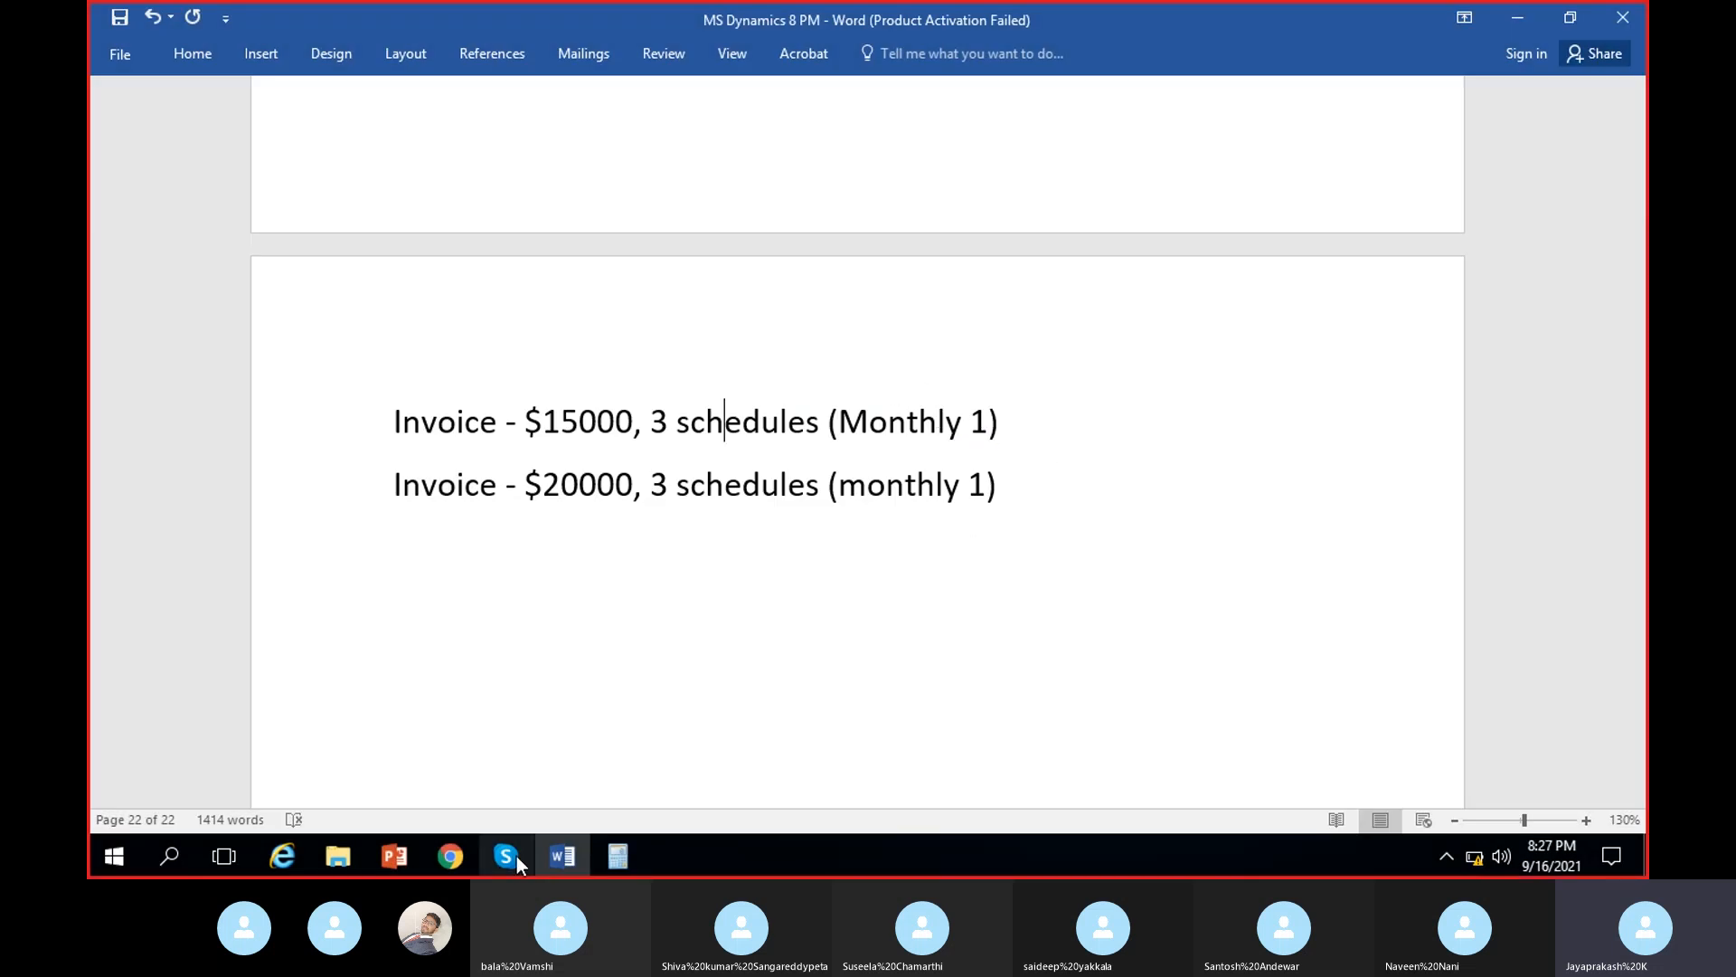
- Switch to Dynamics 365 and set the 3M-FQ schedule's Minimum to 200.00
{"action": "left_click", "coordinate": [450, 855]}
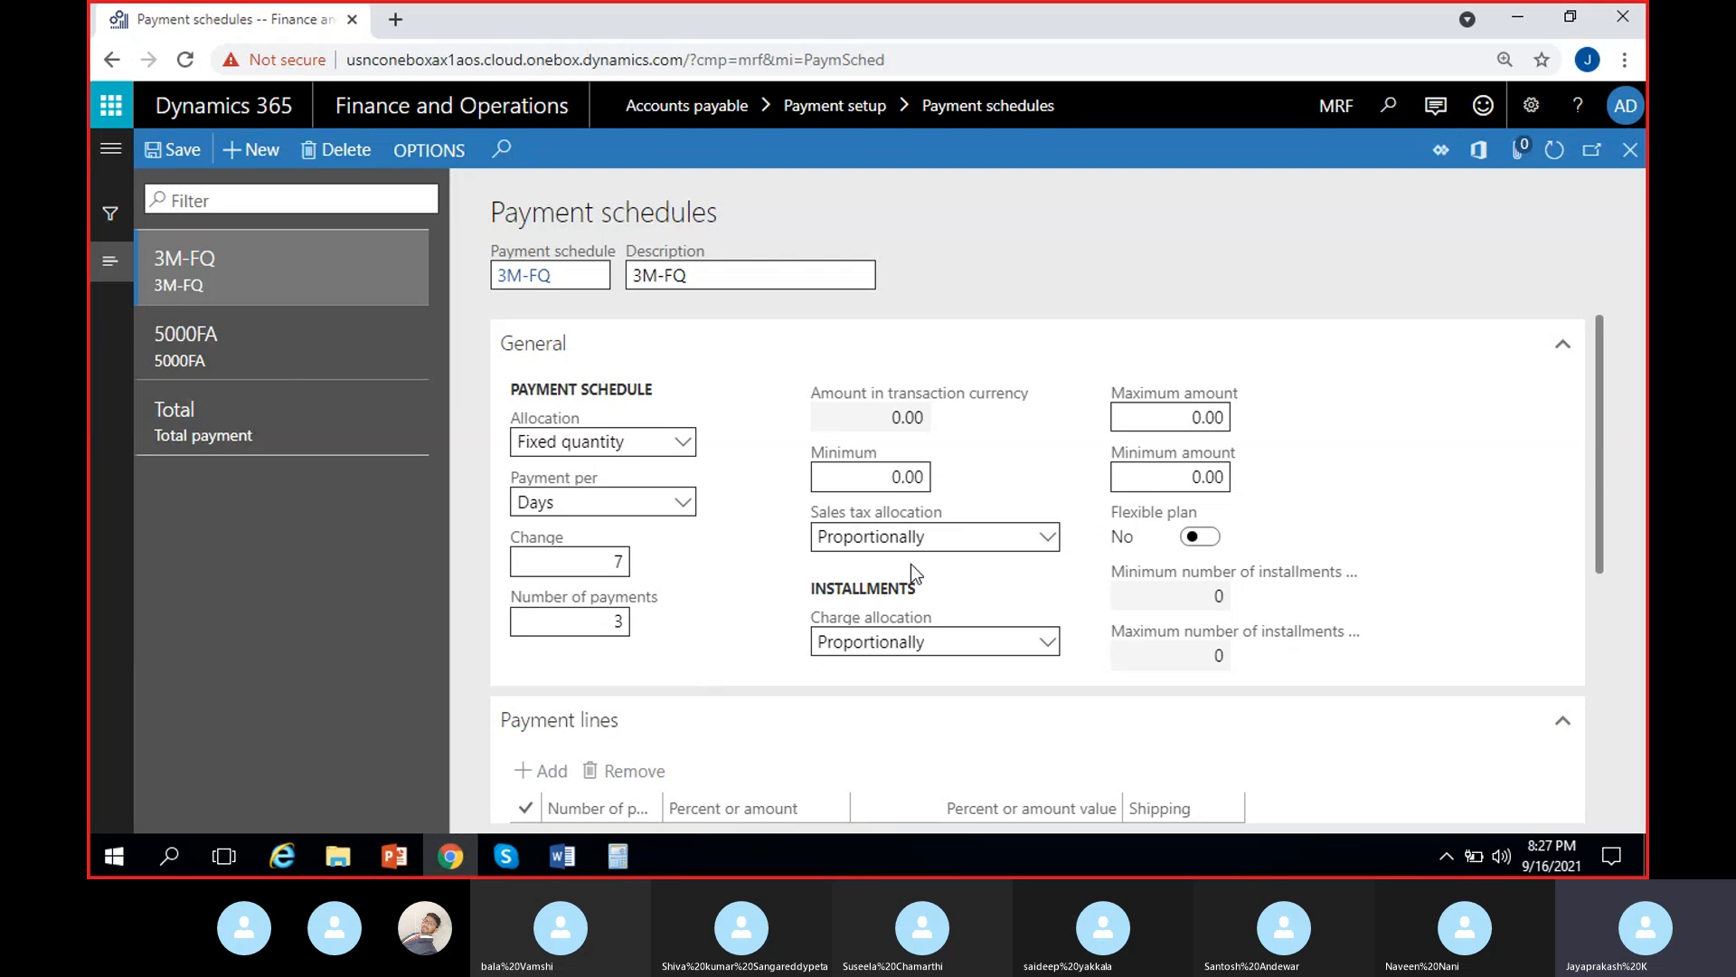
{"action": "left_click", "coordinate": [879, 481]}
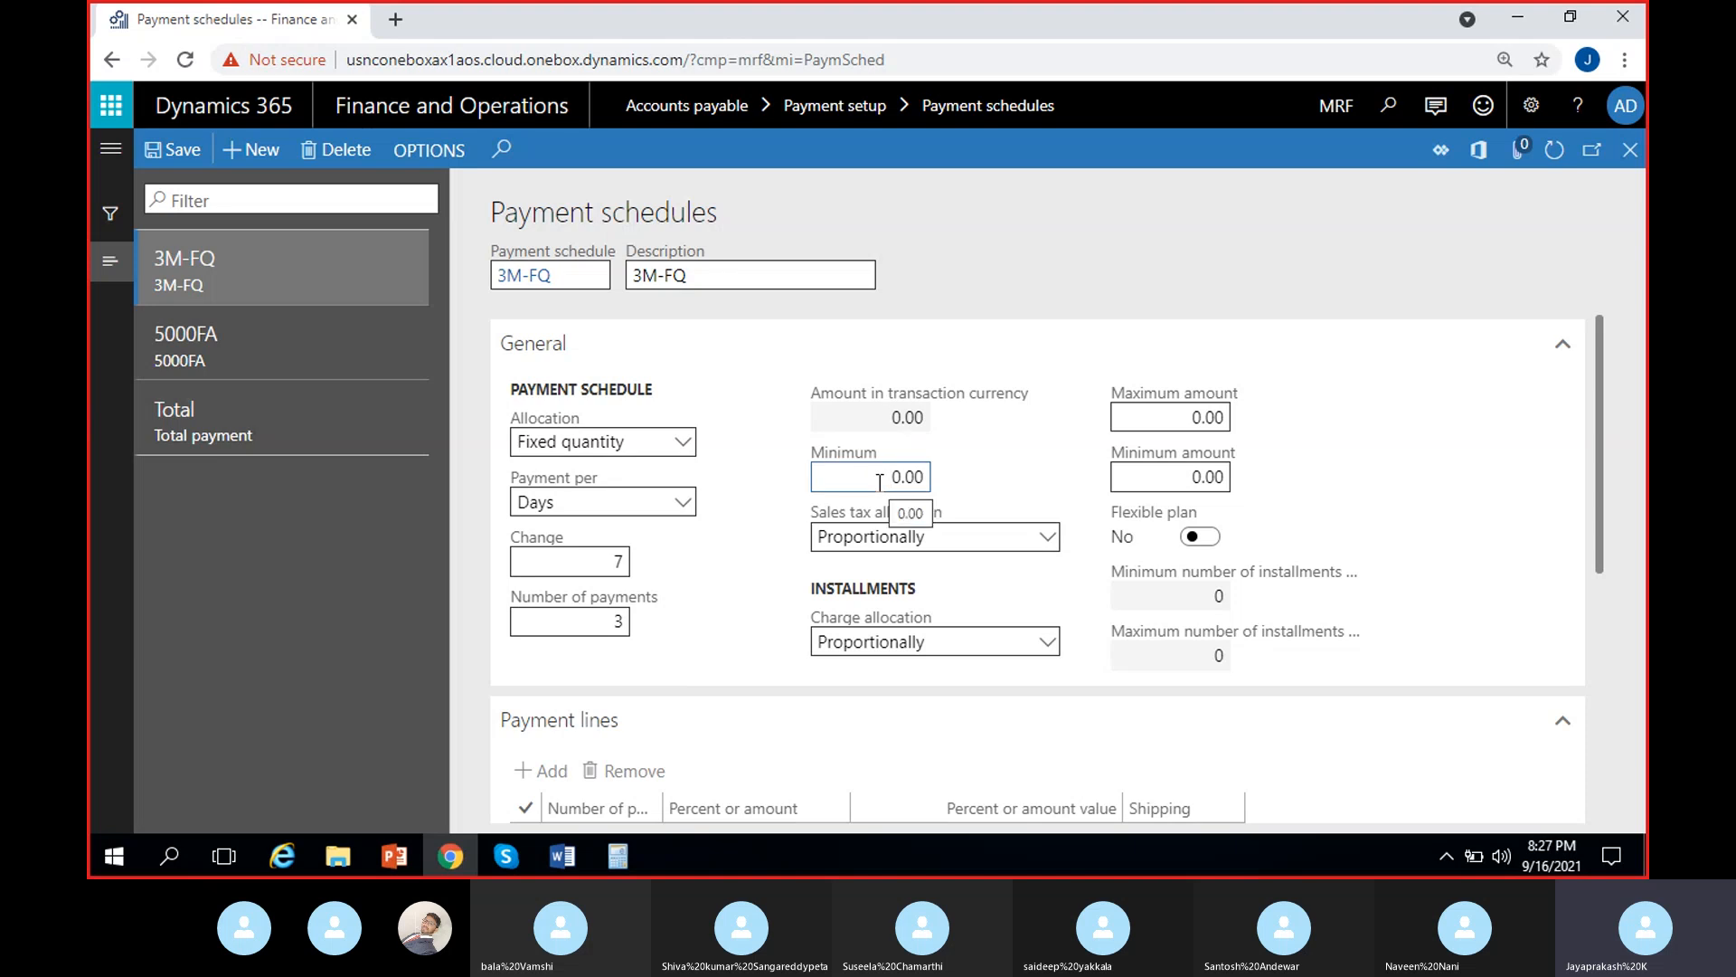
{"action": "type", "text": "30"}
{"action": "left_click", "coordinate": [985, 457]}
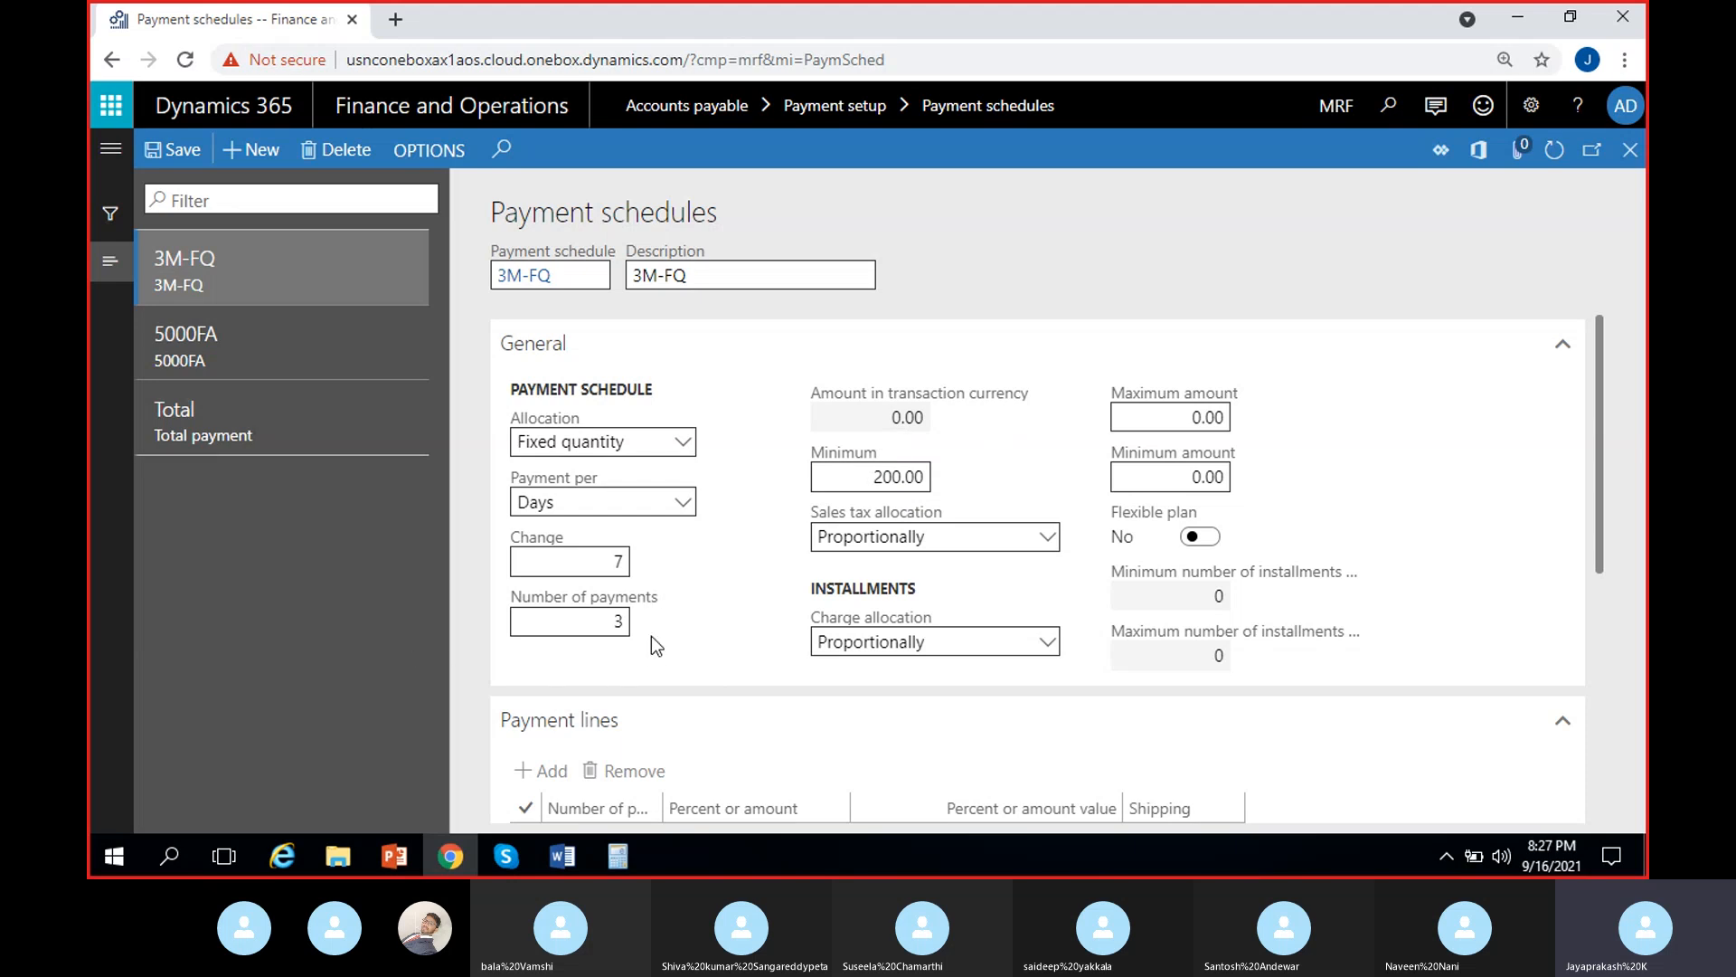
- Clear the 3M-FQ schedule's Minimum back to 0.00
{"action": "left_click", "coordinate": [872, 477]}
{"action": "key", "text": "Delete"}
{"action": "left_click", "coordinate": [986, 479]}
- Review the 3M-FQ schedule's Sales tax allocation options, keeping Proportionally, and switch to the invoice examples in the Word notes
{"action": "left_click", "coordinate": [936, 536]}
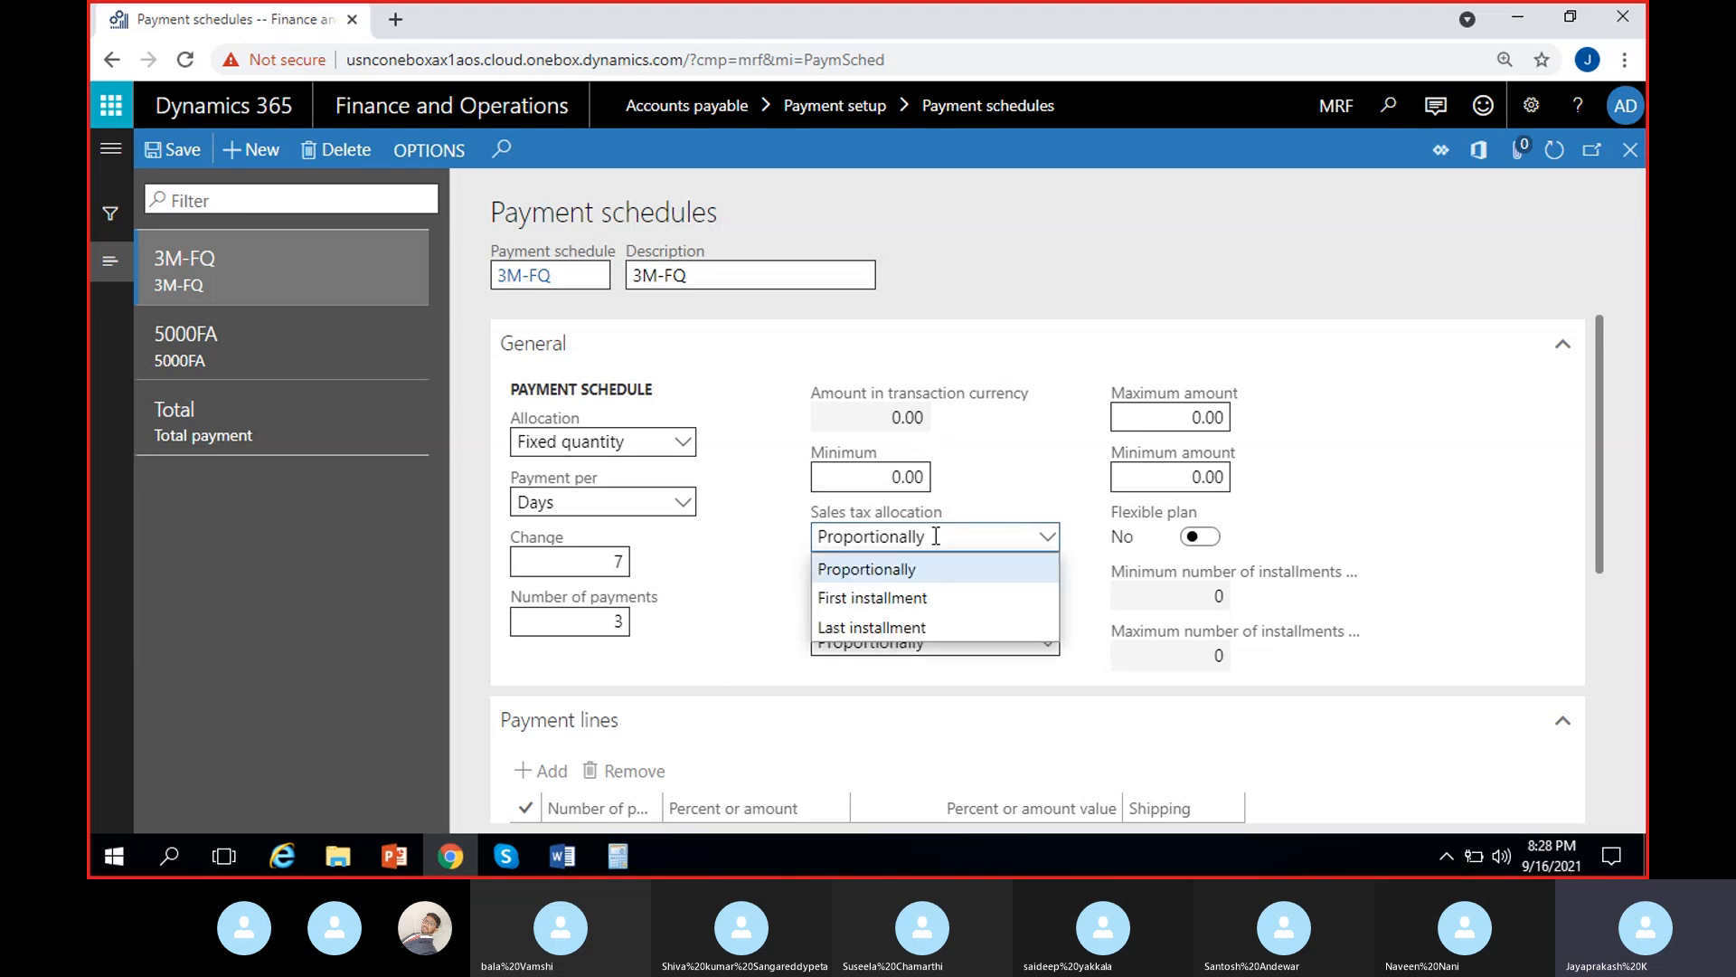
{"action": "left_click", "coordinate": [859, 571]}
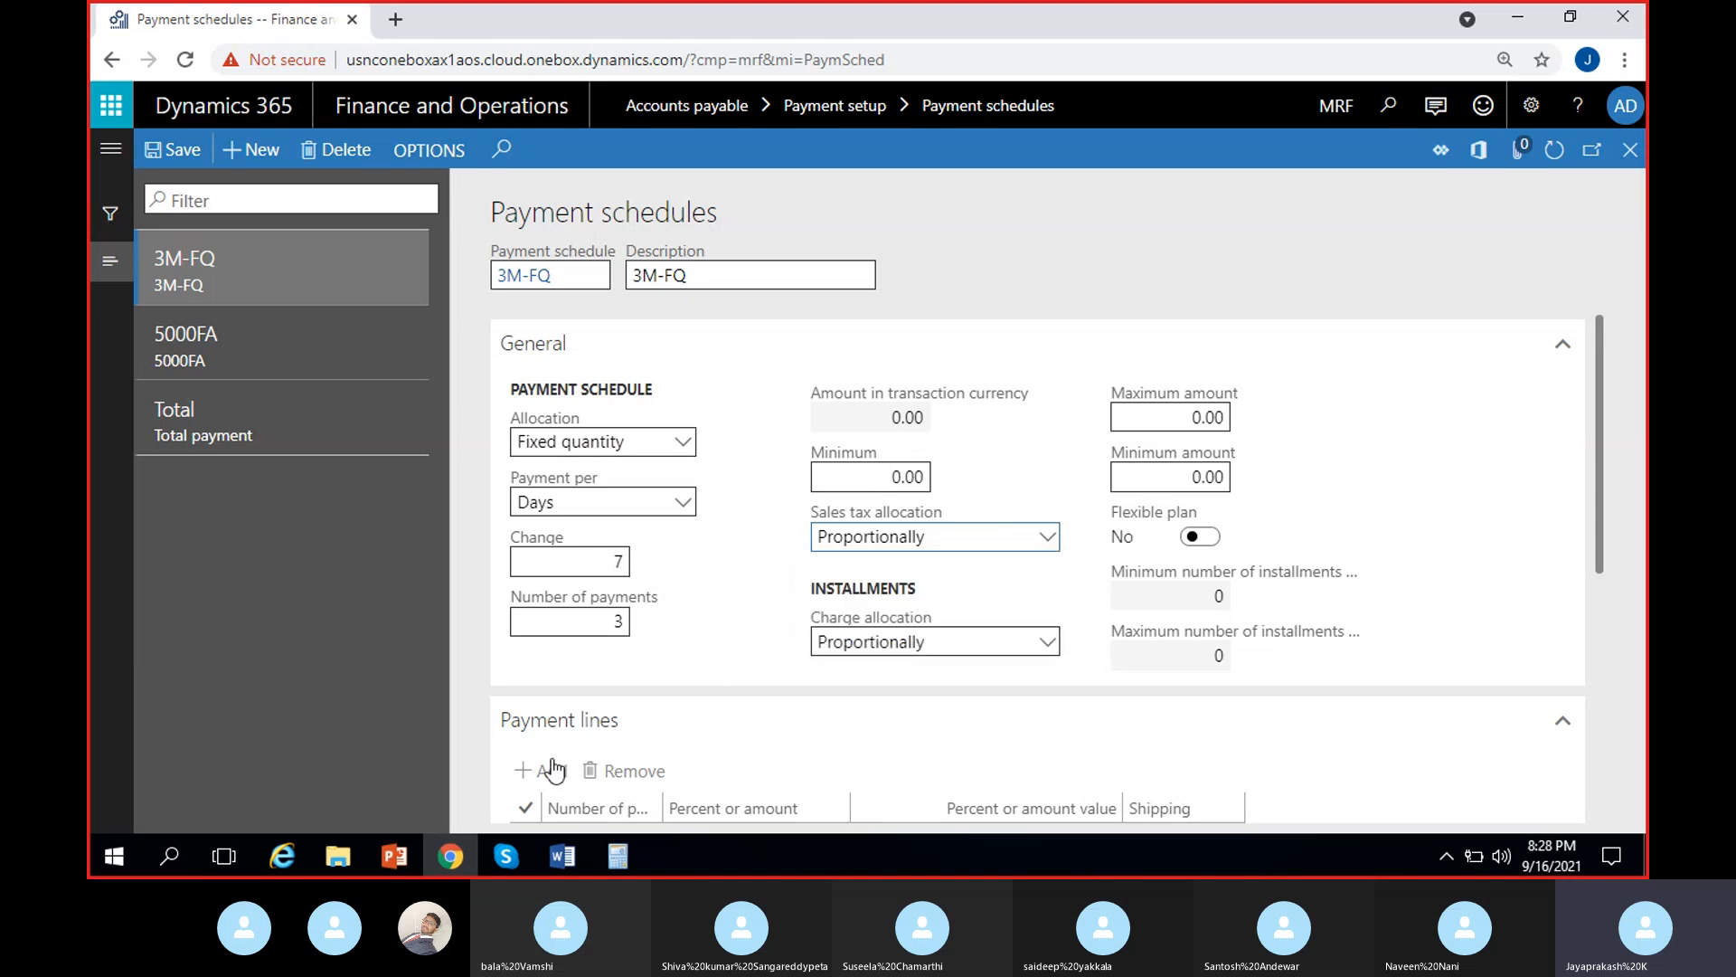
{"action": "left_click", "coordinate": [562, 855]}
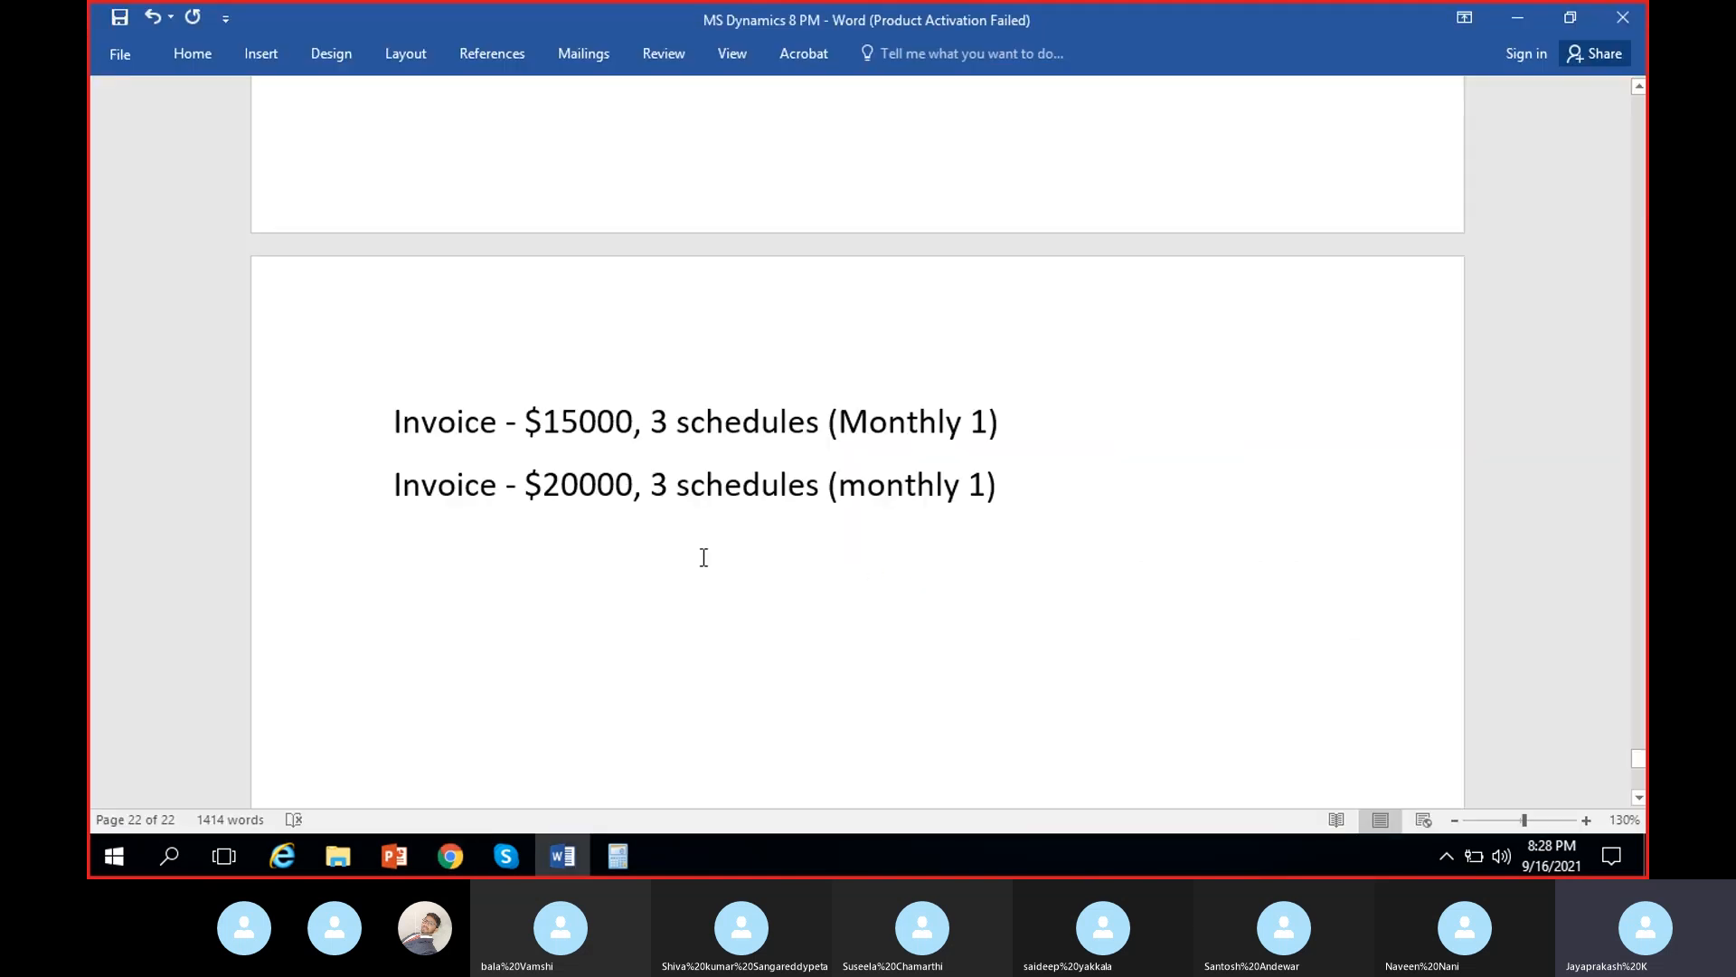
{"action": "left_click", "coordinate": [568, 425]}
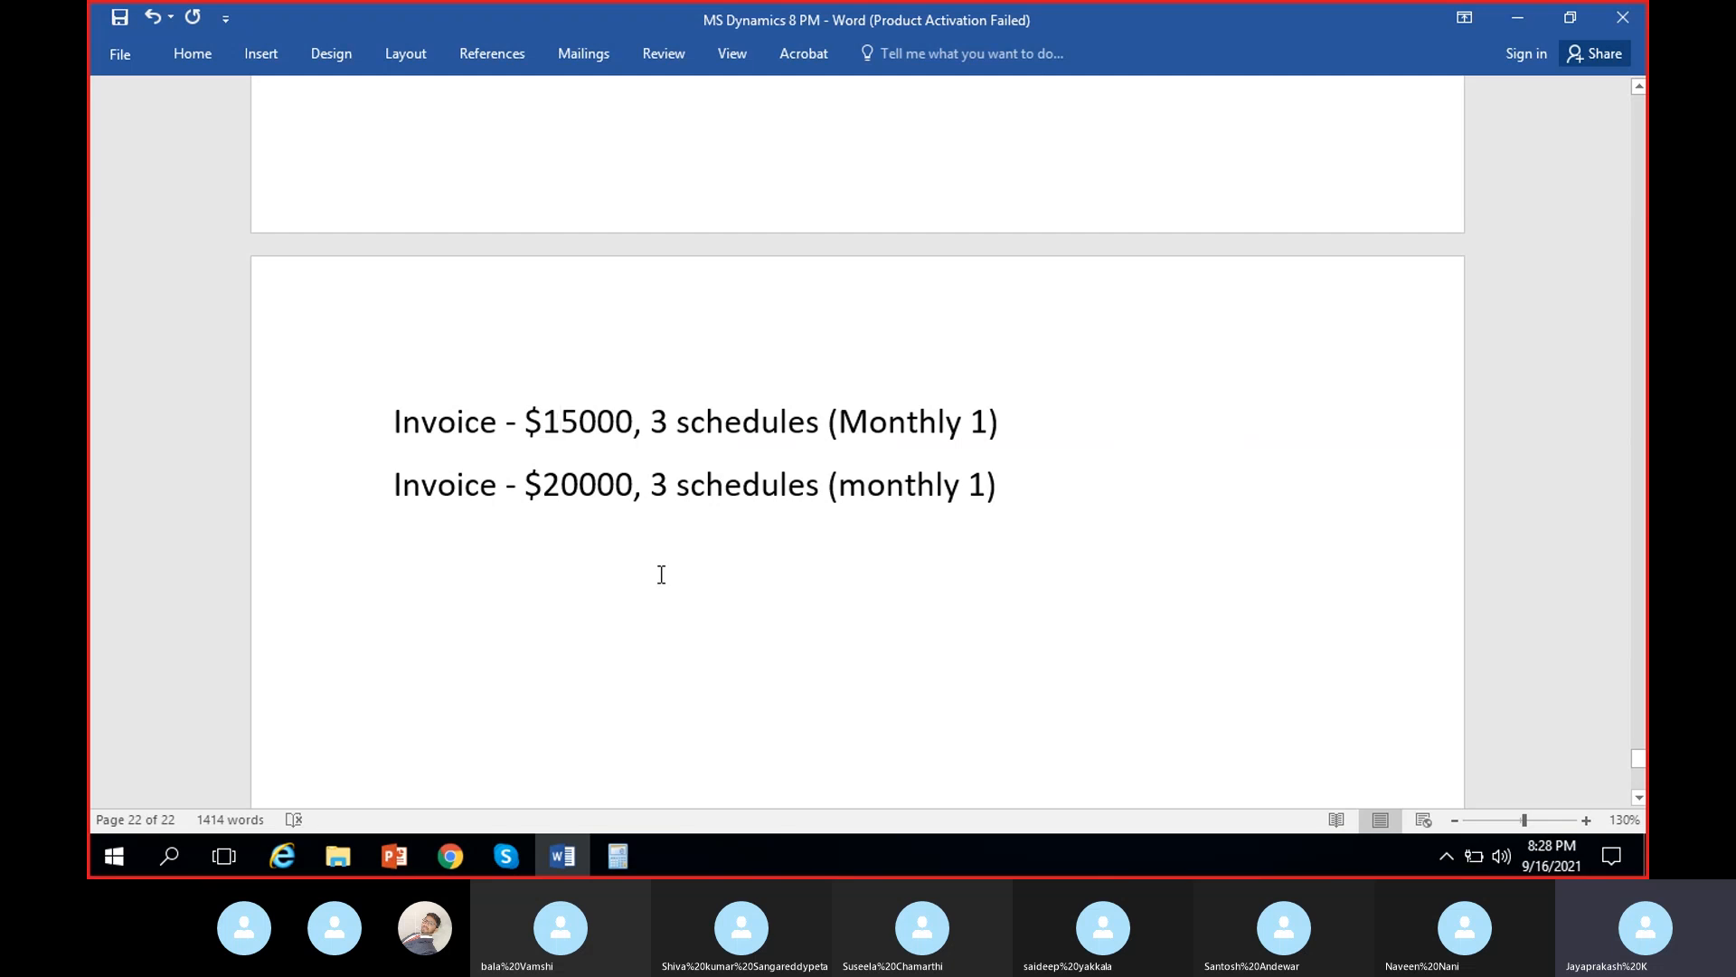
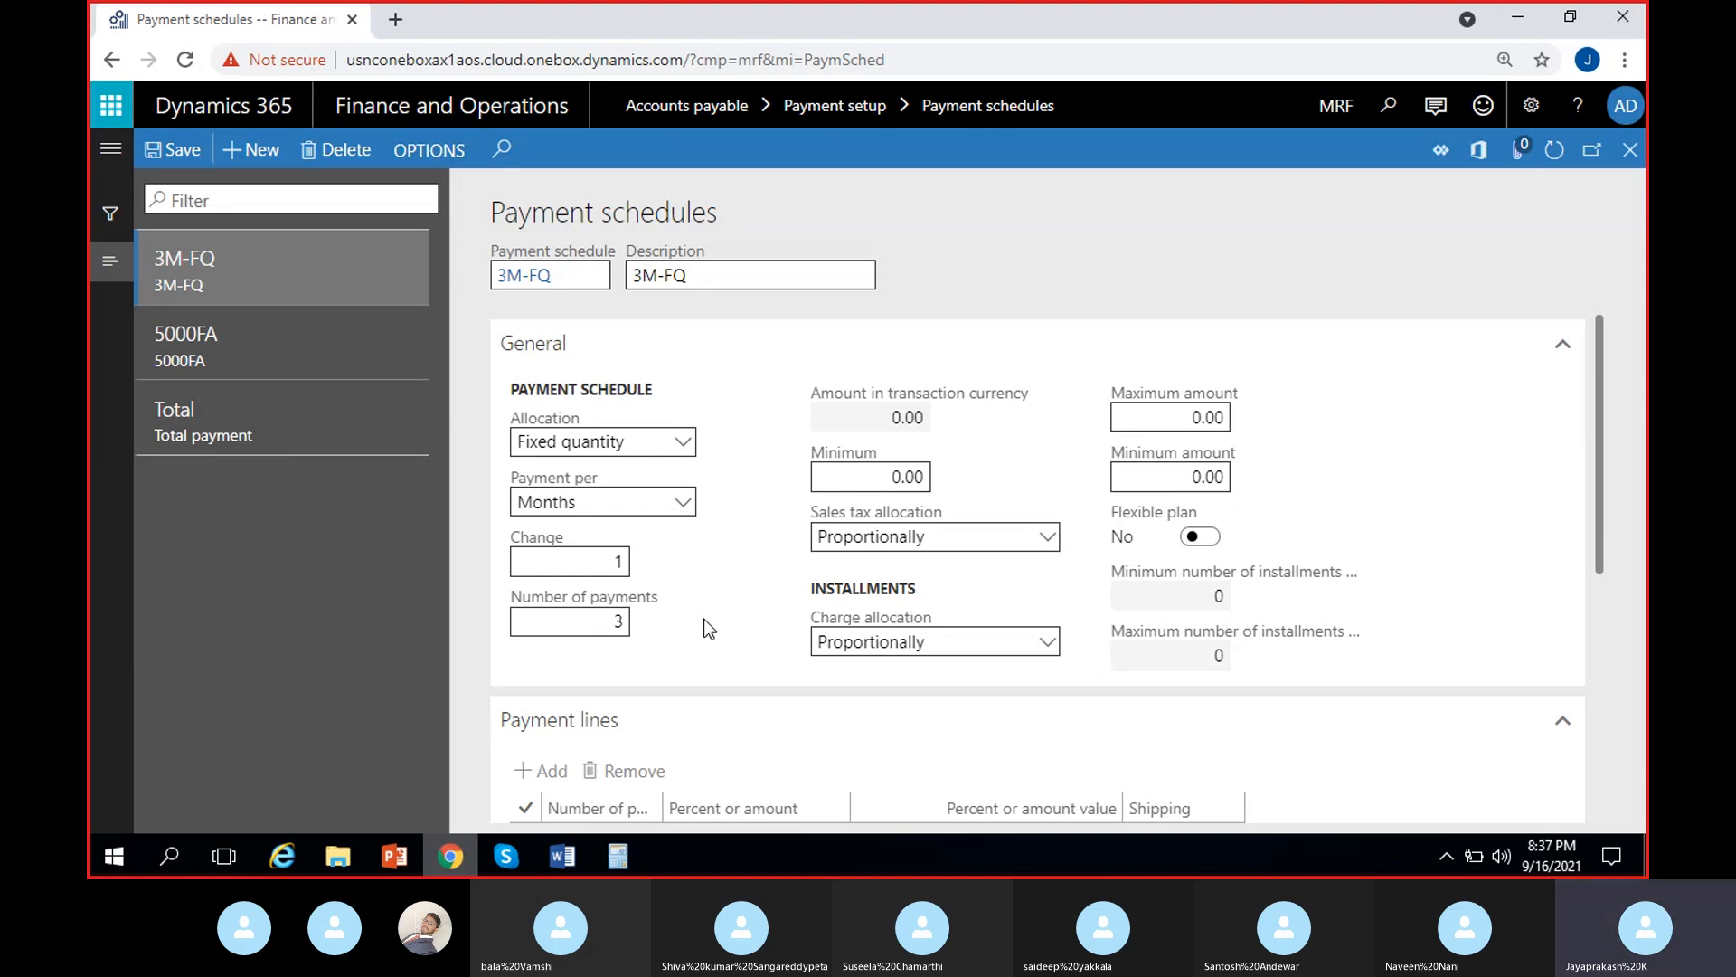
- In Dynamics 365, turn on the 3M-FQ schedule's Flexible plan with a minimum of 2 and a maximum of 4 installments
{"action": "left_click", "coordinate": [1202, 536]}
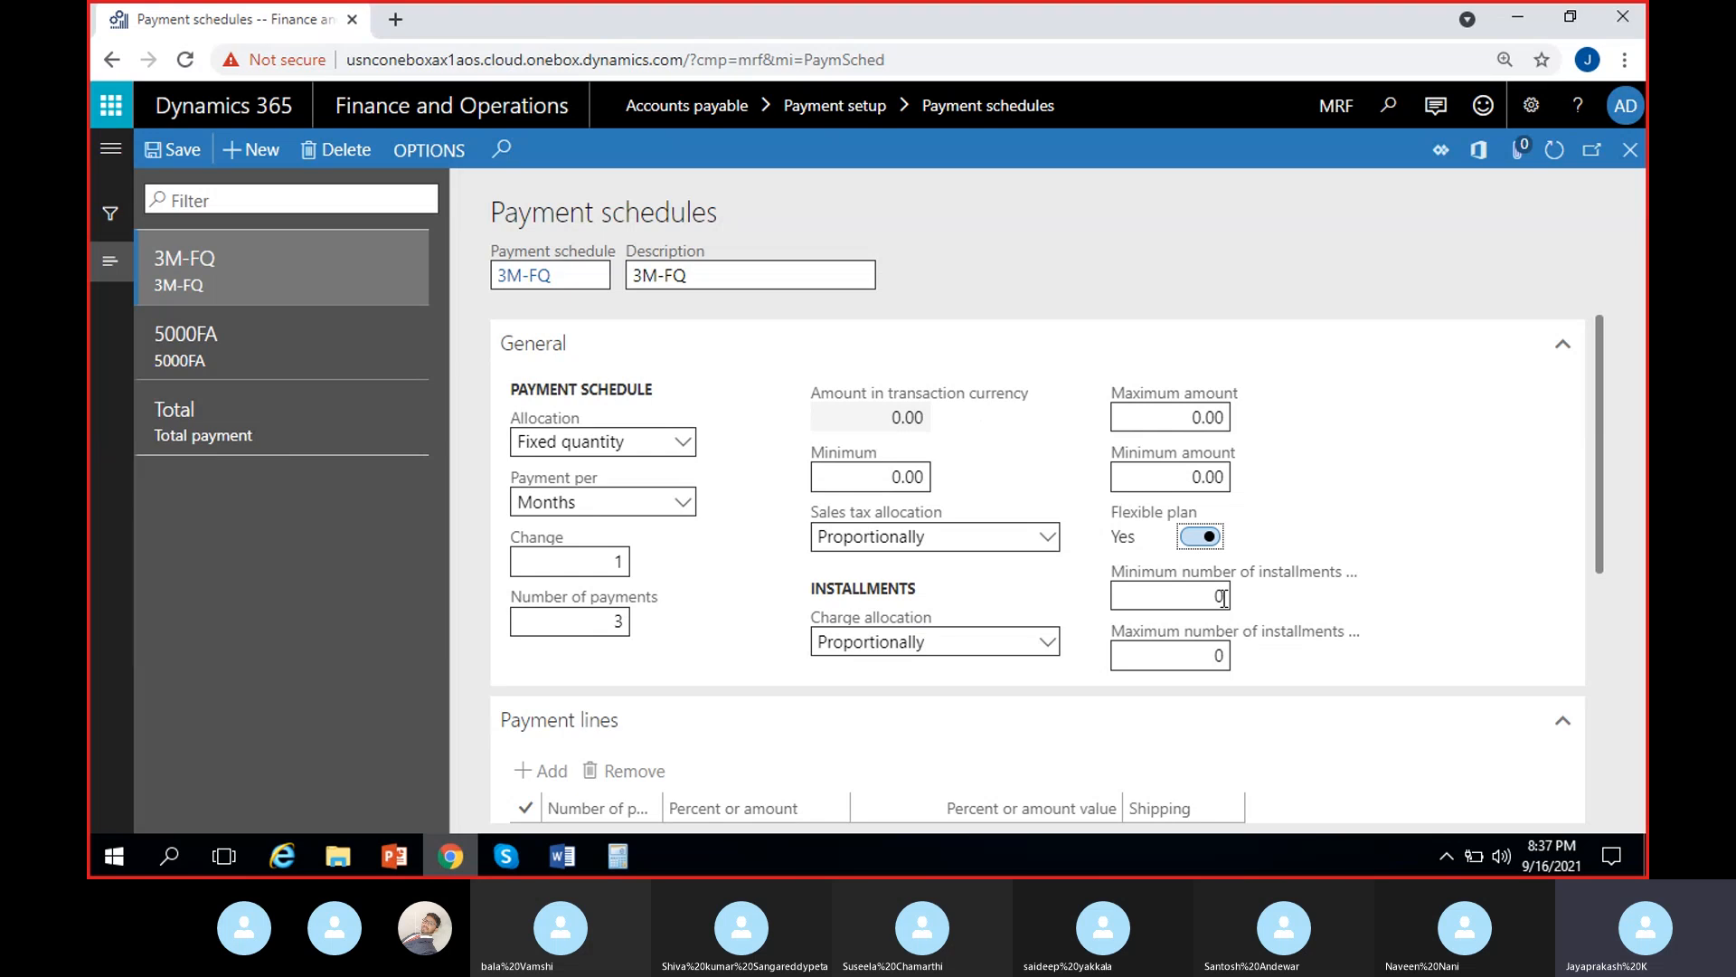
{"action": "left_click", "coordinate": [1223, 597]}
{"action": "type", "text": "2"}
{"action": "left_click", "coordinate": [1302, 584]}
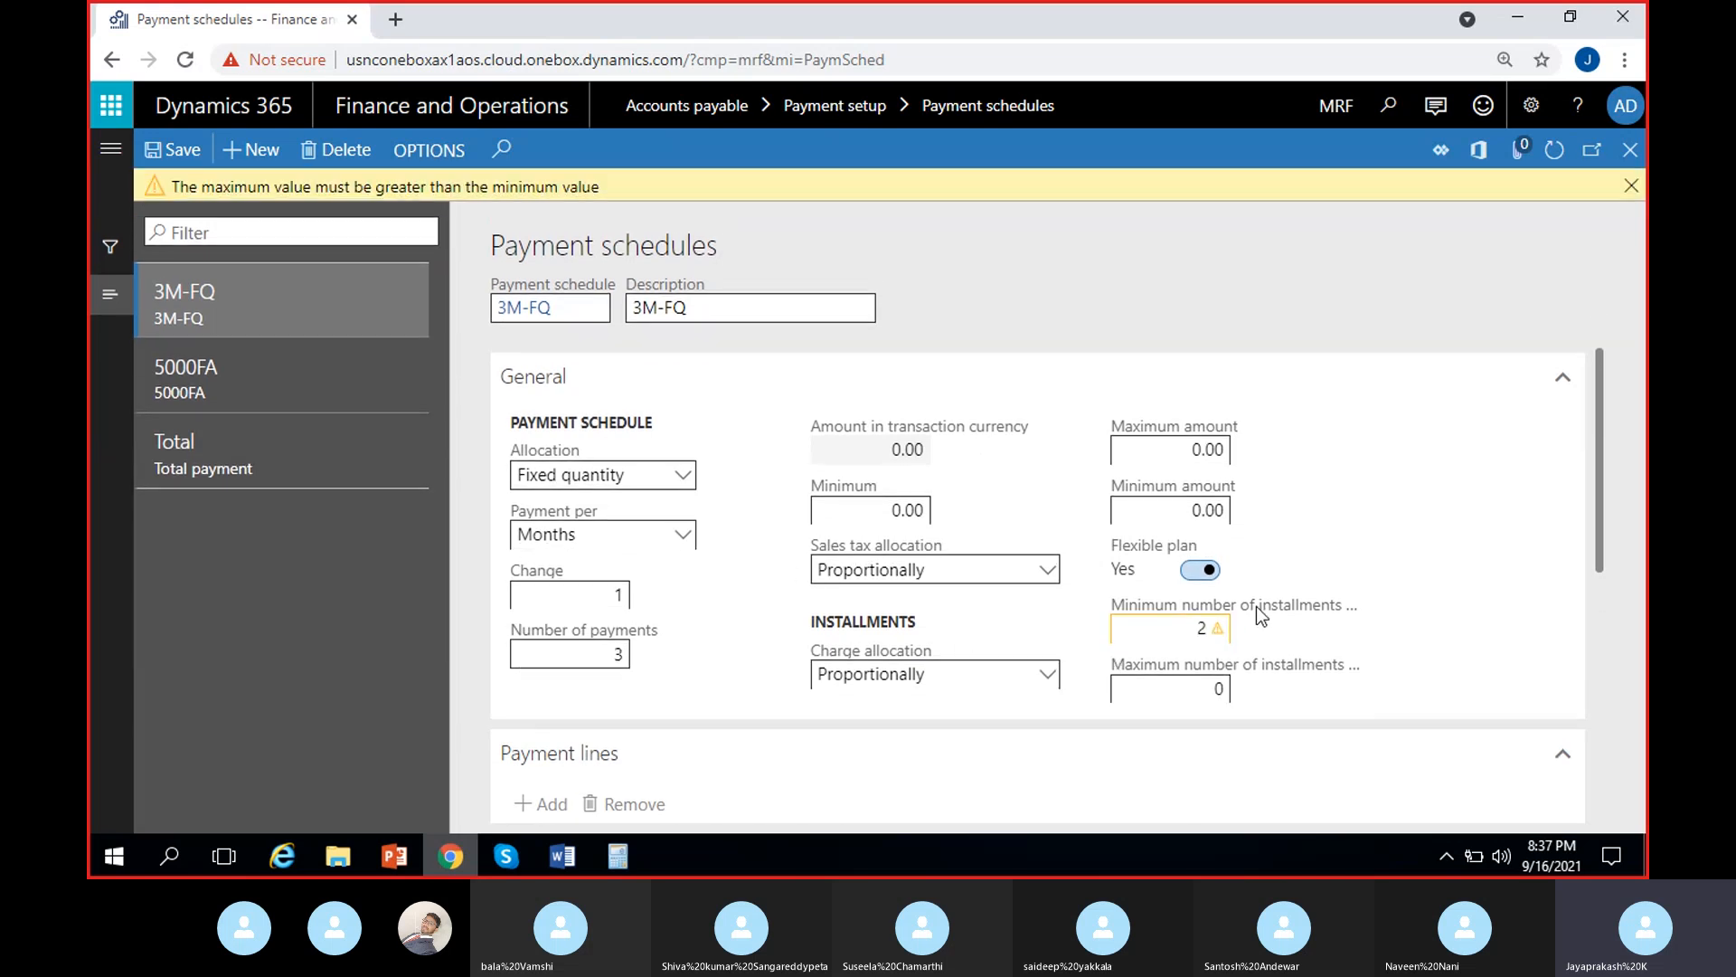
{"action": "left_click", "coordinate": [1194, 627]}
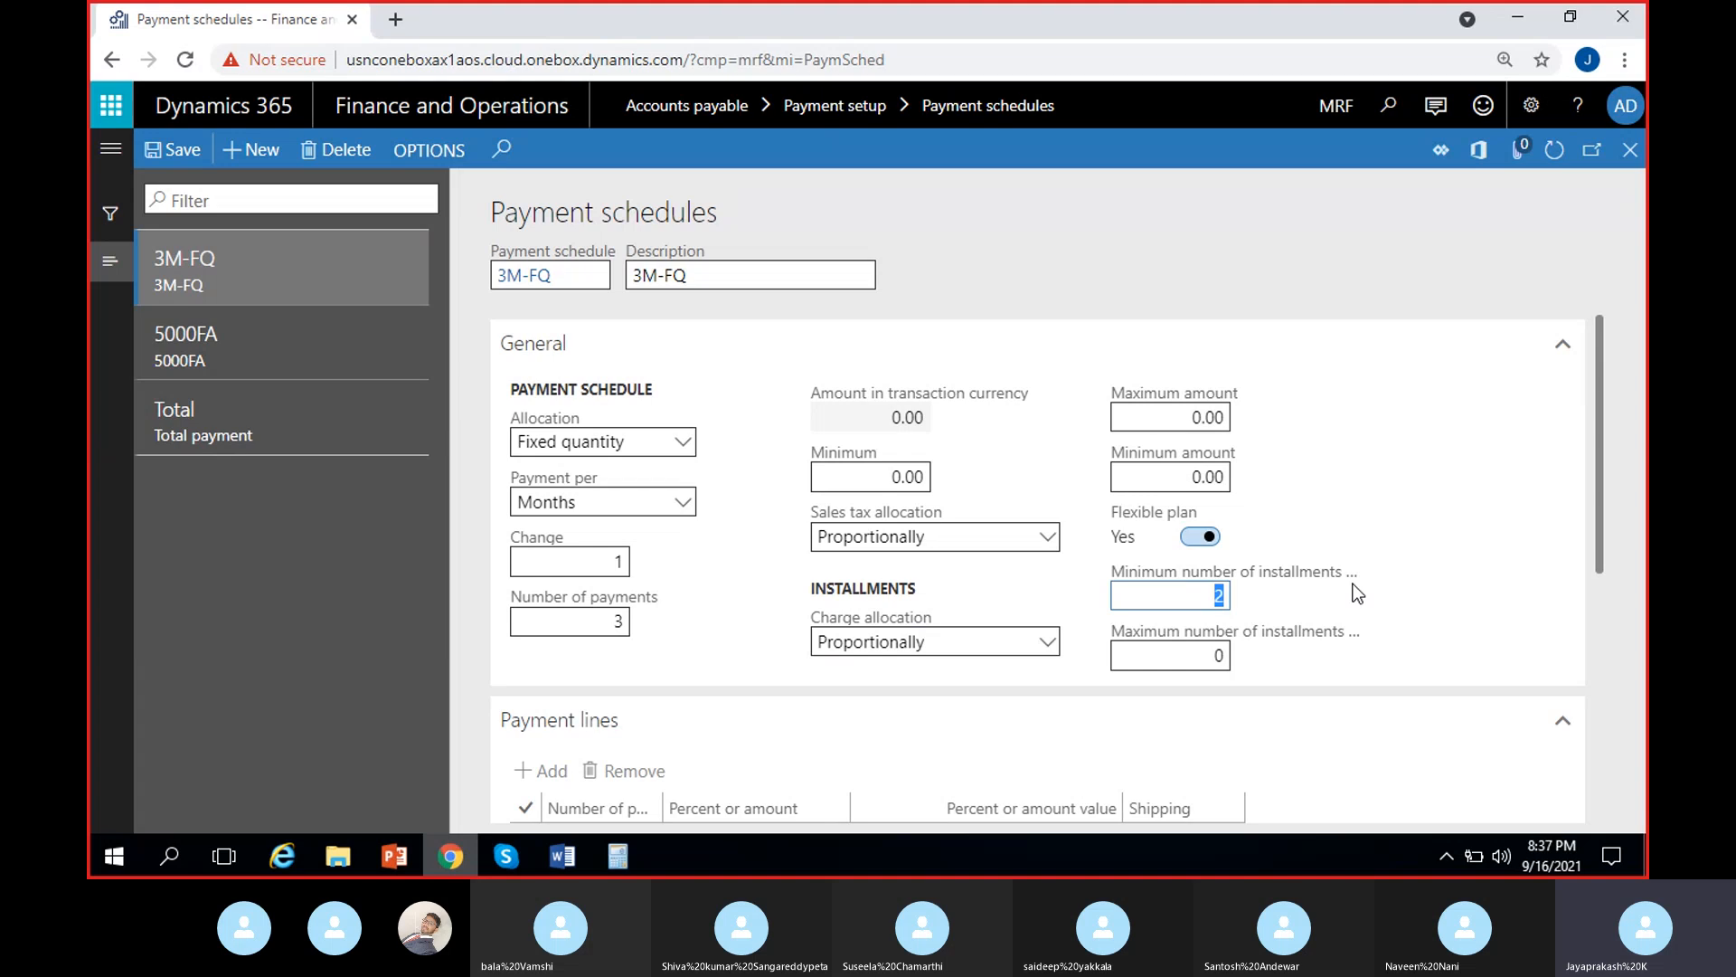
{"action": "type", "text": "0"}
{"action": "left_click", "coordinate": [1202, 651]}
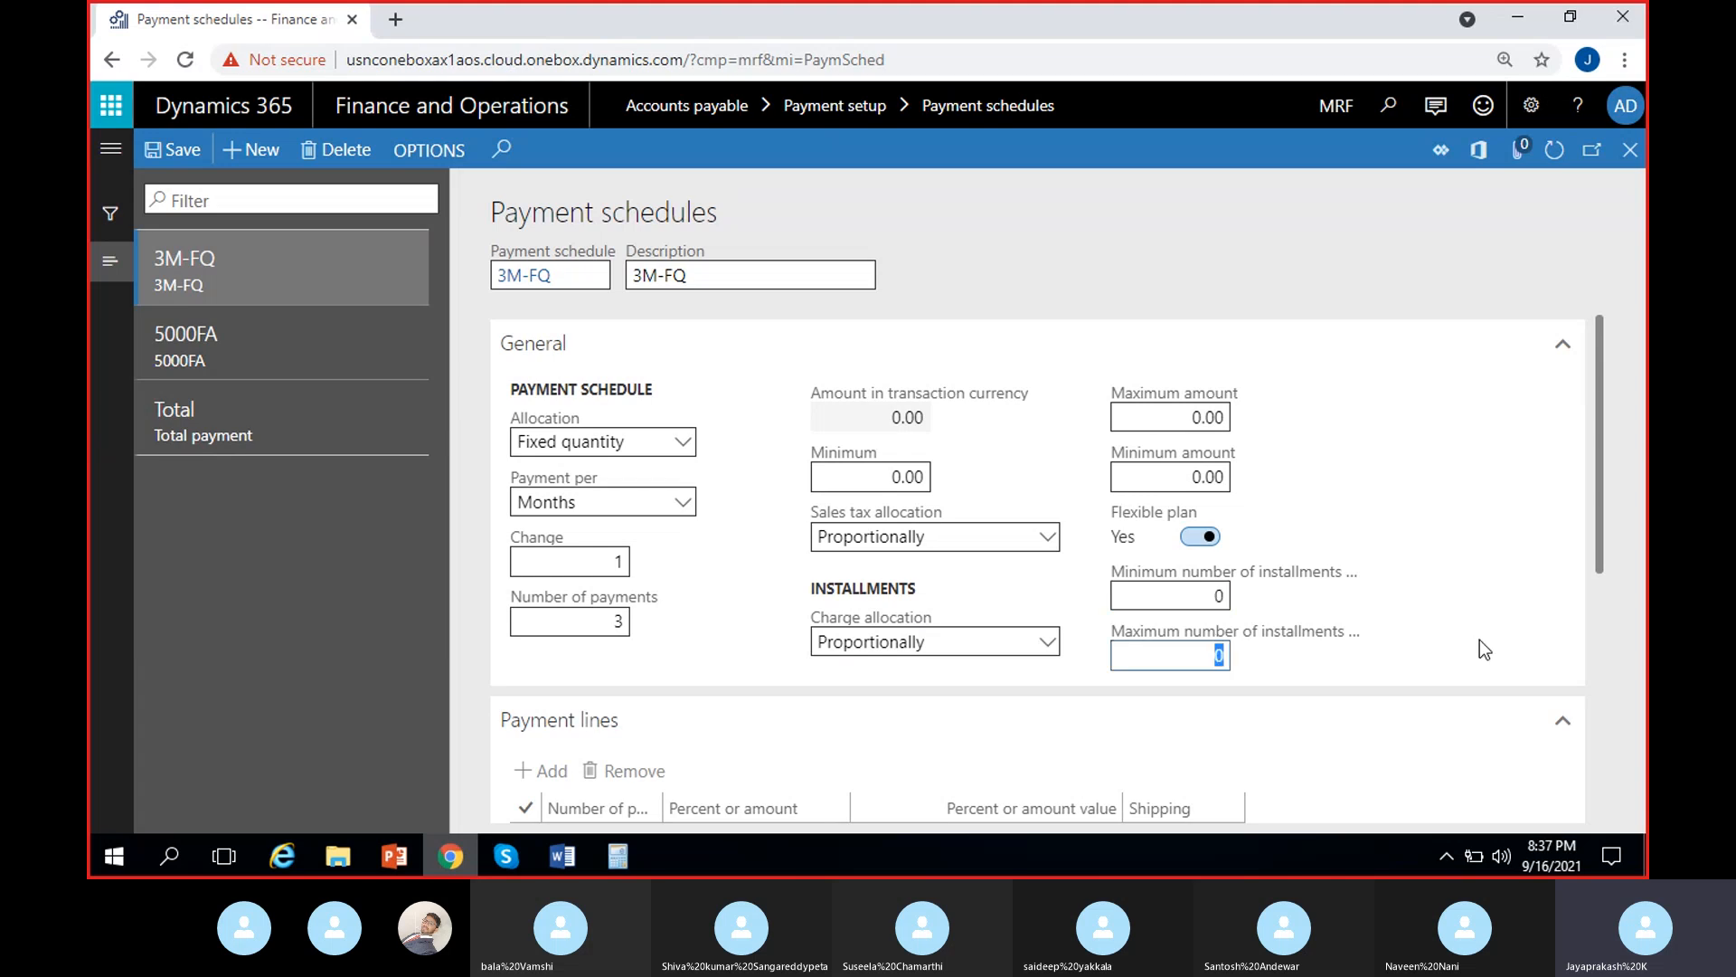
{"action": "type", "text": "4"}
{"action": "left_click", "coordinate": [1199, 593]}
{"action": "type", "text": "2"}
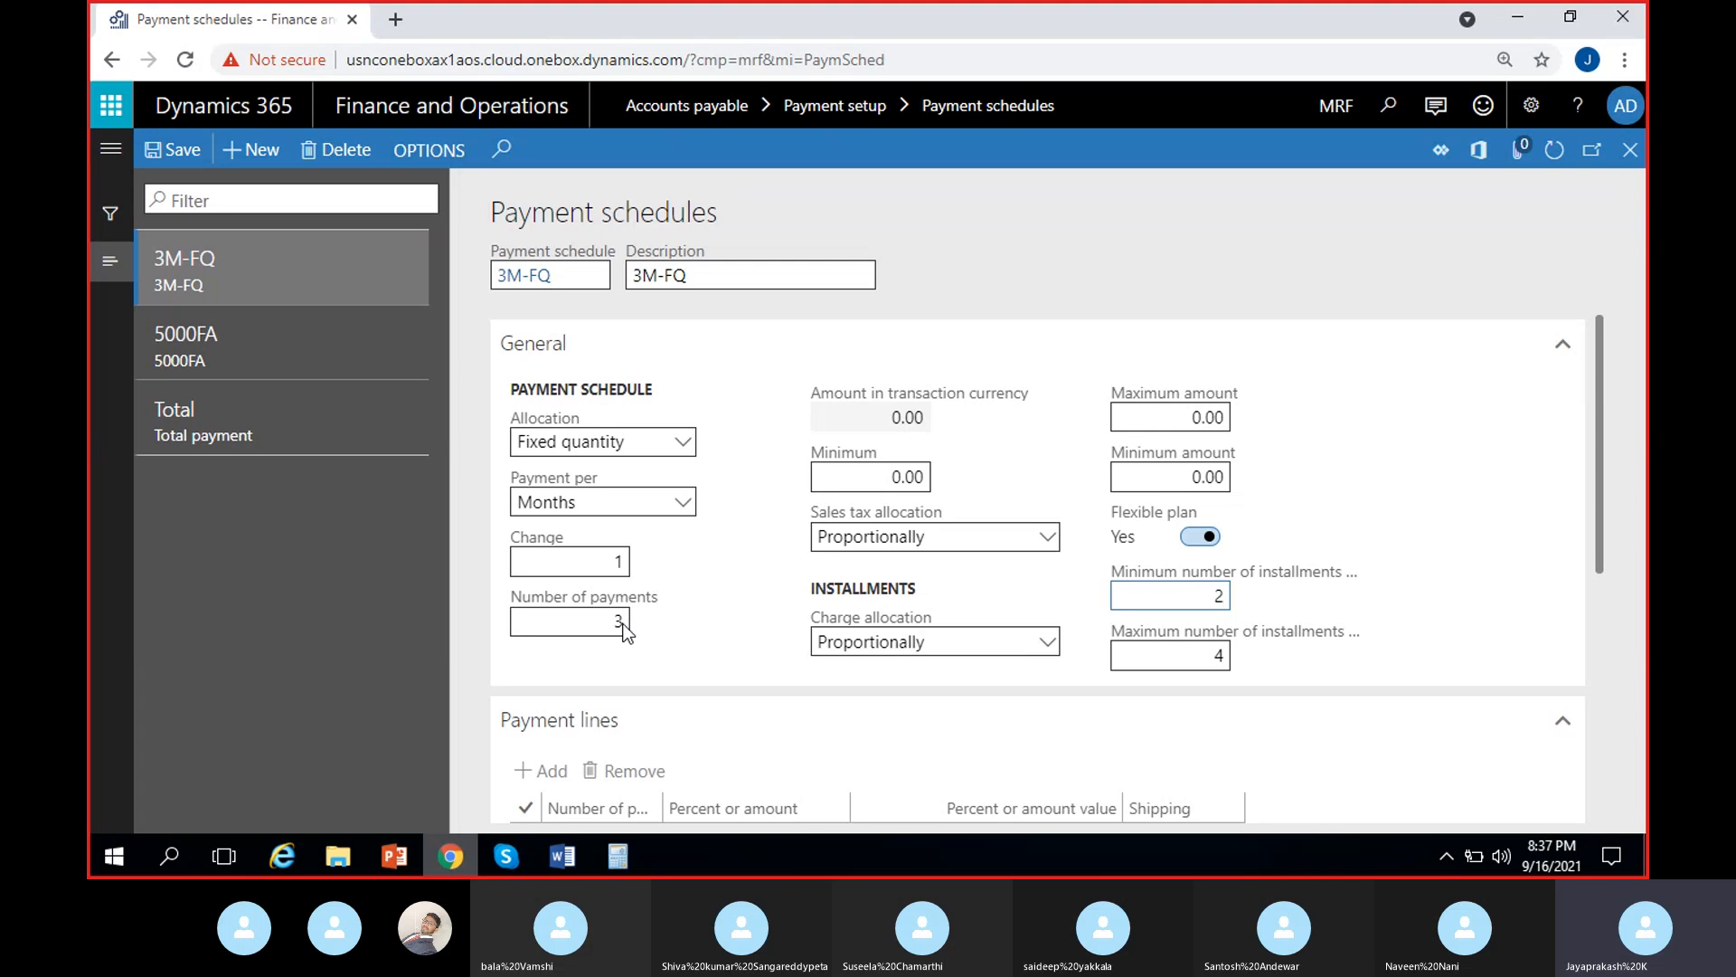
{"action": "left_click", "coordinate": [670, 653]}
- Turn off the Flexible plan for the 3M-FQ schedule
{"action": "left_click", "coordinate": [1200, 537]}
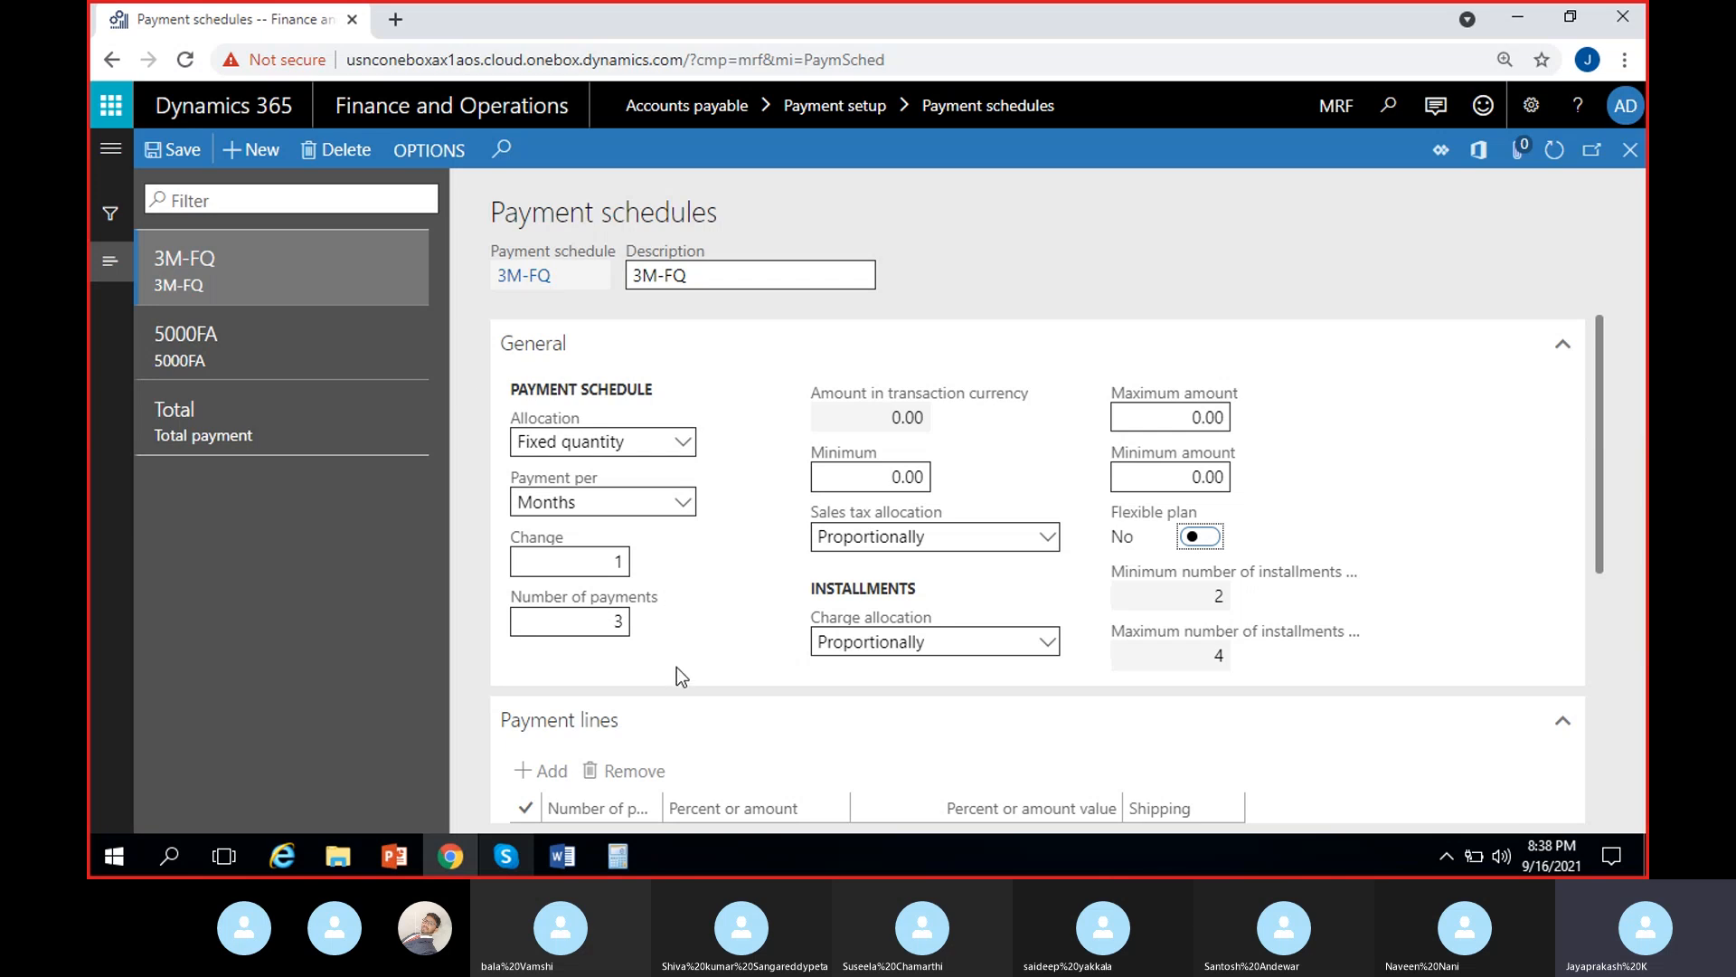
{"action": "scroll", "coordinate": [676, 665], "scroll_direction": "down", "scroll_amount": 1}
{"action": "scroll", "coordinate": [677, 666], "scroll_direction": "up", "scroll_amount": 1}
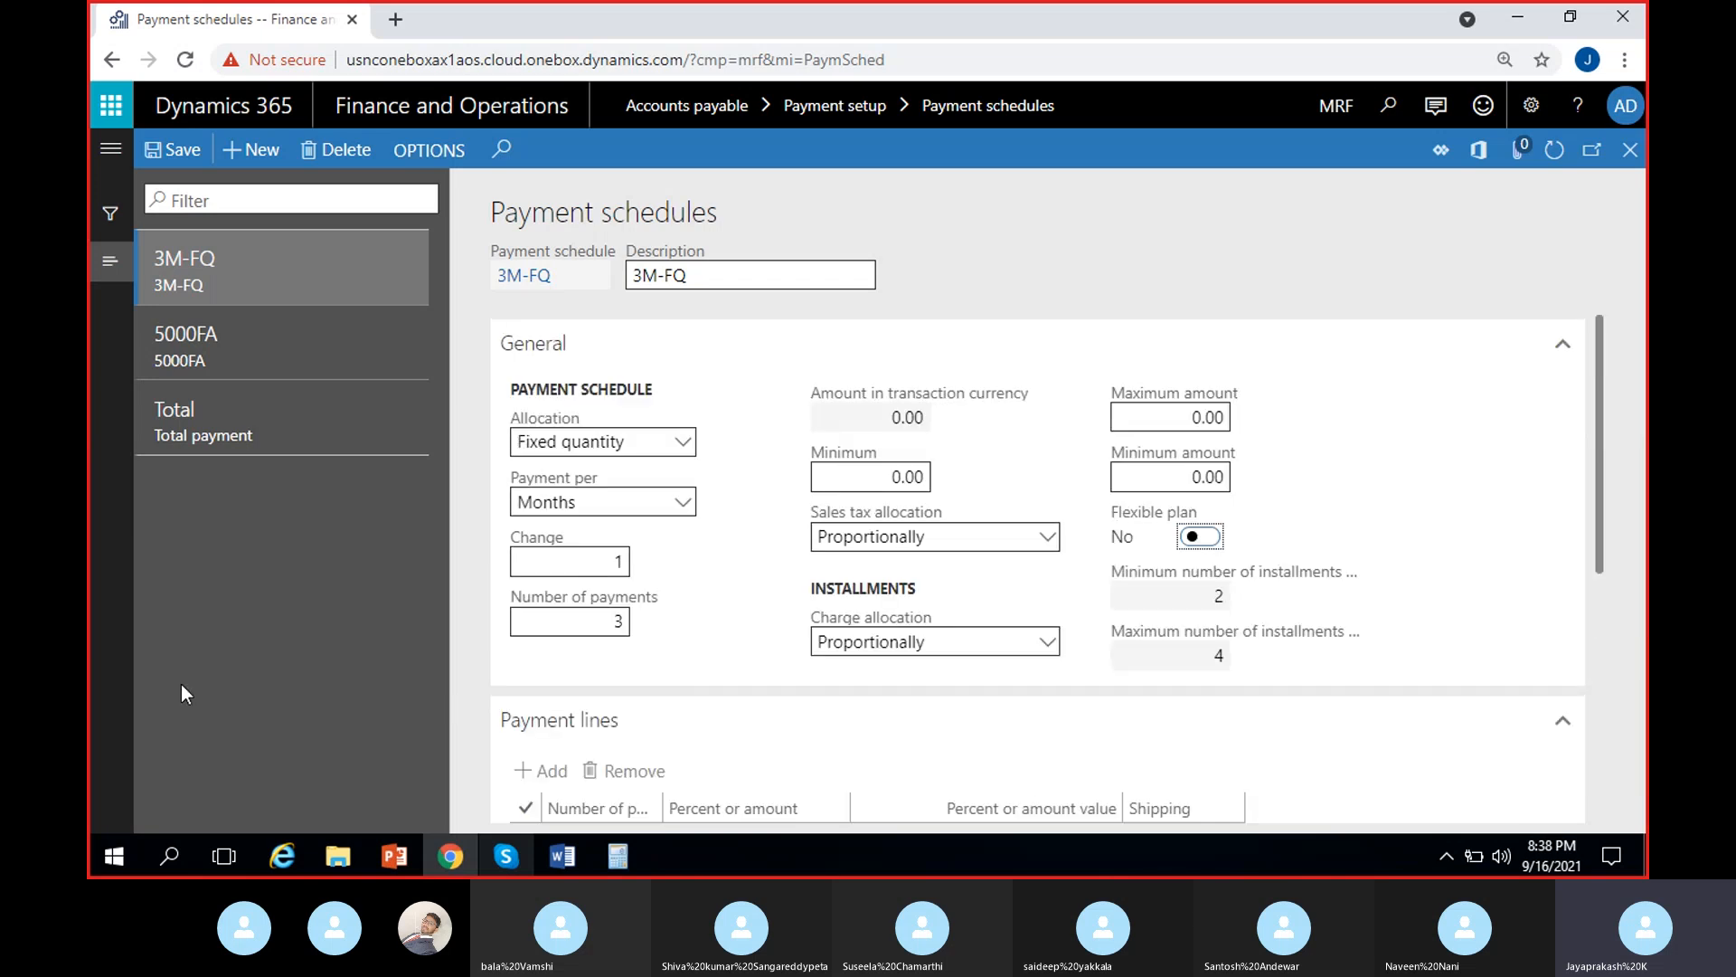
- Create a new payment schedule with the Specified allocation
{"action": "left_click", "coordinate": [251, 149]}
{"action": "left_click", "coordinate": [685, 443]}
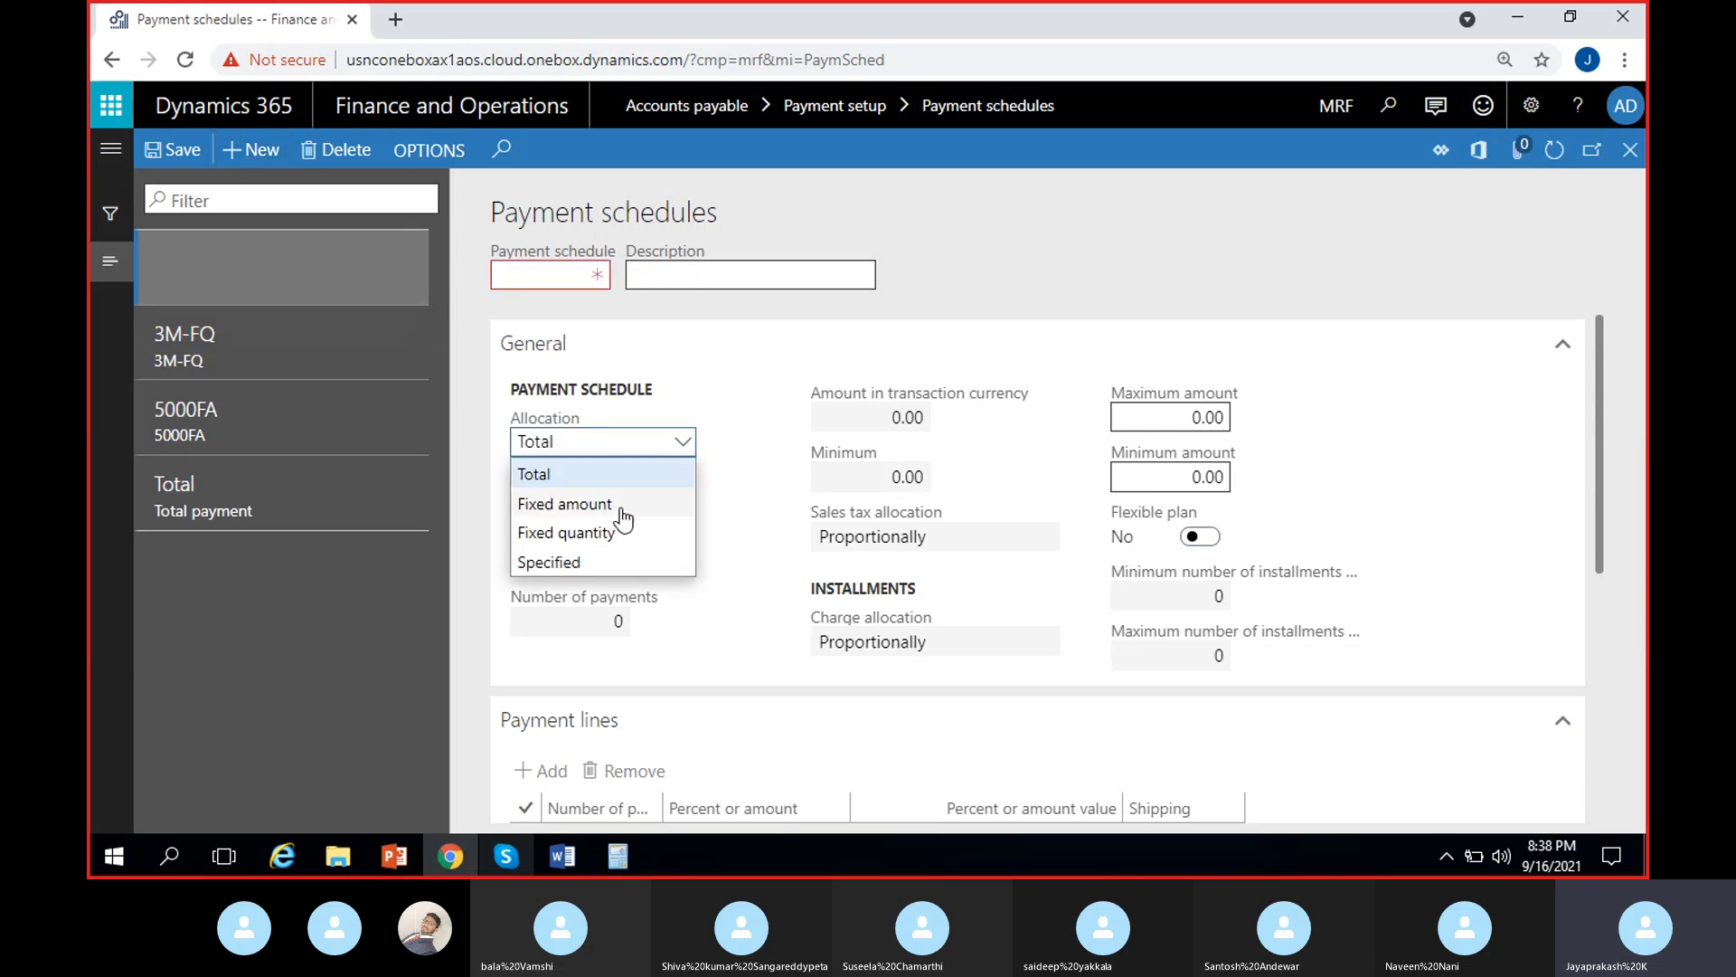
{"action": "left_click", "coordinate": [570, 562]}
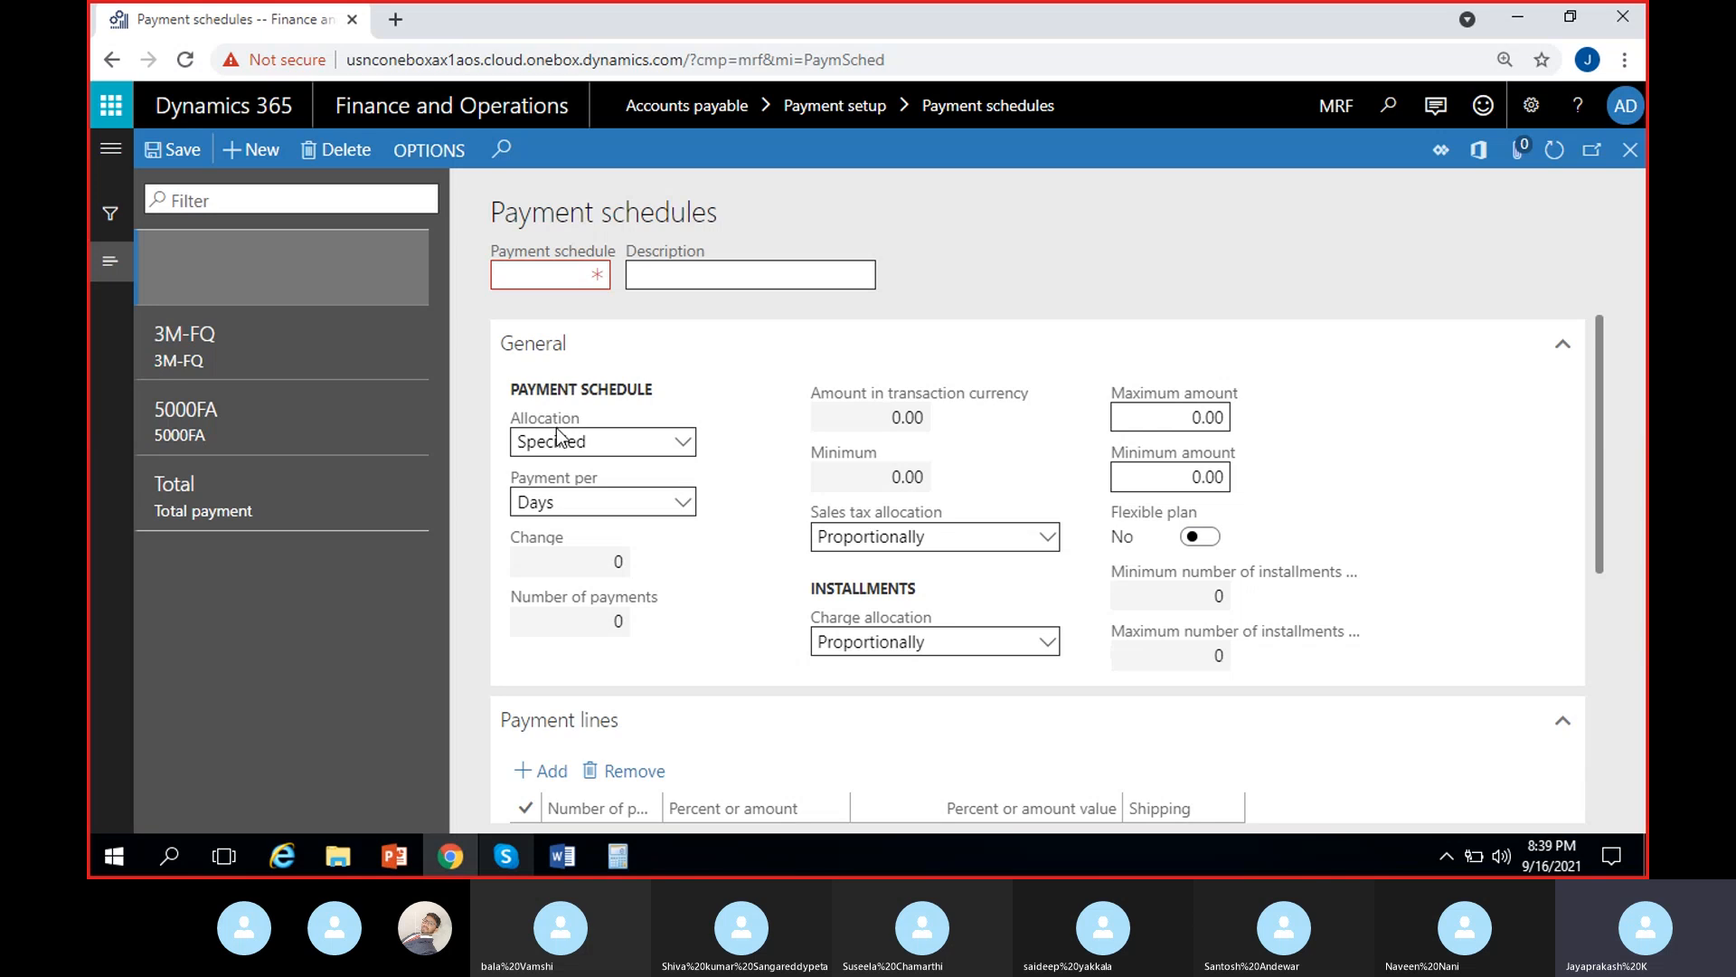
- Name the new payment schedule 5M-Specific and give it the same text as its description
{"action": "left_click", "coordinate": [534, 275]}
{"action": "type", "text": "%"}
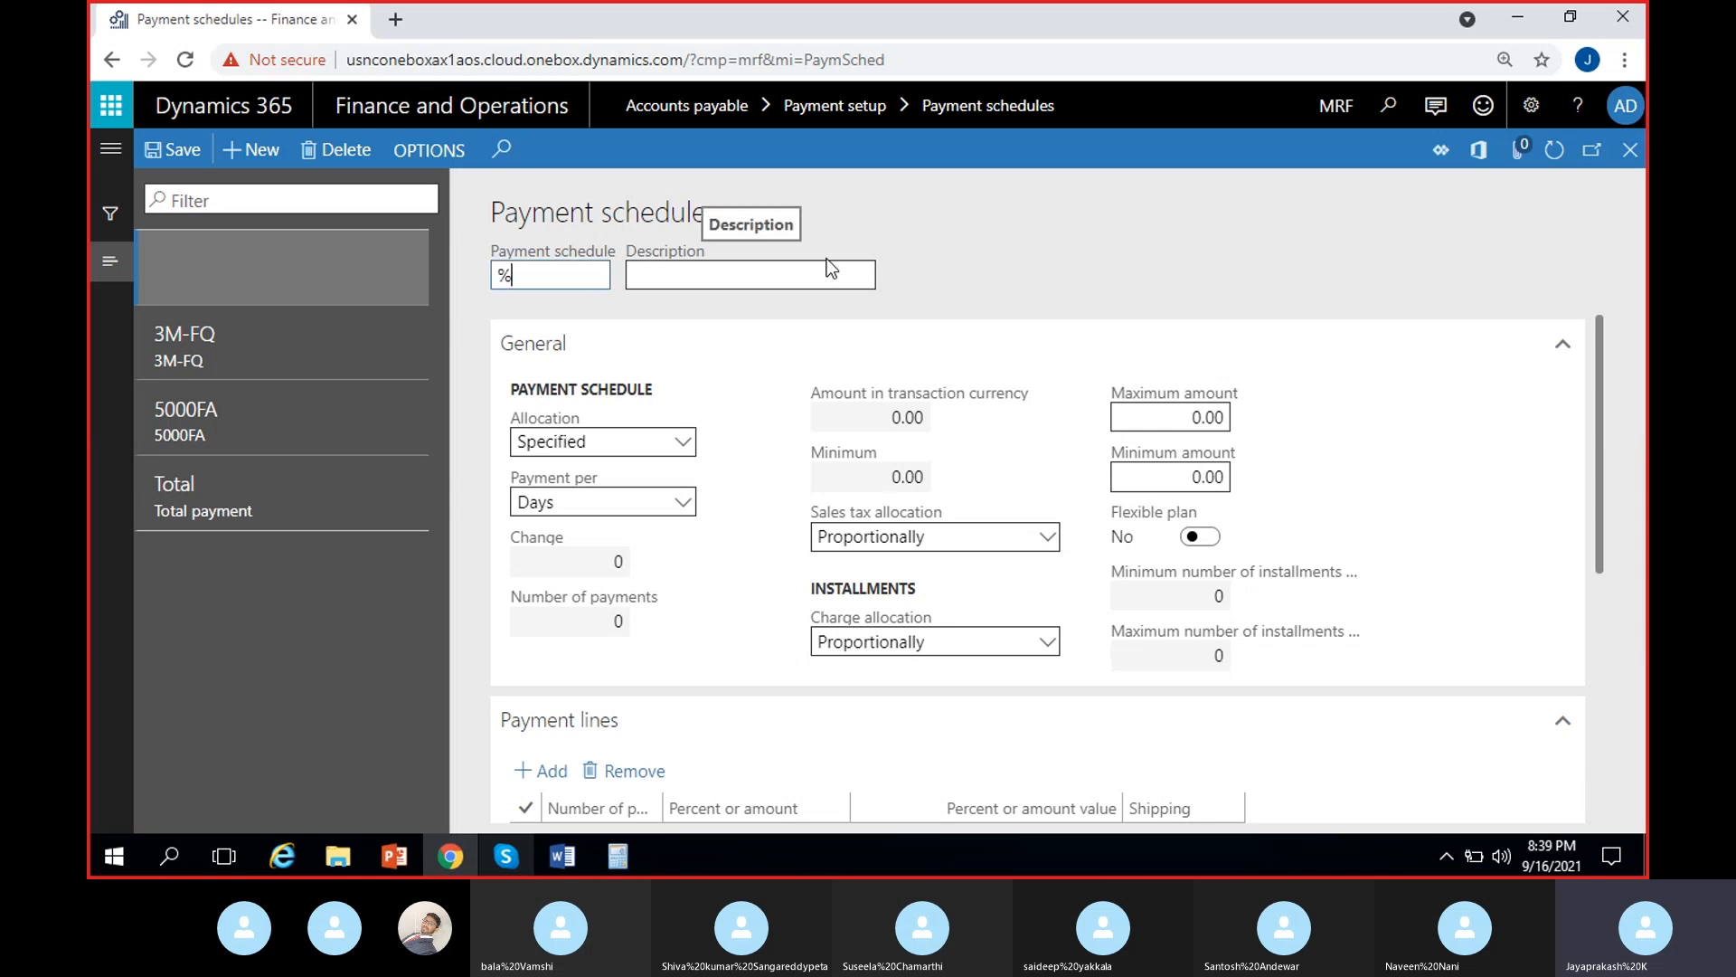
{"action": "key", "text": "BackSpace"}
{"action": "type", "text": "5M-re"}
{"action": "key", "text": "BackSpace"}
{"action": "type", "text": "Specific"}
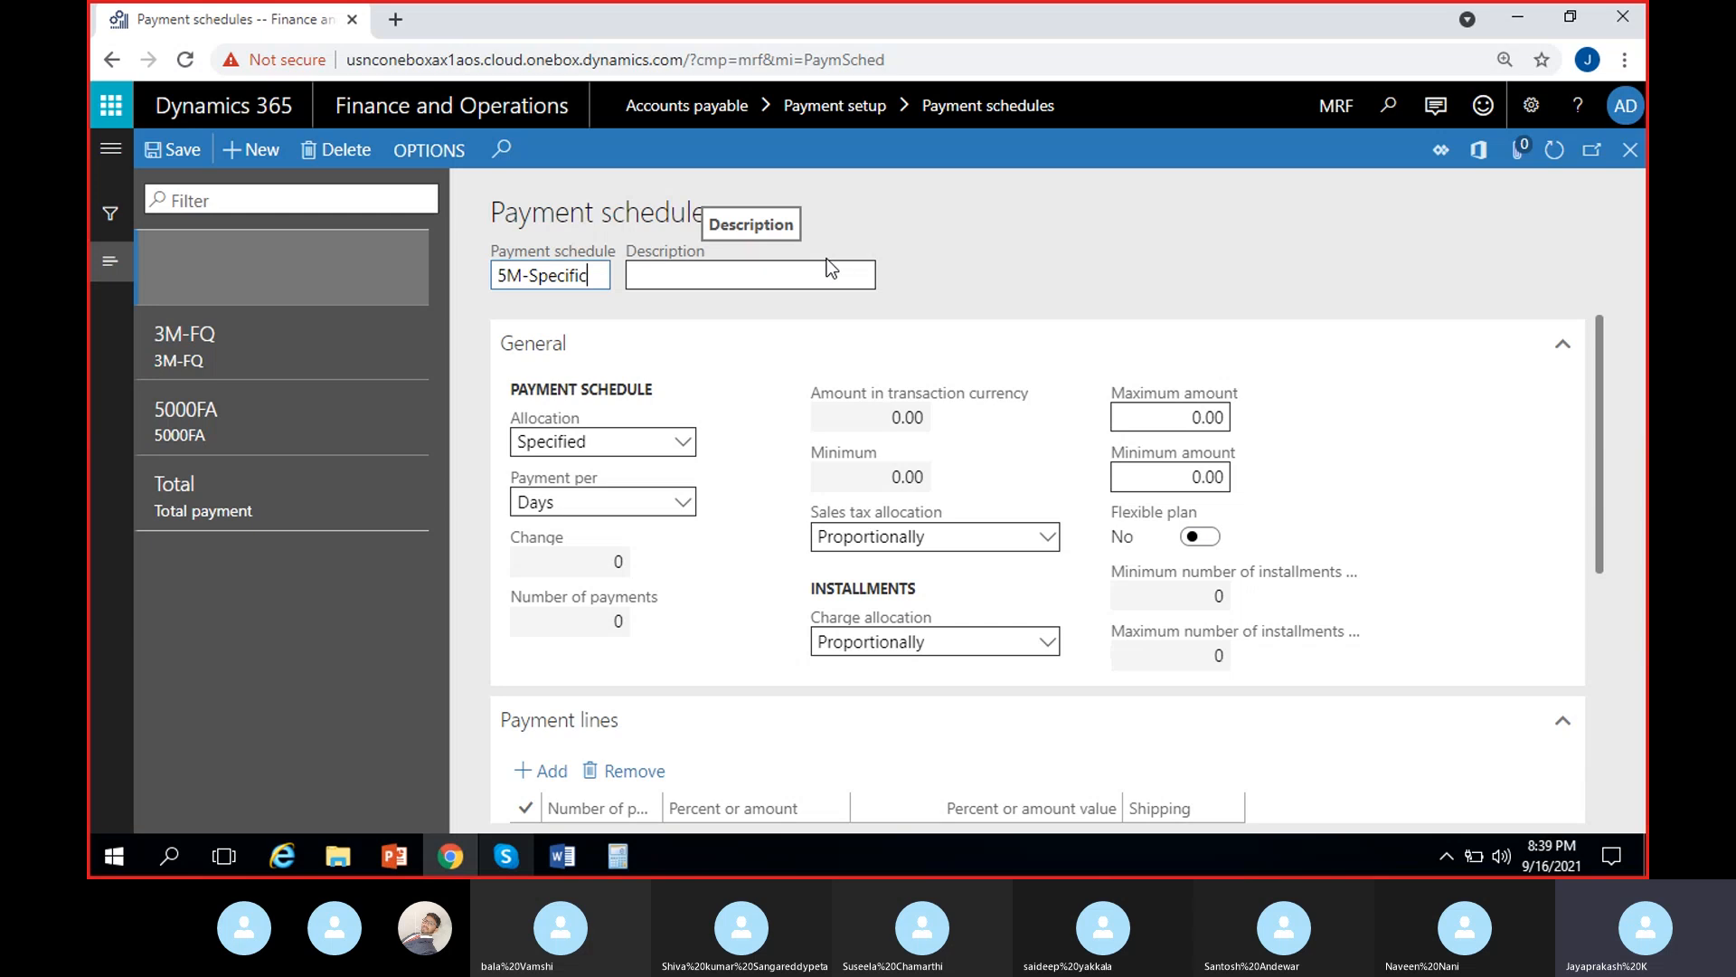
{"action": "left_click", "coordinate": [830, 269]}
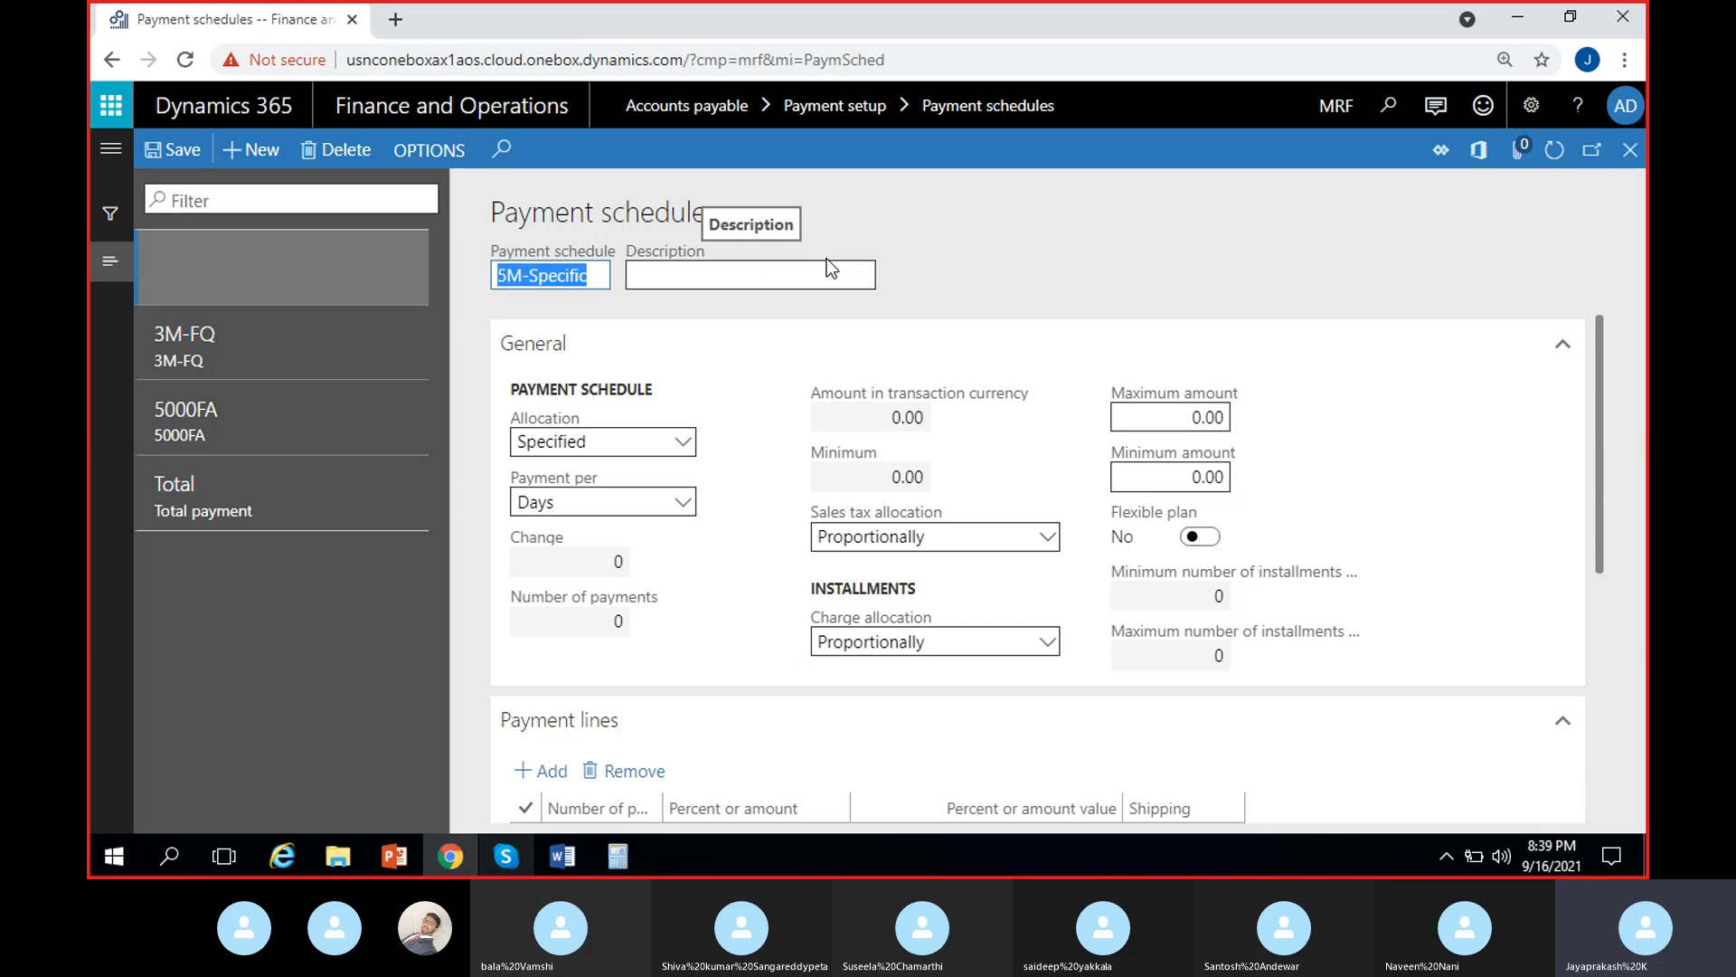
{"action": "type", "text": "5M-Specific"}
{"action": "left_click", "coordinate": [998, 273]}
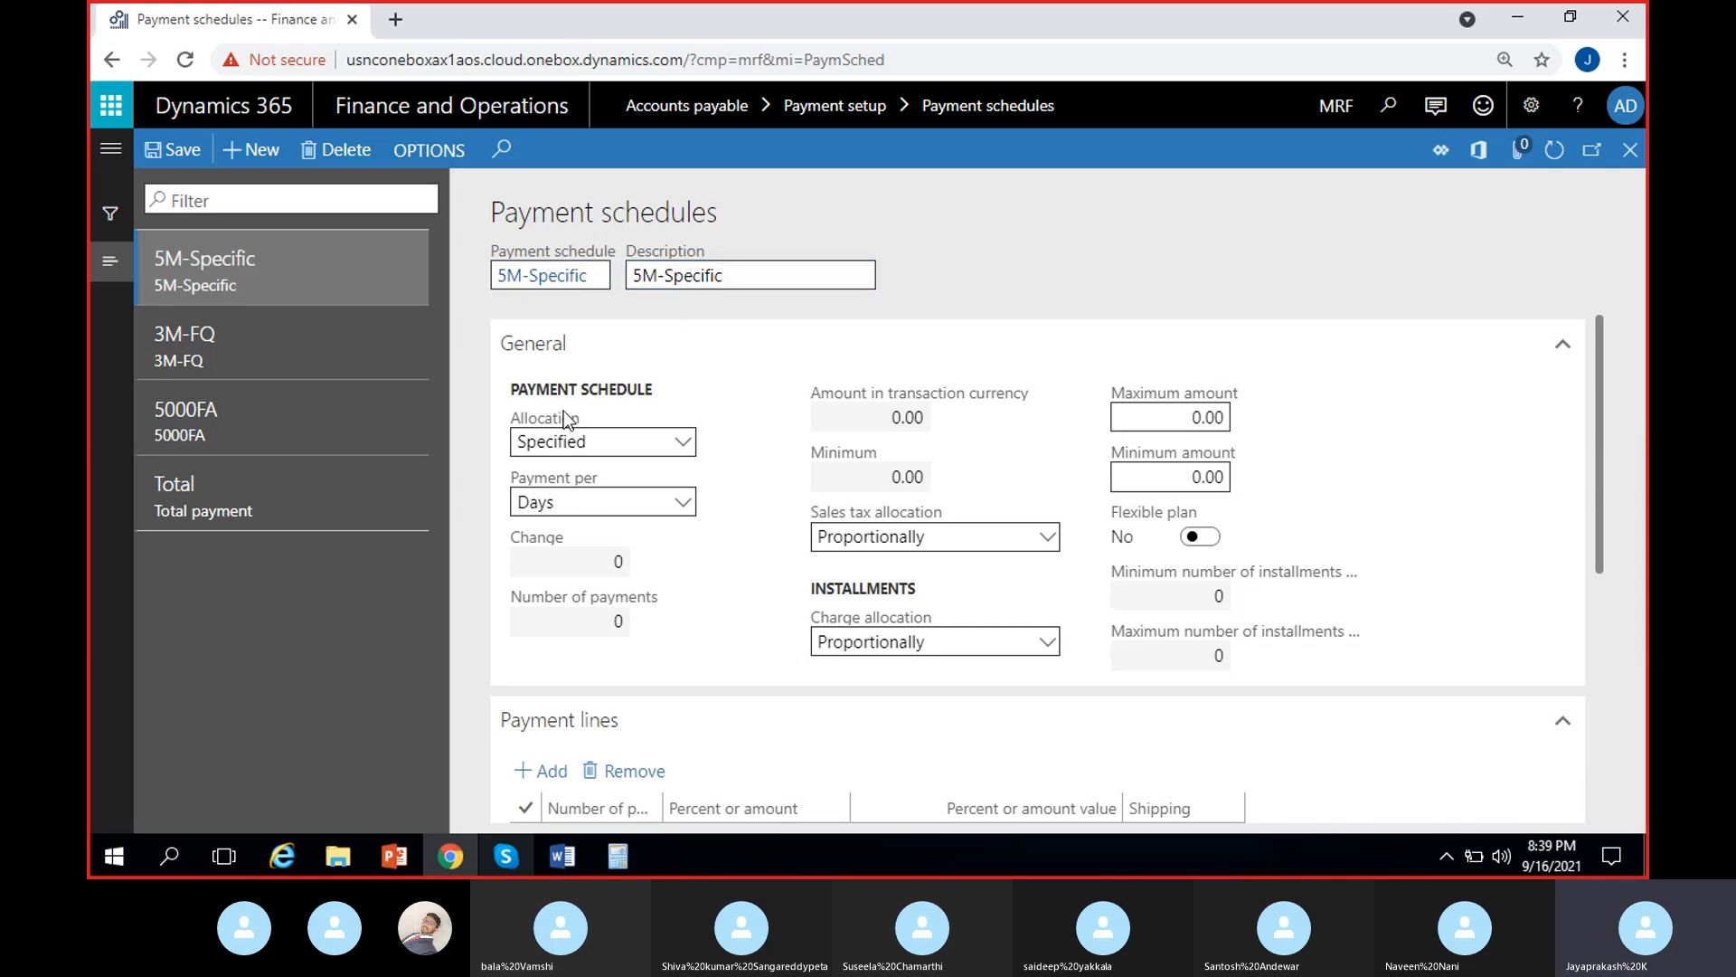
- Set the 5M-Specific schedule's Payment per to Months
{"action": "left_click", "coordinate": [682, 502]}
{"action": "left_click", "coordinate": [568, 564]}
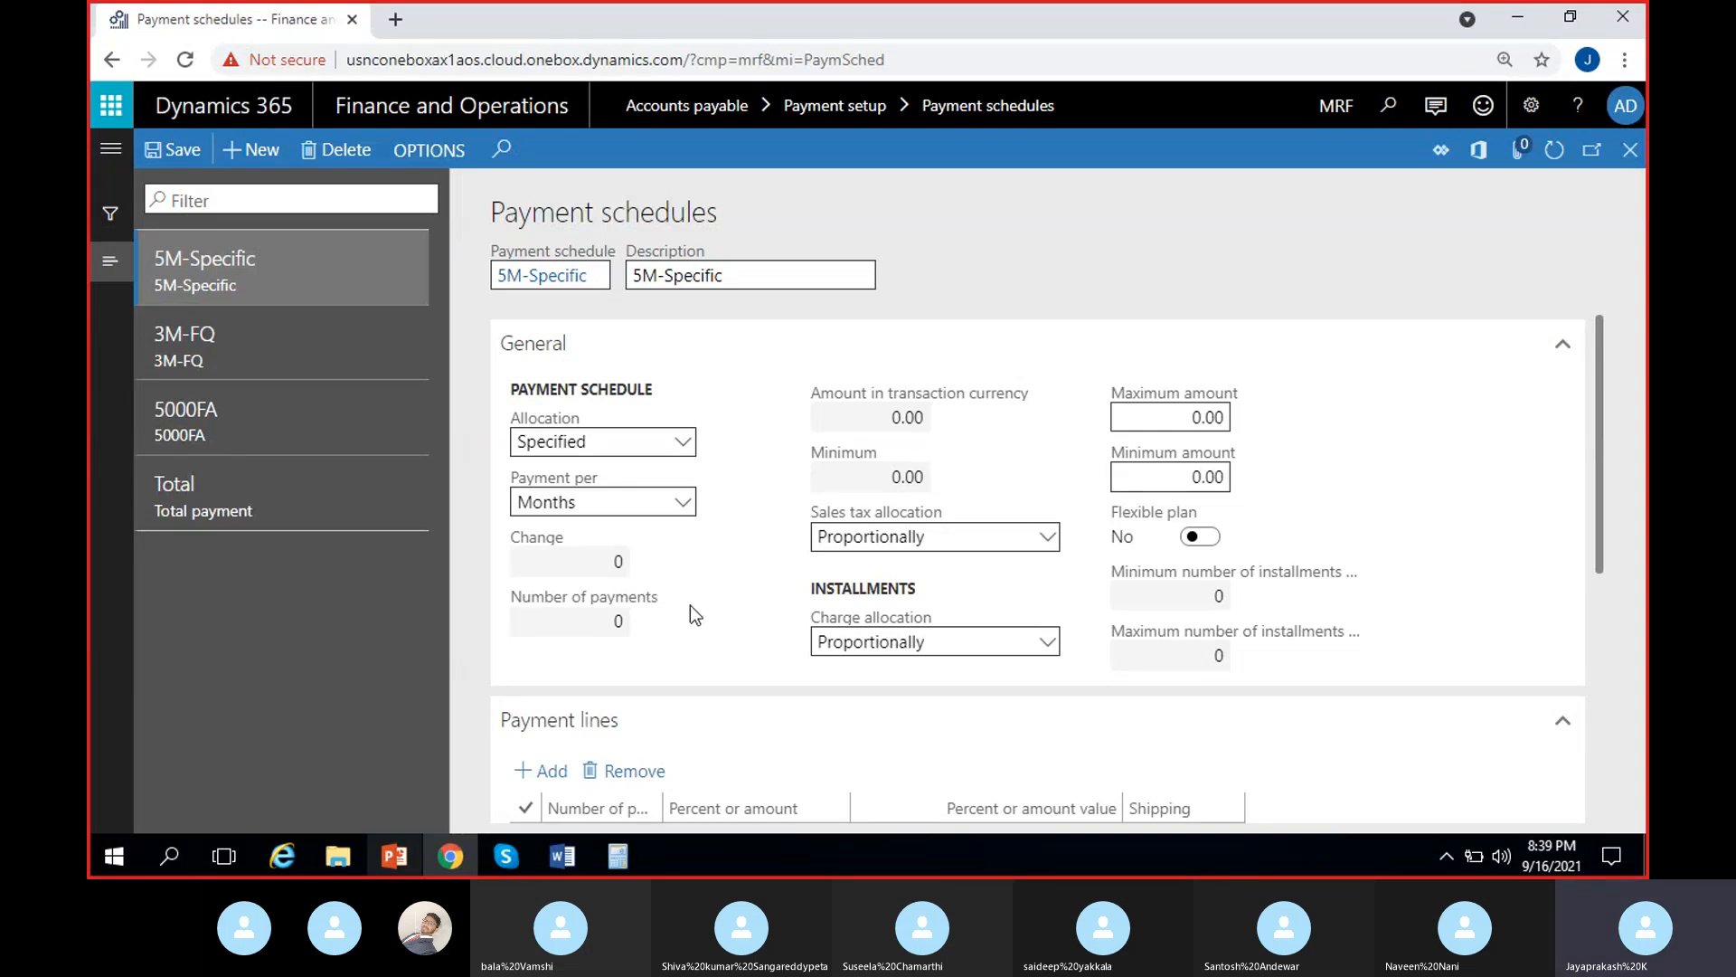
{"action": "scroll", "coordinate": [690, 624], "scroll_direction": "down", "scroll_amount": 1}
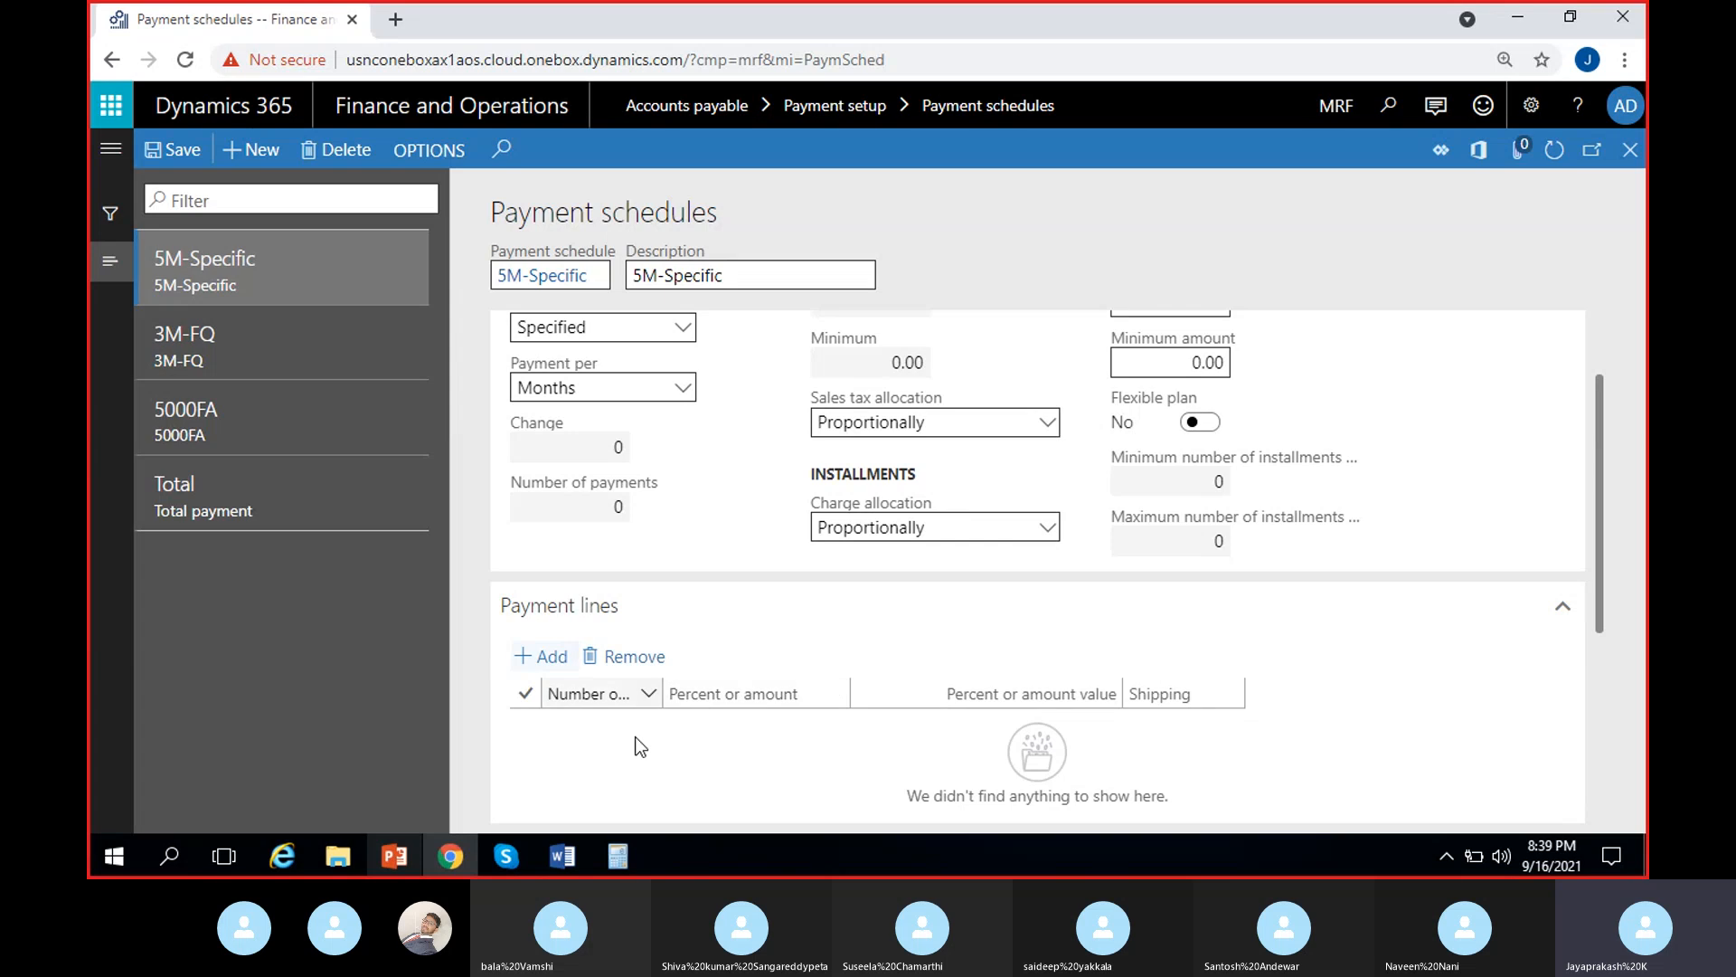
{"action": "scroll", "coordinate": [633, 639], "scroll_direction": "up", "scroll_amount": 1}
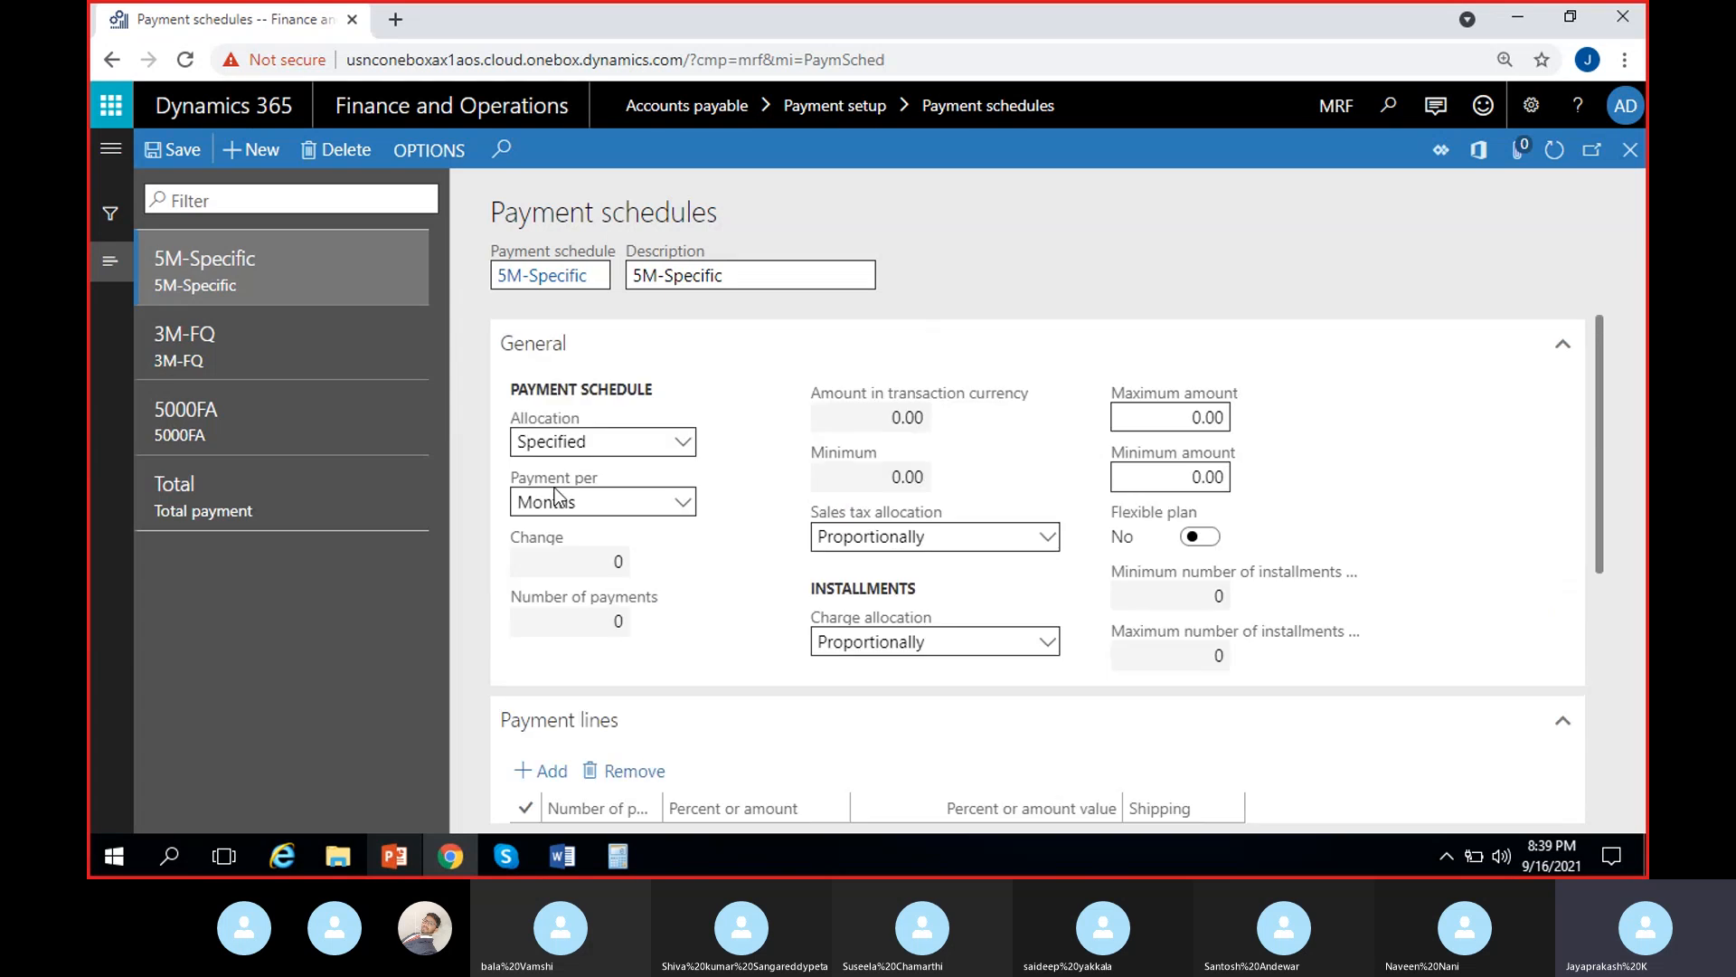
- Add a payment line to the 5M-Specific schedule for payment 1 at 30 percent
{"action": "scroll", "coordinate": [691, 666], "scroll_direction": "down", "scroll_amount": 2}
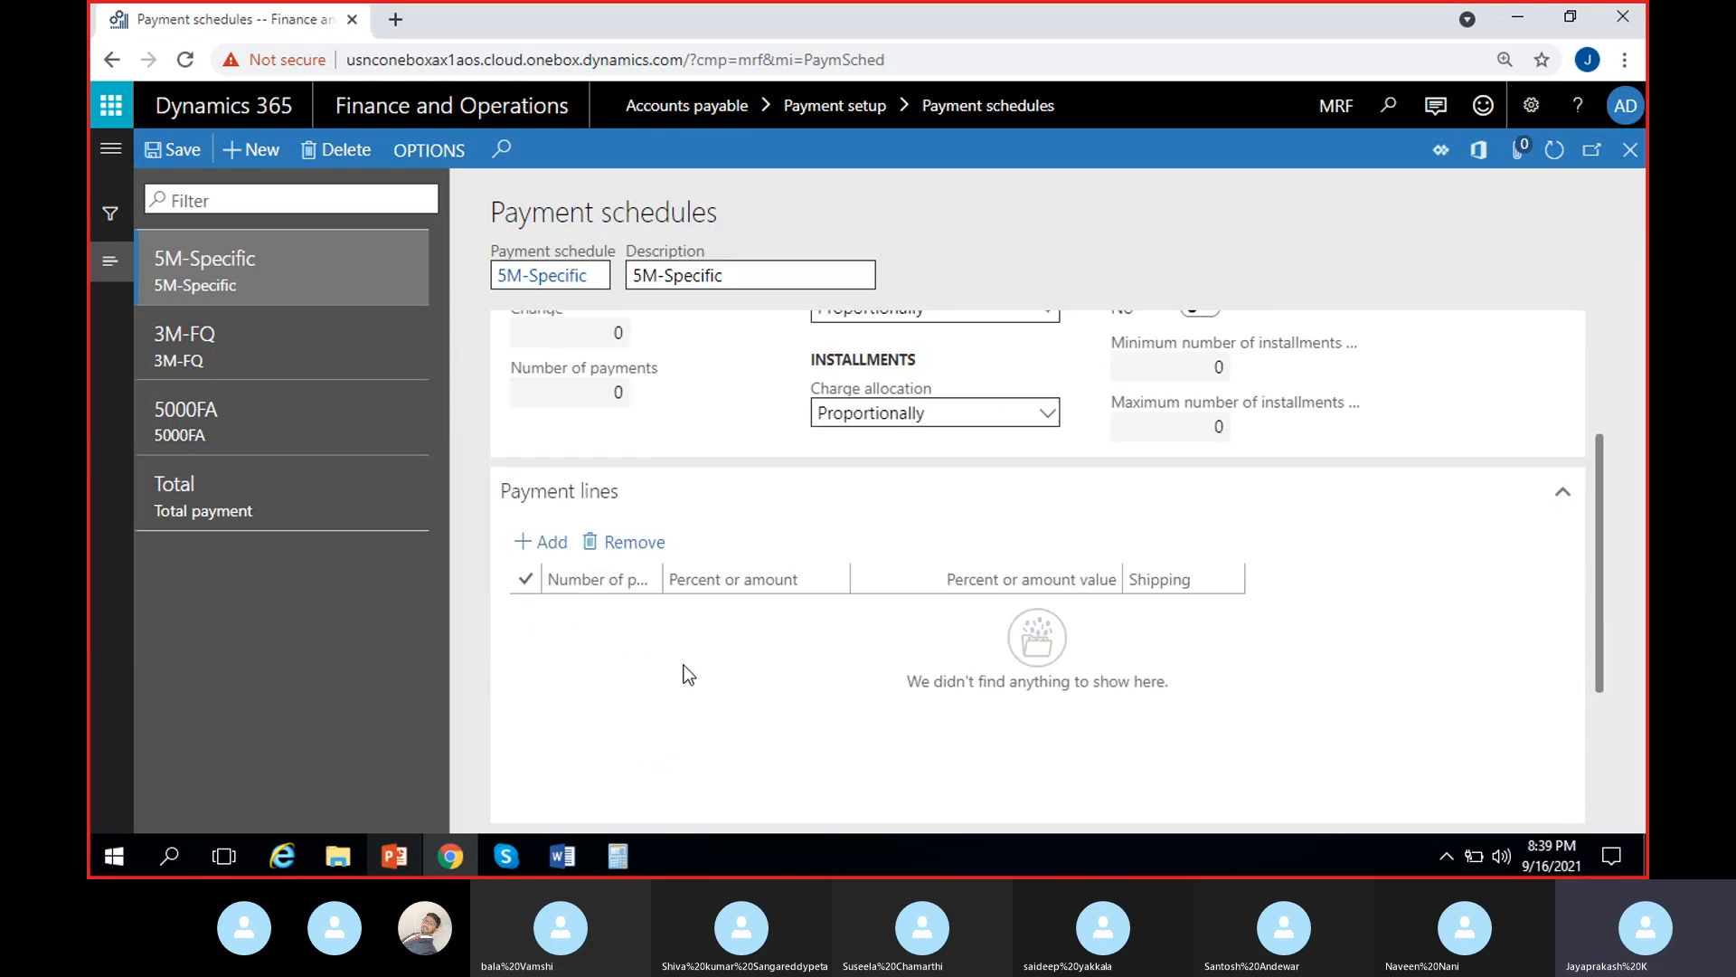
{"action": "left_click", "coordinate": [534, 542]}
{"action": "left_click", "coordinate": [624, 615]}
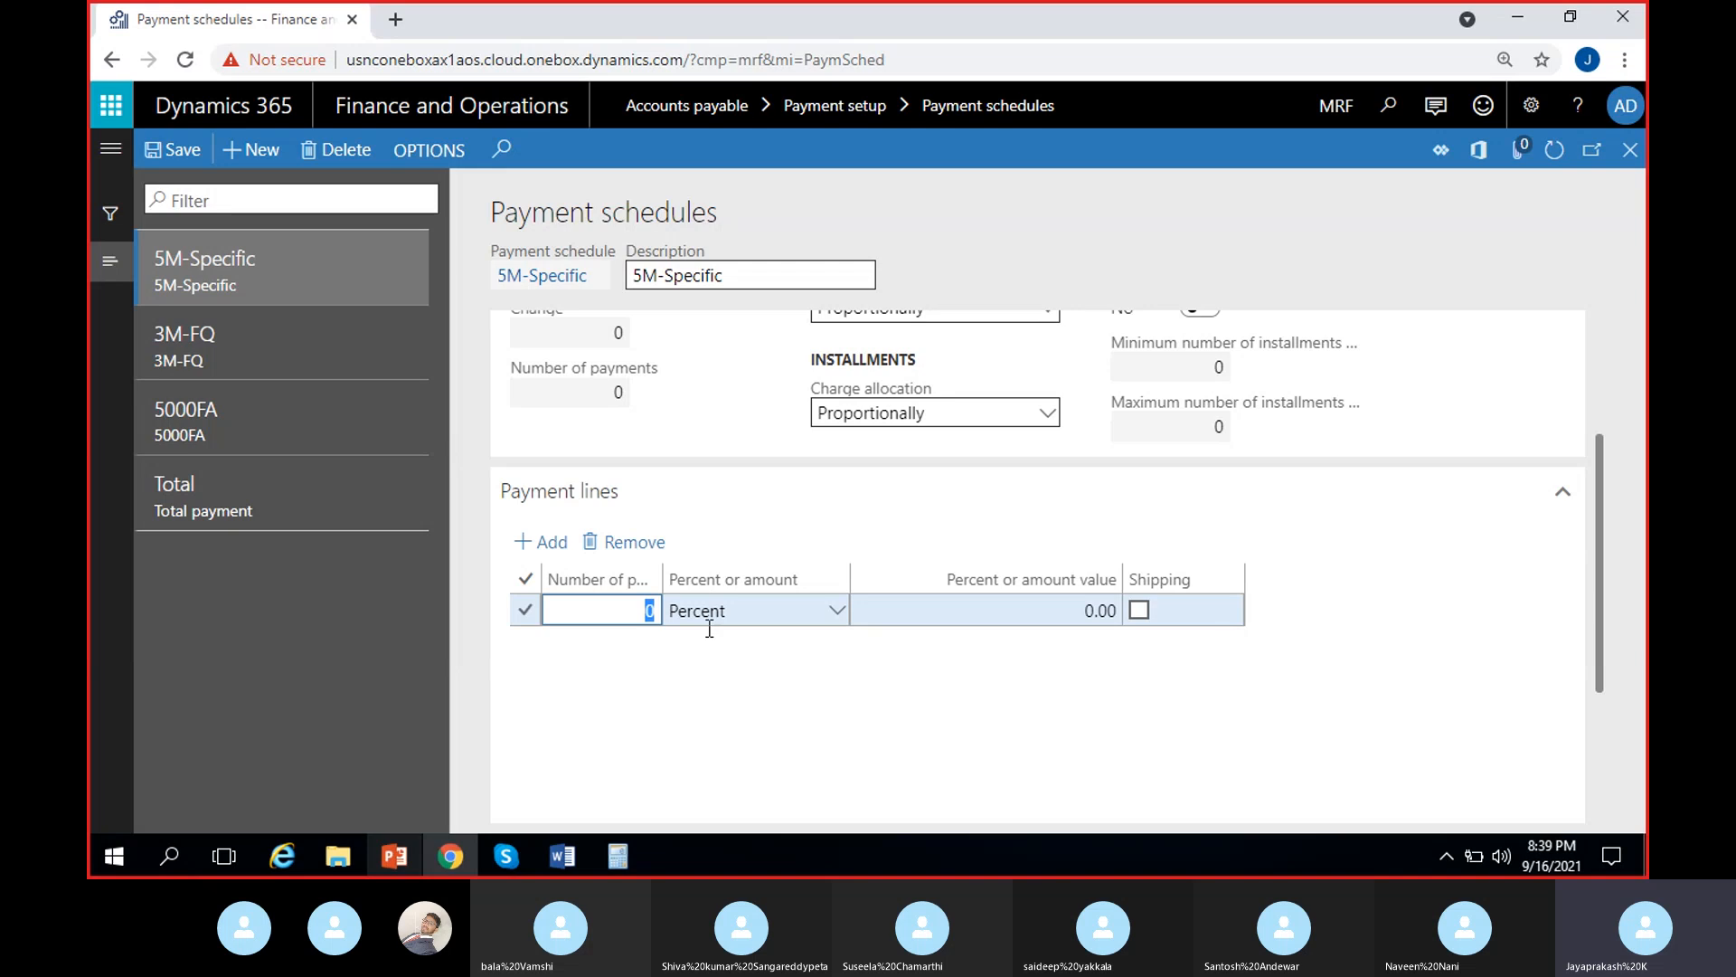
{"action": "type", "text": "1"}
{"action": "left_click", "coordinate": [1040, 604]}
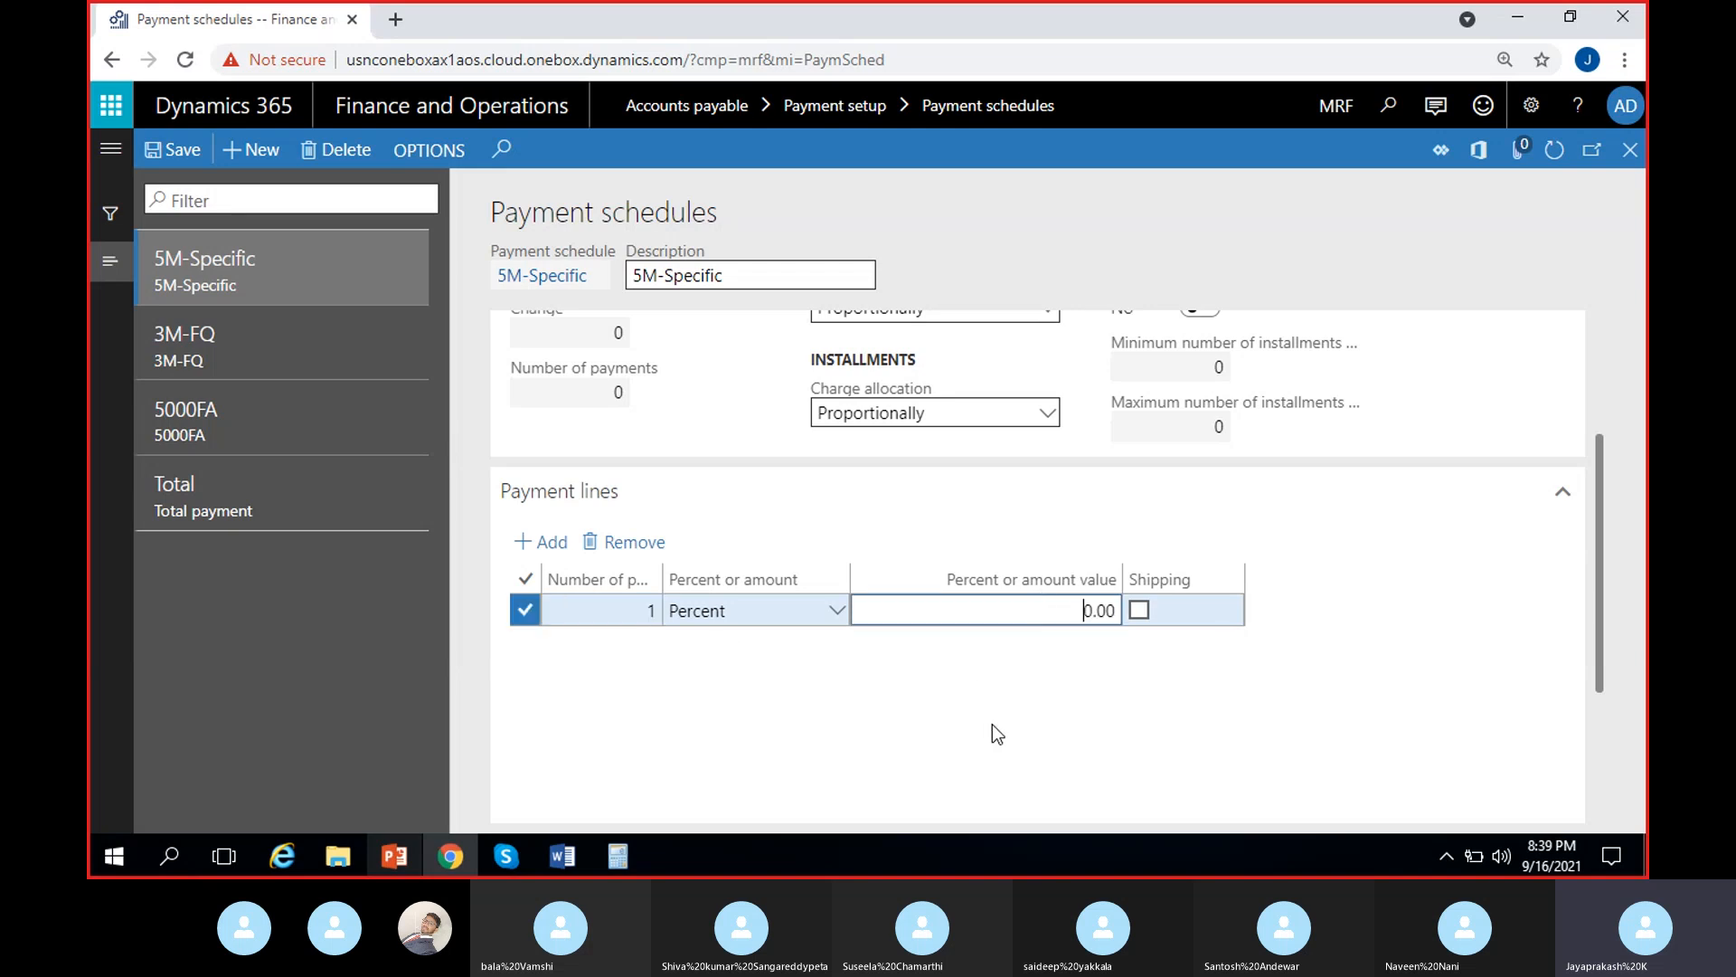
{"action": "type", "text": "3"}
- Add a payment line to the 5M-Specific schedule for payment 2 at 25 percent
{"action": "left_click", "coordinate": [542, 542]}
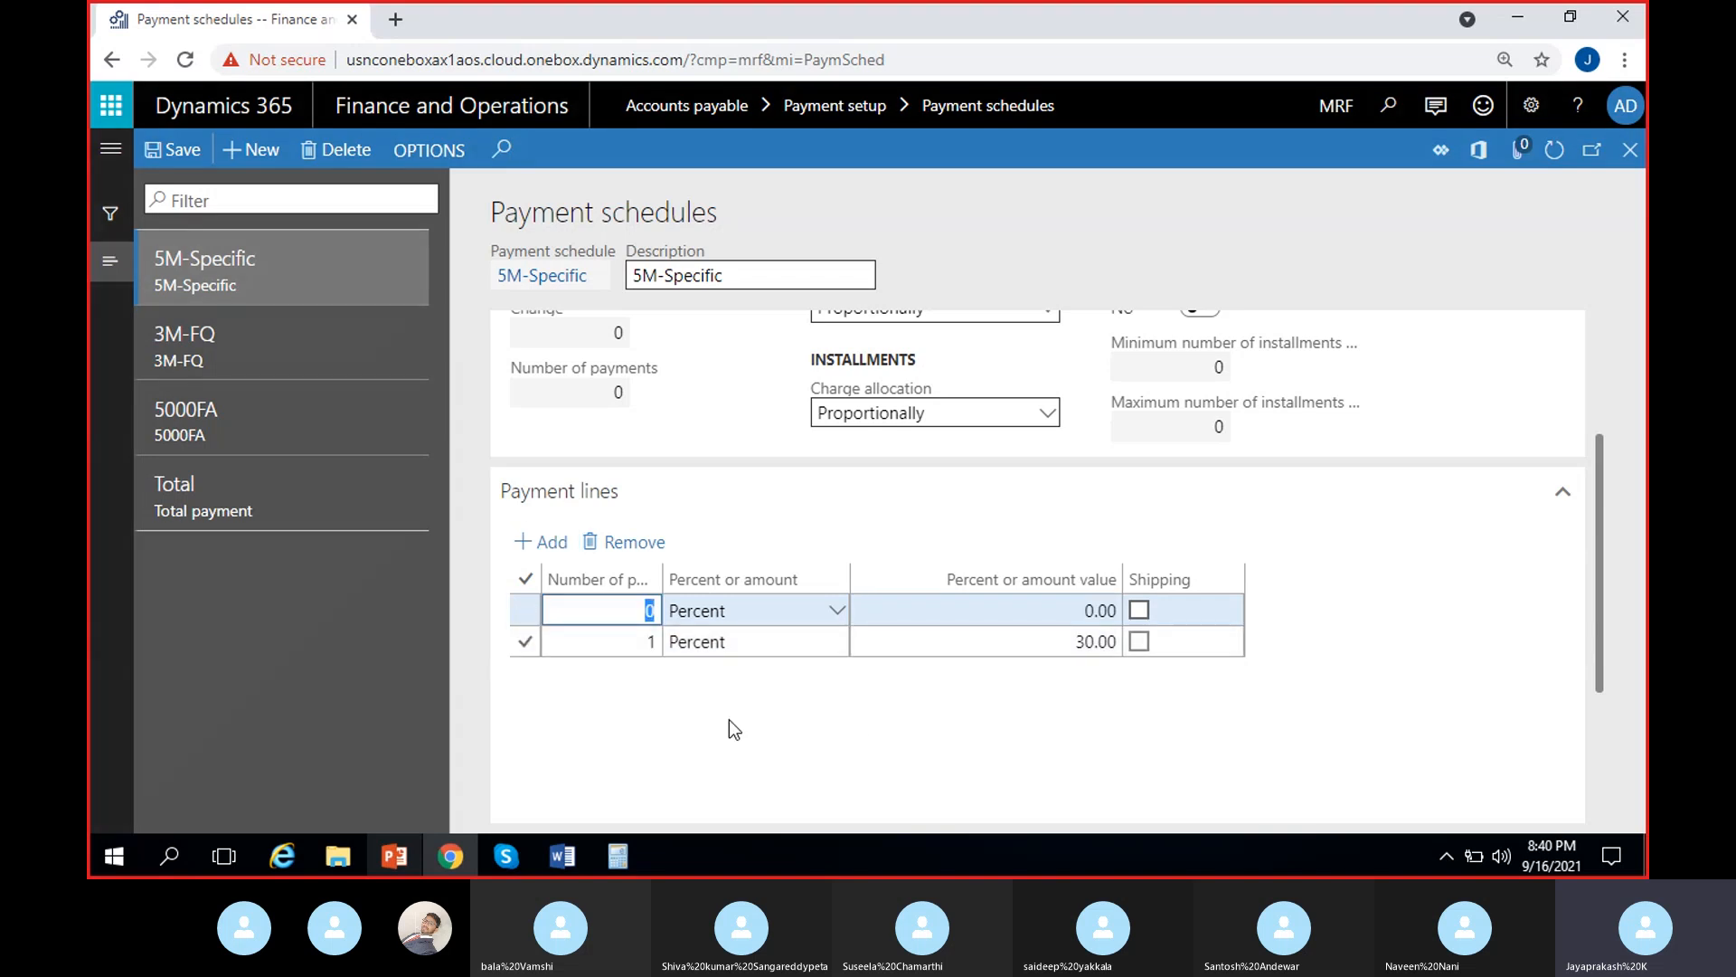
{"action": "type", "text": "2"}
{"action": "left_click", "coordinate": [1057, 611]}
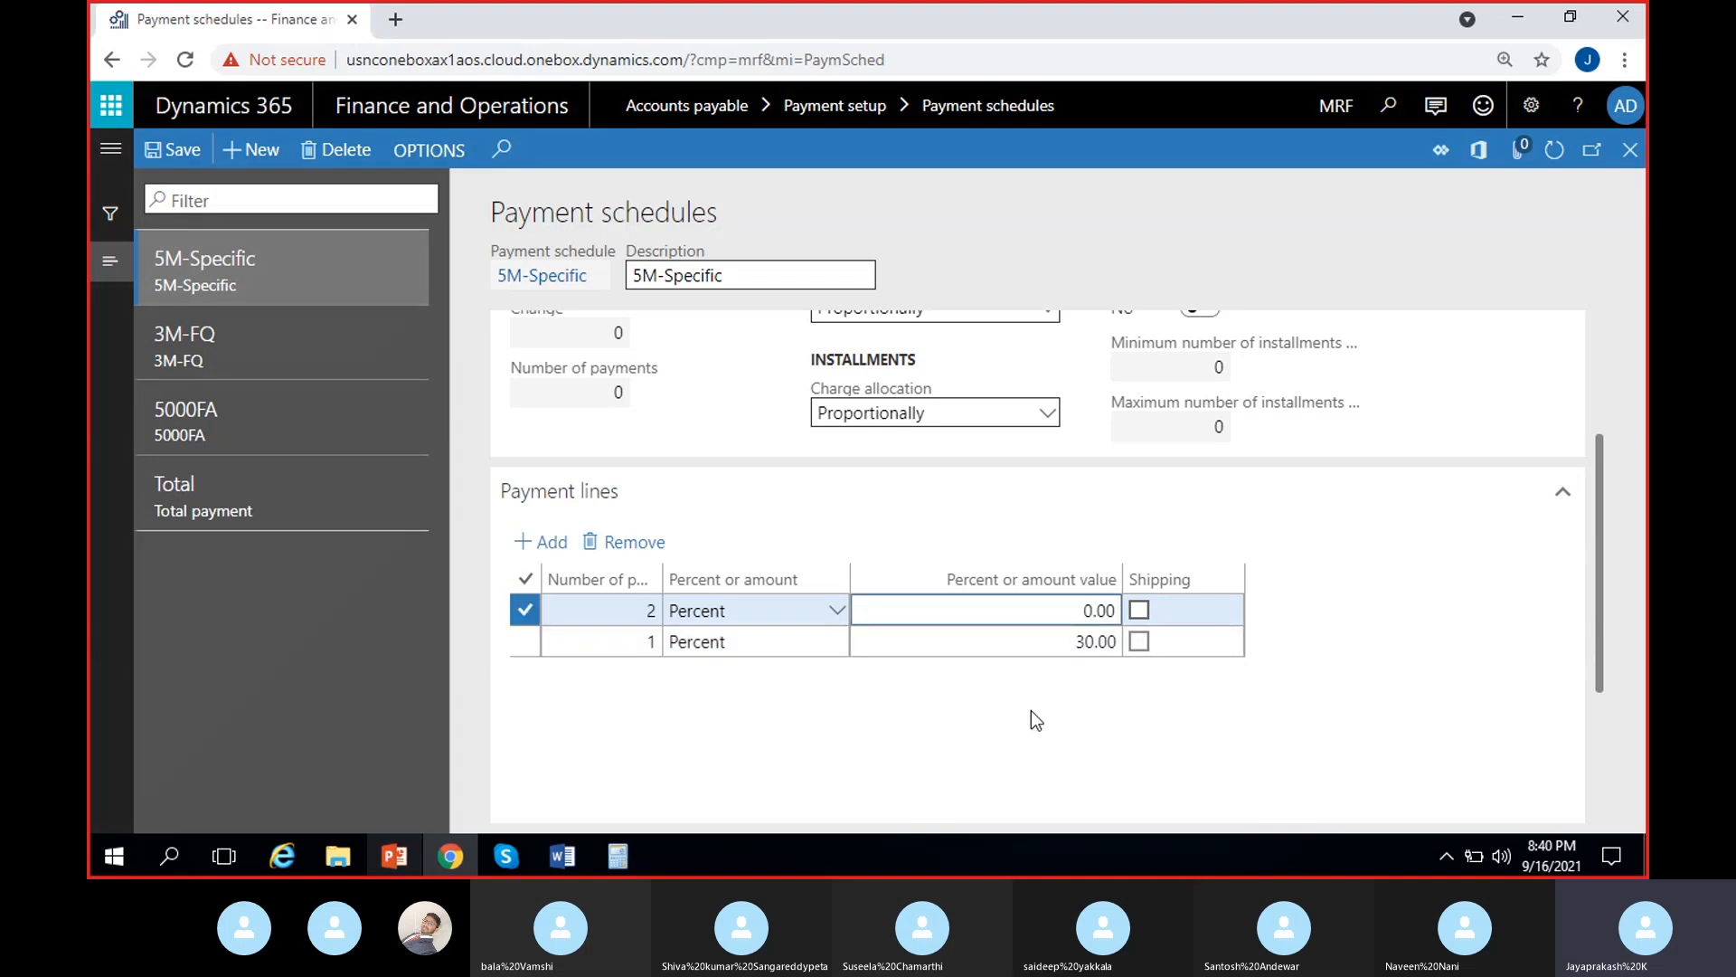
{"action": "type", "text": "25"}
- Add a payment line to the 5M-Specific schedule for payment 3 at 20 percent
{"action": "left_click", "coordinate": [542, 541]}
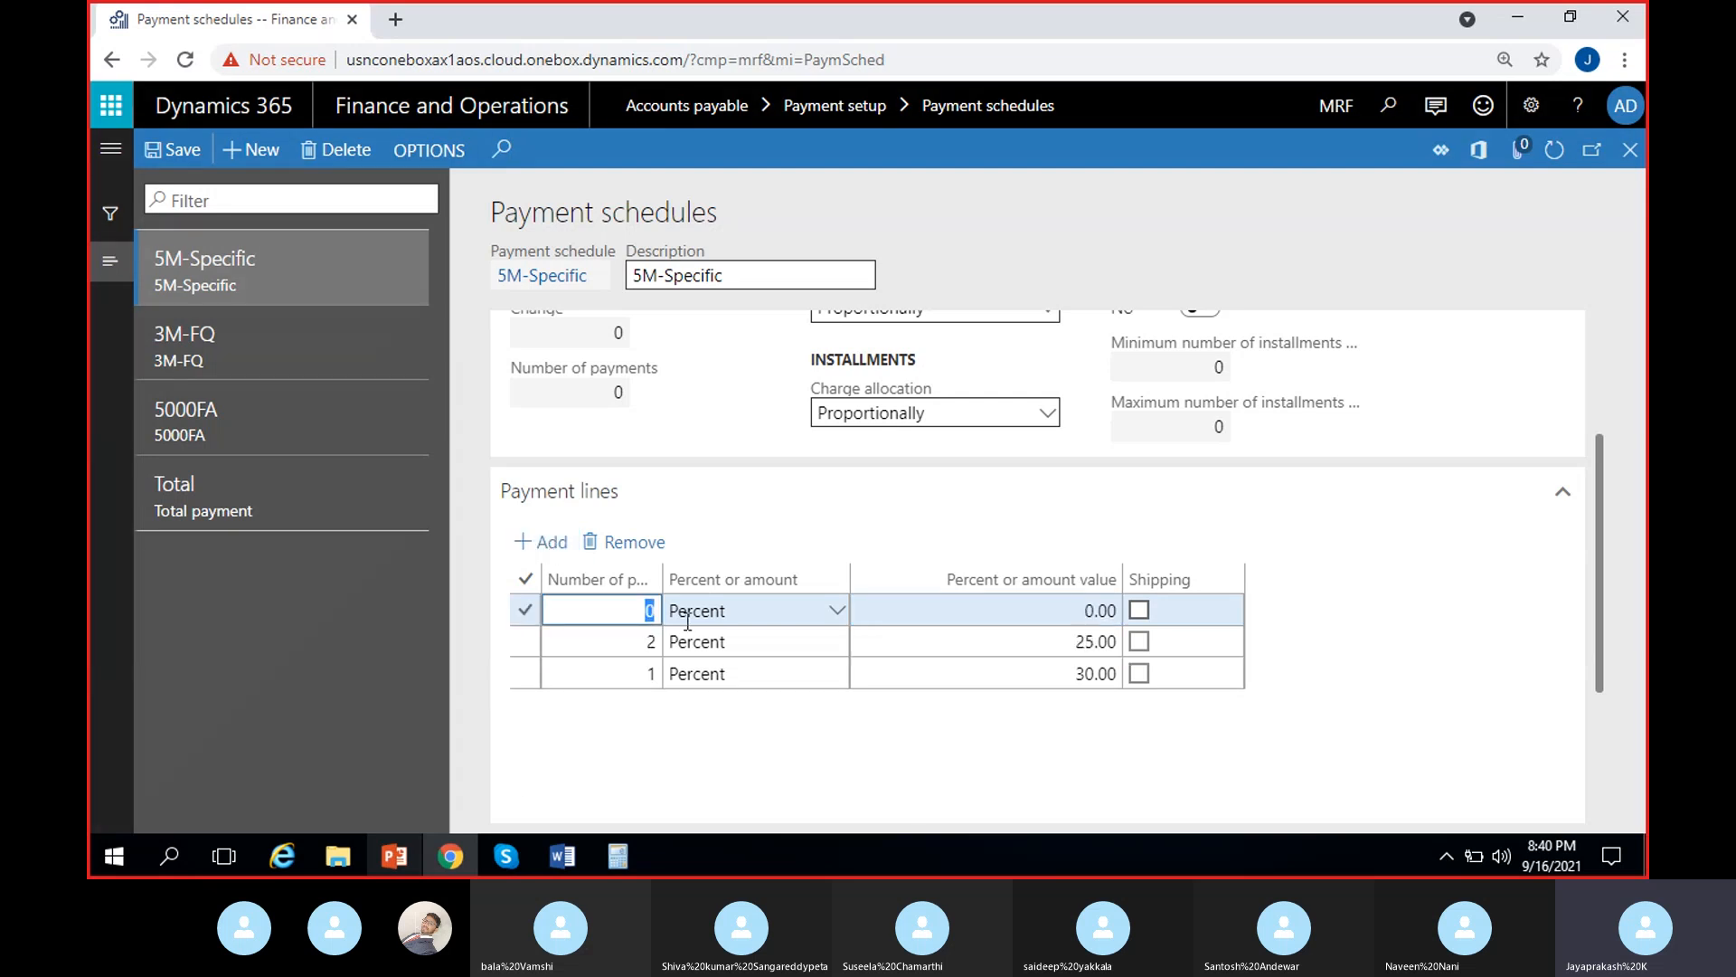
{"action": "type", "text": "3"}
{"action": "left_click", "coordinate": [1042, 612]}
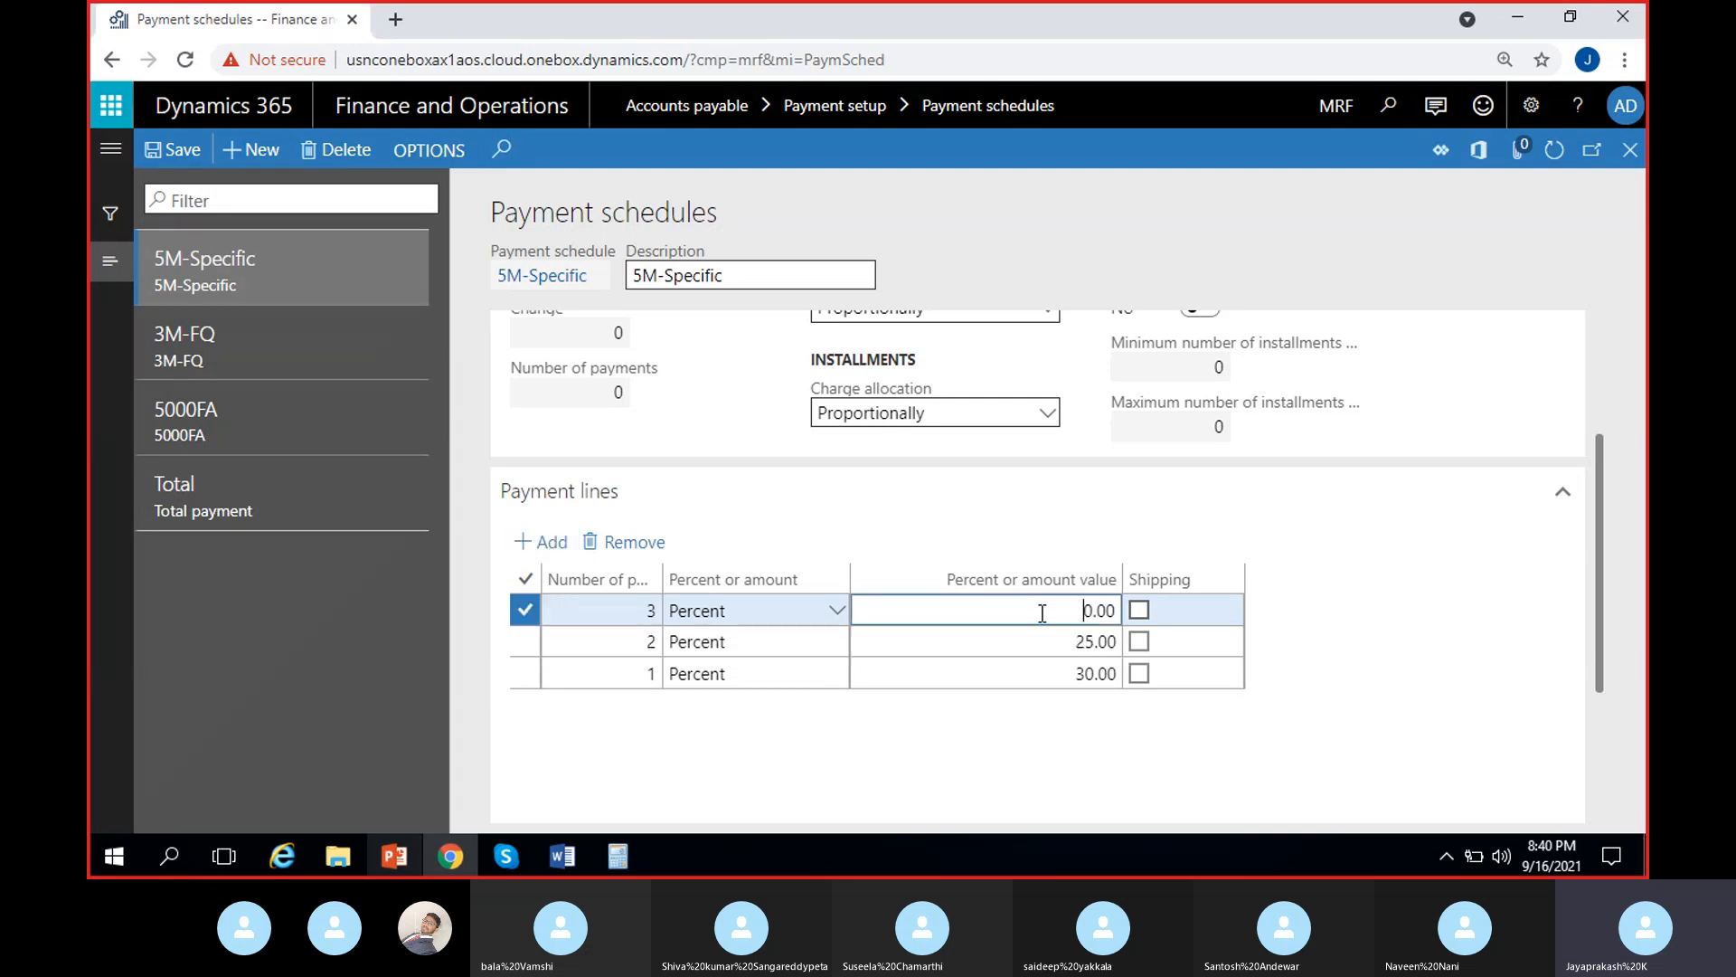
{"action": "type", "text": "20"}
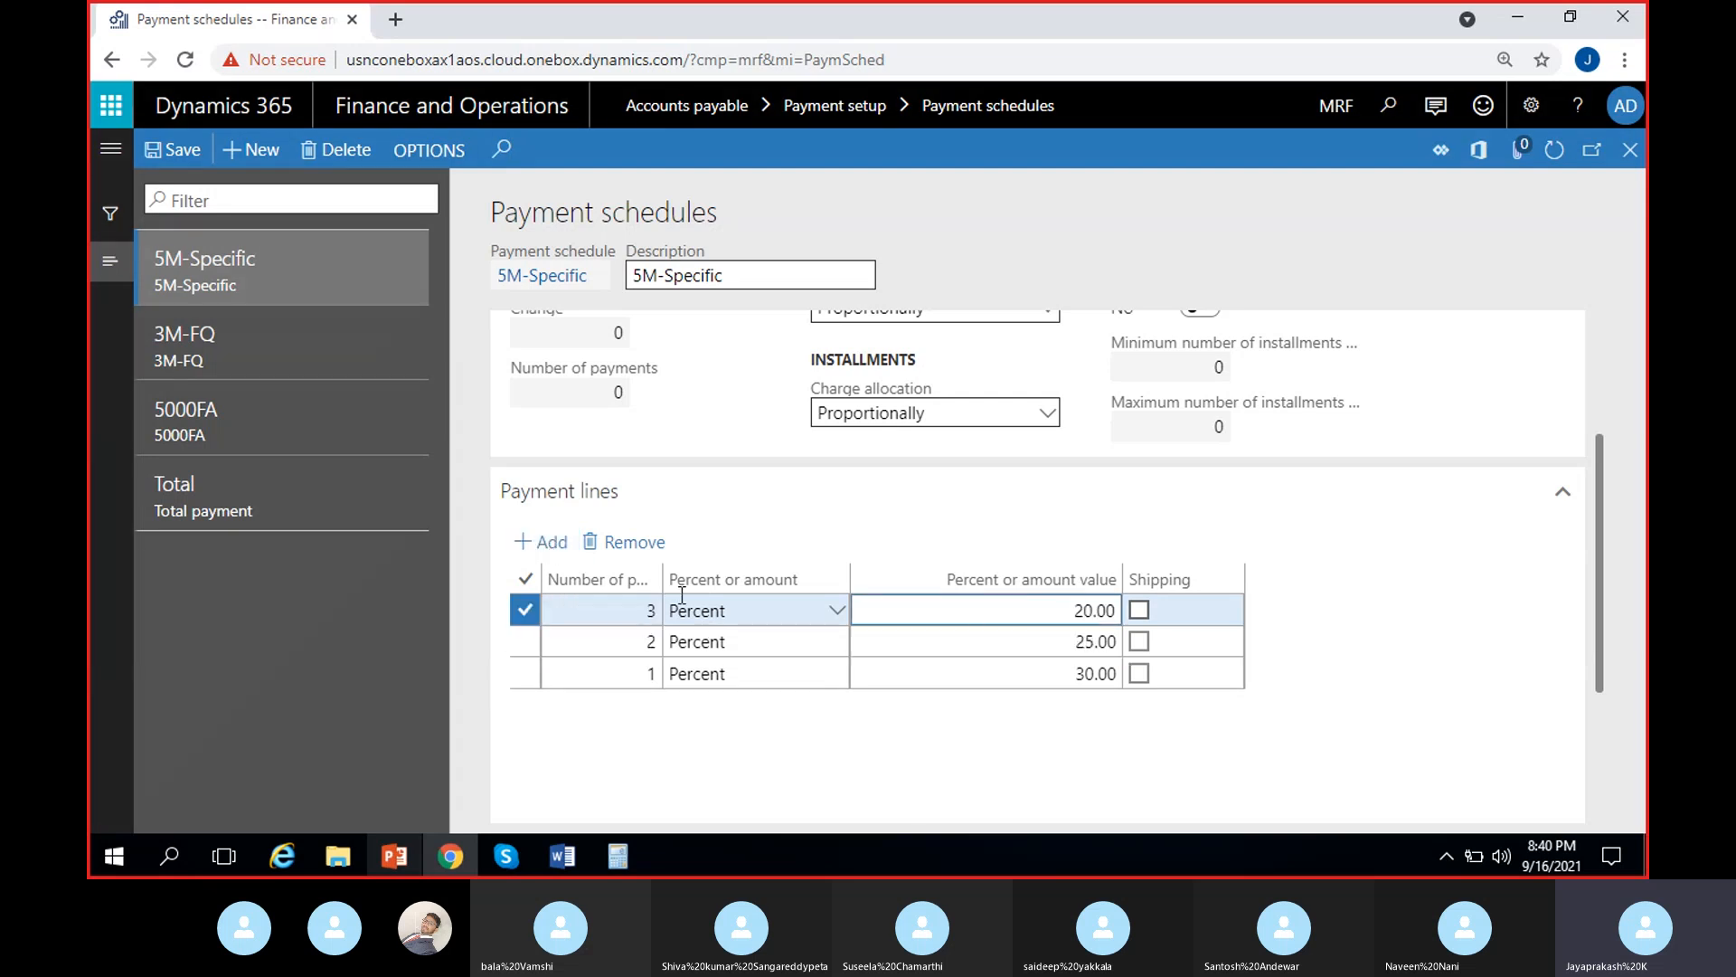
- Add a payment line to the 5M-Specific schedule for payment 4 at 15 percent
{"action": "left_click", "coordinate": [548, 542]}
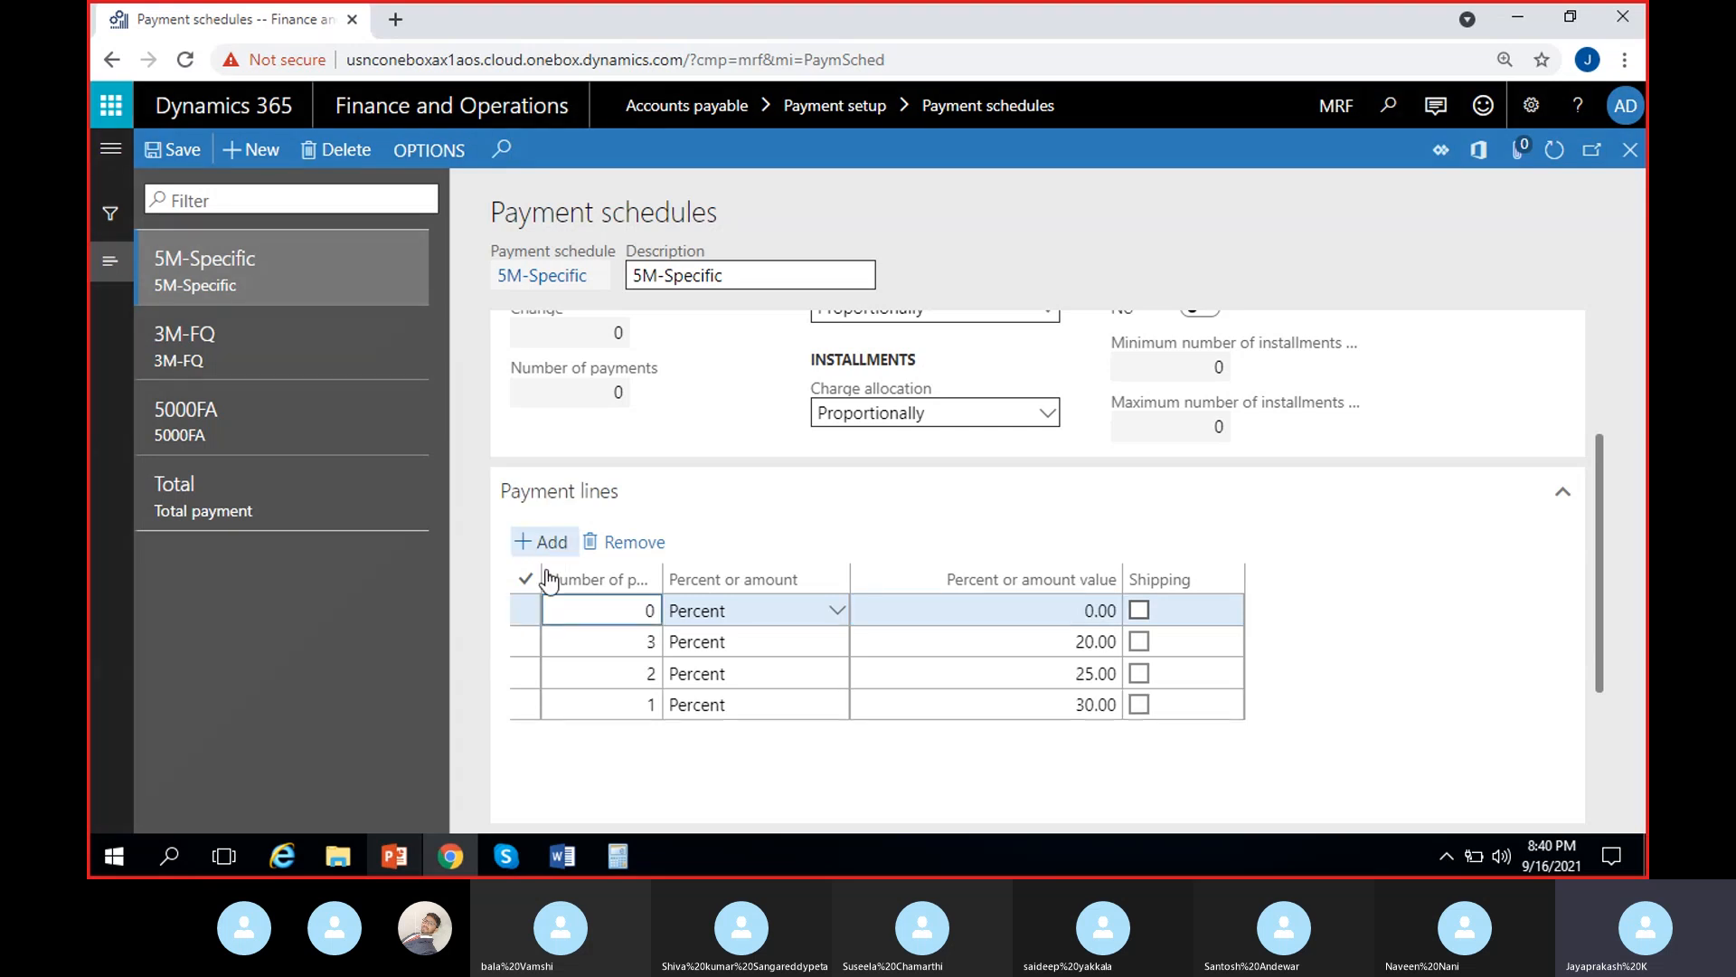
{"action": "type", "text": "4"}
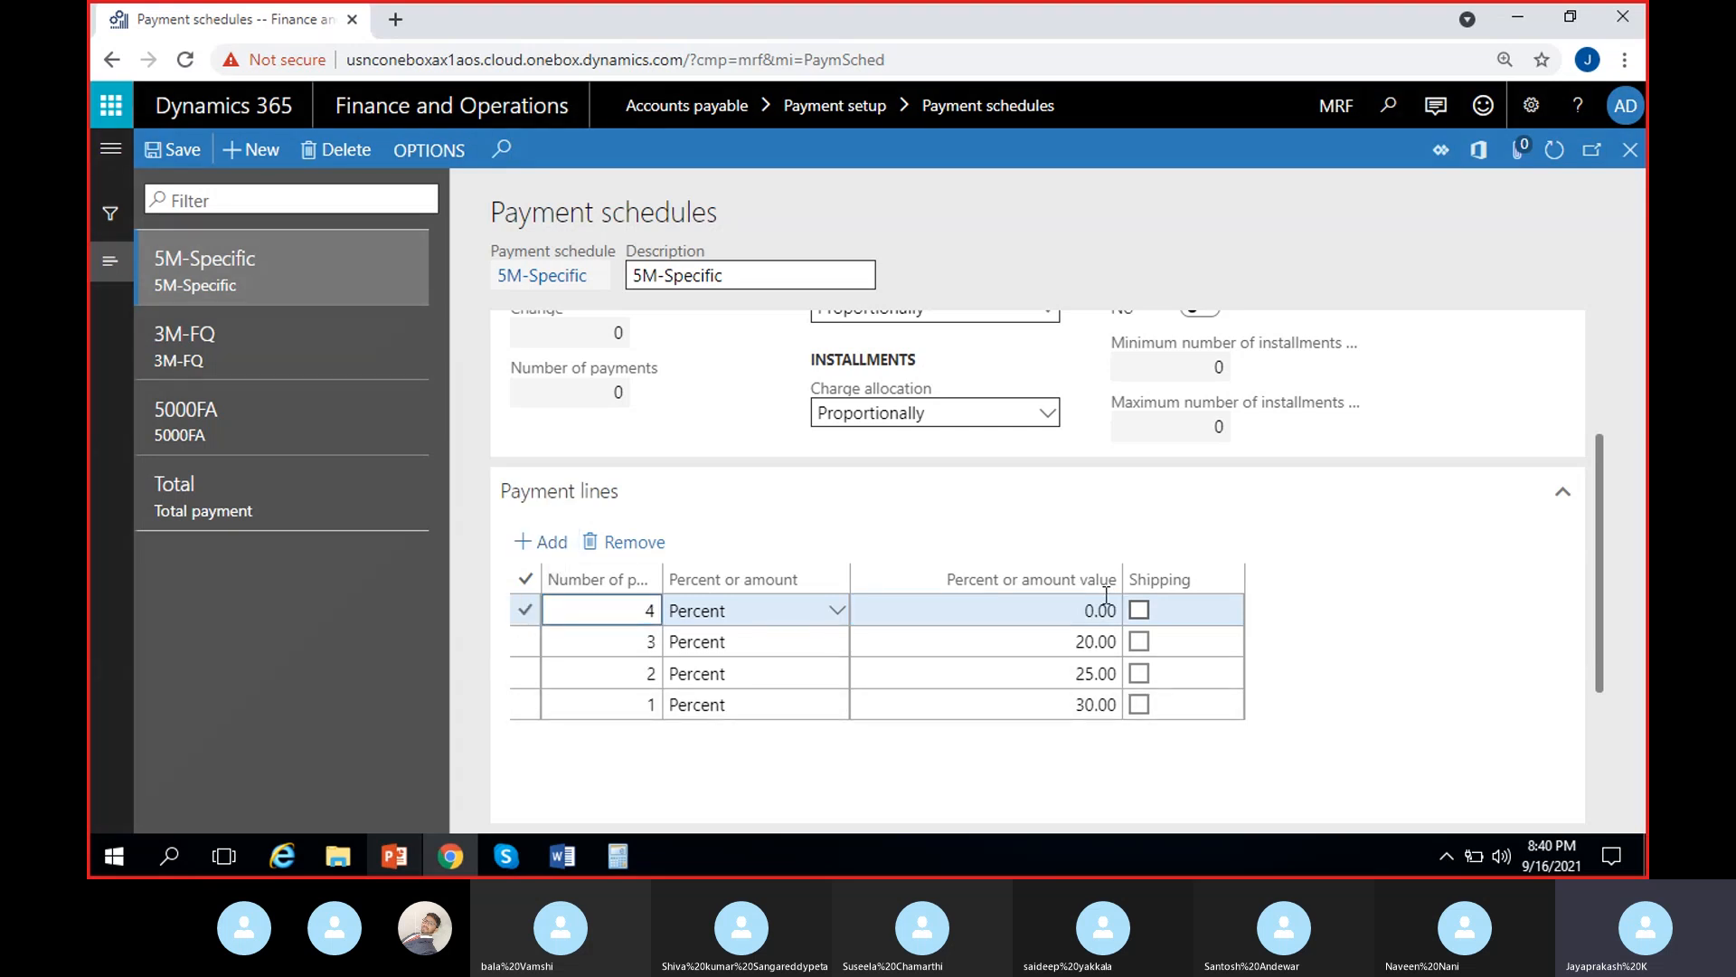
{"action": "left_click", "coordinate": [1044, 613]}
{"action": "type", "text": "15"}
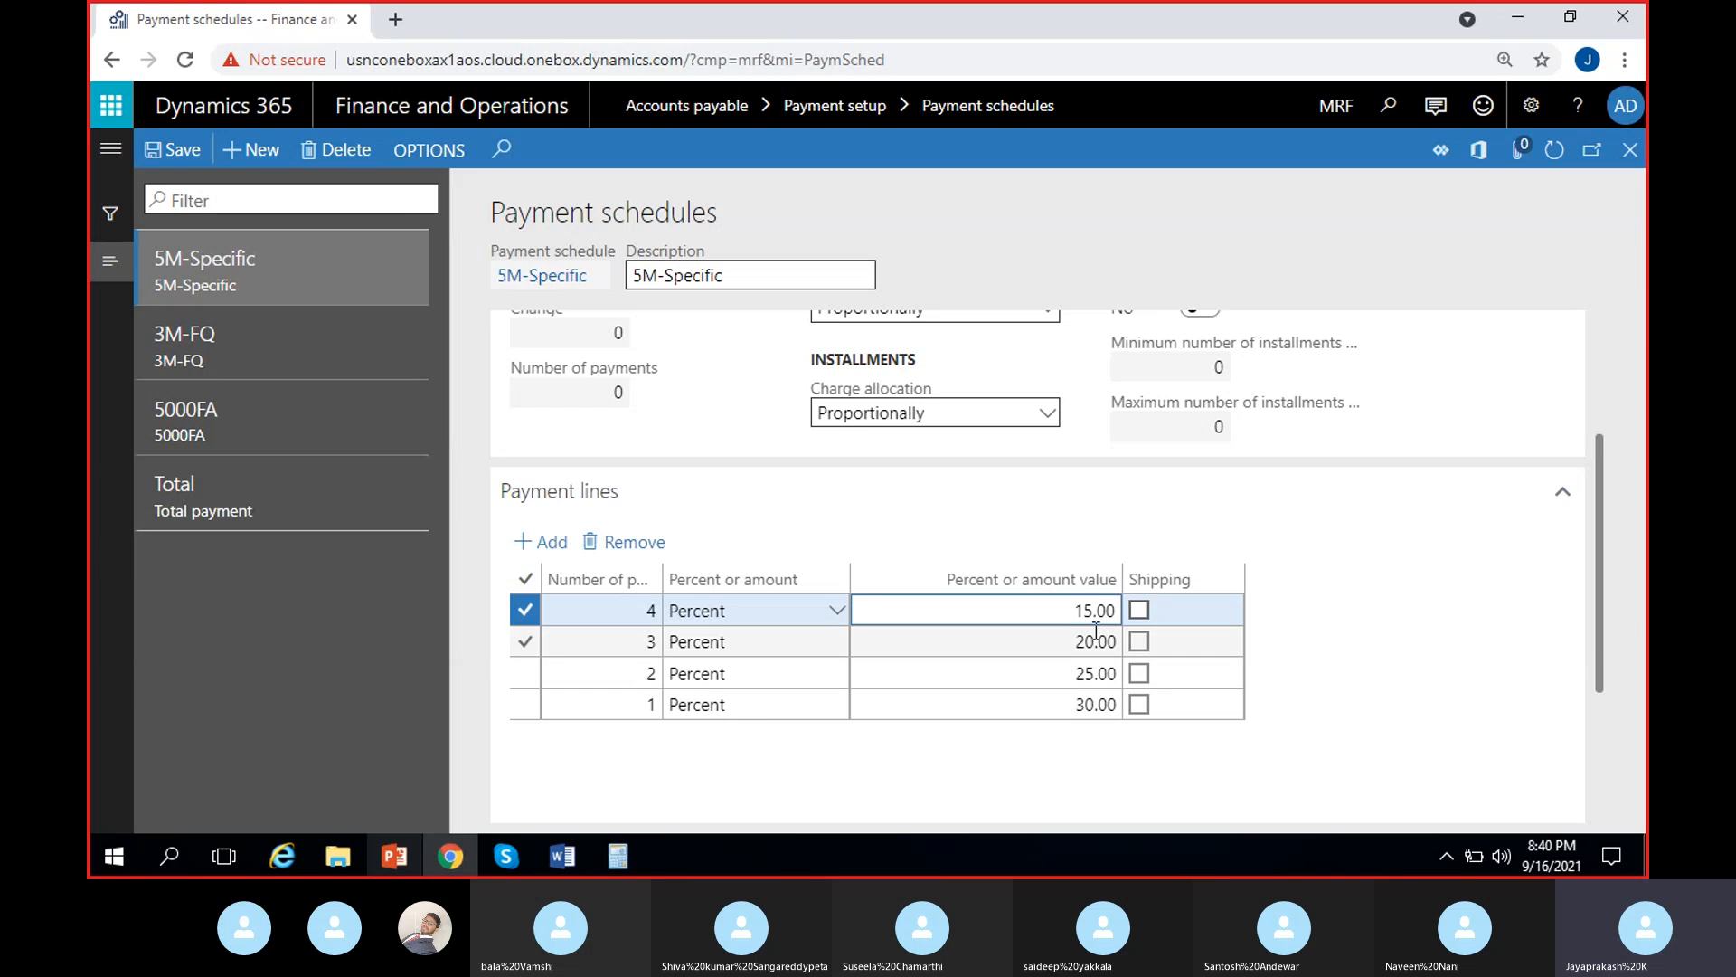
- Add a payment line for payment 5 at 10 percent and refresh the payment schedules
{"action": "left_click", "coordinate": [541, 542]}
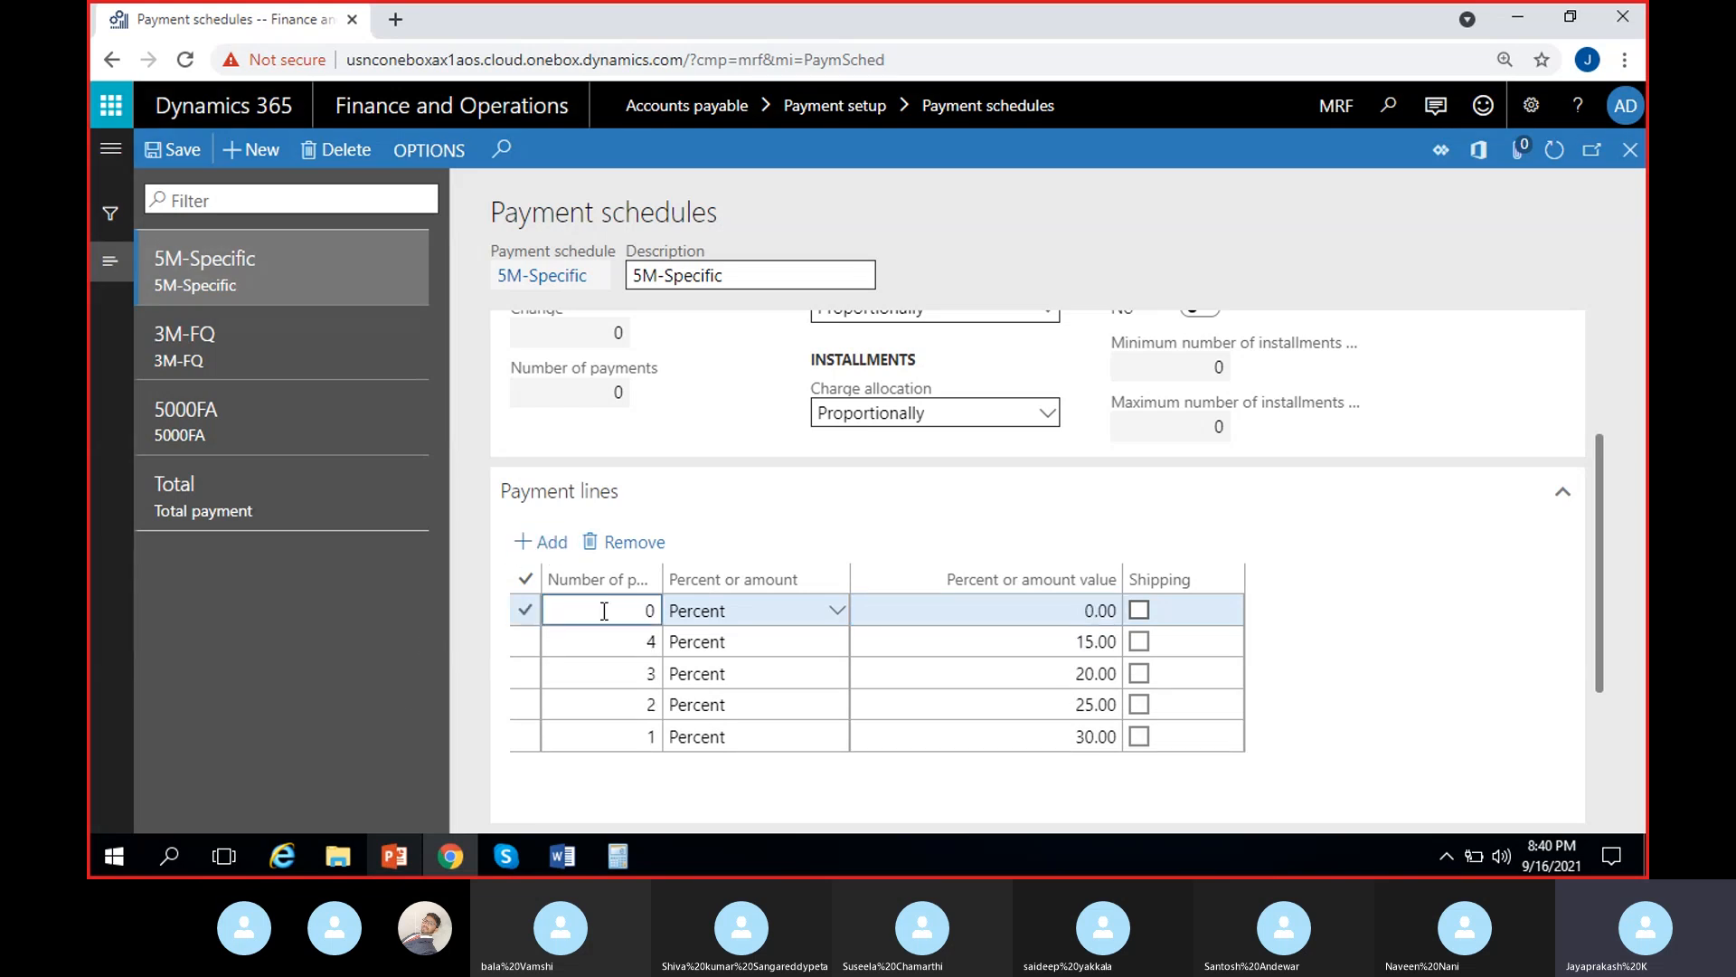
{"action": "type", "text": "5"}
{"action": "left_click", "coordinate": [1027, 612]}
{"action": "type", "text": "1"}
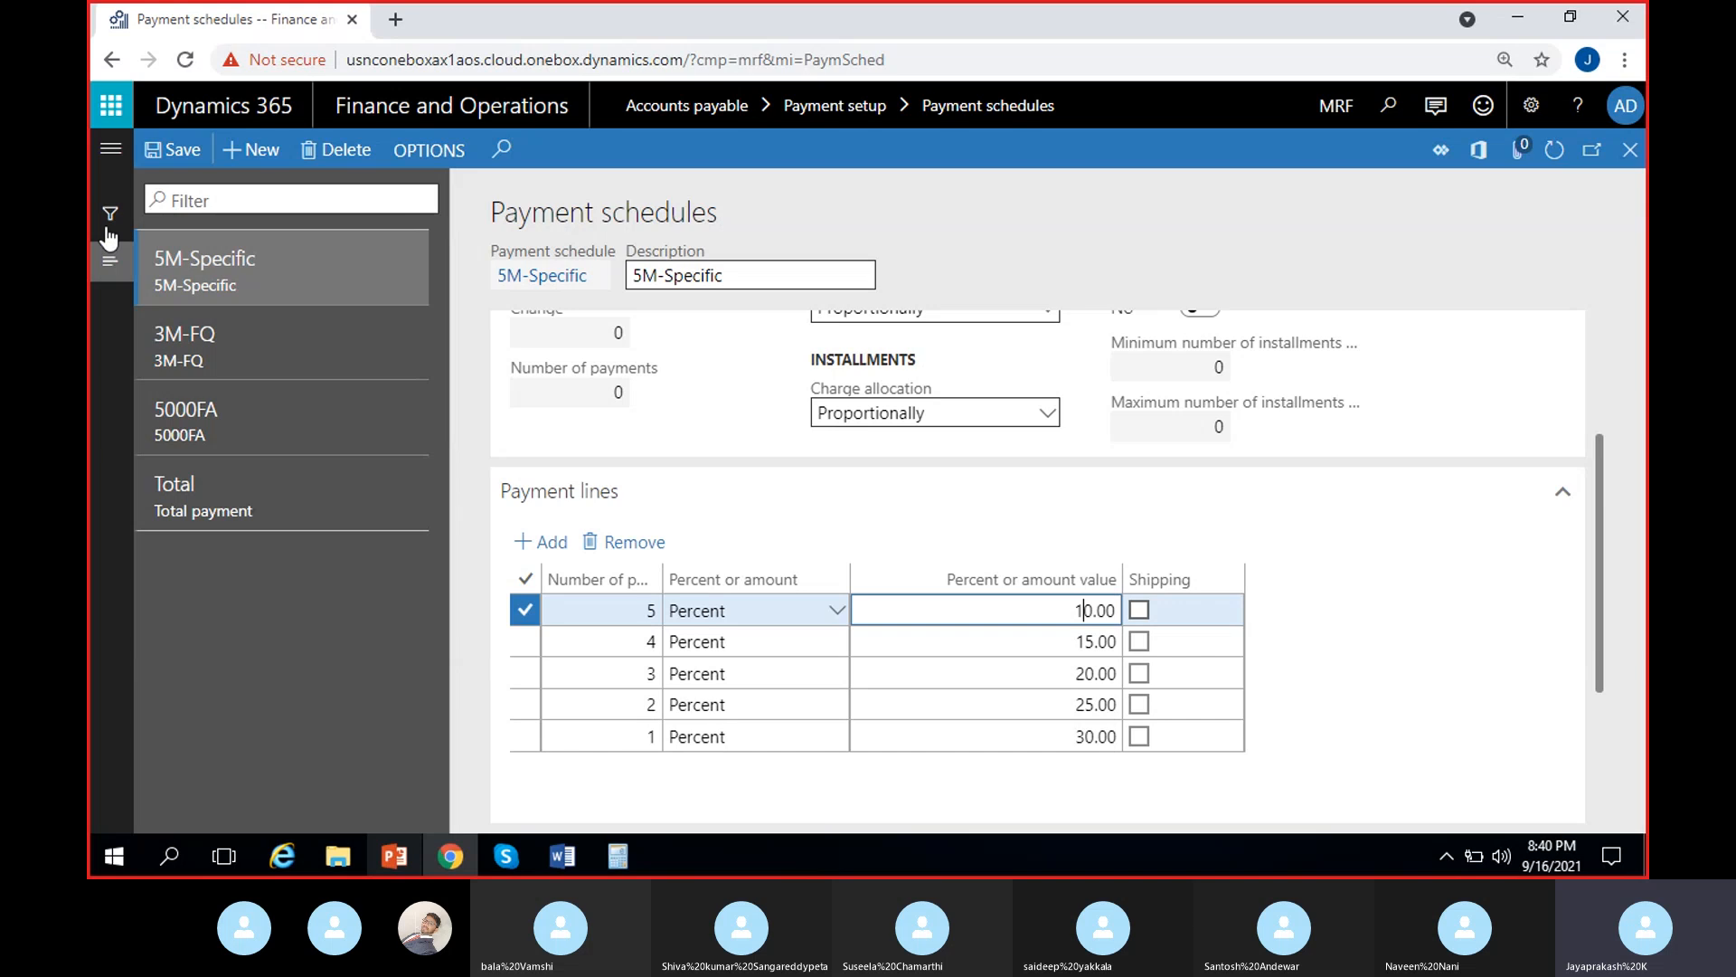
{"action": "left_click", "coordinate": [1554, 149]}
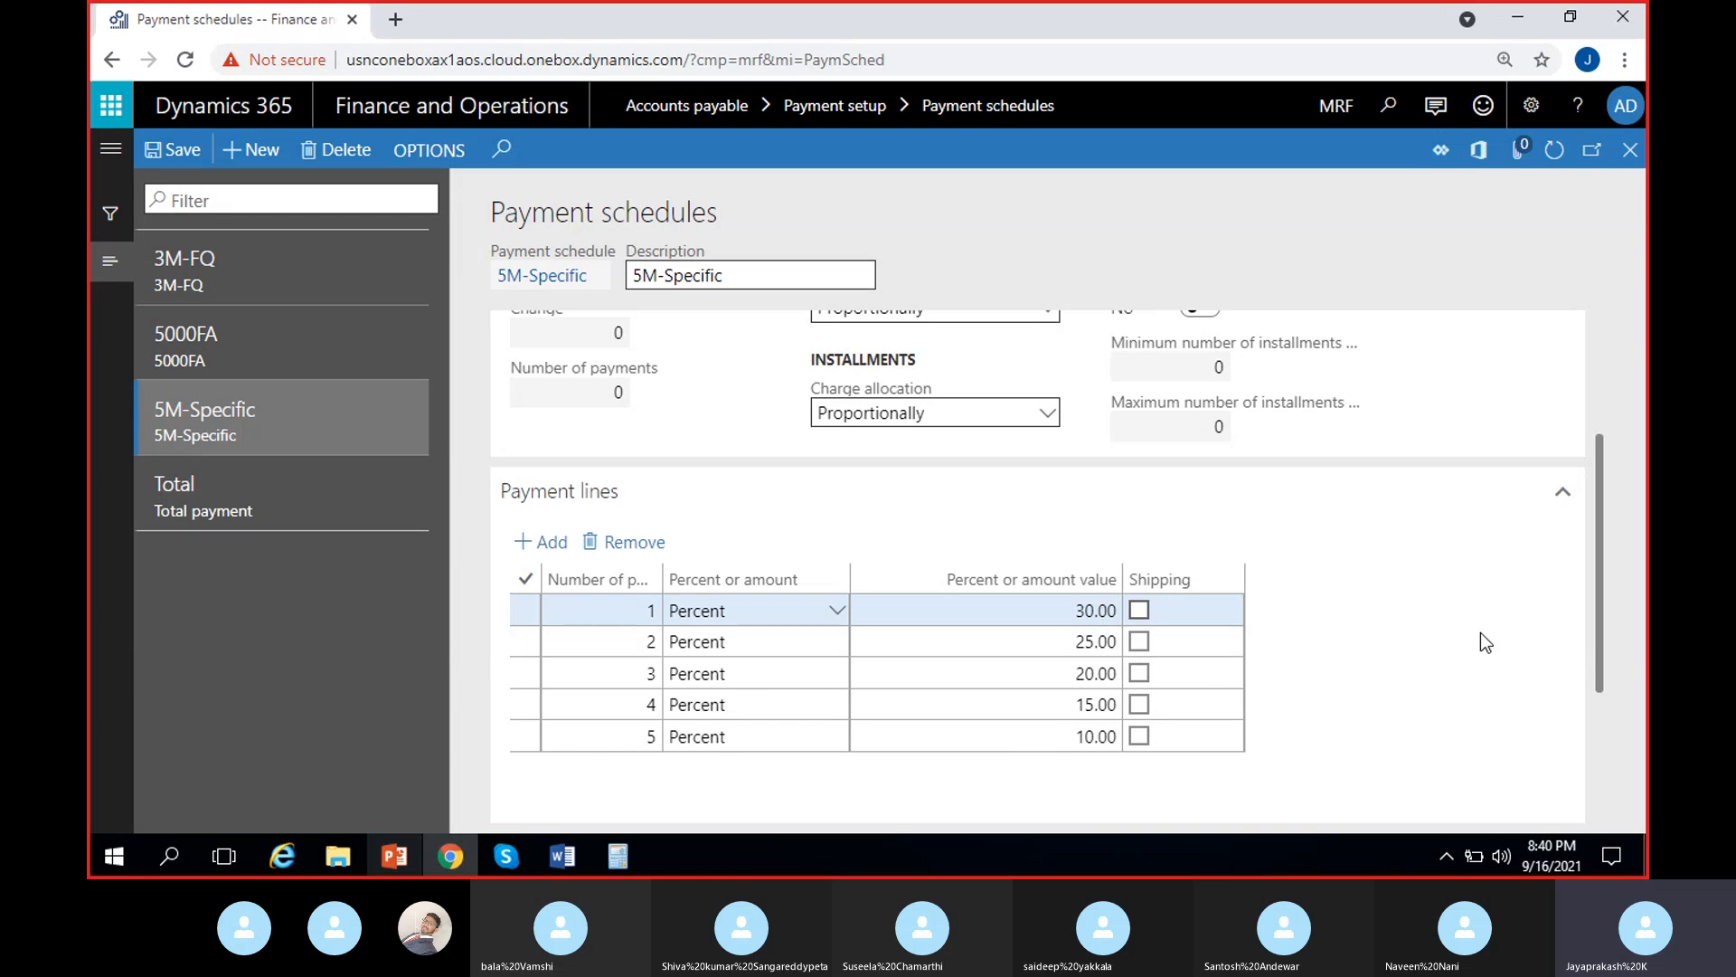
- Review the general settings and payment lines of the 5M-Specific payment schedule
{"action": "scroll", "coordinate": [1155, 708], "scroll_direction": "up", "scroll_amount": 2}
{"action": "scroll", "coordinate": [961, 709], "scroll_direction": "down", "scroll_amount": 2}
{"action": "scroll", "coordinate": [910, 609], "scroll_direction": "up", "scroll_amount": 2}
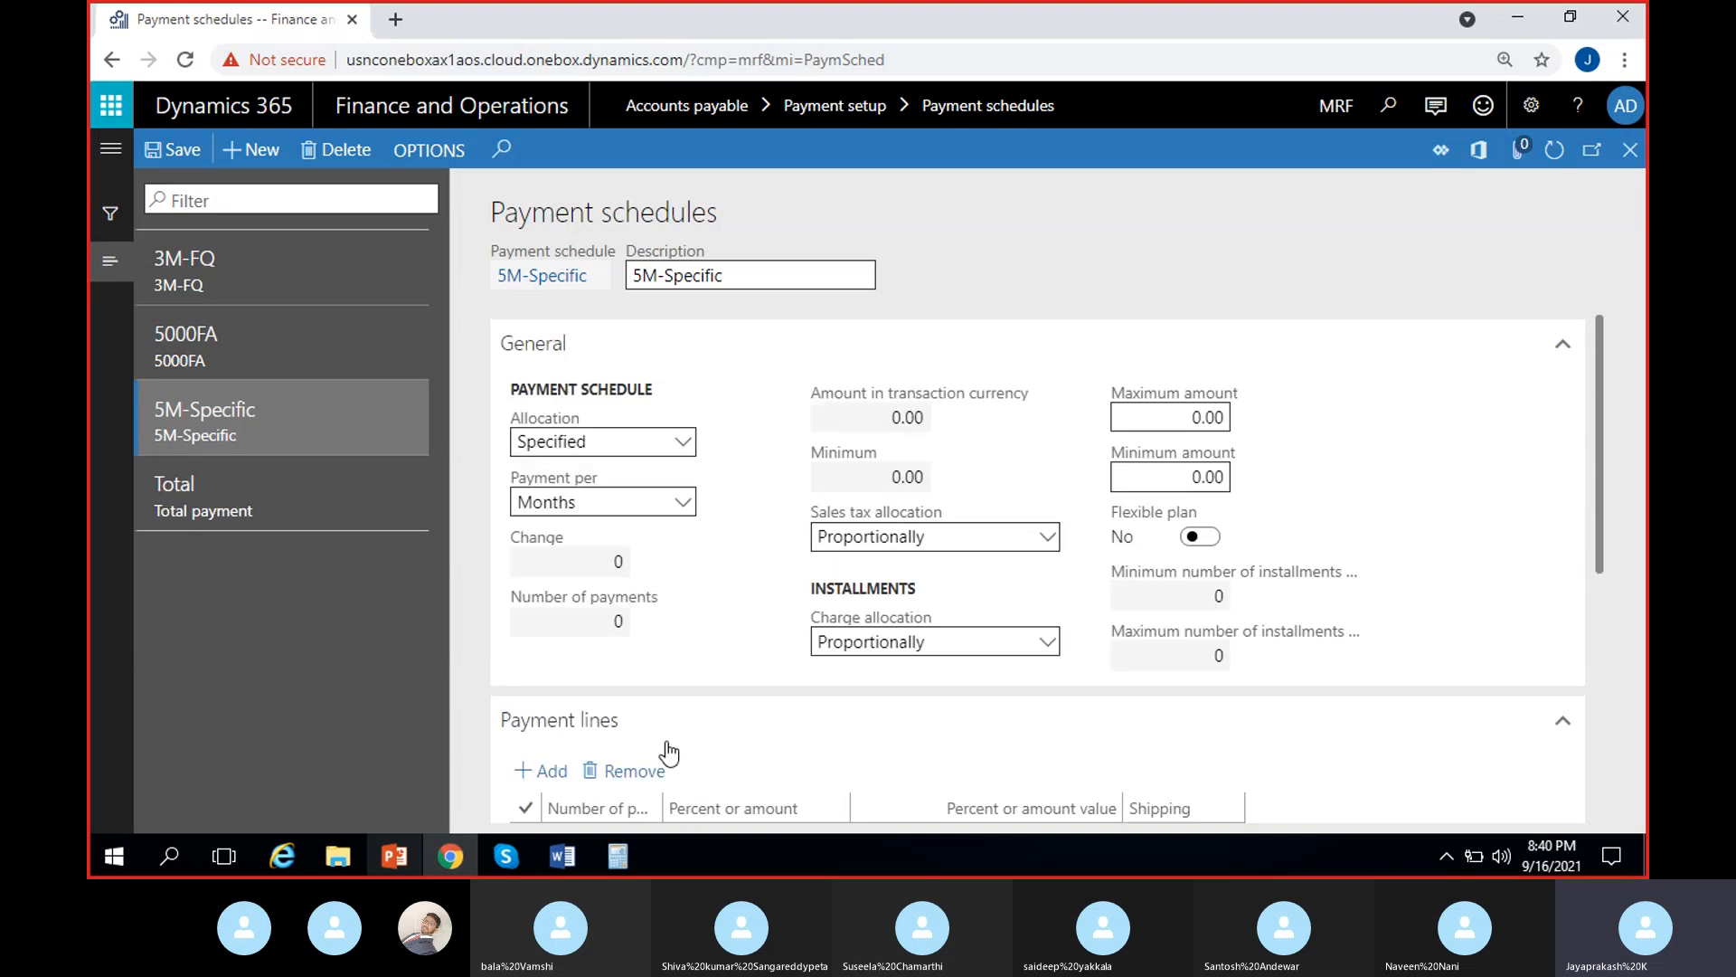
{"action": "scroll", "coordinate": [725, 704], "scroll_direction": "down", "scroll_amount": 2}
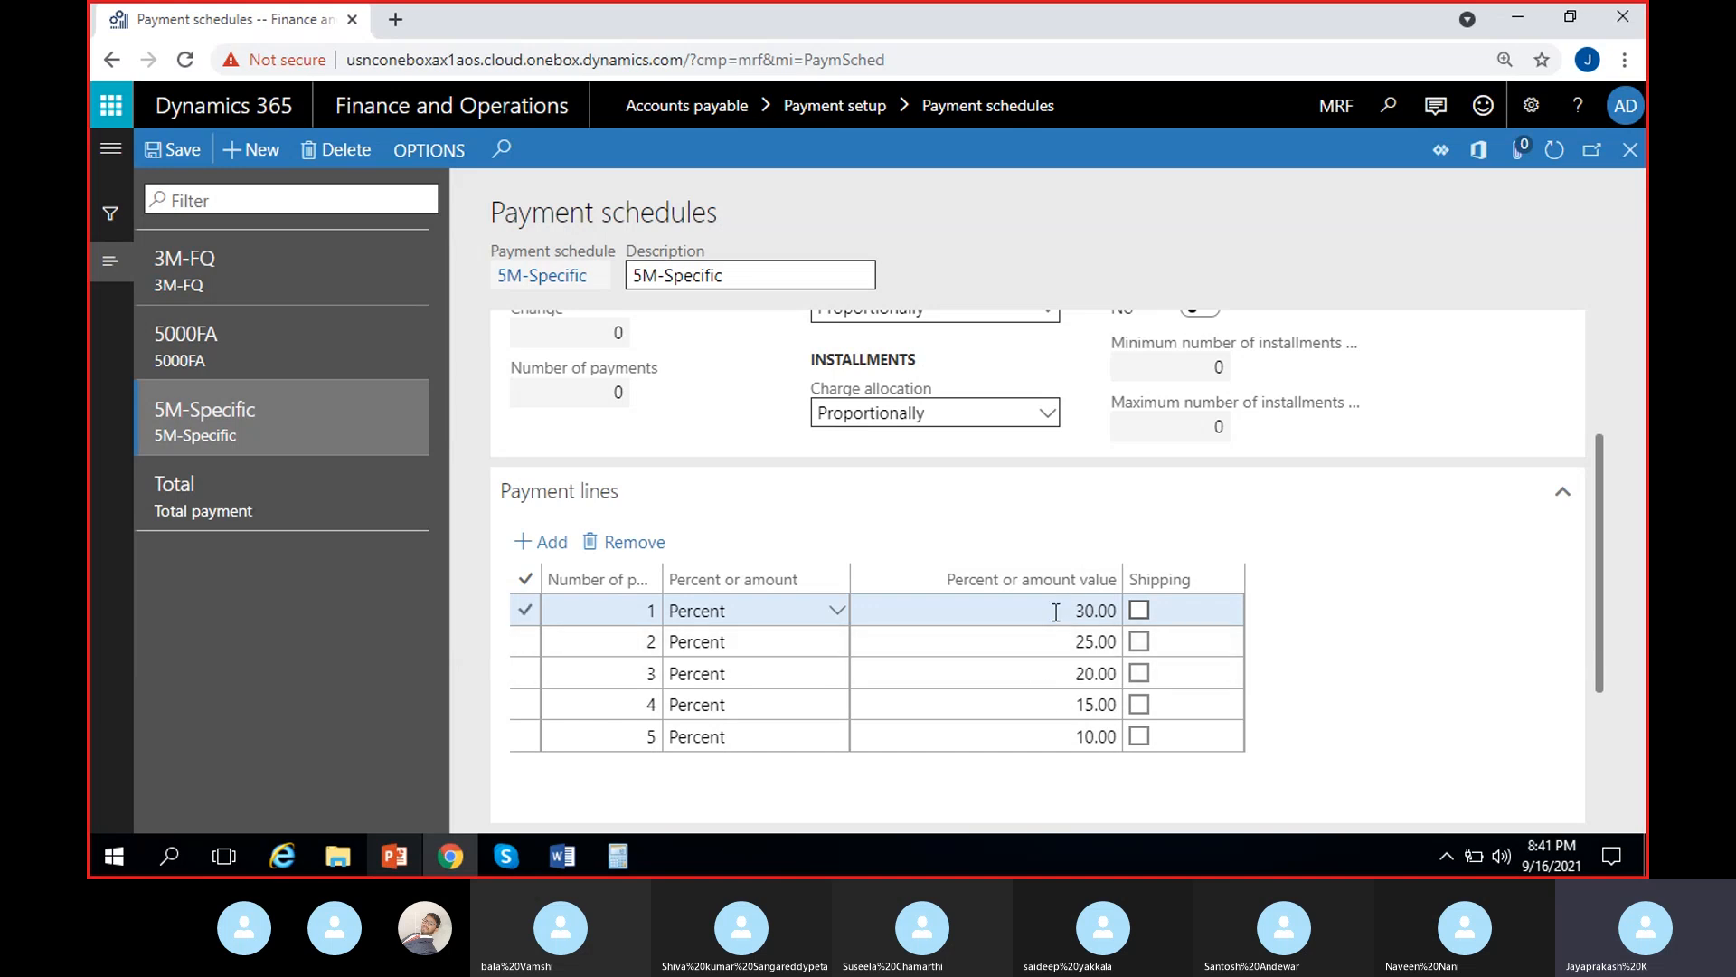
{"action": "left_click", "coordinate": [1065, 672]}
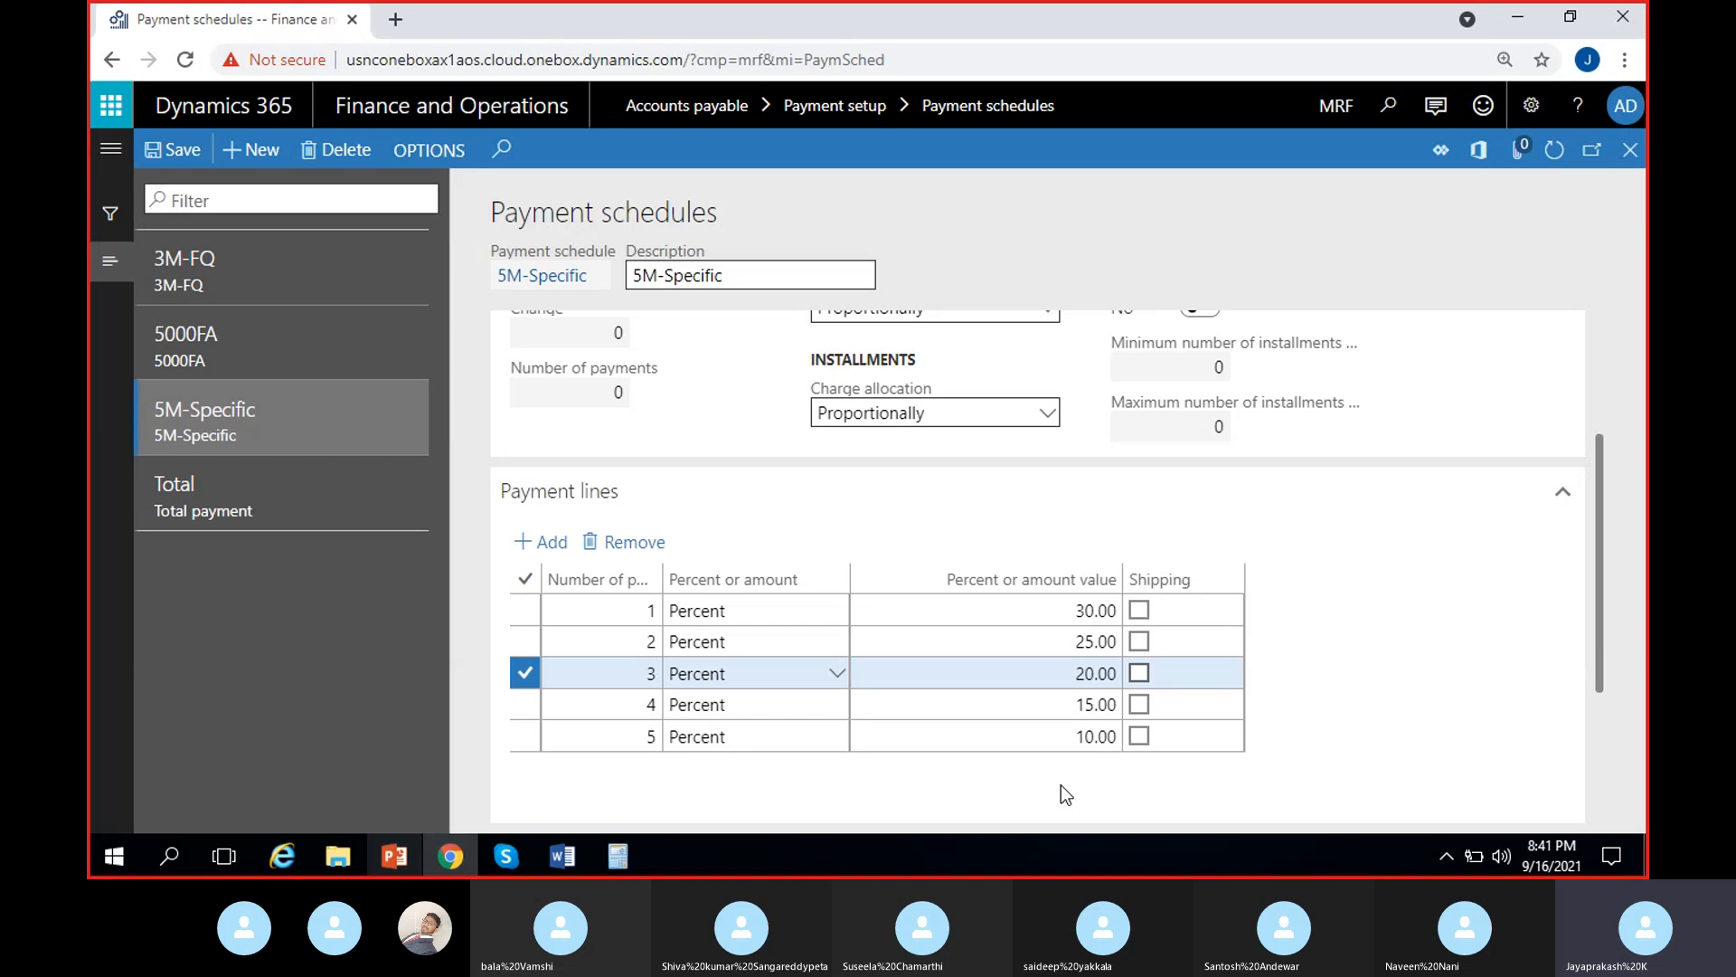
- Check the Percent or Amount options for payment line 1 and keep it on Percent
{"action": "left_click", "coordinate": [815, 614]}
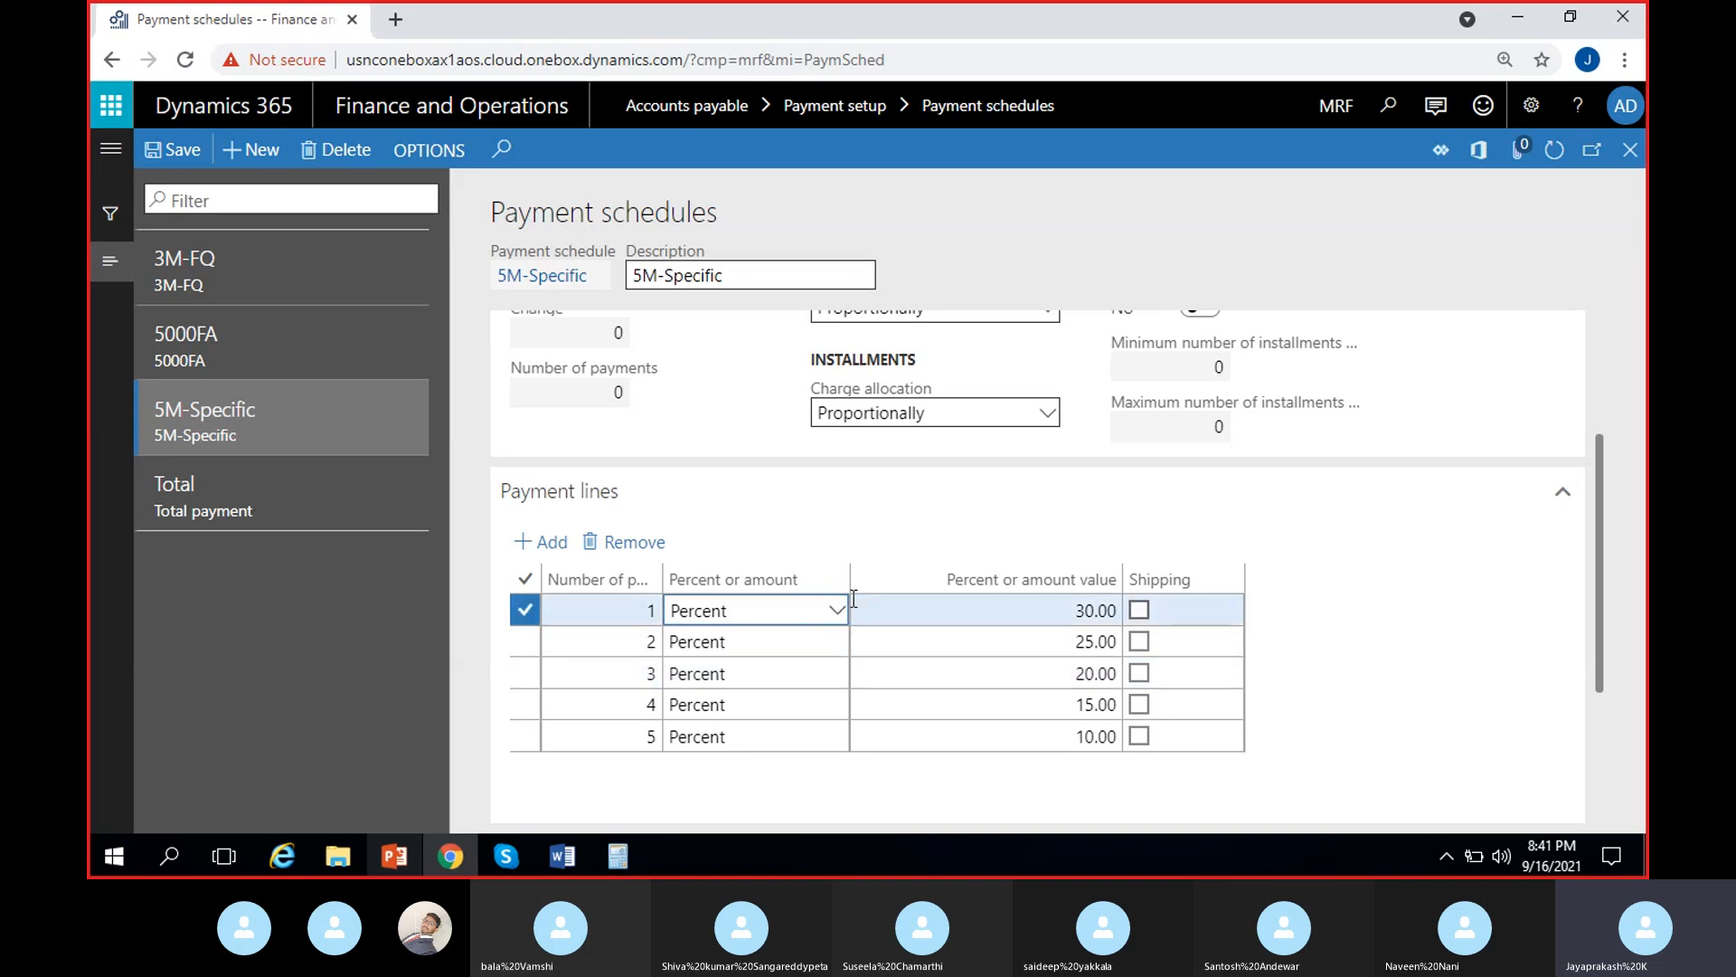
{"action": "left_click", "coordinate": [837, 611]}
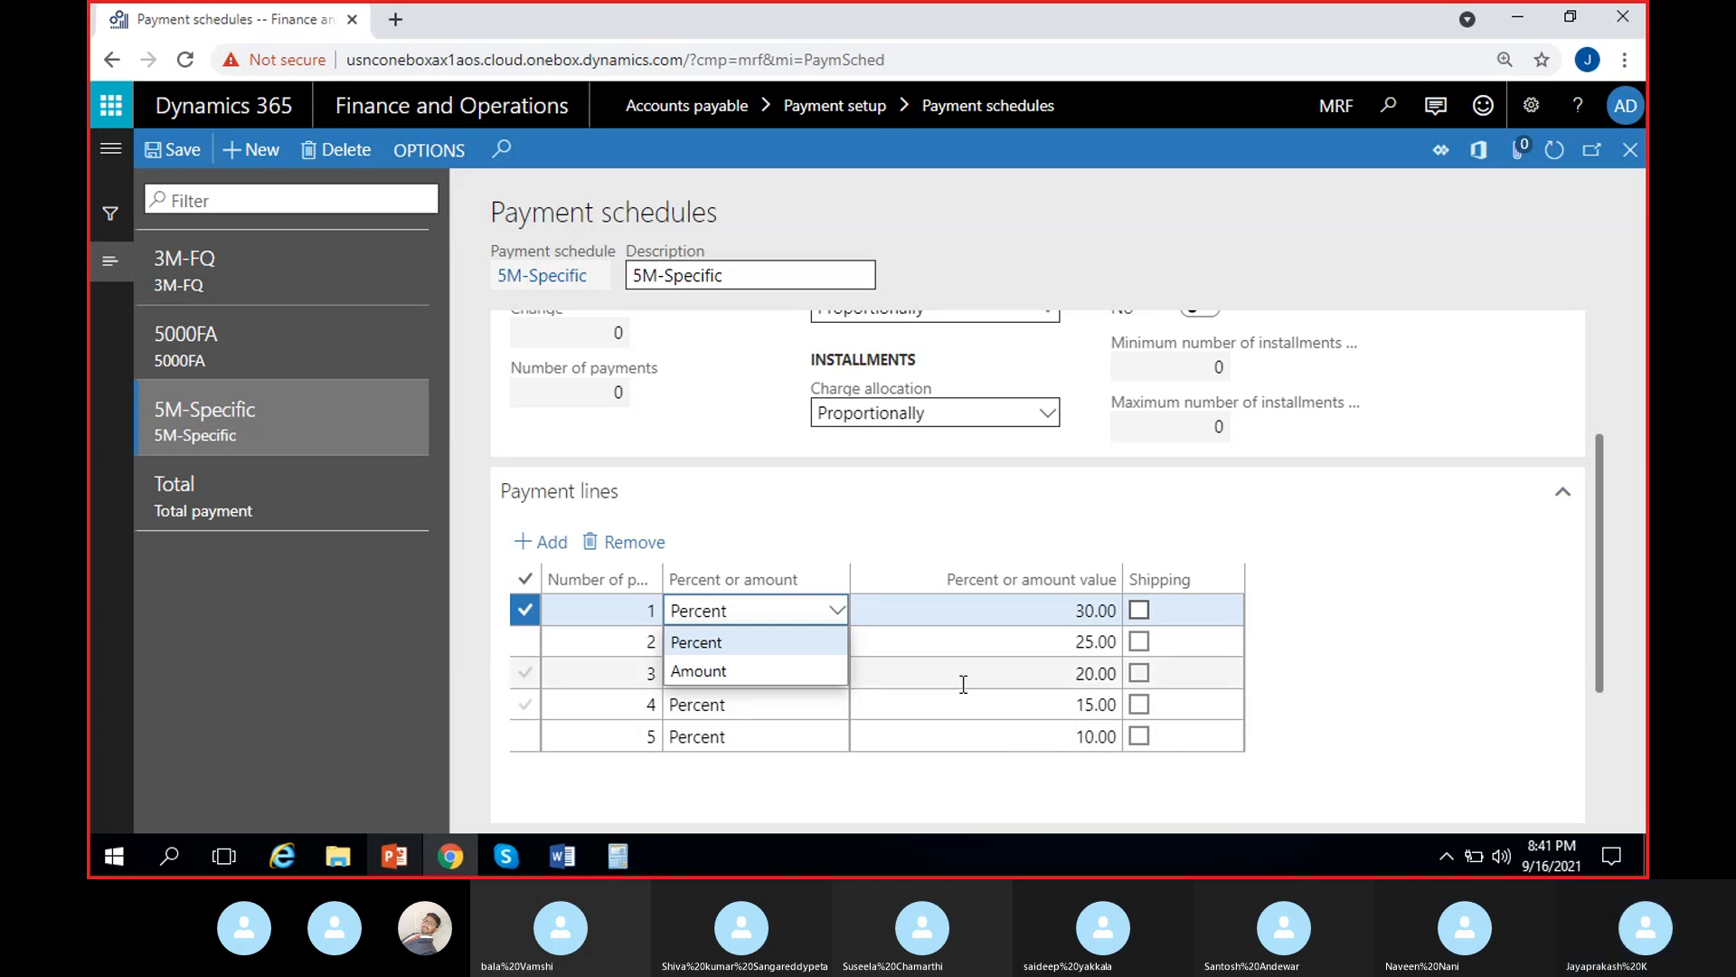
{"action": "left_click", "coordinate": [797, 641]}
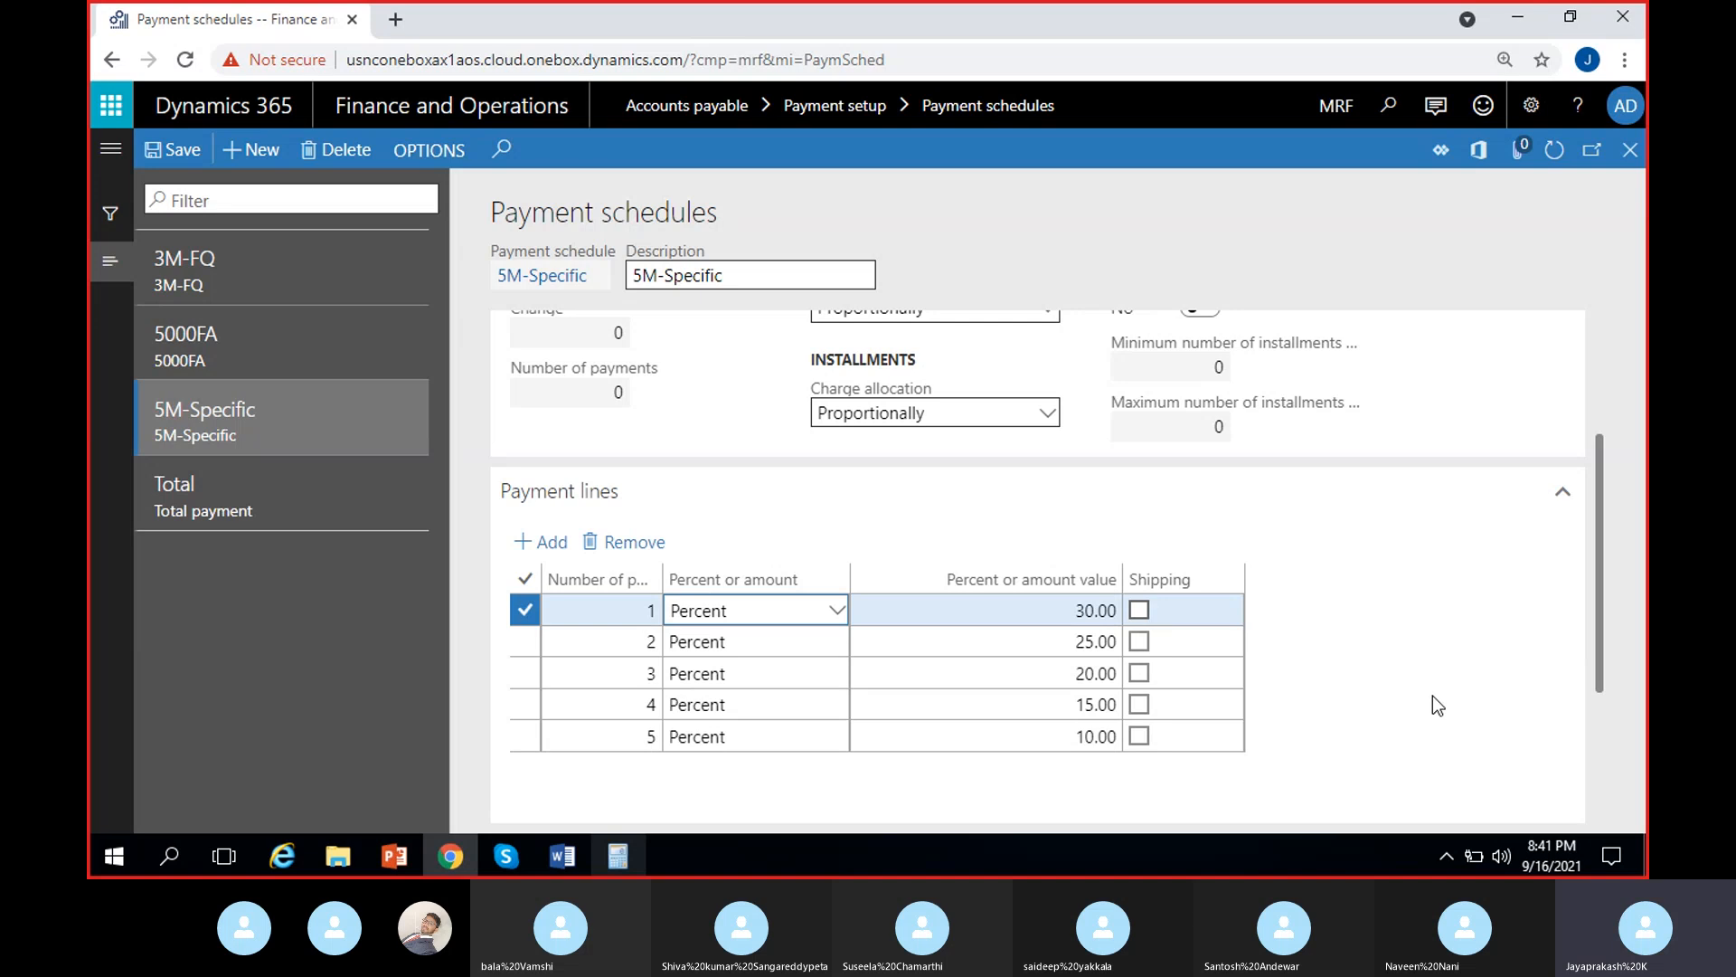
{"action": "left_click", "coordinate": [1234, 680]}
- Examine the 5M-Specific schedule's general settings, payment lines and note field
{"action": "scroll", "coordinate": [683, 641], "scroll_direction": "up", "scroll_amount": 3}
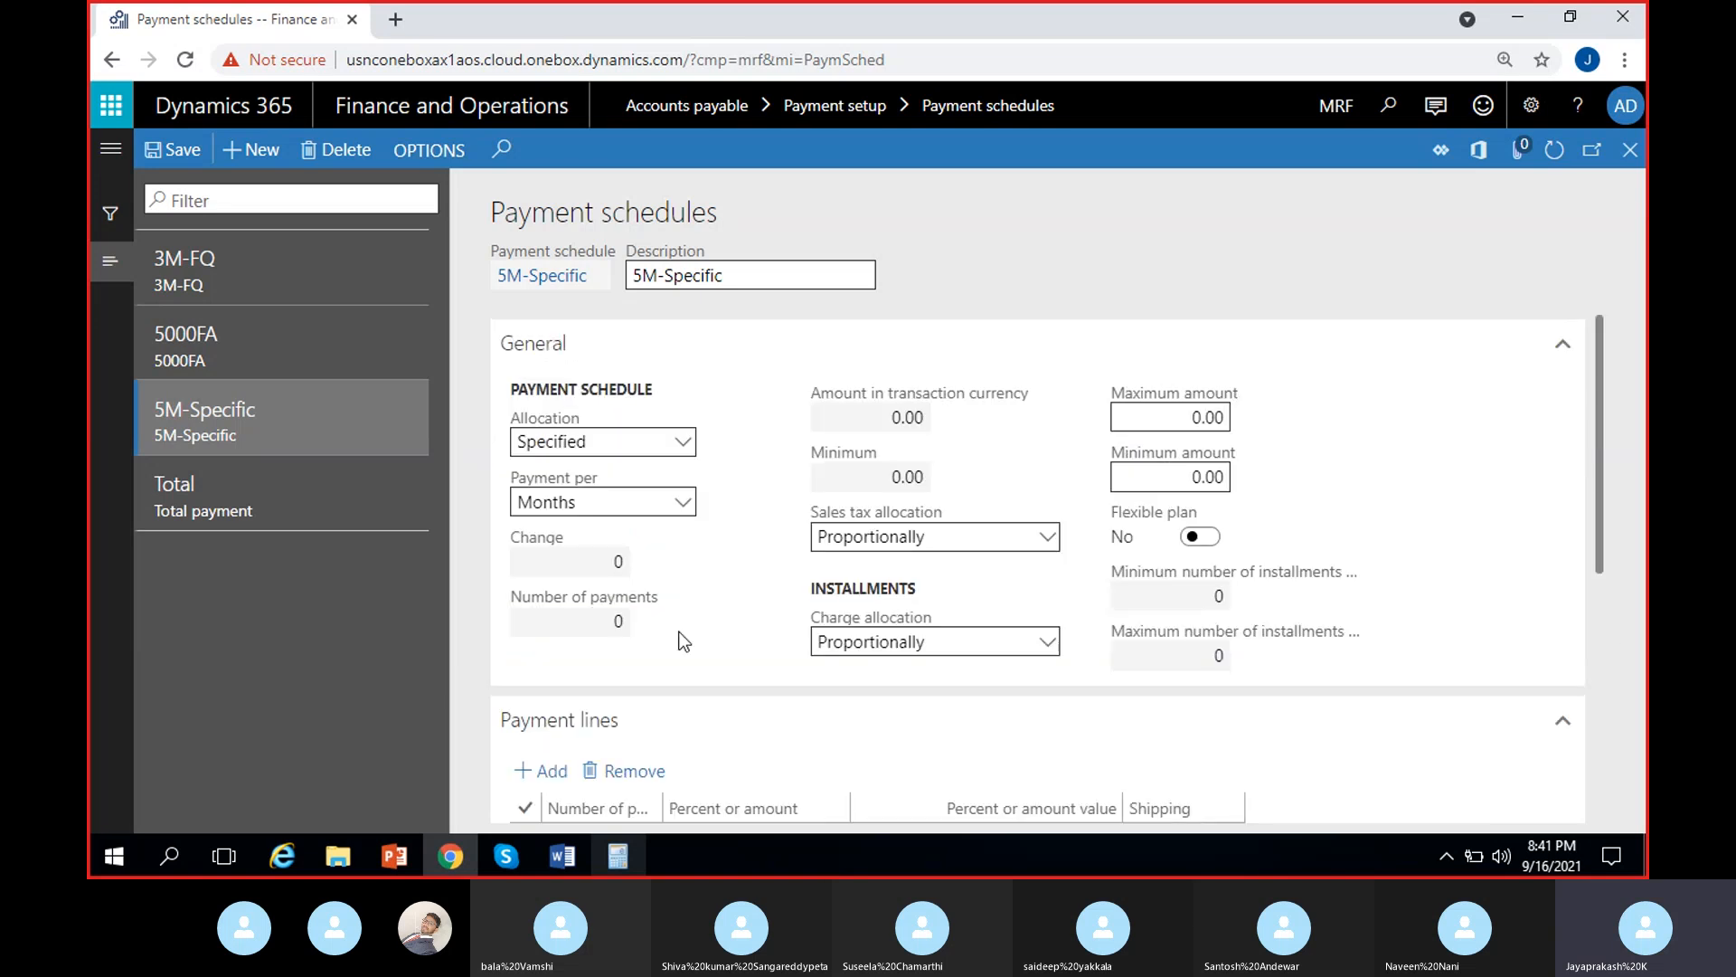
{"action": "scroll", "coordinate": [687, 624], "scroll_direction": "down", "scroll_amount": 5}
{"action": "scroll", "coordinate": [870, 622], "scroll_direction": "up", "scroll_amount": 1}
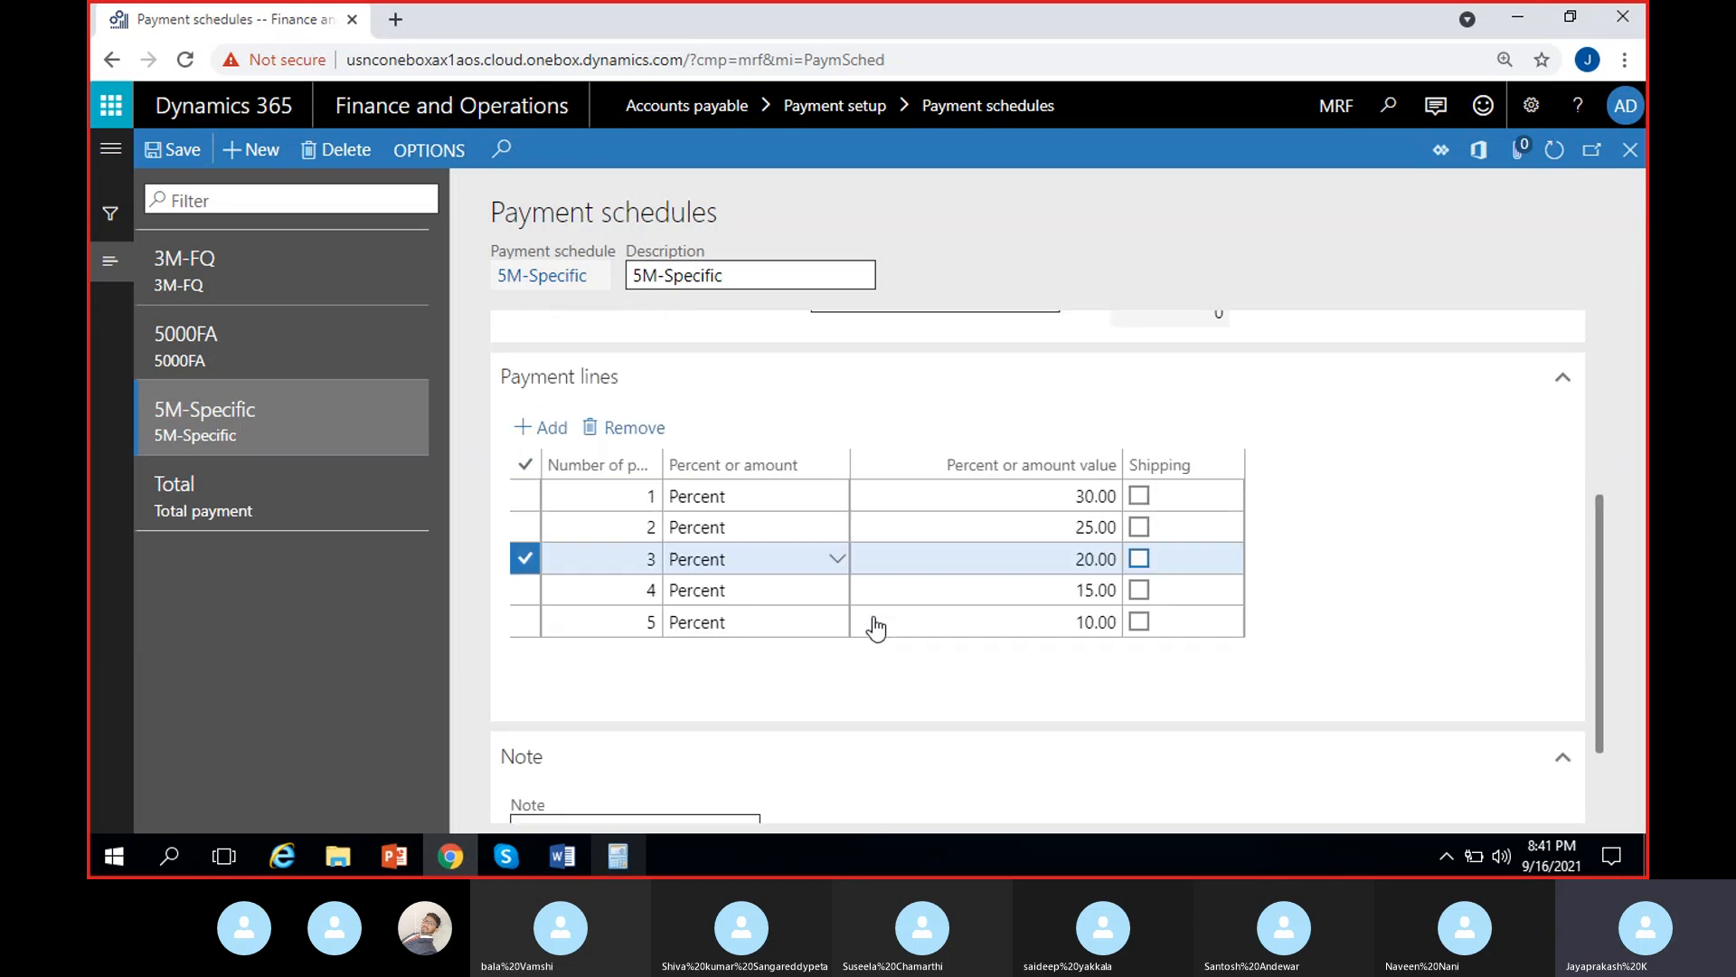
{"action": "scroll", "coordinate": [796, 660], "scroll_direction": "down", "scroll_amount": 1}
{"action": "left_click", "coordinate": [717, 703]}
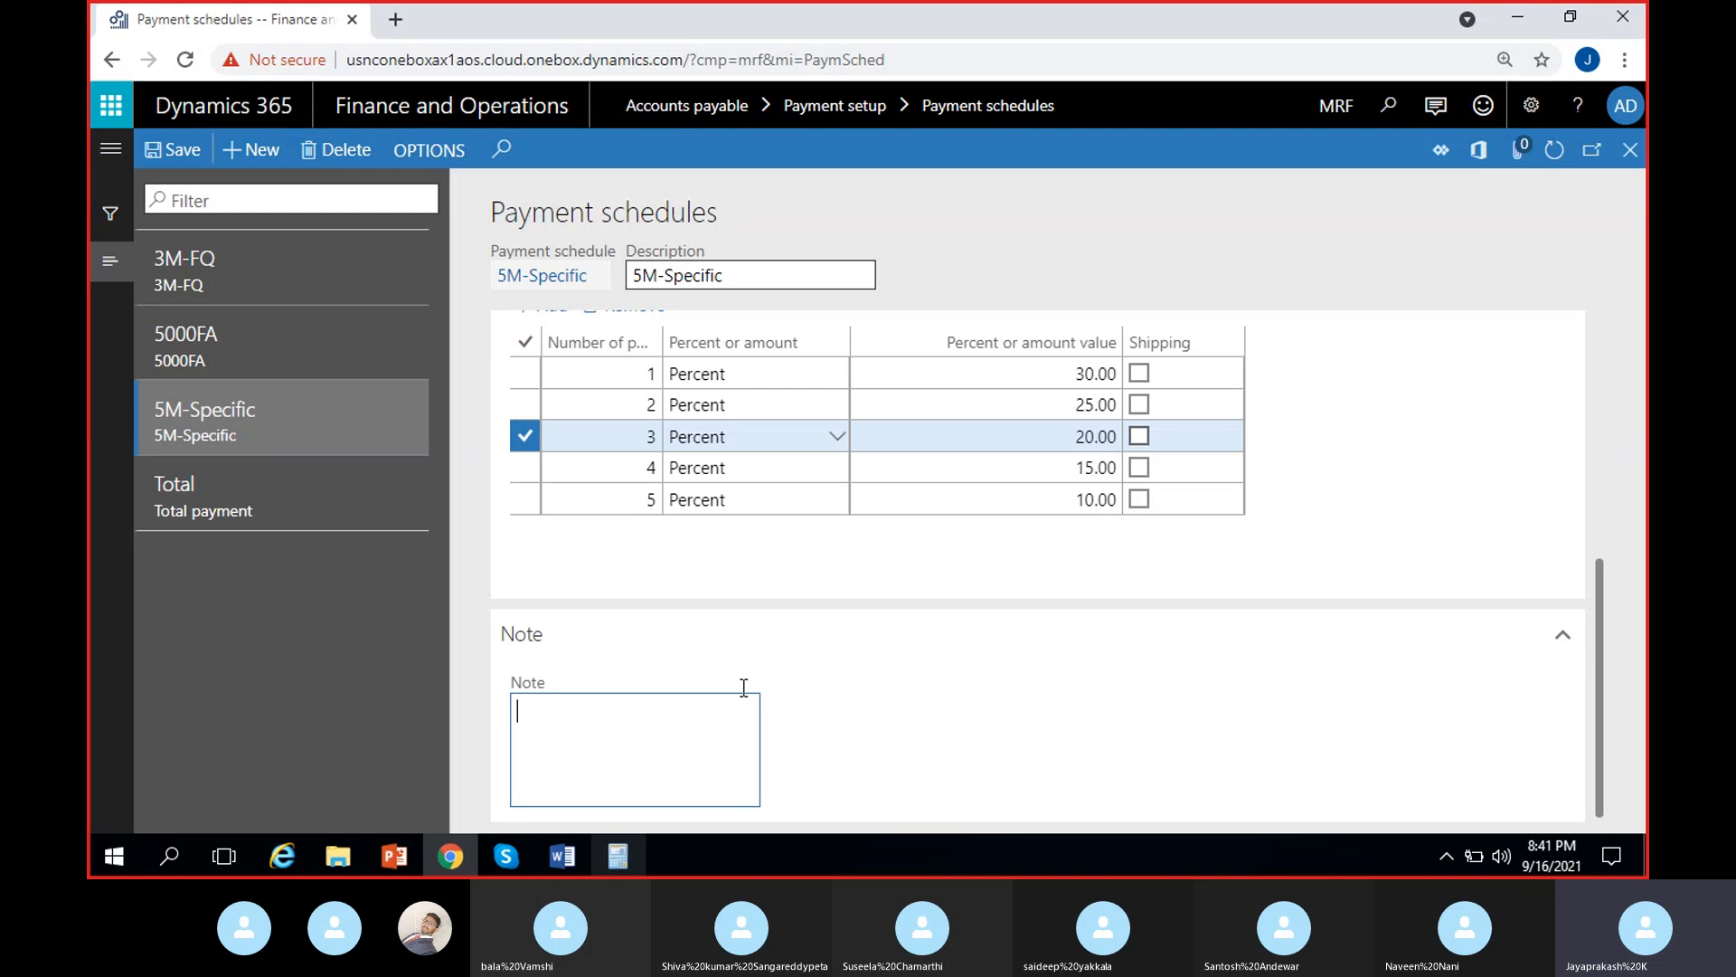
{"action": "scroll", "coordinate": [983, 722], "scroll_direction": "up", "scroll_amount": 2}
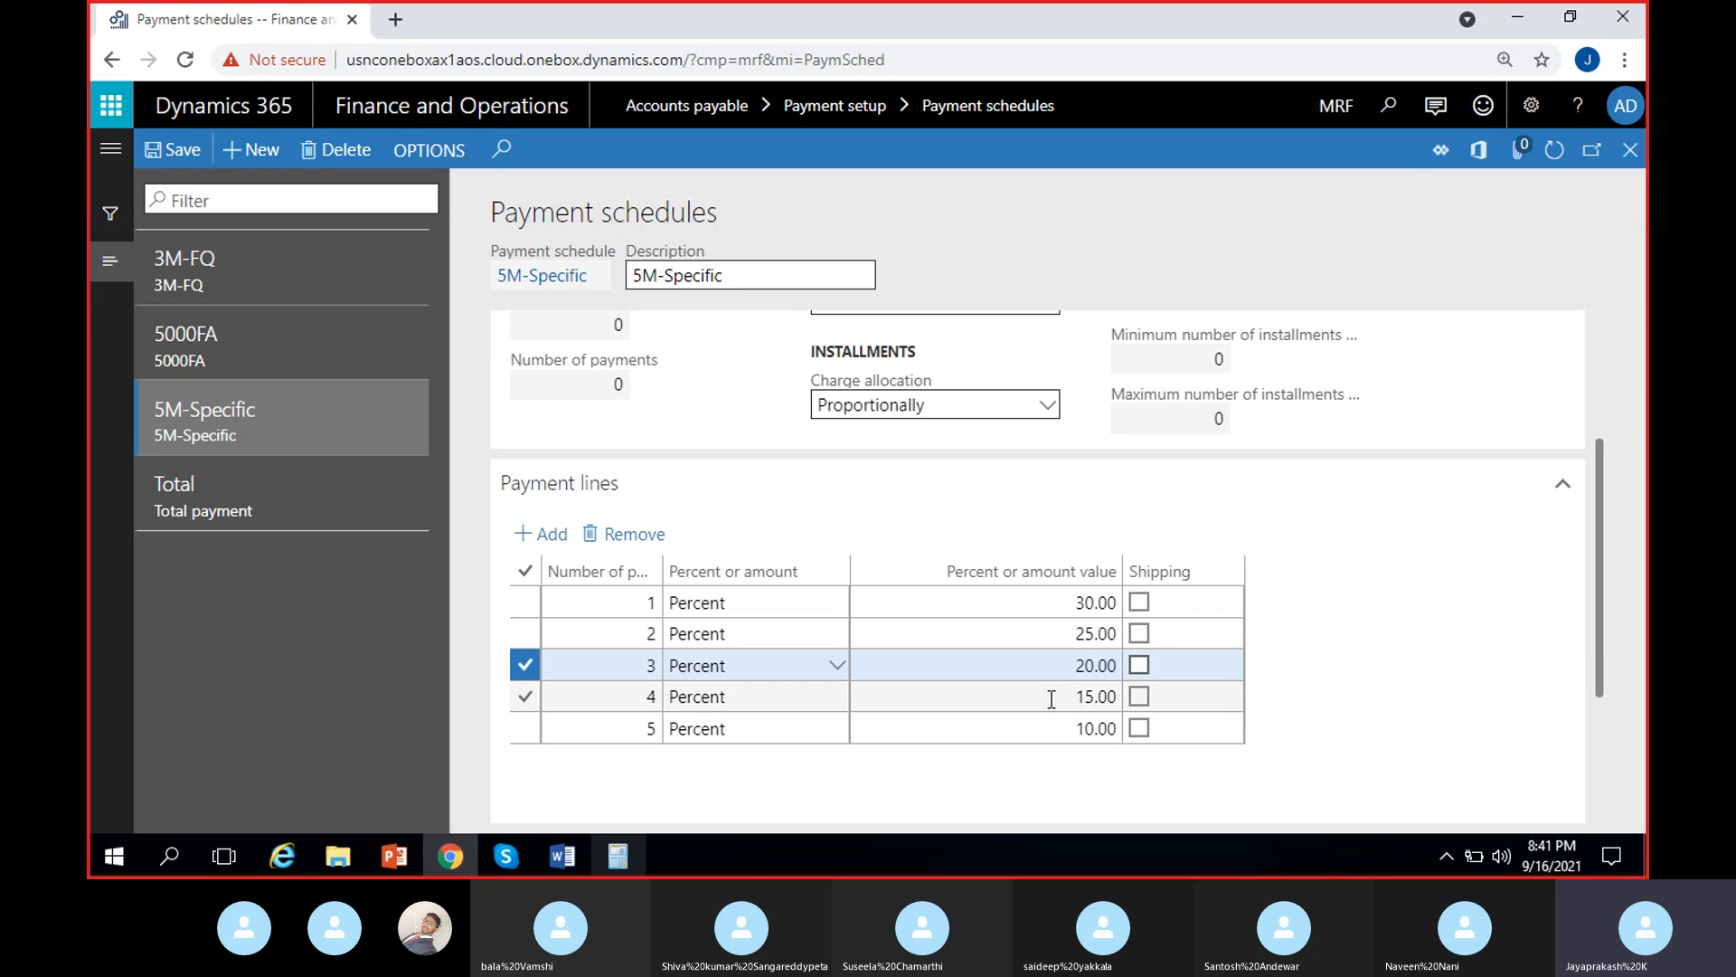
{"action": "scroll", "coordinate": [602, 687], "scroll_direction": "up", "scroll_amount": 3}
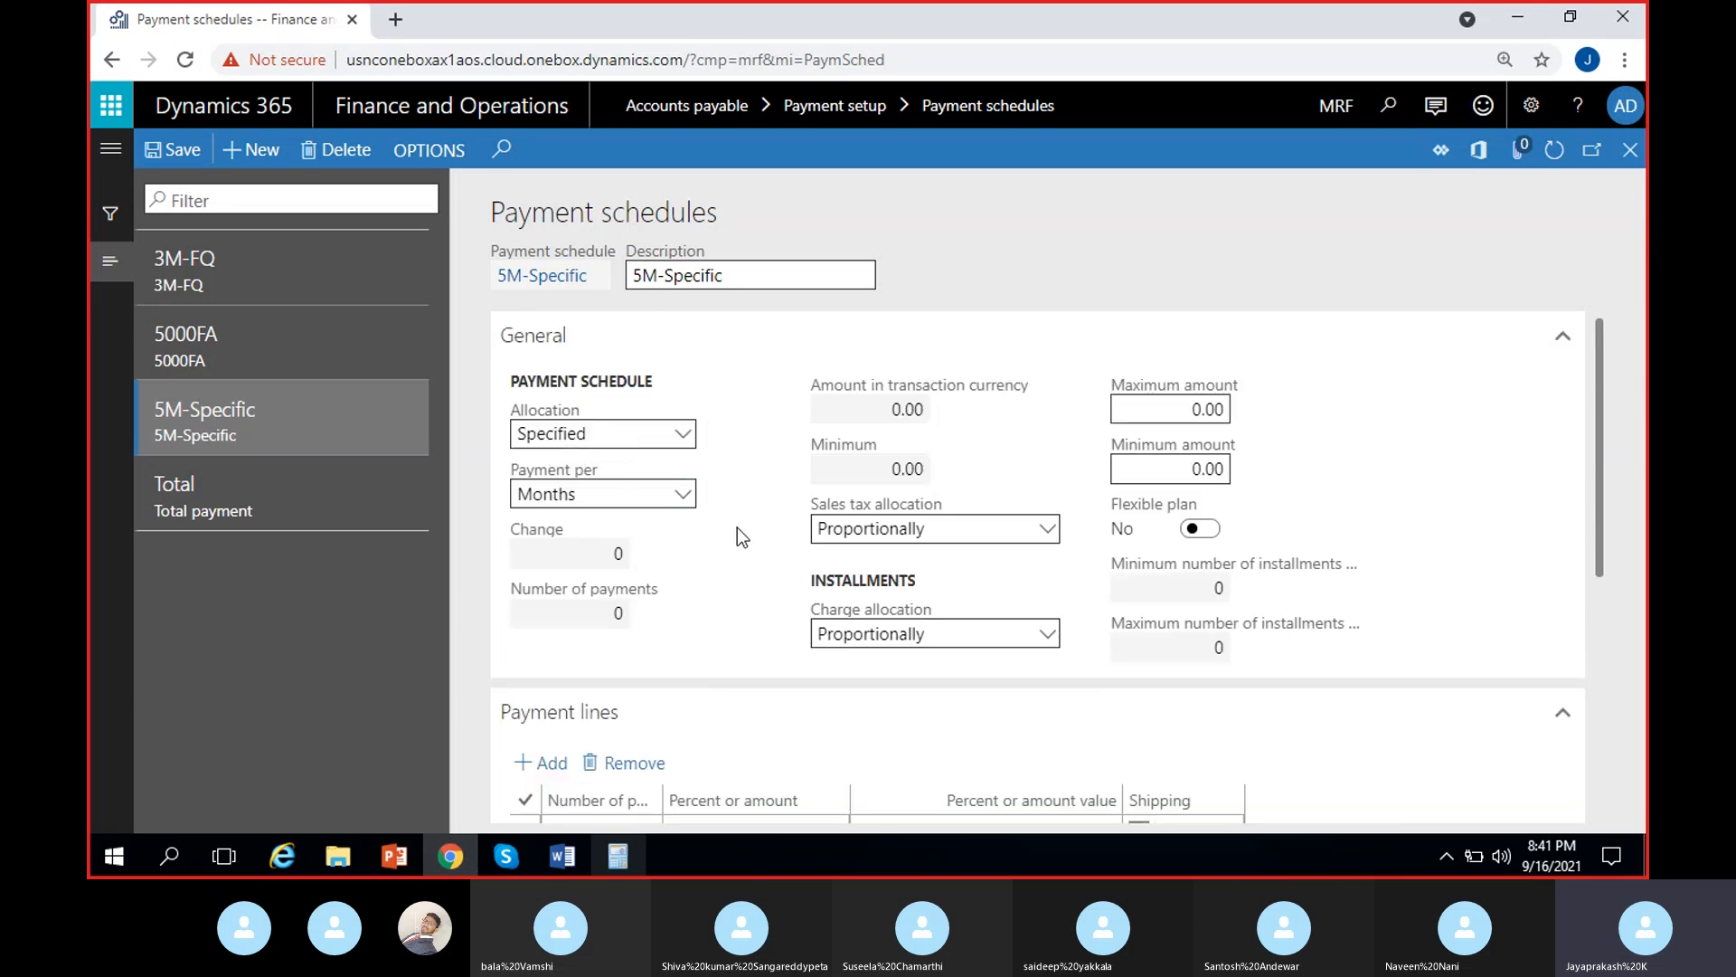
{"action": "scroll", "coordinate": [669, 588], "scroll_direction": "down", "scroll_amount": 3}
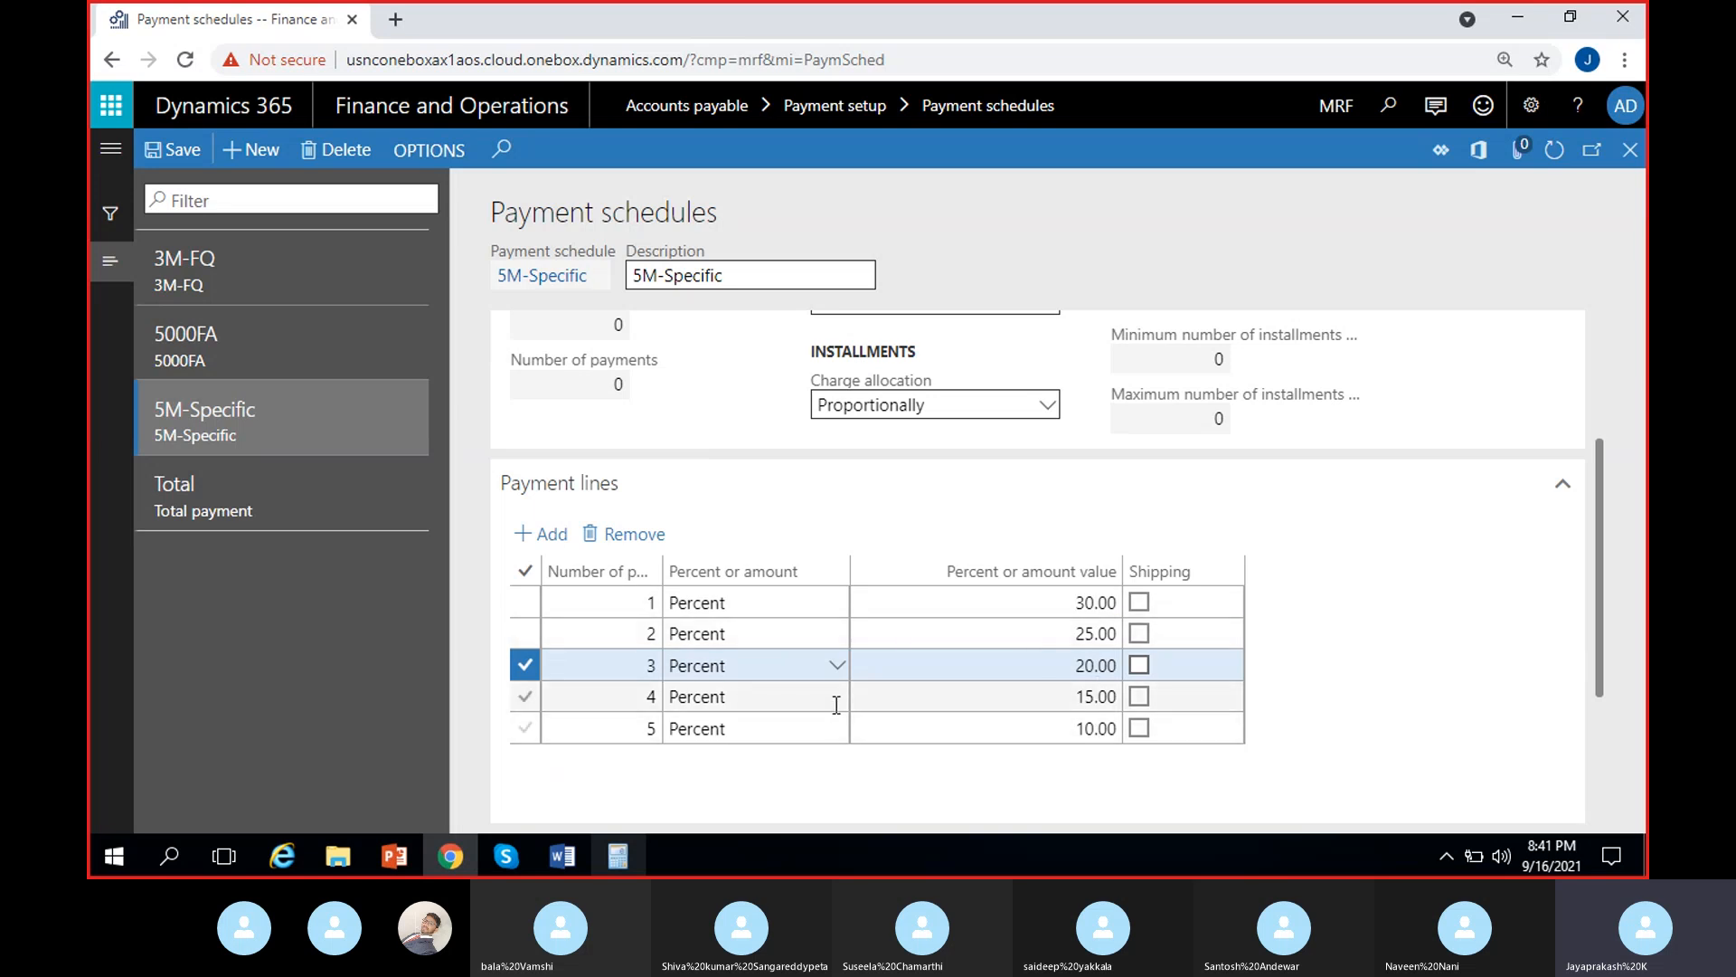
- Set the 5M-Specific schedule's payment period to Days and review its payment lines
{"action": "scroll", "coordinate": [694, 500], "scroll_direction": "up", "scroll_amount": 3}
{"action": "left_click", "coordinate": [694, 500]}
{"action": "left_click", "coordinate": [593, 525]}
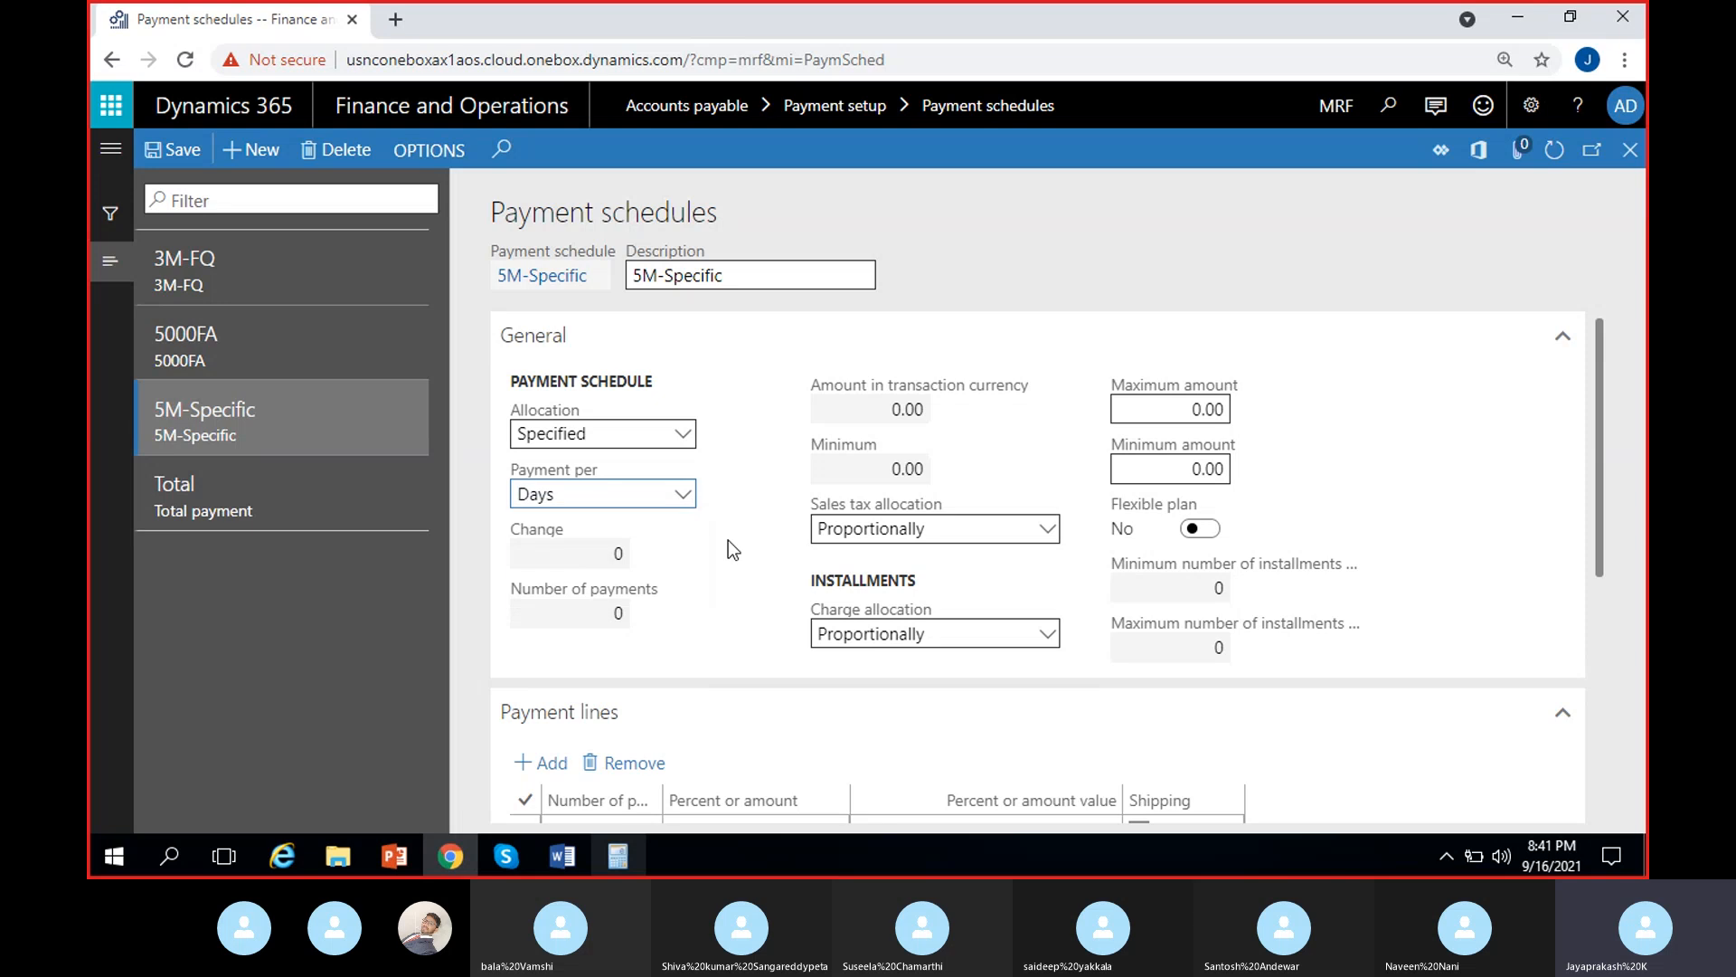
{"action": "key", "text": "Tab"}
{"action": "scroll", "coordinate": [724, 547], "scroll_direction": "down", "scroll_amount": 3}
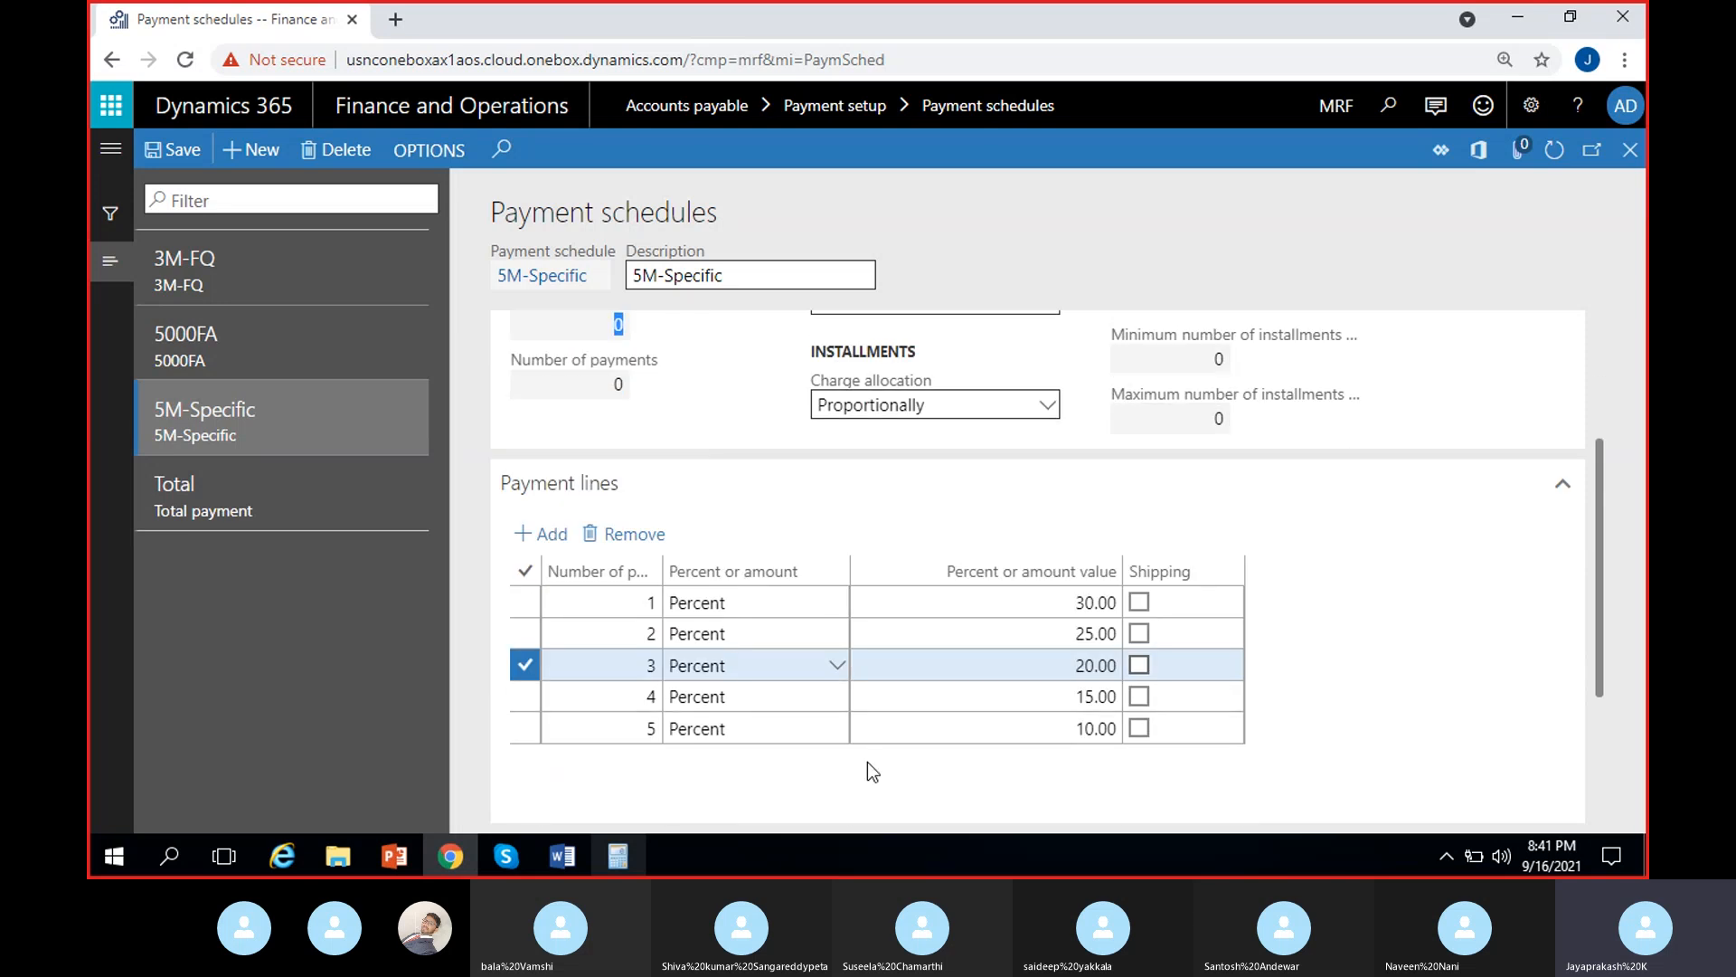
- Change the 5M-Specific schedule's payment period to Years and review its payment lines
{"action": "scroll", "coordinate": [867, 761], "scroll_direction": "up", "scroll_amount": 2}
{"action": "left_click", "coordinate": [680, 384]}
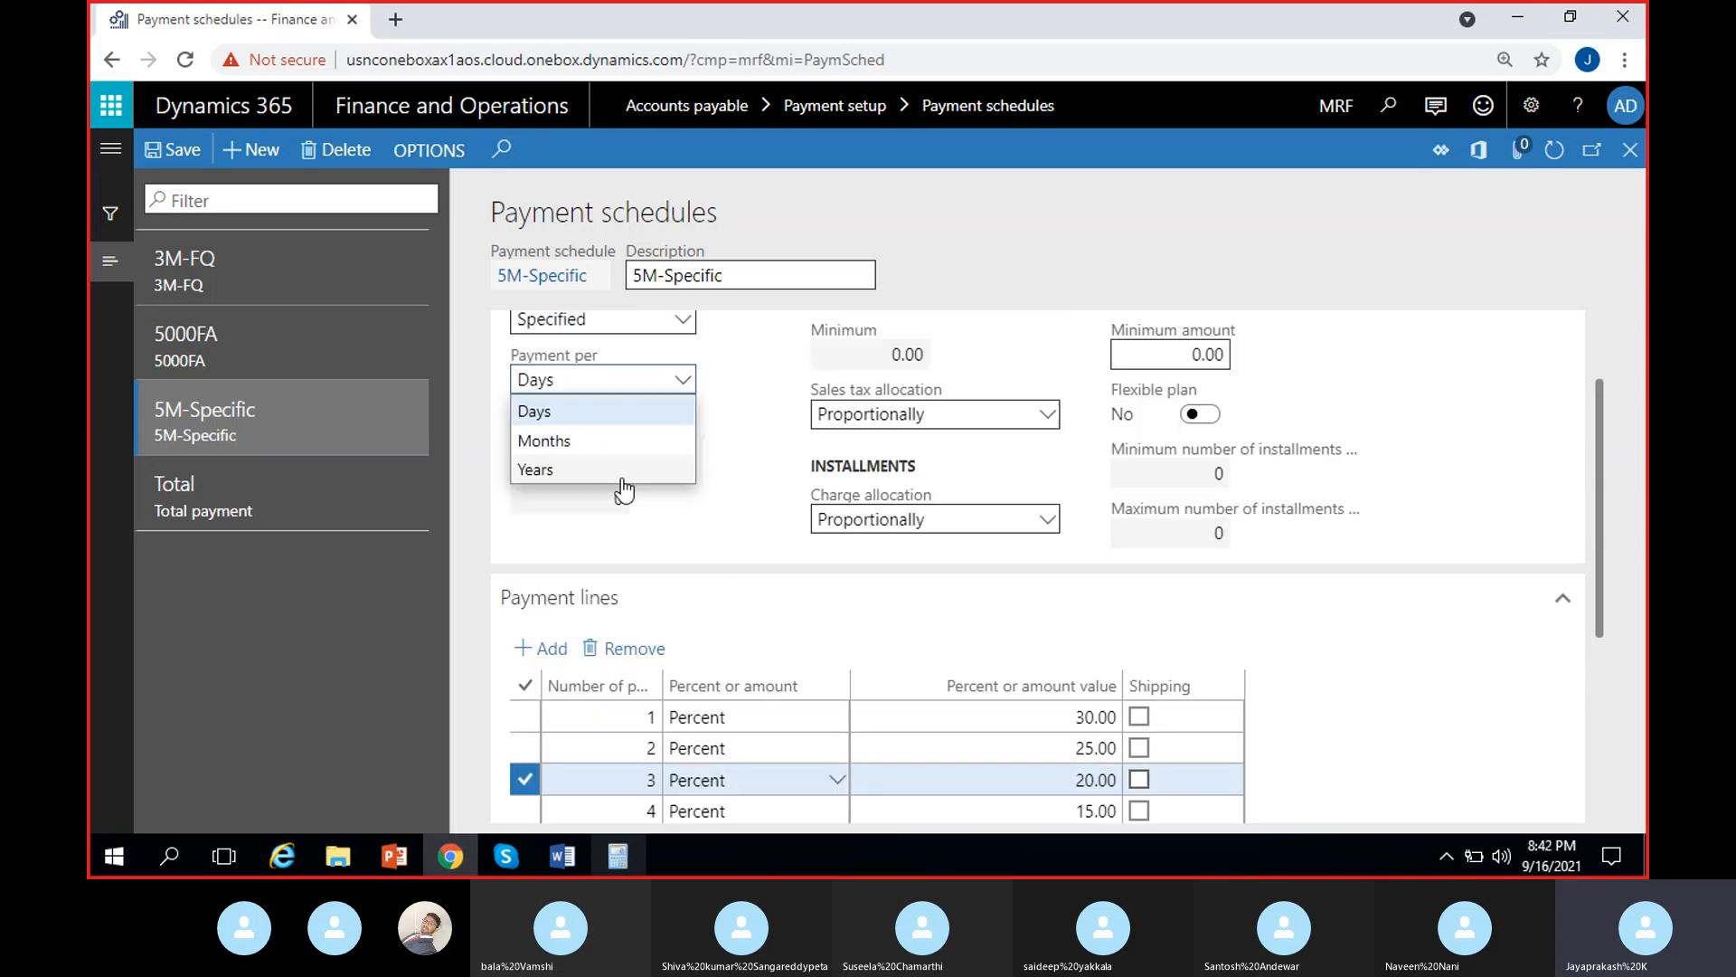
{"action": "left_click", "coordinate": [617, 471]}
{"action": "scroll", "coordinate": [725, 702], "scroll_direction": "down", "scroll_amount": 4}
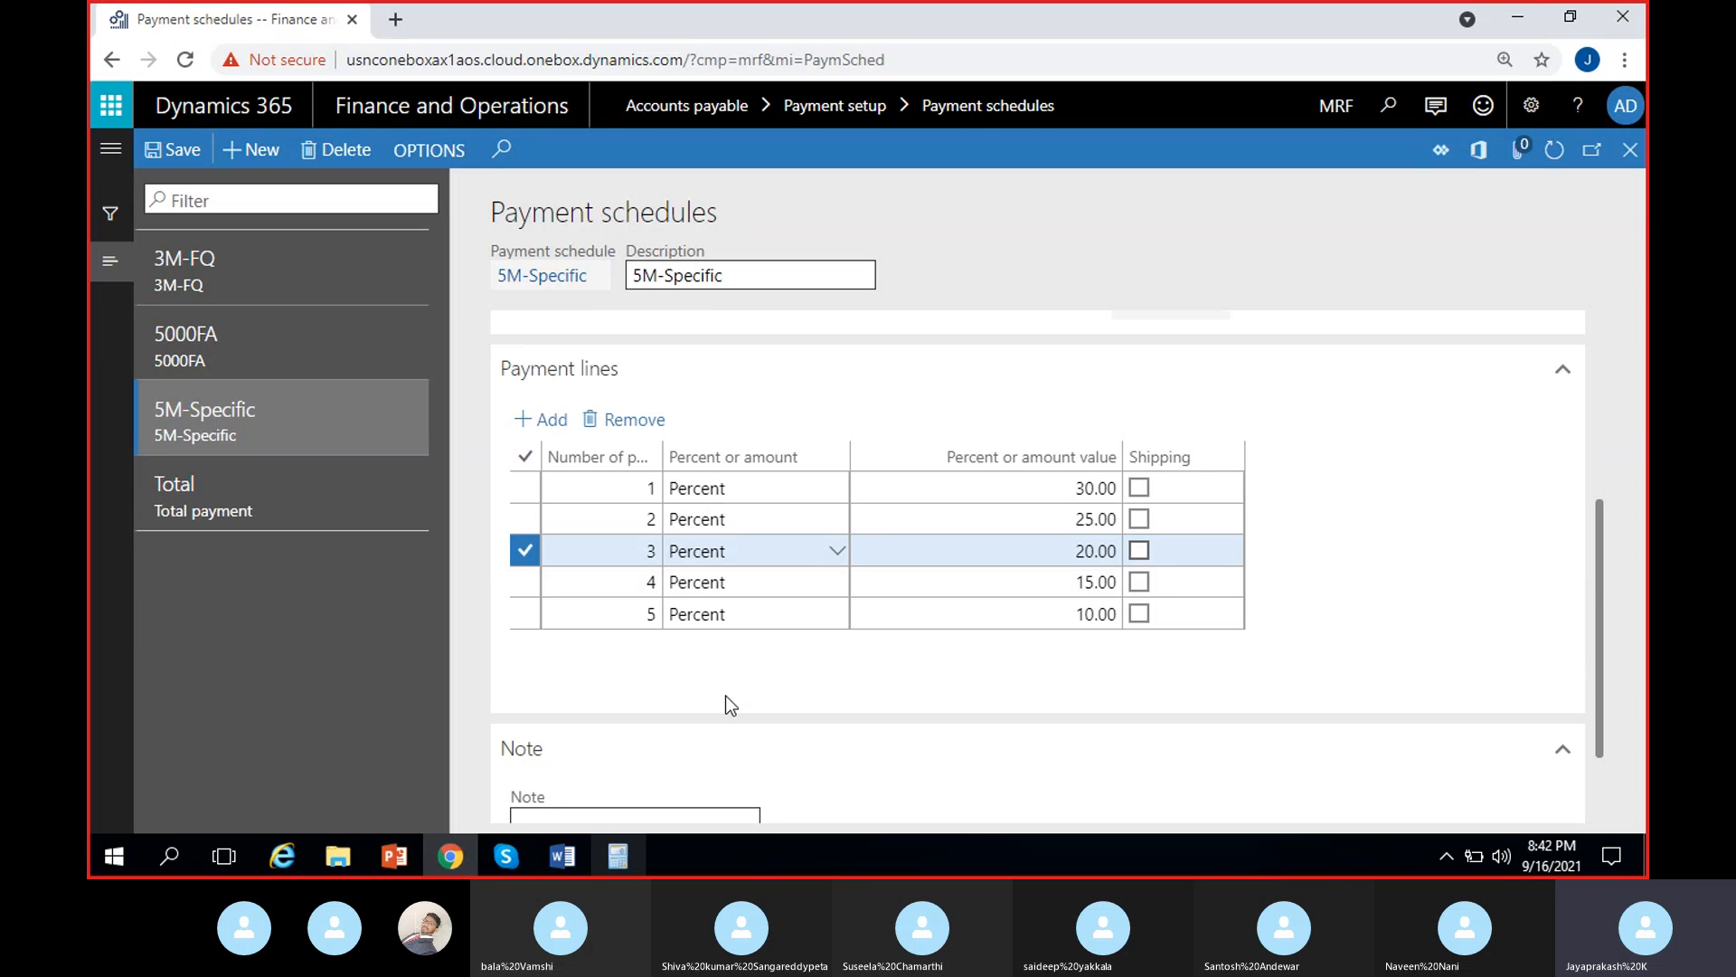
{"action": "scroll", "coordinate": [659, 518], "scroll_direction": "up", "scroll_amount": 4}
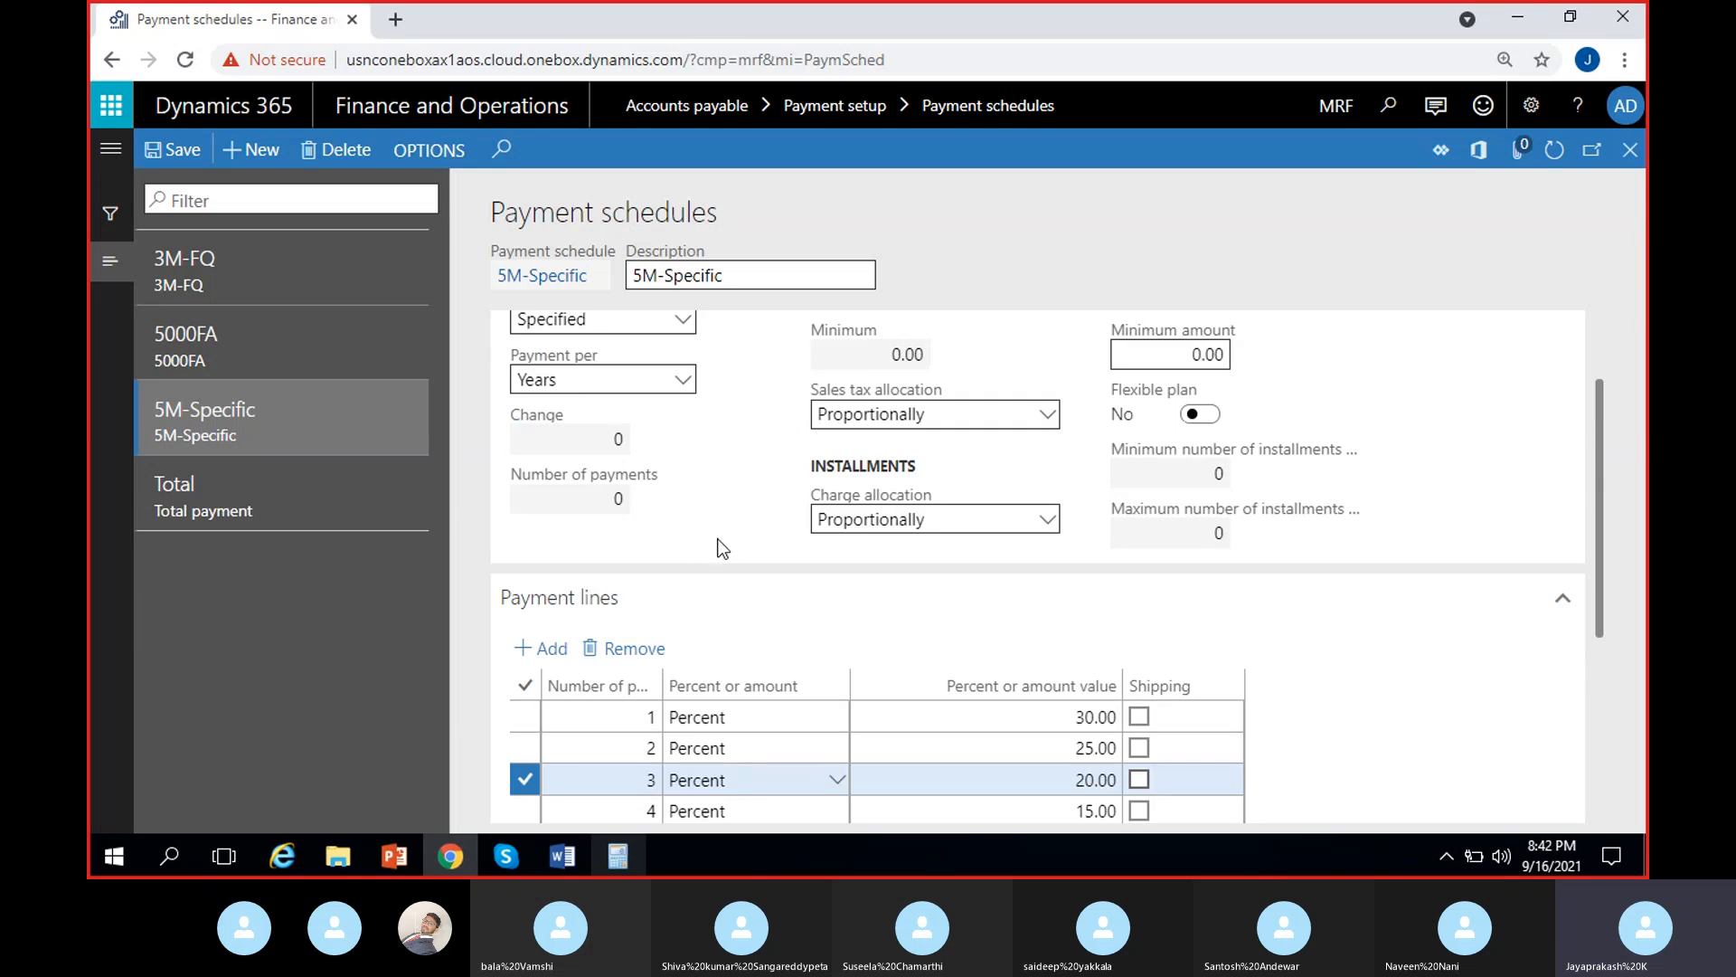
- Set the 5M-Specific schedule's payment period to Months
{"action": "left_click", "coordinate": [678, 381]}
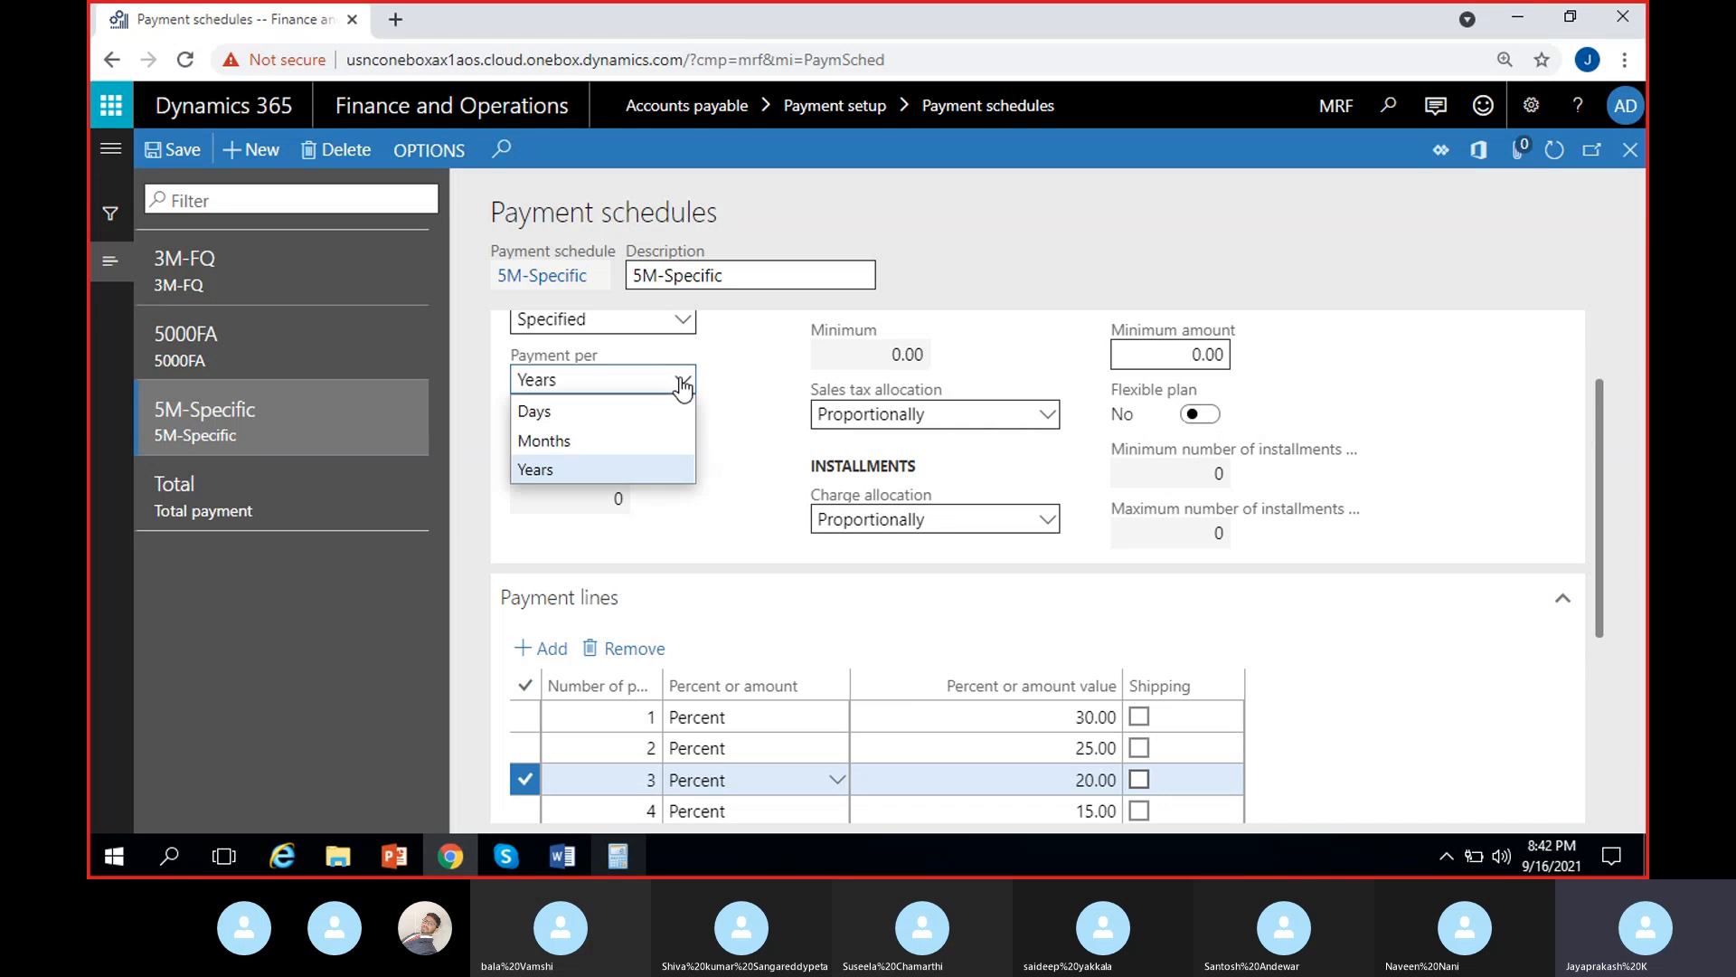
{"action": "left_click", "coordinate": [589, 441]}
{"action": "scroll", "coordinate": [713, 452], "scroll_direction": "down", "scroll_amount": 1}
- Set the percent value of payment line 2 to 0 and payment line 3 to 45
{"action": "left_click", "coordinate": [827, 640]}
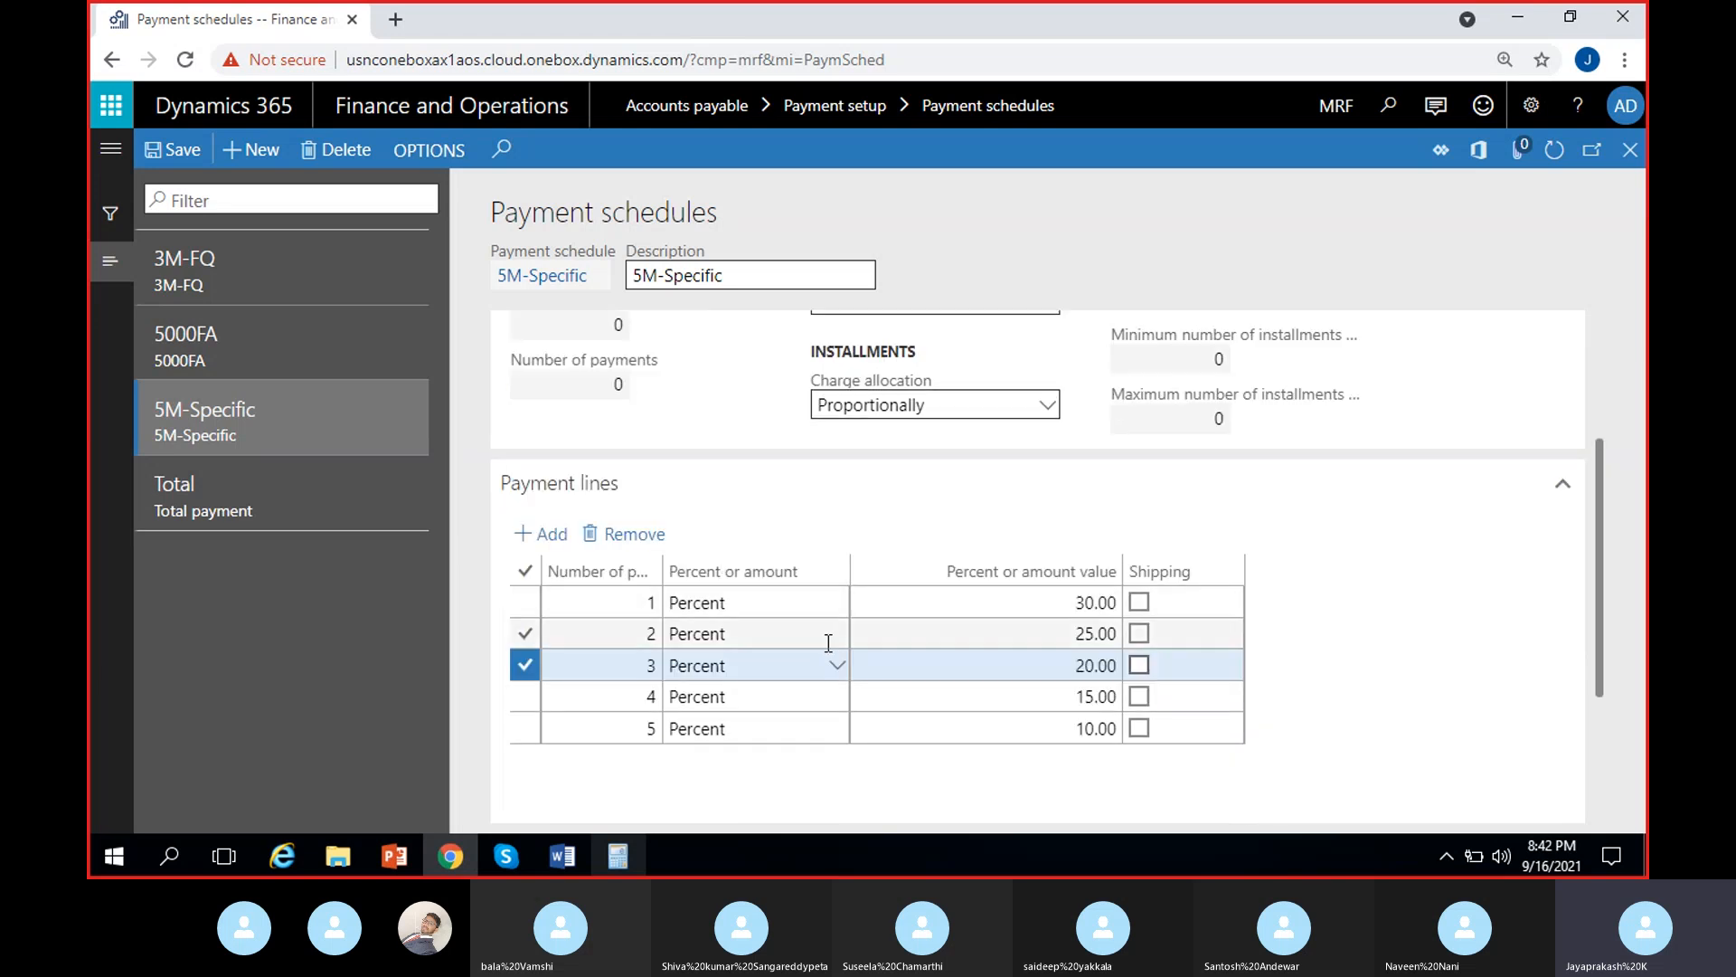
{"action": "left_click", "coordinate": [1035, 635]}
{"action": "left_click", "coordinate": [1097, 646]}
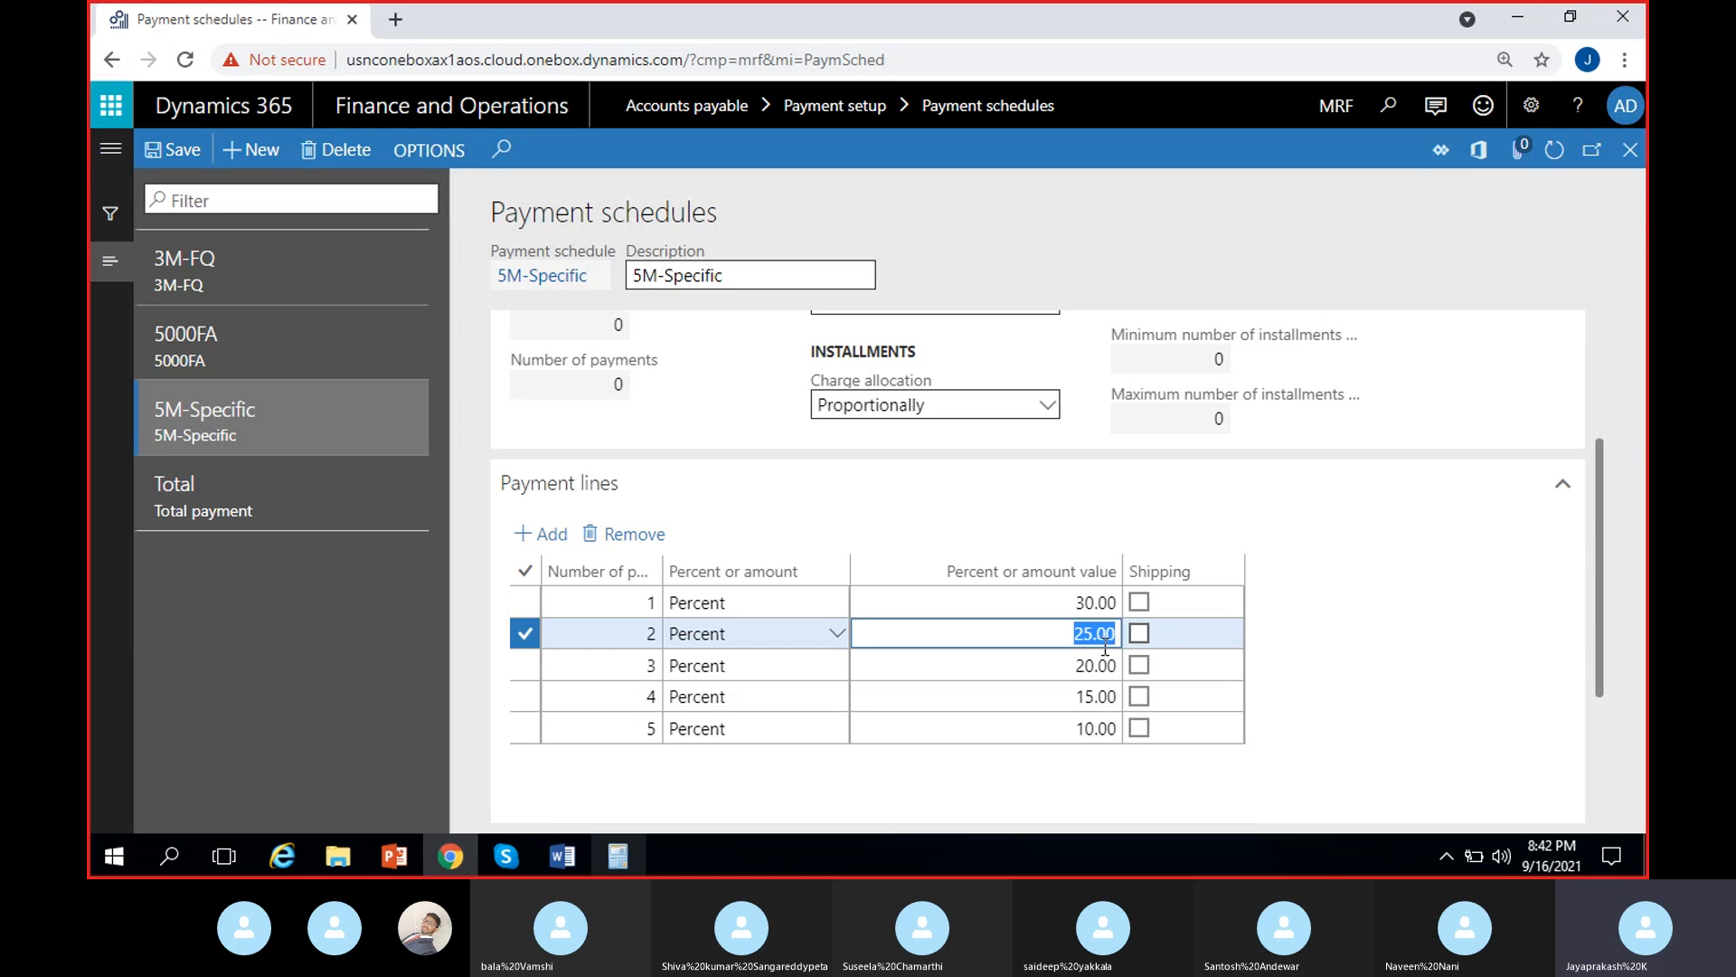
{"action": "type", "text": "0"}
{"action": "left_click", "coordinate": [1031, 665]}
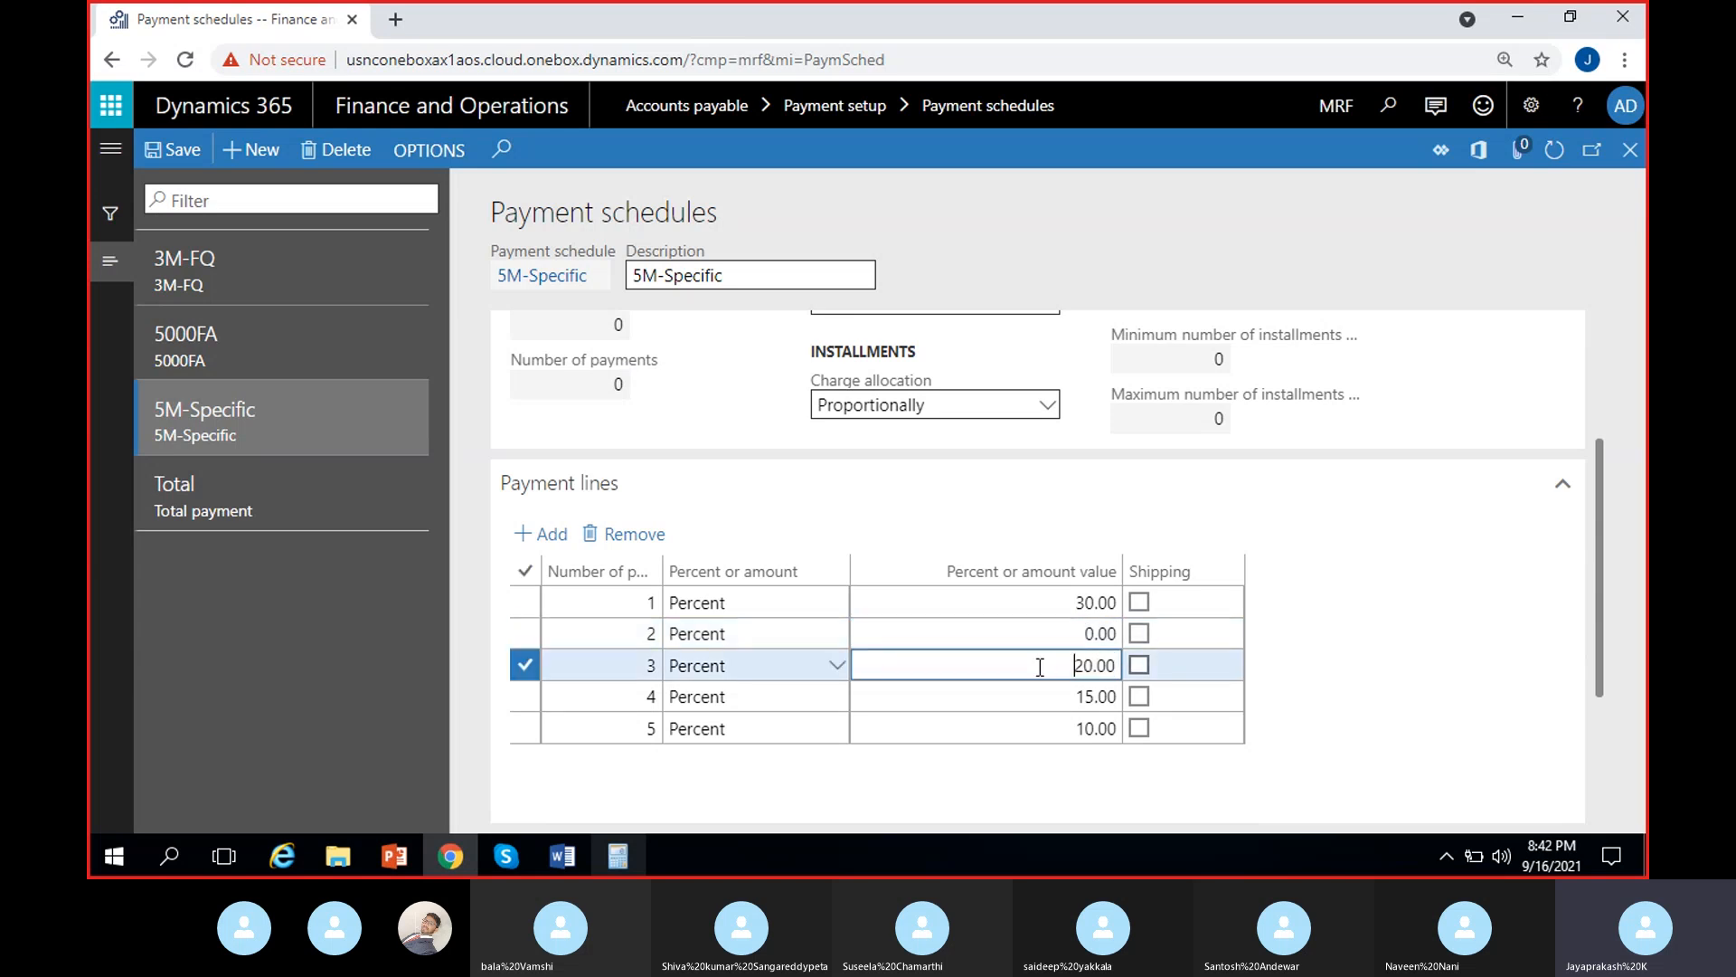
{"action": "type", "text": "45"}
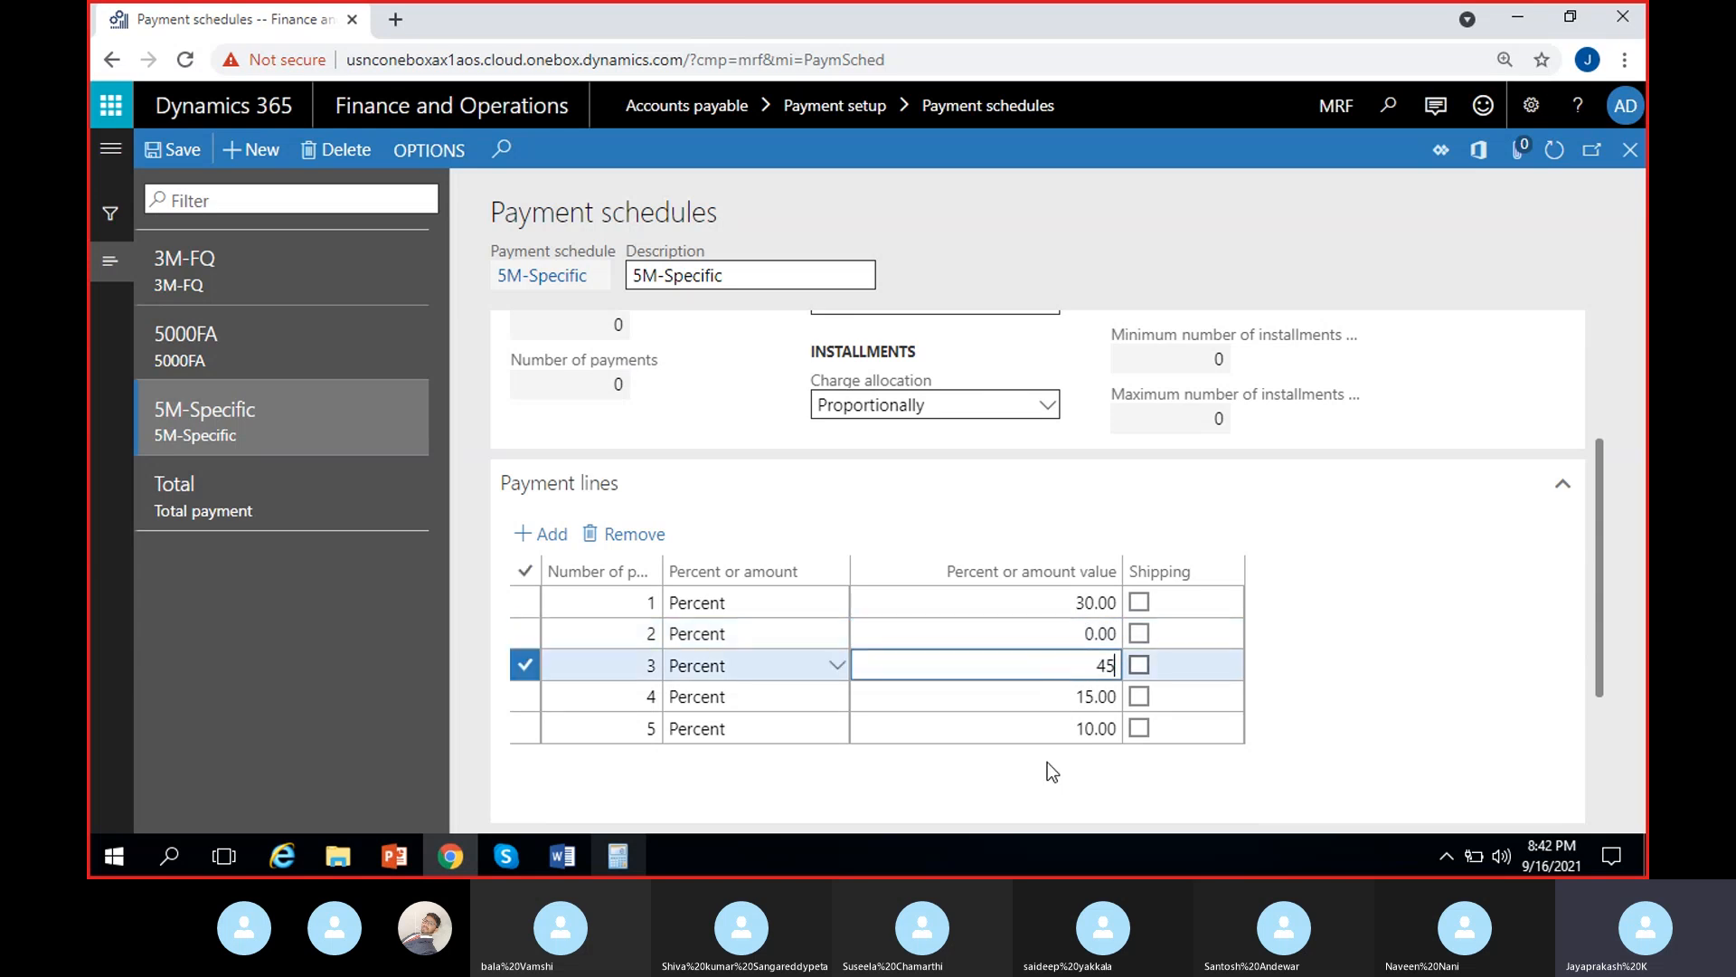
- Set the percent value of payment line 4 to 0 and payment line 5 to 25
{"action": "left_click", "coordinate": [1053, 696]}
{"action": "key", "text": "ctrl+a"}
{"action": "type", "text": "0"}
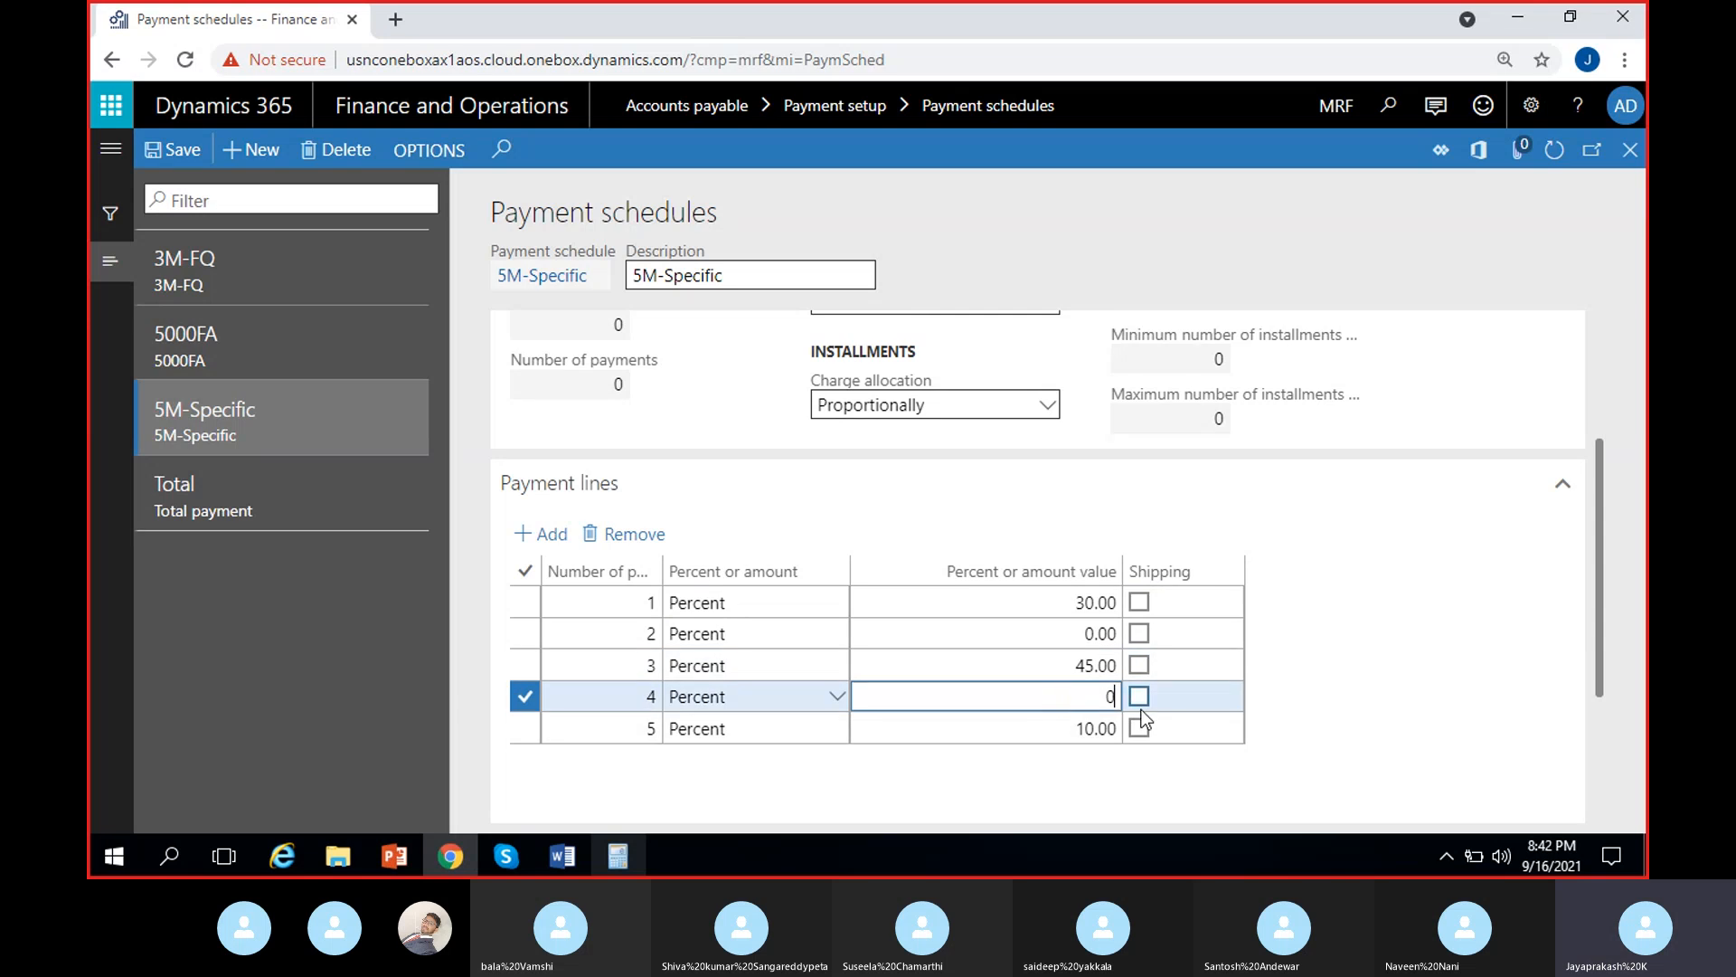
{"action": "left_click", "coordinate": [1063, 735]}
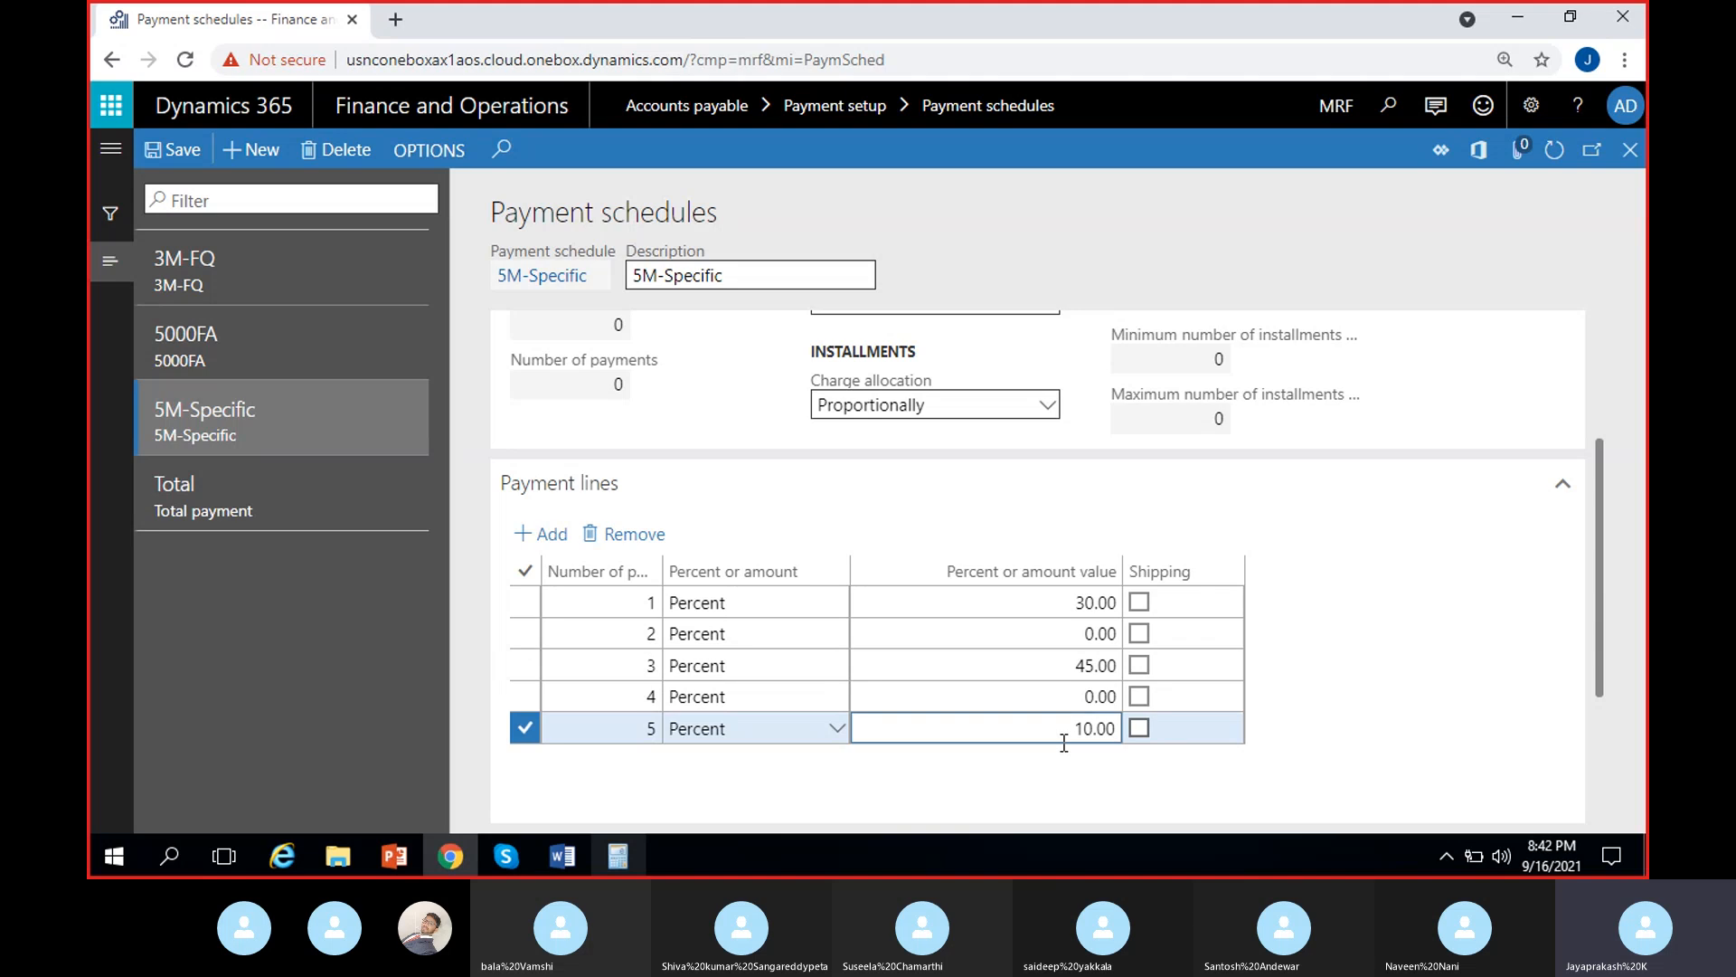
{"action": "key", "text": "ctrl+a"}
{"action": "type", "text": "25"}
{"action": "left_click", "coordinate": [1152, 765]}
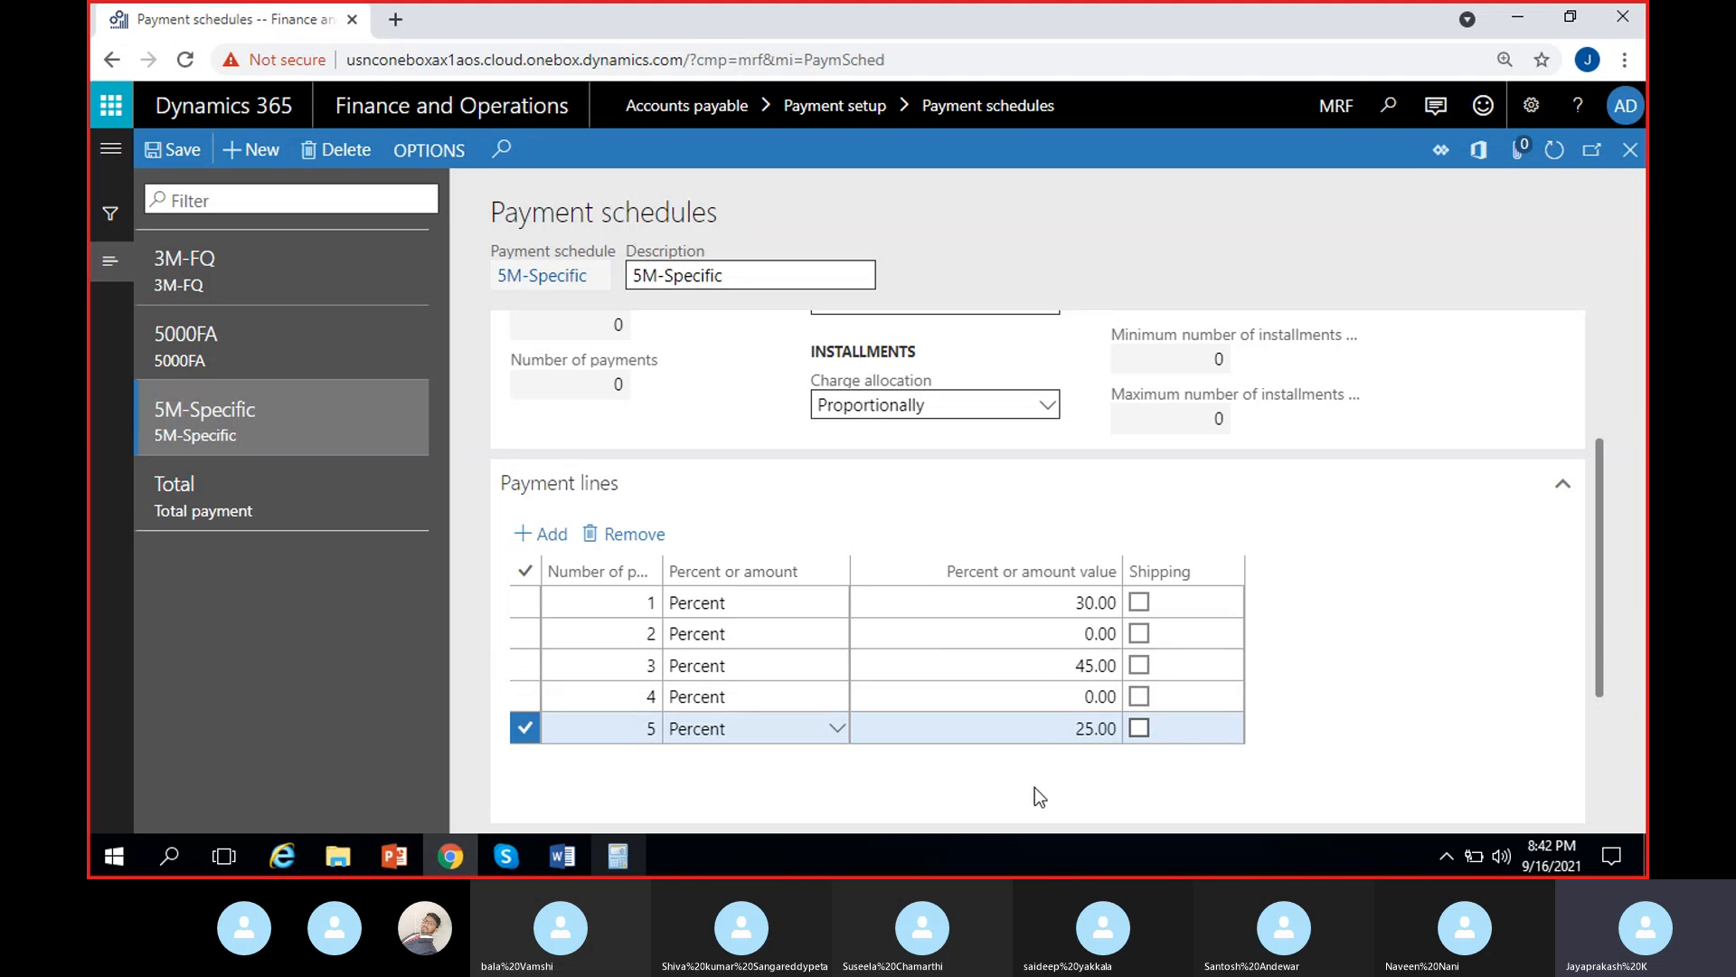
{"action": "scroll", "coordinate": [1034, 791], "scroll_direction": "up", "scroll_amount": 1}
{"action": "scroll", "coordinate": [1035, 790], "scroll_direction": "down", "scroll_amount": 1}
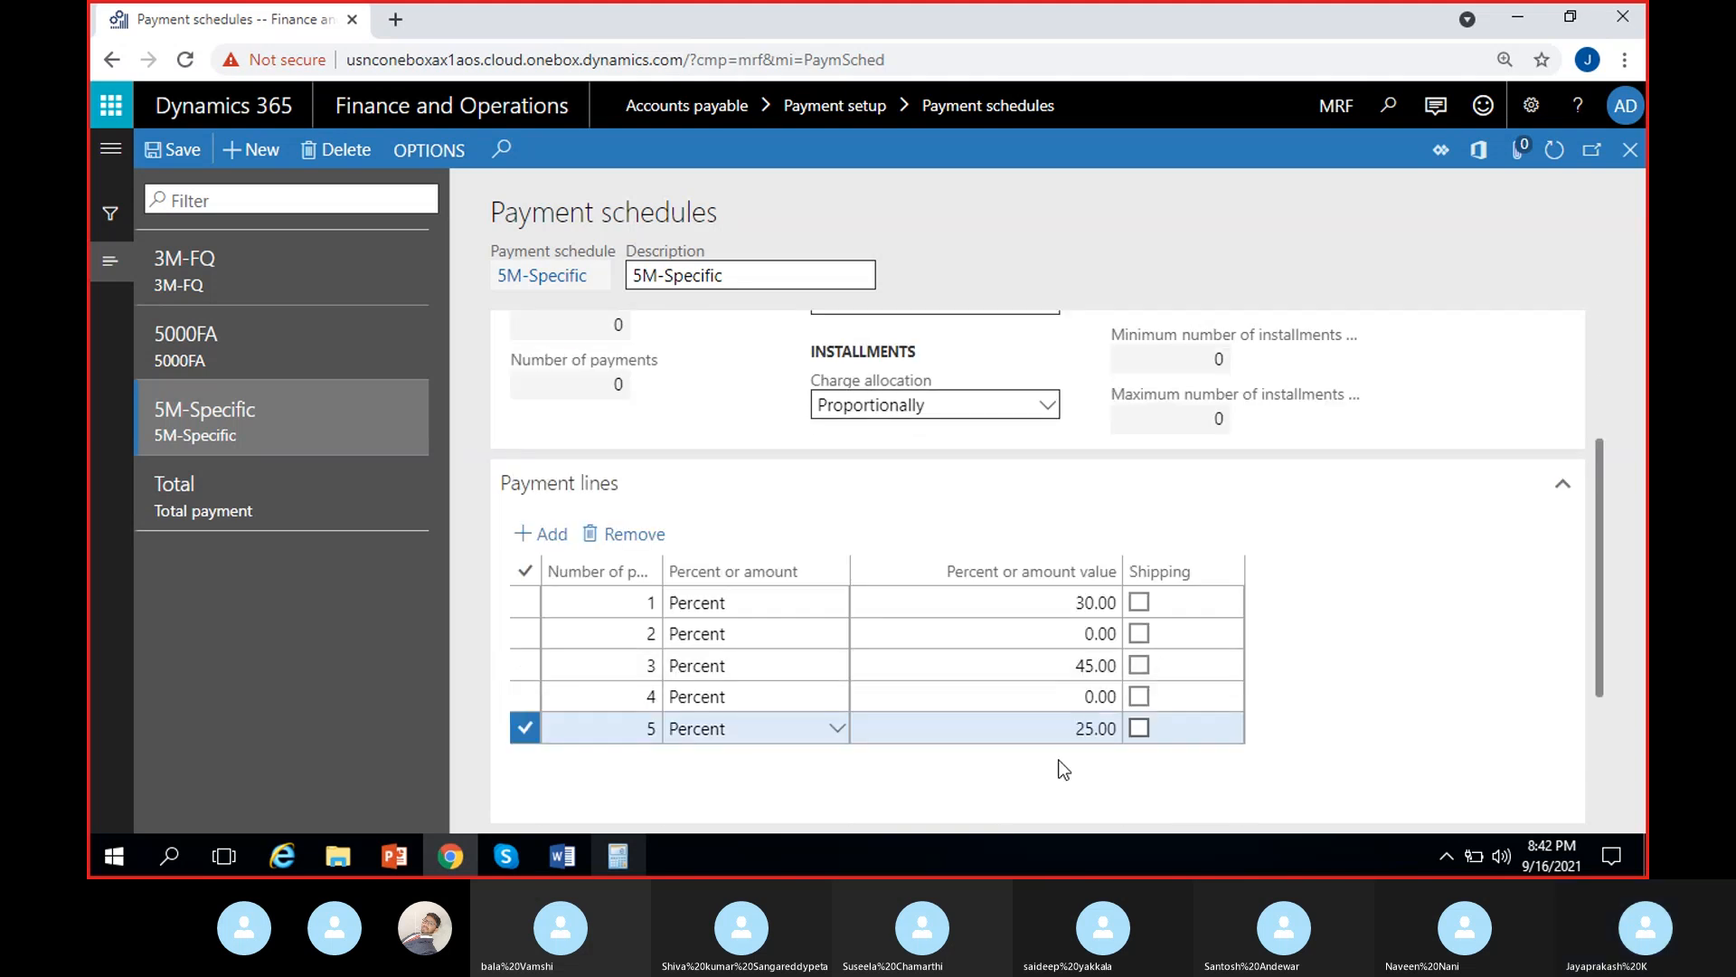
- Try to set the percent value of payment line 2 to 25, and dismiss the error message
{"action": "left_click", "coordinate": [1072, 637]}
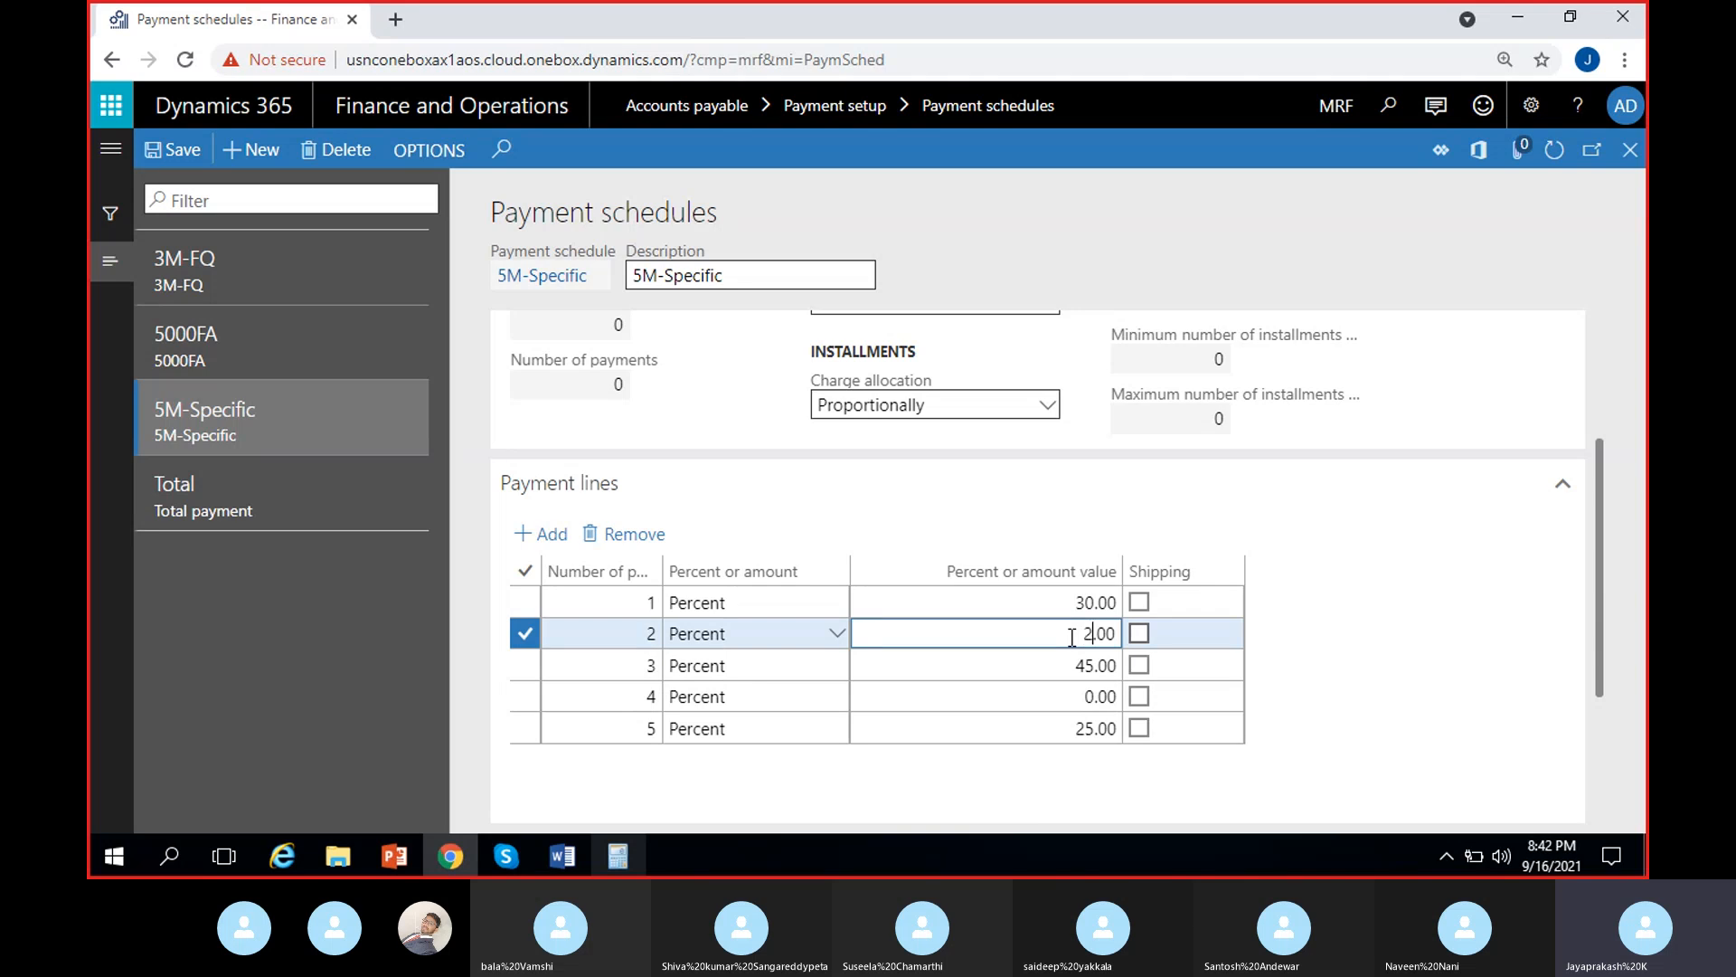
{"action": "type", "text": "25"}
{"action": "left_click", "coordinate": [1054, 665]}
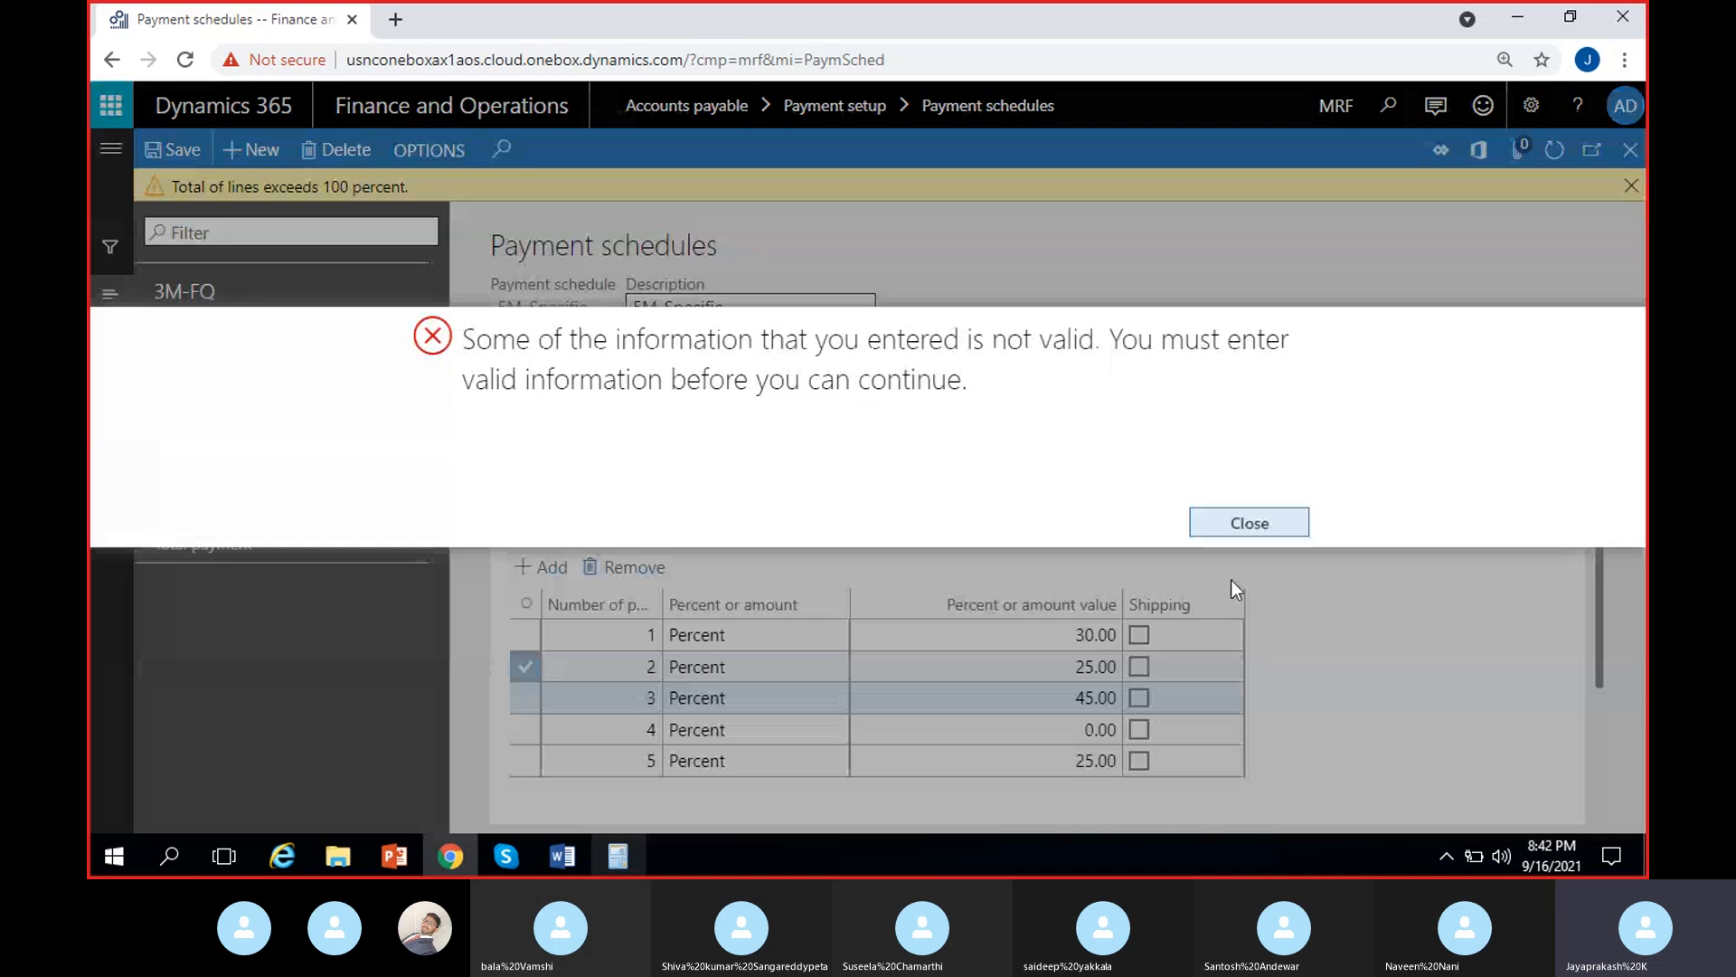
{"action": "left_click", "coordinate": [1248, 522]}
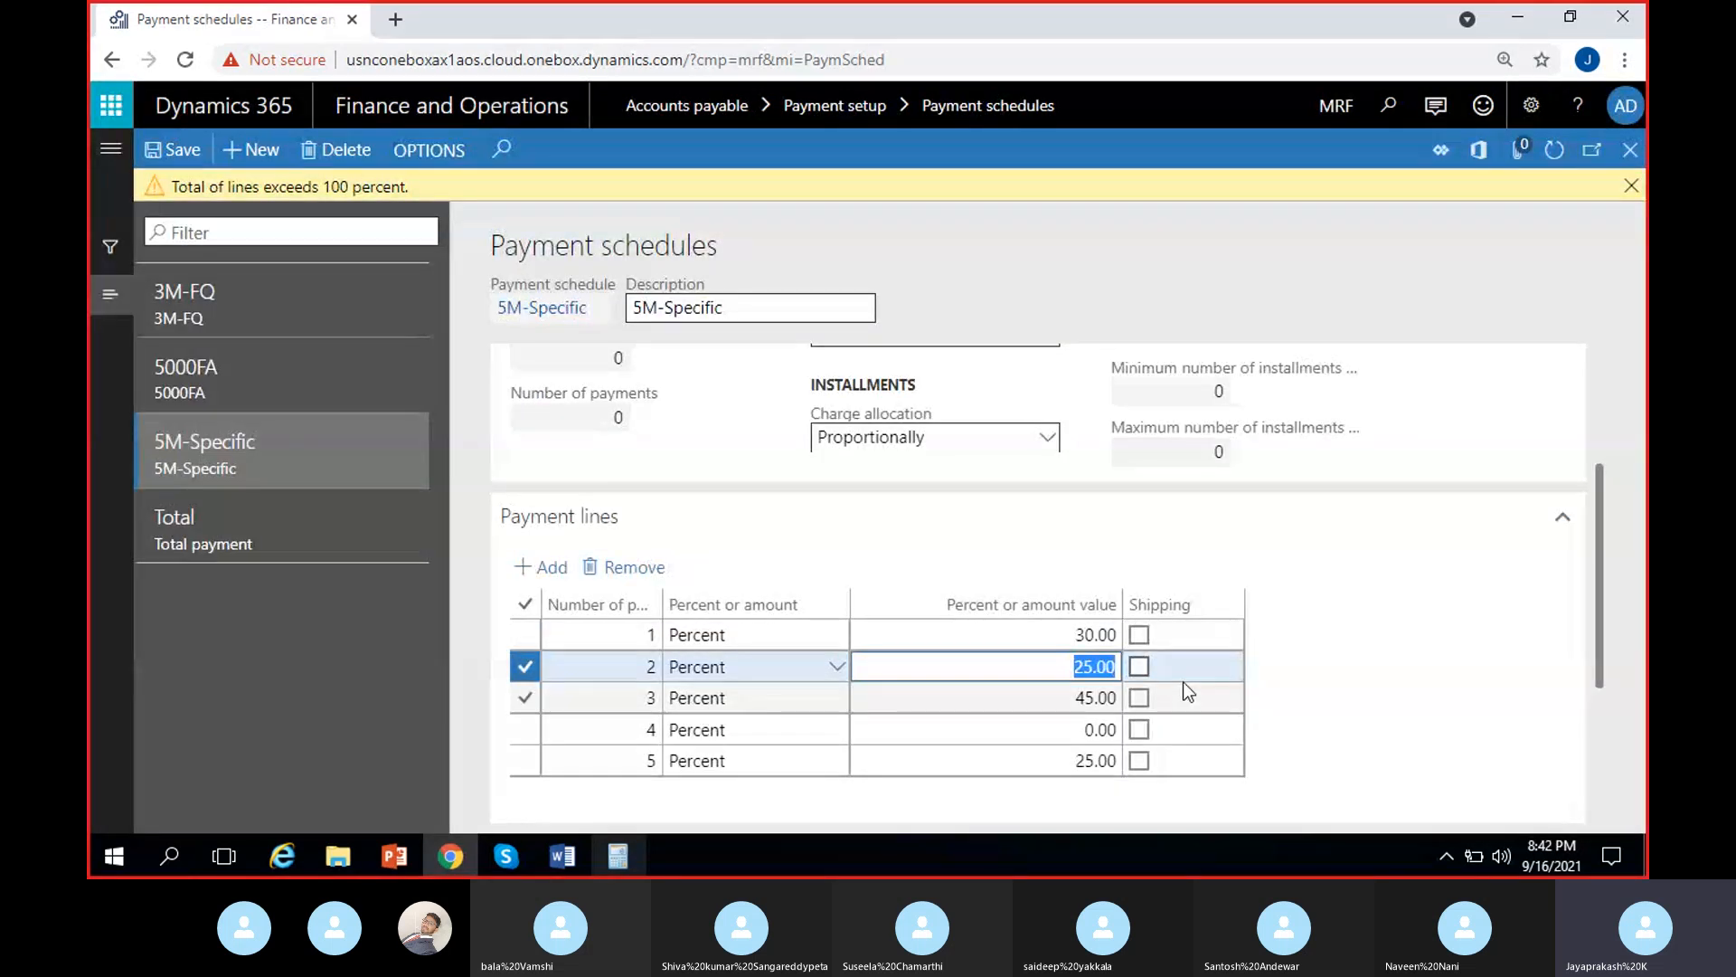
- Set the percent values of payment lines 2, 3 and 5 to 0
{"action": "type", "text": "0"}
{"action": "key", "text": "Down"}
{"action": "type", "text": "0"}
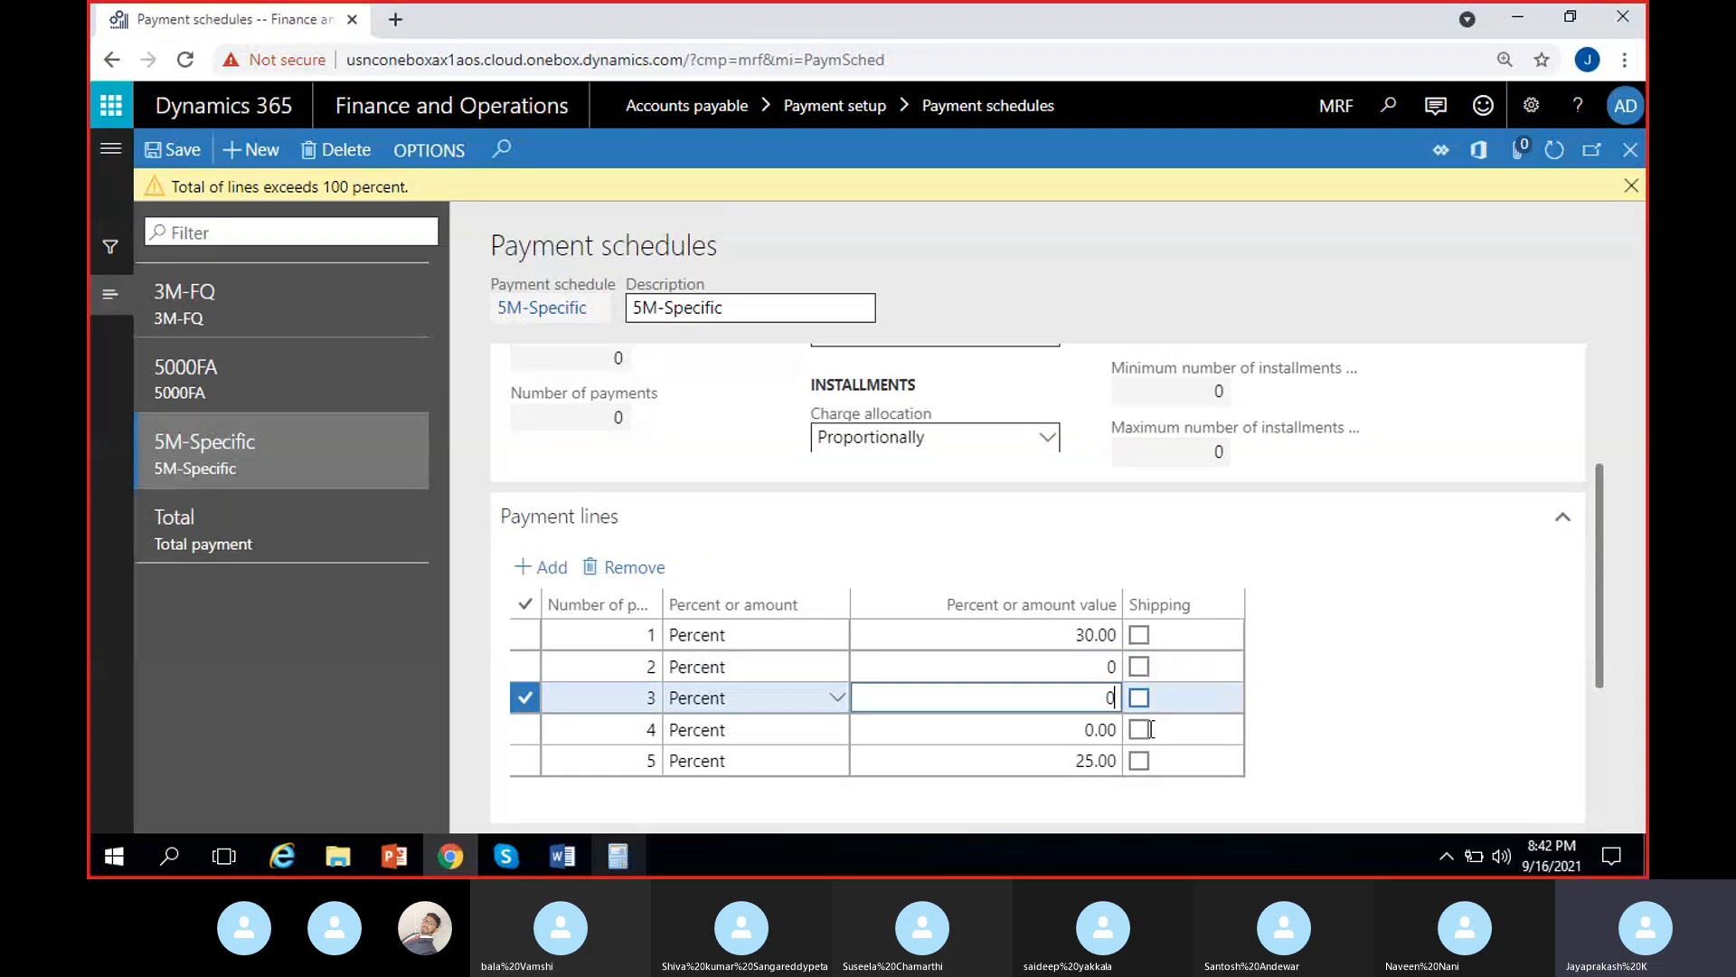
{"action": "left_click", "coordinate": [1026, 764]}
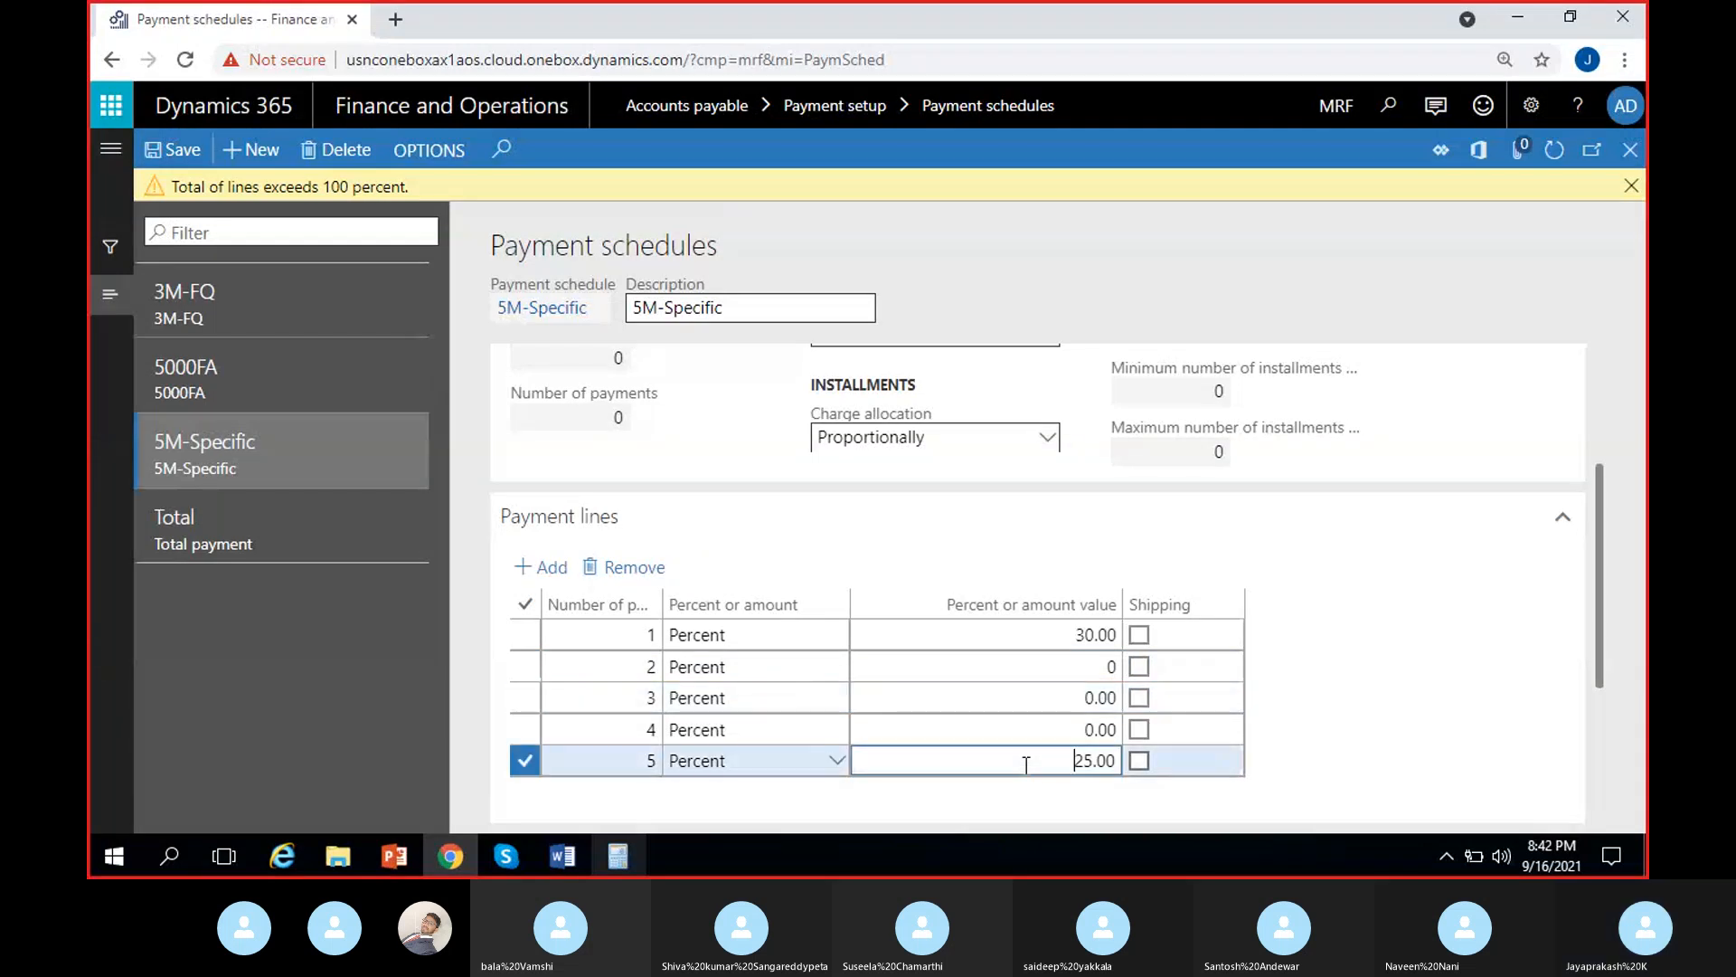
{"action": "type", "text": "0"}
- Set the percent value of payment line 2 to 25 and payment line 3 to 20
{"action": "left_click", "coordinate": [1077, 666]}
{"action": "type", "text": "25"}
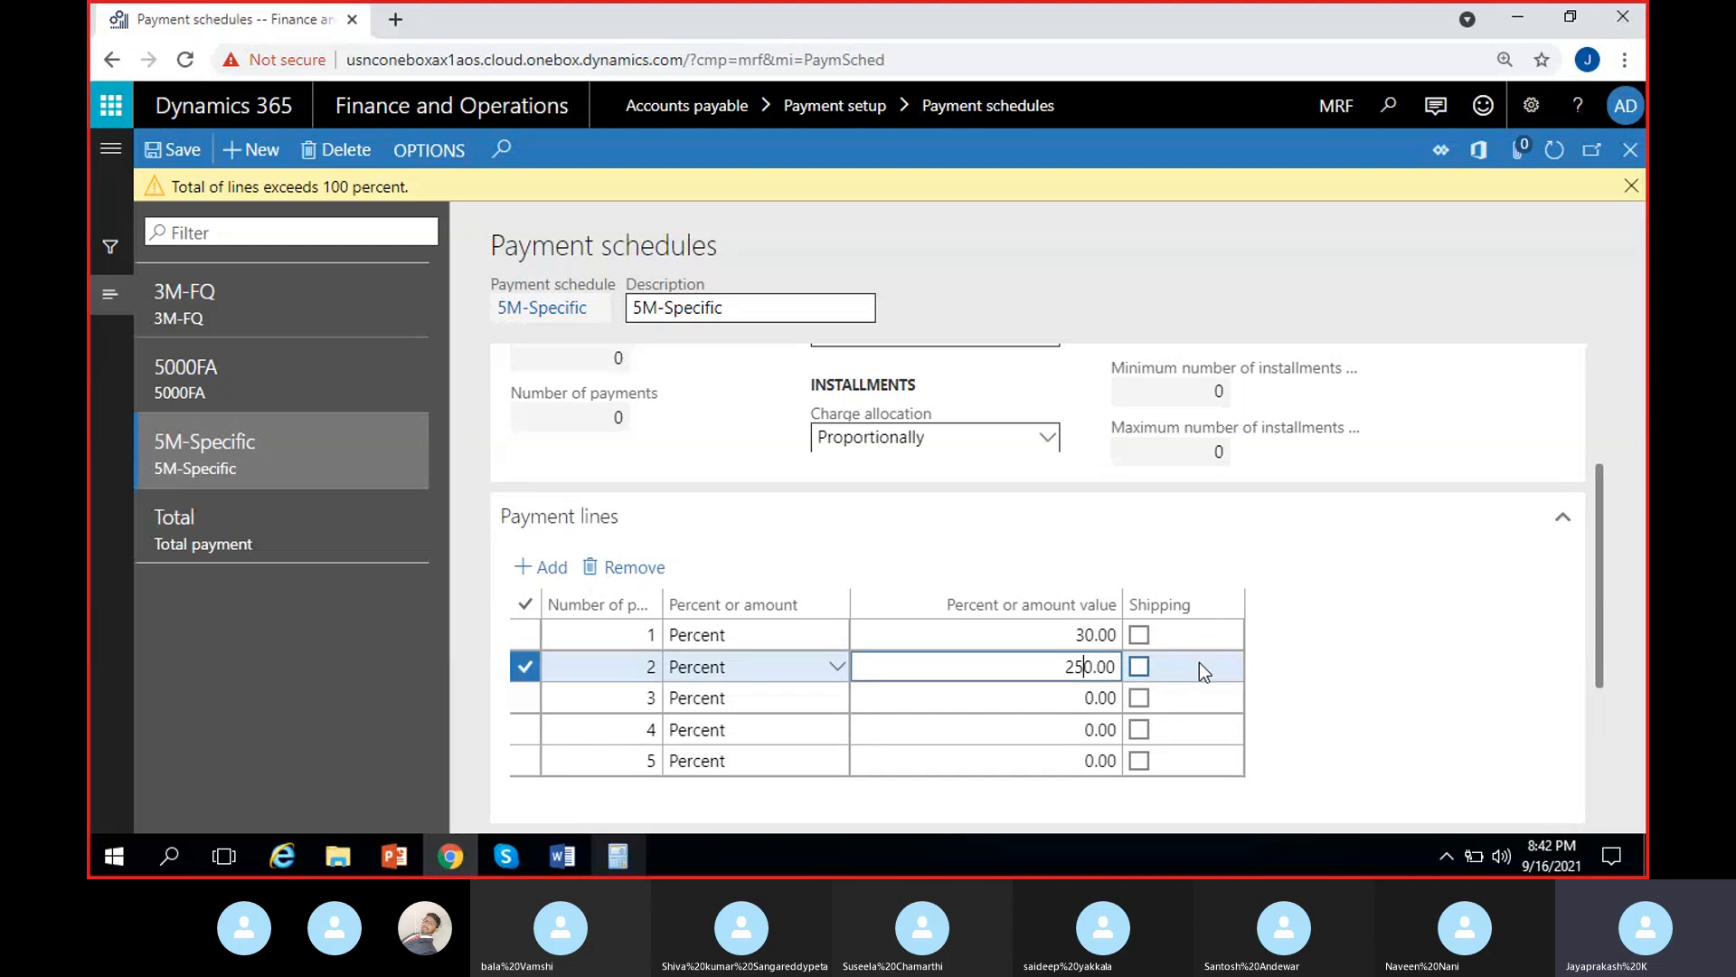
{"action": "key", "text": "Delete"}
{"action": "left_click", "coordinate": [1036, 704]}
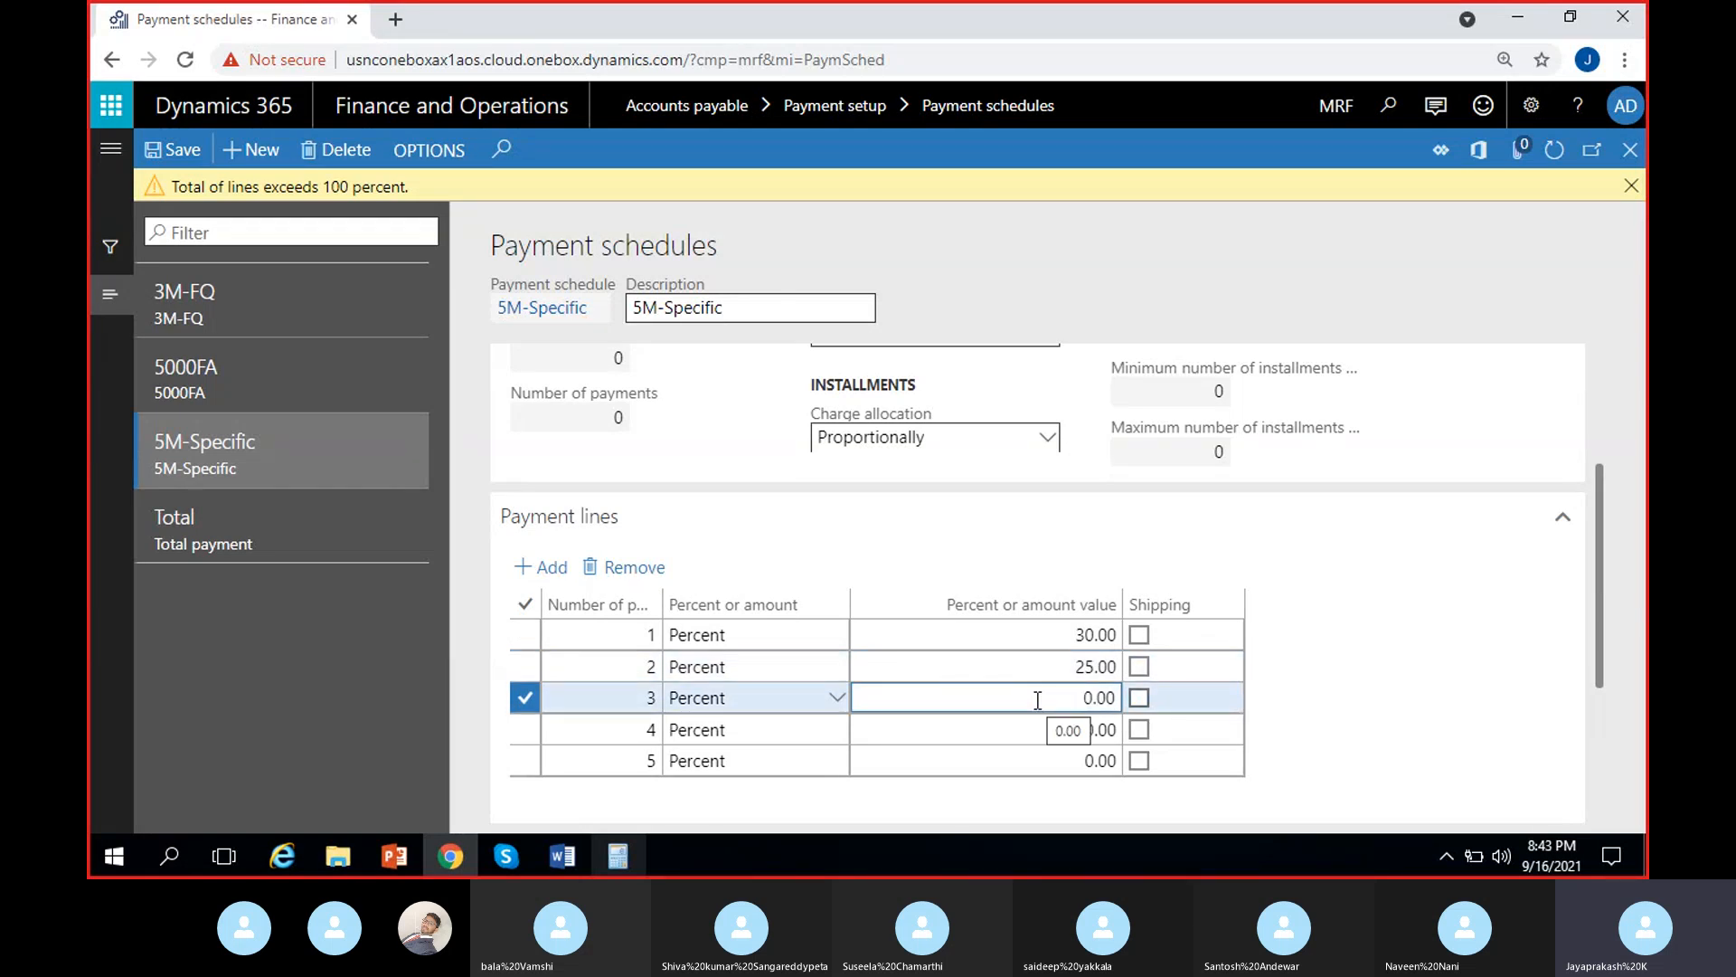
{"action": "key", "text": "Delete"}
- Set the percent value of payment line 4 to 15 and line 5 to 10, dismiss the warning, and save the 5M-Specific schedule
{"action": "left_click", "coordinate": [1071, 731]}
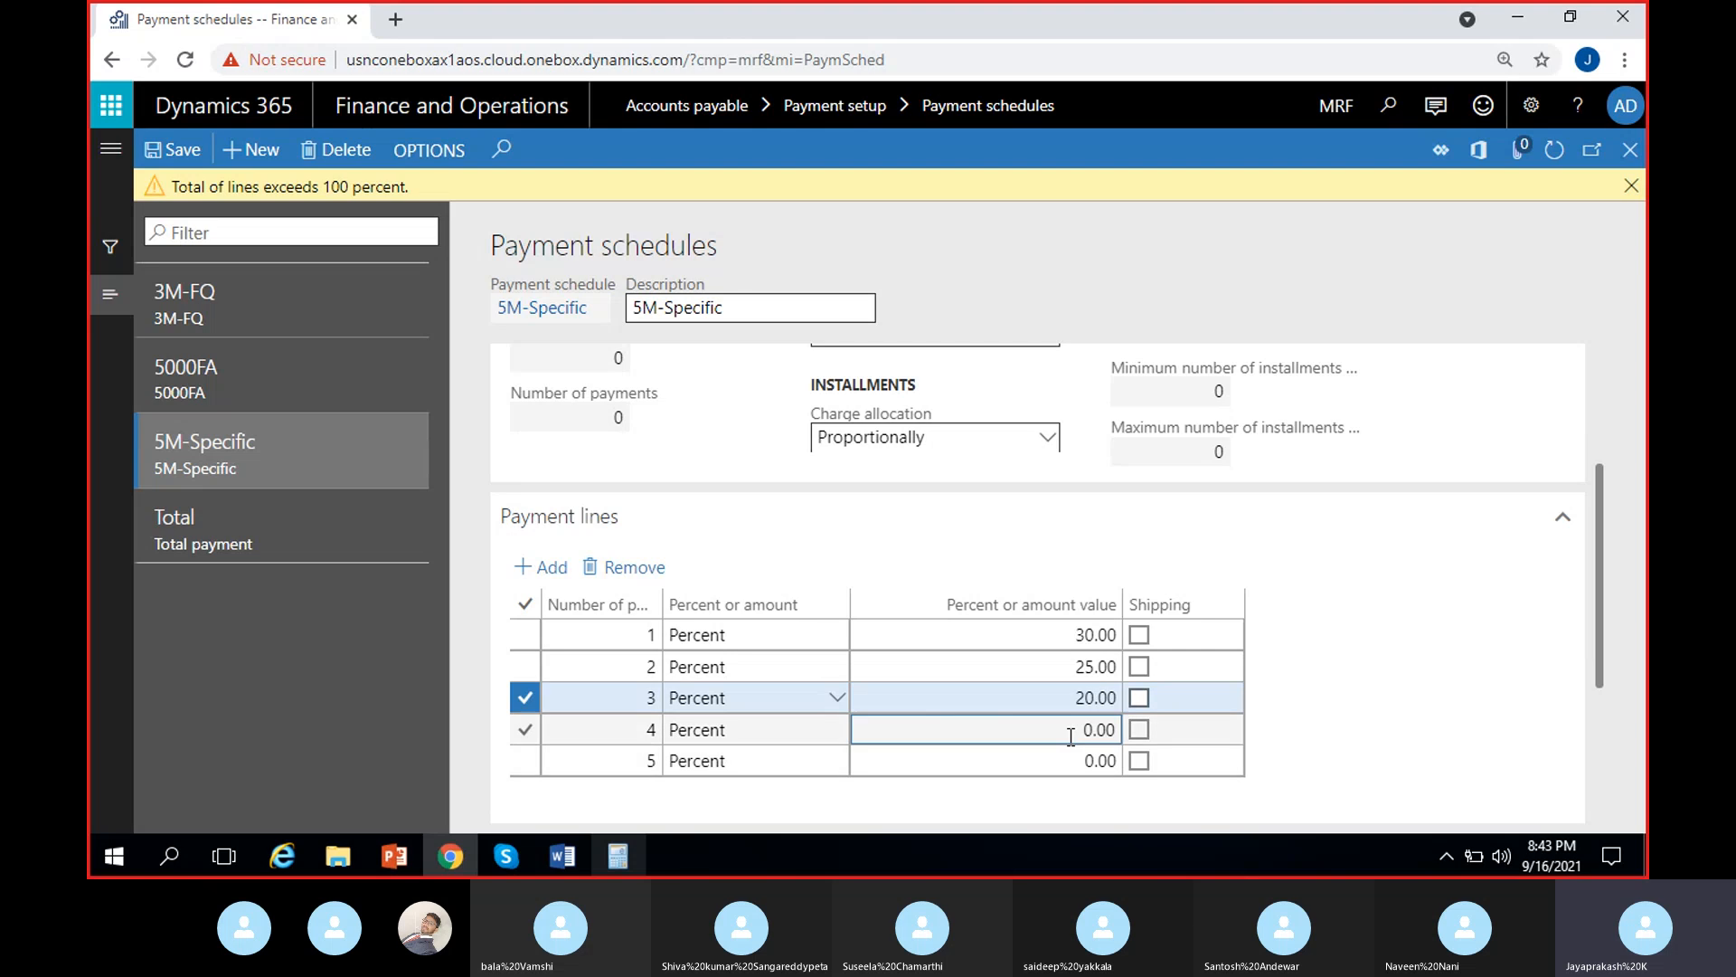
{"action": "key", "text": "Delete"}
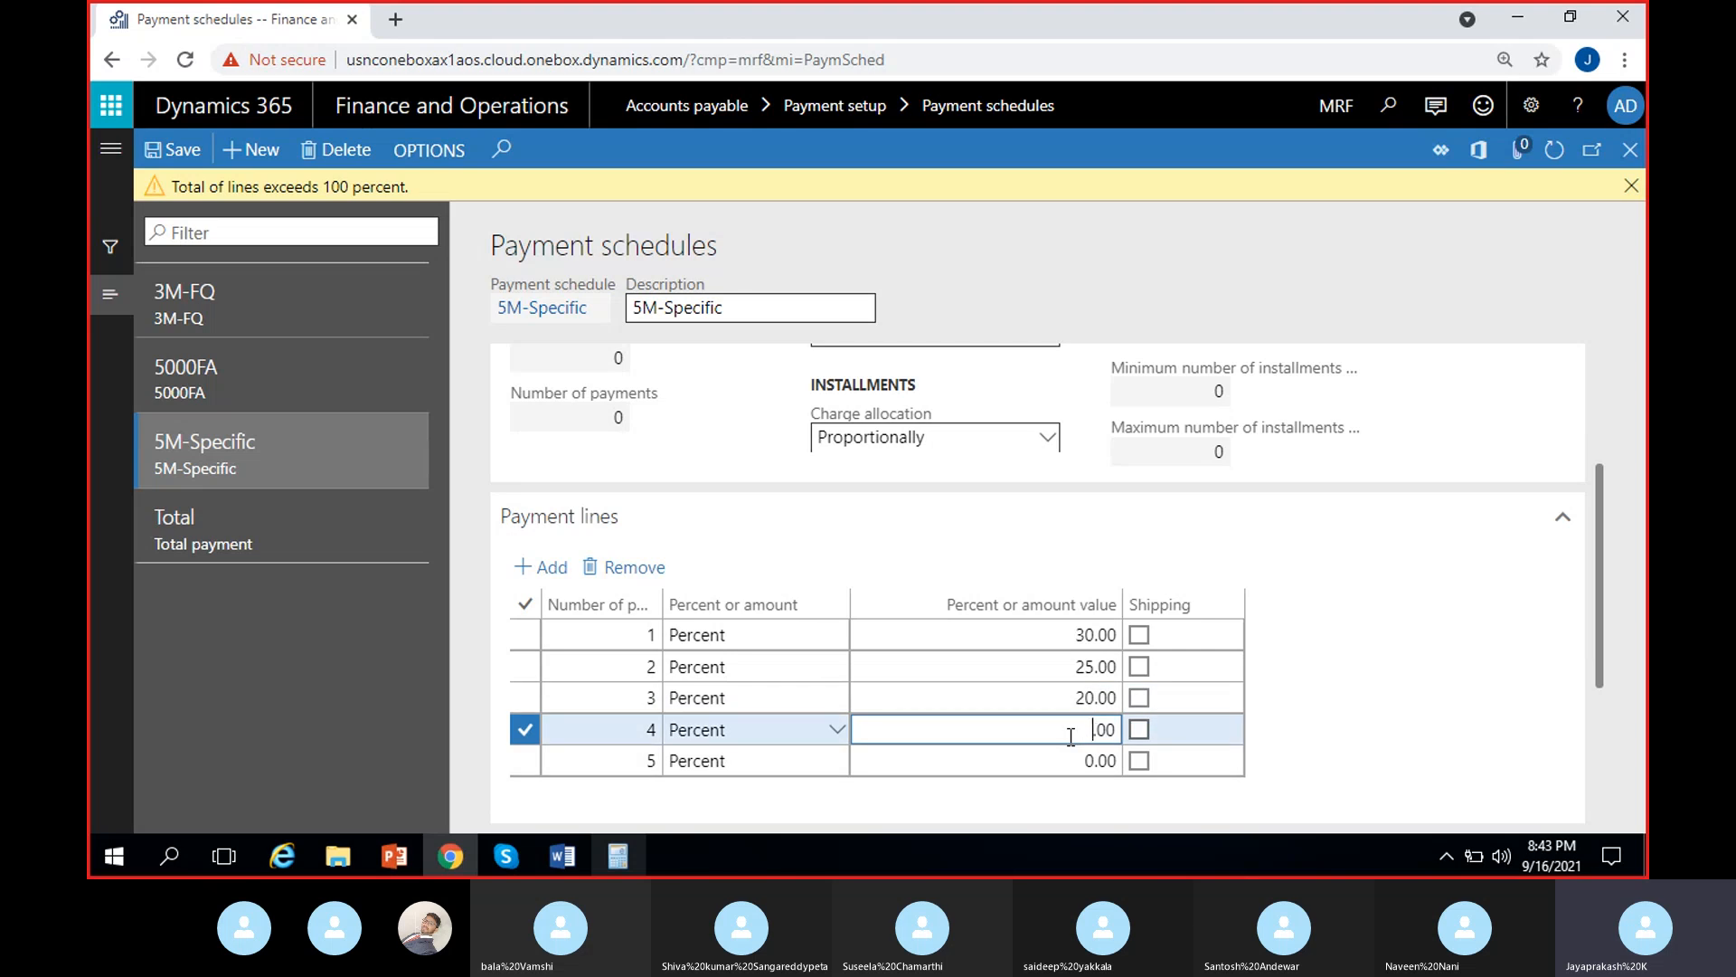
{"action": "left_click", "coordinate": [1047, 765]}
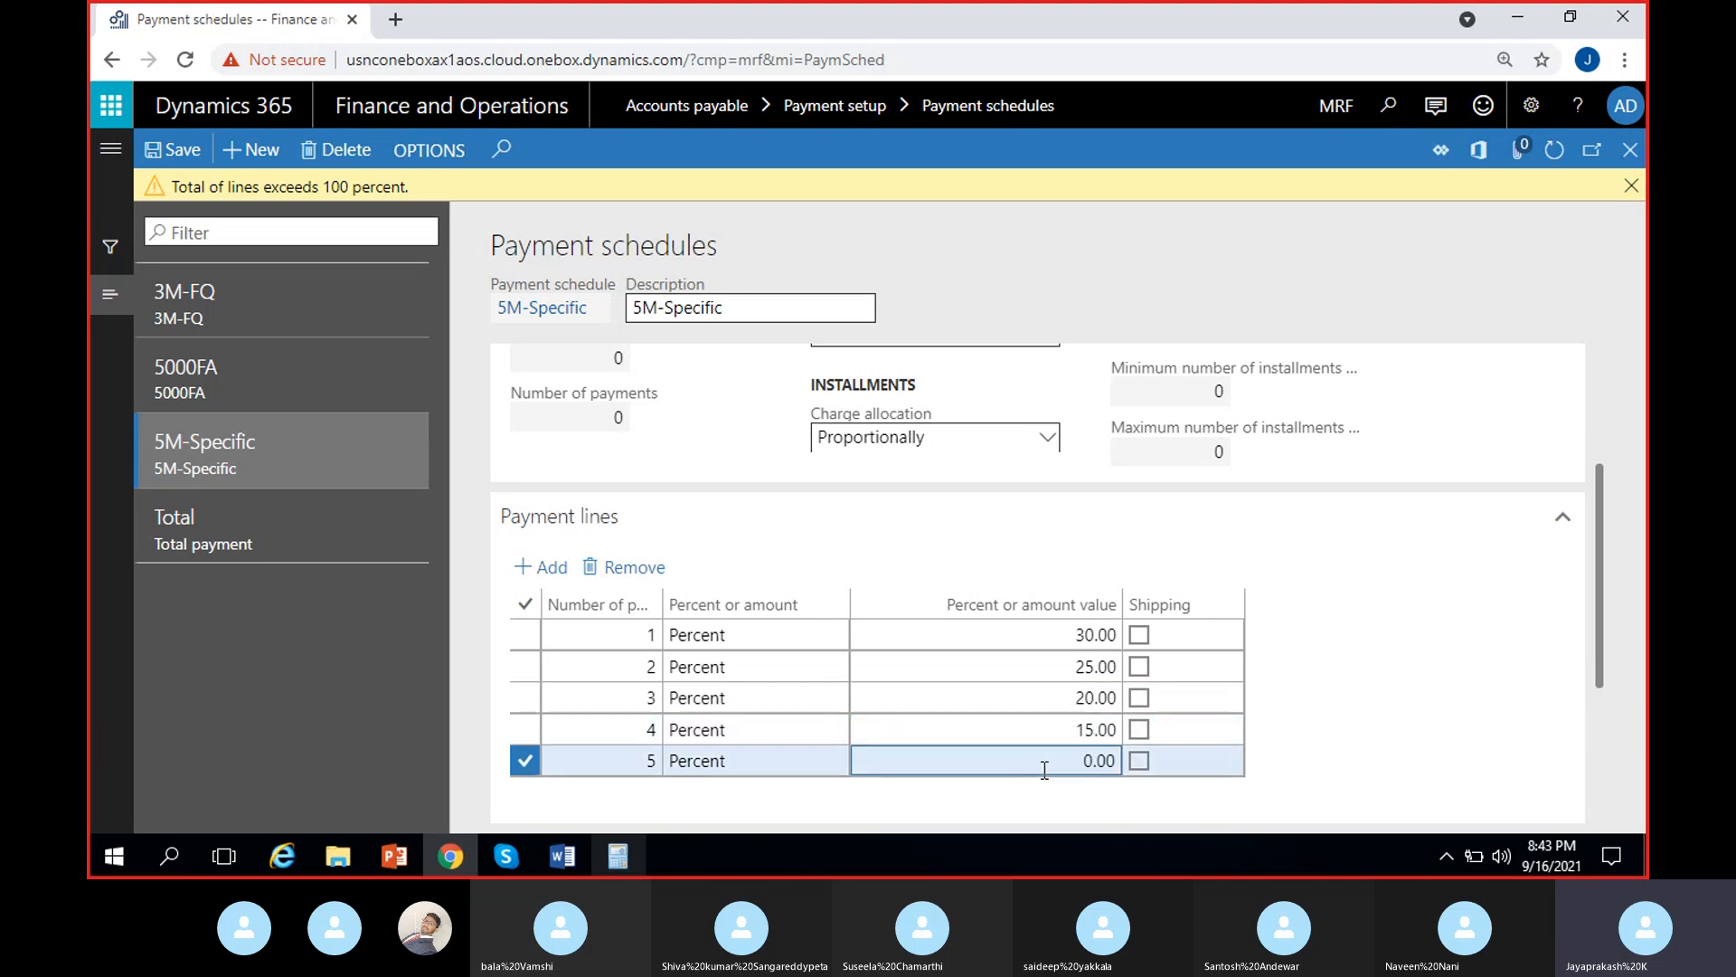
{"action": "left_click", "coordinate": [1636, 188]}
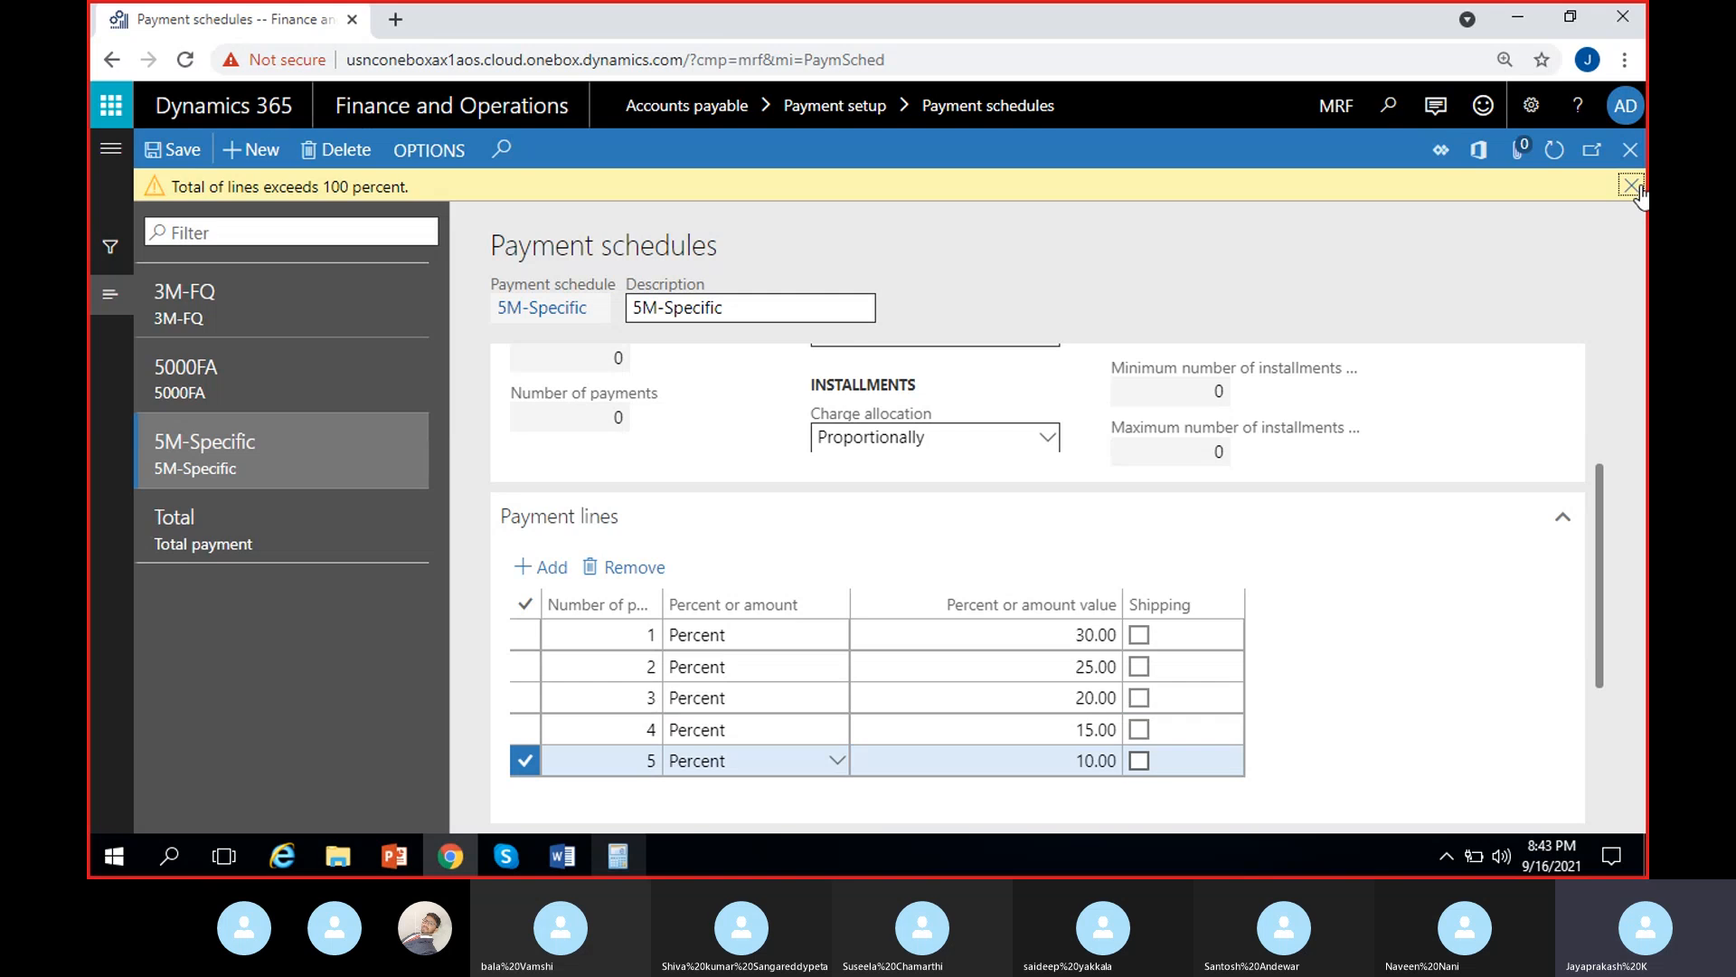
{"action": "left_click", "coordinate": [158, 163]}
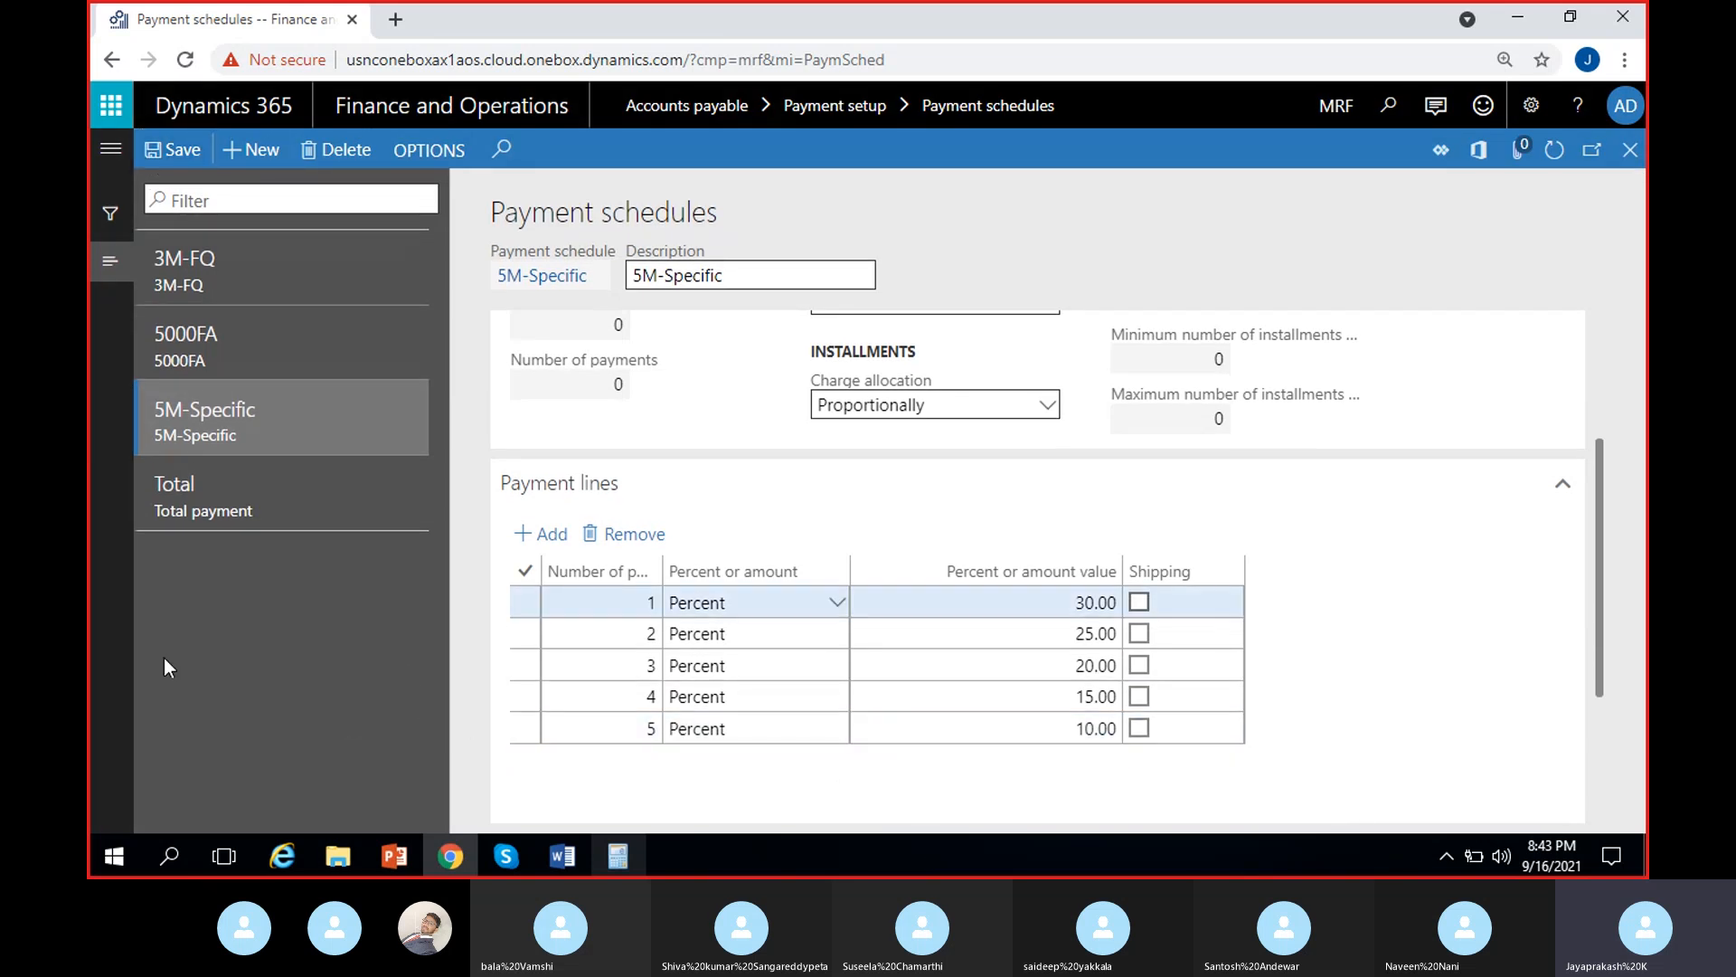
- Set both the charge allocation and the sales tax allocation of the 5M-Specific schedule to First installment
{"action": "left_click_drag", "start_coordinate": [1597, 552], "coordinate": [1571, 655]}
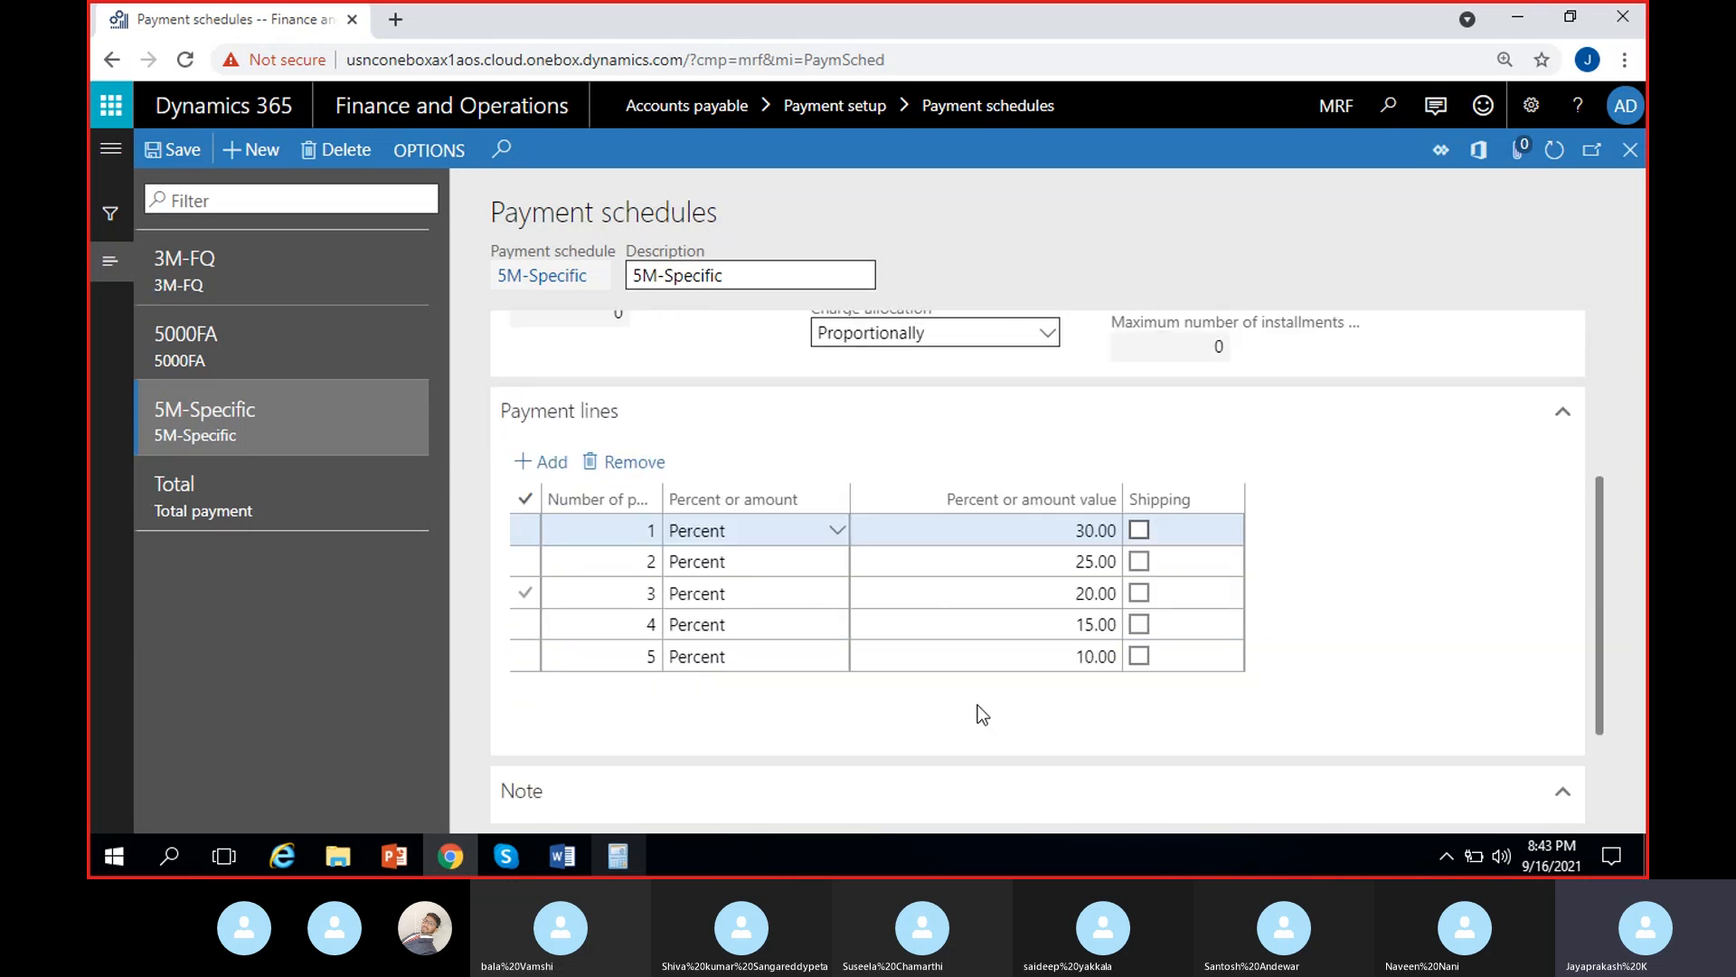
{"action": "scroll", "coordinate": [1033, 714], "scroll_direction": "up", "scroll_amount": 3}
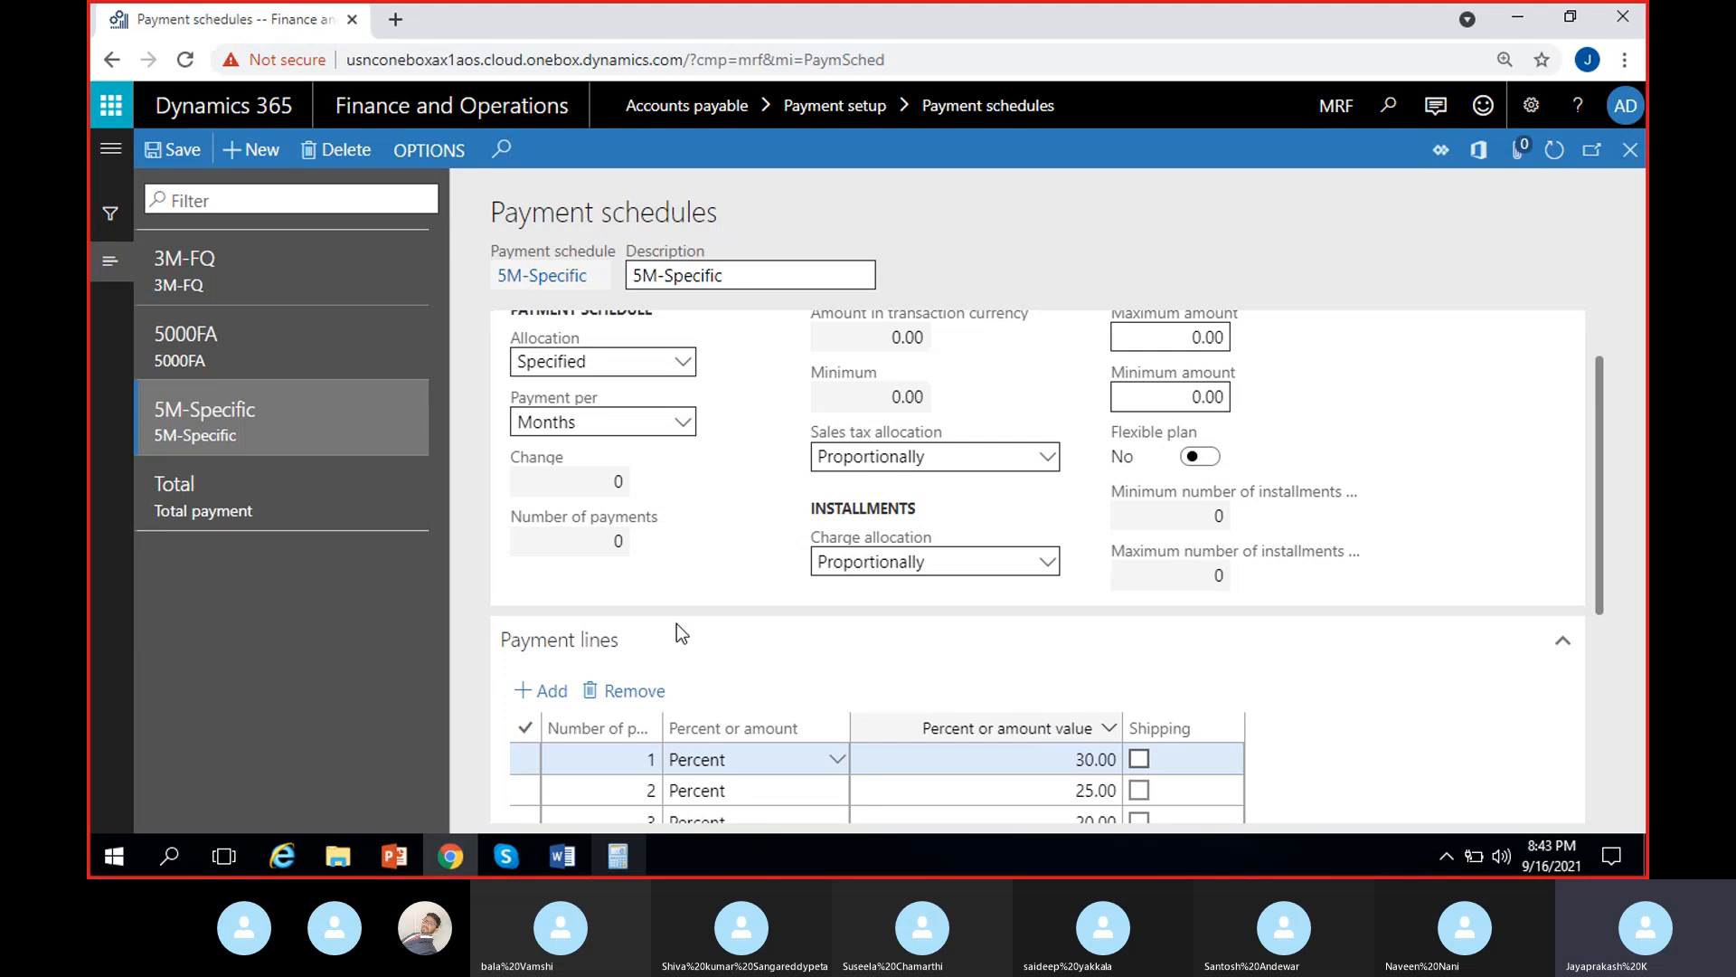
{"action": "scroll", "coordinate": [799, 665], "scroll_direction": "down", "scroll_amount": 3}
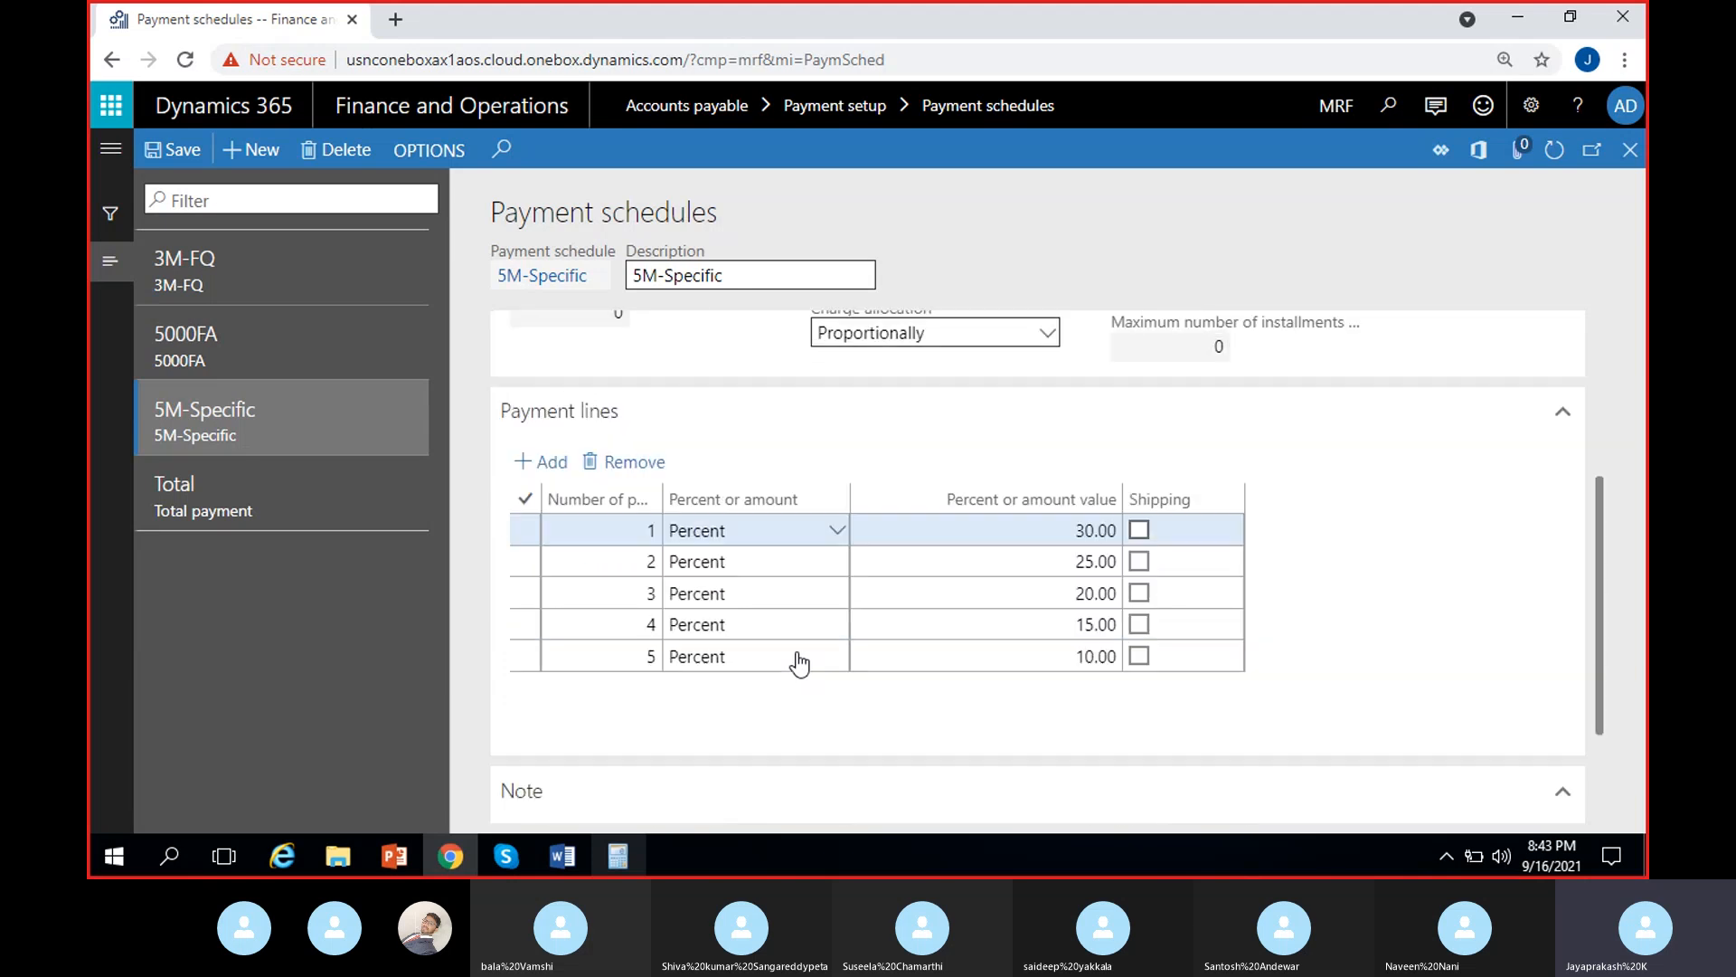
{"action": "scroll", "coordinate": [968, 750], "scroll_direction": "up", "scroll_amount": 3}
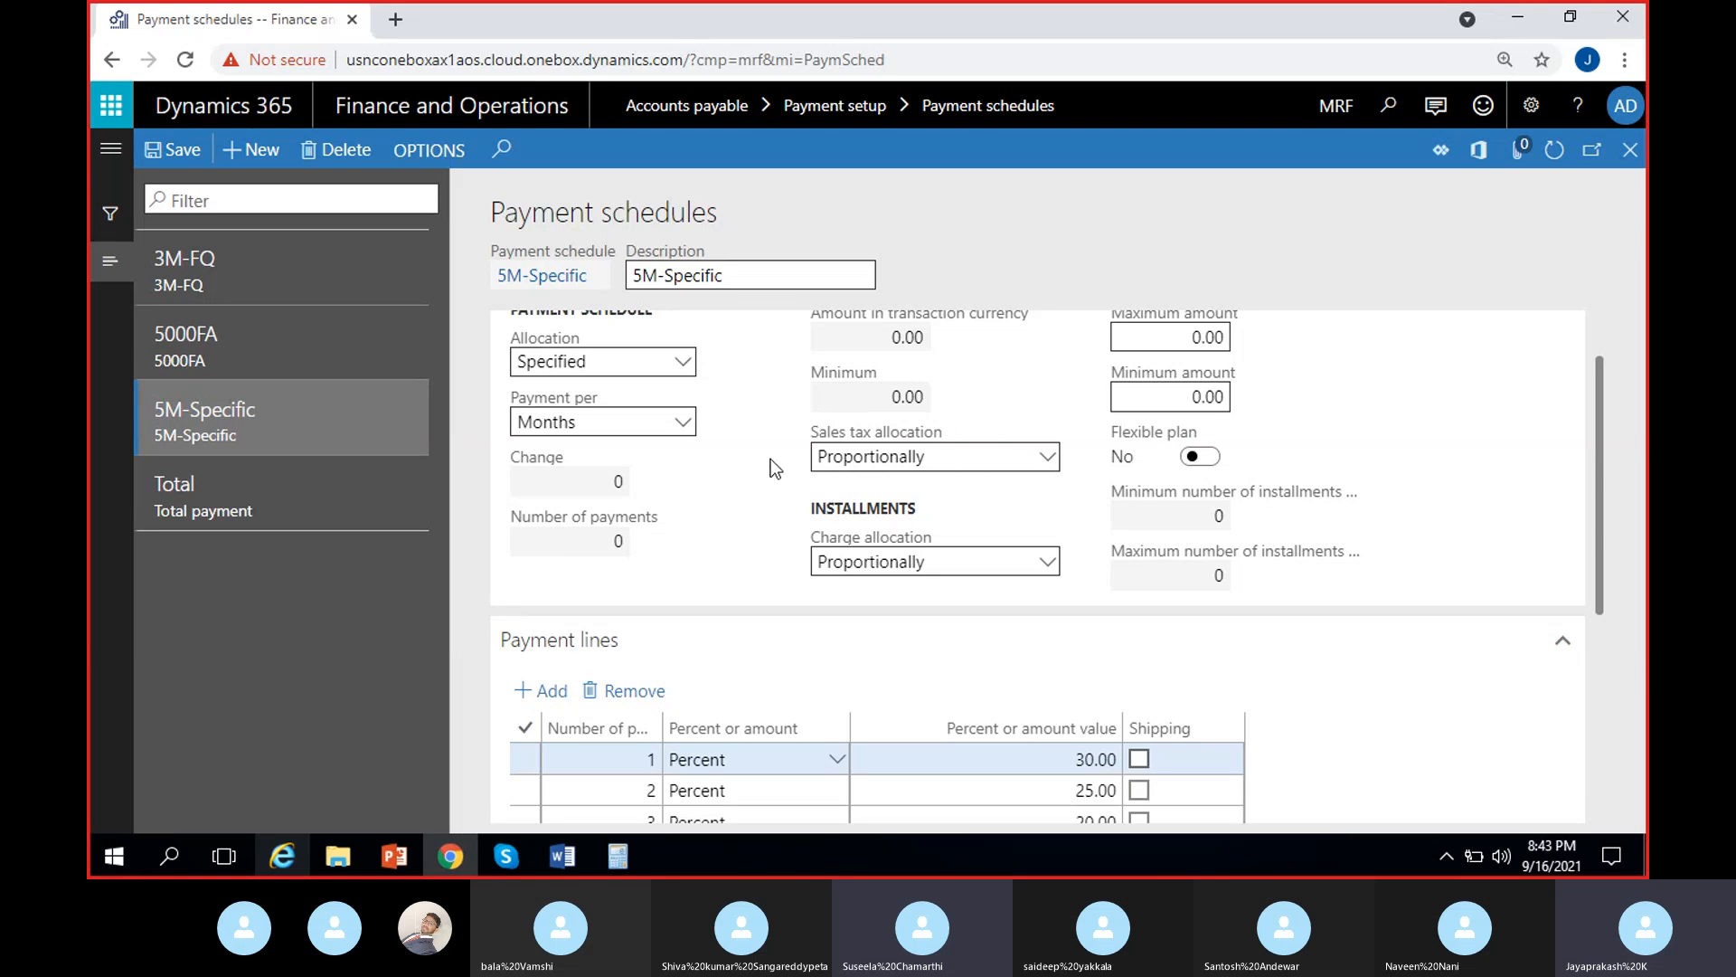
{"action": "scroll", "coordinate": [1605, 452], "scroll_direction": "down", "scroll_amount": 1}
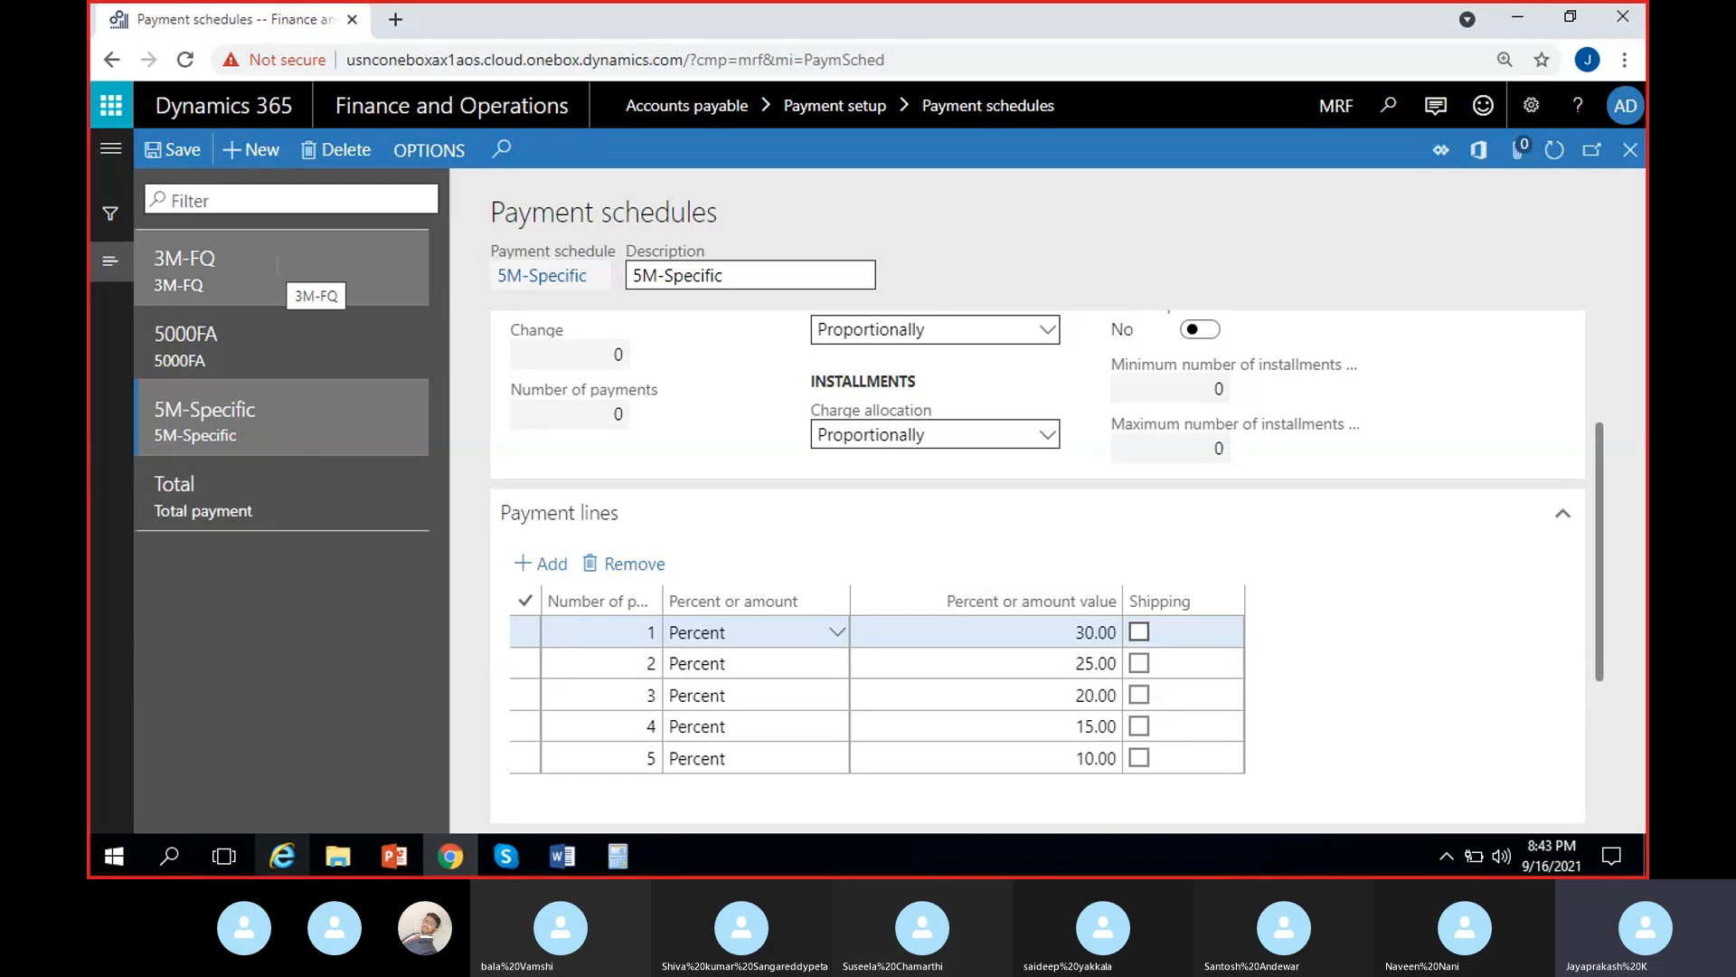
{"action": "left_click", "coordinate": [1048, 434]}
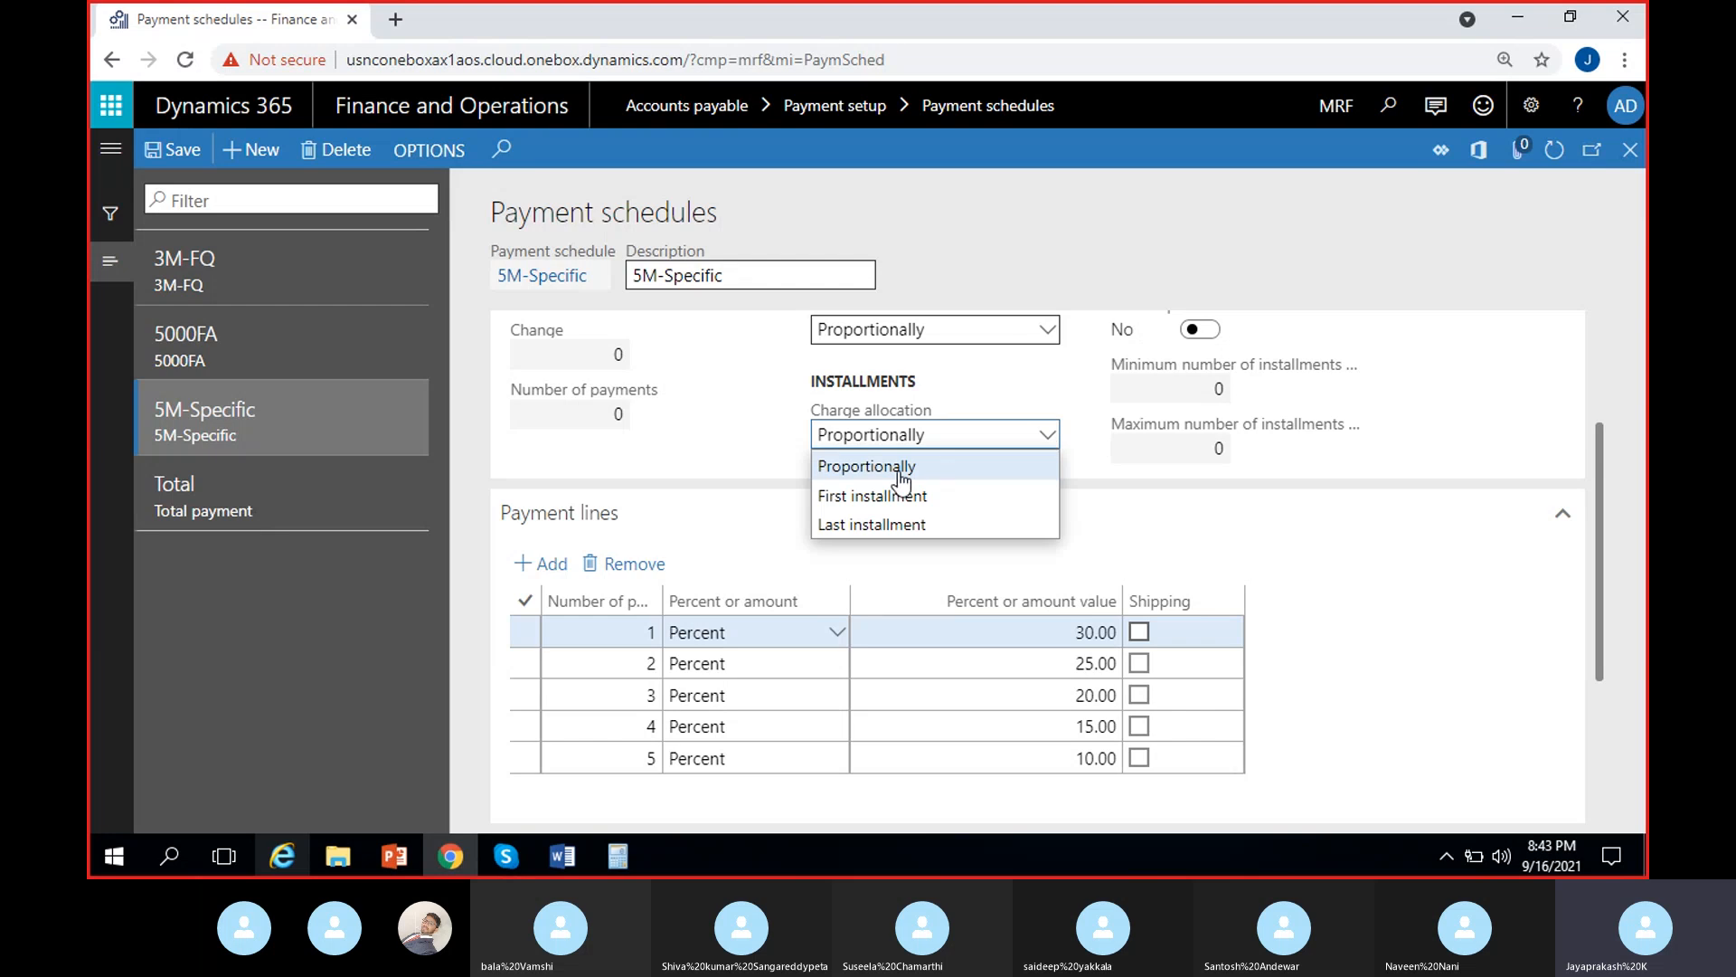
{"action": "left_click", "coordinate": [886, 497]}
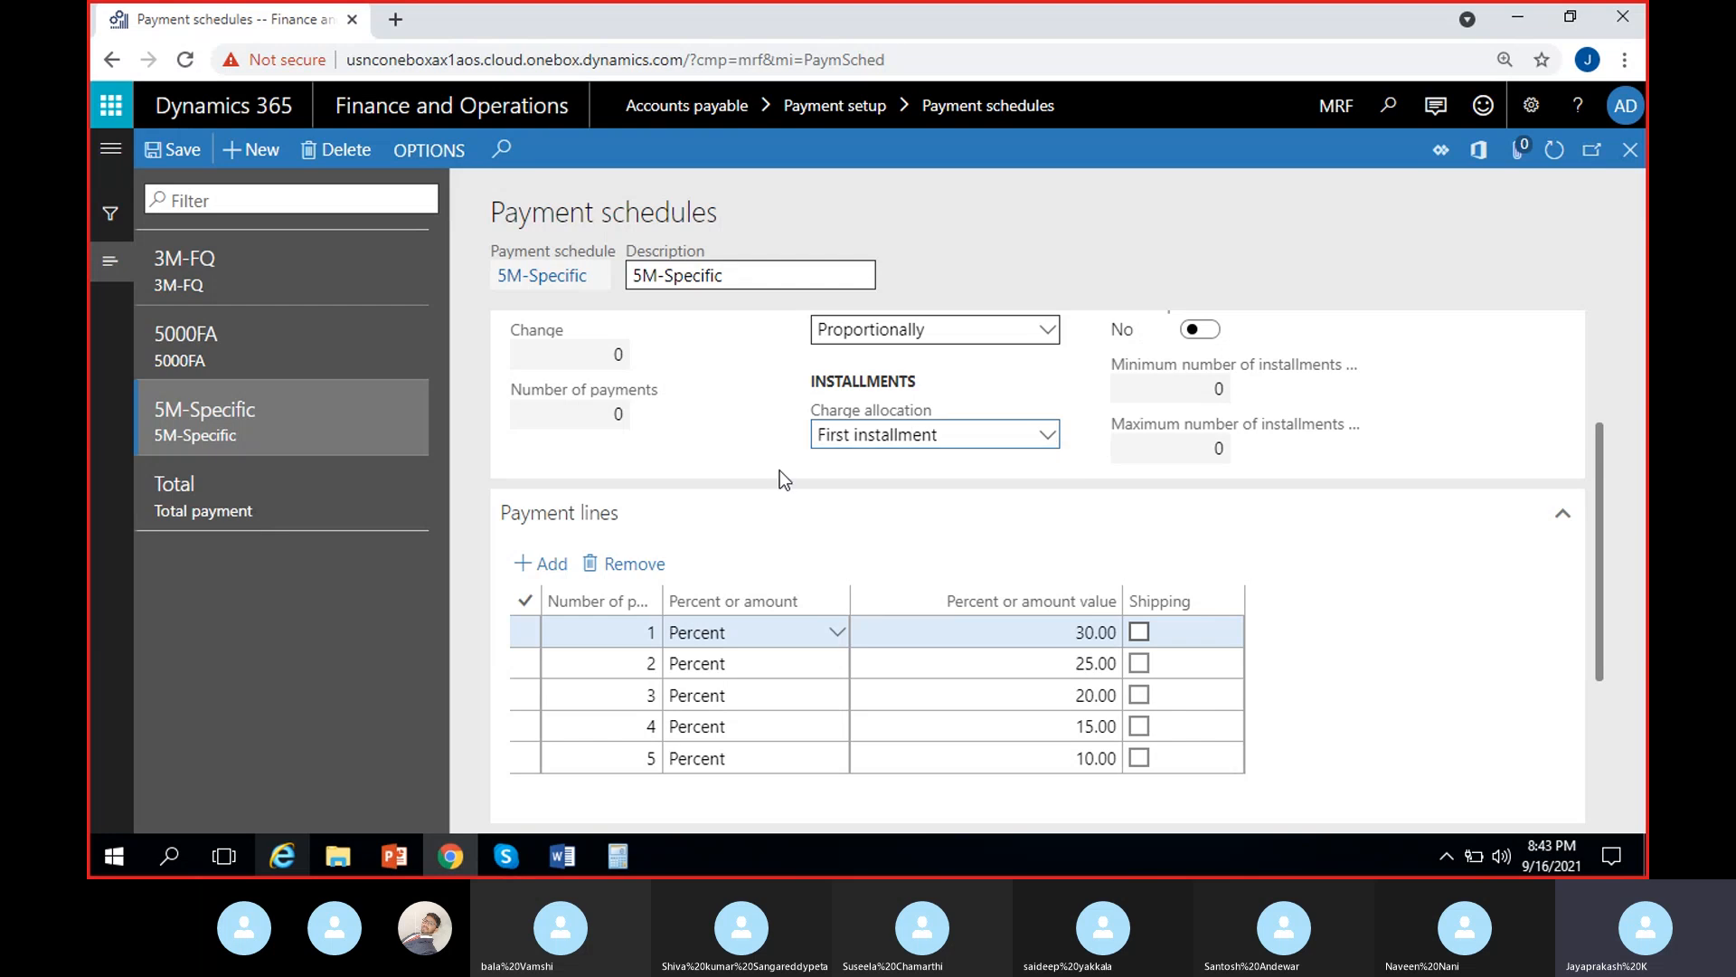
{"action": "left_click", "coordinate": [1060, 633]}
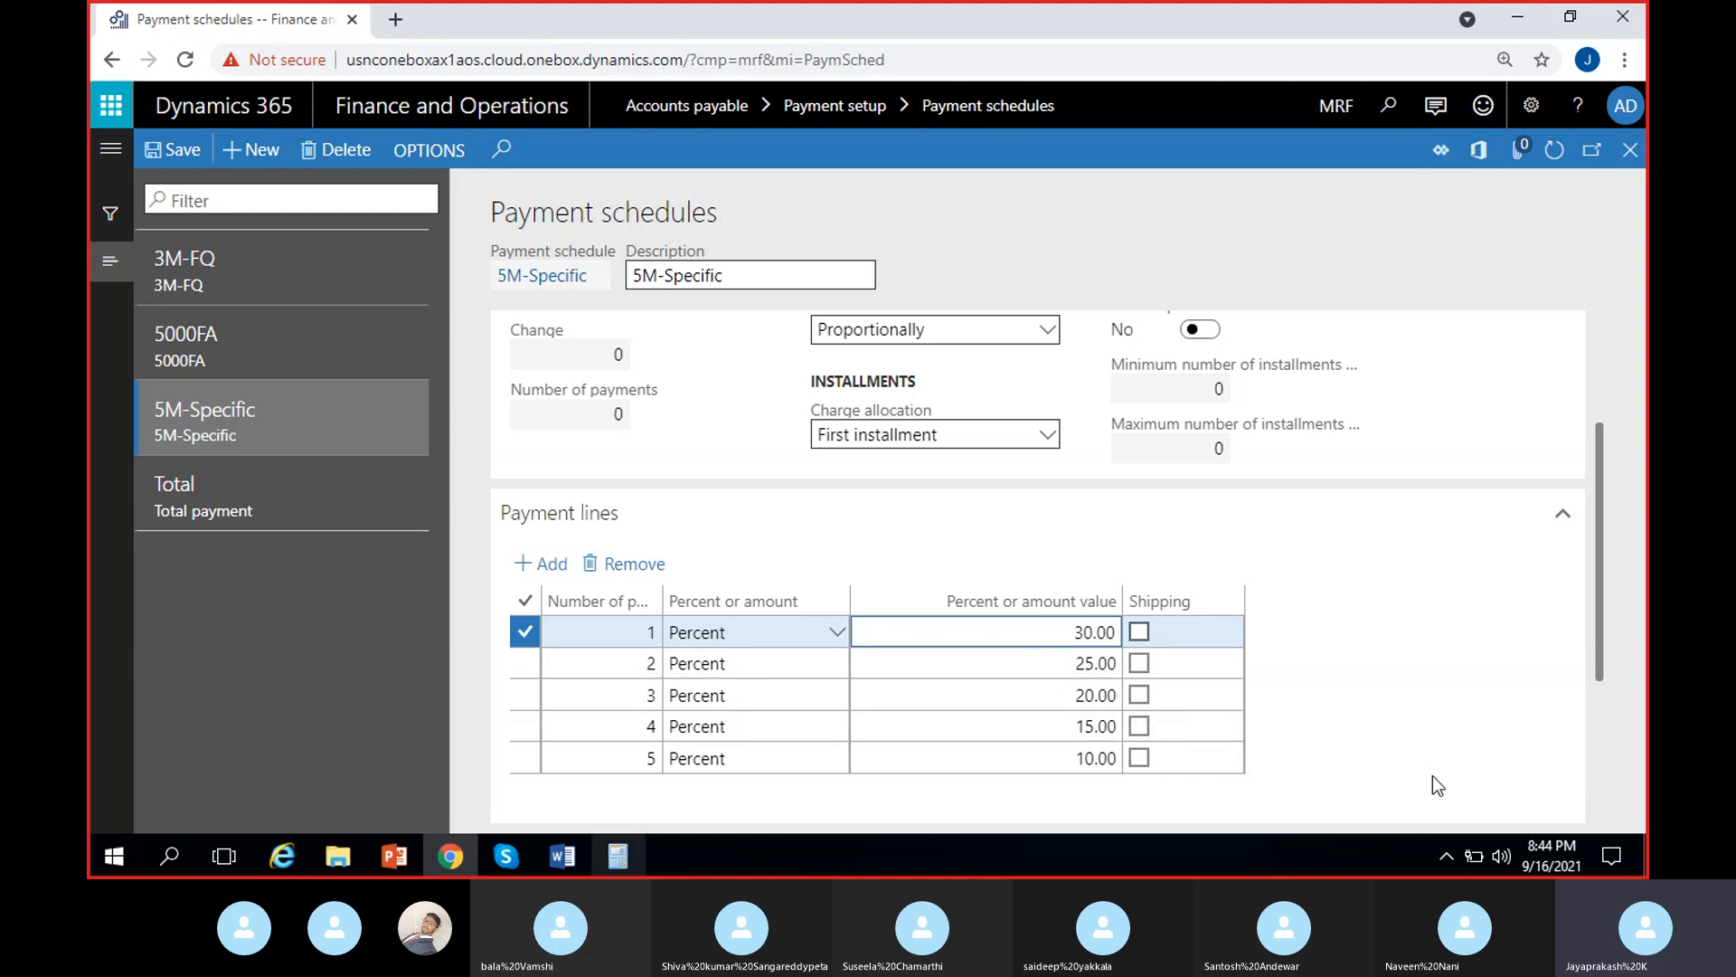
{"action": "left_click", "coordinate": [1049, 342]}
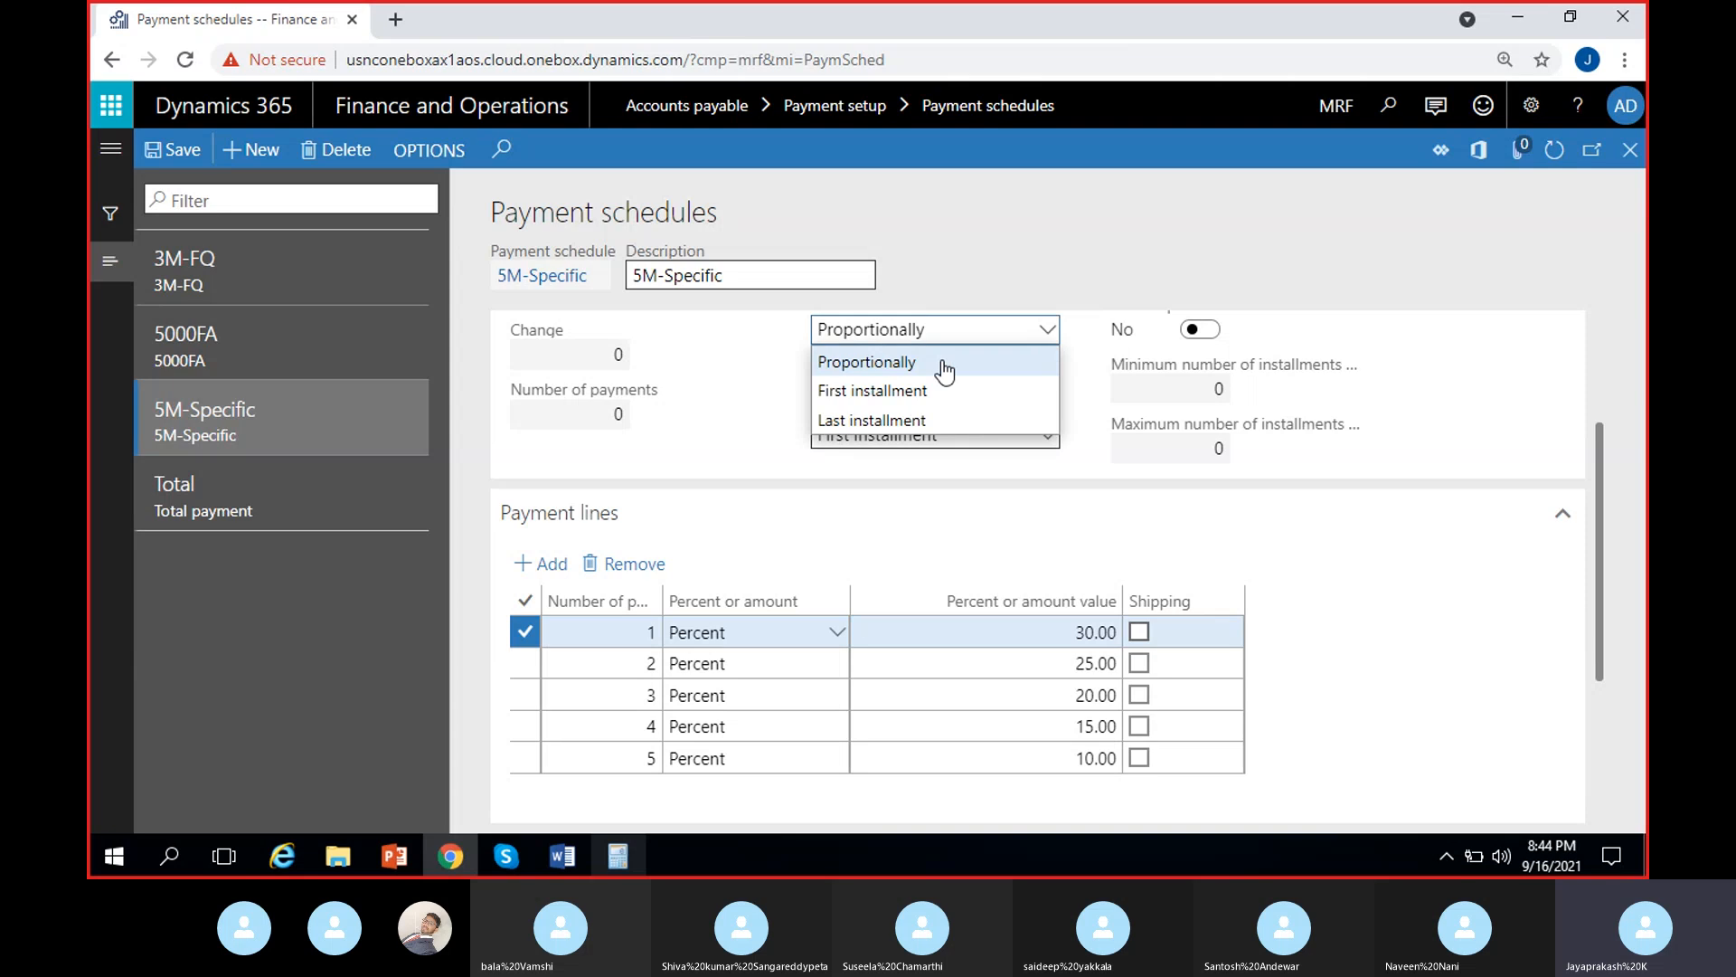
{"action": "left_click", "coordinate": [905, 391]}
{"action": "scroll", "coordinate": [769, 452], "scroll_direction": "up", "scroll_amount": 1}
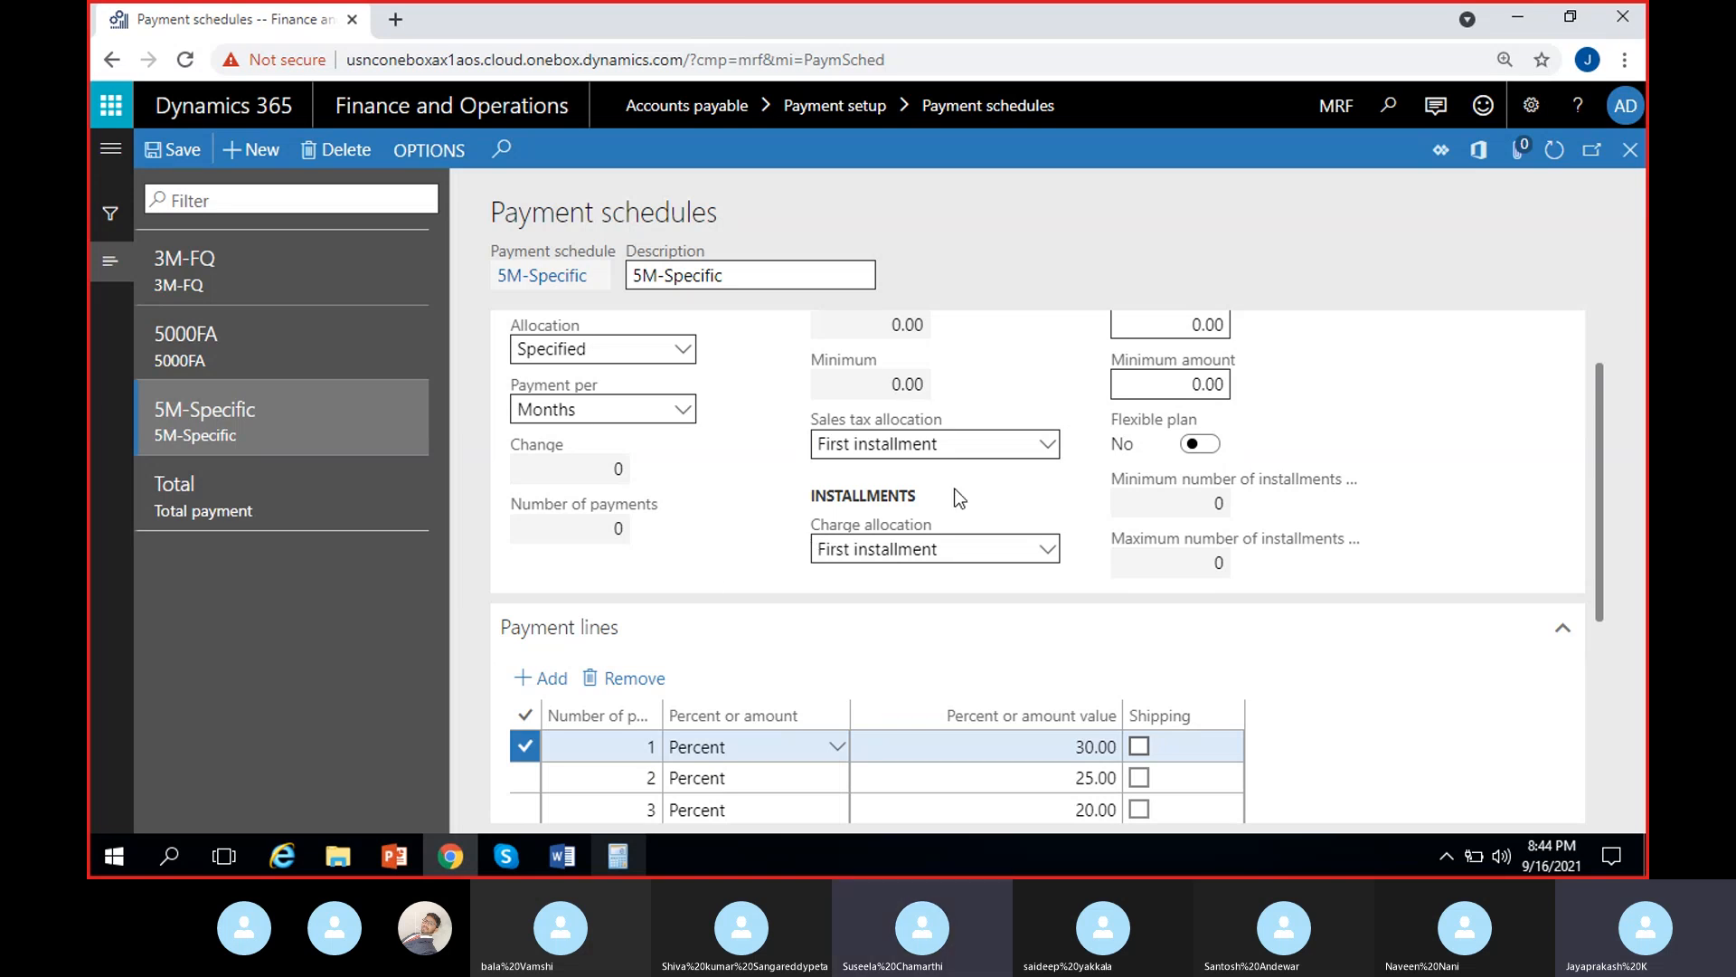
- Switch to the Word document and add the example amount "10000+500" below the "5000 = 5000 tax" line, leaving a blank line between
{"action": "left_click", "coordinate": [577, 855]}
{"action": "scroll", "coordinate": [752, 708], "scroll_direction": "down", "scroll_amount": 3}
{"action": "scroll", "coordinate": [752, 708], "scroll_direction": "down", "scroll_amount": 2}
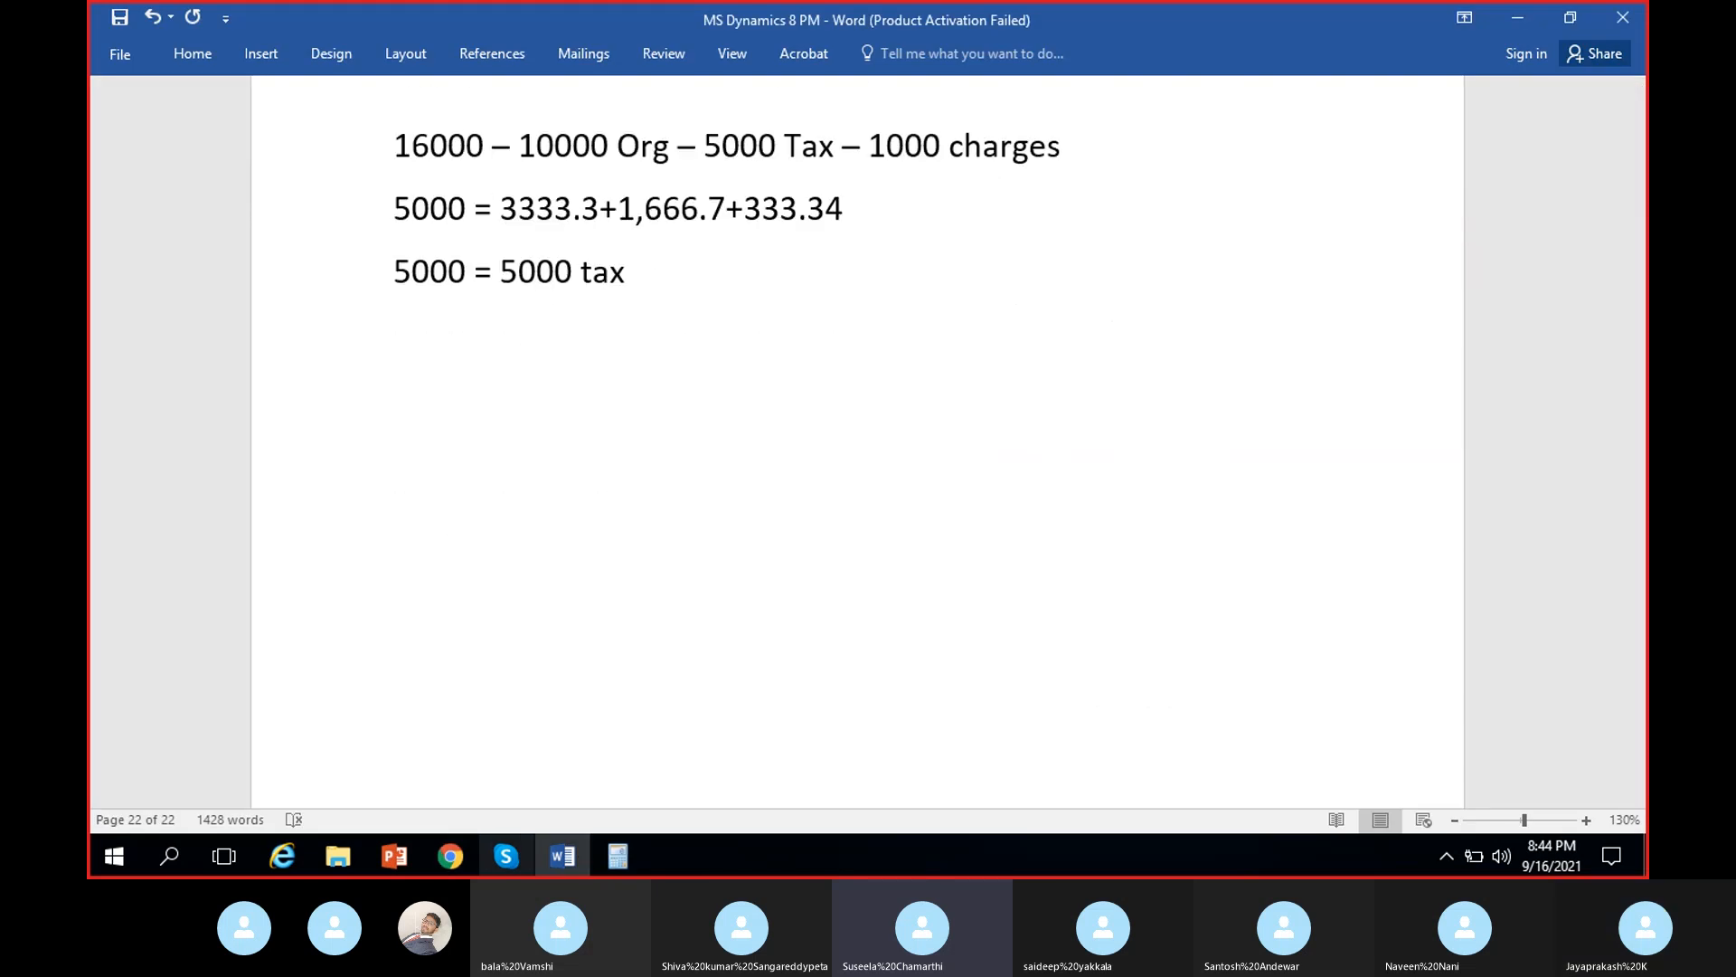
{"action": "type", "text": "10000"}
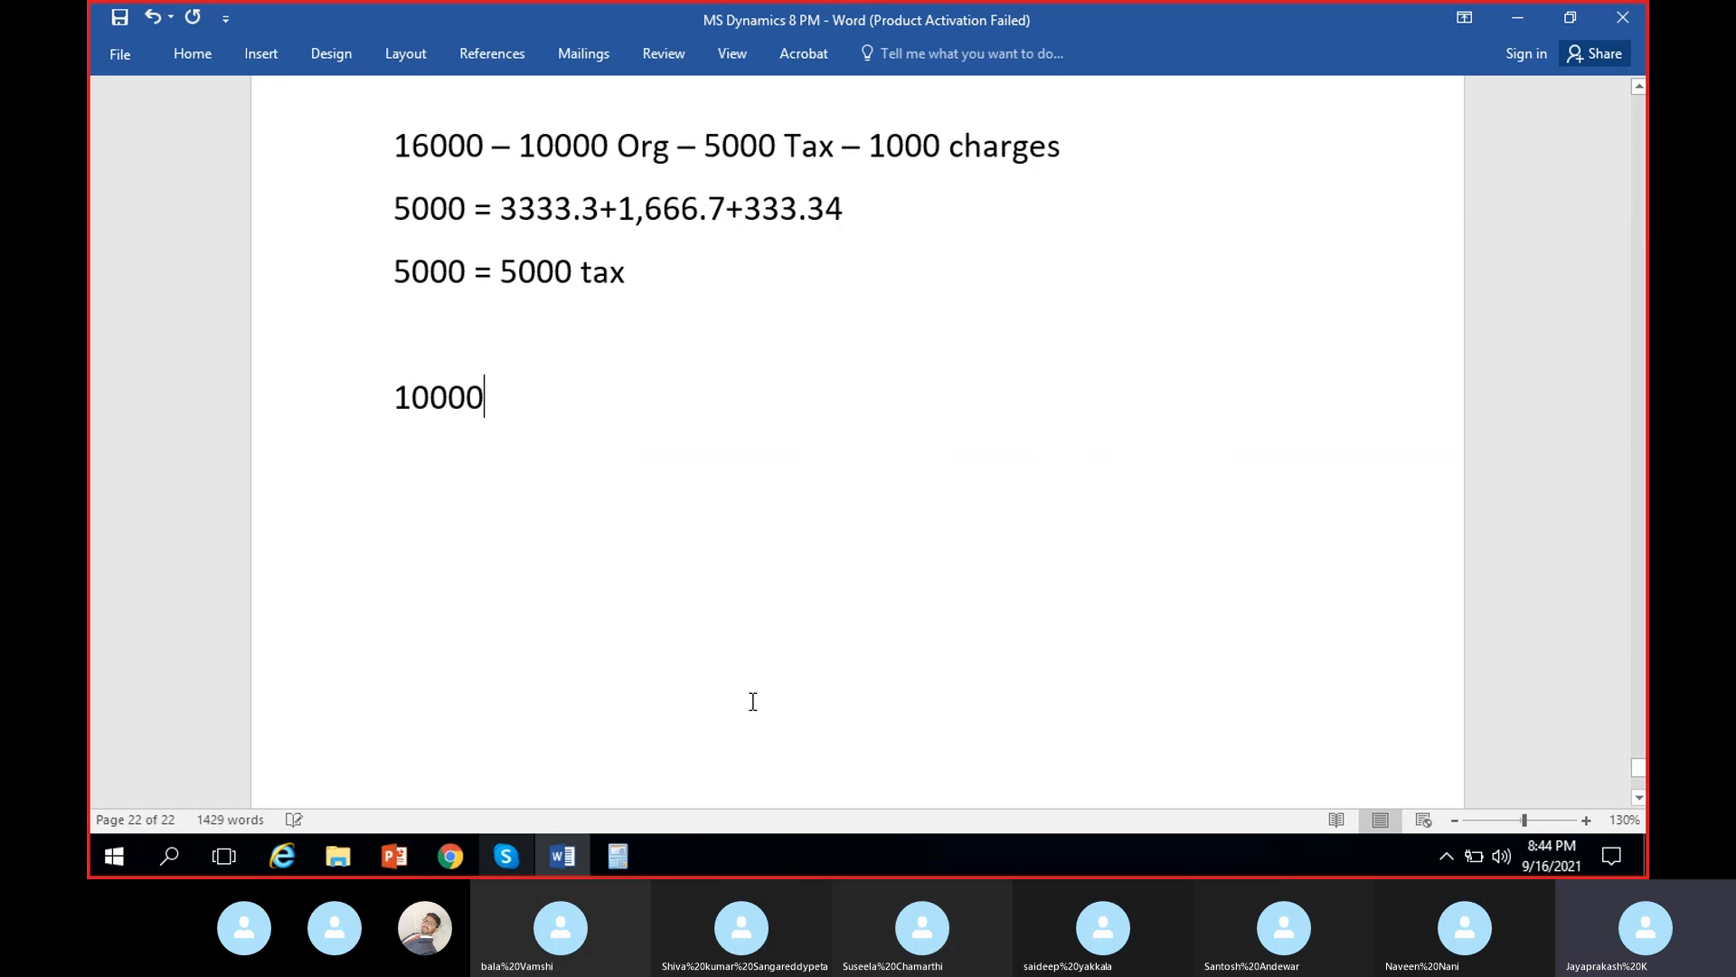
{"action": "type", "text": "+"}
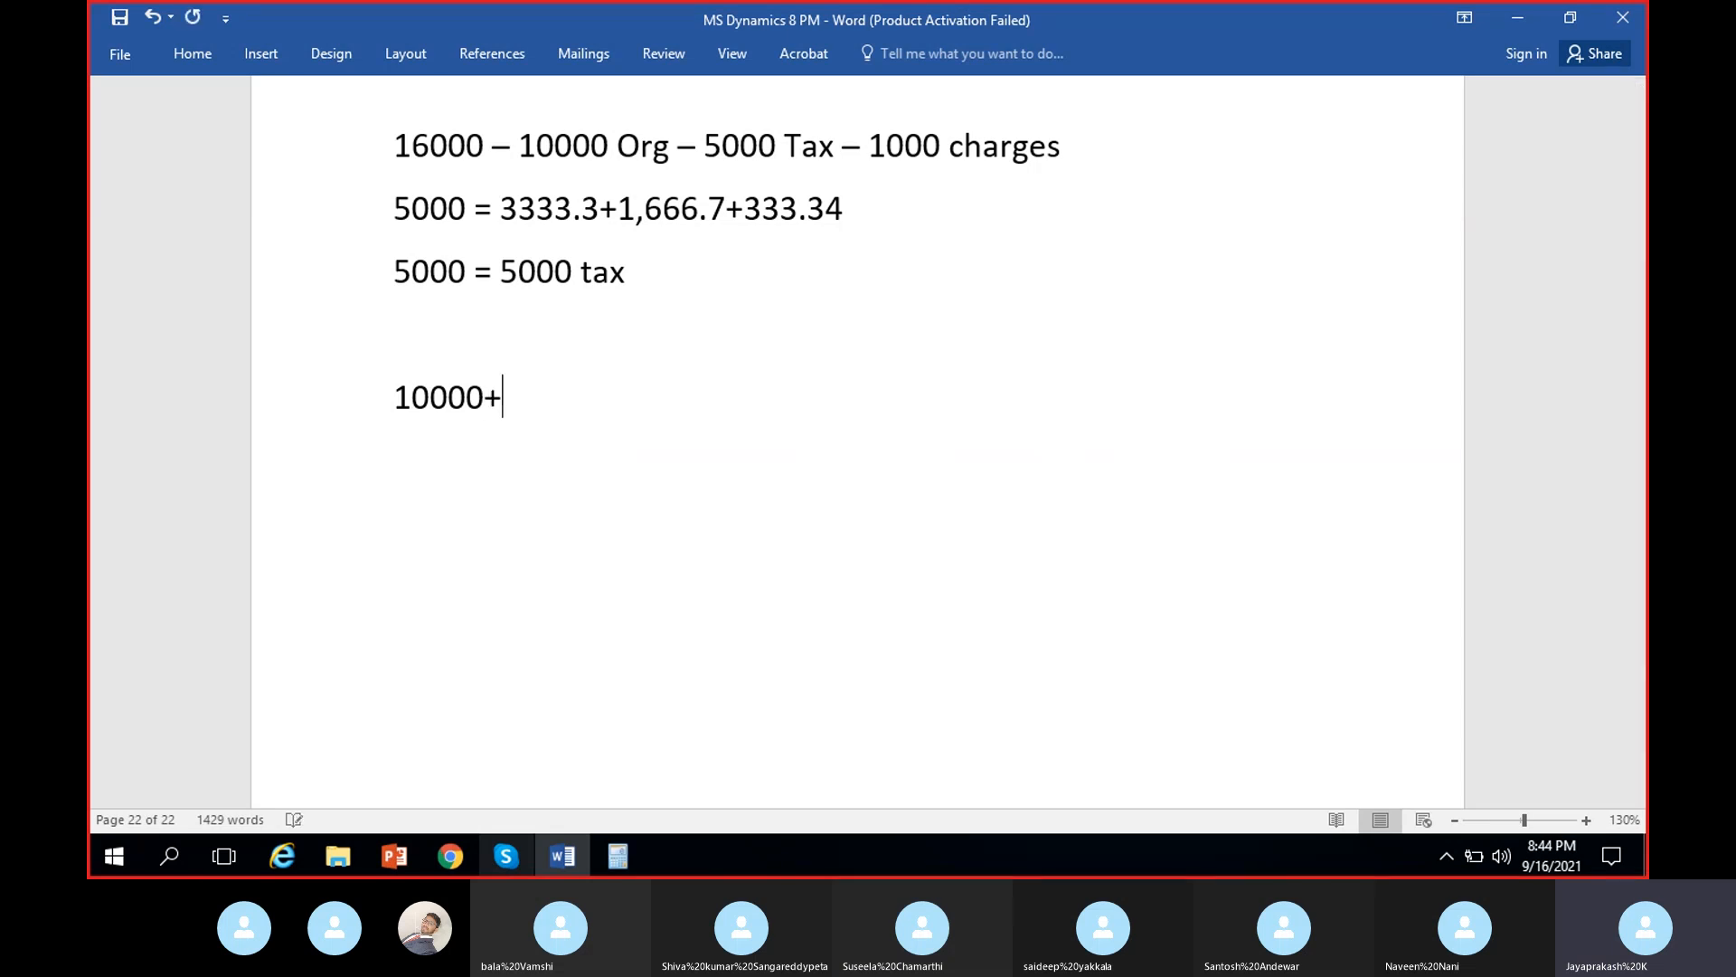
{"action": "type", "text": "500"}
{"action": "key", "text": "Return"}
- Enter "Proportional = 3000" on the line below "10000+500", checking the 5M-Specific payment lines in Dynamics 365 for the first percentage
{"action": "type", "text": "pro"}
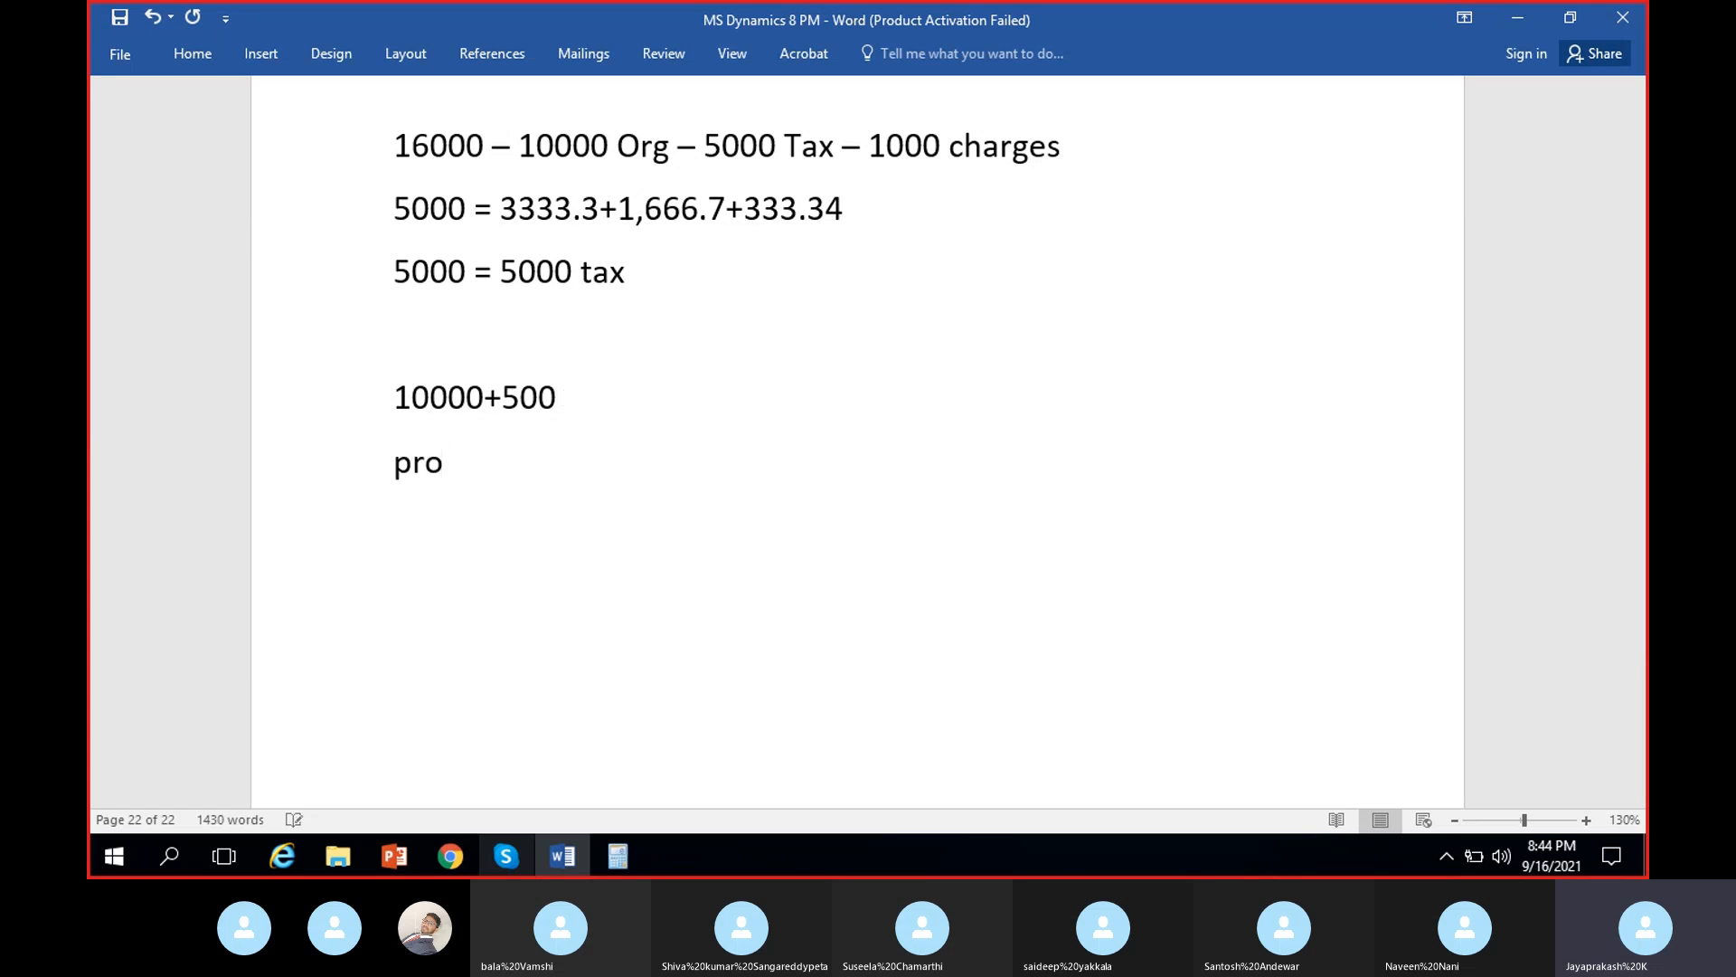
{"action": "type", "text": "portional +"}
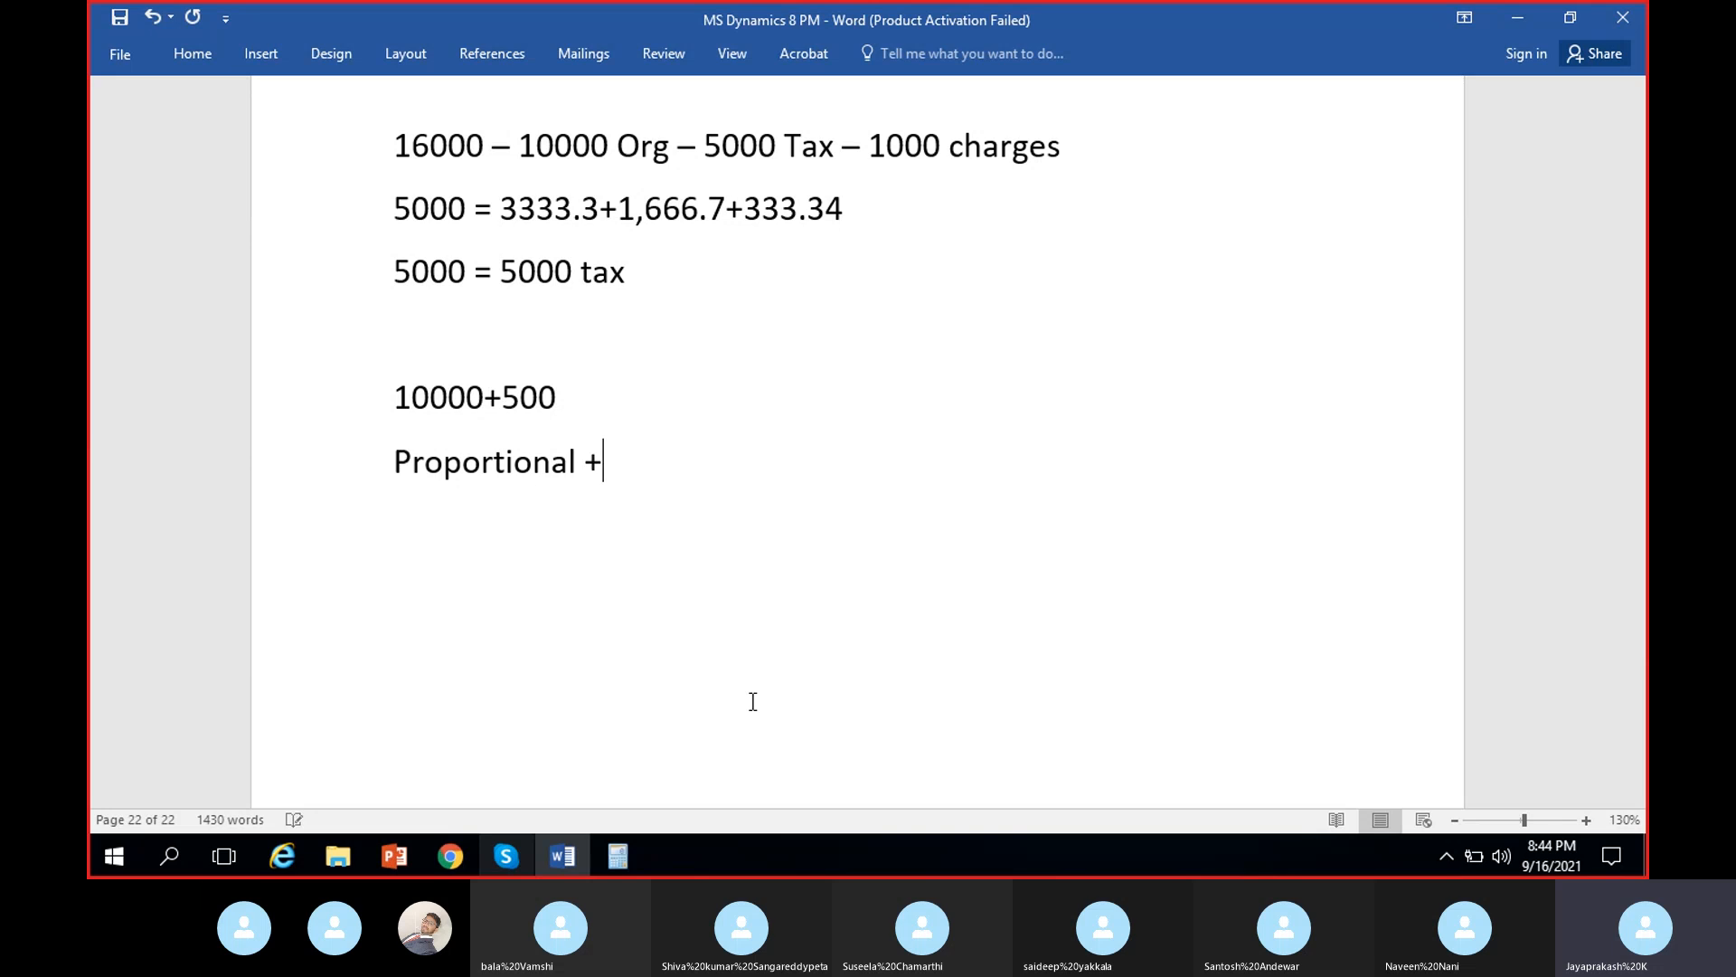
{"action": "key", "text": "BackSpace"}
{"action": "type", "text": "="}
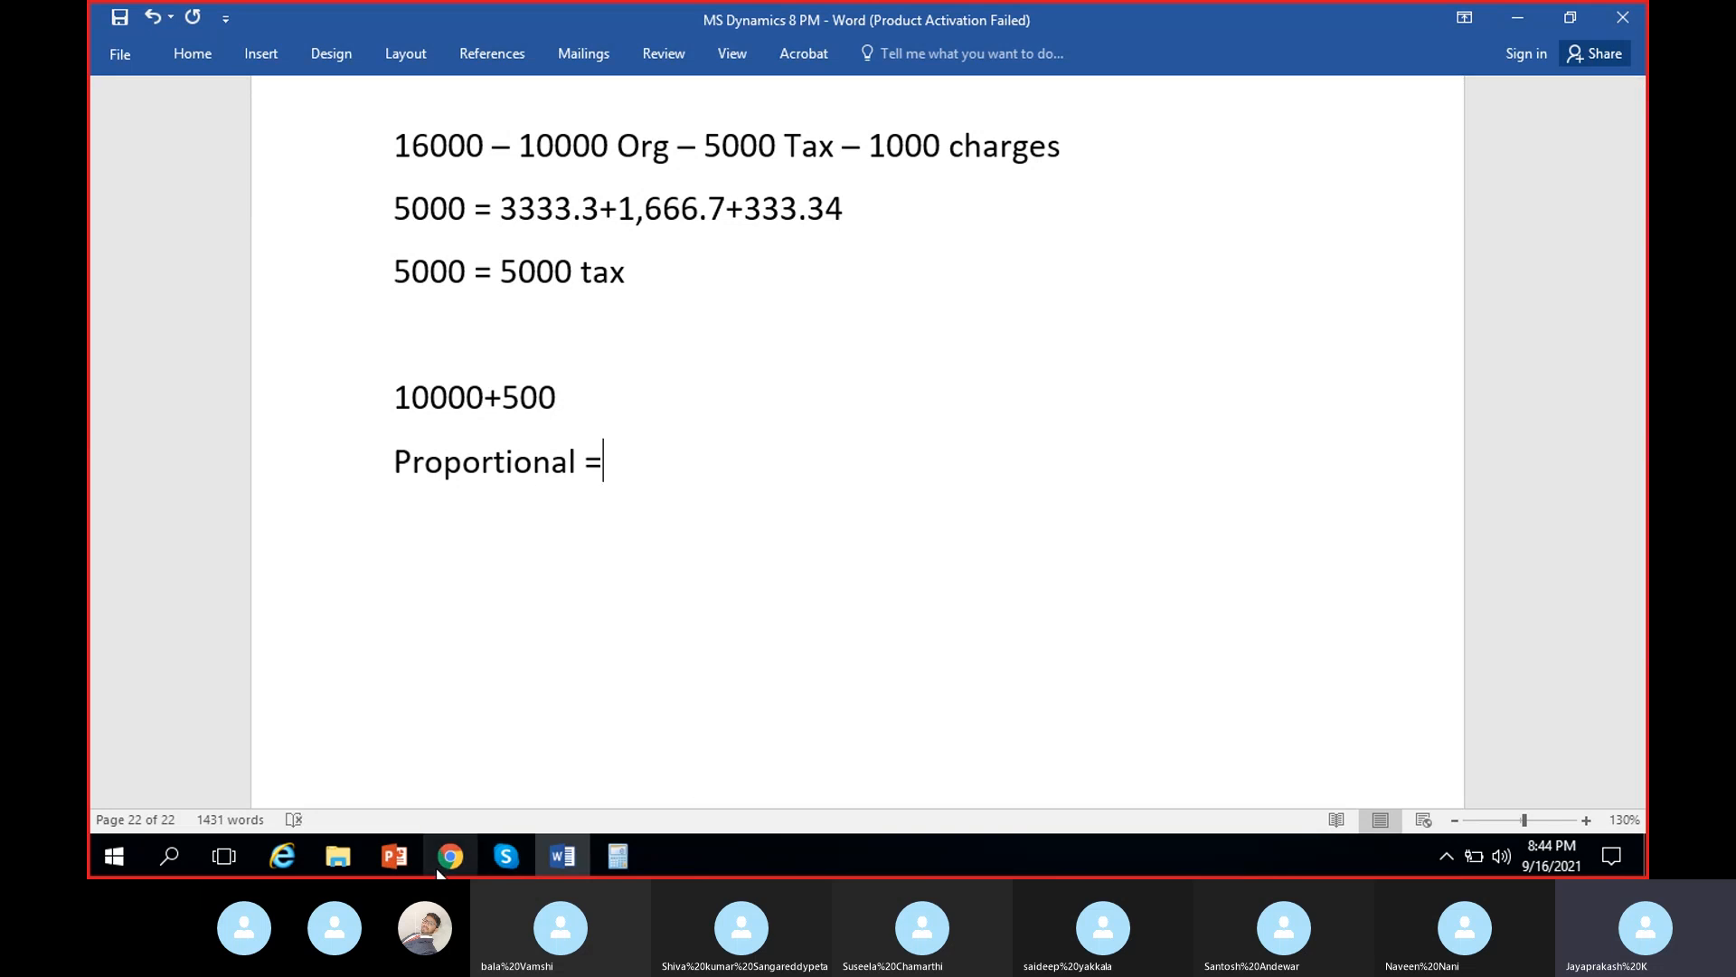
{"action": "left_click", "coordinate": [449, 856]}
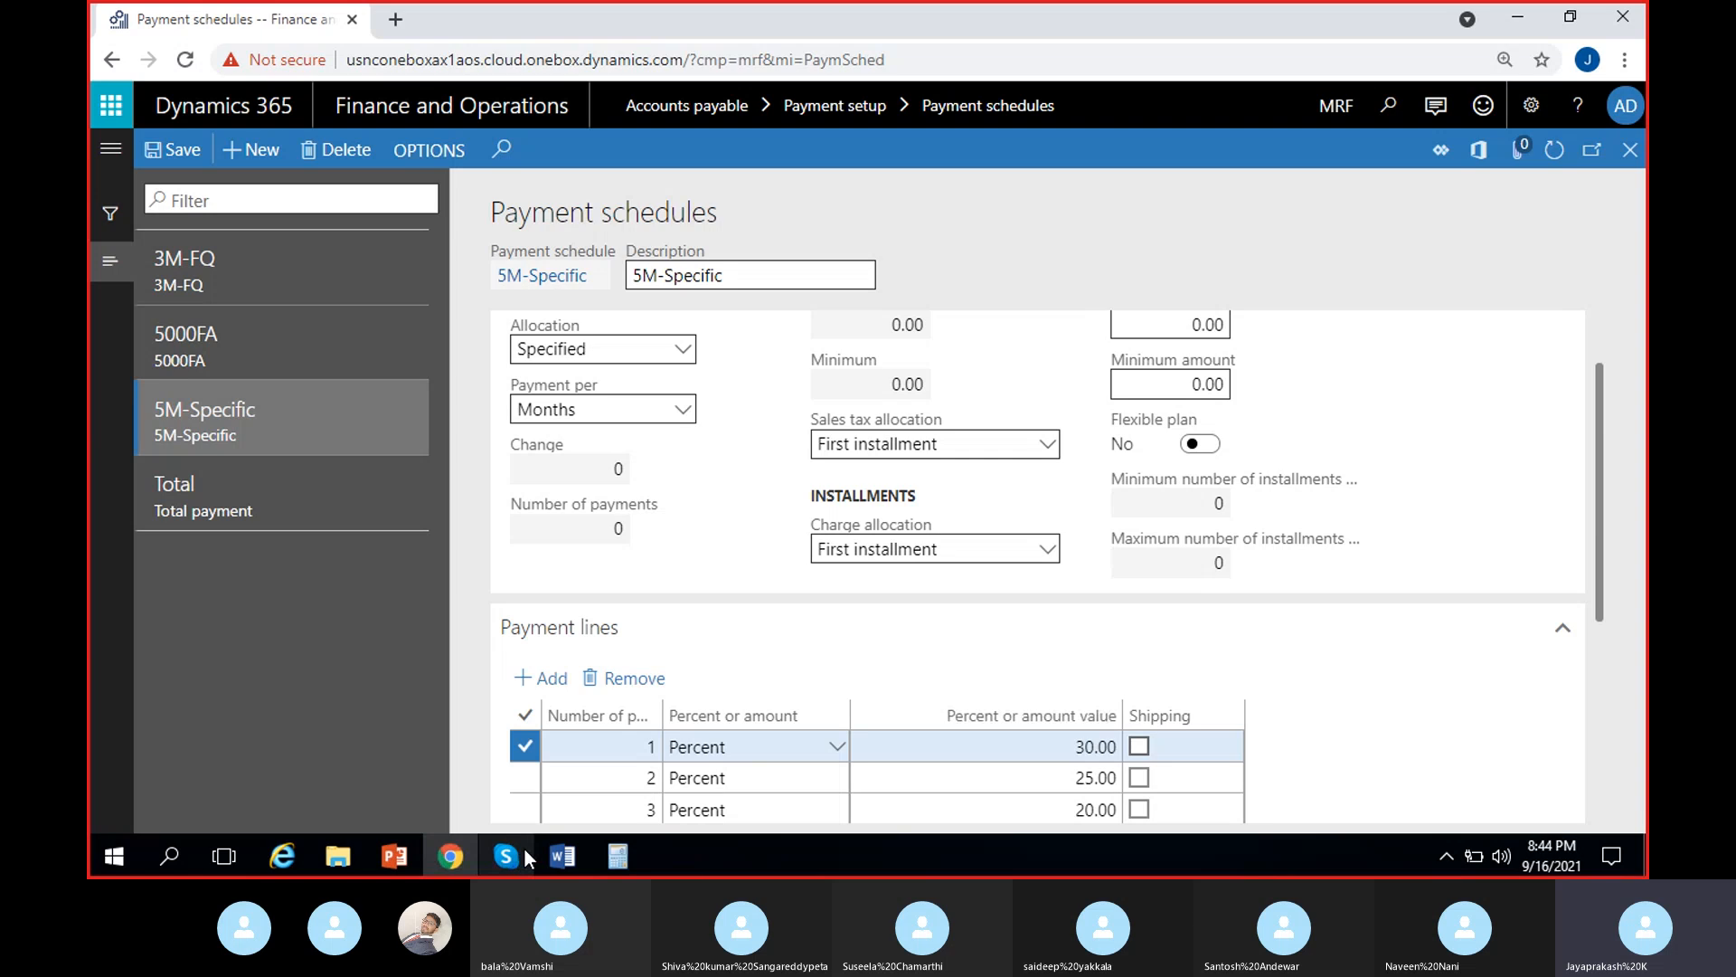
{"action": "left_click", "coordinate": [561, 857]}
{"action": "left_click", "coordinate": [431, 396]}
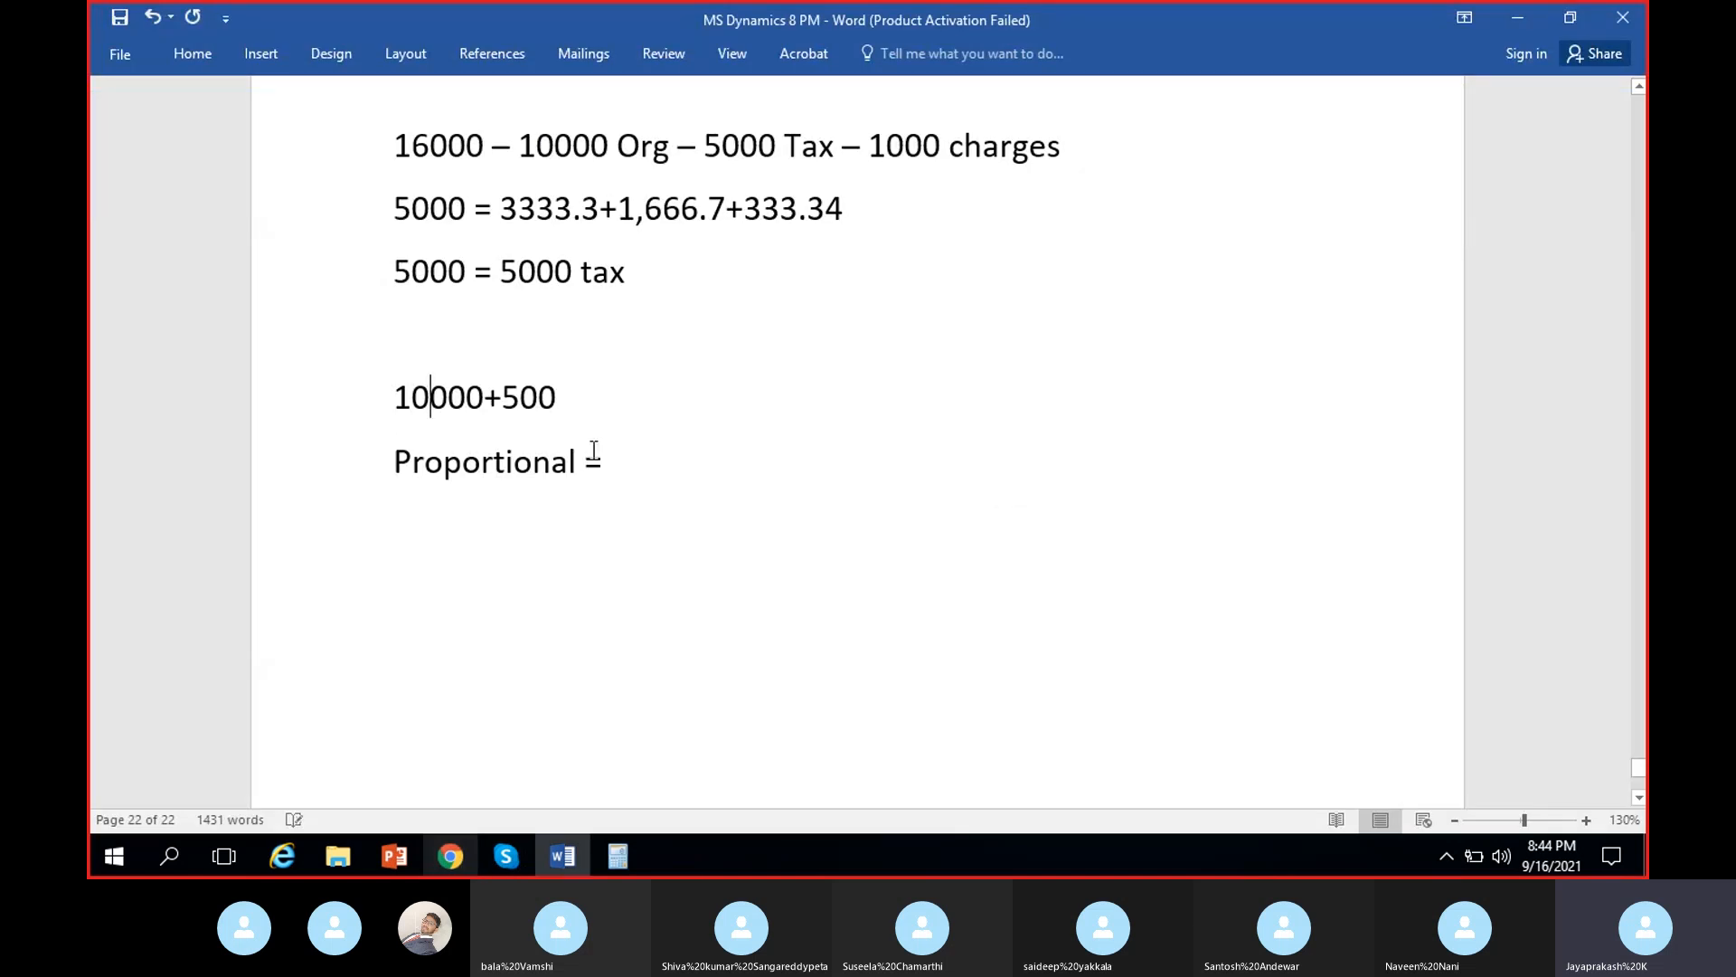
{"action": "left_click", "coordinate": [594, 449]}
{"action": "type", "text": "3000"}
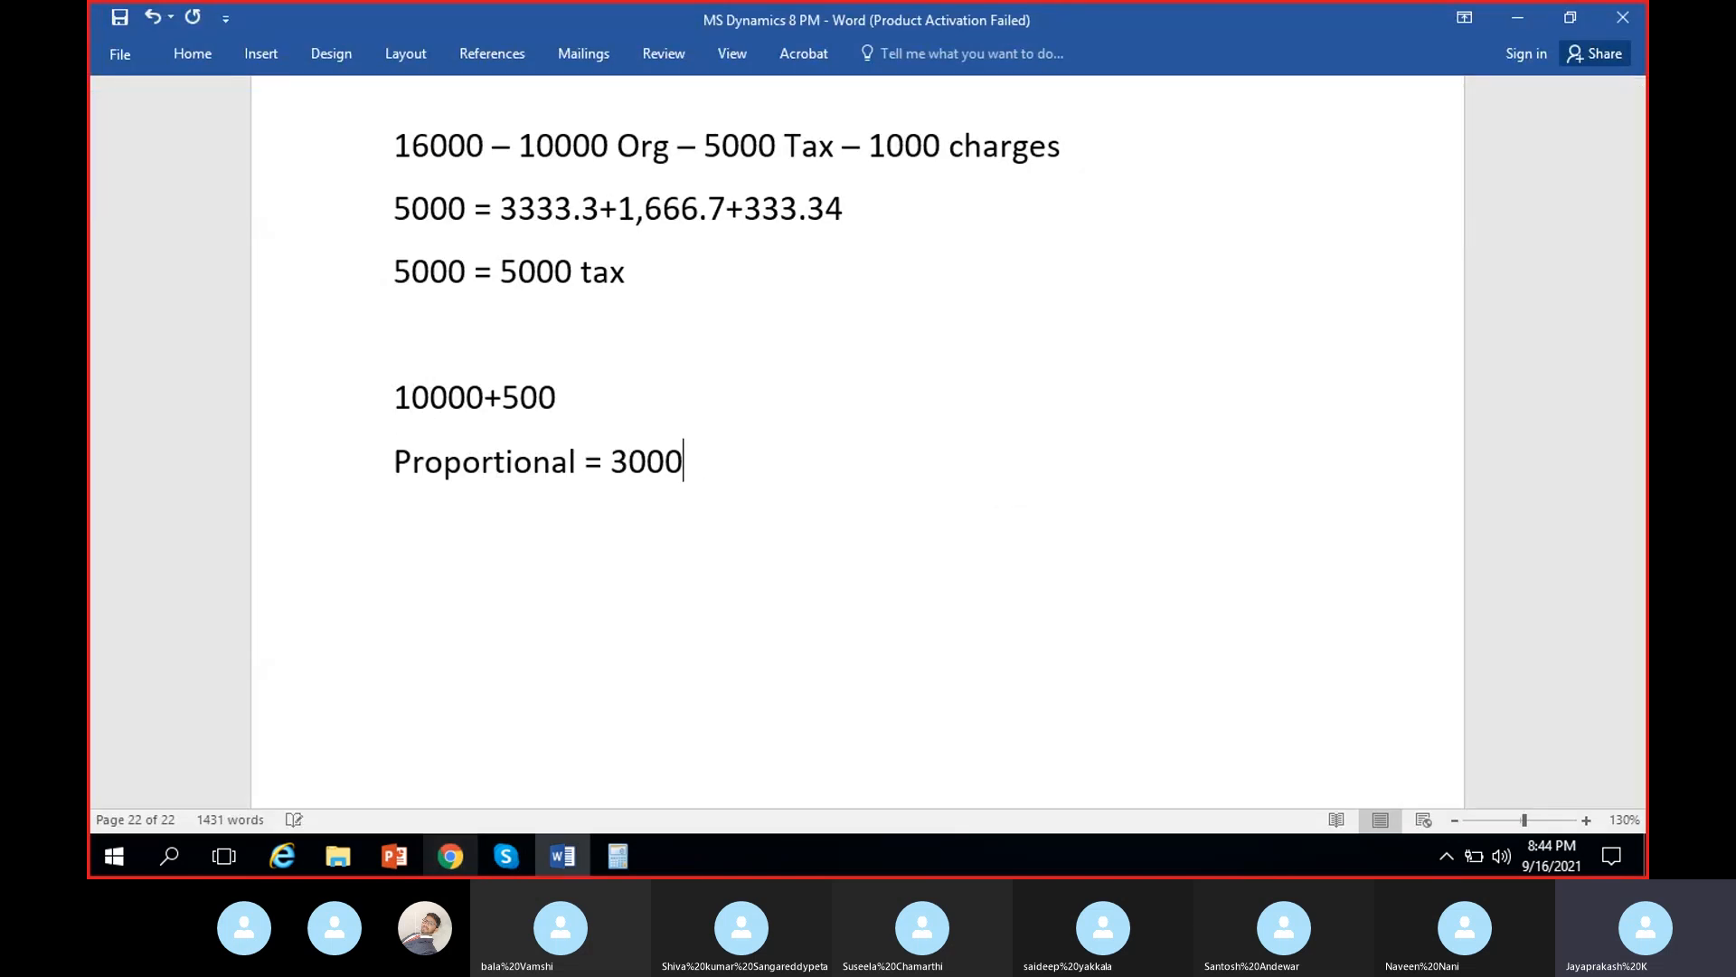